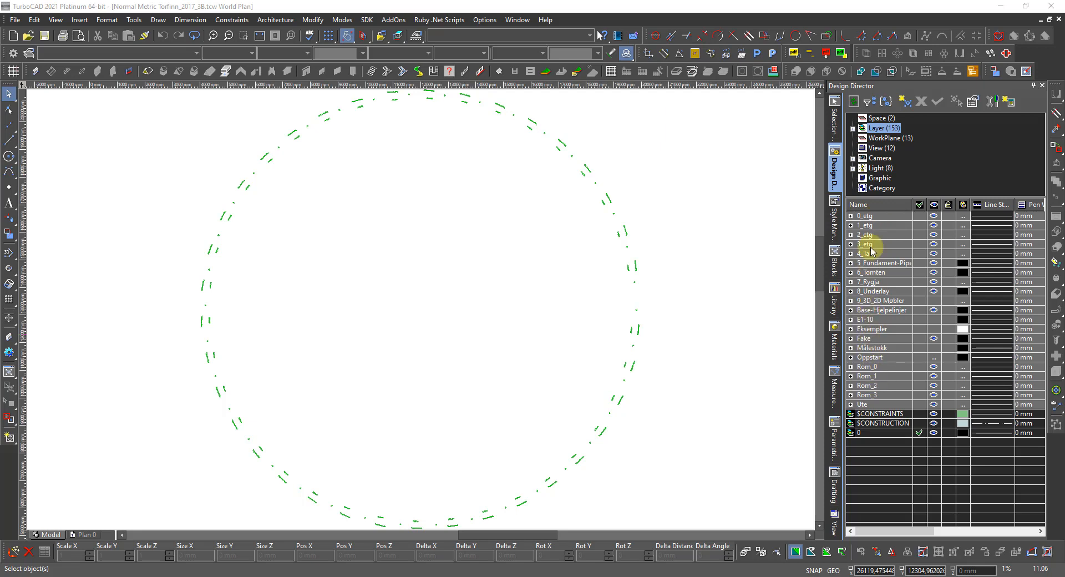
- Examine the sublayers inside the 0_etg and 1_etg layer groups, and leave both groups collapsed
click(850, 217)
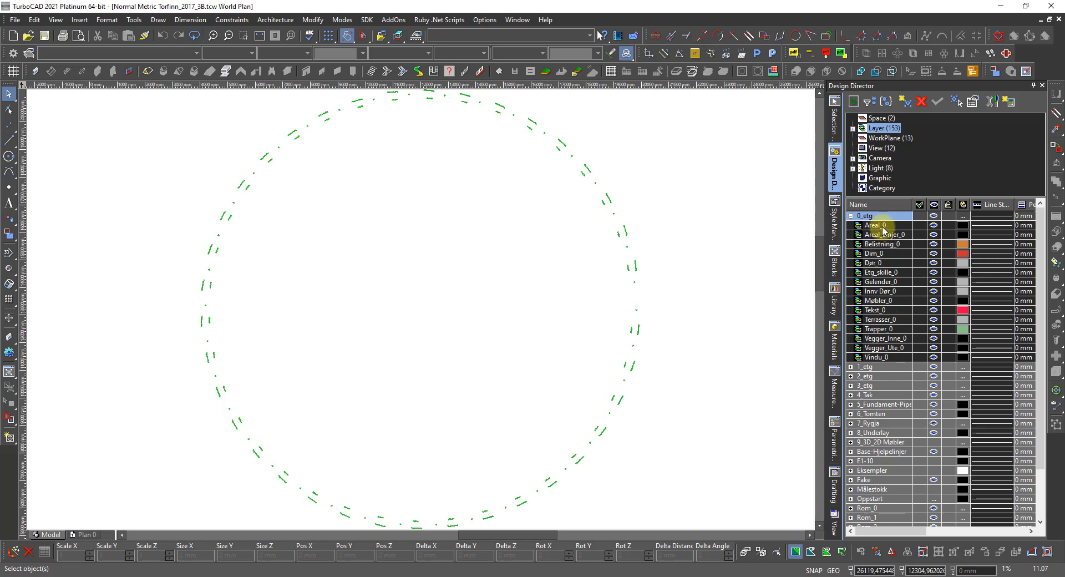
click(850, 366)
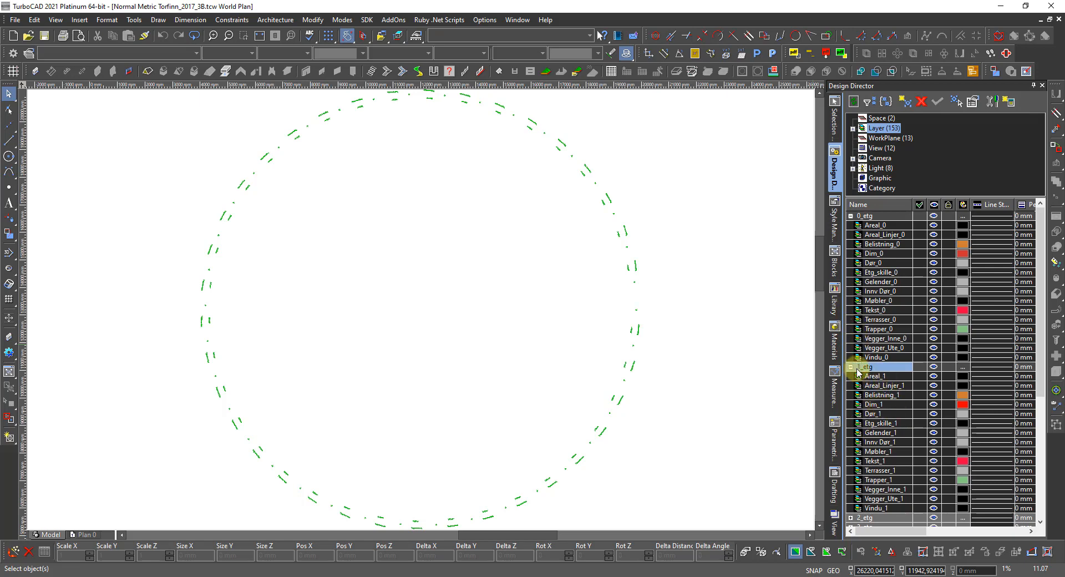
click(851, 368)
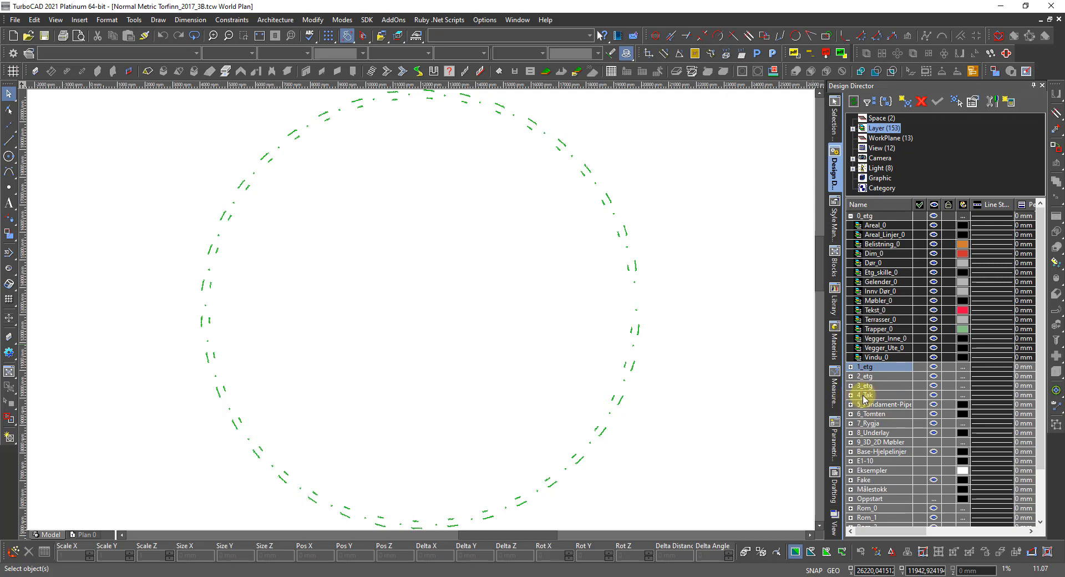
click(850, 216)
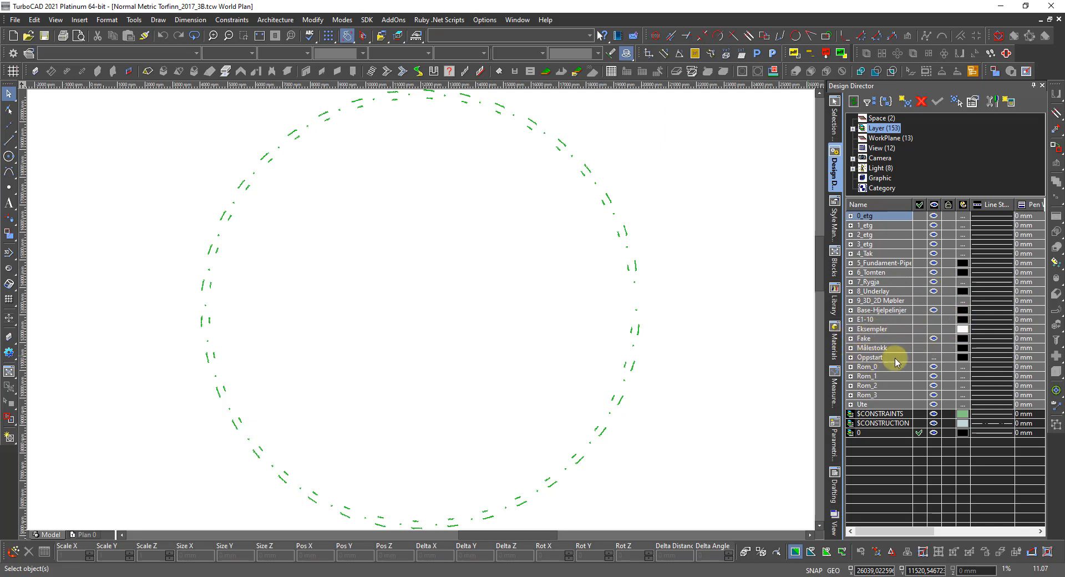
- Make all three layers in the Oppstart group visible, including Tegneområde and the two title block layers
click(850, 357)
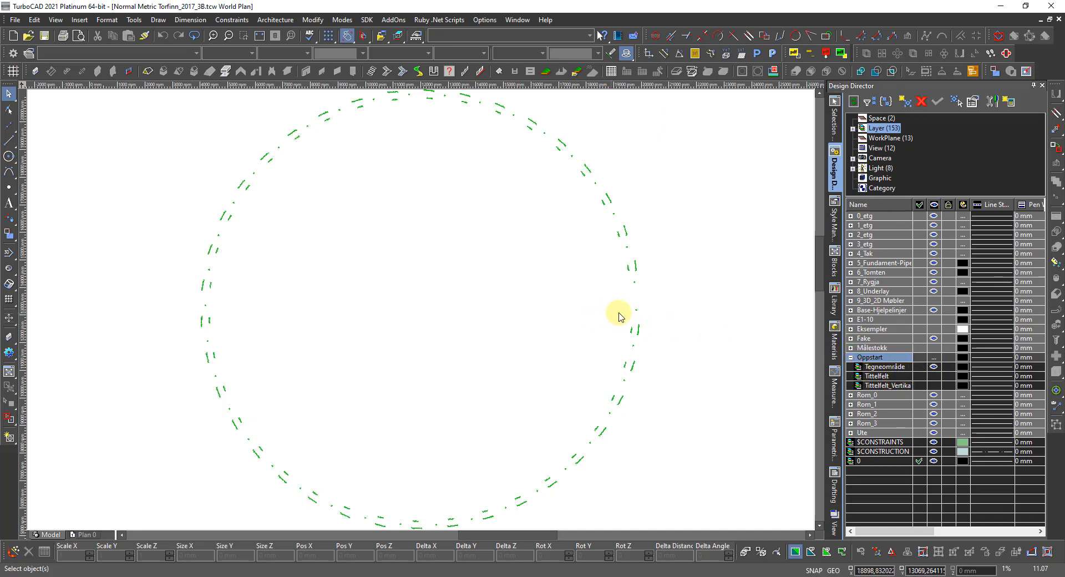
click(934, 366)
click(934, 367)
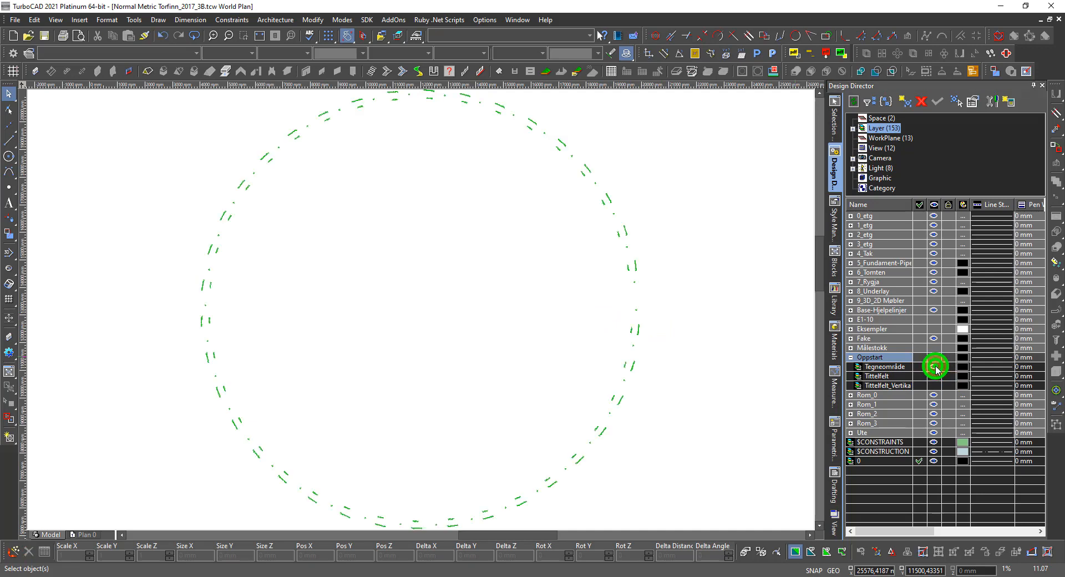
click(934, 384)
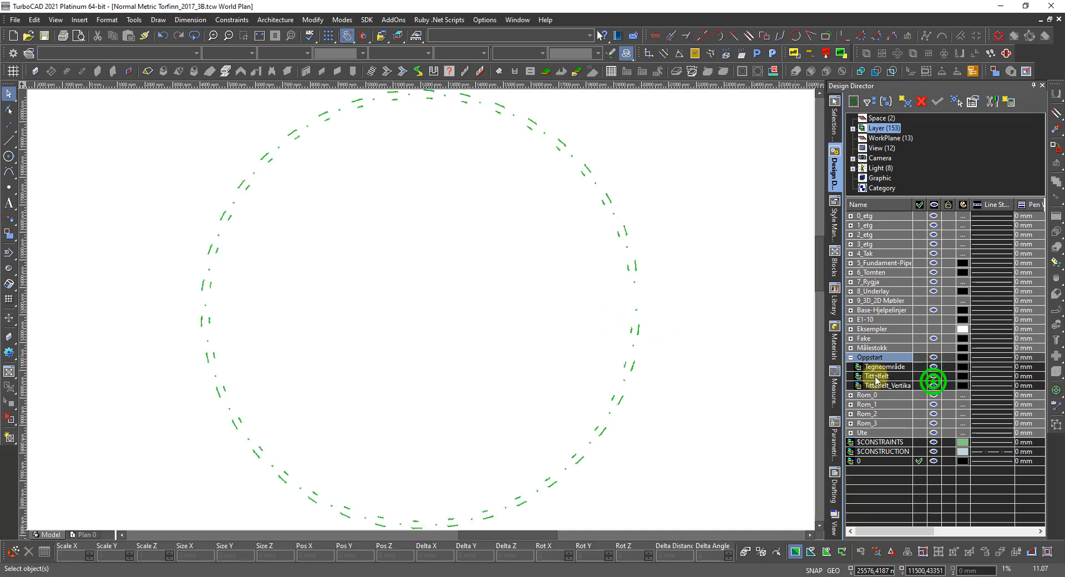
- Examine the horizontal and vertical title blocks in model space and the Plan 0 sheet, ending on the horizontal title block in the model
middle_click(727, 332)
middle_click(728, 332)
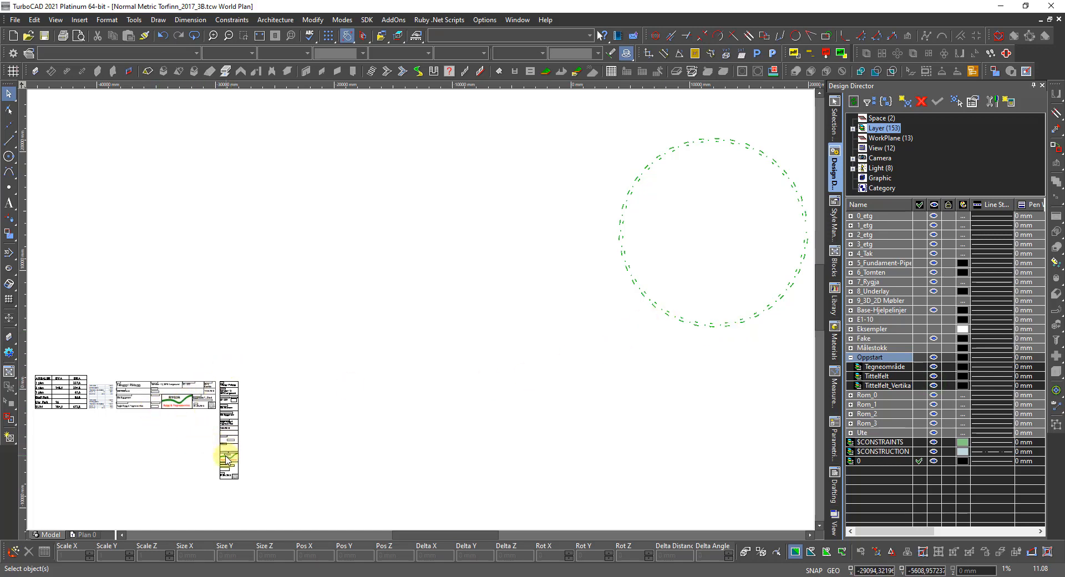
scroll(221, 403, up, 3)
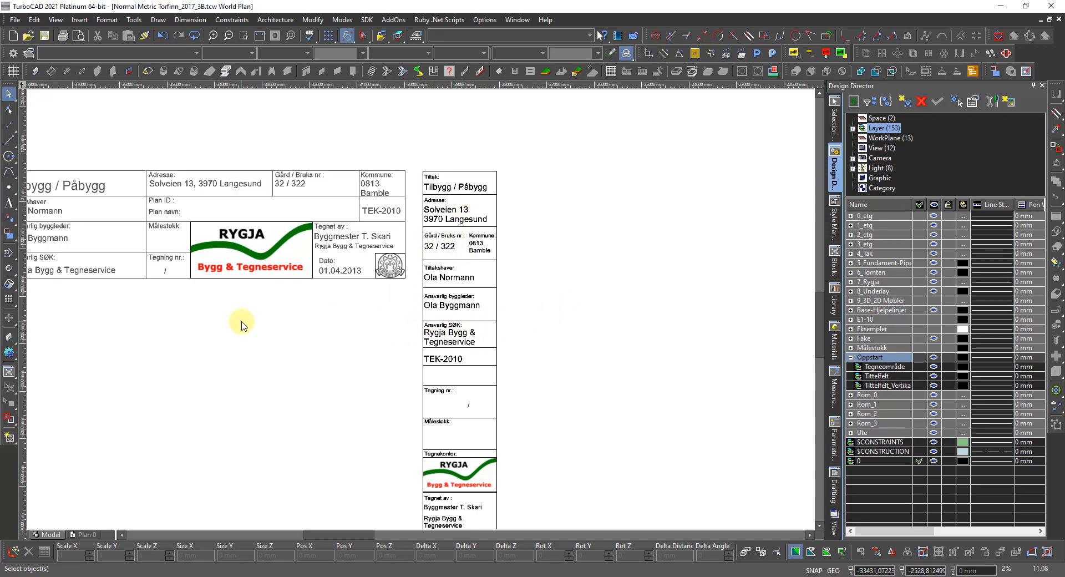
scroll(495, 305, down, 3)
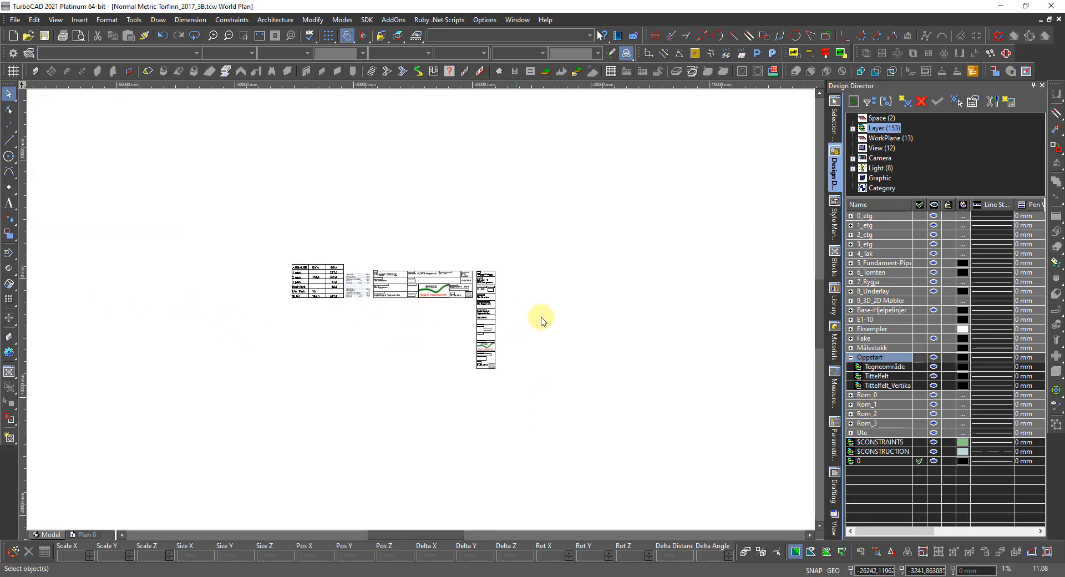
scroll(427, 298, up, 2)
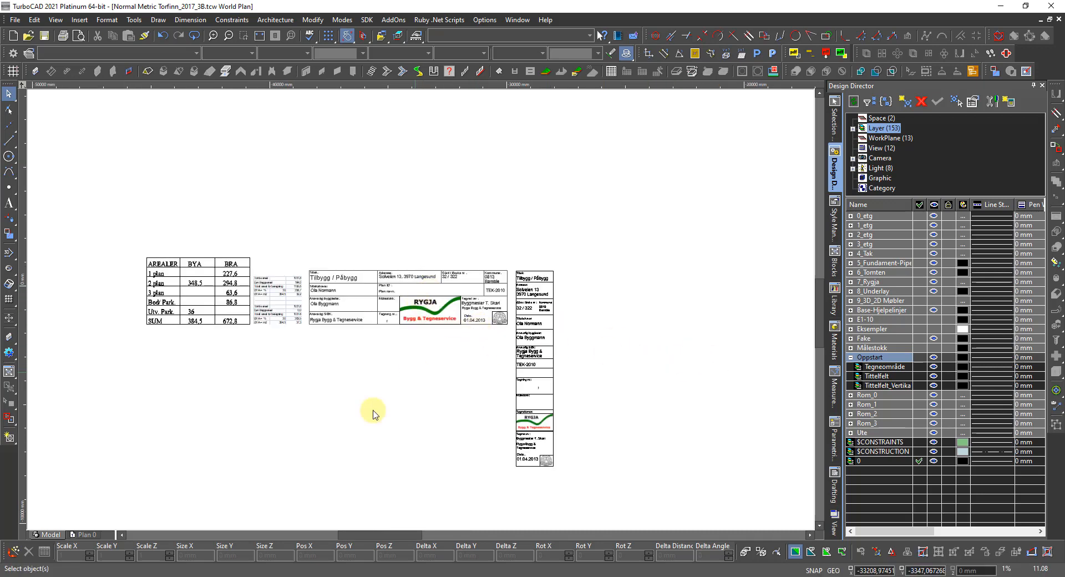
click(86, 535)
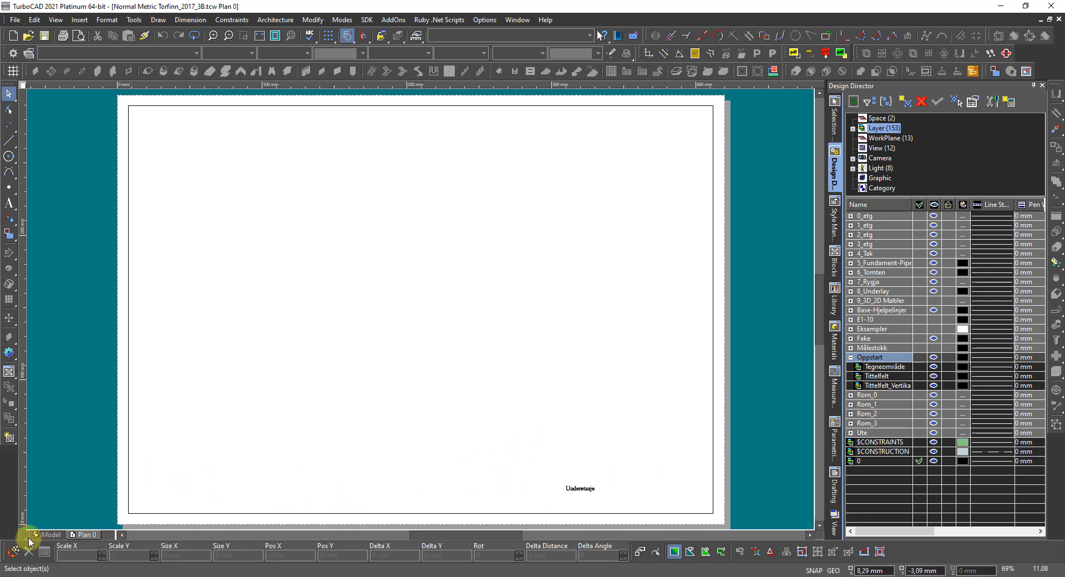
click(43, 535)
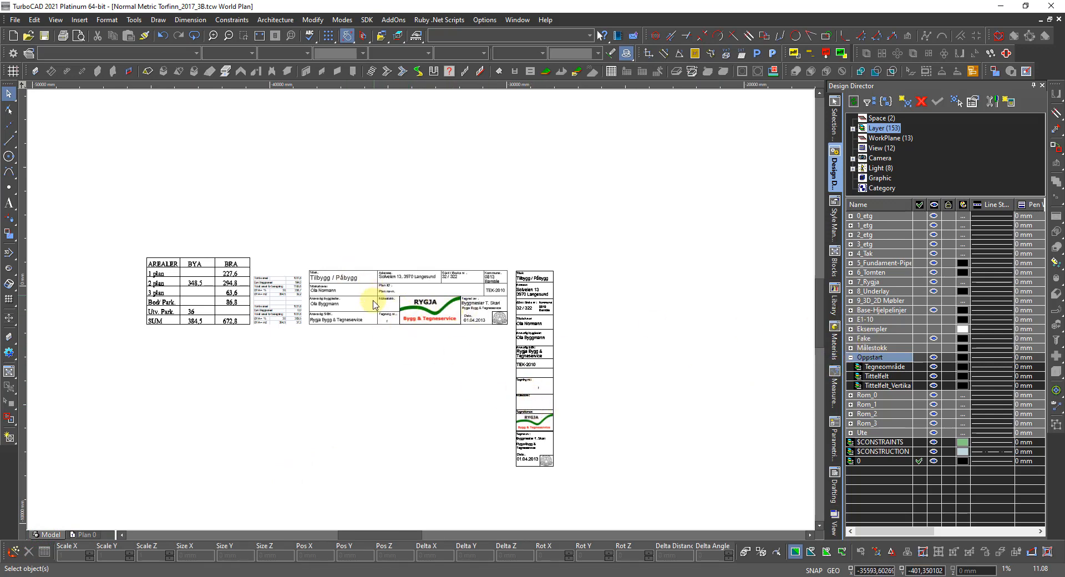
scroll(373, 303, up, 5)
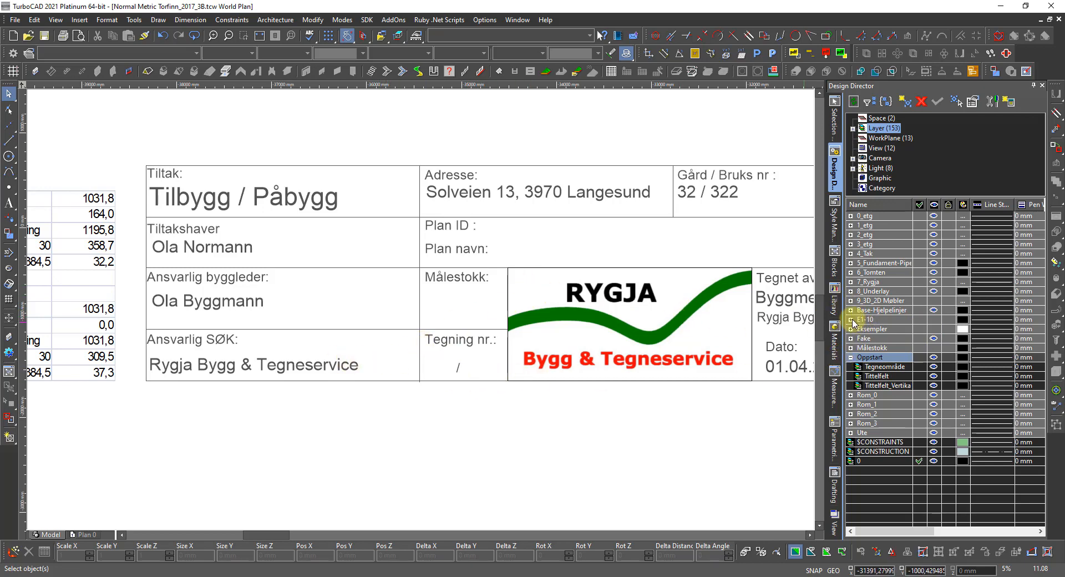
- Preview the E1 and E4 drawing-number layers in the title block by showing and hiding each, and collapse the E1-10 group
click(851, 319)
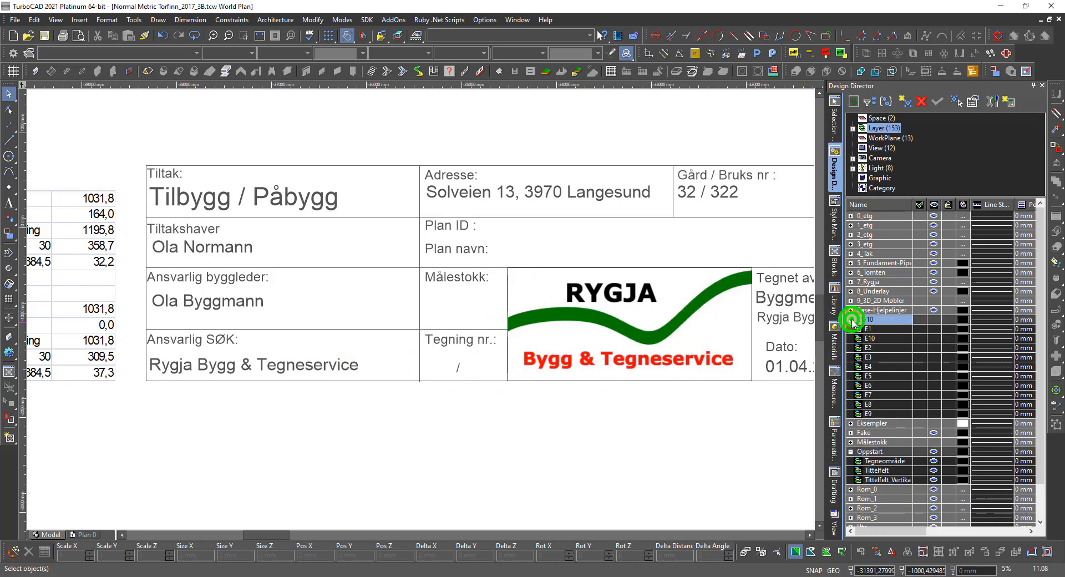
click(933, 328)
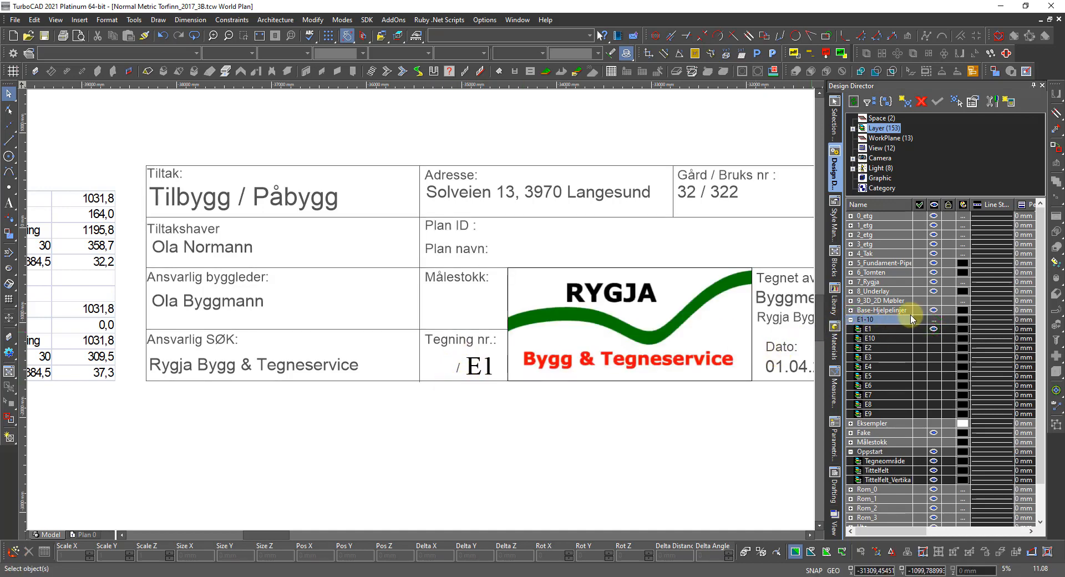
click(934, 329)
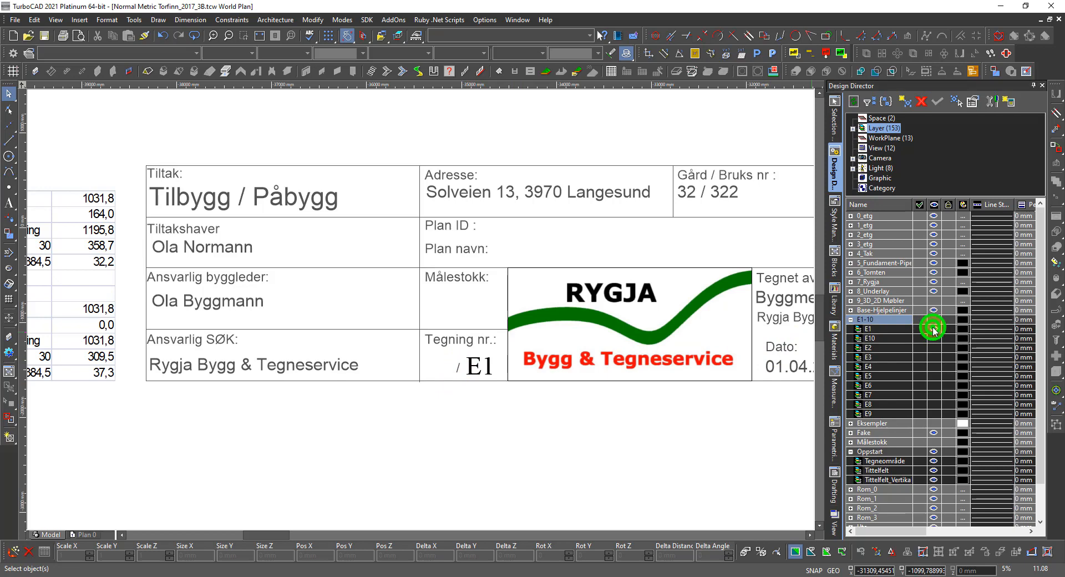
click(933, 366)
click(934, 366)
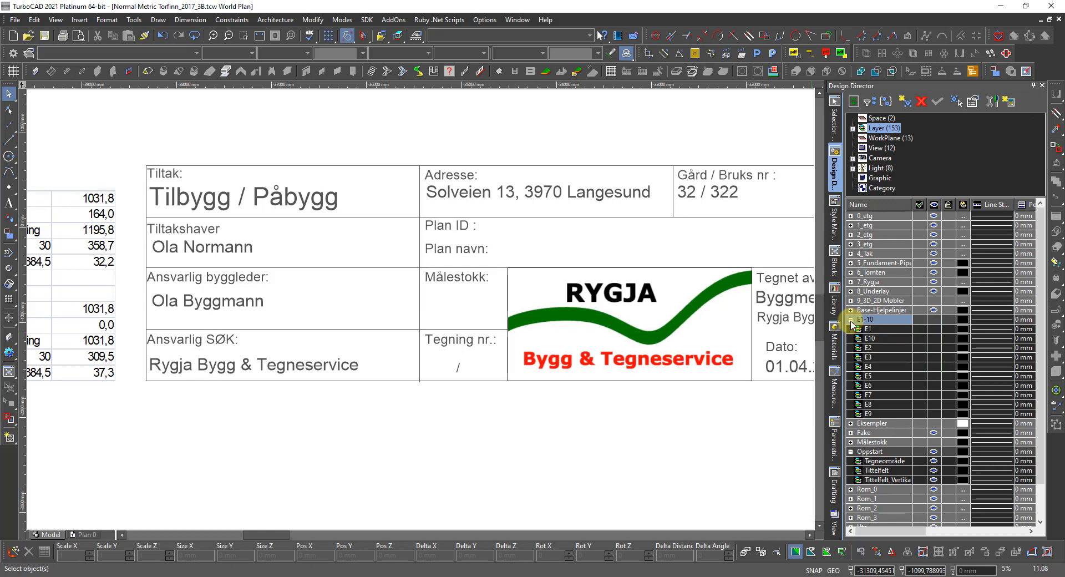
click(851, 320)
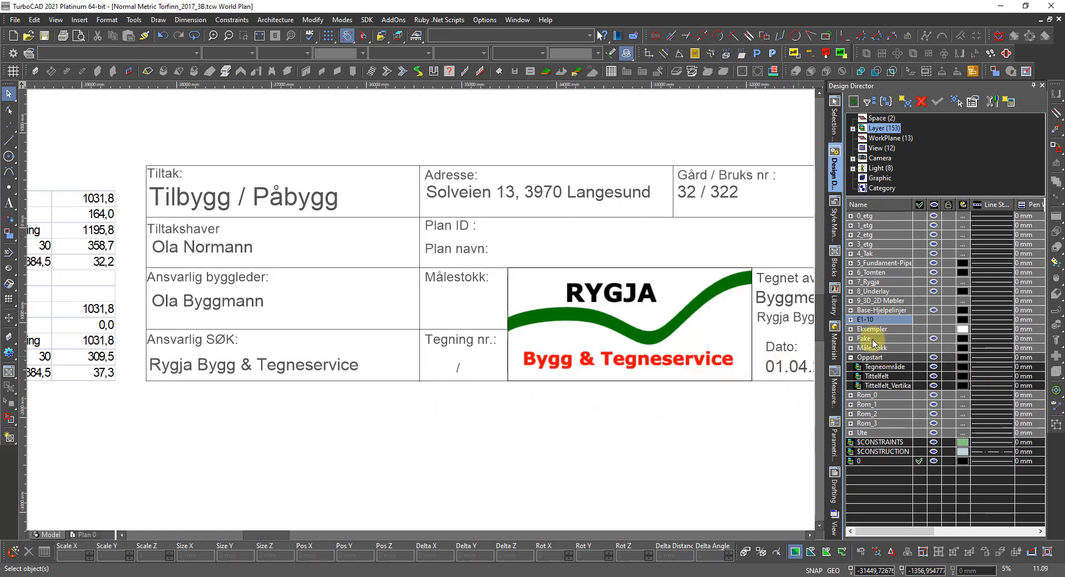
- Make the whole E1-10 layer group visible, and switch the Målestokk scale layers on and off again
click(933, 320)
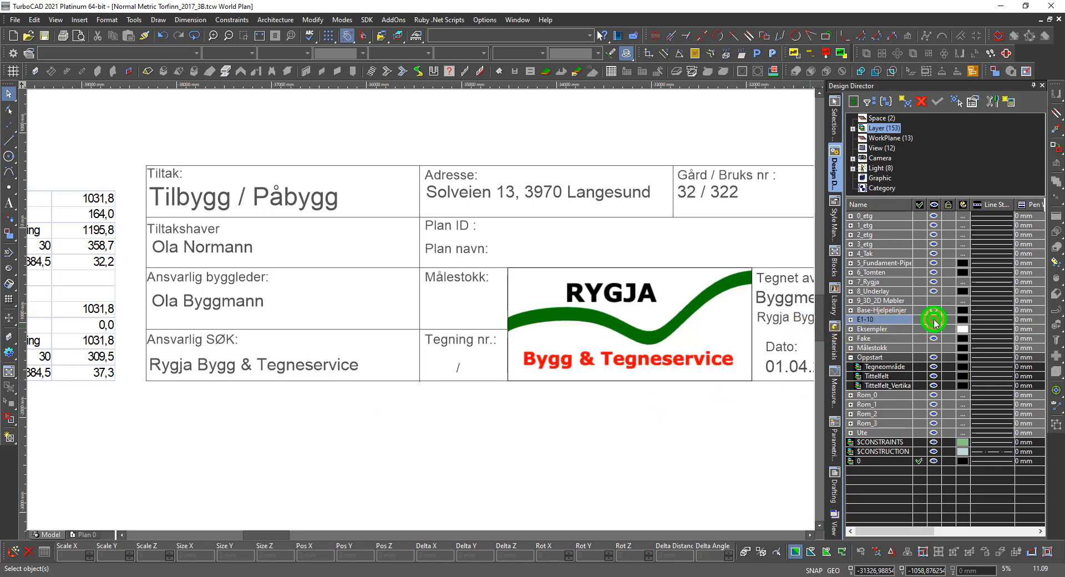
click(934, 348)
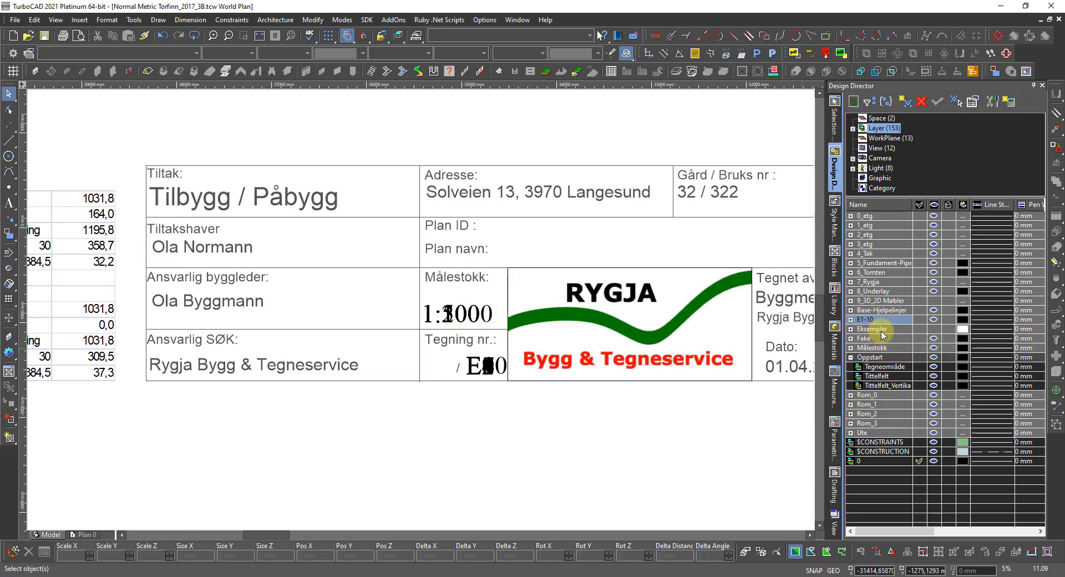
click(851, 349)
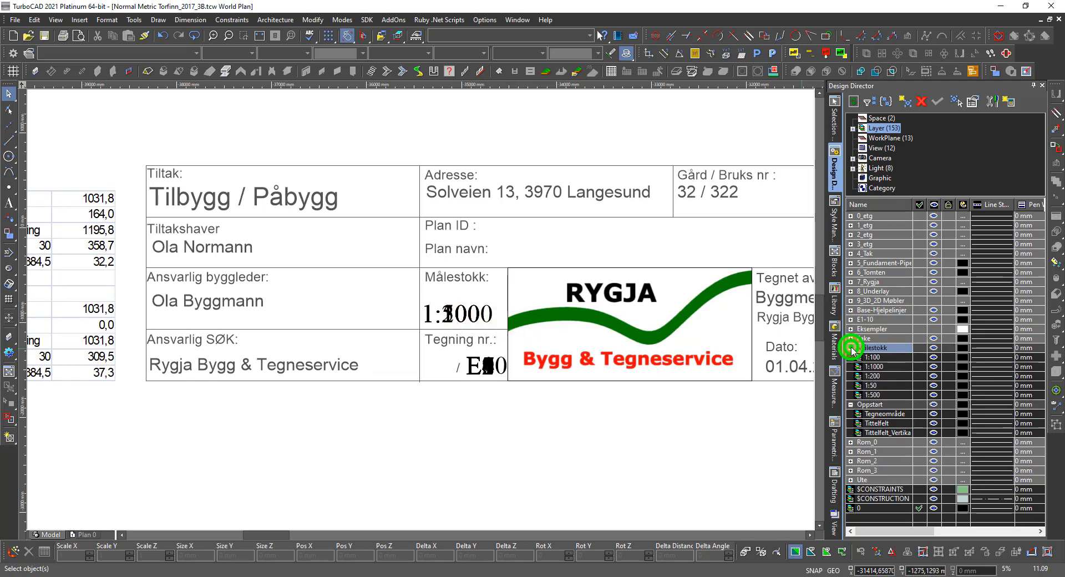
click(934, 348)
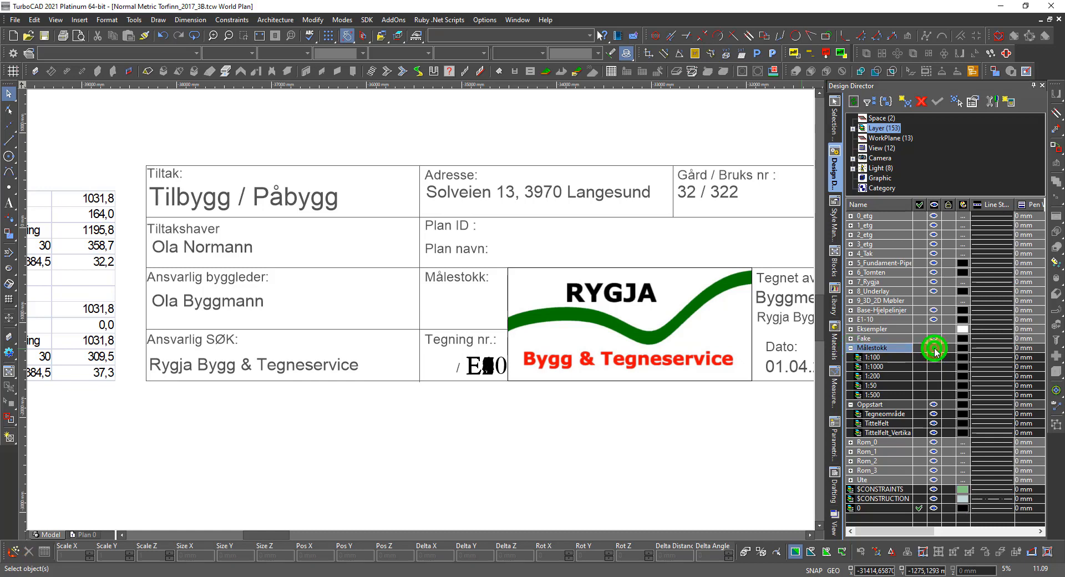
- Preview the 1:100 and 1:200 scale layers in the title block by showing and hiding each, and collapse the Målestokk group
click(933, 358)
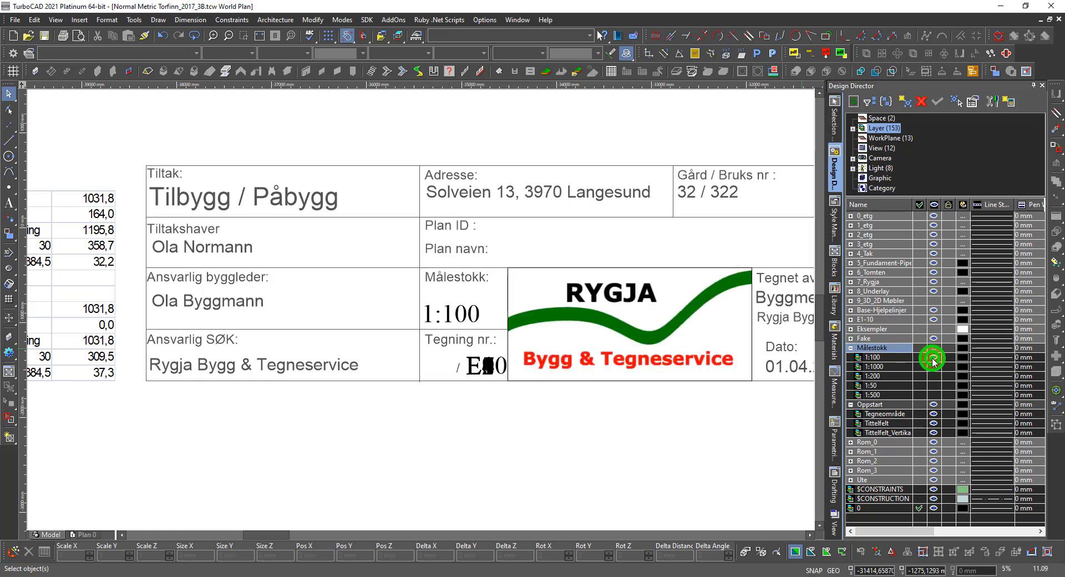
click(934, 357)
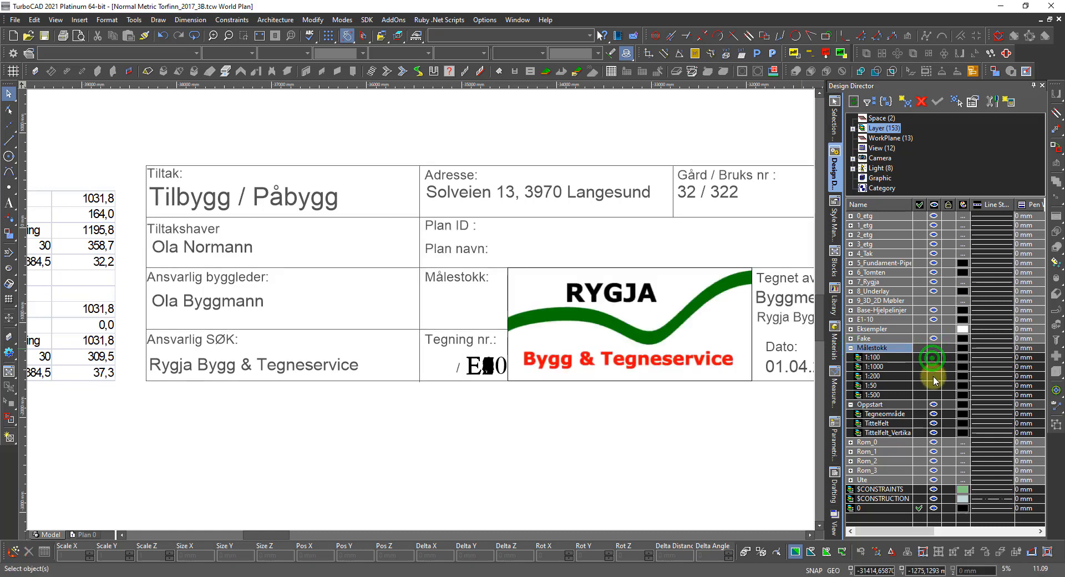
click(933, 376)
click(934, 376)
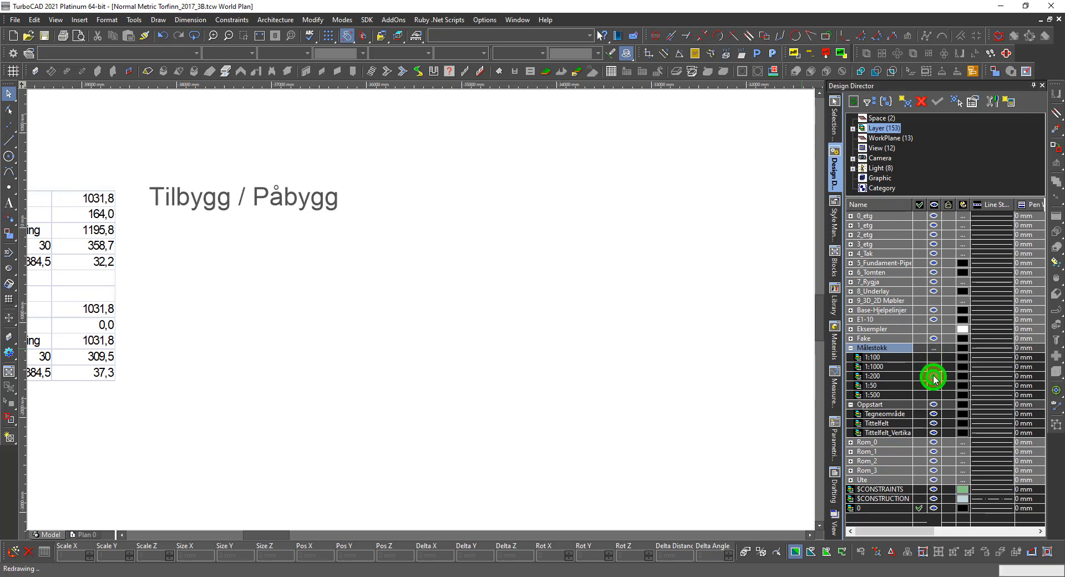
click(850, 348)
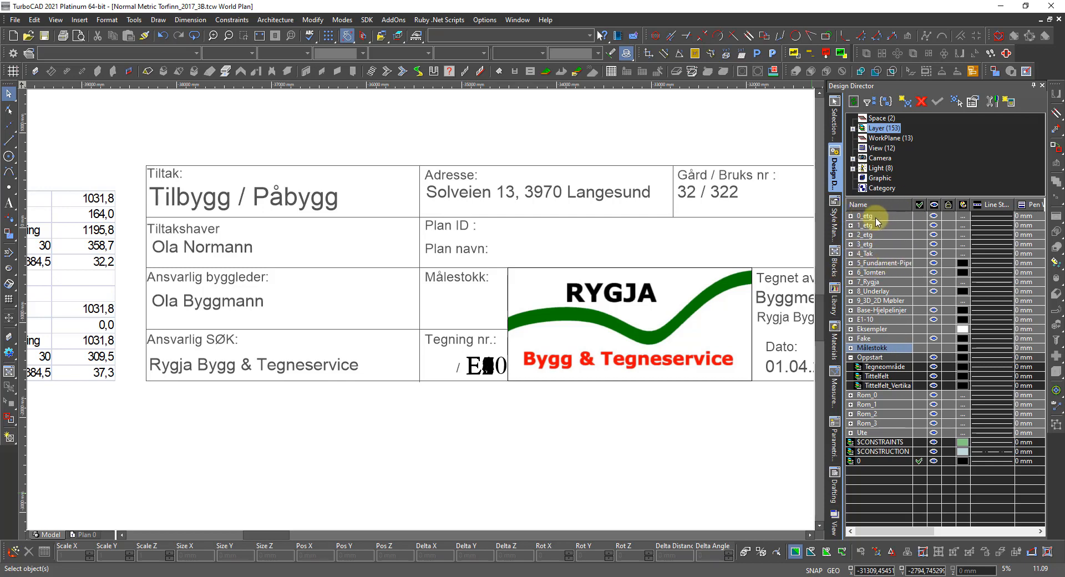
click(850, 216)
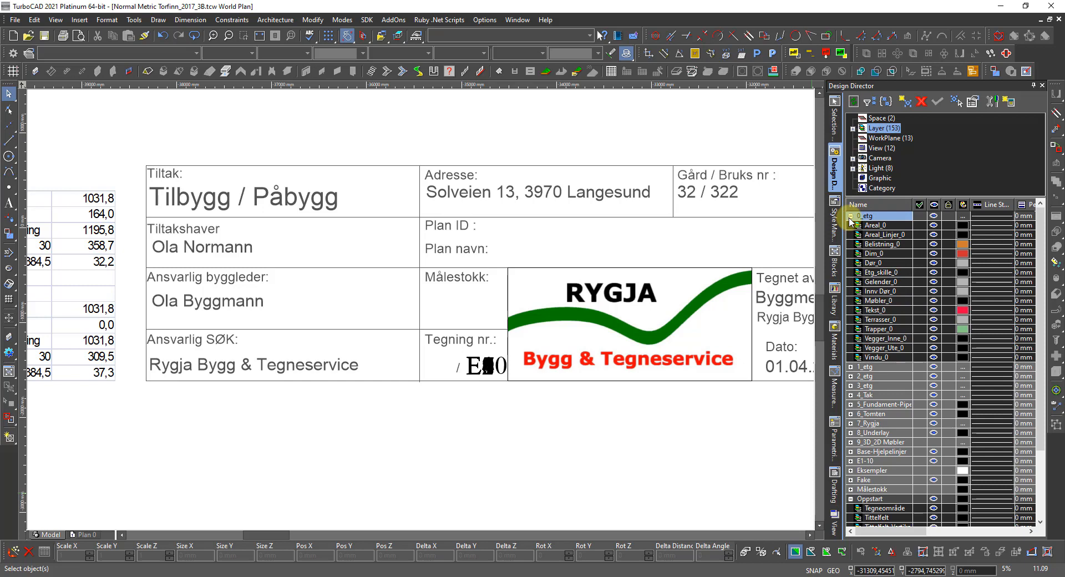
click(850, 217)
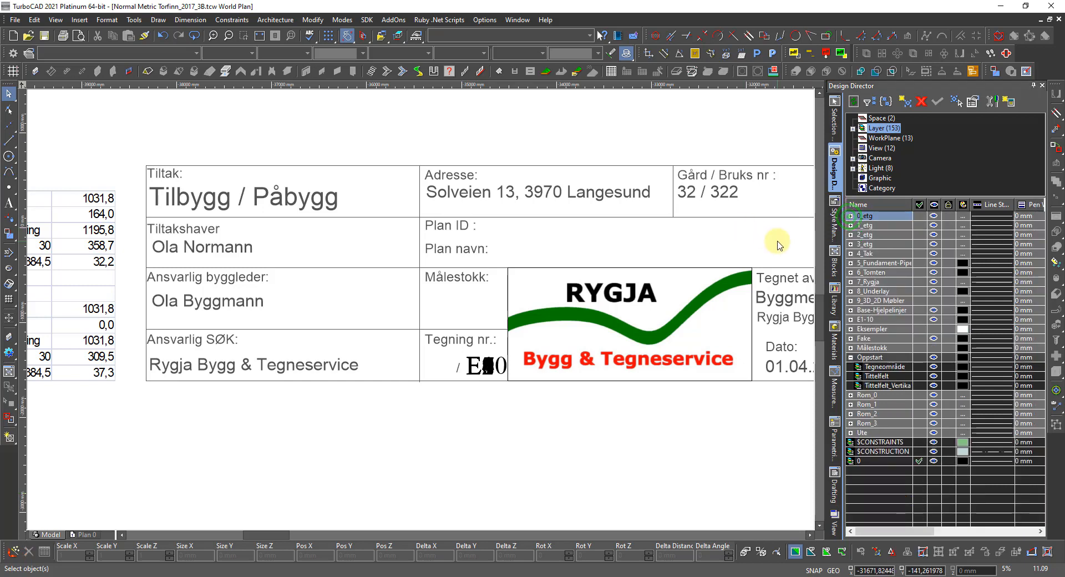
- Select the green dashed circle that marks the drawing area on the Tegneområde layer
scroll(434, 306, down, 5)
scroll(439, 309, down, 2)
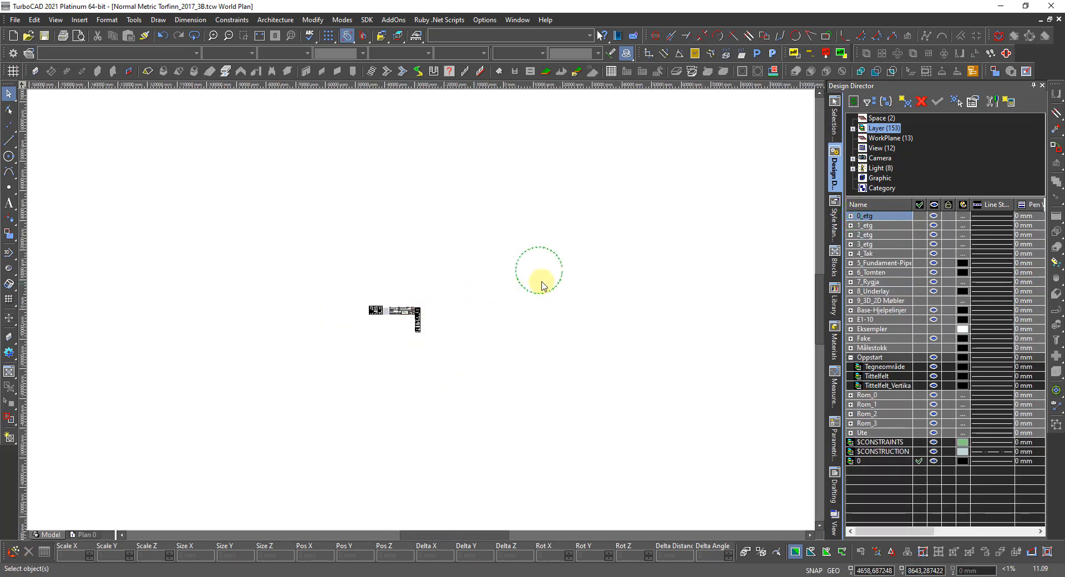
scroll(541, 282, up, 2)
click(439, 353)
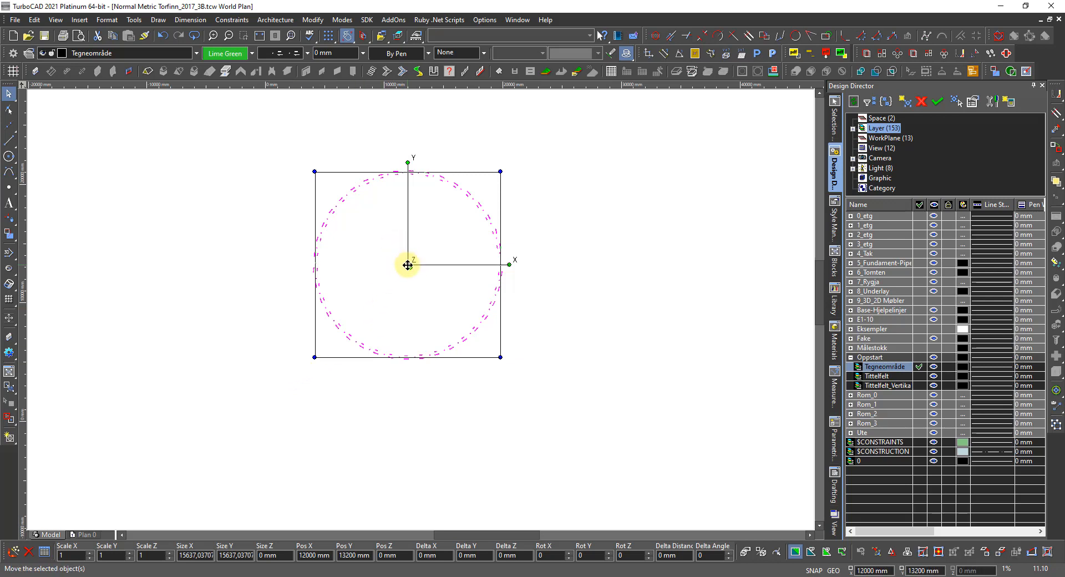
scroll(424, 311, up, 1)
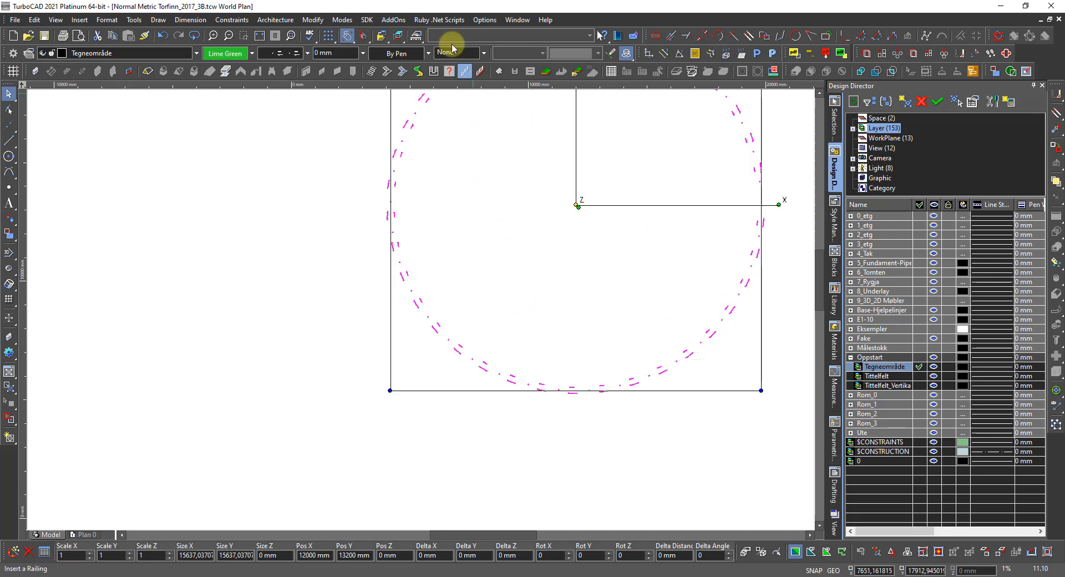
- Examine the shape and text definitions of the Tegneområde line style, leave it without saving changes, and deselect the drawing-area circle
click(481, 19)
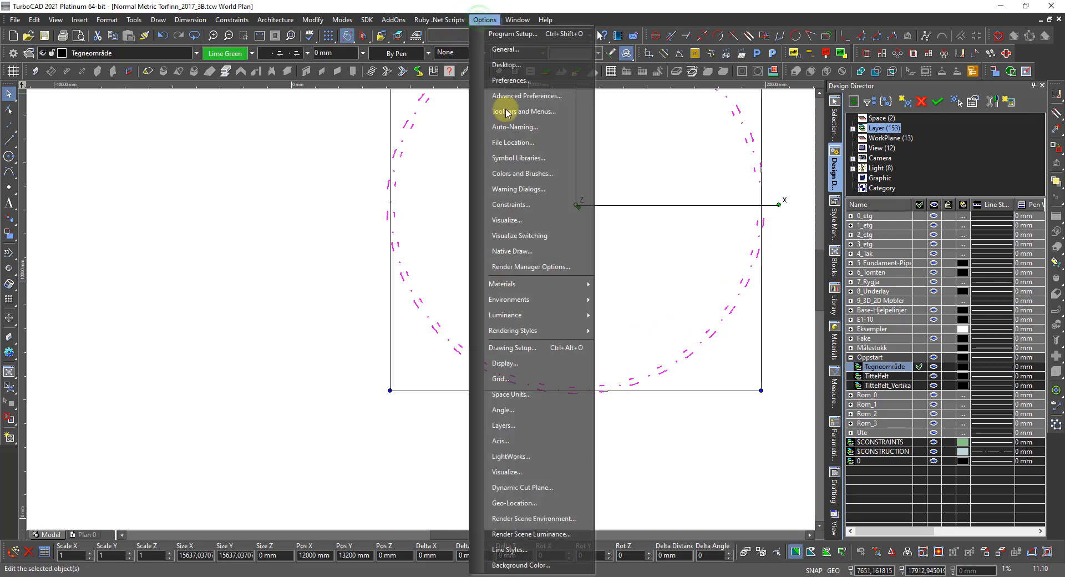
click(510, 549)
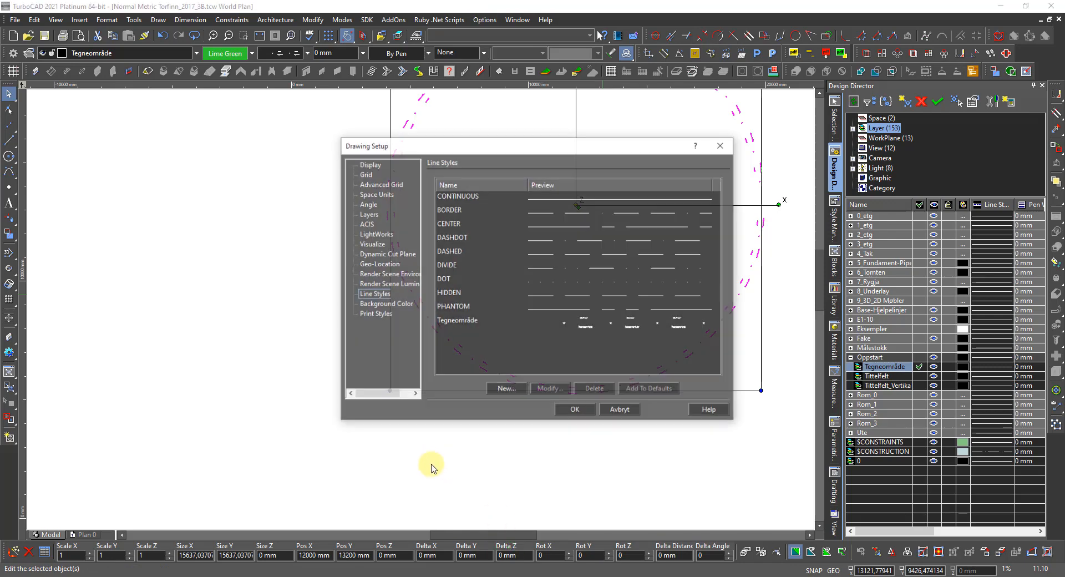
click(587, 323)
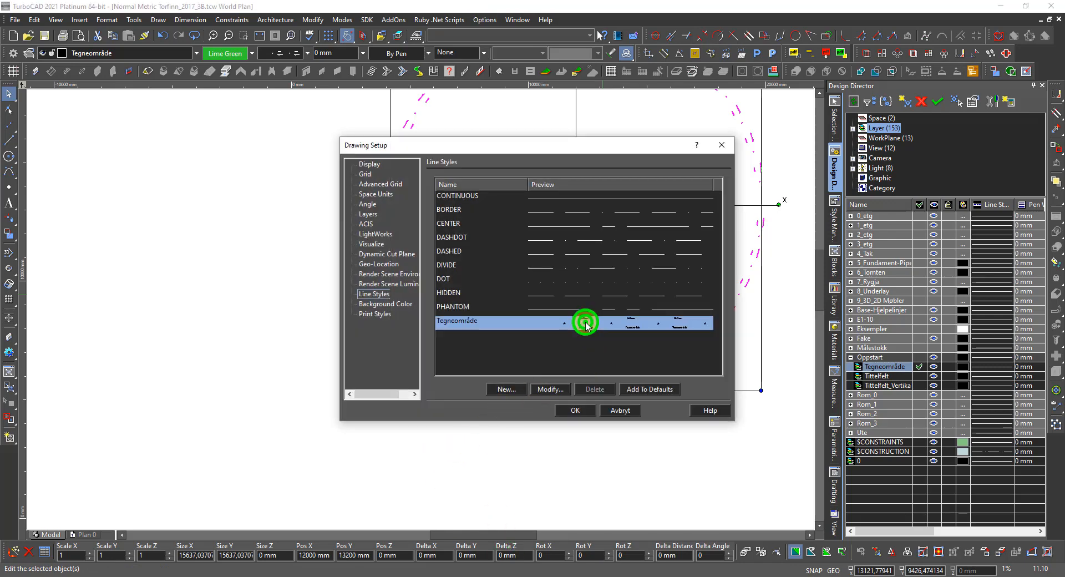
click(548, 389)
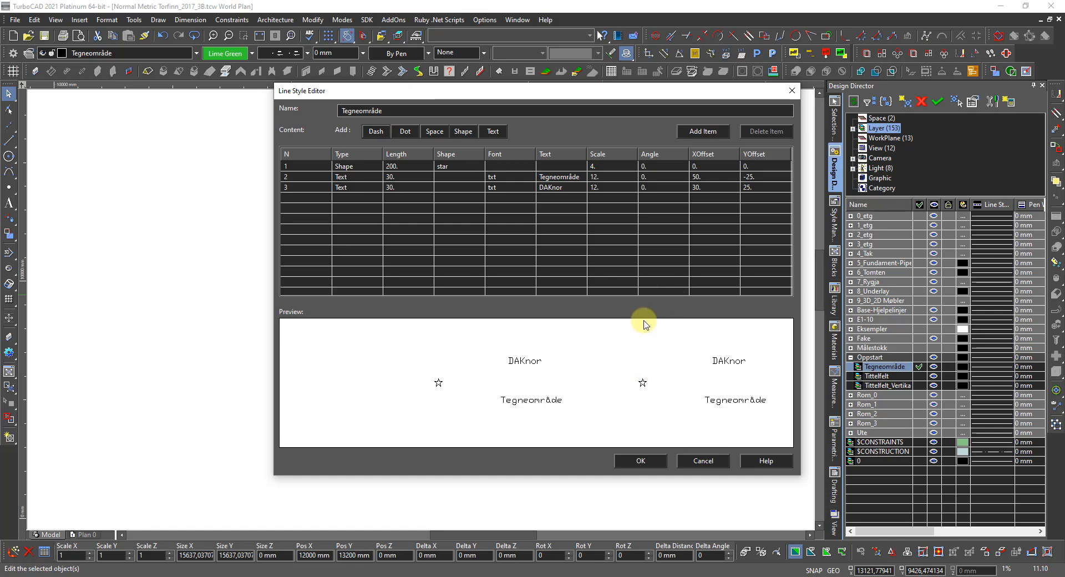
click(704, 464)
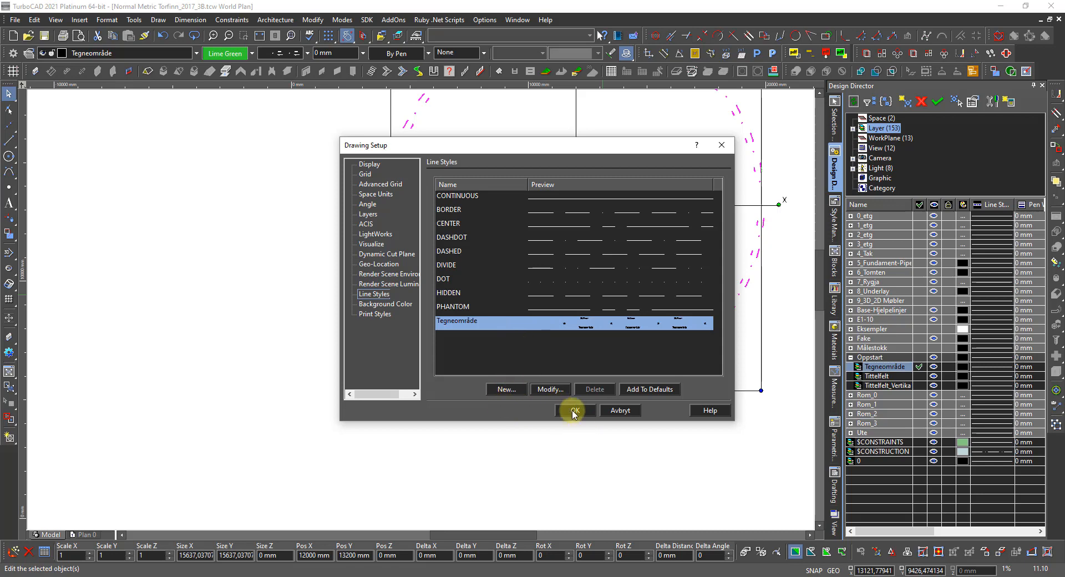
click(614, 411)
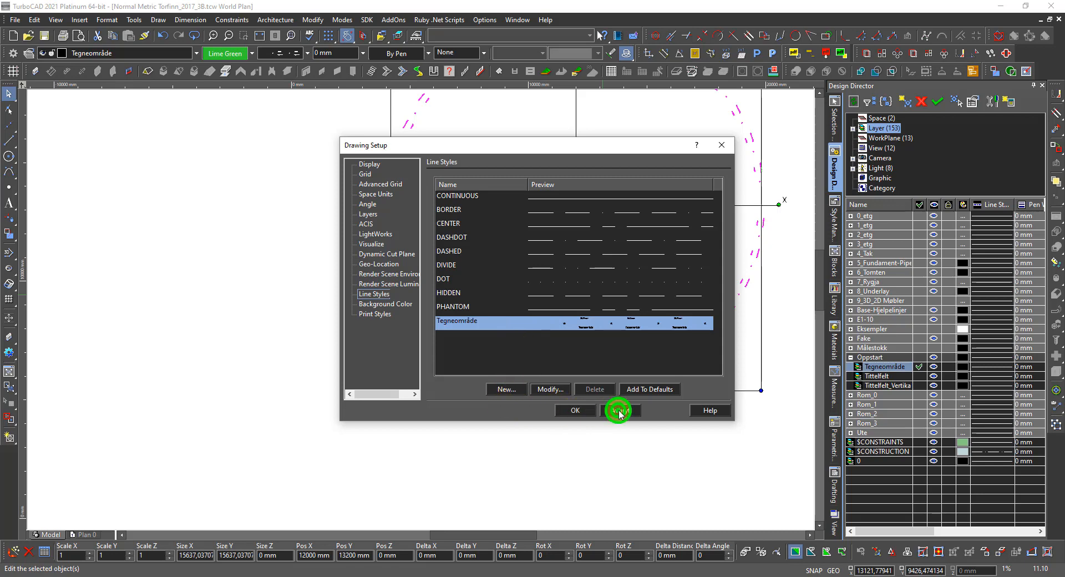
click(673, 420)
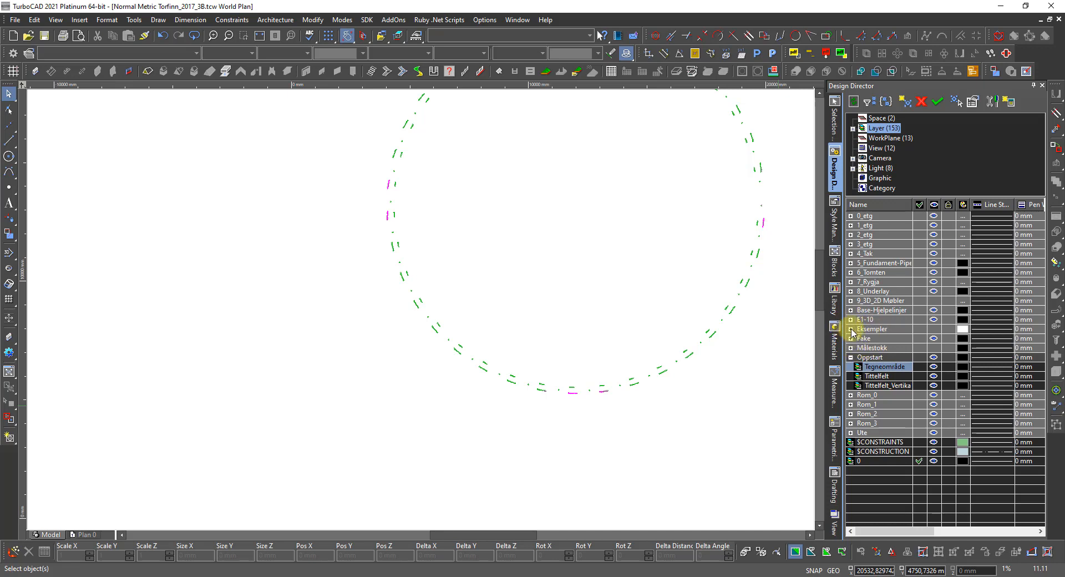
- Show the Eksempler layer group, examine its hexagonal wall example and the Profiler door profiles, and hide the group again
click(934, 329)
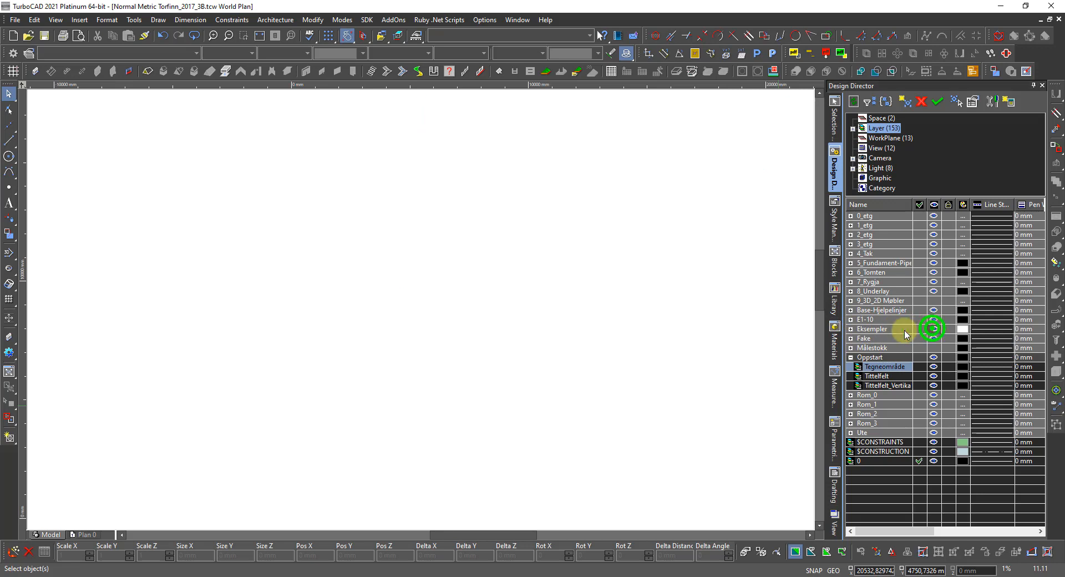
scroll(420, 309, down, 3)
scroll(352, 328, down, 3)
scroll(419, 309, up, 3)
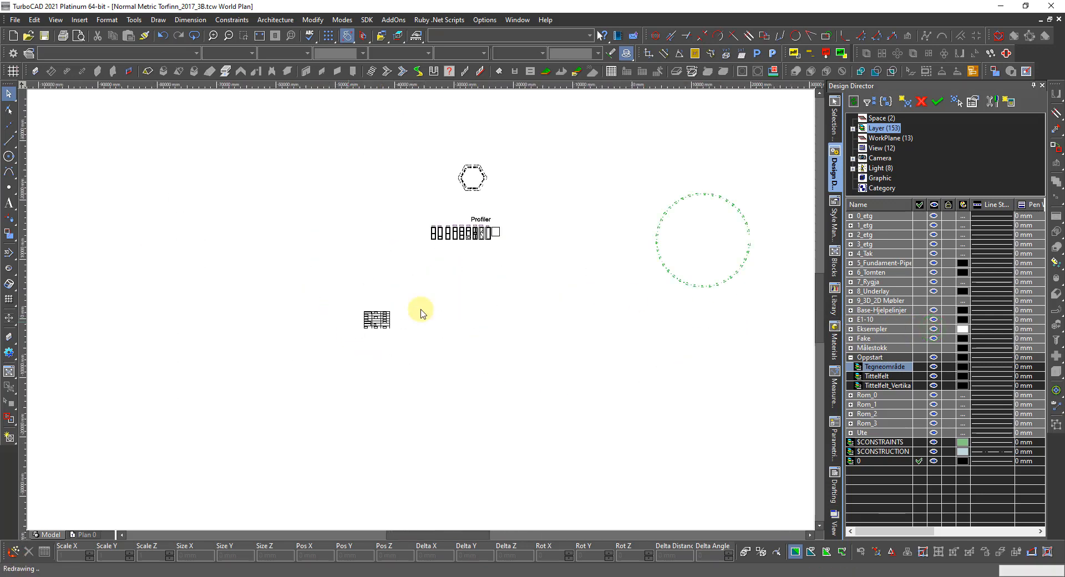
scroll(421, 311, up, 2)
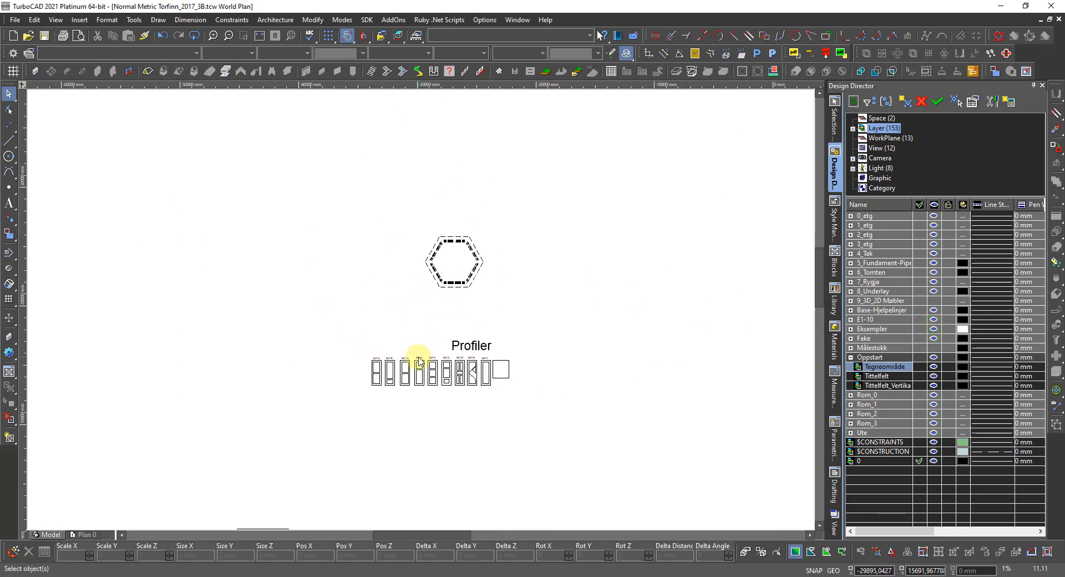
scroll(424, 311, up, 2)
scroll(424, 311, down, 2)
scroll(447, 215, up, 2)
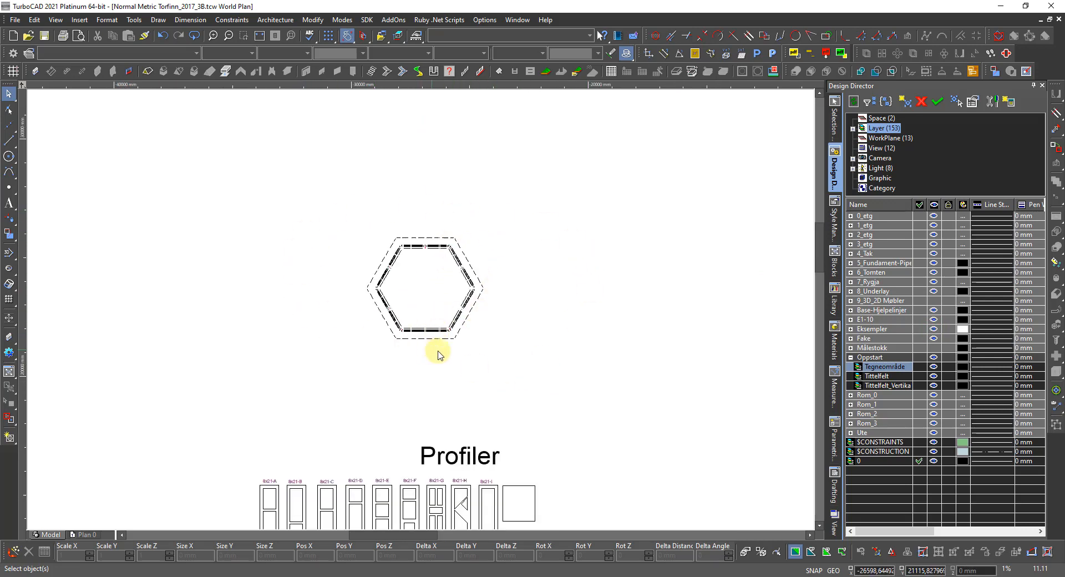
scroll(425, 302, up, 2)
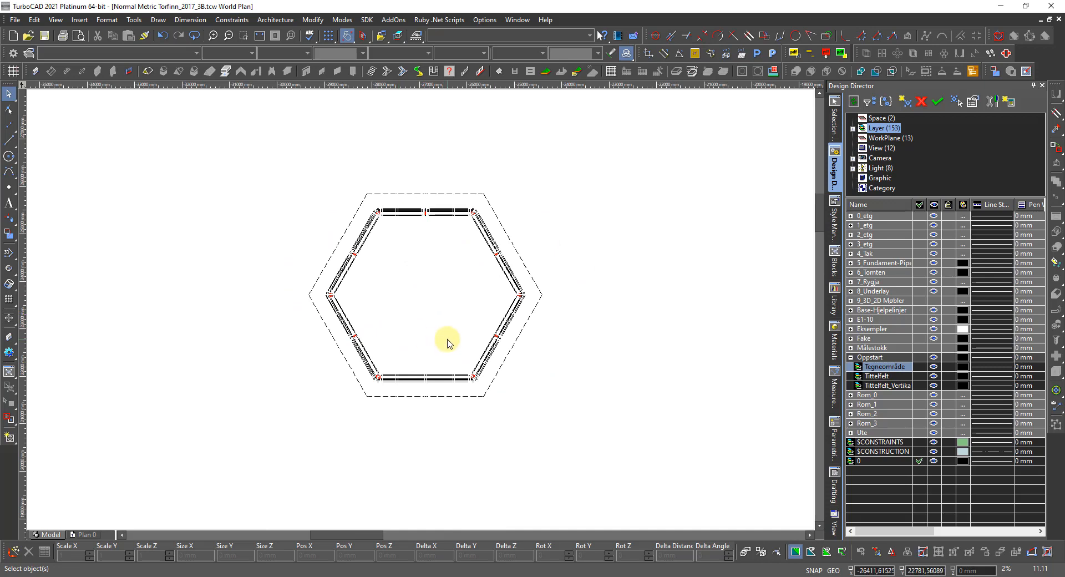
scroll(447, 341, up, 2)
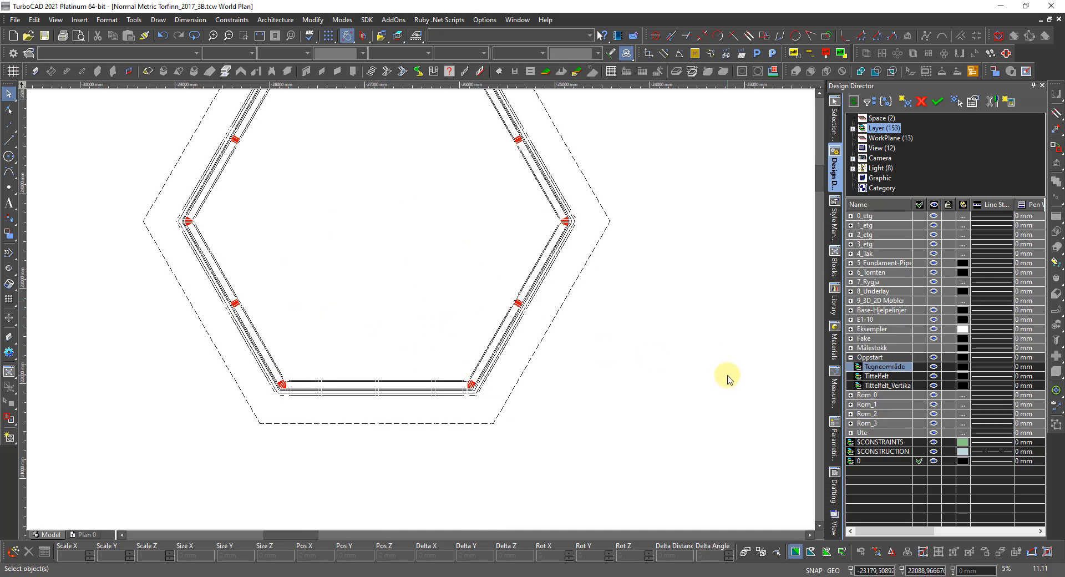
click(934, 329)
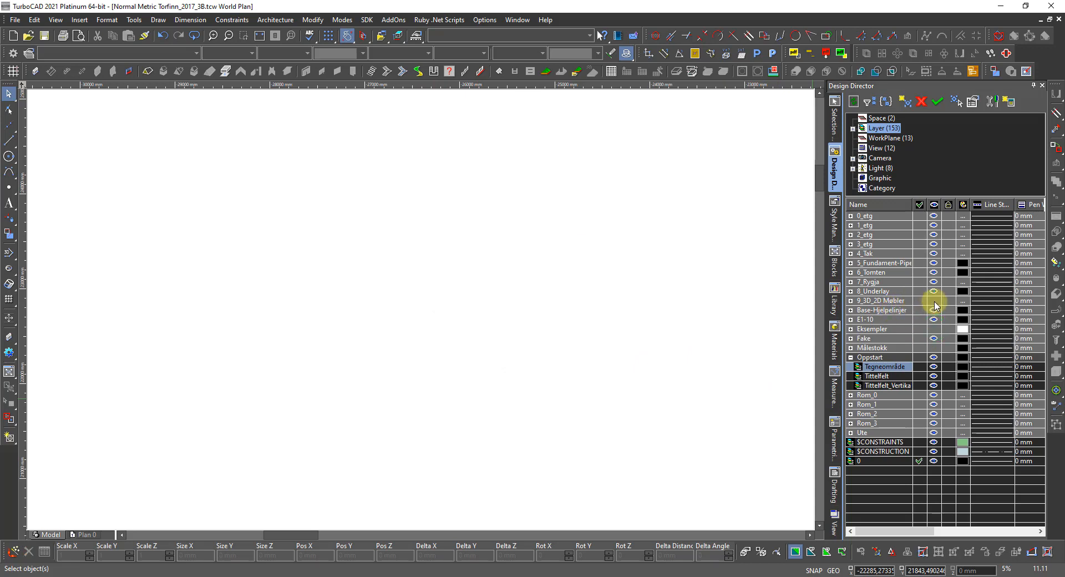
- Show the 9_3D_2D Møbler layer group and examine its furniture symbols for Stue, Kjøkken, Soverom and Bad
click(936, 300)
scroll(418, 308, down, 5)
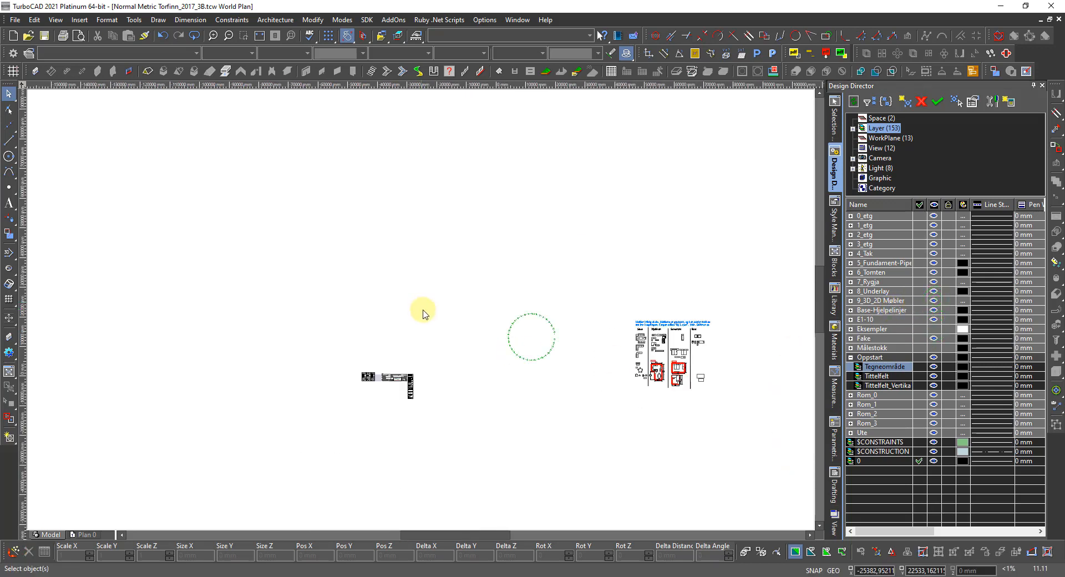
scroll(633, 370, up, 3)
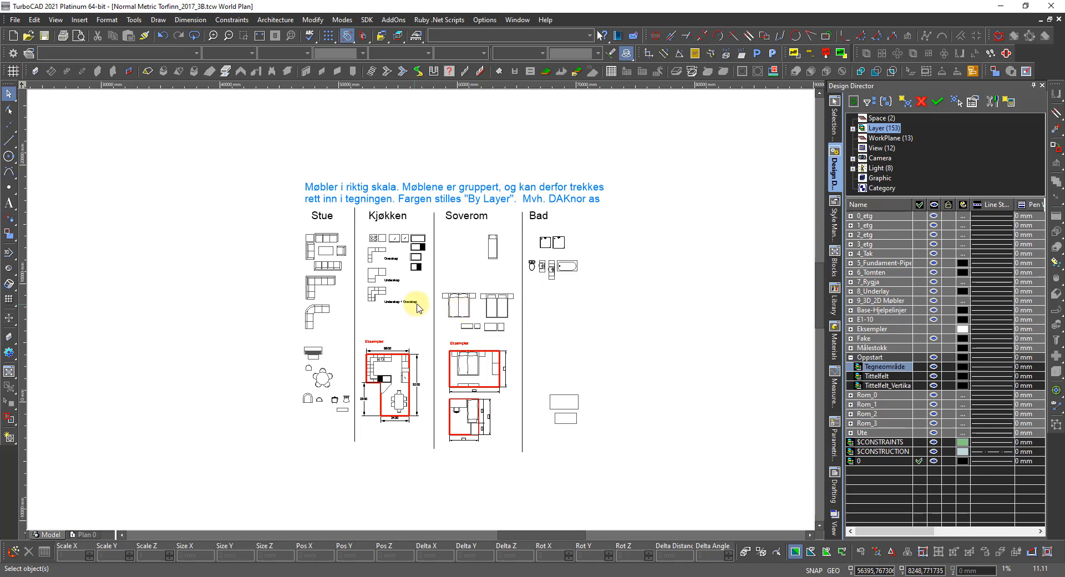
scroll(466, 303, up, 2)
scroll(391, 319, down, 1)
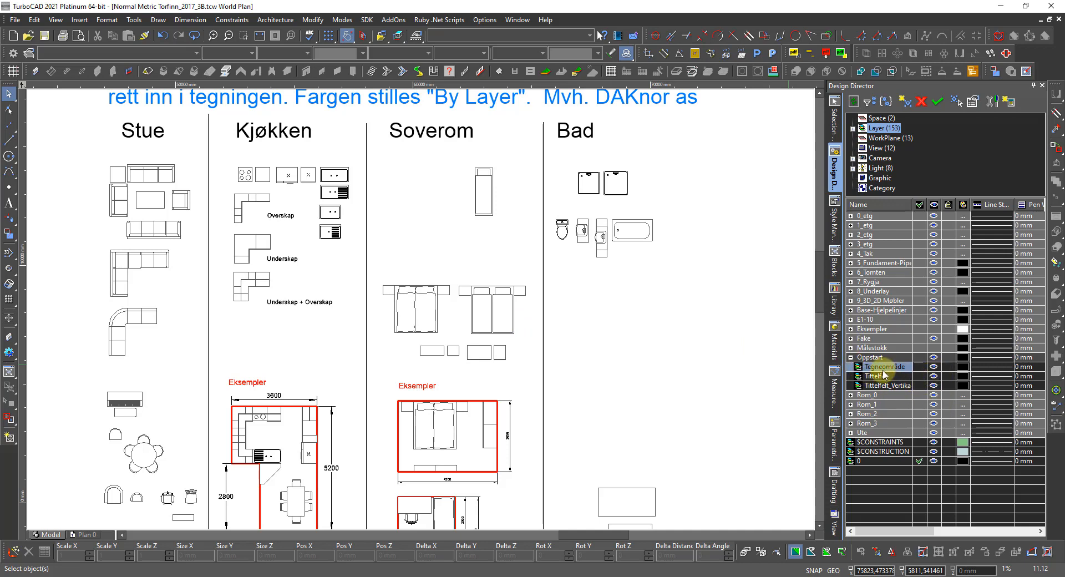
- Hide the Oppstart layers except Tegneområde, and hide the 9_3D_2D Møbler furniture group
click(934, 357)
click(931, 365)
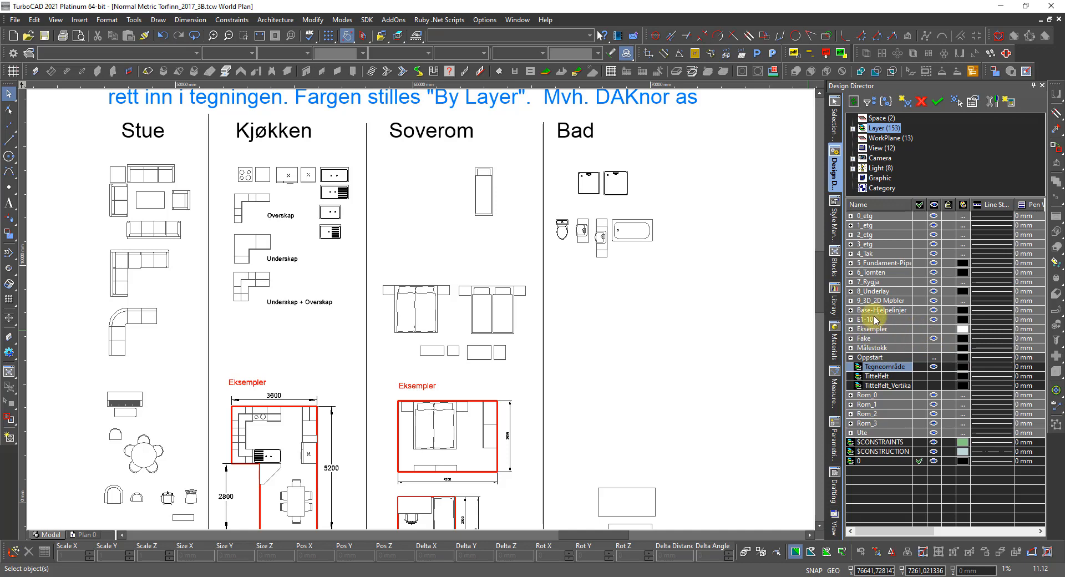
click(934, 300)
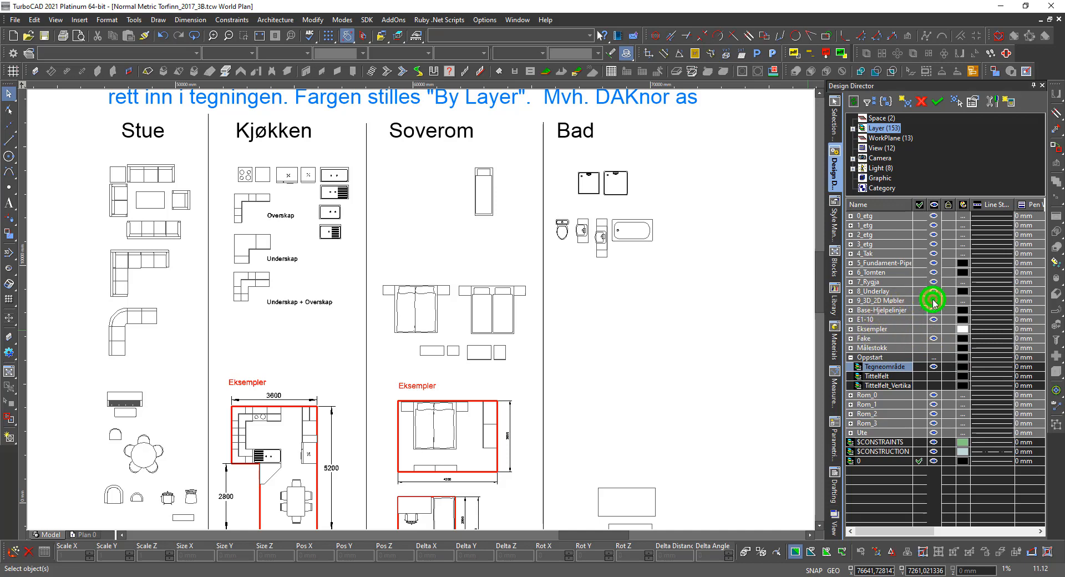
- Hide the E1-10 drawing-number layer group and fit the remaining drawing in view
middle_click(774, 312)
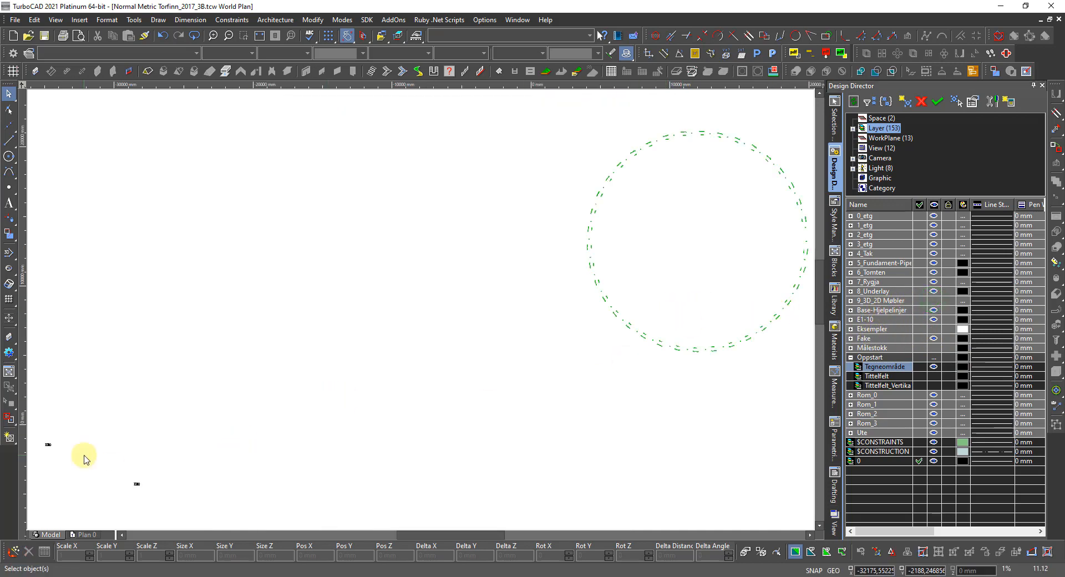
scroll(60, 475, up, 2)
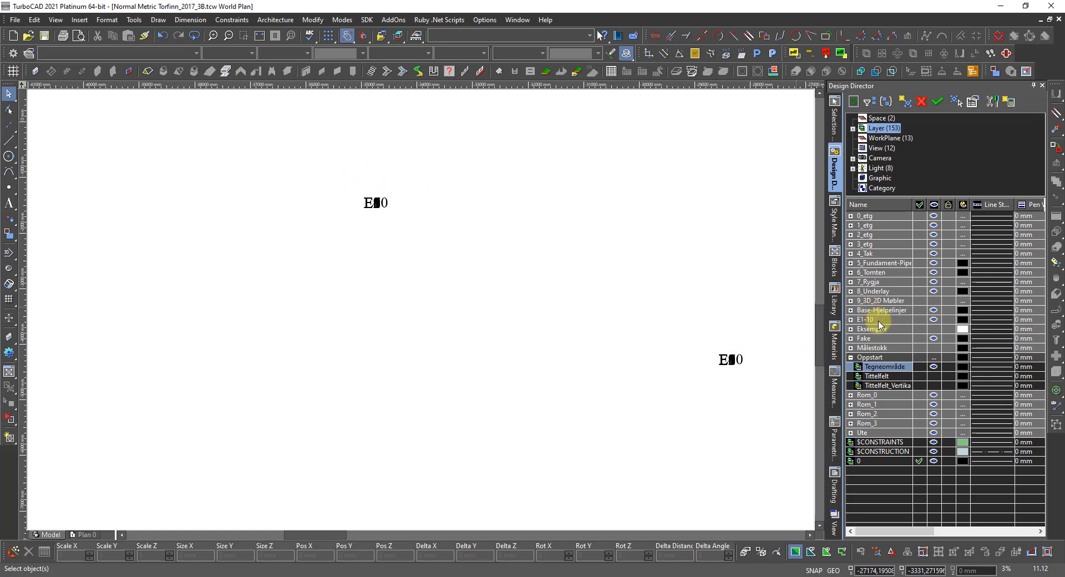
click(934, 320)
key(ctrl+shift+e)
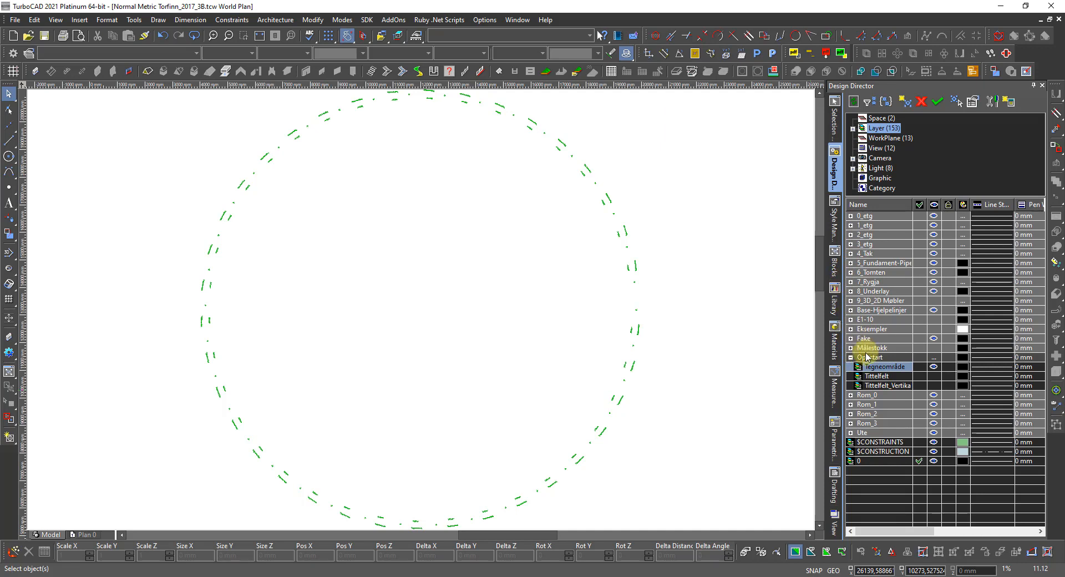
- Examine the layers inside the Rom_0 and 0_etg groups, and switch the 0_etg group off and on again
click(851, 396)
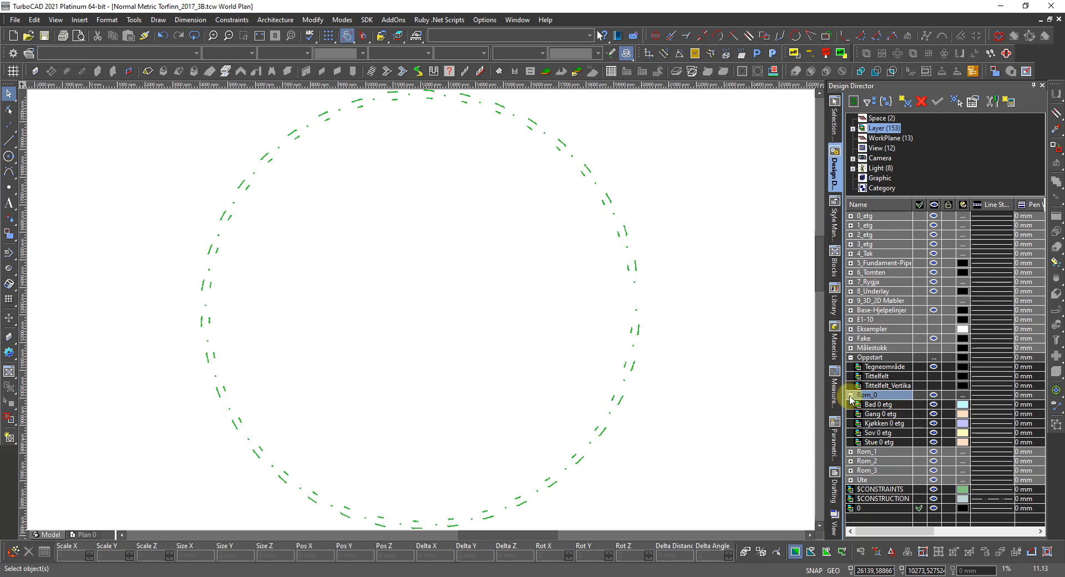
click(850, 395)
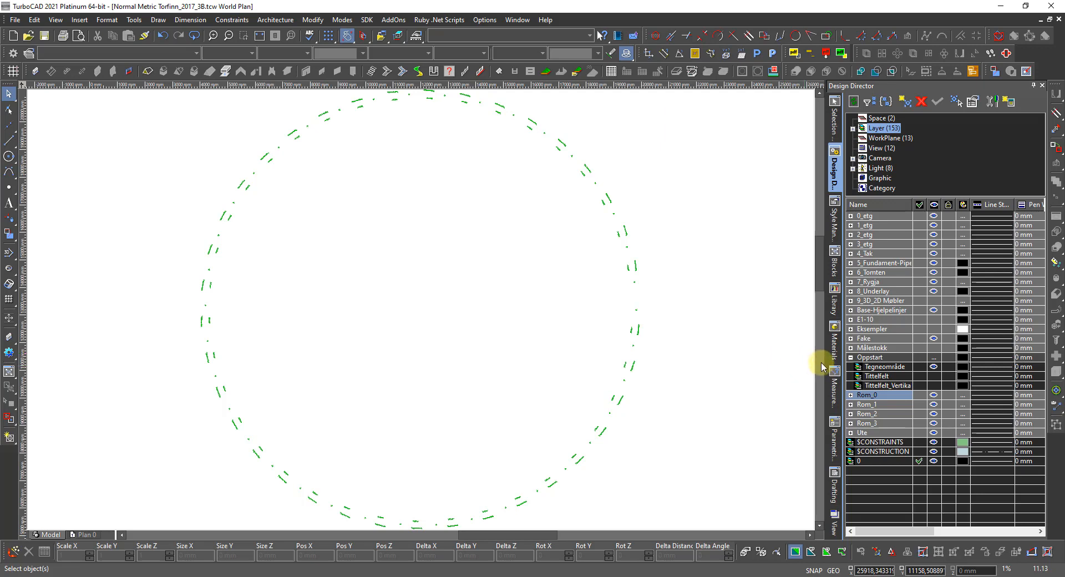
click(850, 216)
click(934, 217)
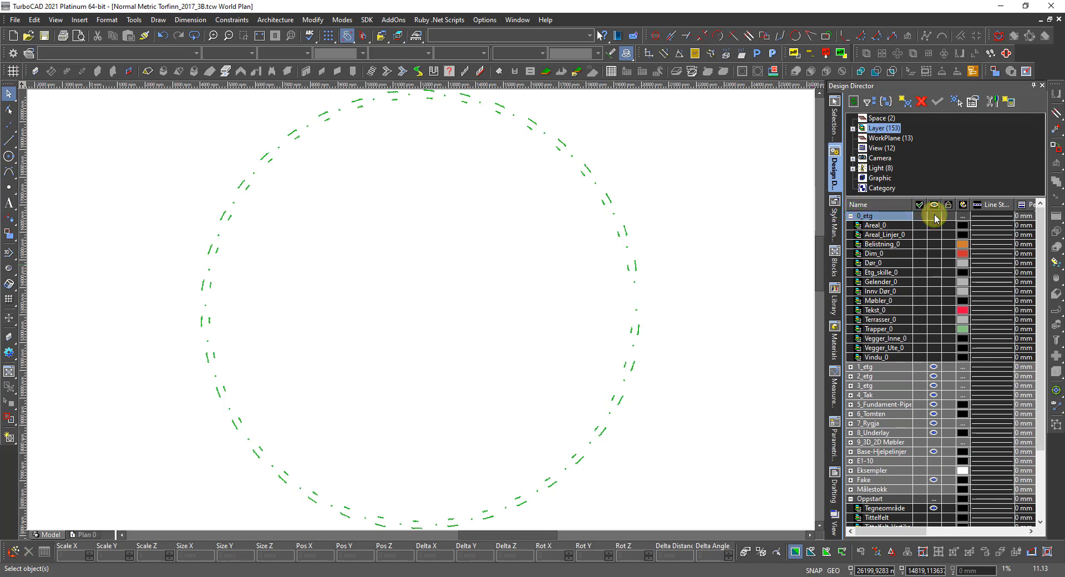
click(934, 216)
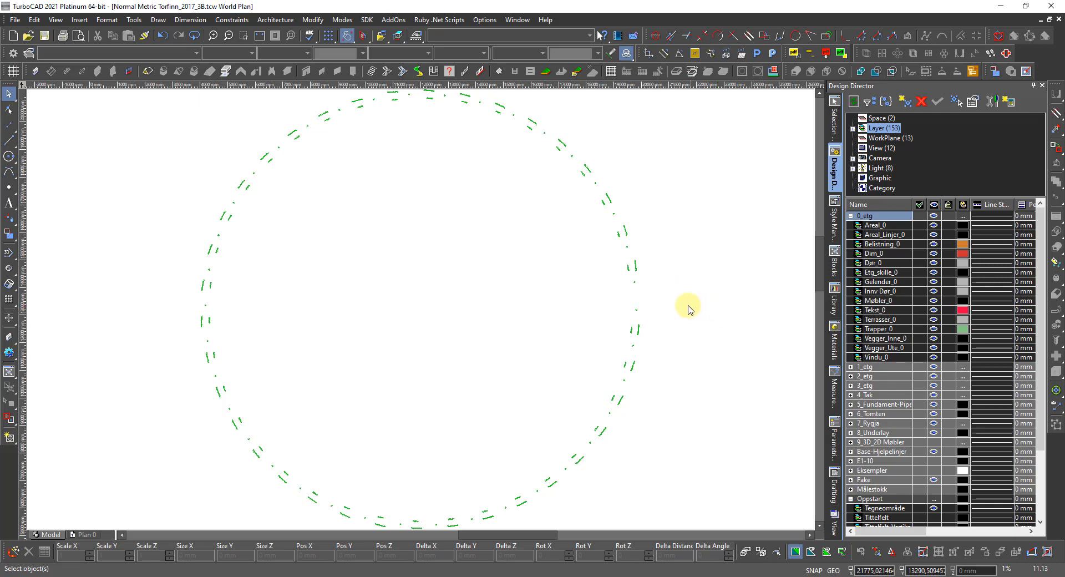
- Close the template drawing without saving its changes
click(1059, 21)
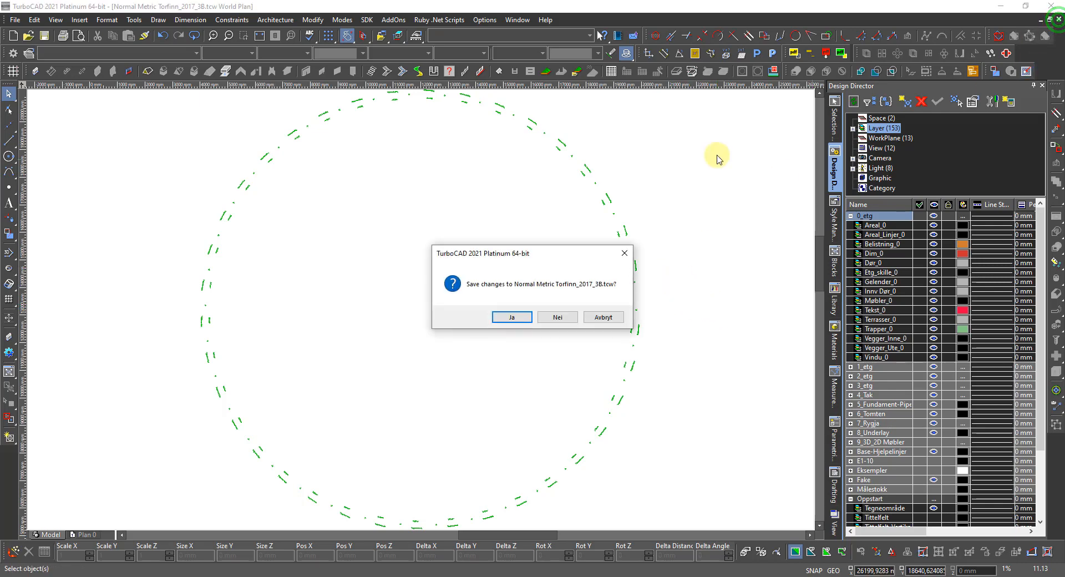
click(558, 317)
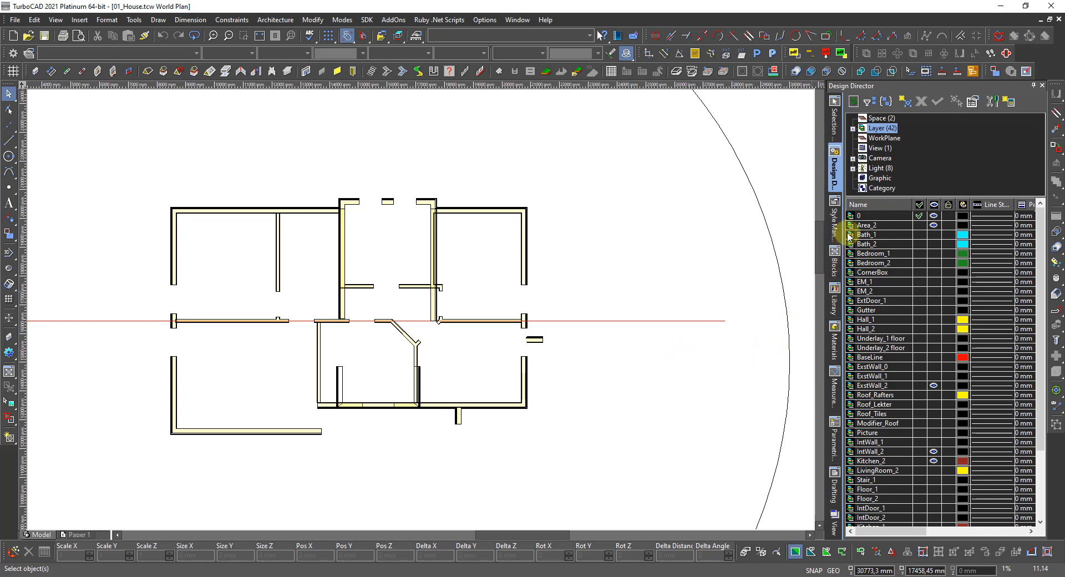
- Run Select By on the Area_2 layer in the 01_House drawing to check for objects, and delete the layer
click(878, 226)
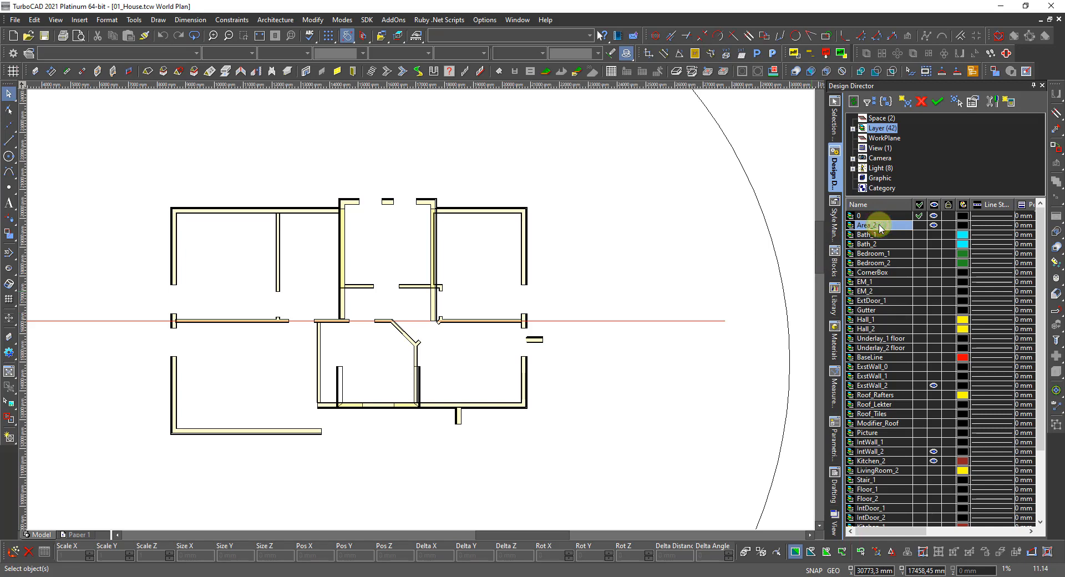
right_click(879, 226)
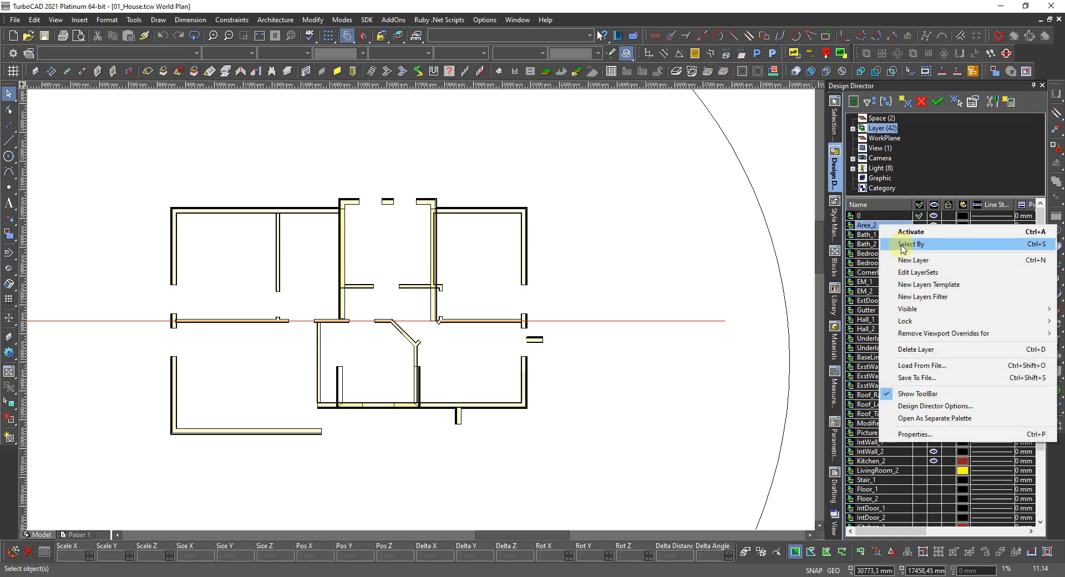
click(902, 244)
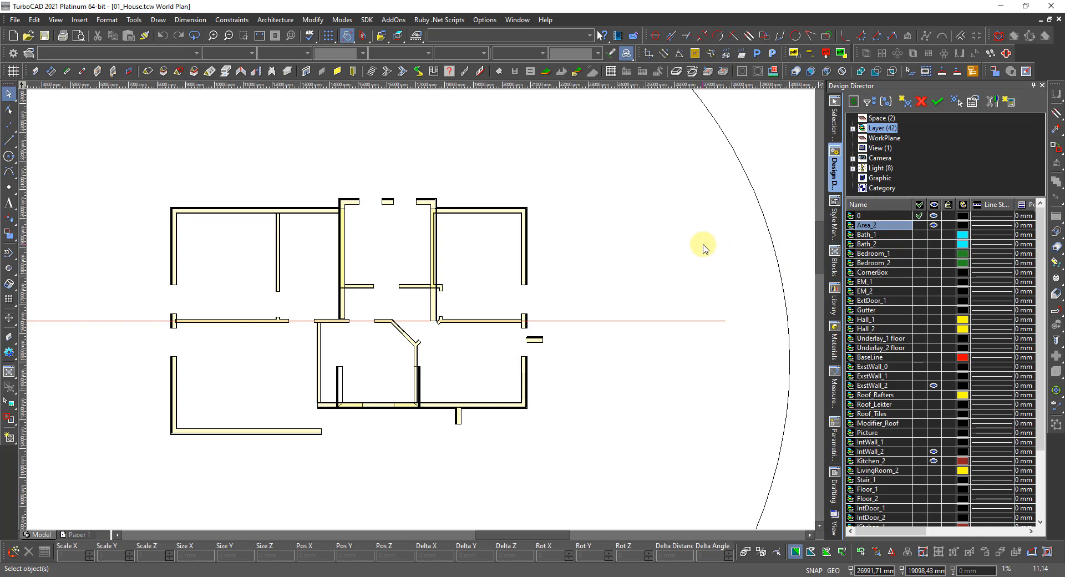
scroll(703, 247, down, 1)
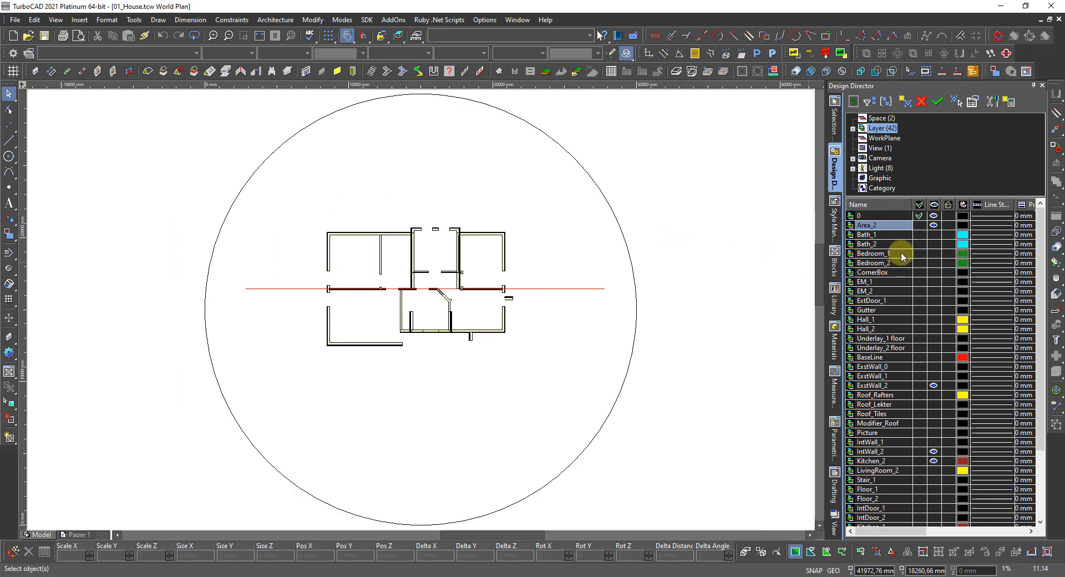
click(920, 101)
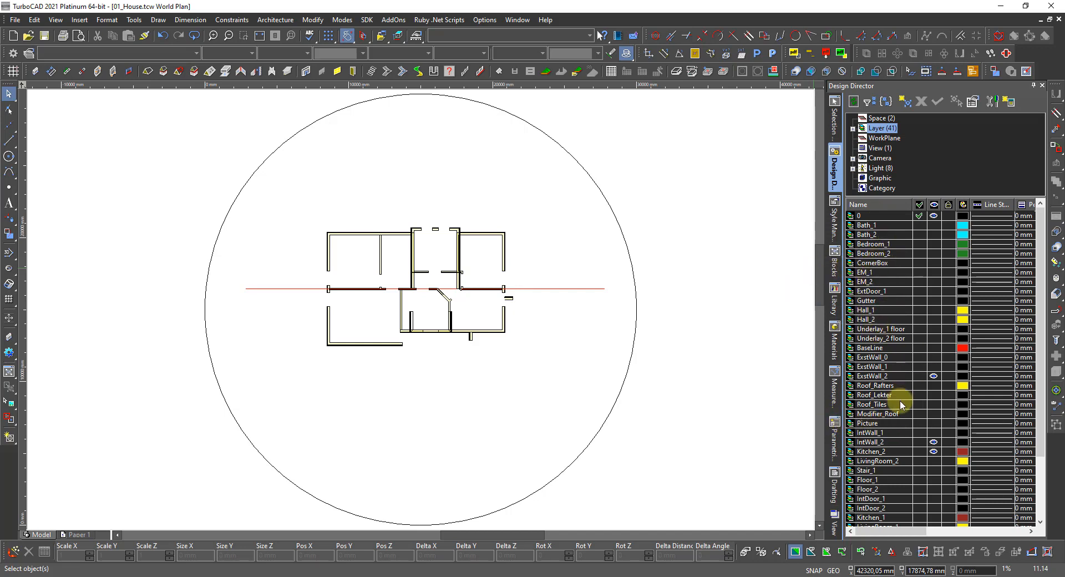
- Create a layers filter named 0_Foundation that contains the ExstWall_0 layer
click(900, 357)
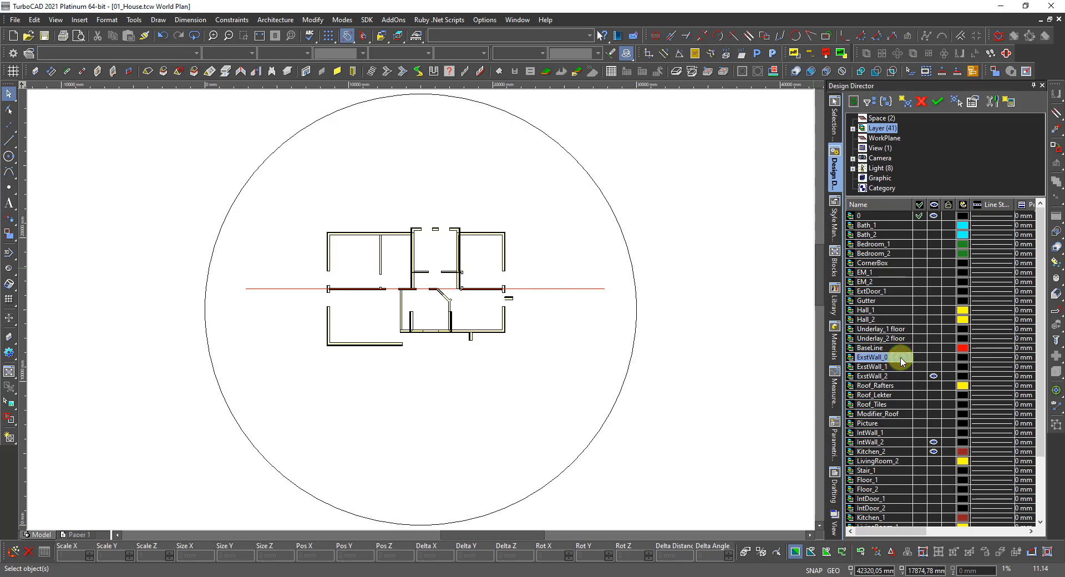
right_click(900, 360)
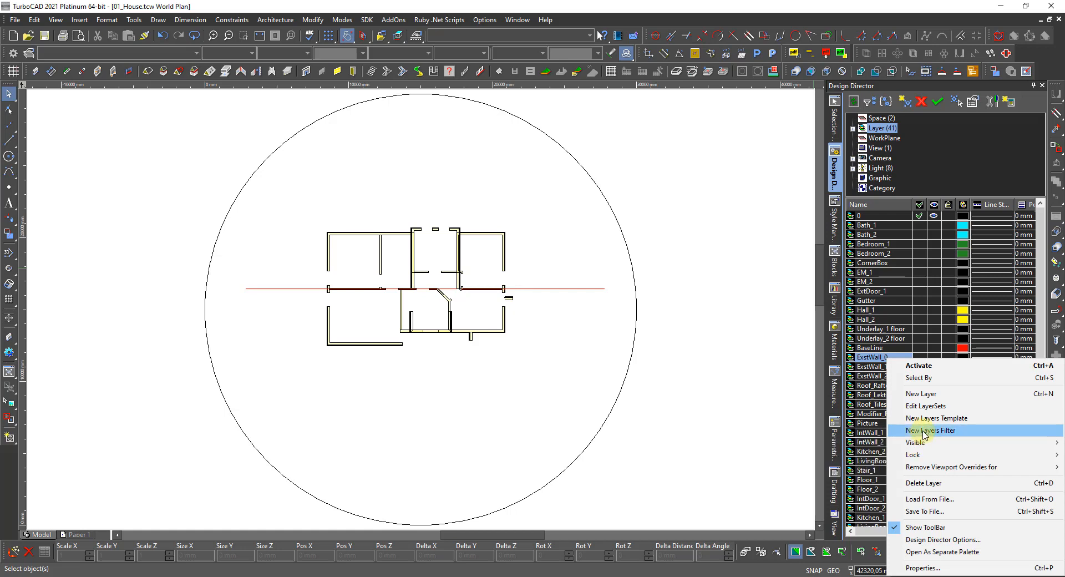
click(924, 431)
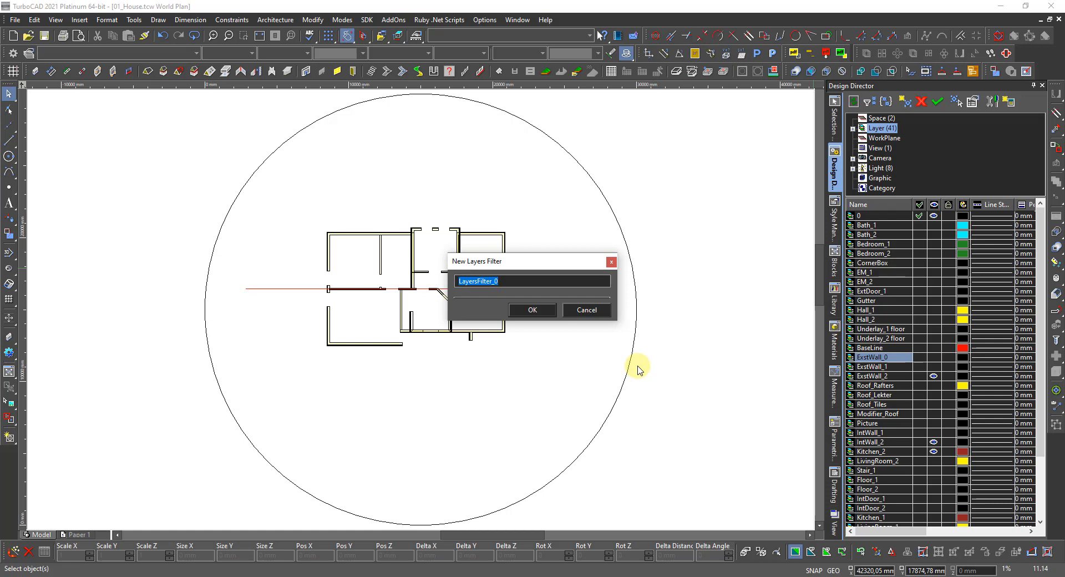
text(0_Fo)
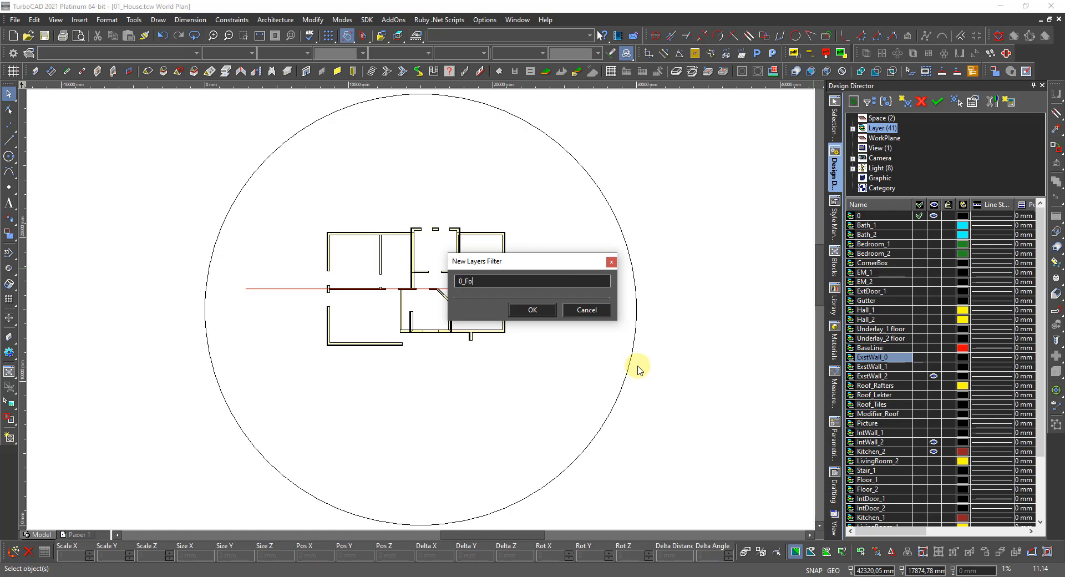
text(undation)
click(533, 316)
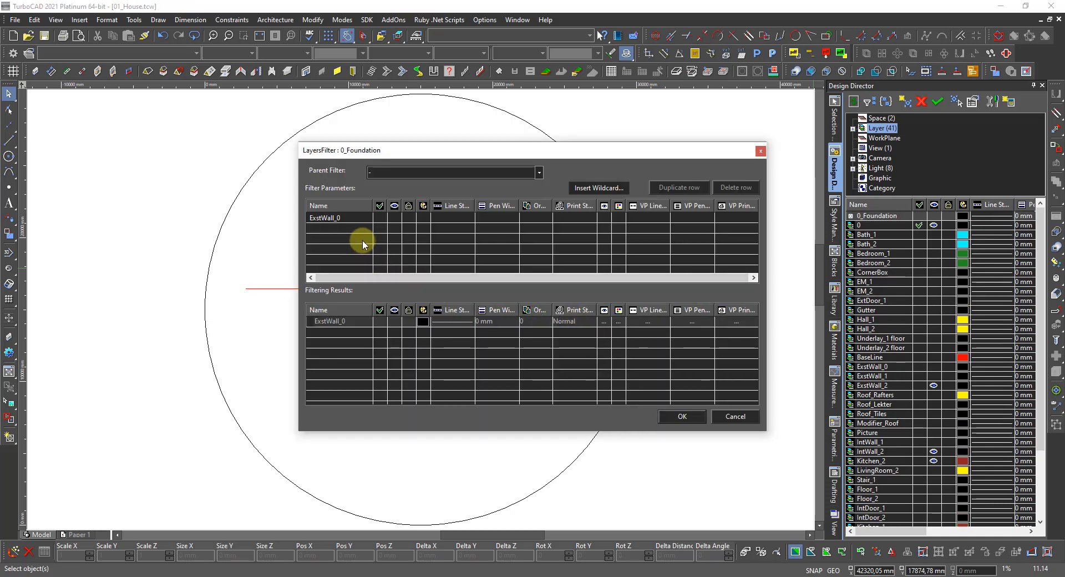
click(683, 417)
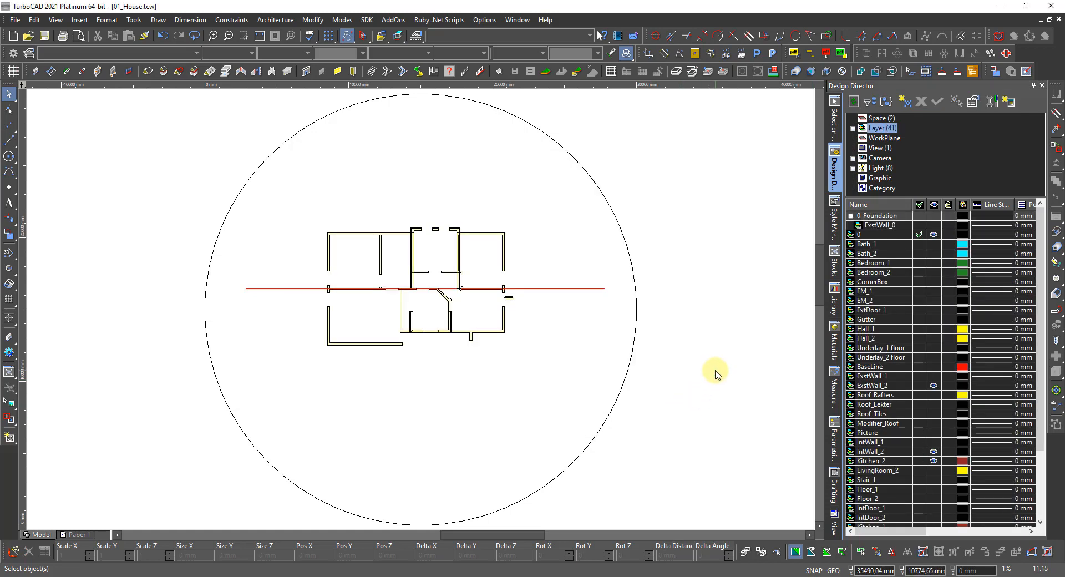
- Collapse the 0_Foundation group and toggle its visibility on and off to check it, leaving it hidden
click(850, 216)
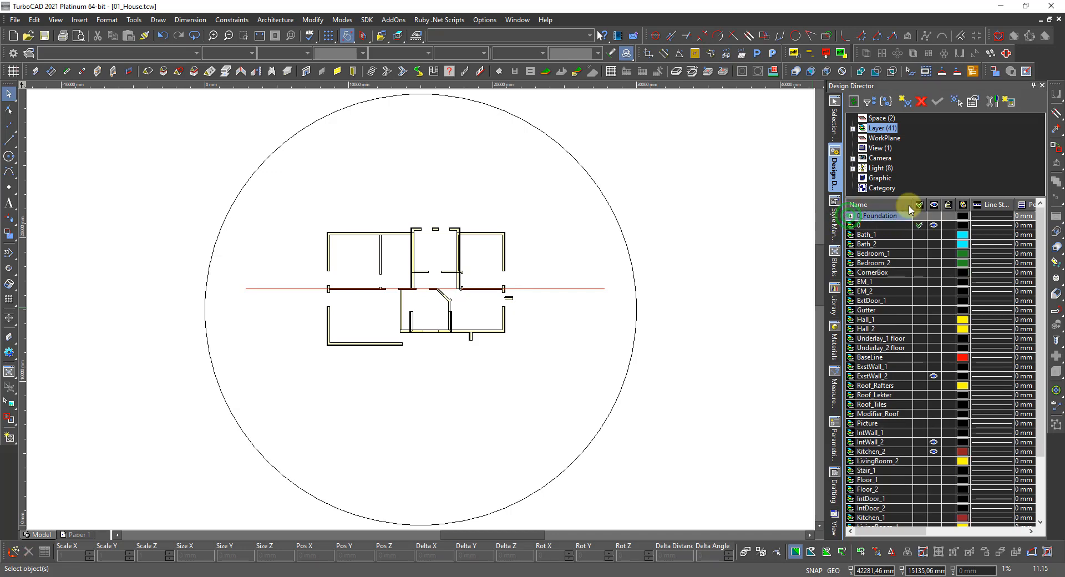
click(933, 216)
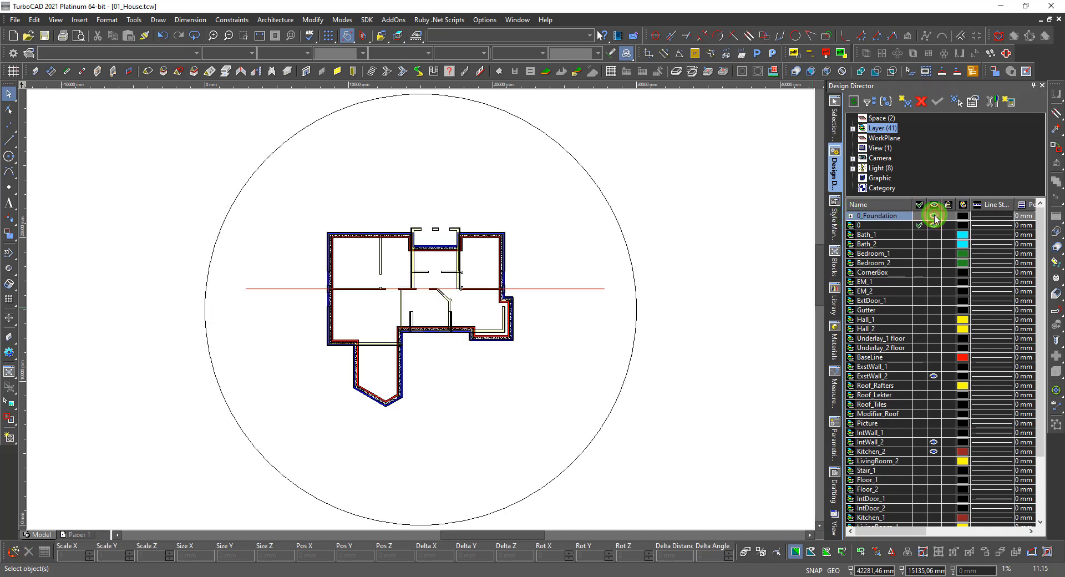
click(934, 216)
click(934, 217)
click(934, 217)
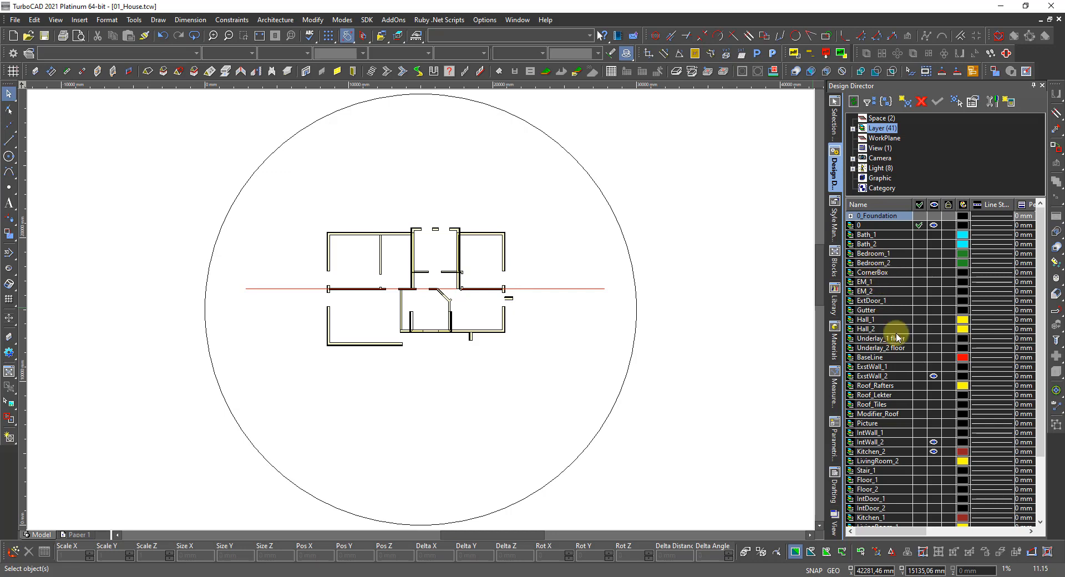
- Group the ExtDoor_1, ExstWall_1, IntWall_1, Stair_1, IntDoor_1 and Window_1 layers in a new layers filter named 1_Story, and collapse it
click(893, 301)
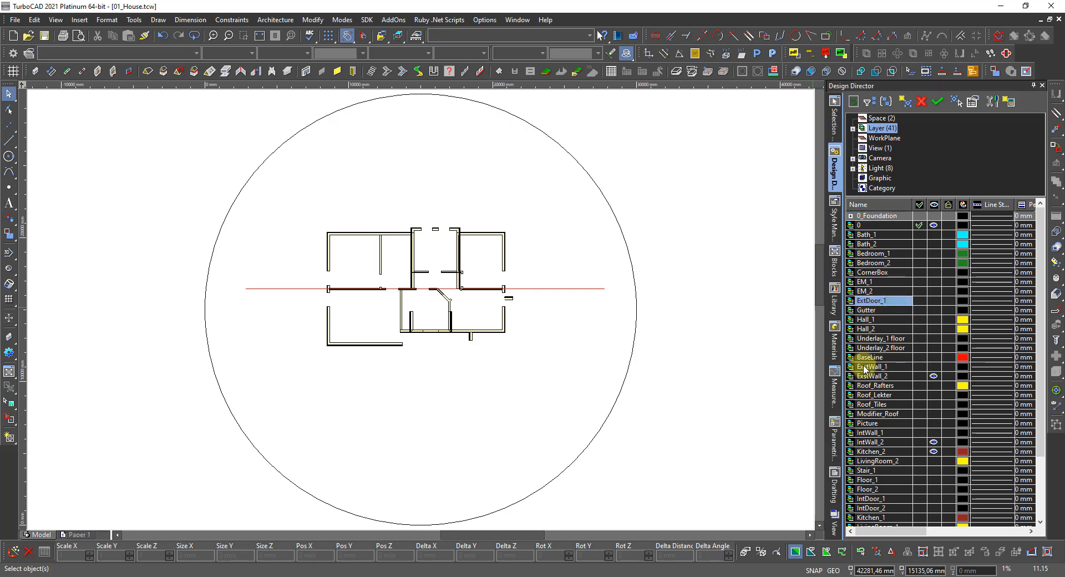
shift+click(892, 366)
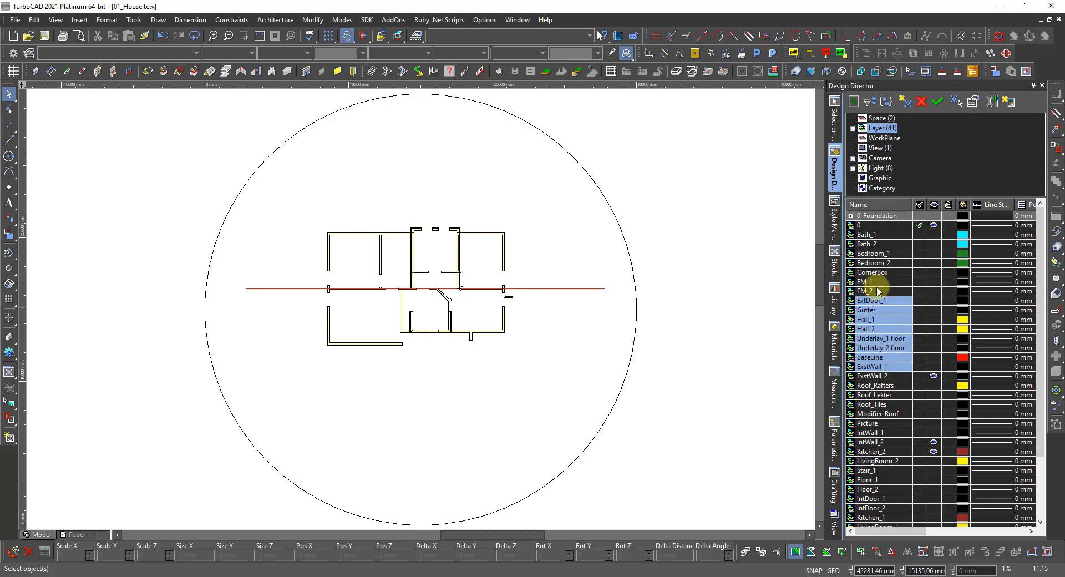
click(870, 301)
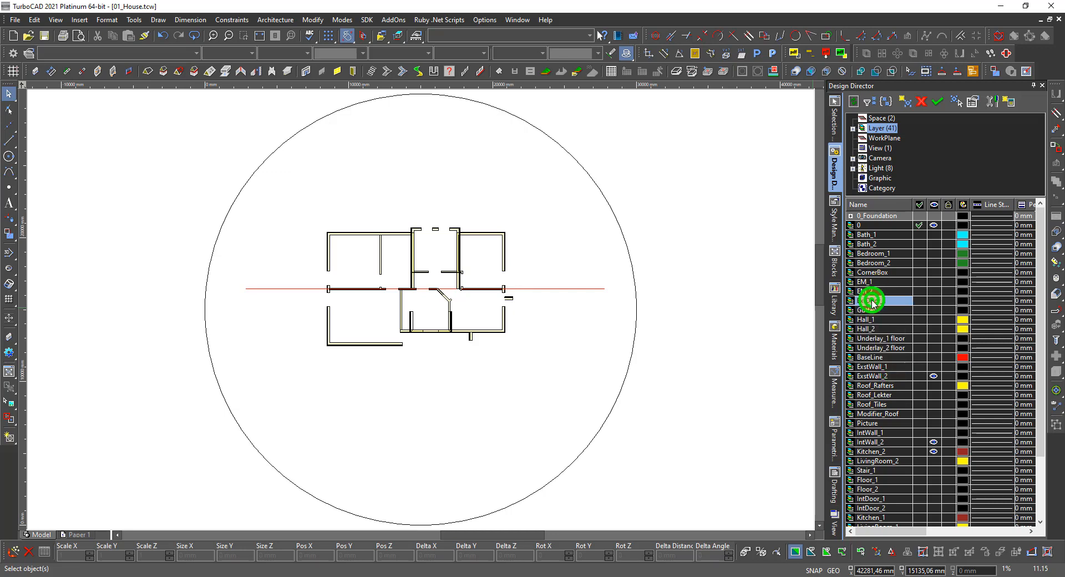
ctrl+click(889, 367)
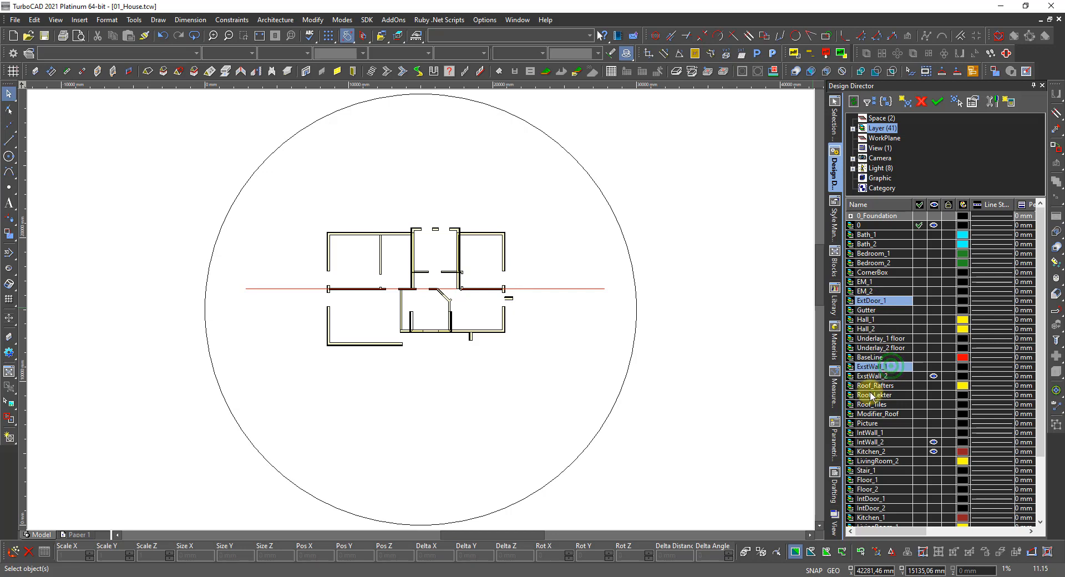
ctrl+click(892, 432)
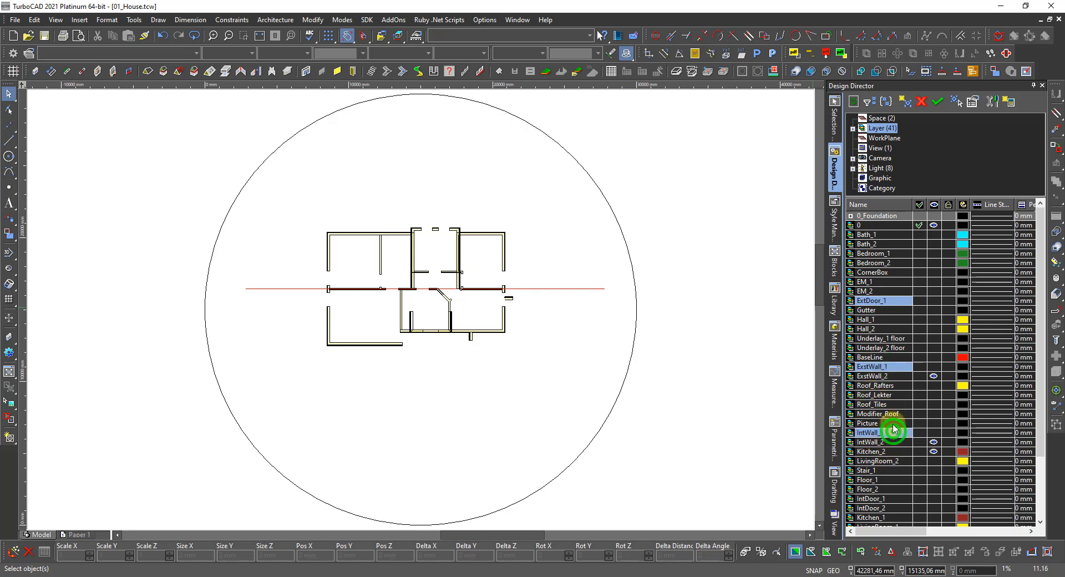
ctrl+click(899, 470)
scroll(882, 498, down, 1)
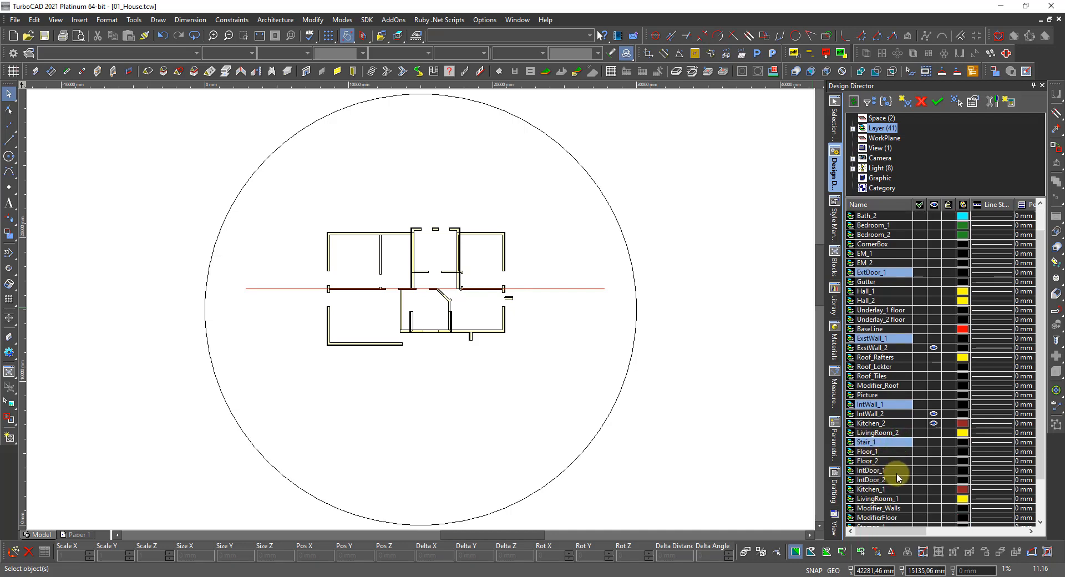
ctrl+click(897, 473)
scroll(879, 480, down, 1)
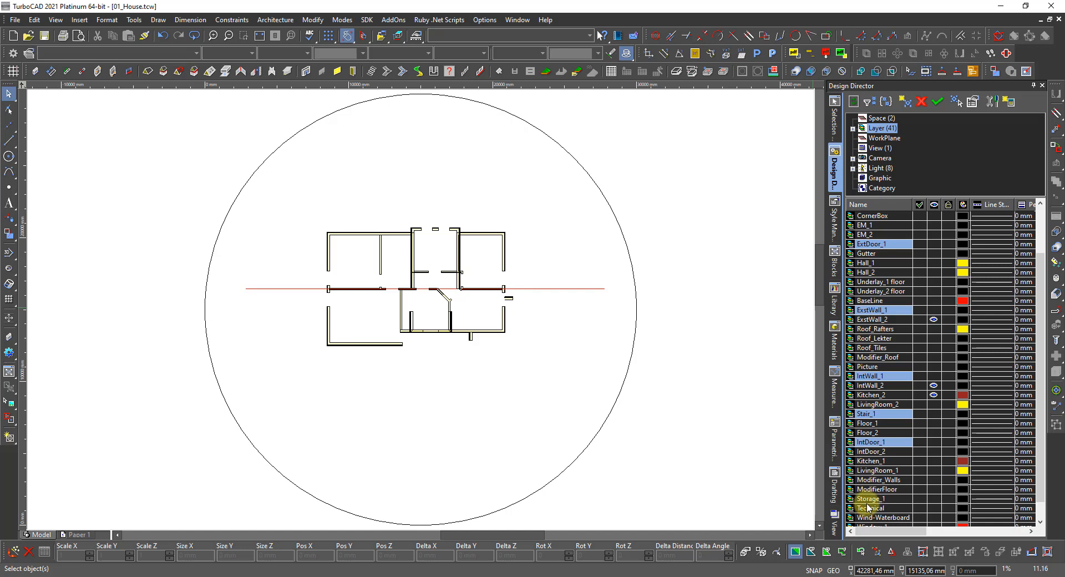
scroll(868, 502, down, 1)
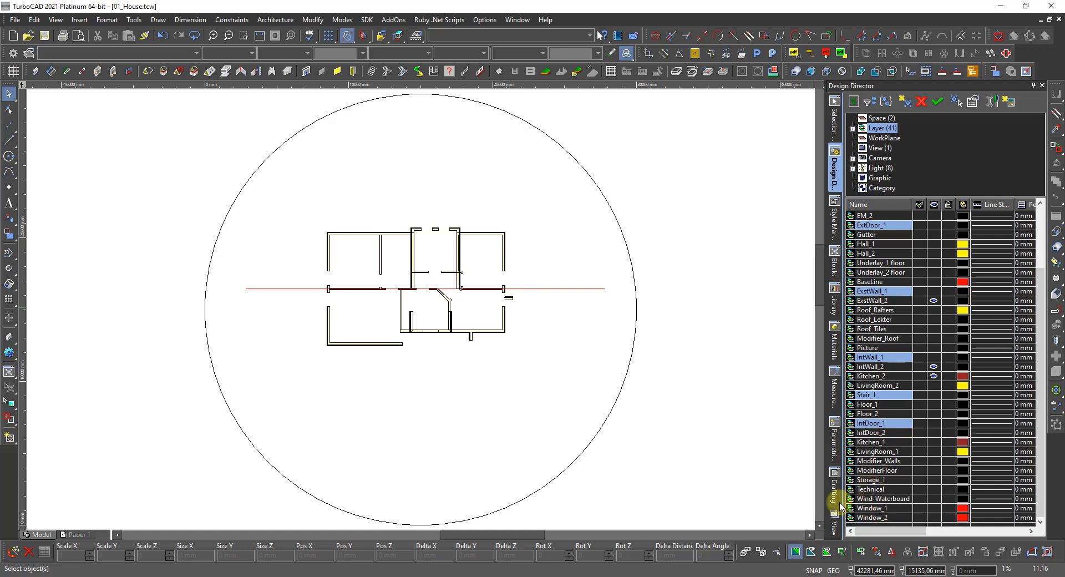
ctrl+click(878, 508)
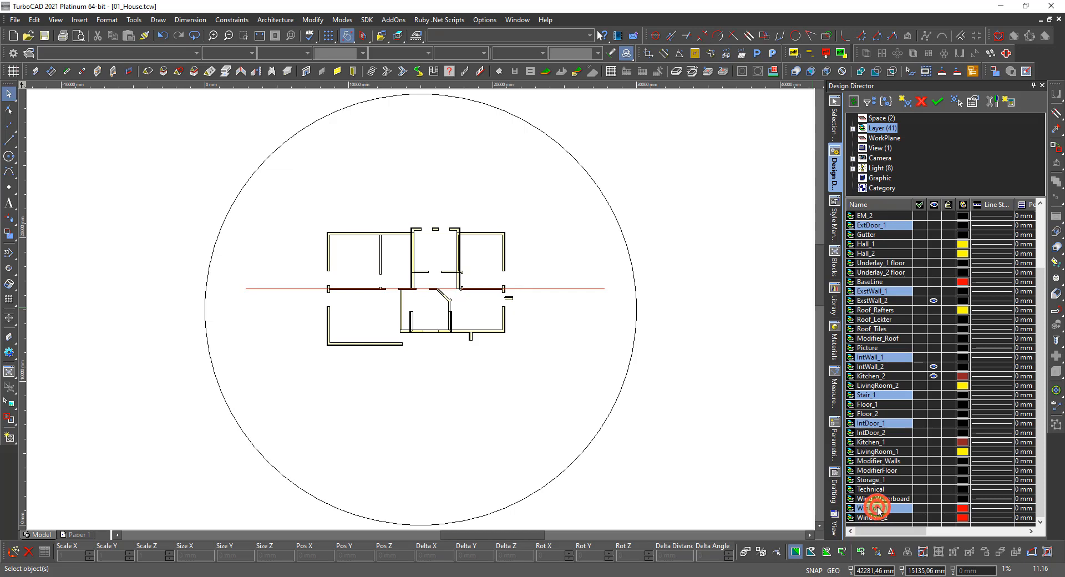
right_click(877, 508)
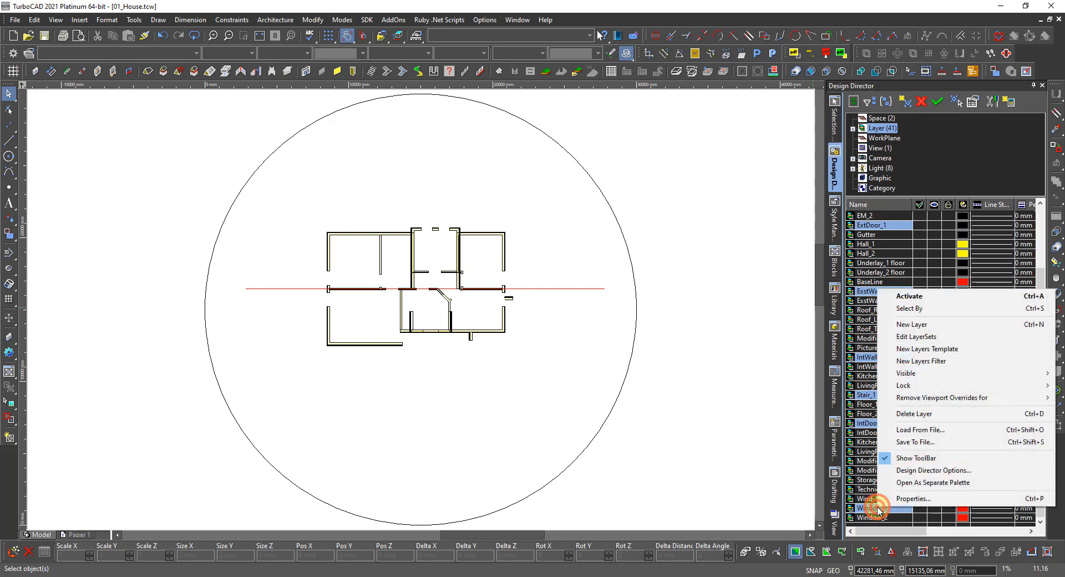
click(920, 361)
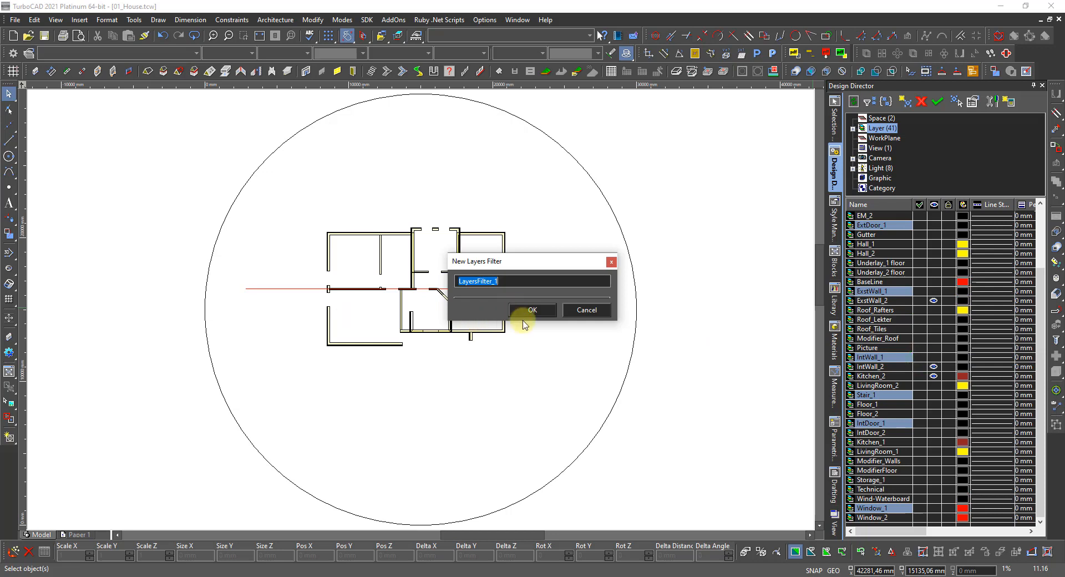
text(1_Story)
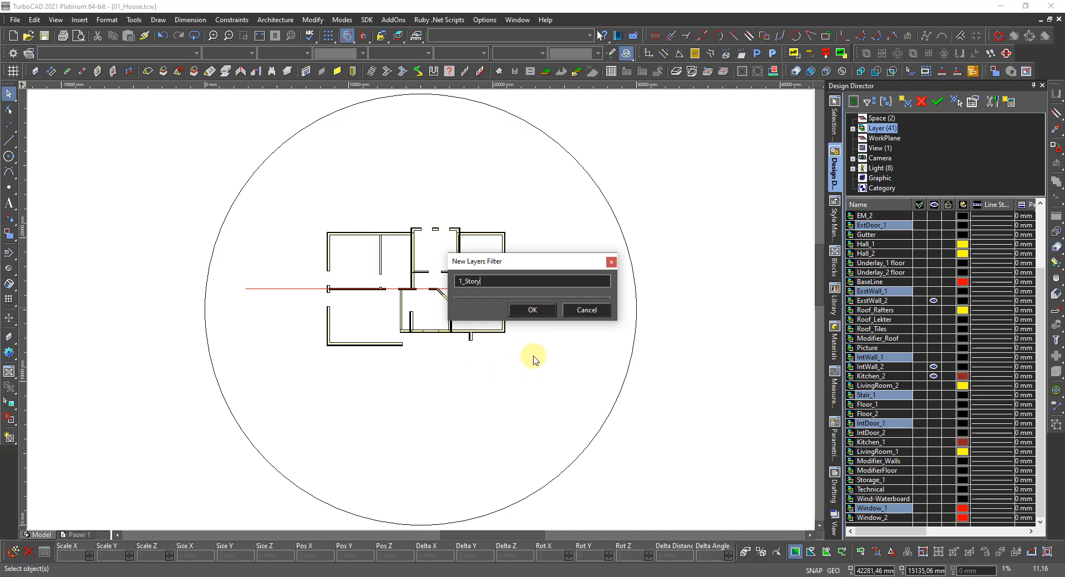
click(532, 311)
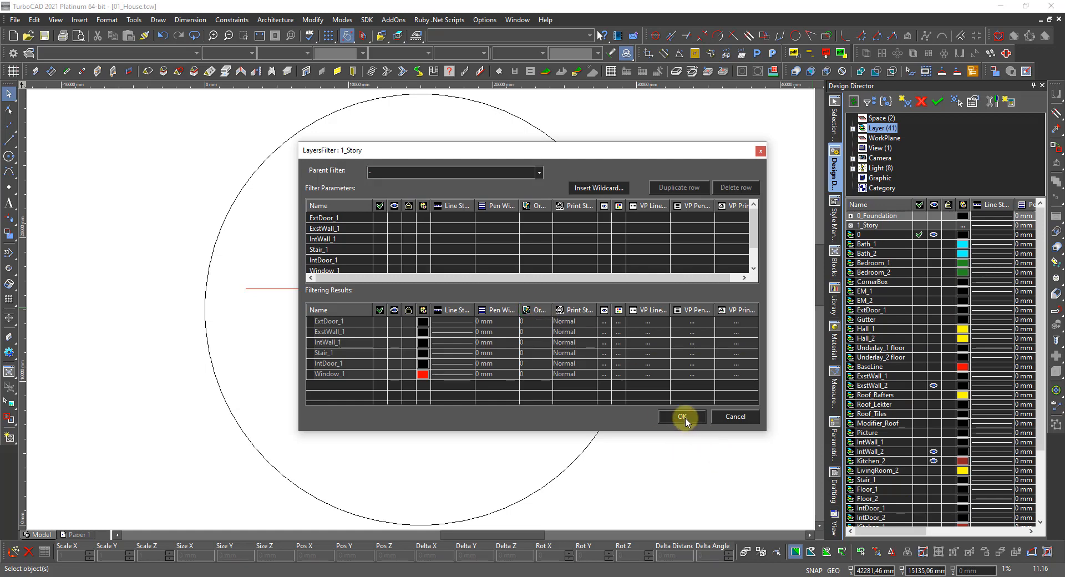
click(683, 419)
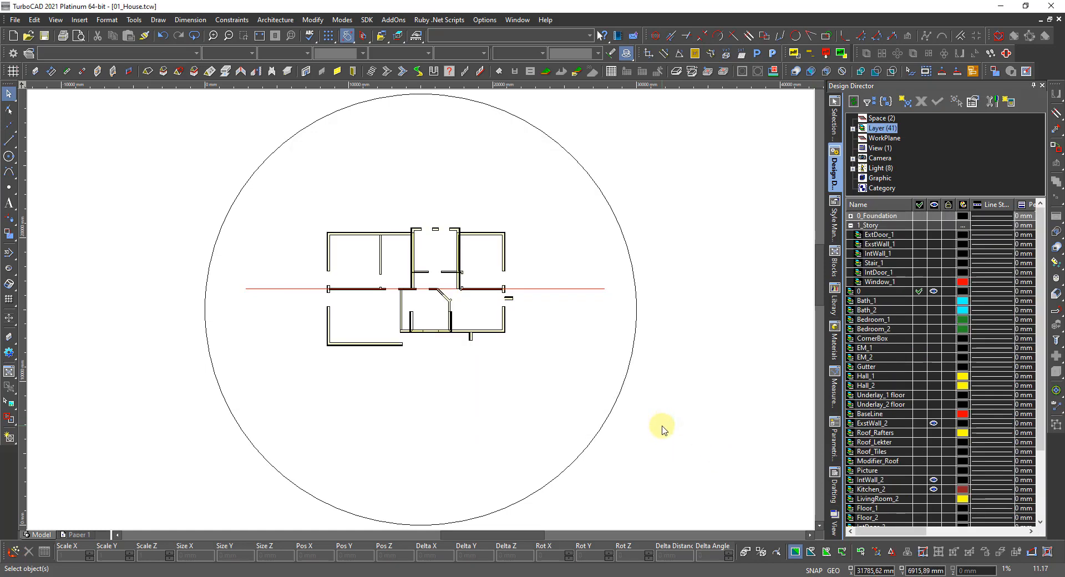
click(851, 225)
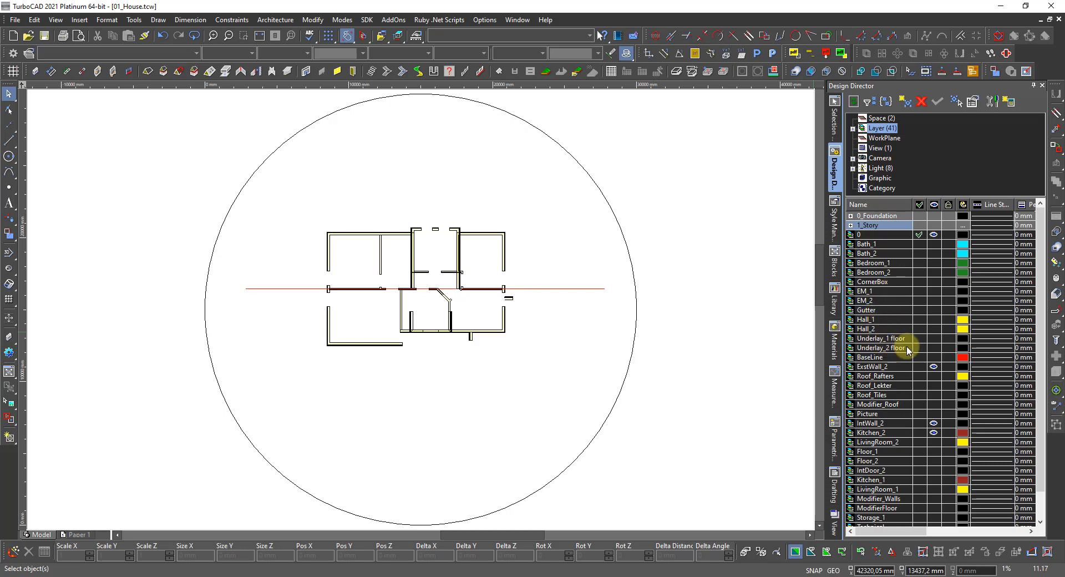
- Group the ExstWall_2, Floor_2, IntDoor_2 and Window_2 layers in a new layers filter named 2_Story, and collapse it
click(884, 368)
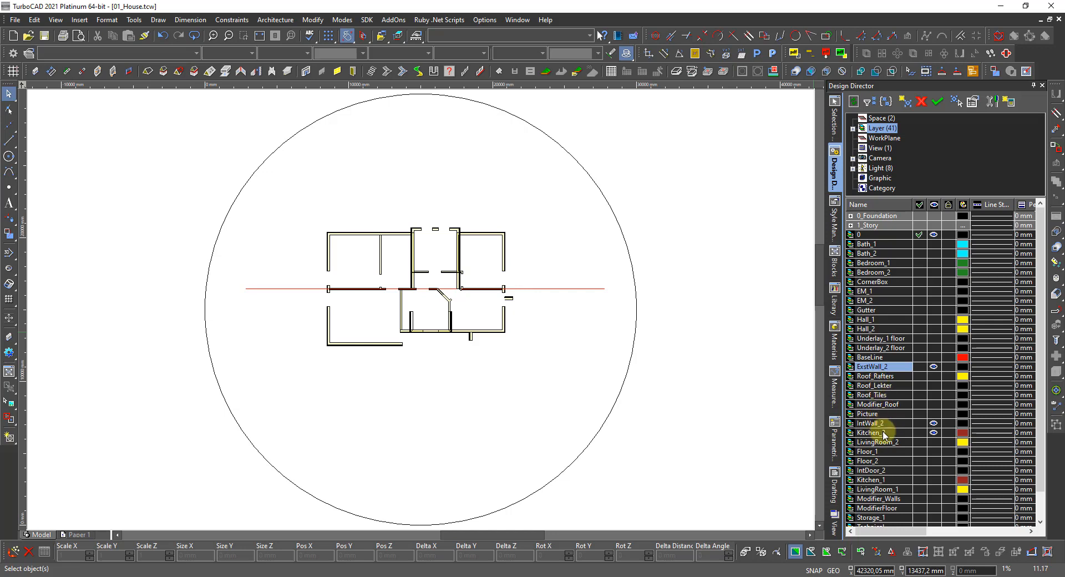
scroll(877, 474, down, 1)
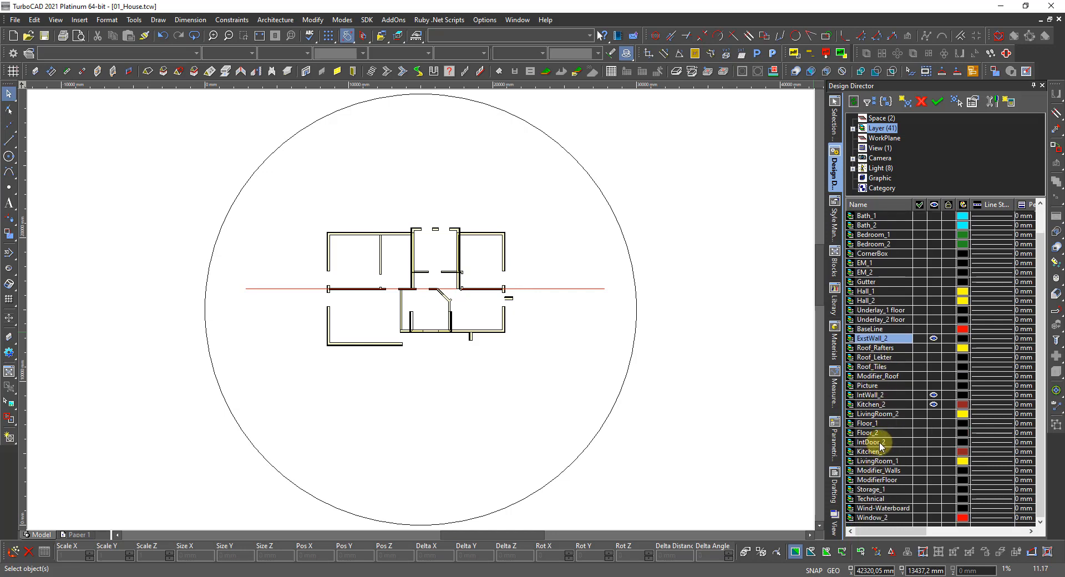
click(878, 442)
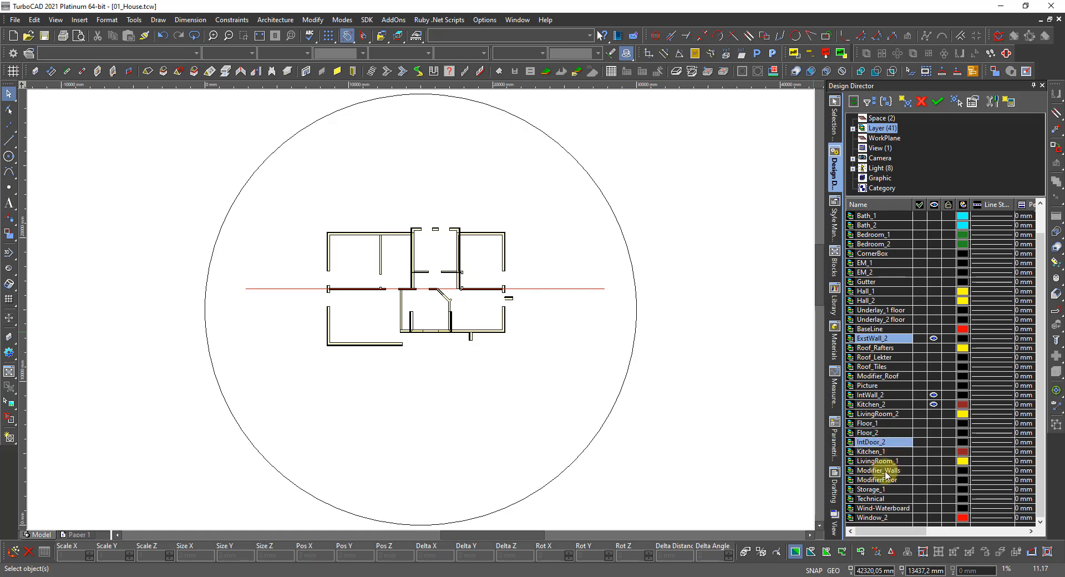
ctrl+click(875, 520)
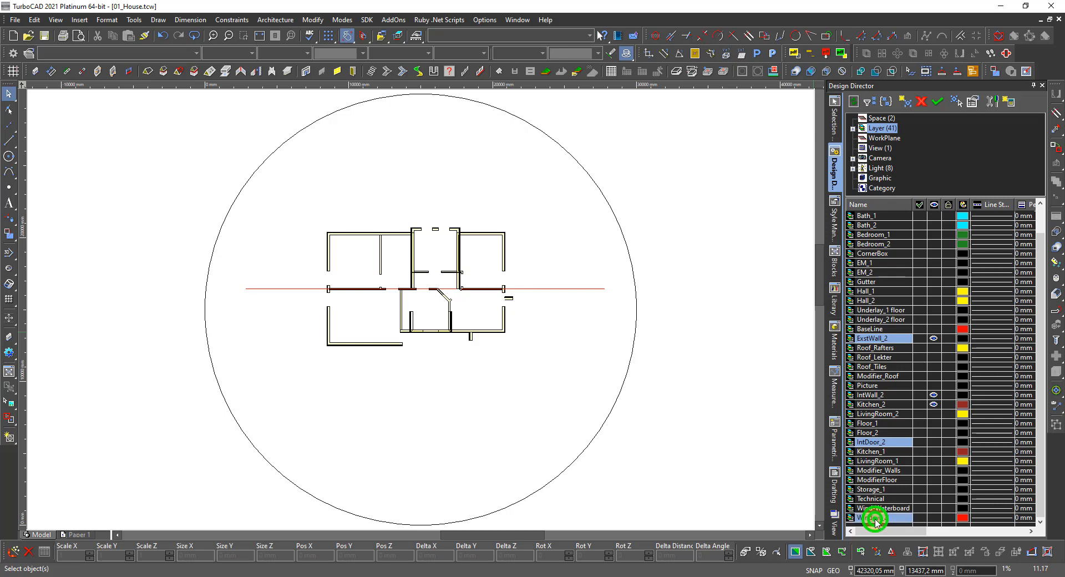
ctrl+click(884, 434)
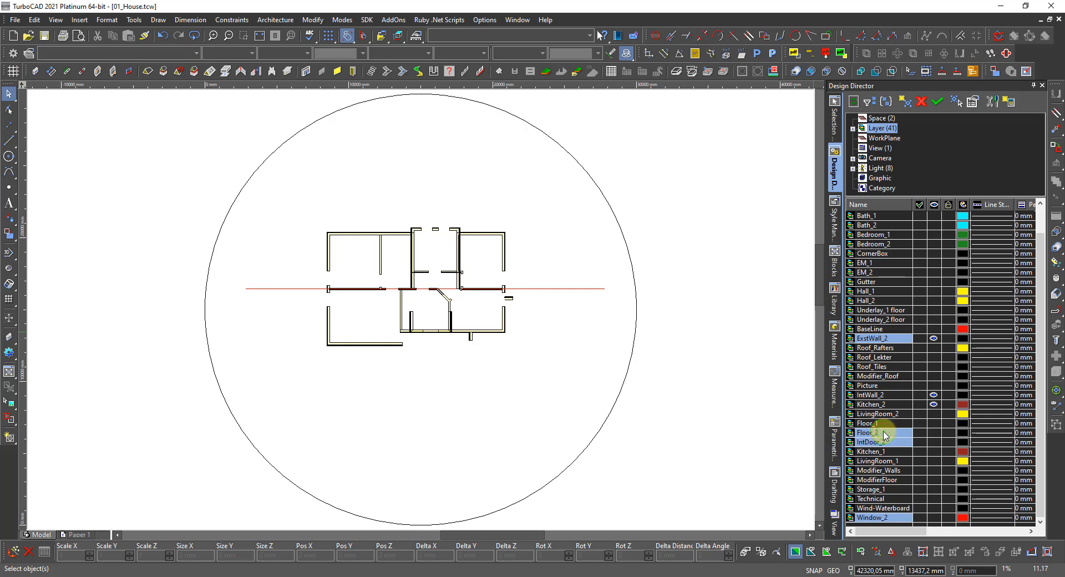
right_click(883, 433)
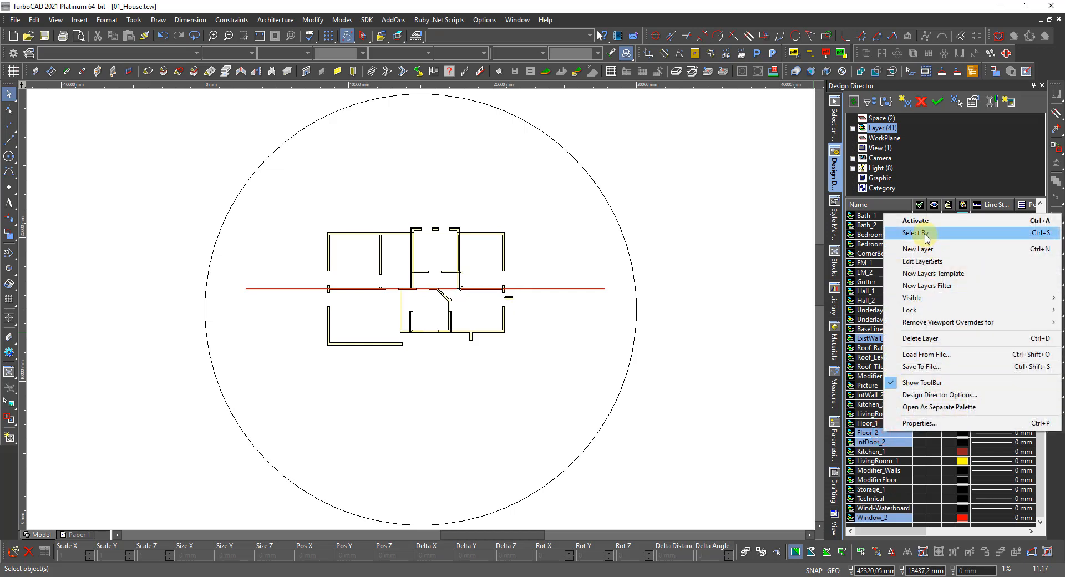
click(923, 286)
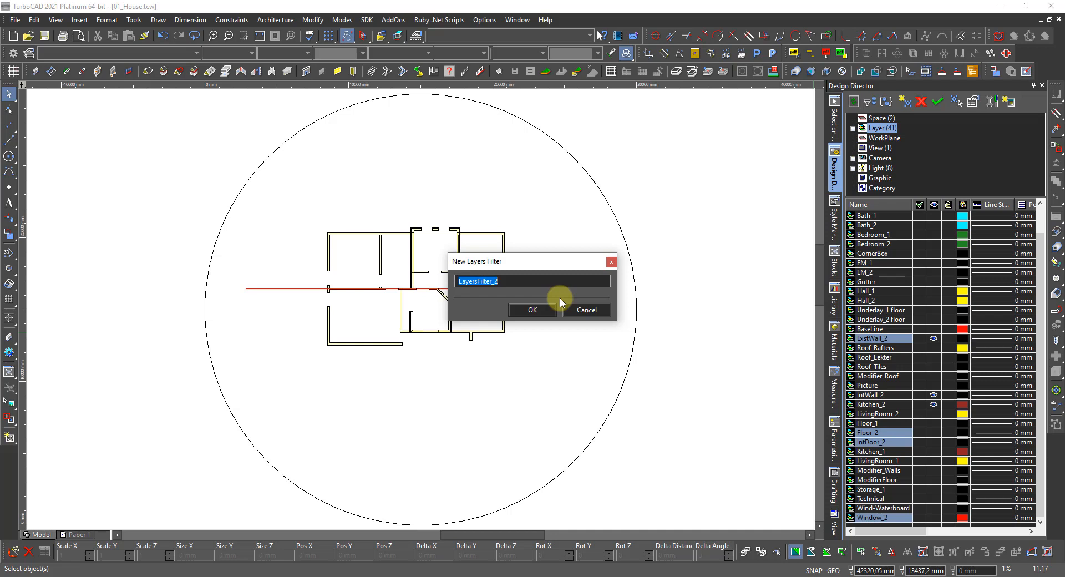
text(2_Story)
key(Return)
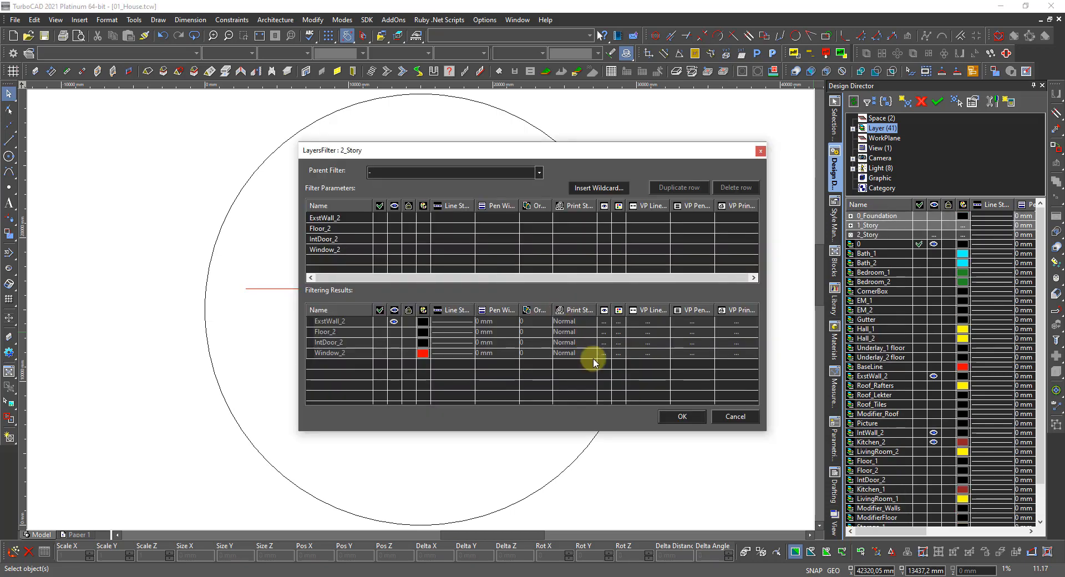
click(676, 420)
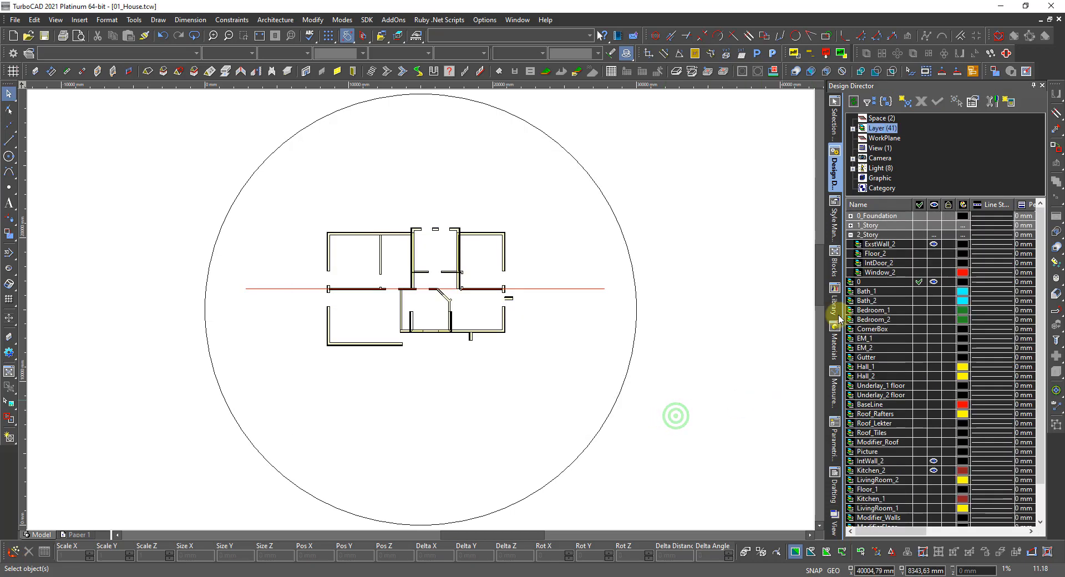
click(851, 234)
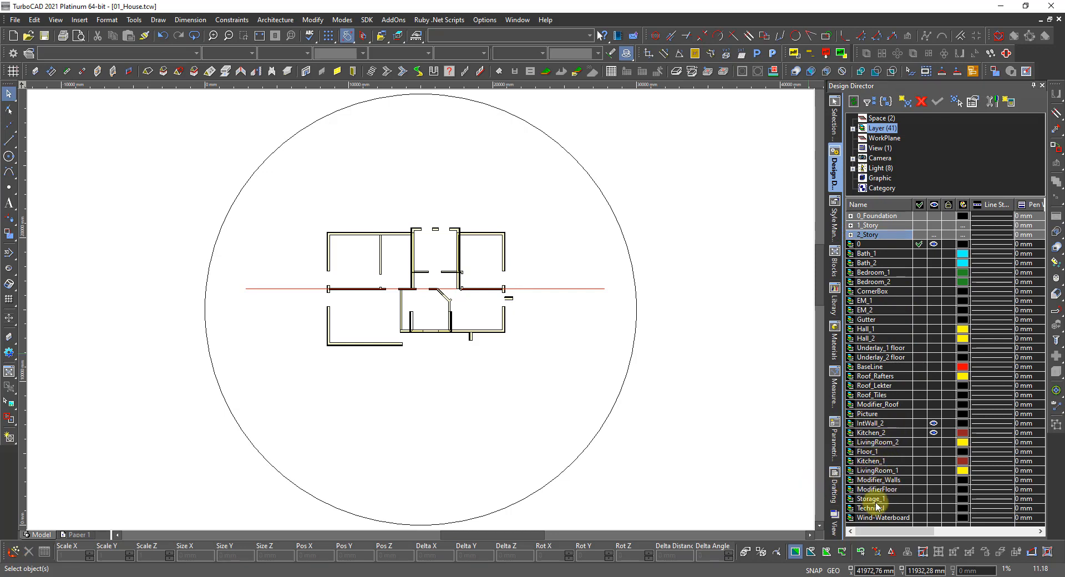
- Move the Floor_1 layer into the 1_Story filter, then expand the filter to check its contents and collapse it again
click(873, 451)
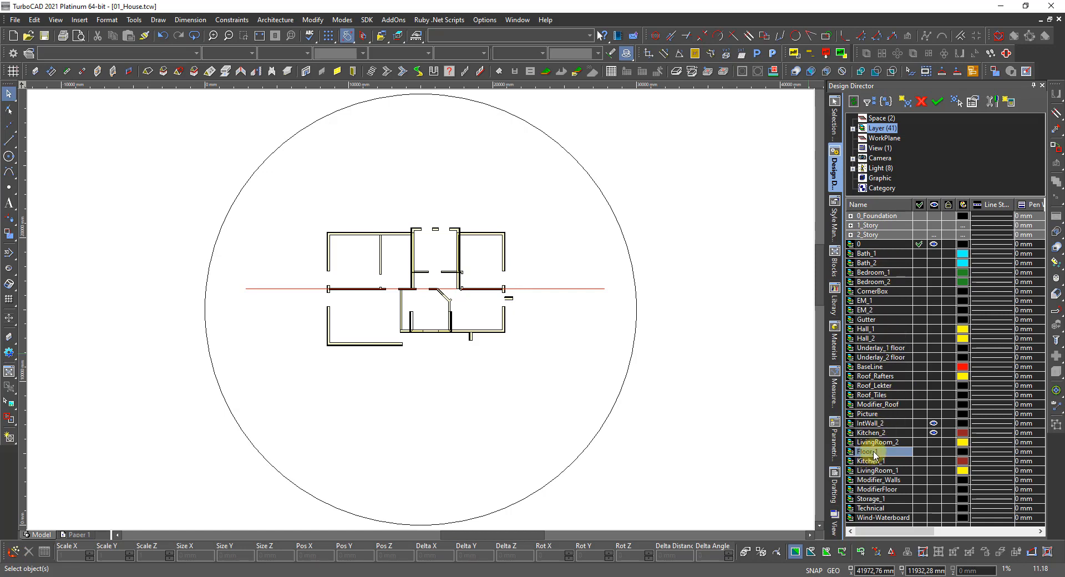
drag(873, 455, 873, 224)
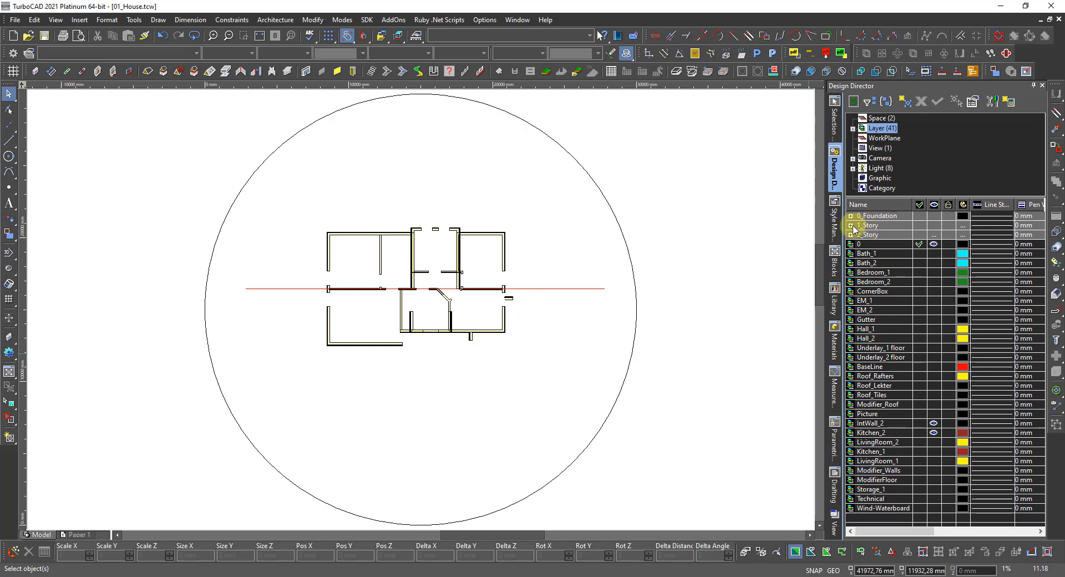
click(851, 226)
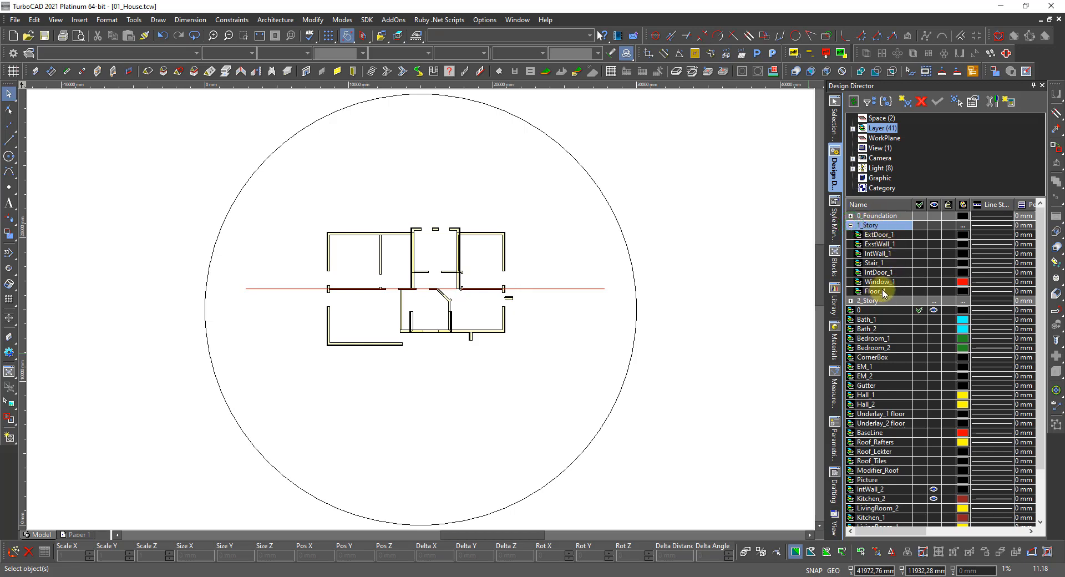
click(851, 225)
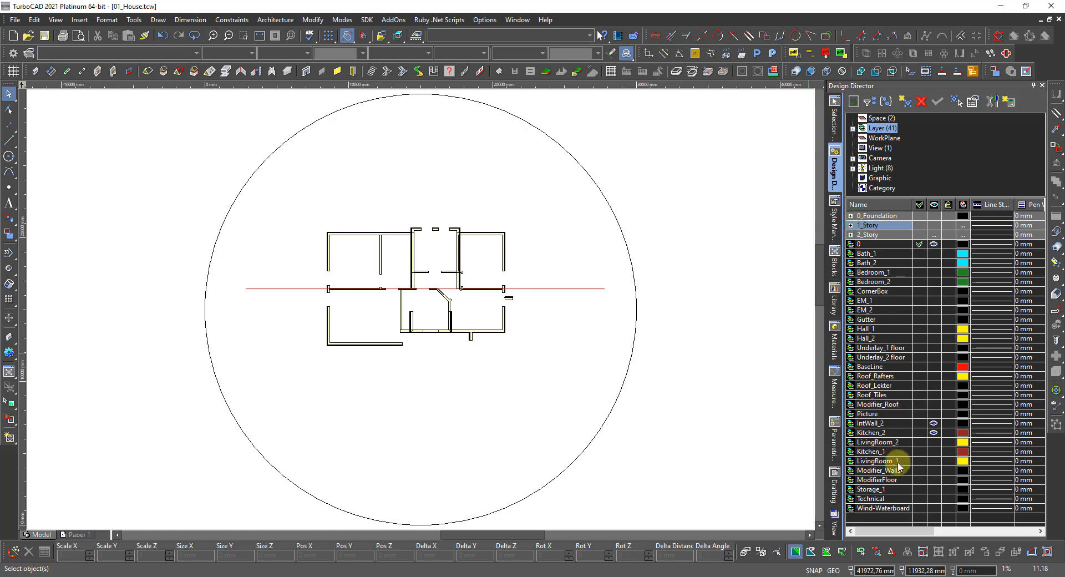
- Move the IntWall_2 layer from the ungrouped layers into the 2_Story filter
click(869, 424)
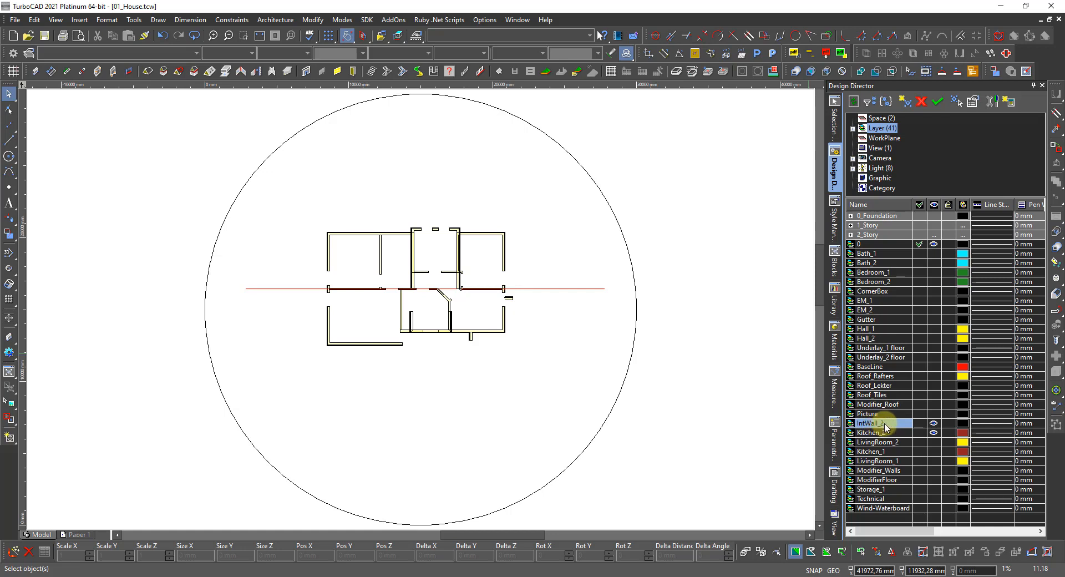
click(886, 424)
drag(886, 423, 868, 236)
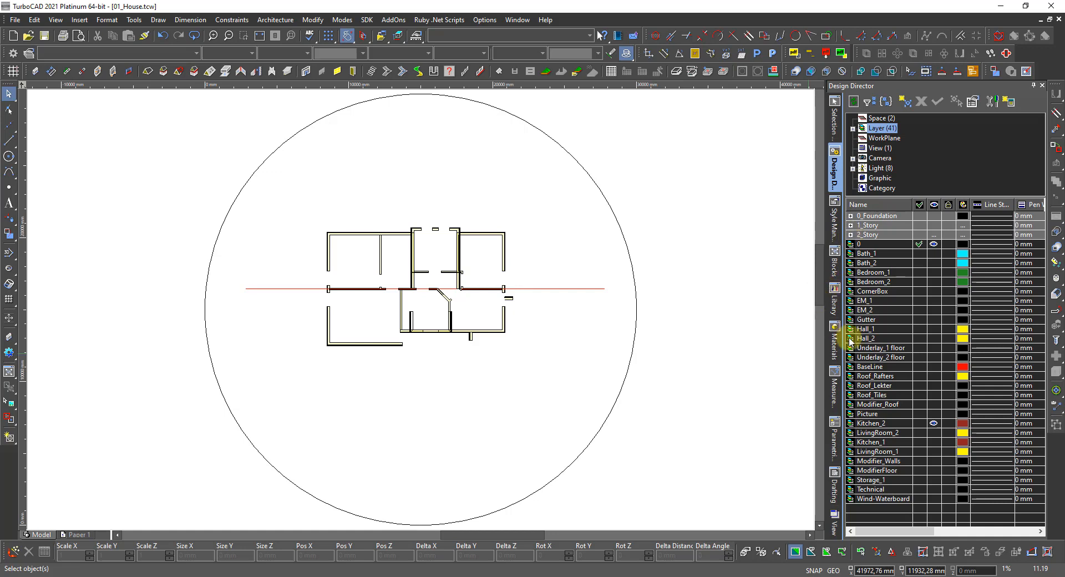
click(867, 254)
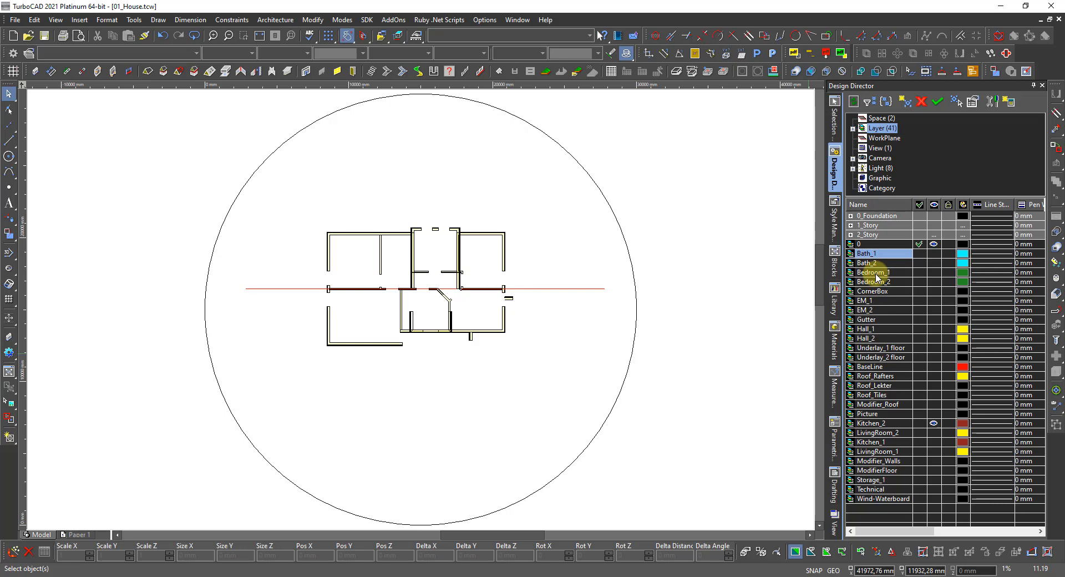
ctrl+click(875, 274)
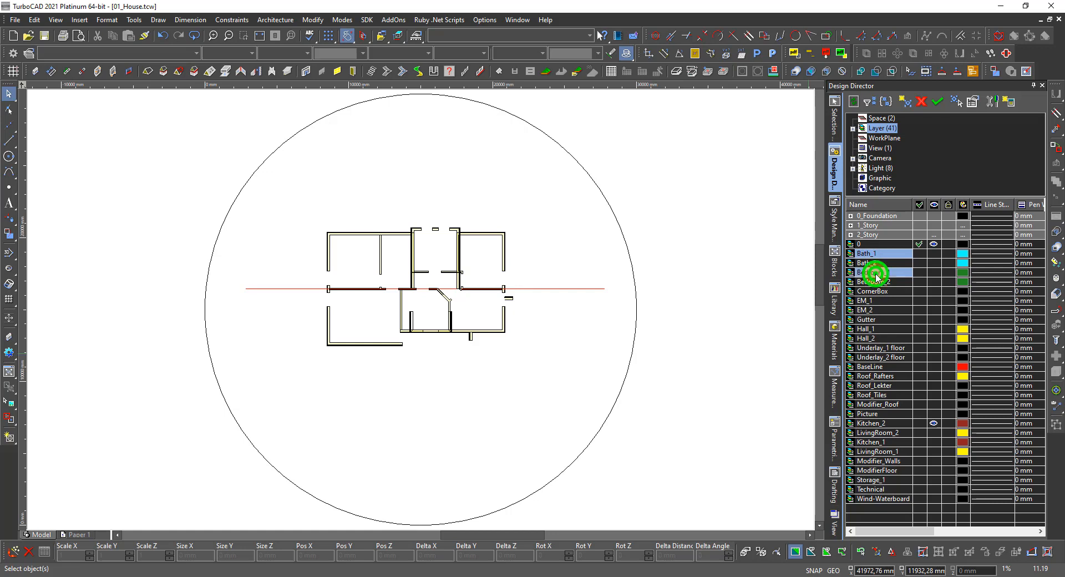
ctrl+click(870, 330)
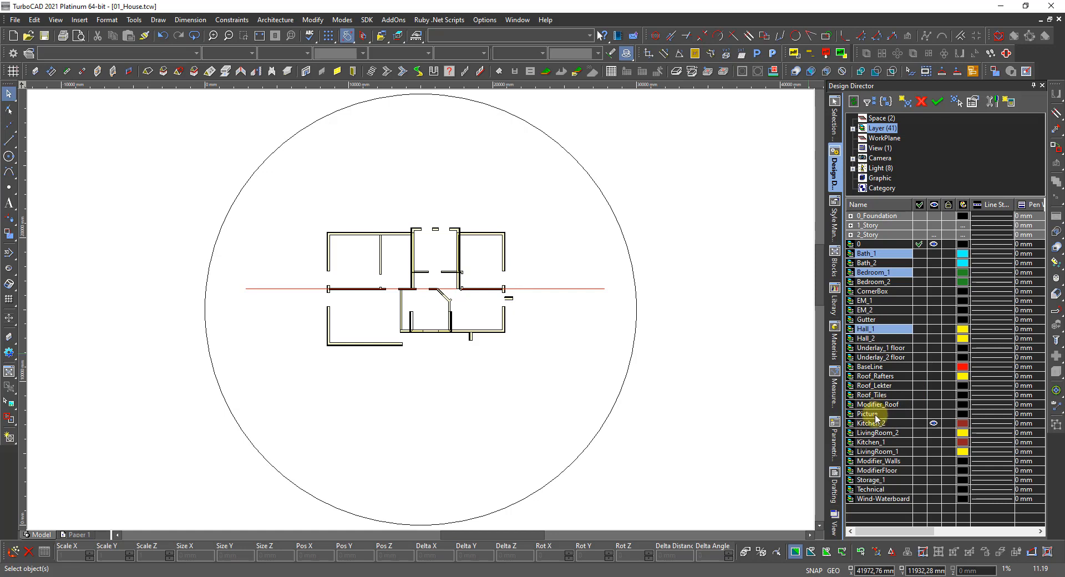
- Group the Gutter, Roof_Rafters, Roof_Lekter, Roof_Tiles and Wind-Waterboard layers in a new layers filter named 3_Roof, and collapse it
click(878, 377)
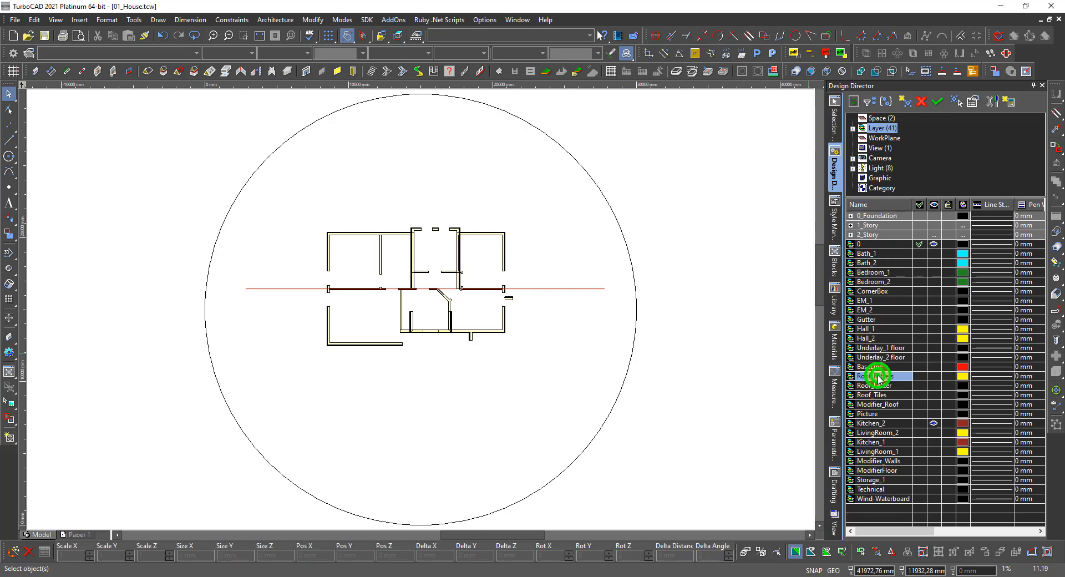
ctrl+click(878, 385)
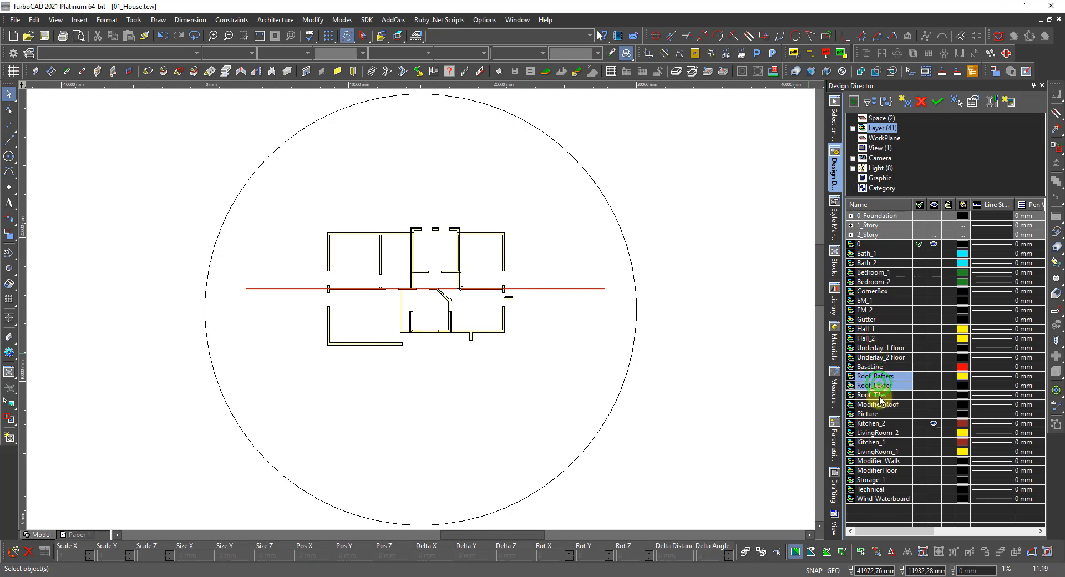
ctrl+click(879, 396)
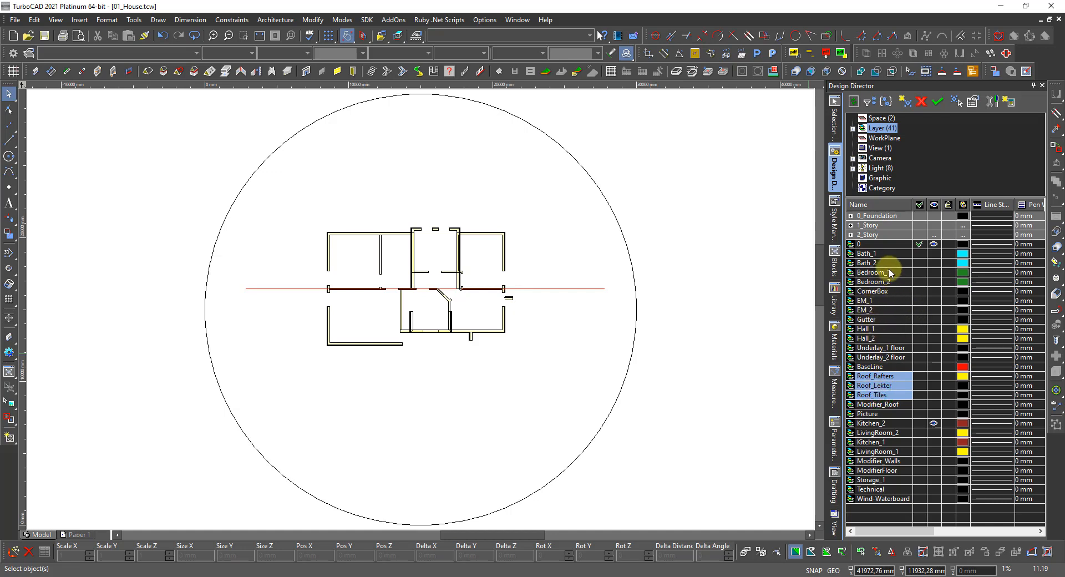
ctrl+click(884, 319)
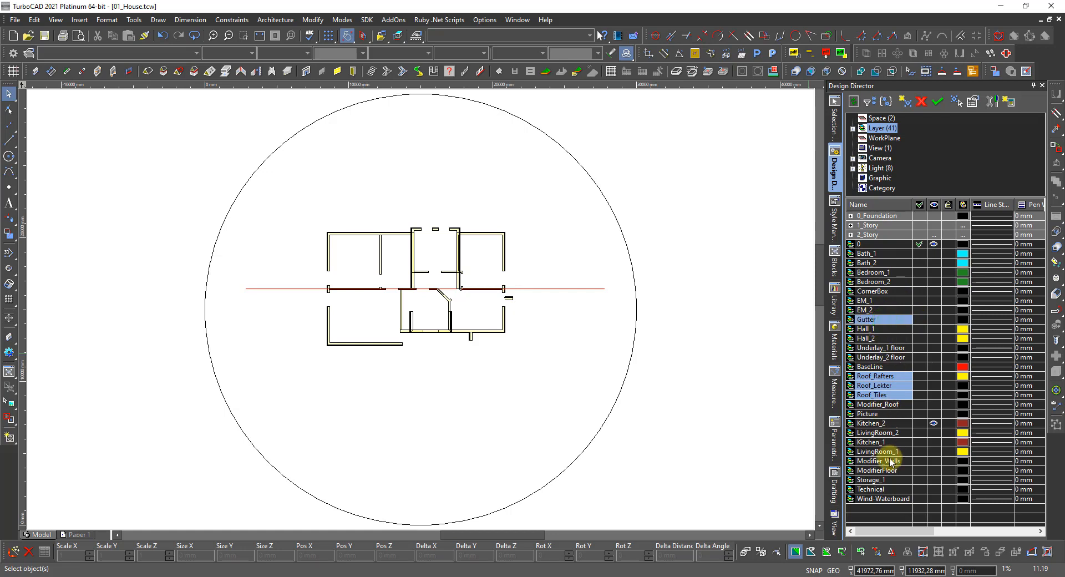
ctrl+click(878, 498)
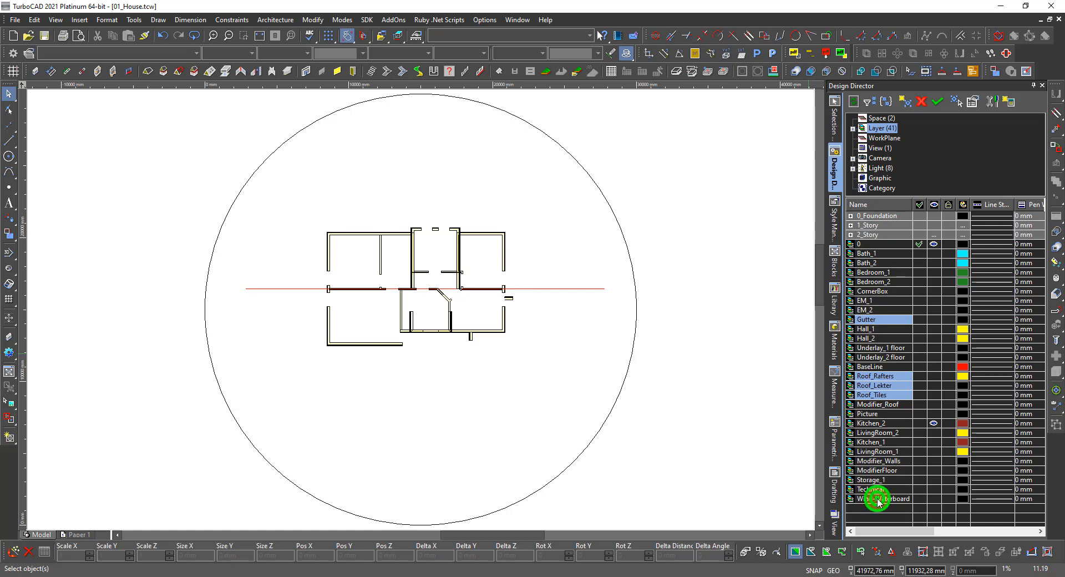
right_click(877, 392)
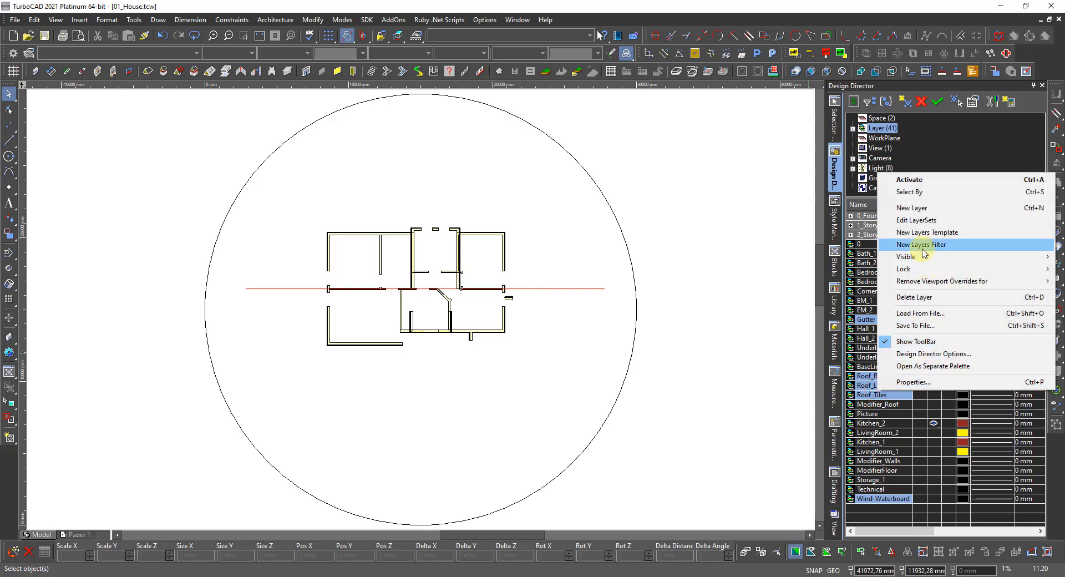
click(920, 245)
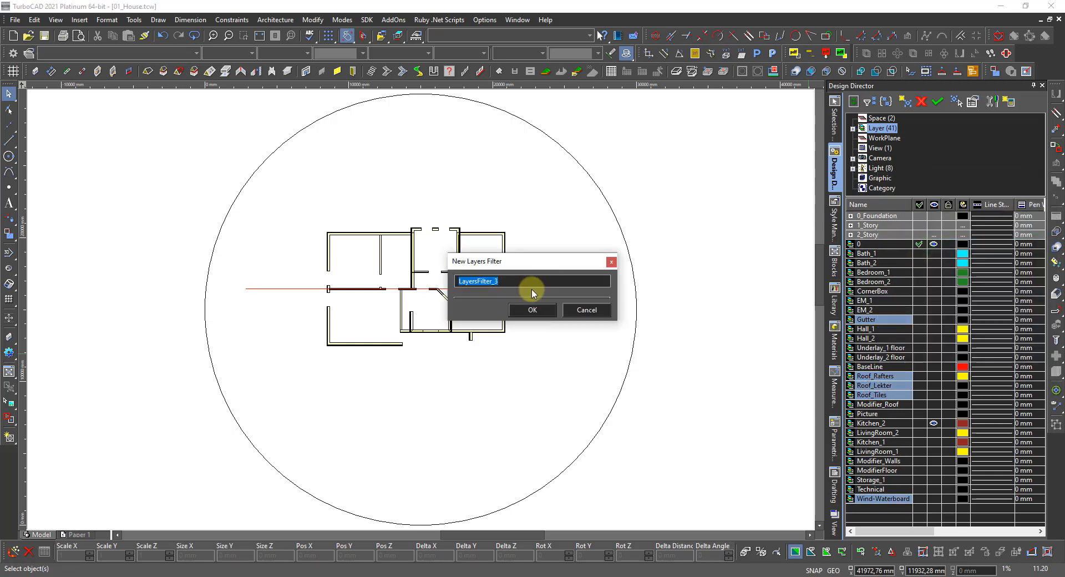
key(BackSpace)
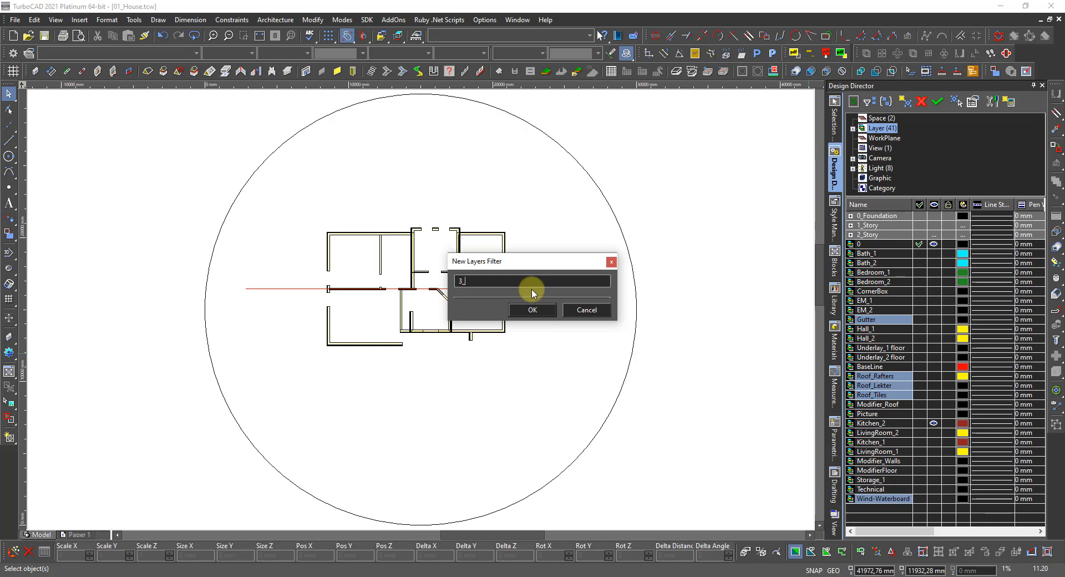
text(Roof)
key(Return)
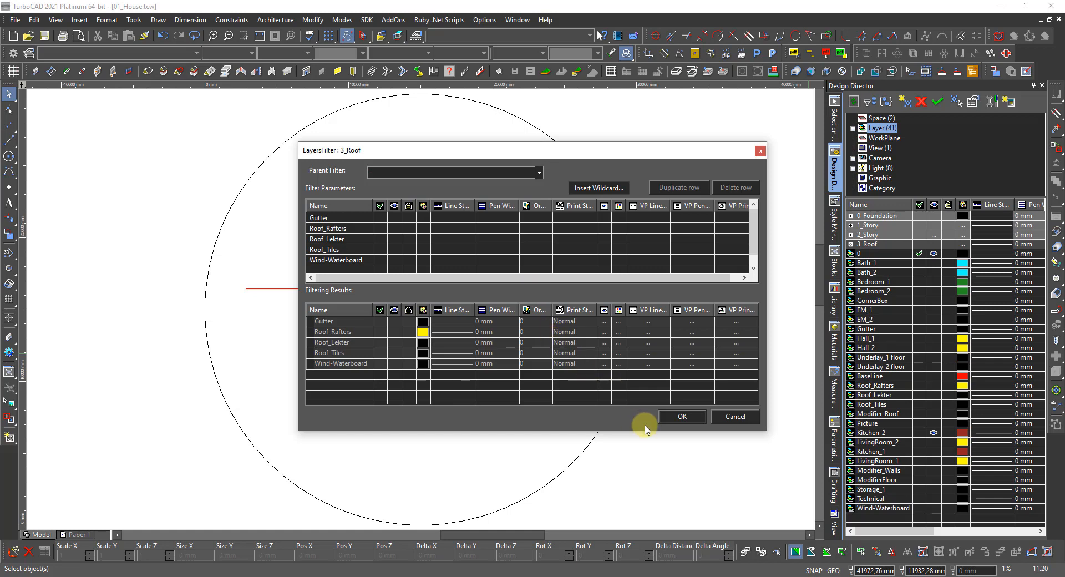
click(670, 418)
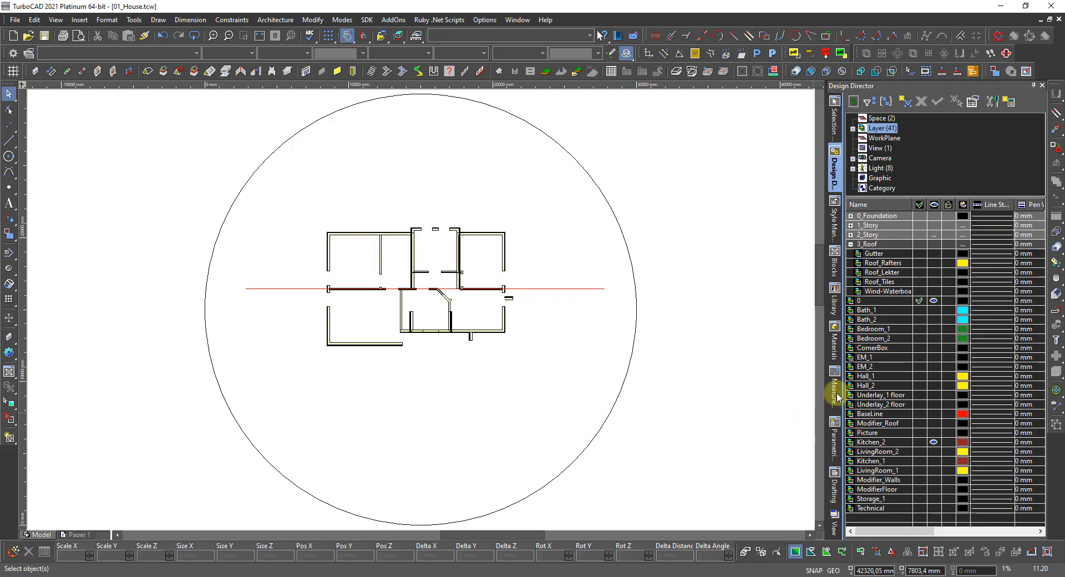
click(851, 244)
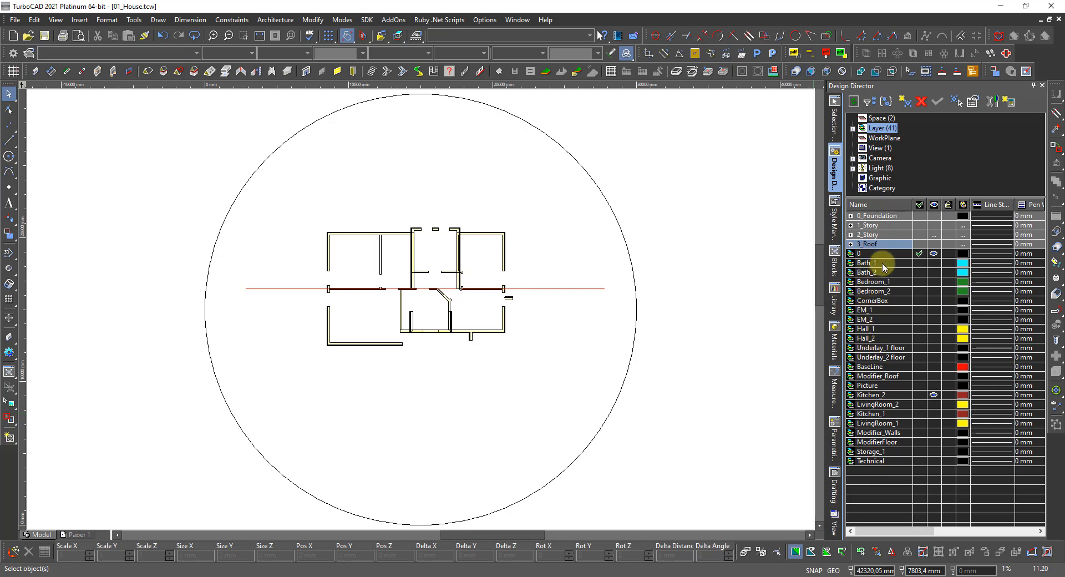
- Rename the Technical layer as Technical_1 so that its name carries the first-story suffix
click(874, 462)
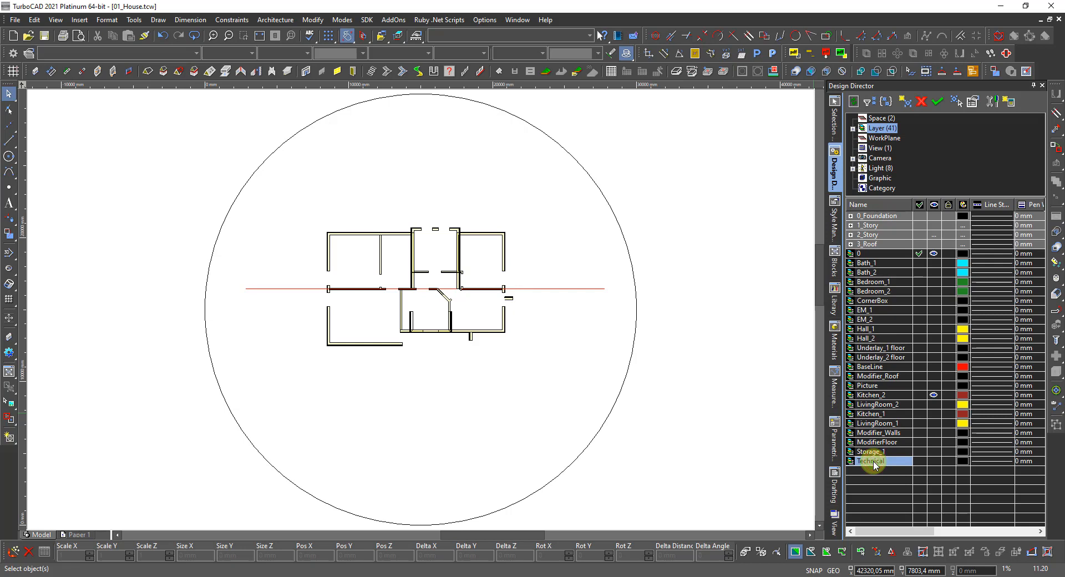
click(874, 463)
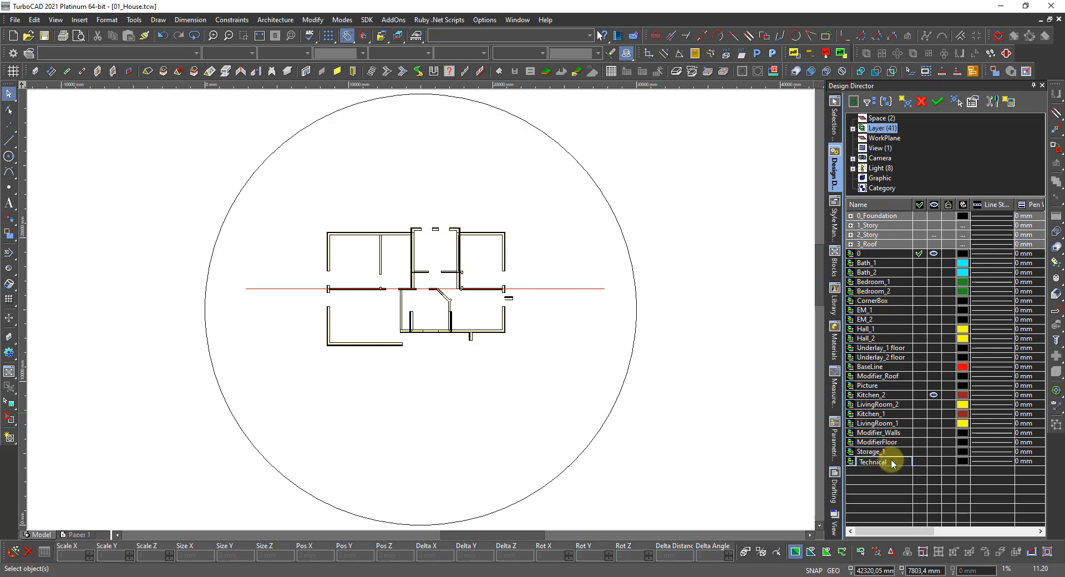
click(894, 464)
key(Return)
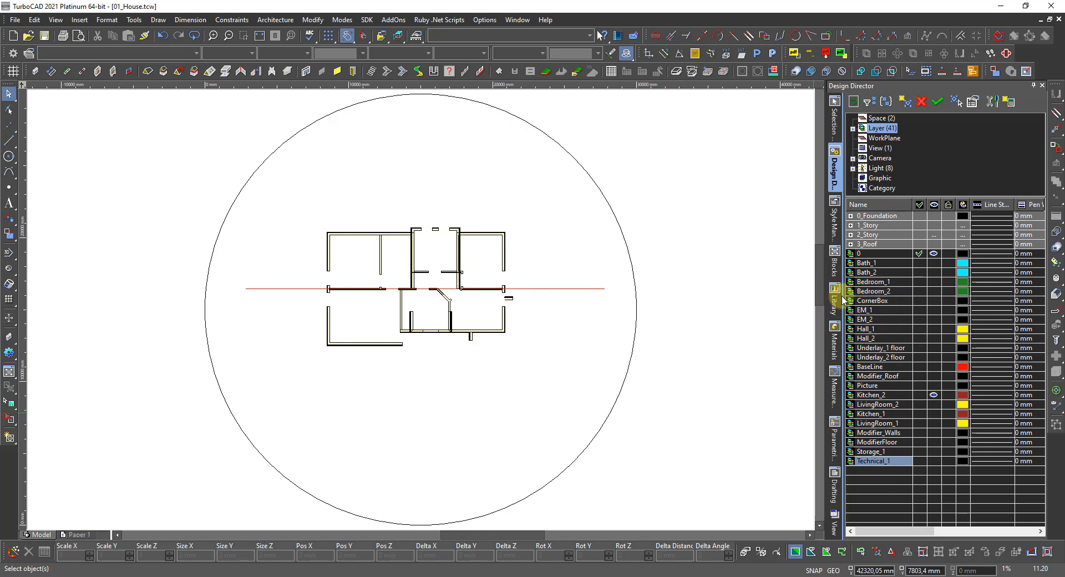
- Group the Bath_1, Bedroom_1, Hall_1, Kitchen_1, LivingRoom_1, Storage_1 and Technical_1 layers in a new layers filter named 4_Room_1, and collapse it
click(871, 263)
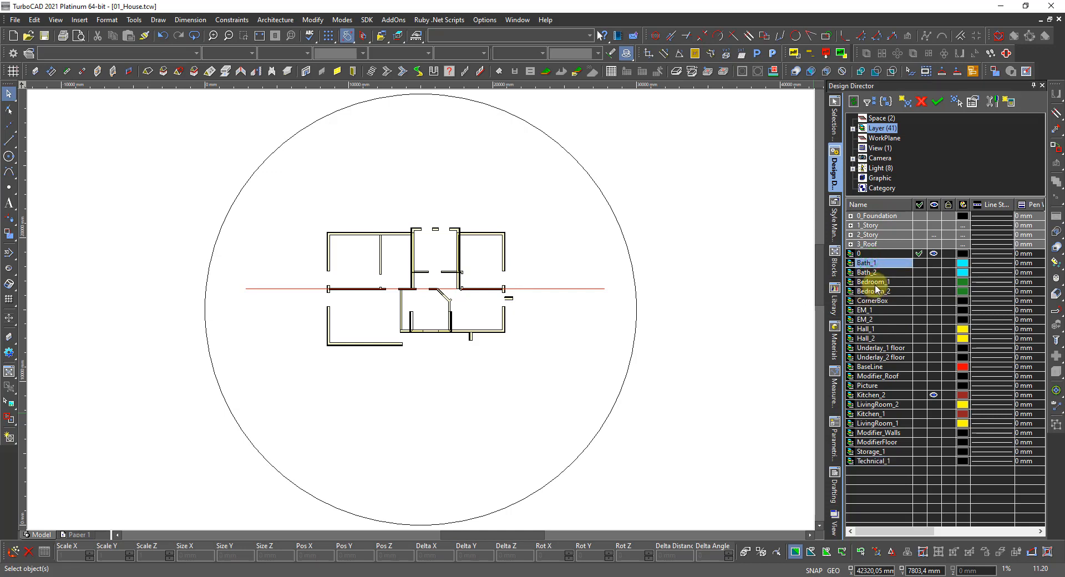
shift+click(877, 283)
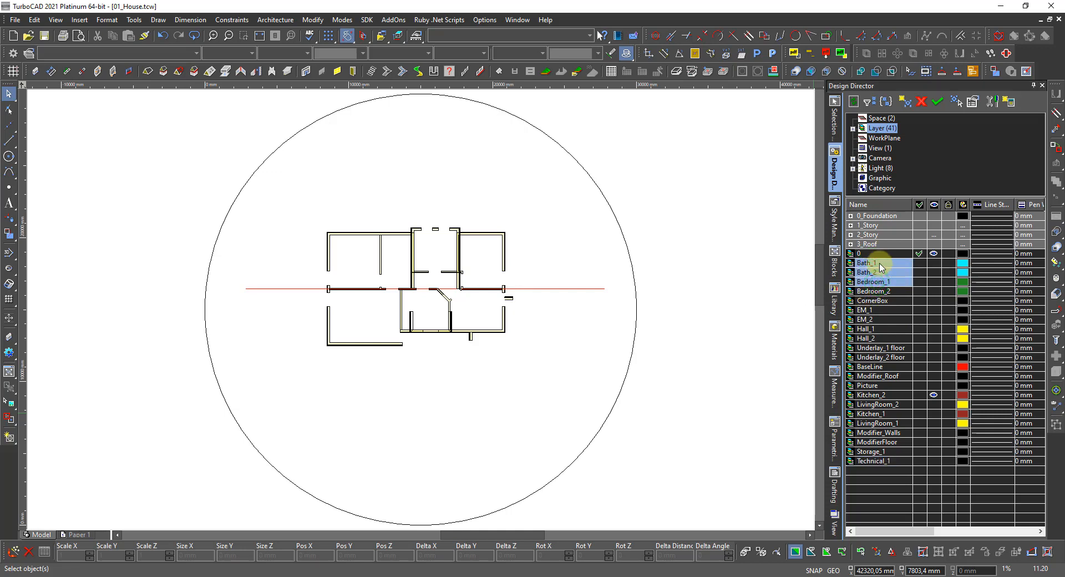
click(874, 262)
ctrl+click(883, 283)
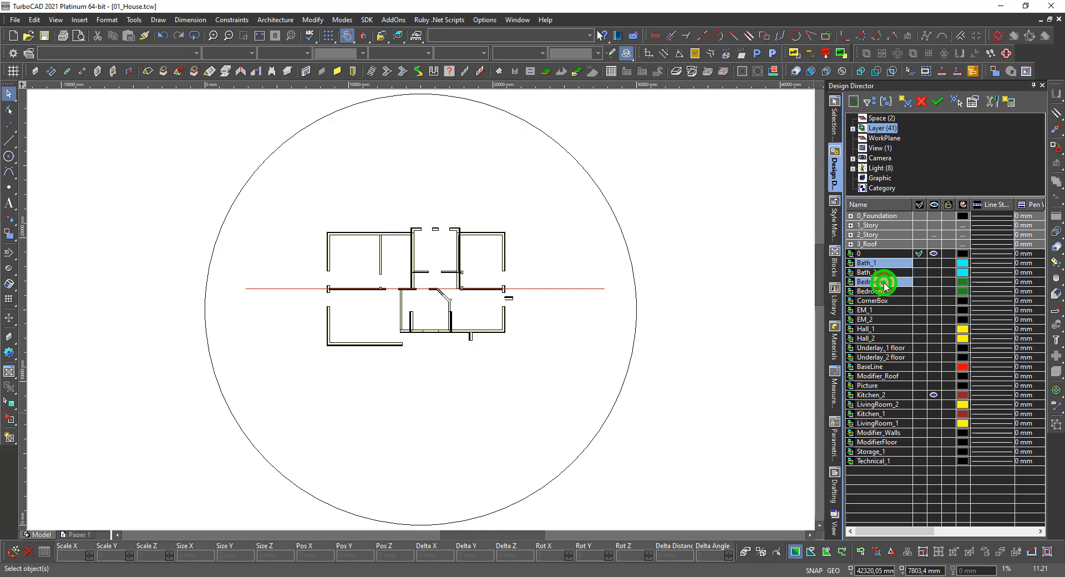
ctrl+click(881, 330)
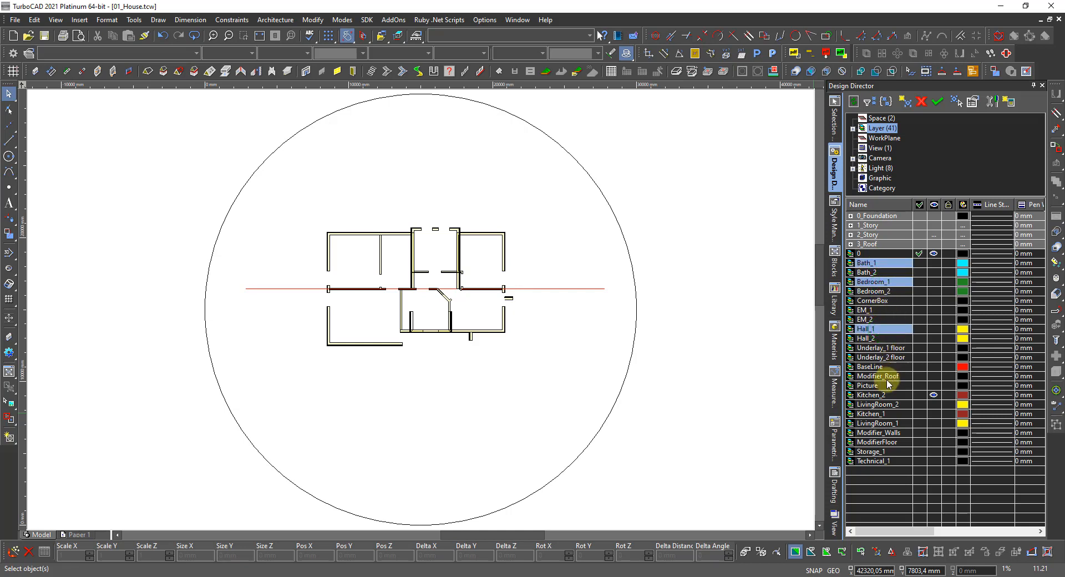
ctrl+click(871, 414)
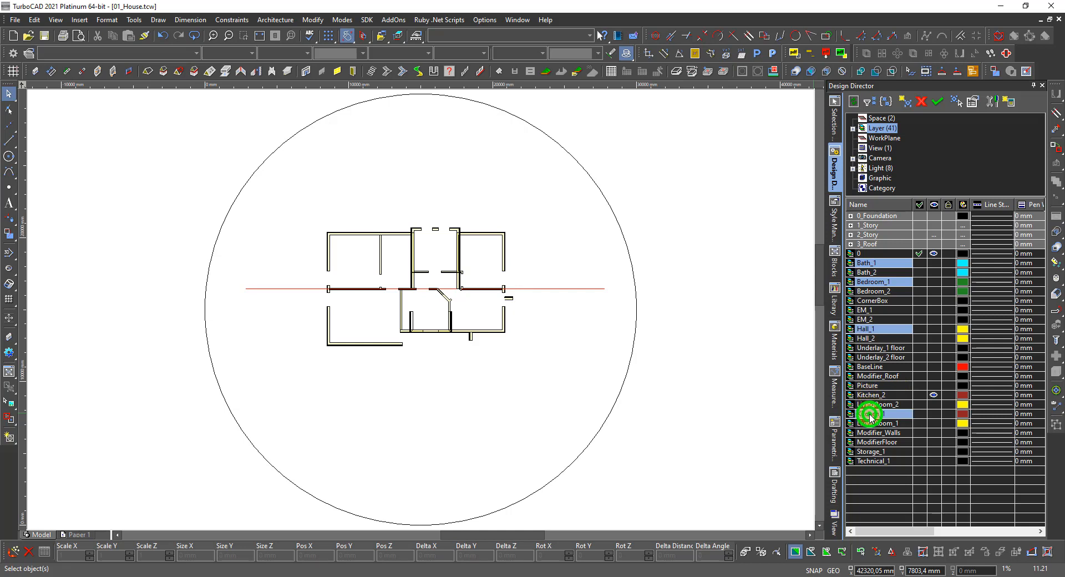
ctrl+click(876, 452)
ctrl+click(879, 461)
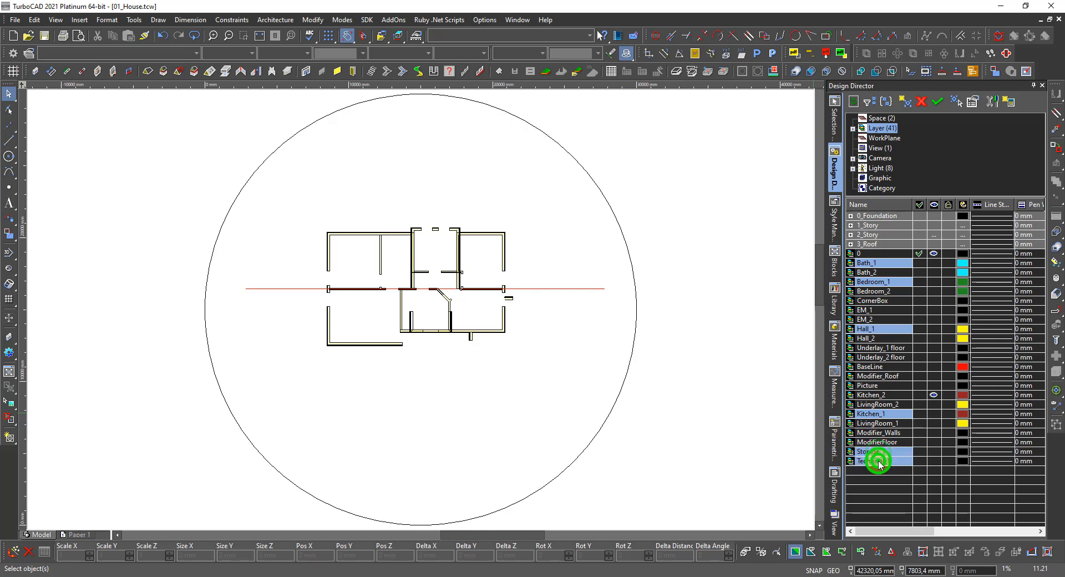
ctrl+click(878, 424)
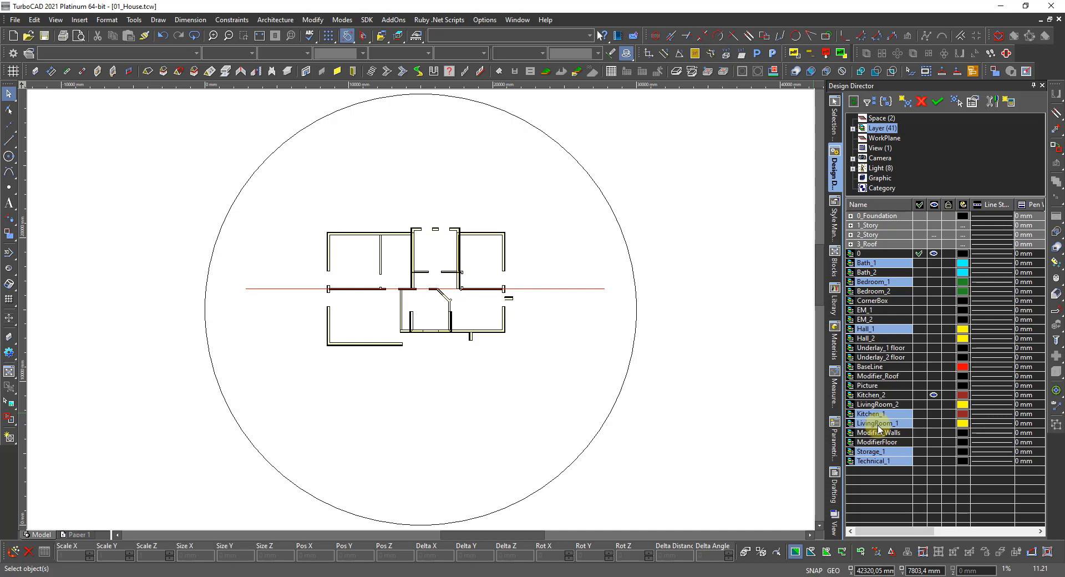
right_click(877, 425)
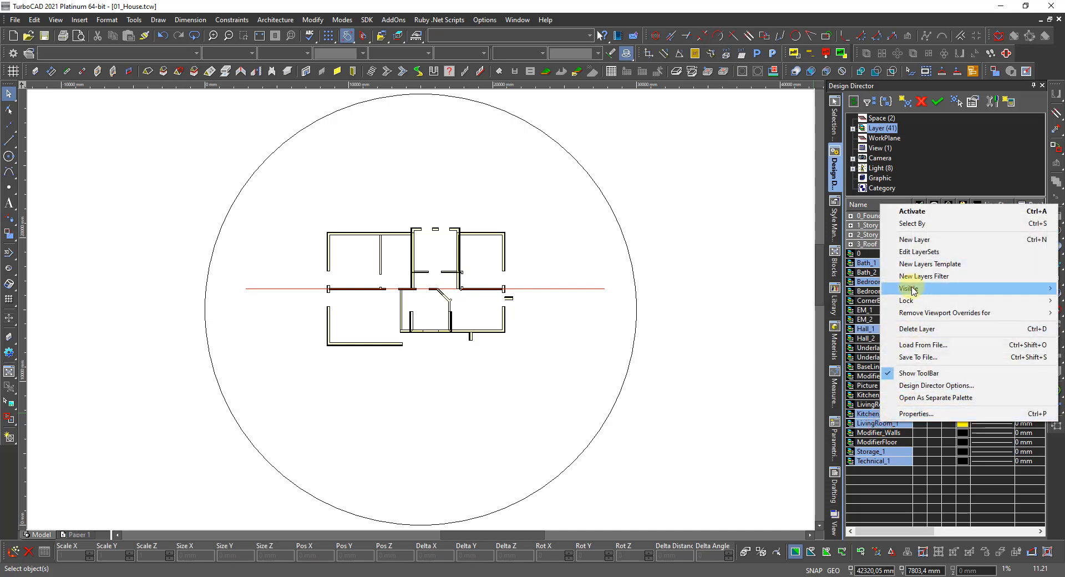
click(913, 275)
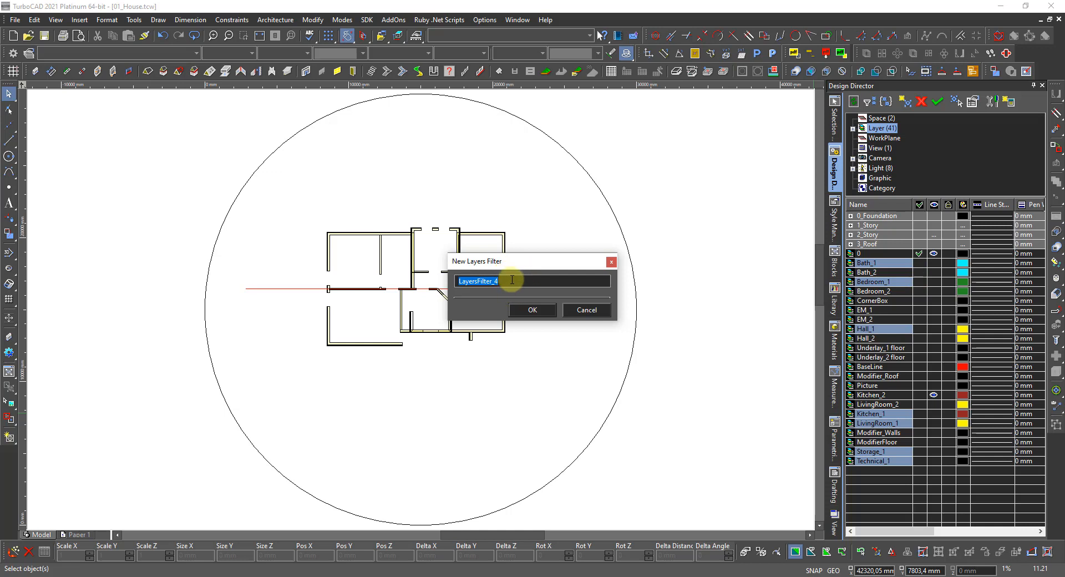
text(4_Room_1)
key(Return)
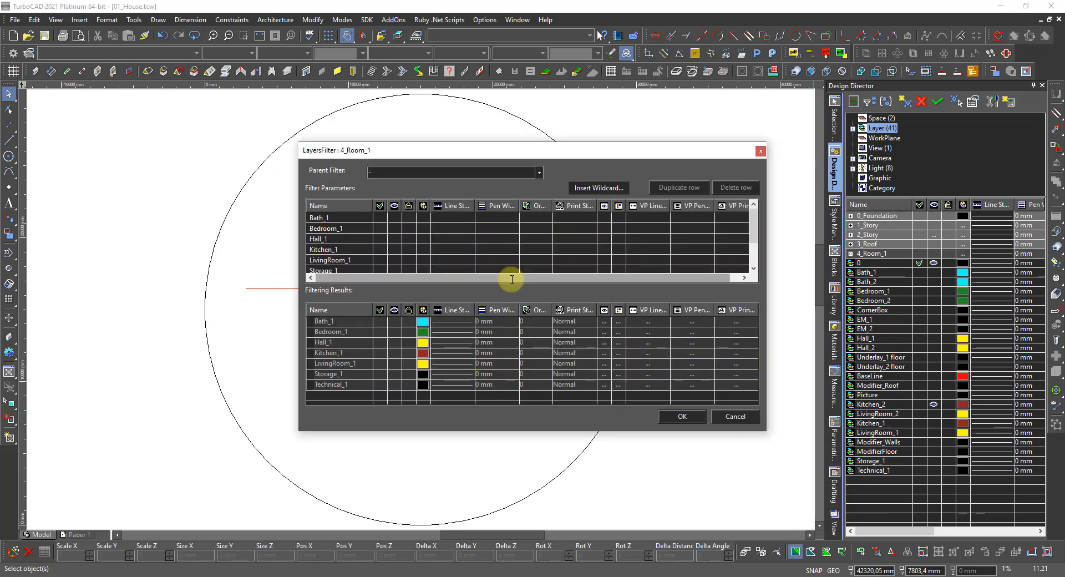
click(682, 416)
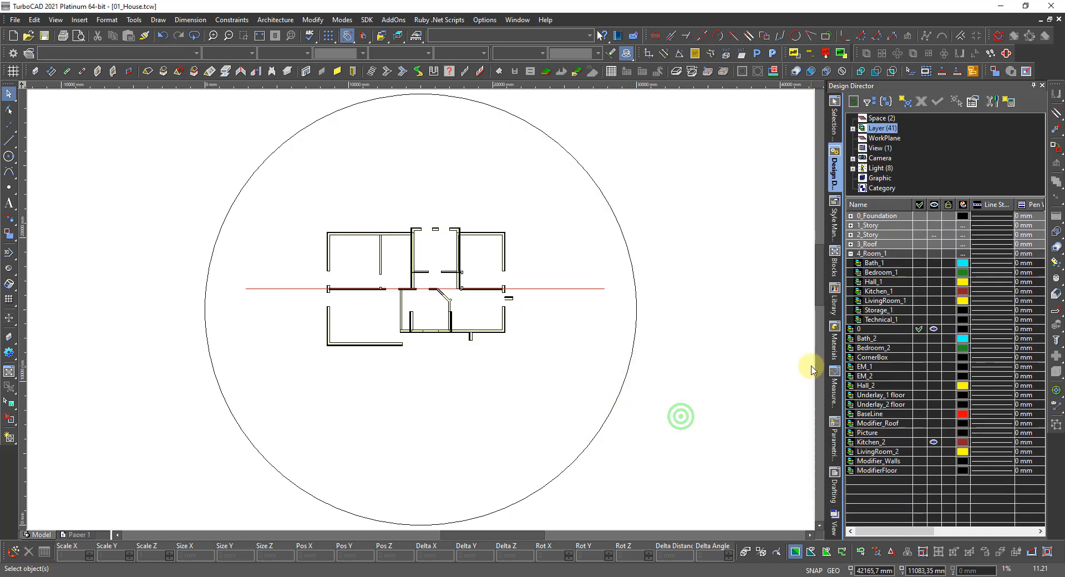
click(850, 253)
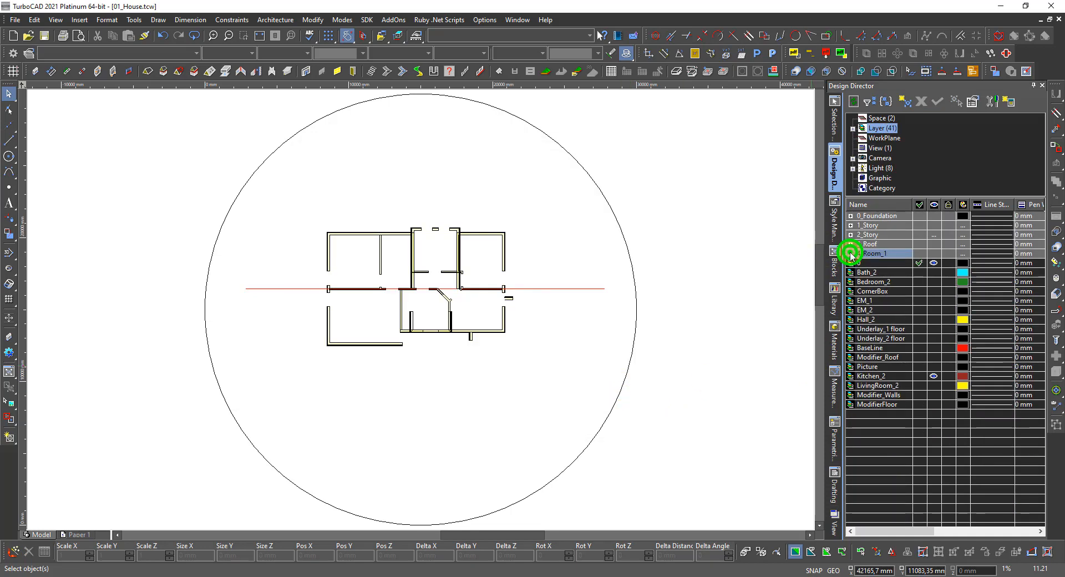
click(874, 272)
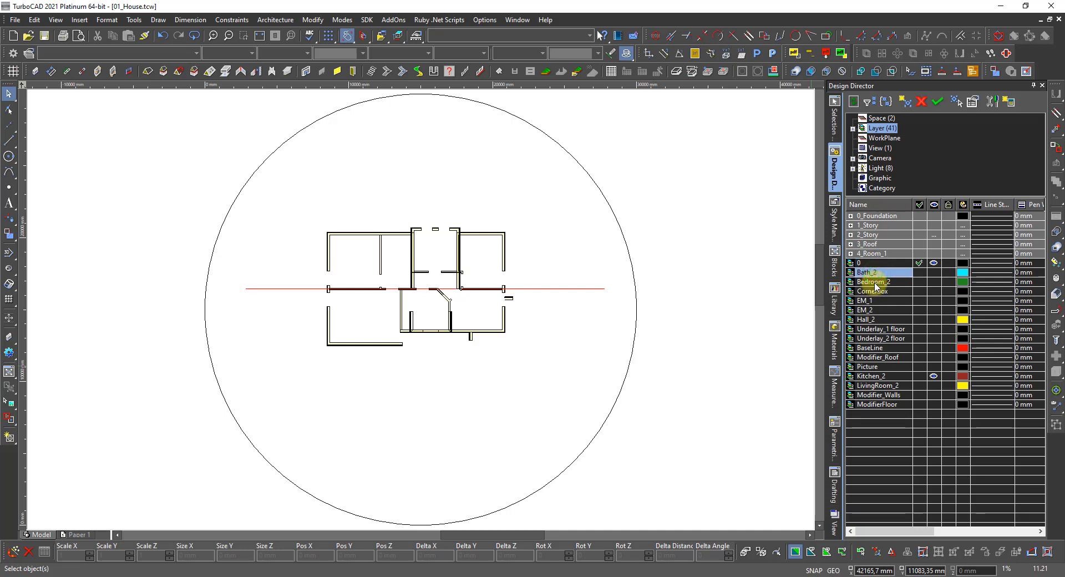
ctrl+click(874, 282)
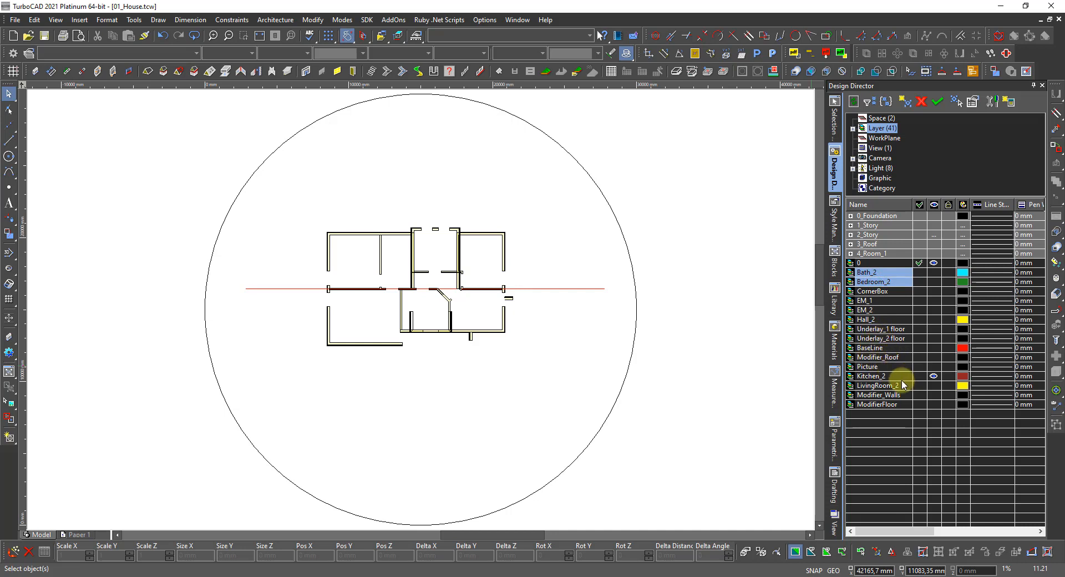
shift+click(874, 386)
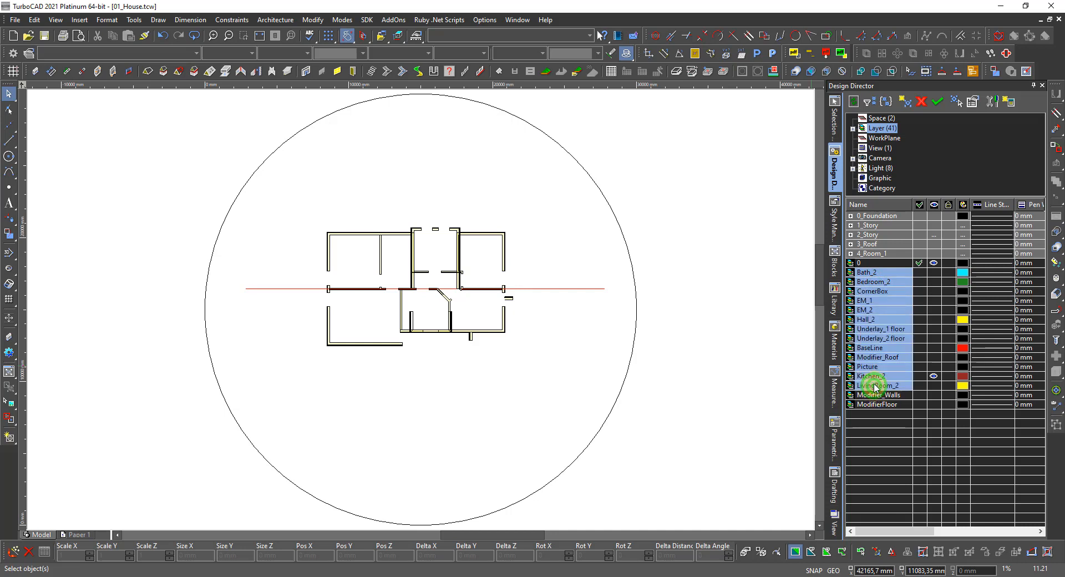
- Group the Bath_2, Bedroom_2, Kitchen_2 and LivingRoom_2 layers in a new layers filter named 5_Room_2, and collapse it
click(876, 272)
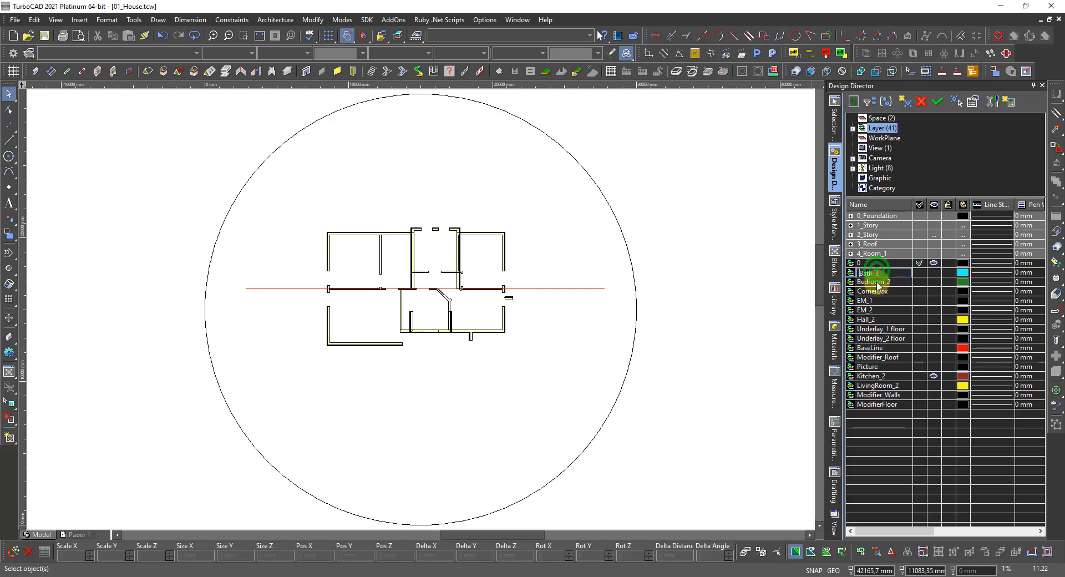
shift+click(876, 283)
ctrl+click(869, 376)
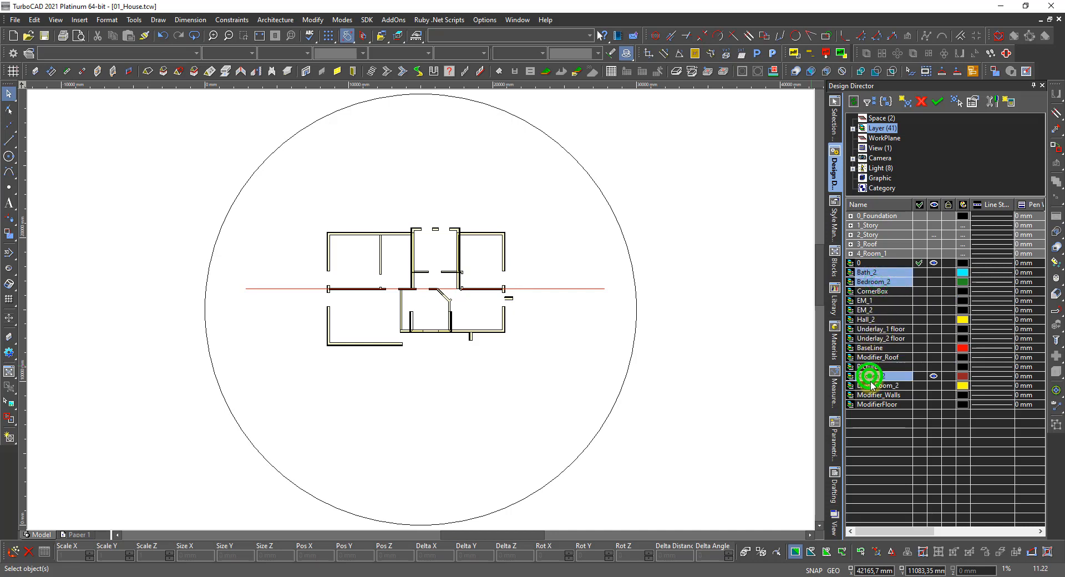
ctrl+click(873, 386)
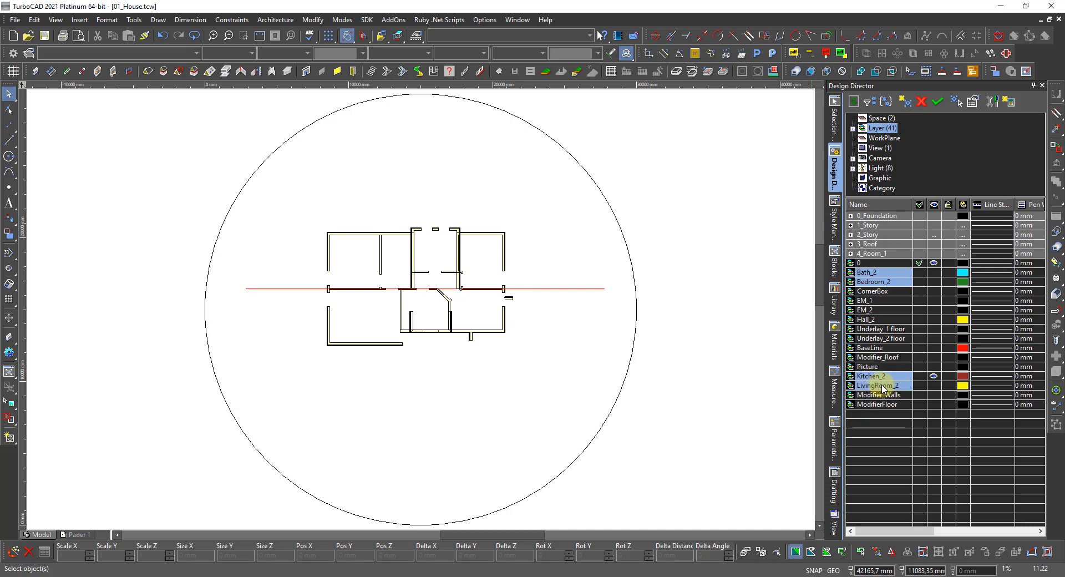
right_click(881, 386)
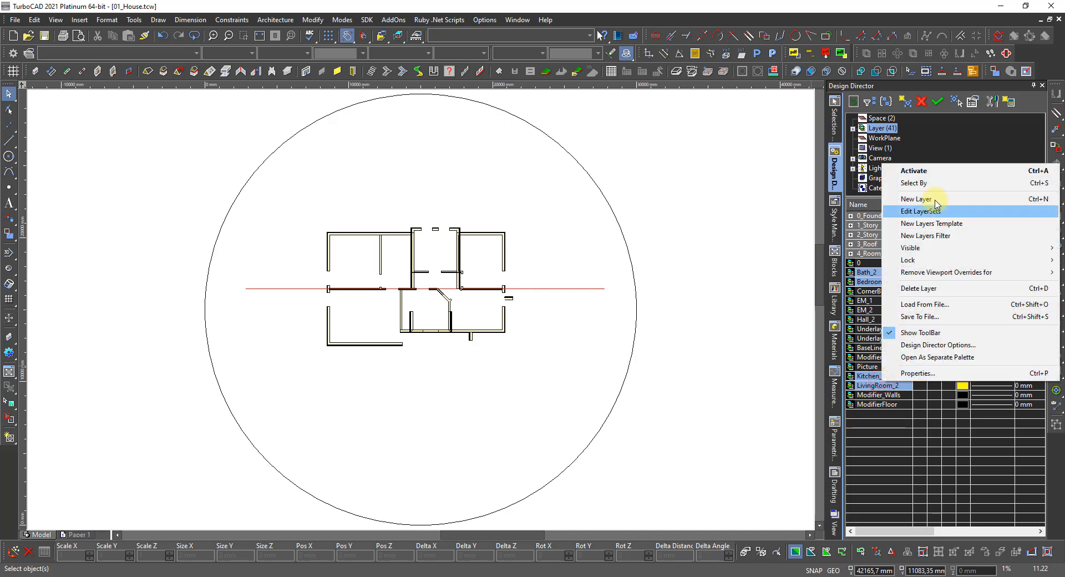
click(919, 235)
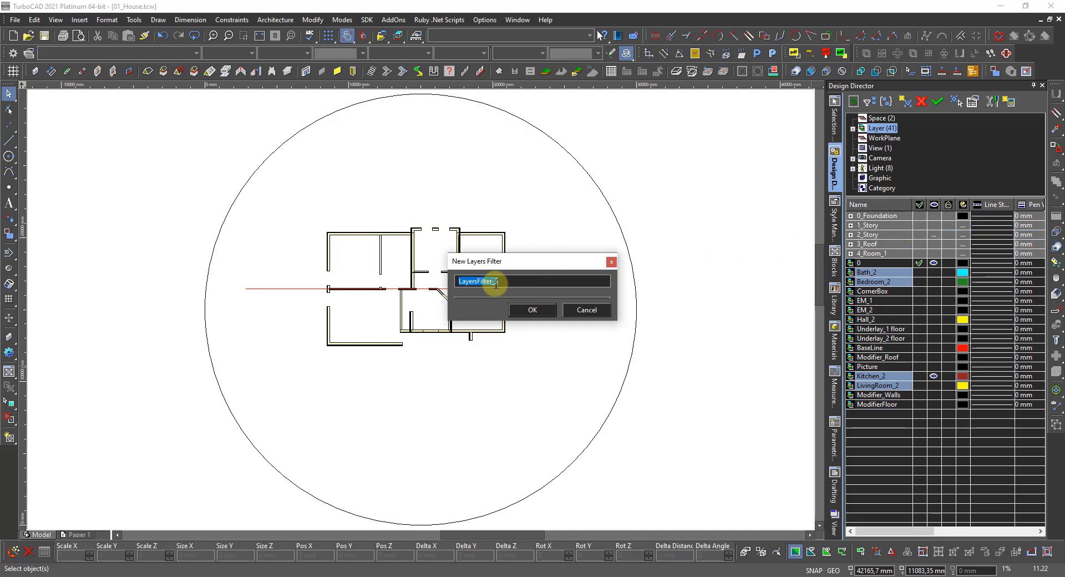
text(5R)
text(oom)
text(2)
click(463, 281)
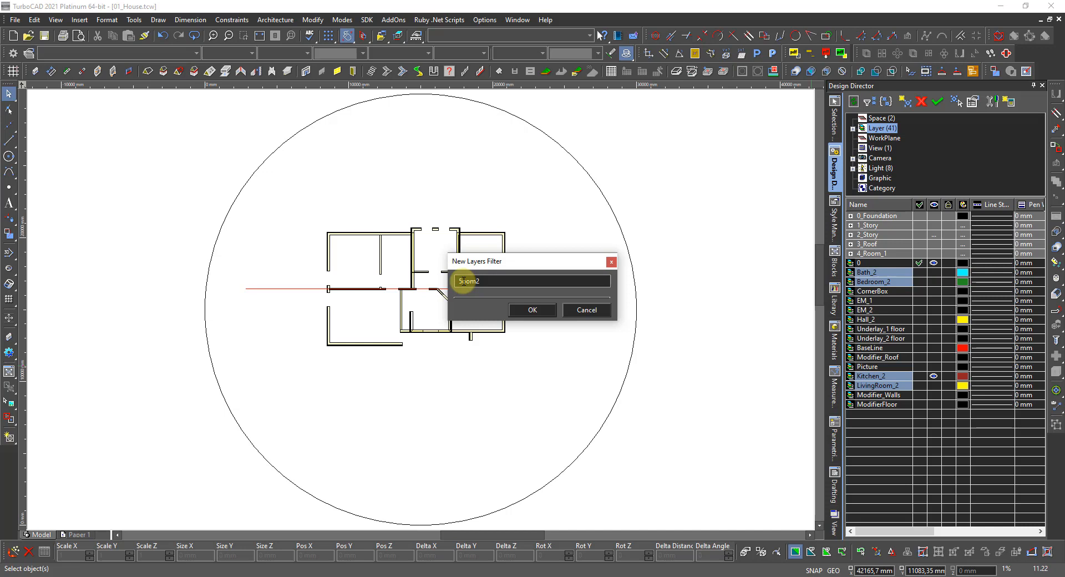
text(_Ro)
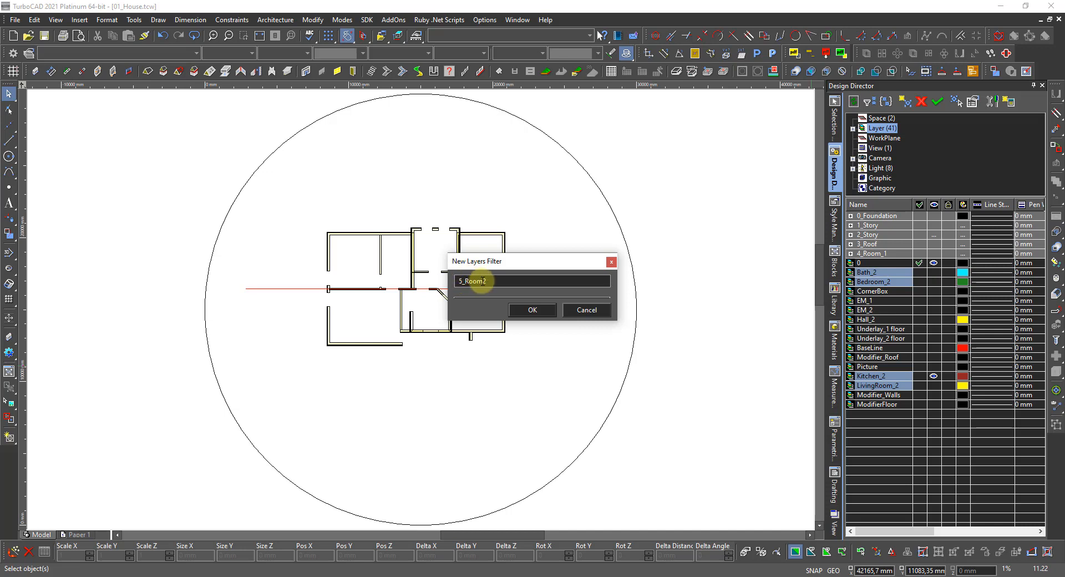
click(481, 281)
text(_)
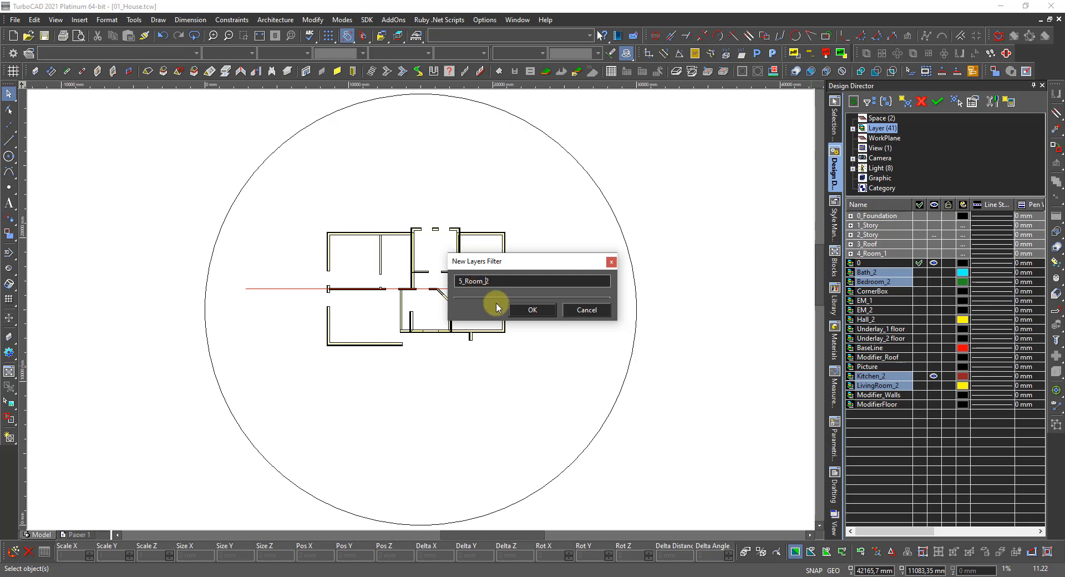
click(531, 310)
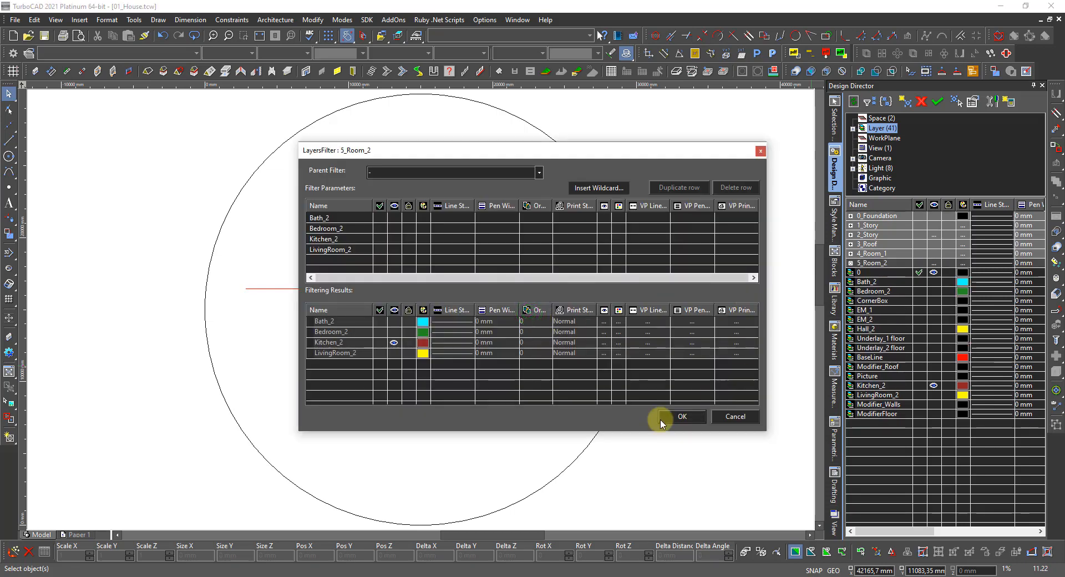
click(679, 417)
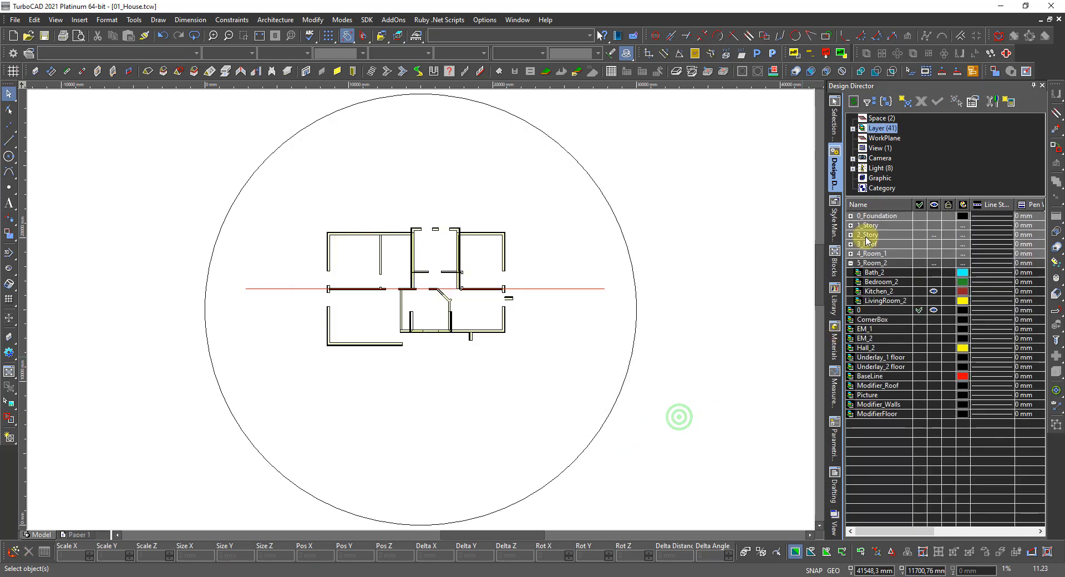
click(850, 263)
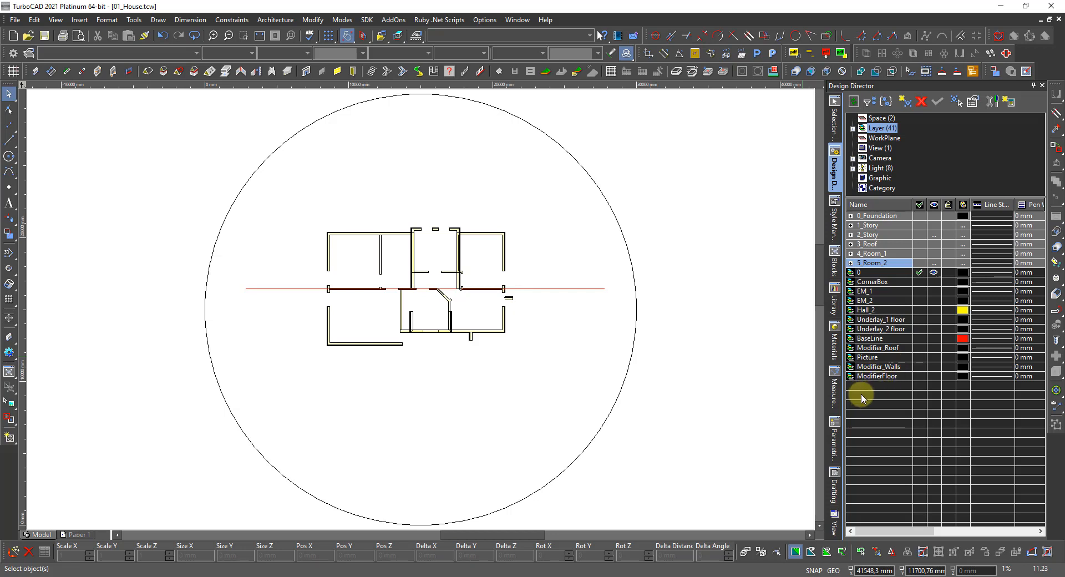
- Group the Modifier_Roof, Modifier_Walls and ModifierFloor layers in a new layers filter named 6_Modifiers
click(871, 349)
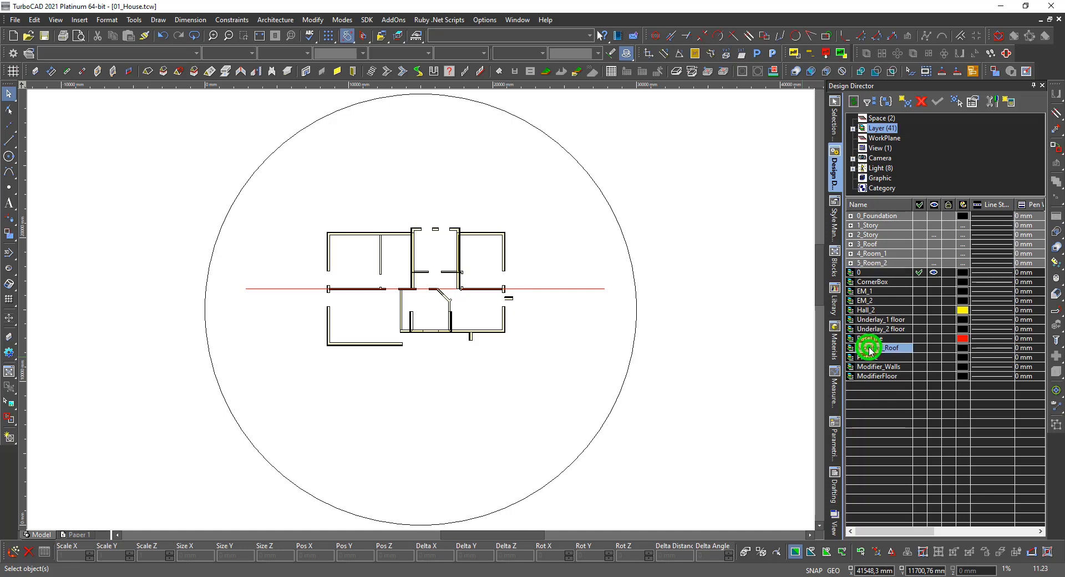
ctrl+click(881, 367)
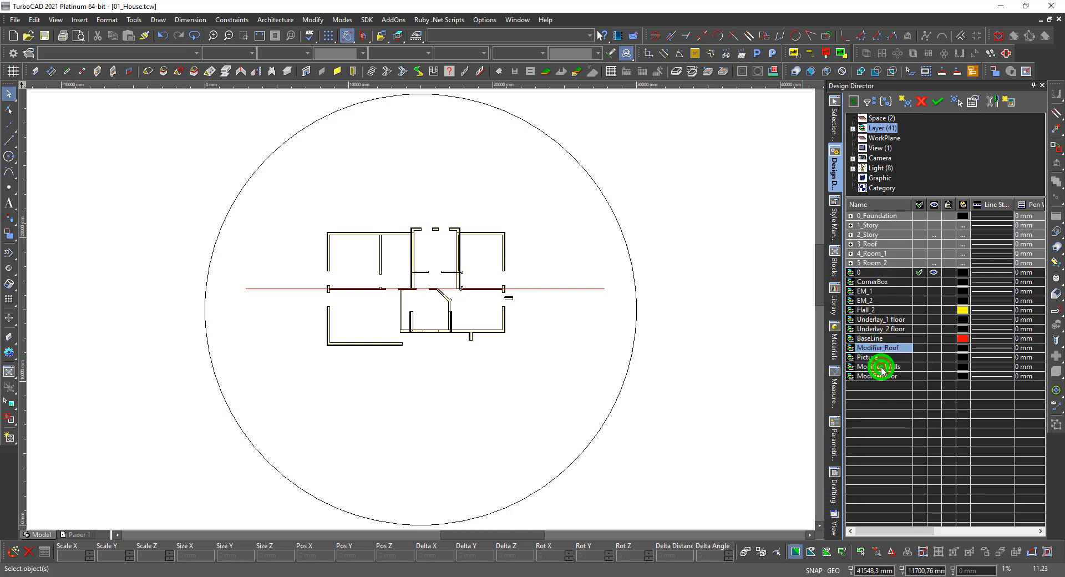
ctrl+click(882, 378)
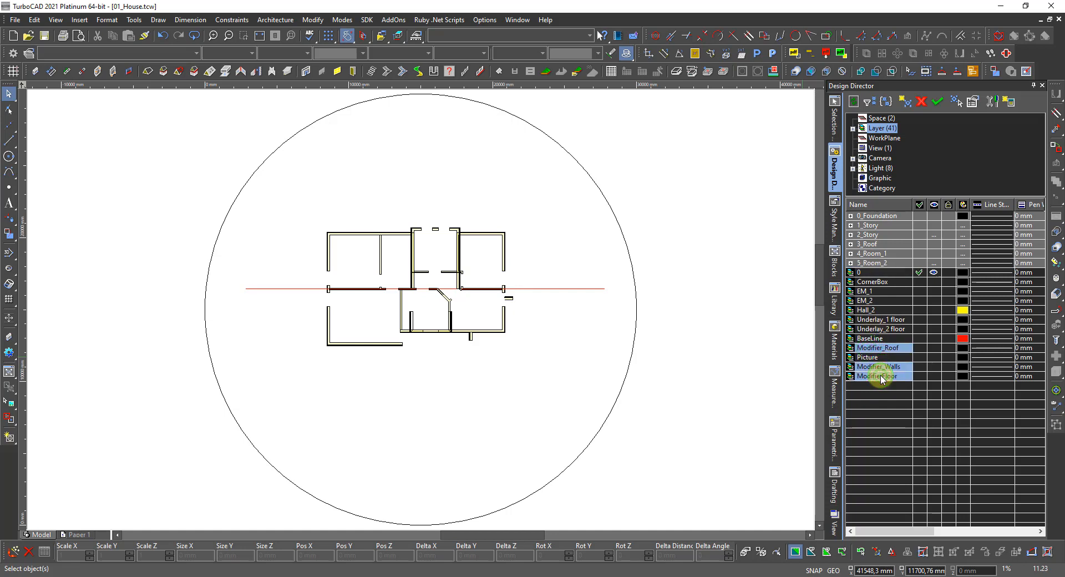
click(905, 102)
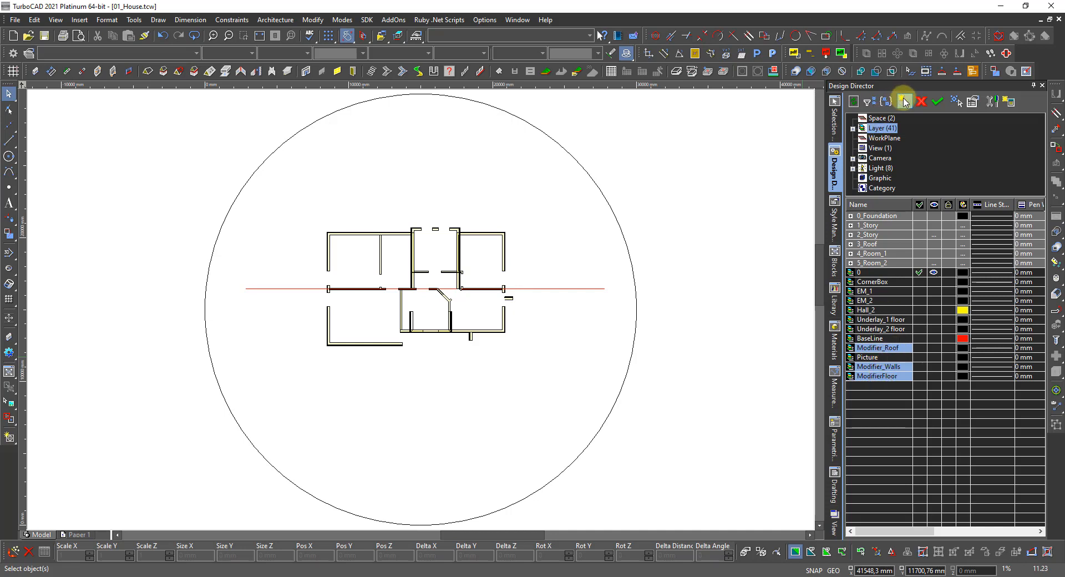
right_click(880, 348)
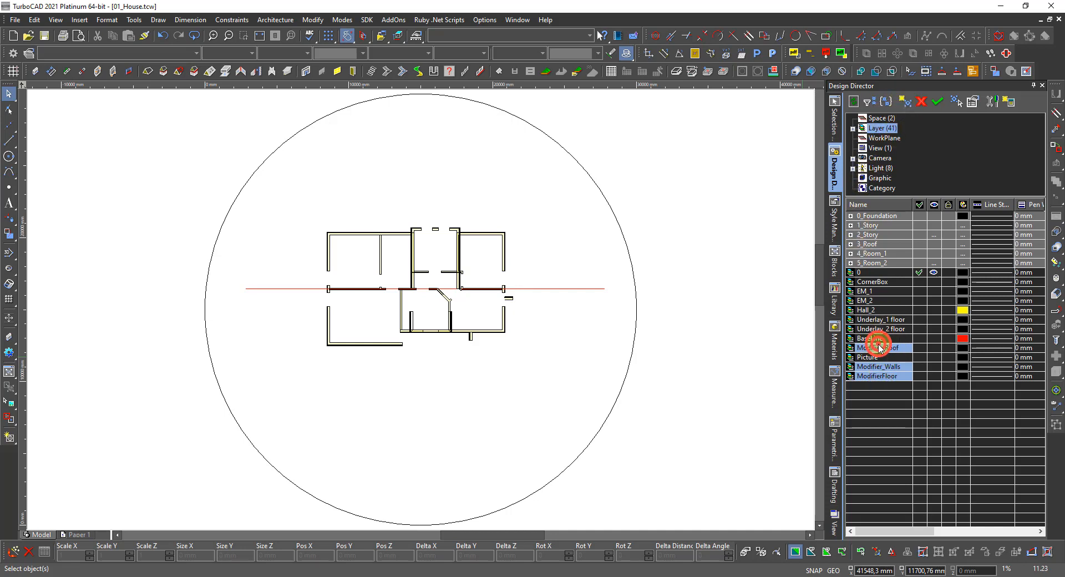
click(916, 419)
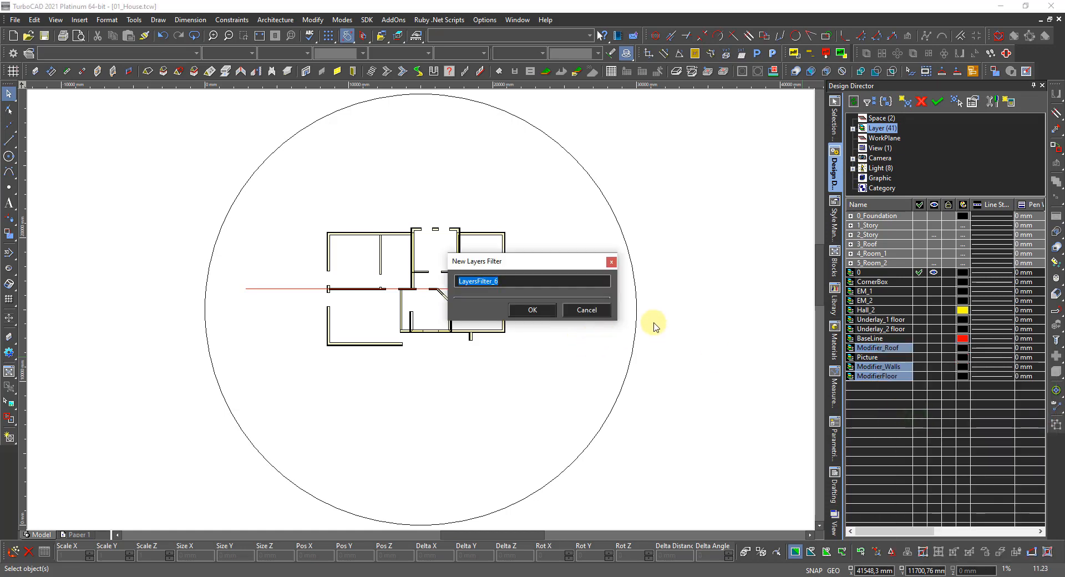
text(6_Modifiers)
click(532, 311)
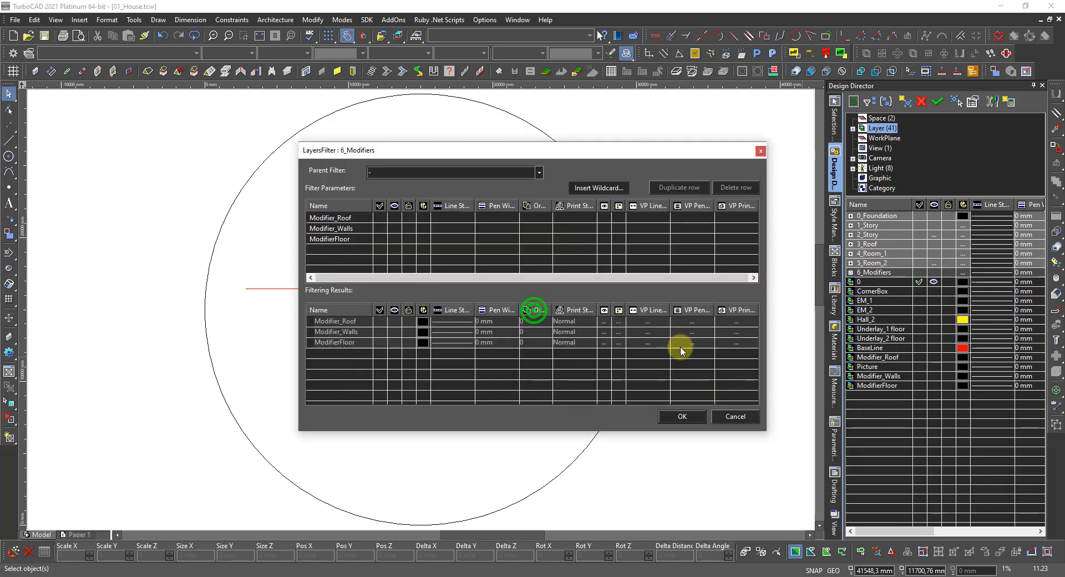
click(684, 416)
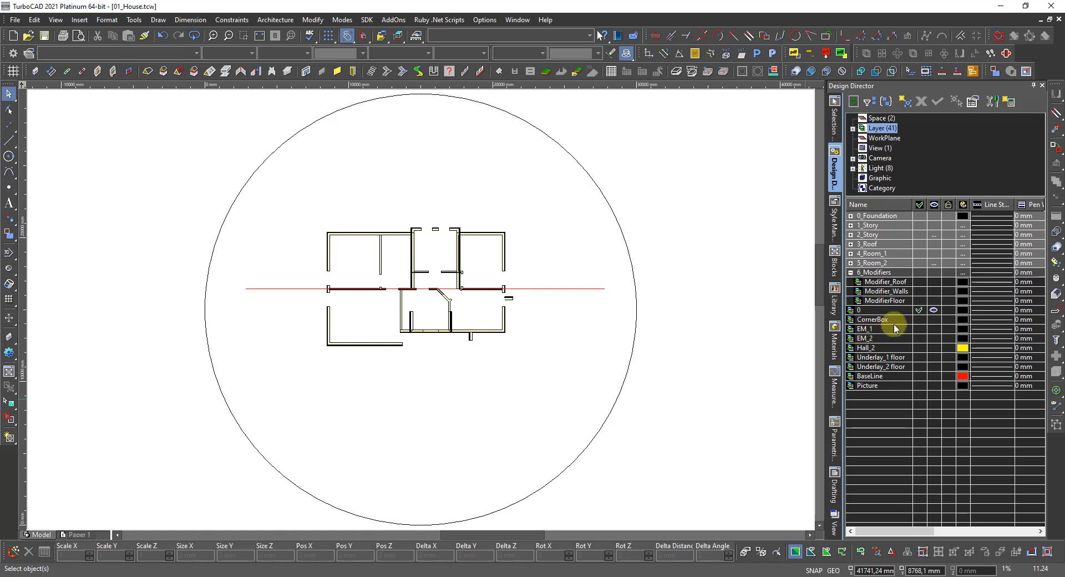
- Move the ungrouped Hall_2 layer into the 5_Room_2 filter, and collapse the 6_Modifiers filter
click(872, 348)
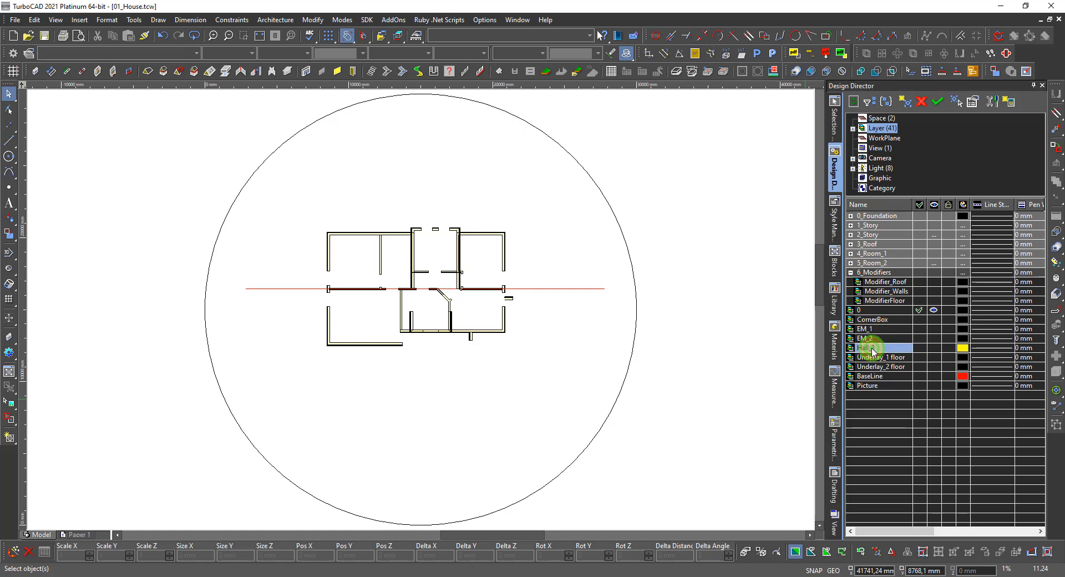
drag(870, 348, 874, 267)
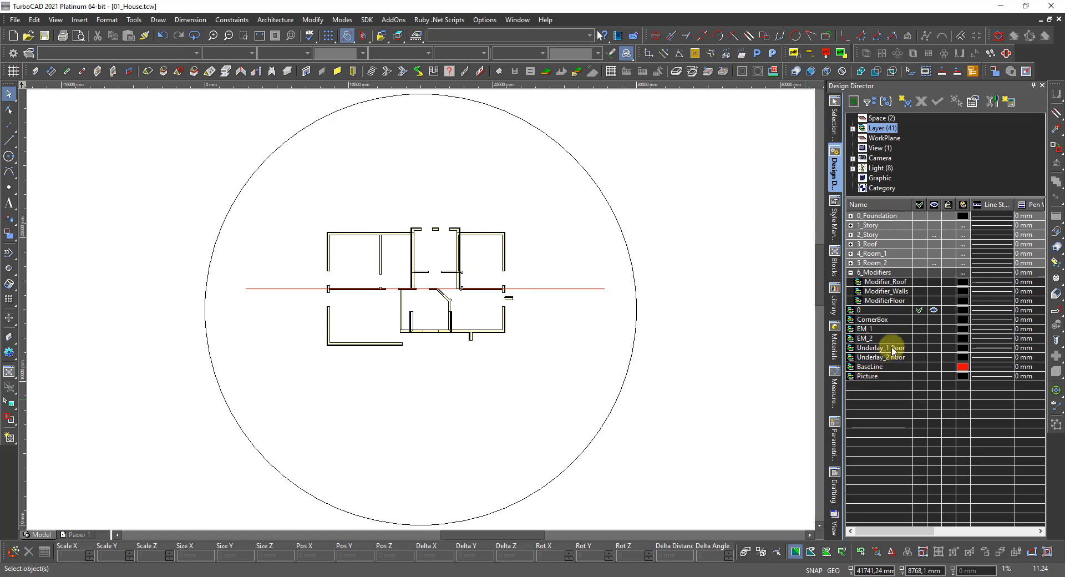
click(850, 272)
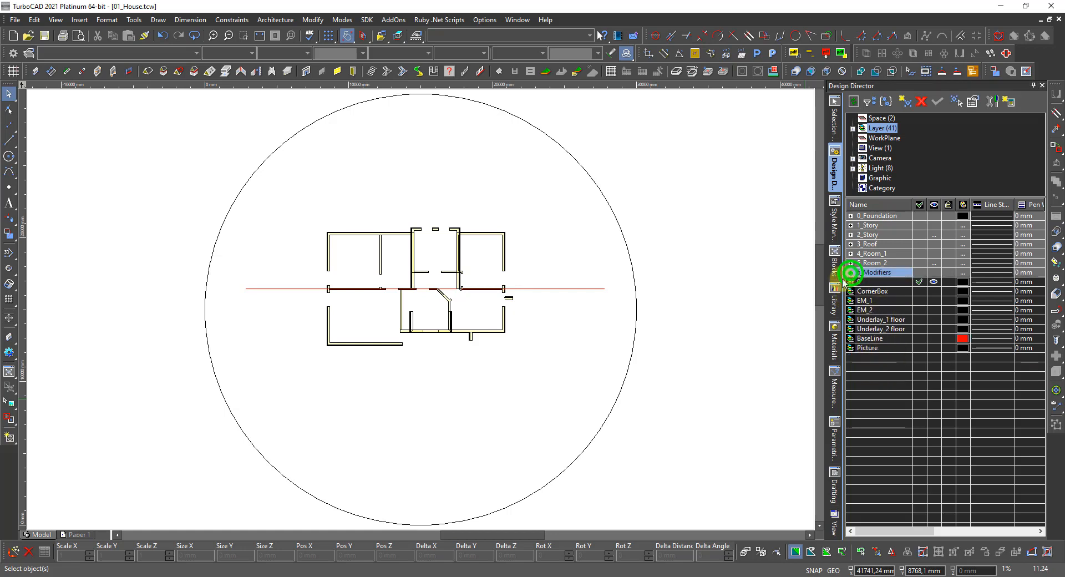
- Group the EM_1 and EM_2 layers in a new layers filter named 7_EM, and collapse it
click(863, 303)
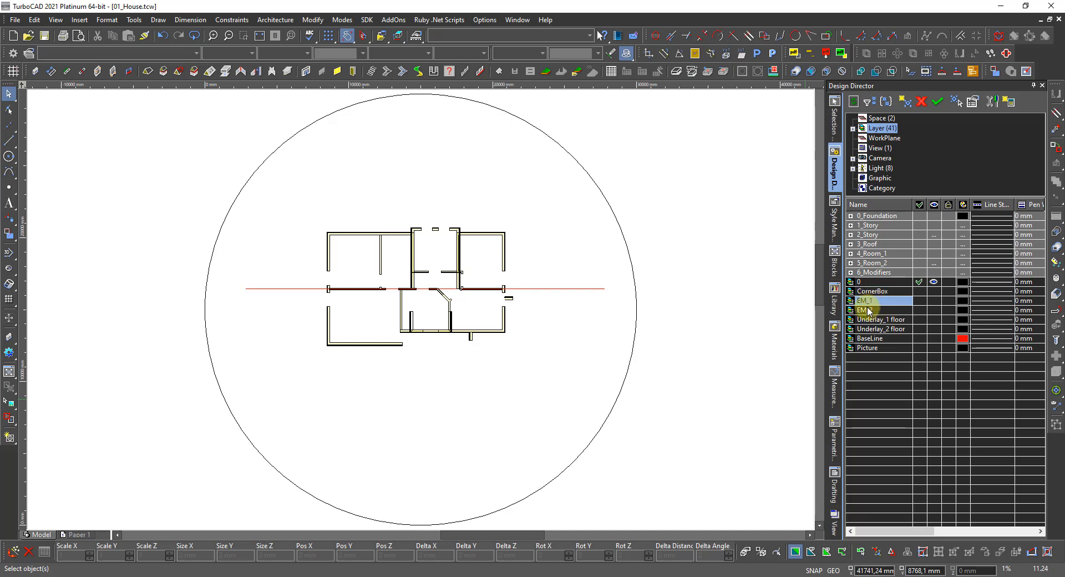
ctrl+click(874, 309)
right_click(874, 306)
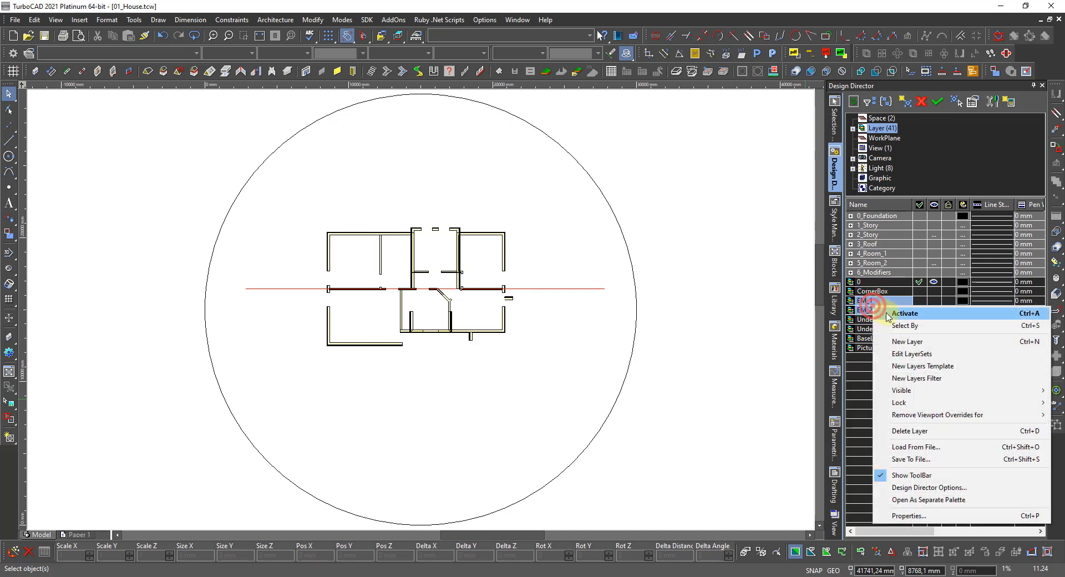
click(910, 379)
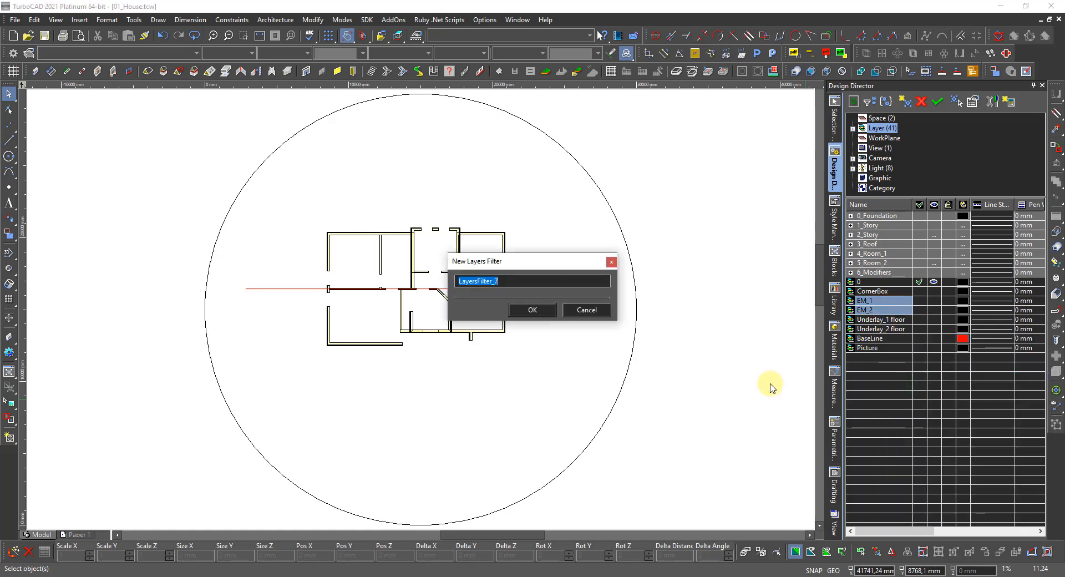
text(7_EM)
key(Return)
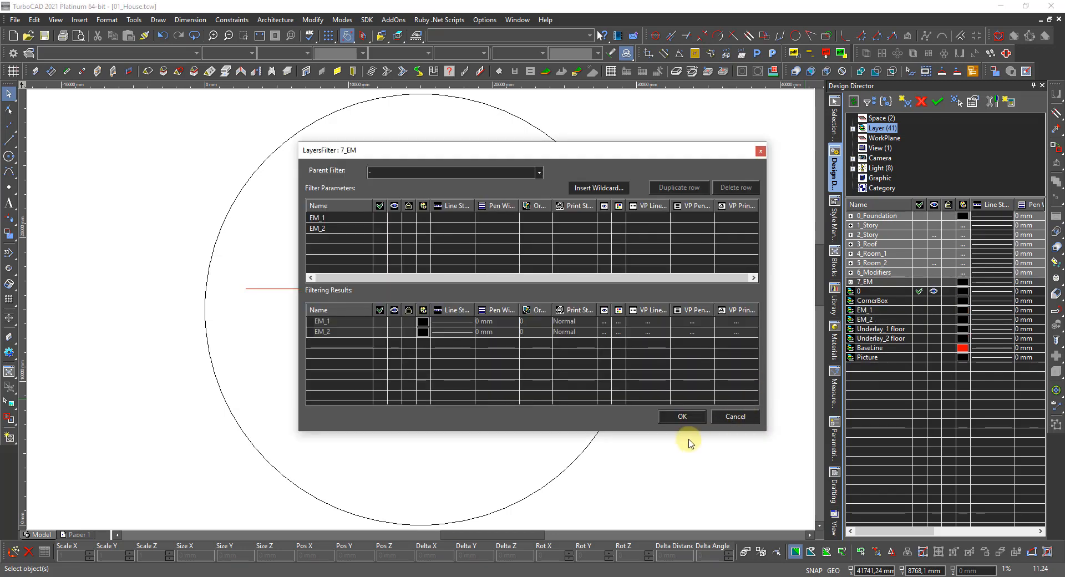
click(682, 417)
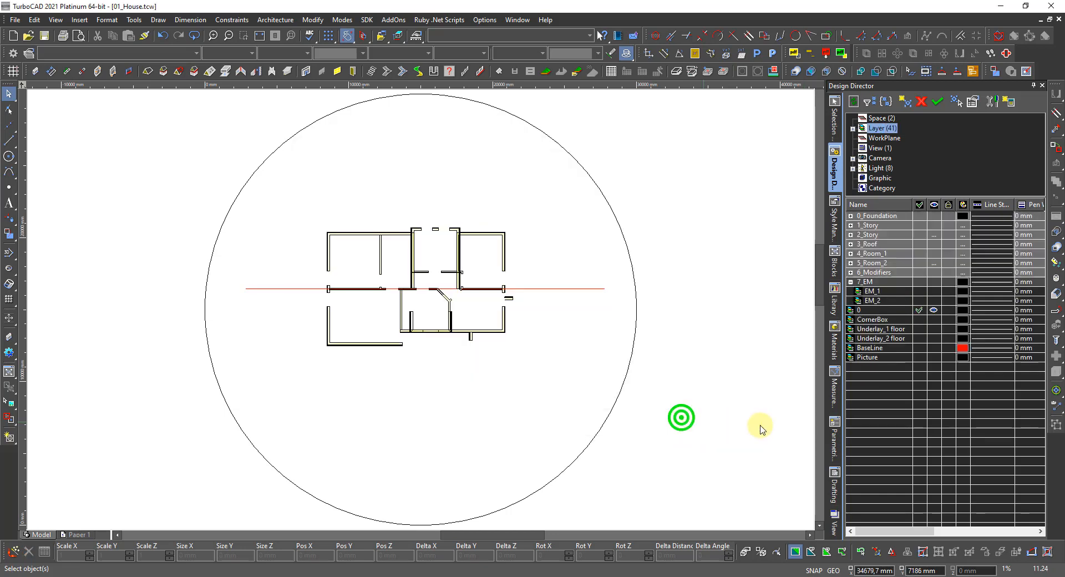
click(850, 281)
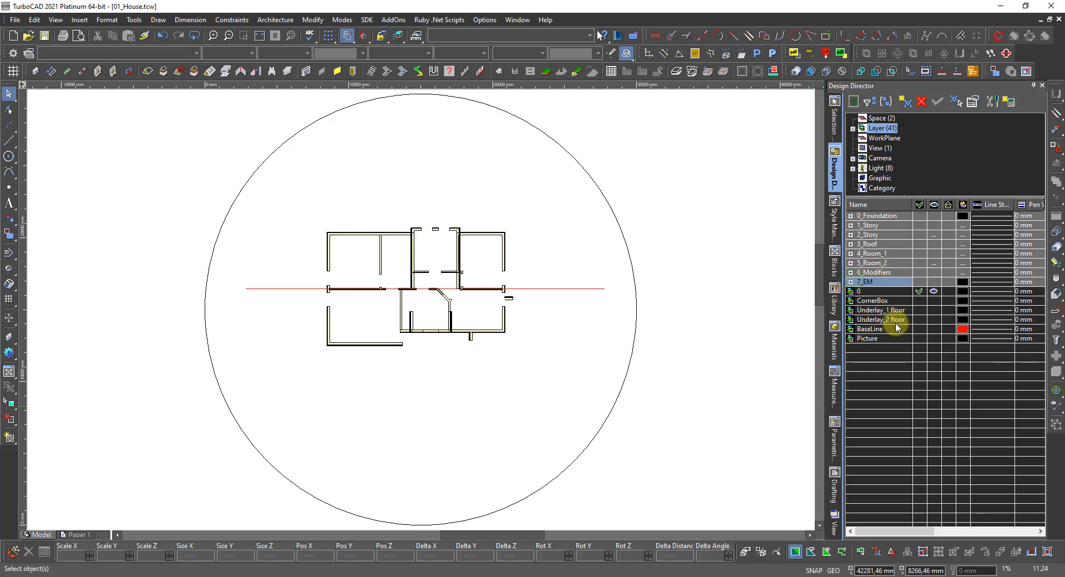
- Group the Underlay_1 floor and Underlay_2 floor layers in a new layers filter named 8_Underlay, and collapse it
click(872, 310)
shift+click(876, 320)
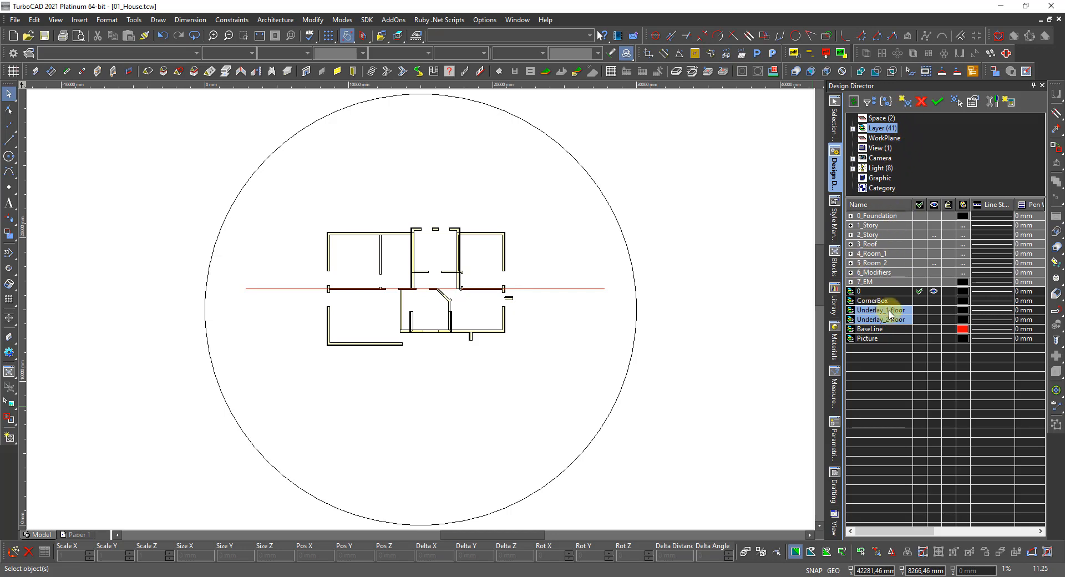
right_click(890, 310)
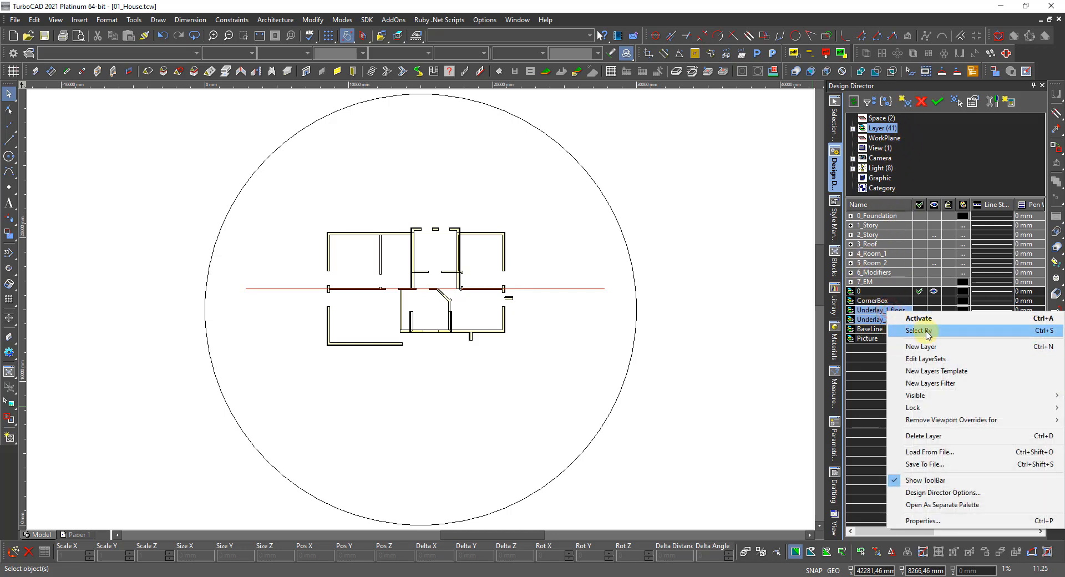
click(930, 382)
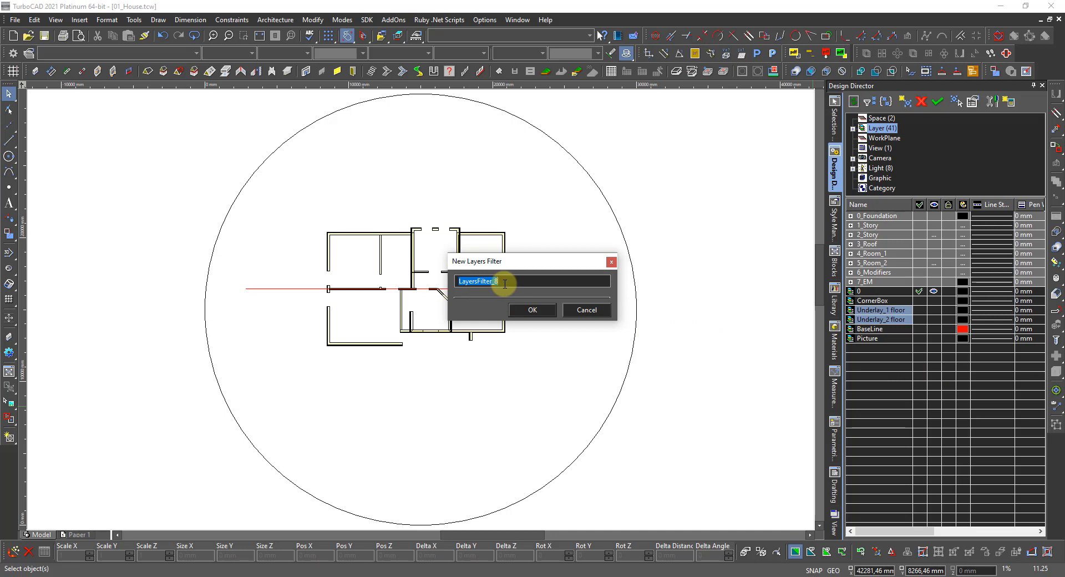
text(8_Underlay)
click(532, 309)
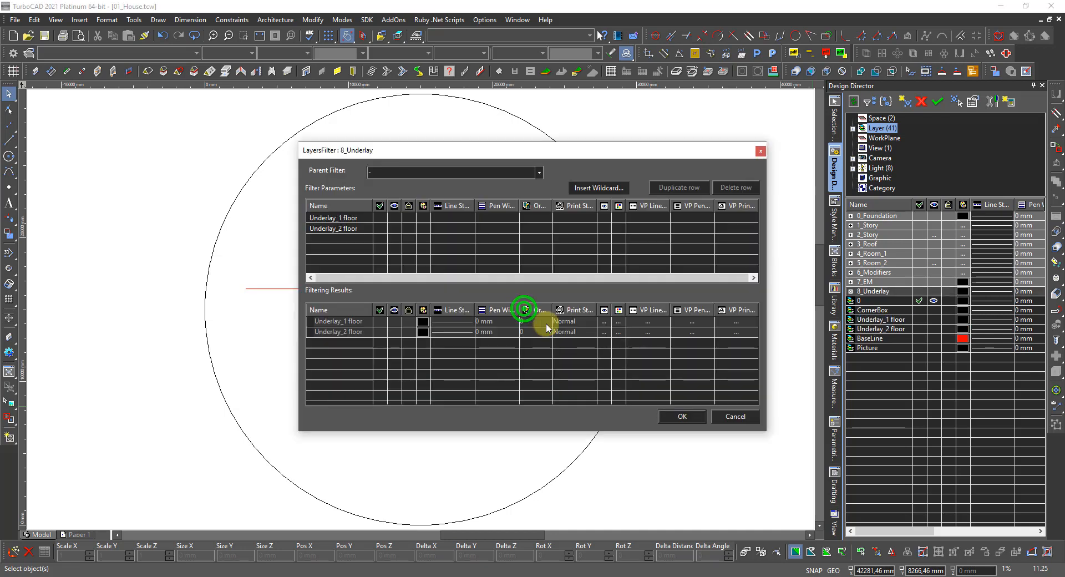
click(678, 416)
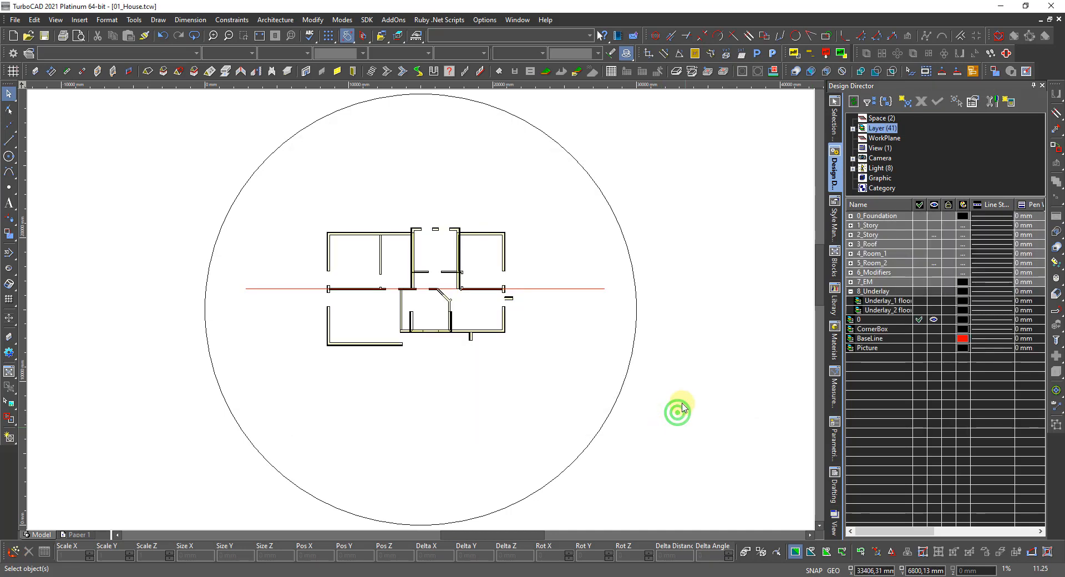
click(850, 290)
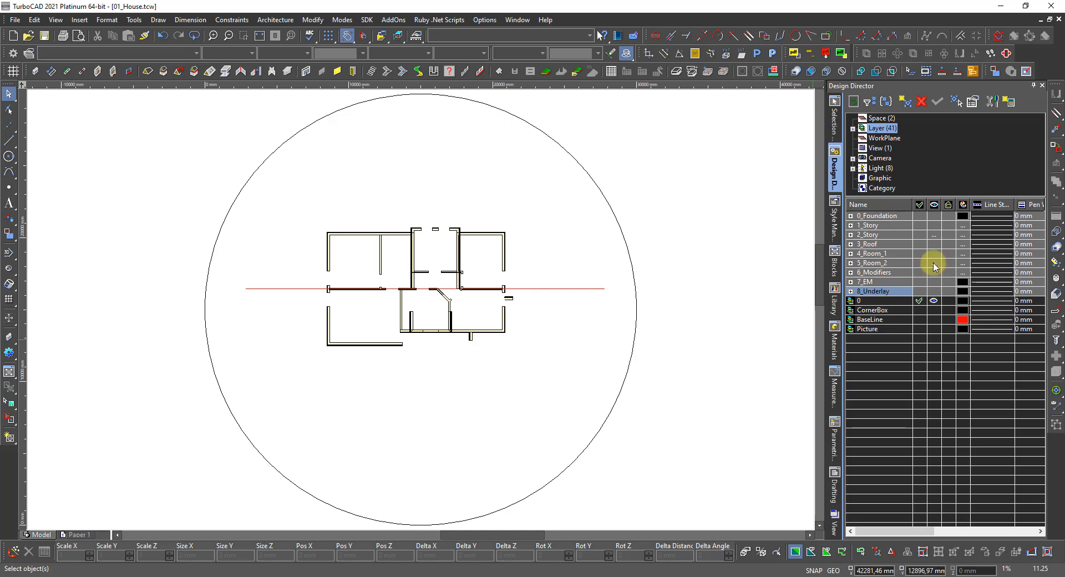
- Hide the Kitchen_2 layer inside the 5_Room_2 filter, and collapse the filter
click(851, 264)
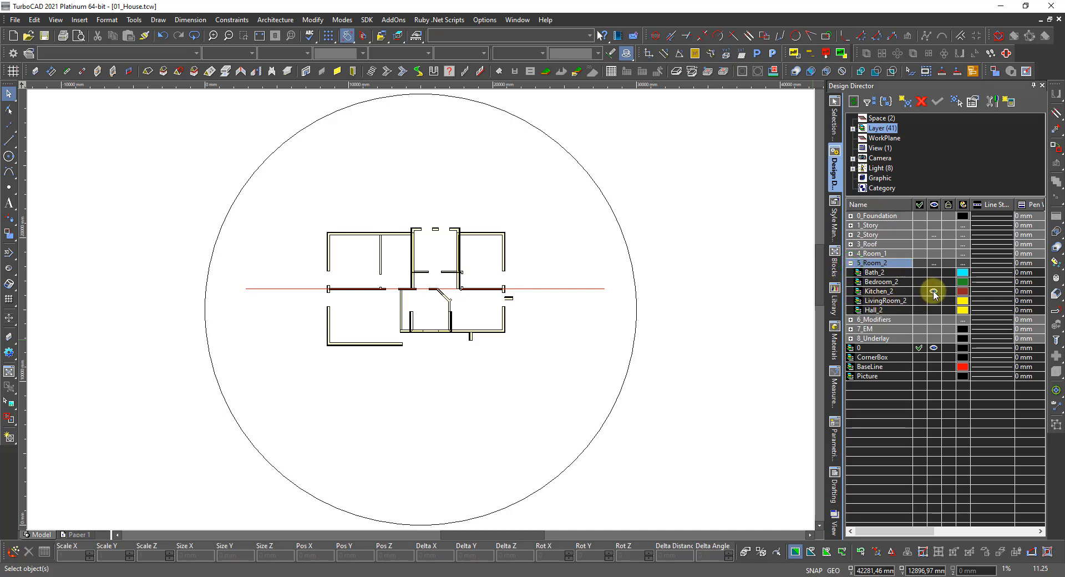
click(933, 293)
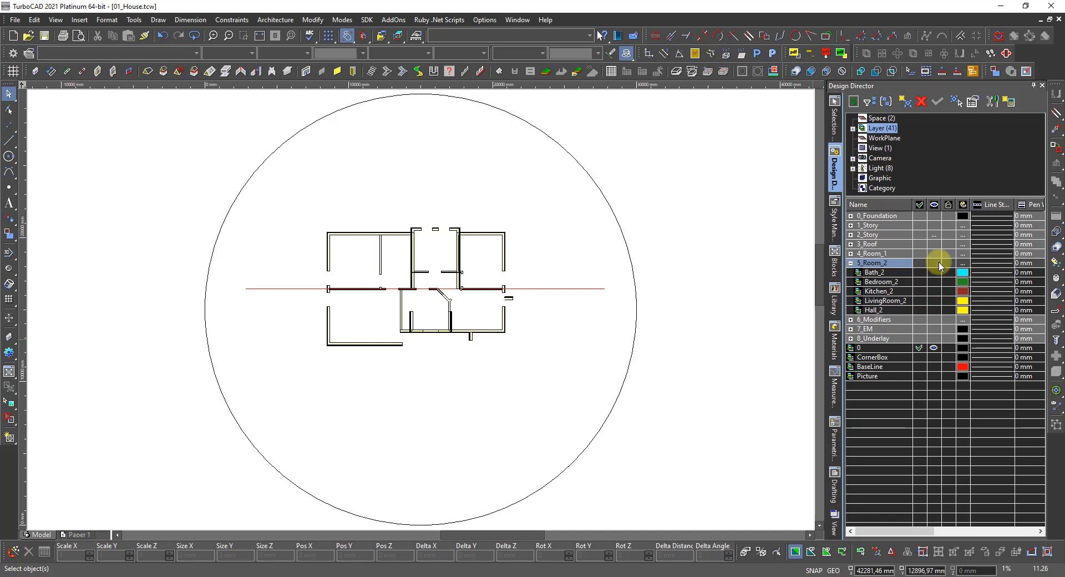
click(850, 263)
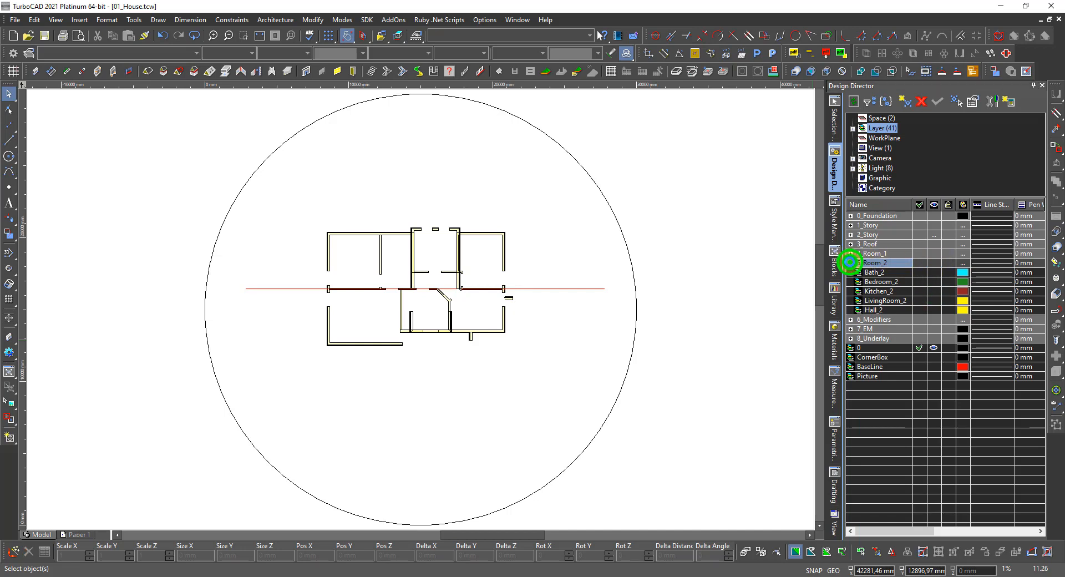
- Make the whole 2_Story filter visible, check the layers inside it, and hide the entire filter
click(934, 234)
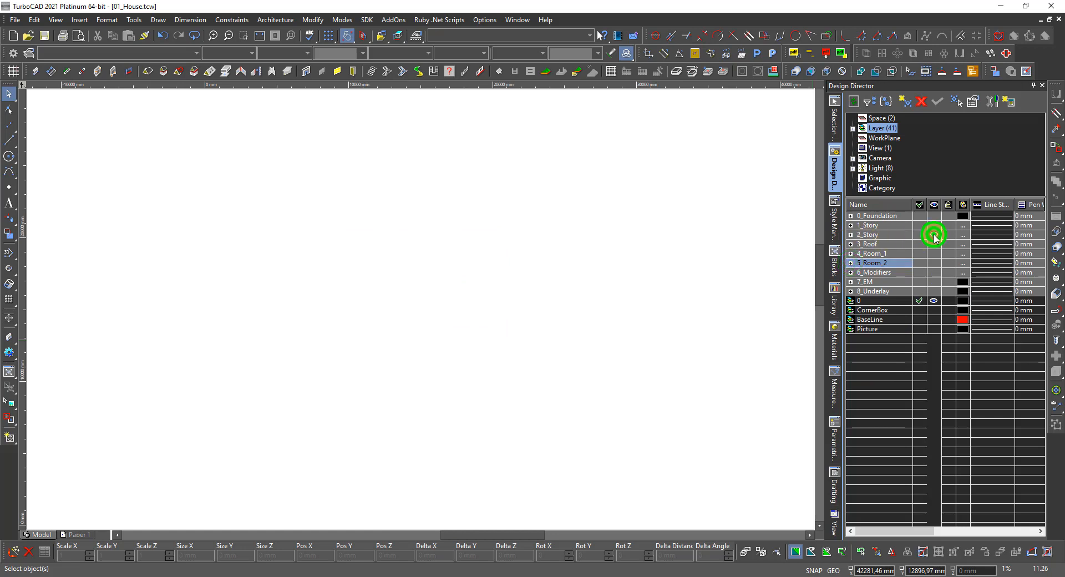
click(850, 235)
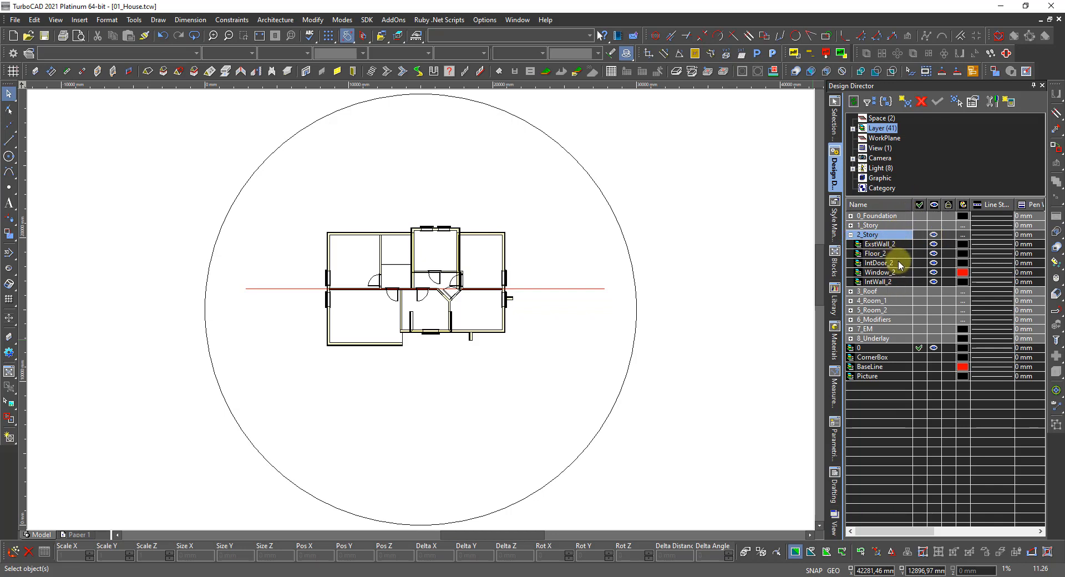
click(850, 235)
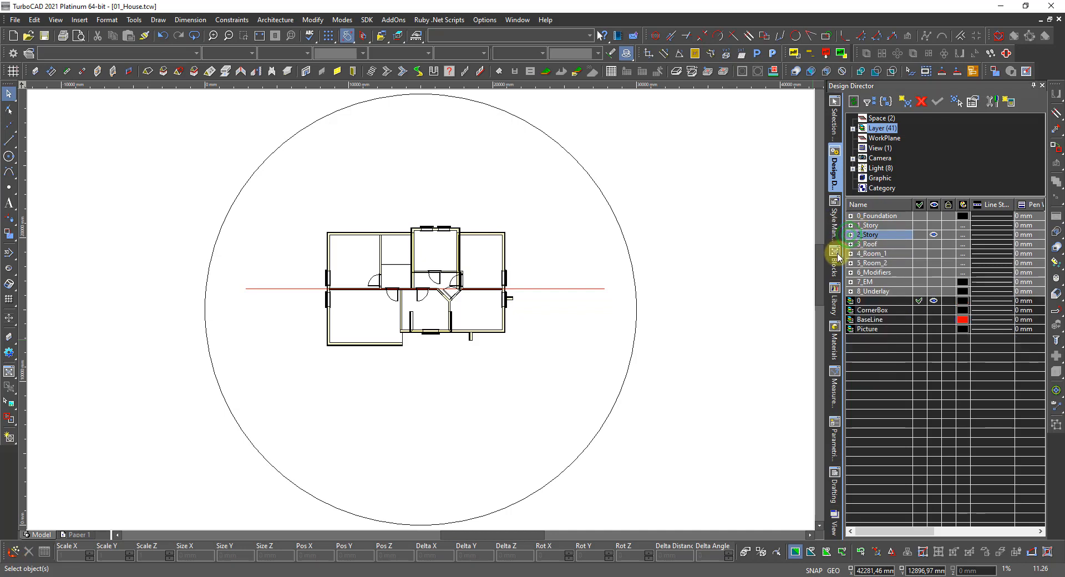
click(934, 235)
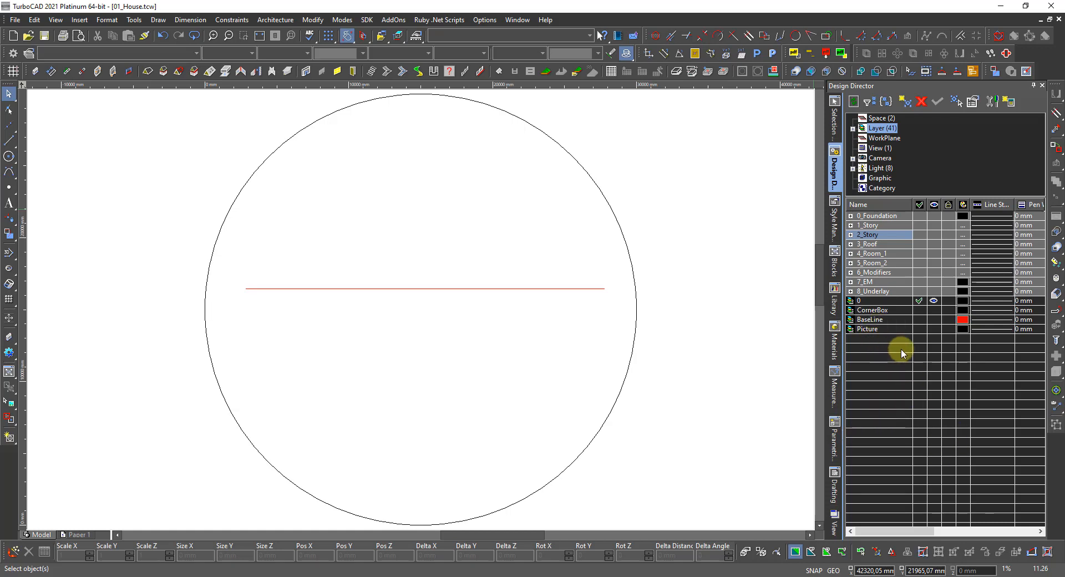
- Try switching on the visibility of the 0_Foundation and 1_Story filters, and hide both again
click(934, 216)
click(934, 224)
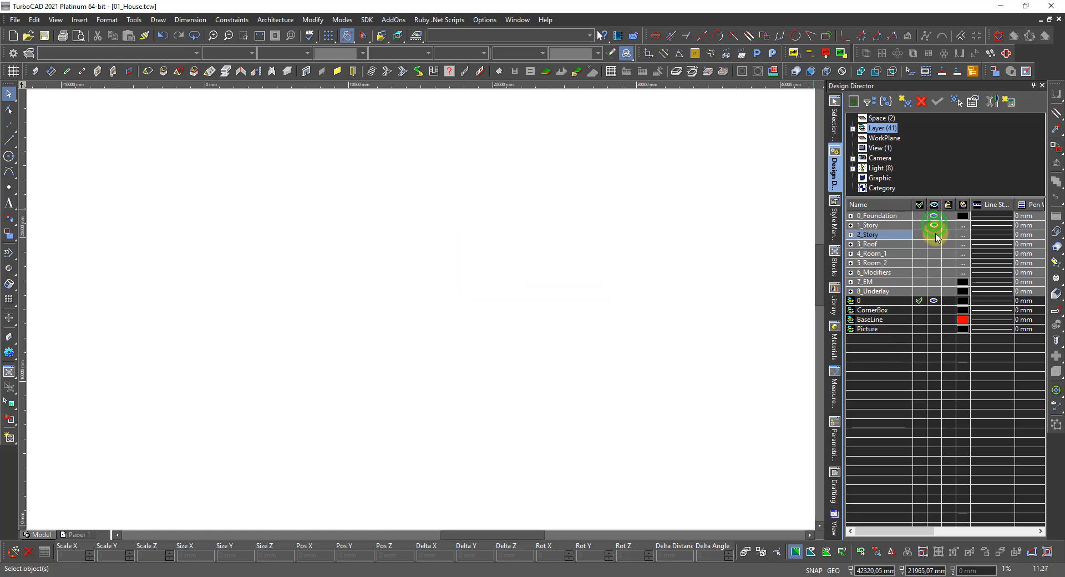
click(934, 225)
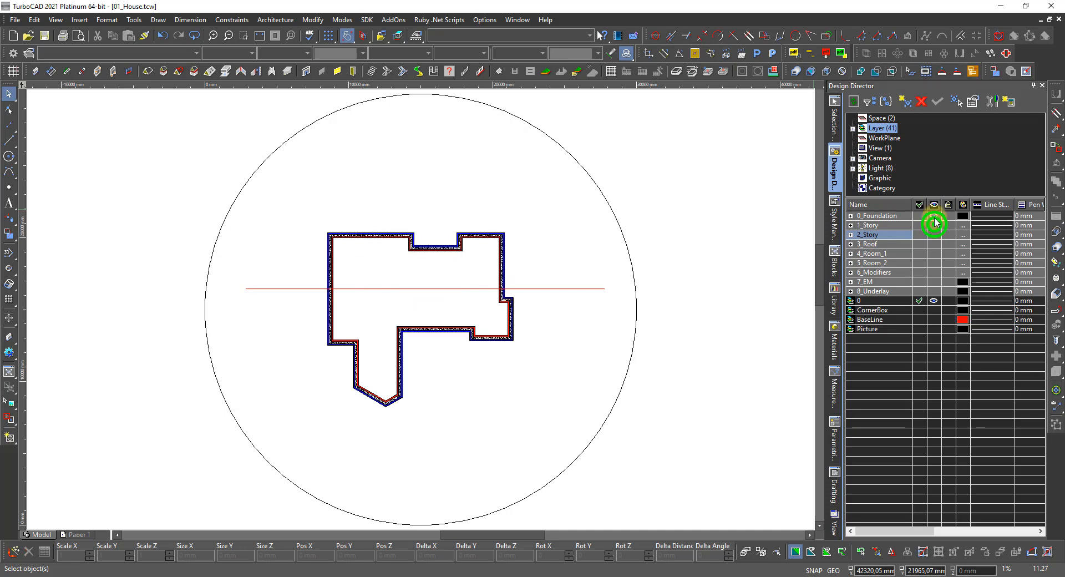
click(933, 216)
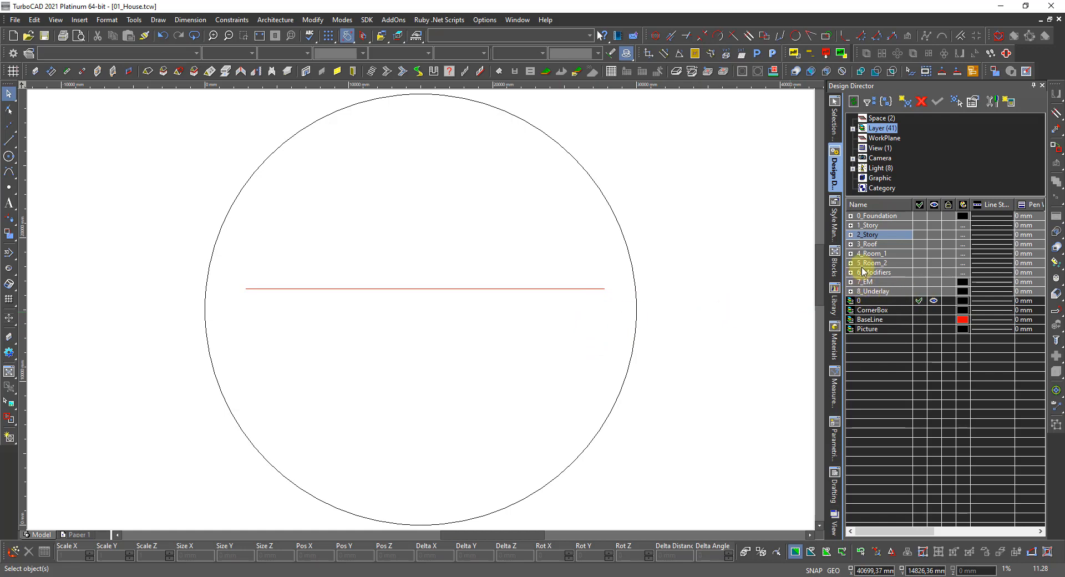
- Show the 0_Foundation filter and the BaseLine layer, and examine the base outline below the foundation by selecting and deselecting it
click(935, 216)
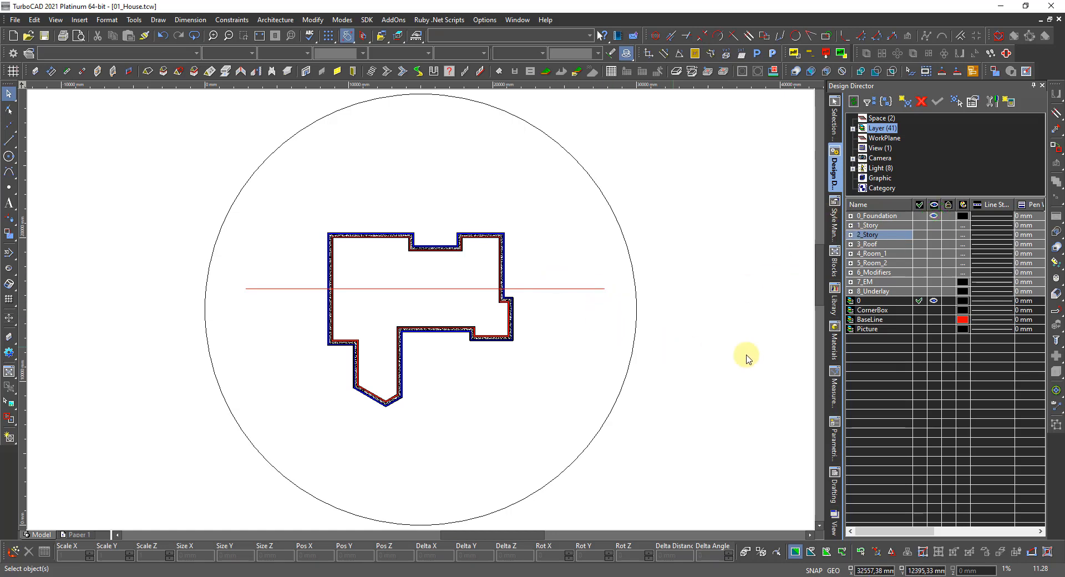
click(933, 320)
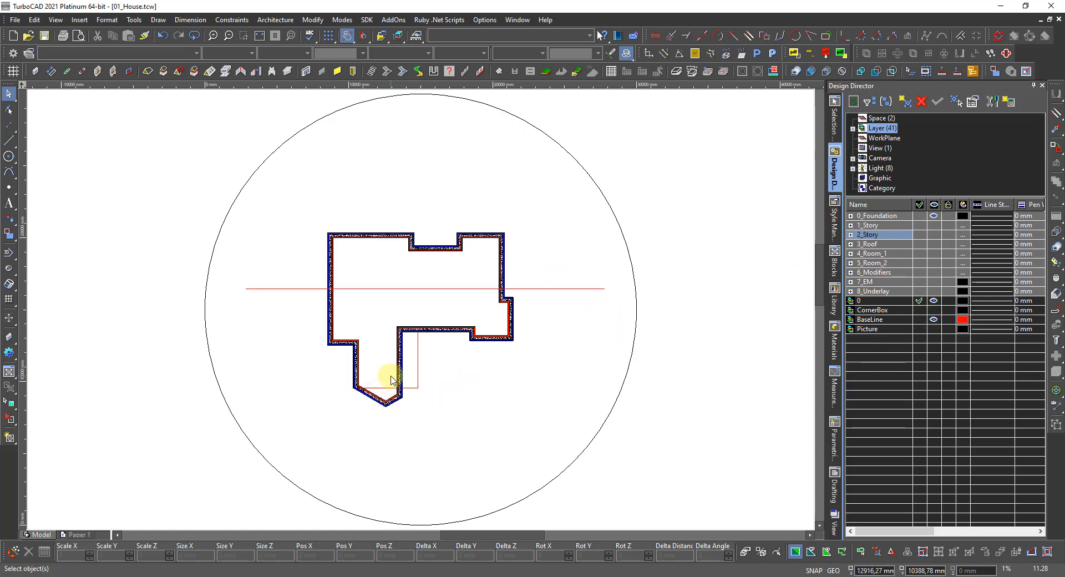
scroll(391, 380, up, 2)
click(466, 332)
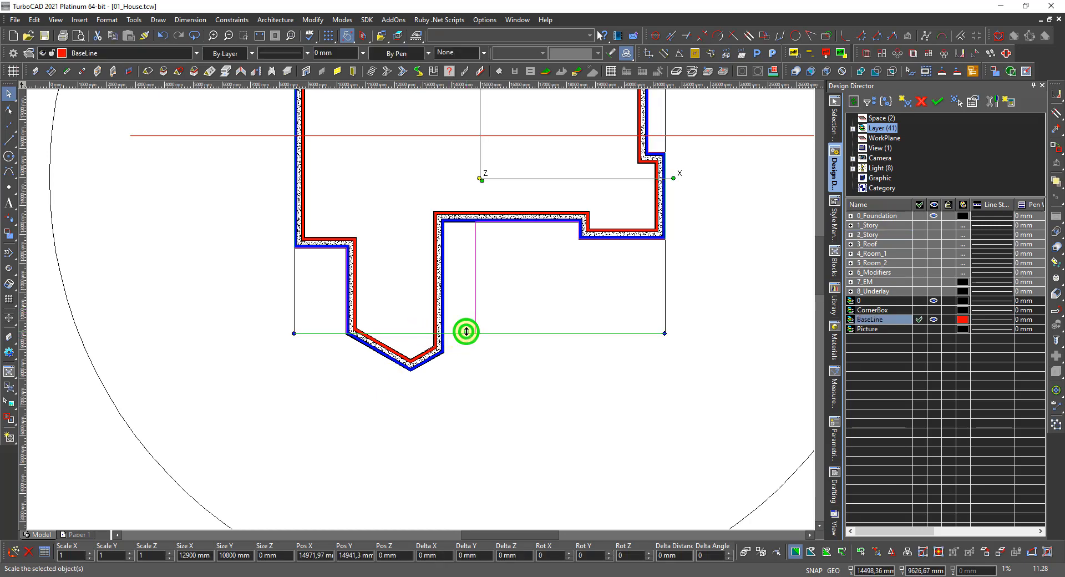
scroll(419, 309, up, 3)
scroll(416, 310, down, 2)
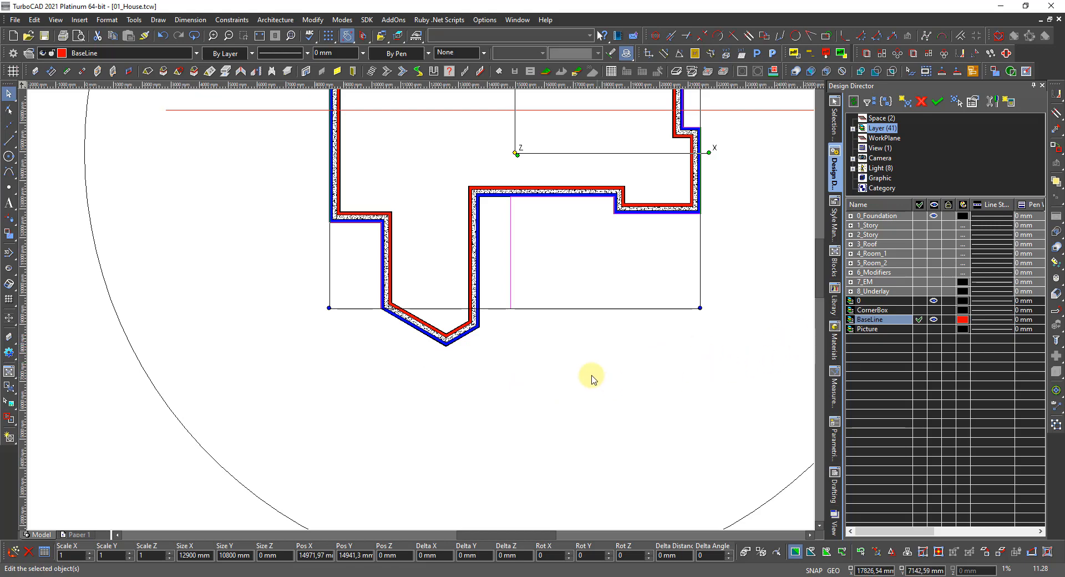
click(595, 416)
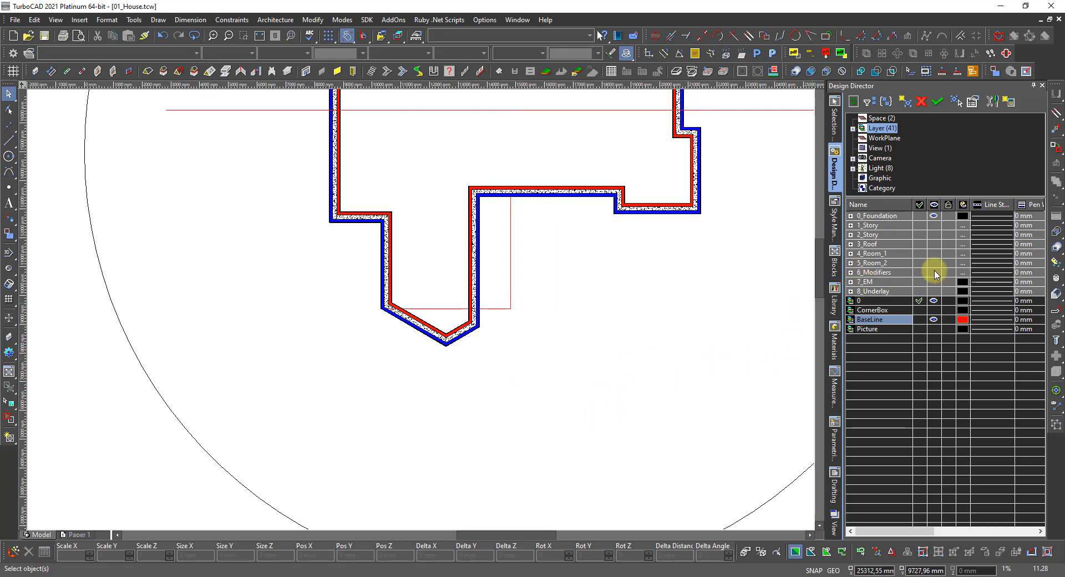
- Show the 6_Modifiers filter, move the two diagonal roof lines crossing at the foundation's pointed end to the BaseLine layer, and hide the filter
click(934, 273)
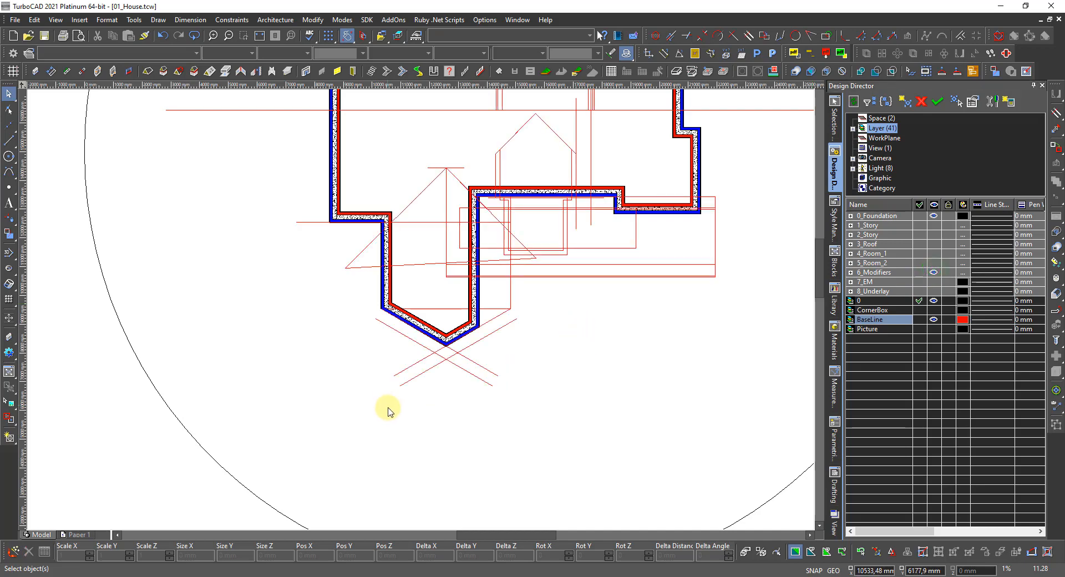
scroll(429, 358, up, 3)
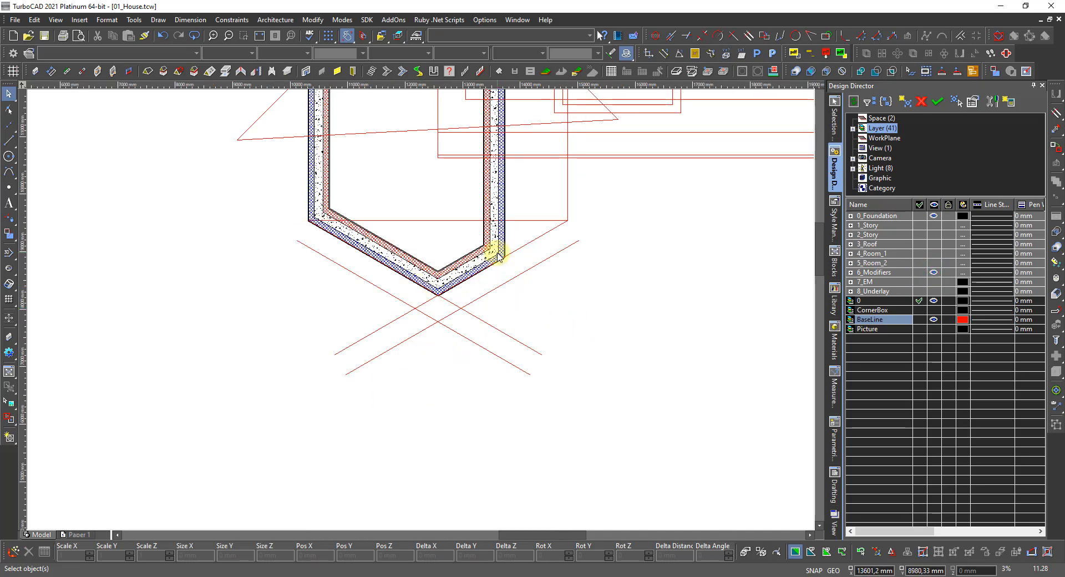
click(545, 232)
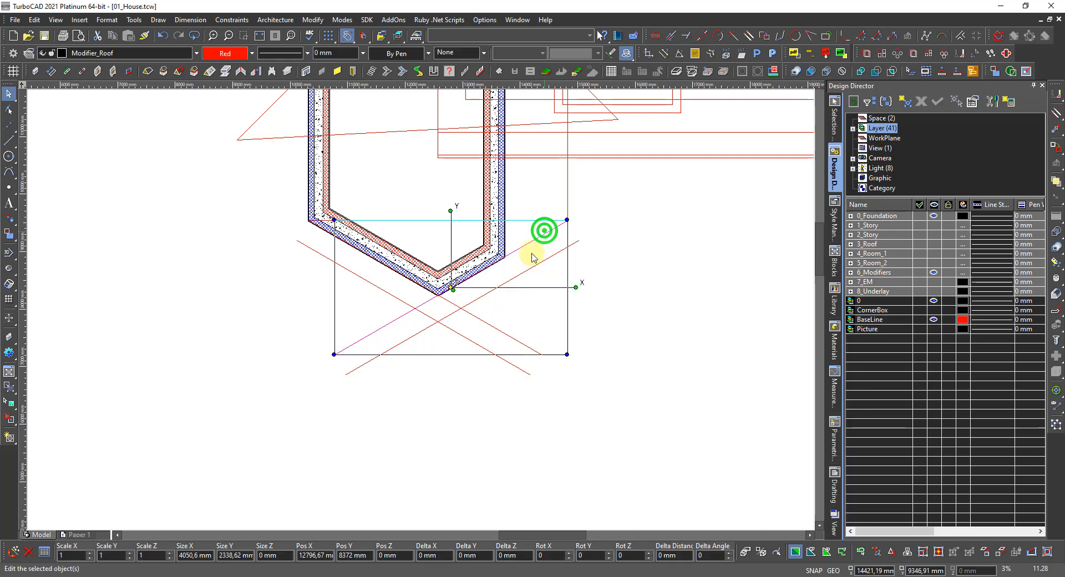
click(502, 333)
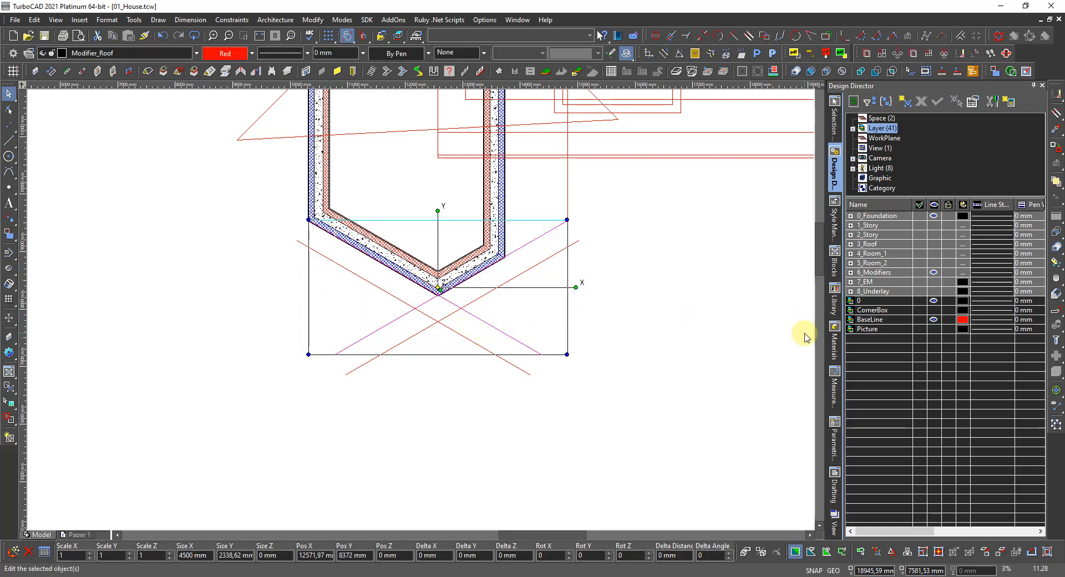
click(919, 319)
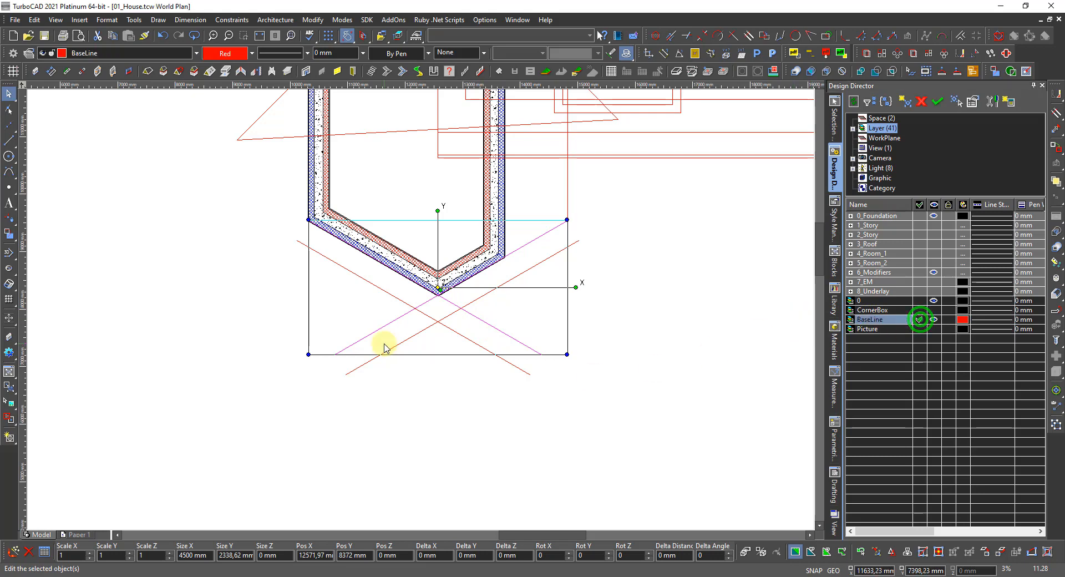
click(369, 389)
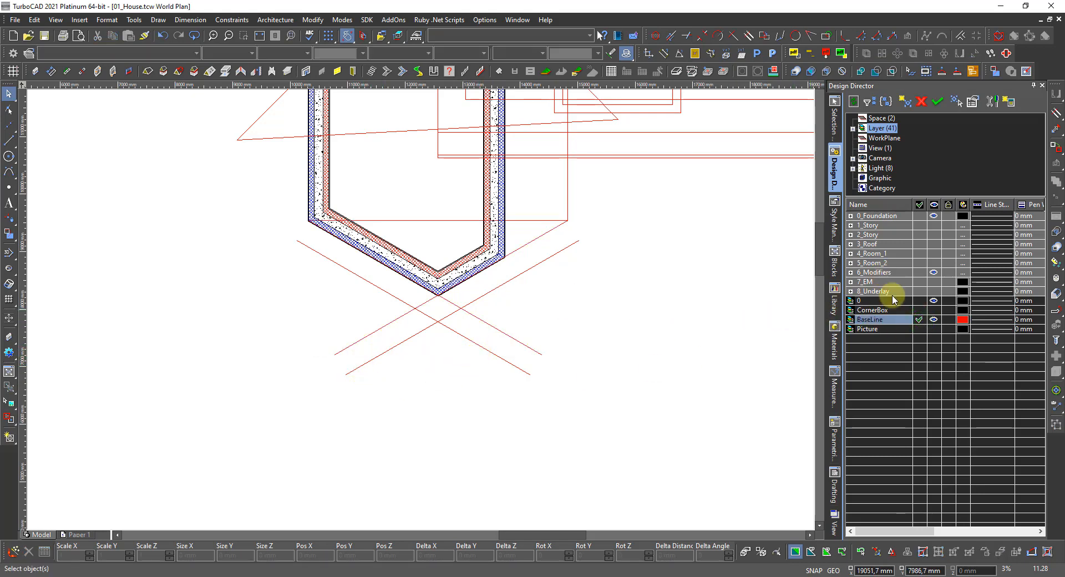
click(933, 272)
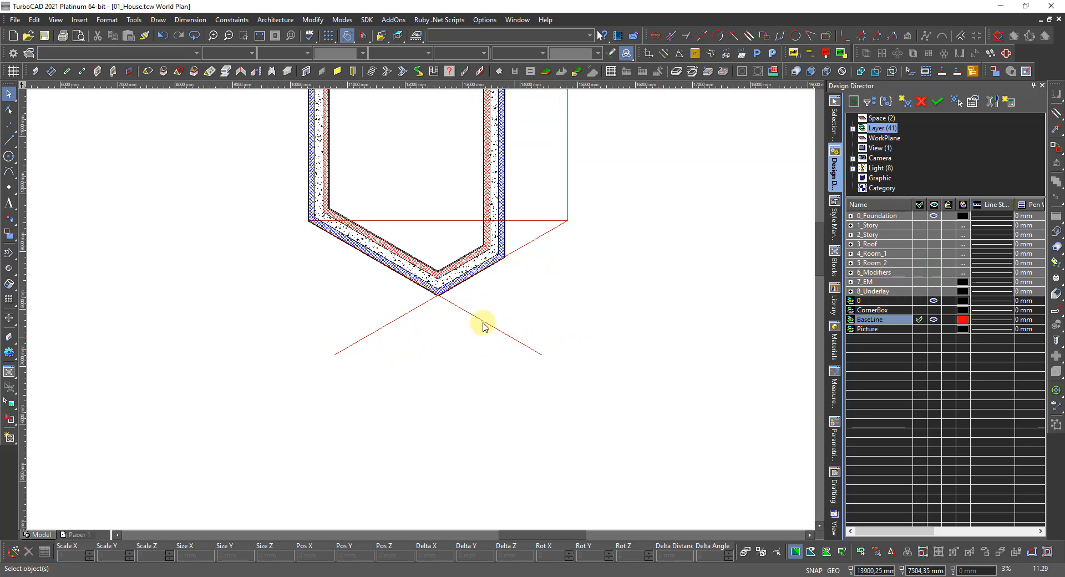
- Add a node to the base outline's horizontal lower segment with the Edit Tool, placing it where the two diagonal lines cross at the foundation's tip
scroll(439, 225, up, 2)
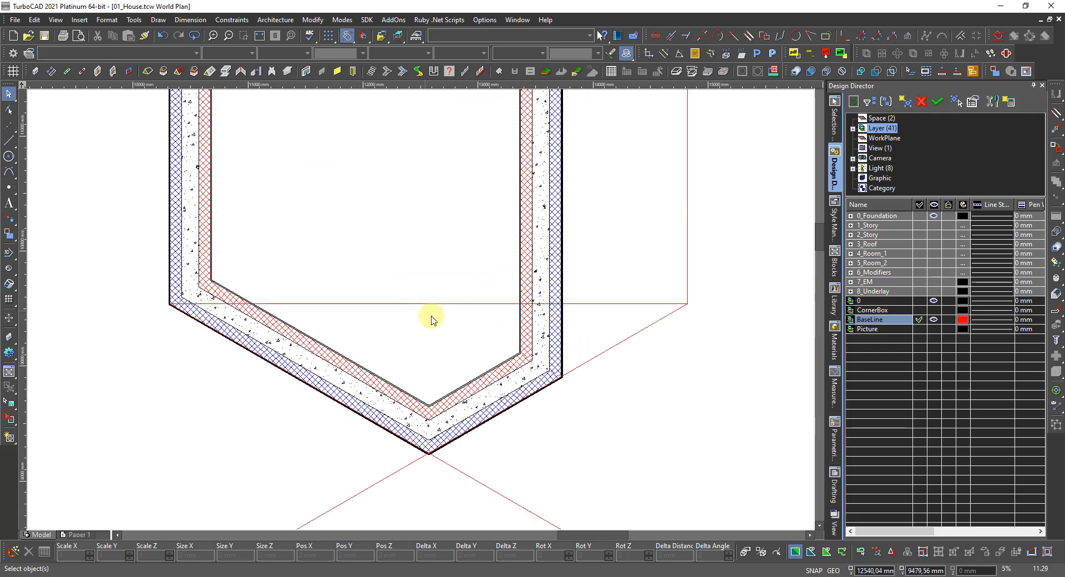
right_click(425, 320)
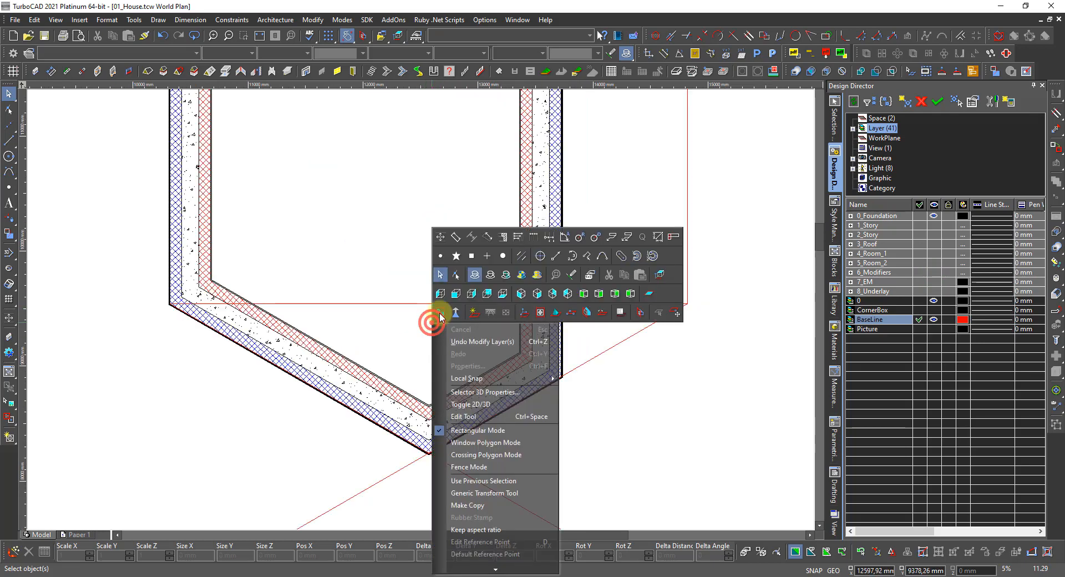
click(457, 274)
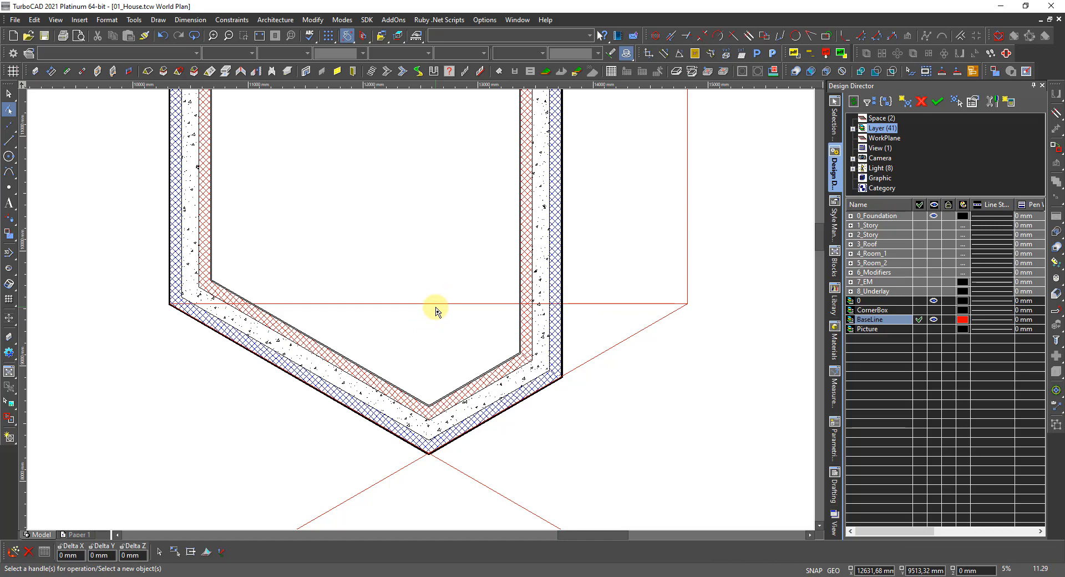
click(440, 305)
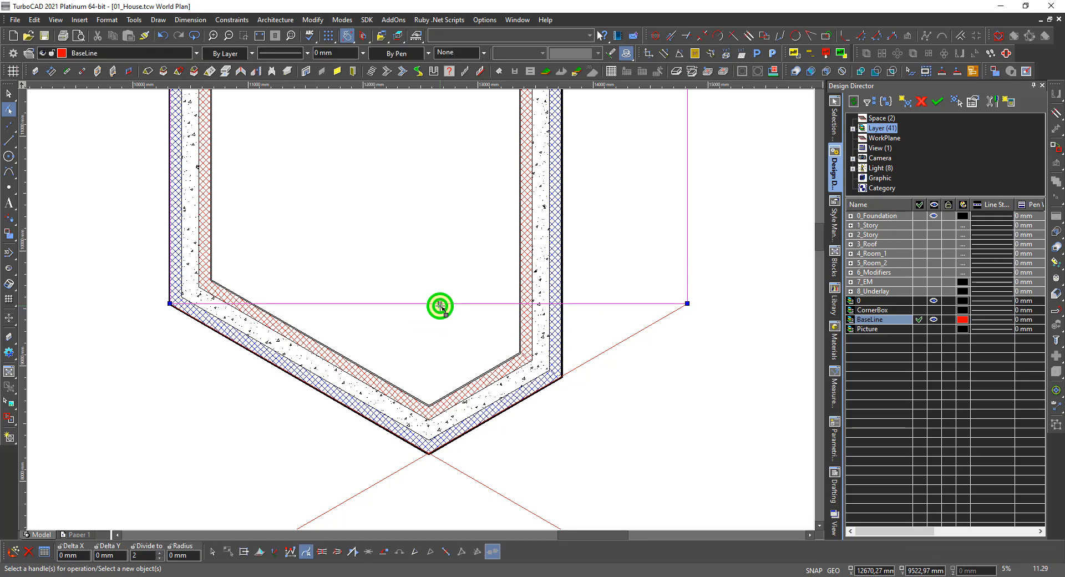
click(440, 304)
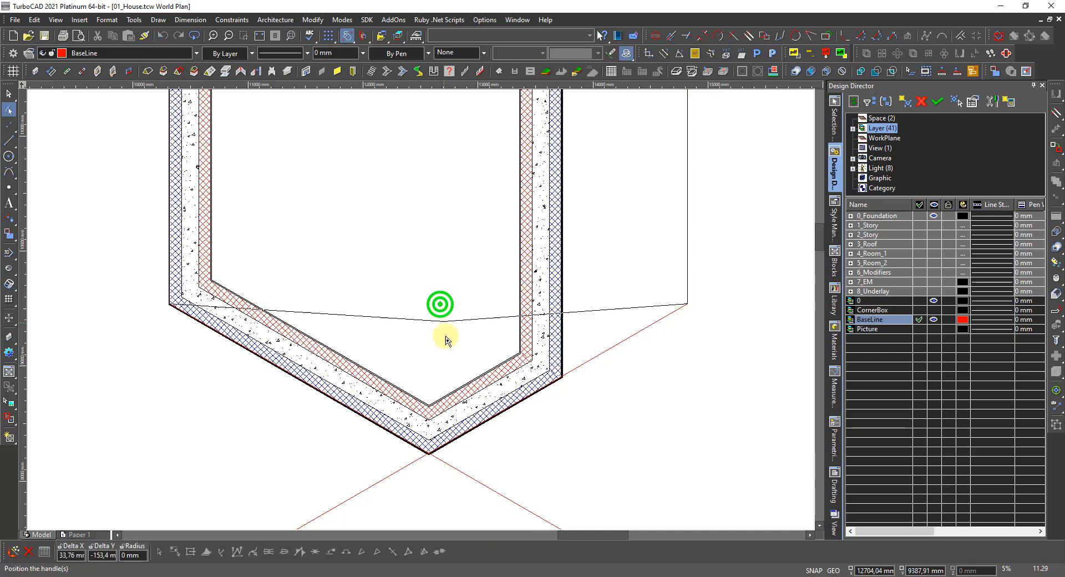
scroll(435, 442, up, 5)
scroll(410, 316, up, 9)
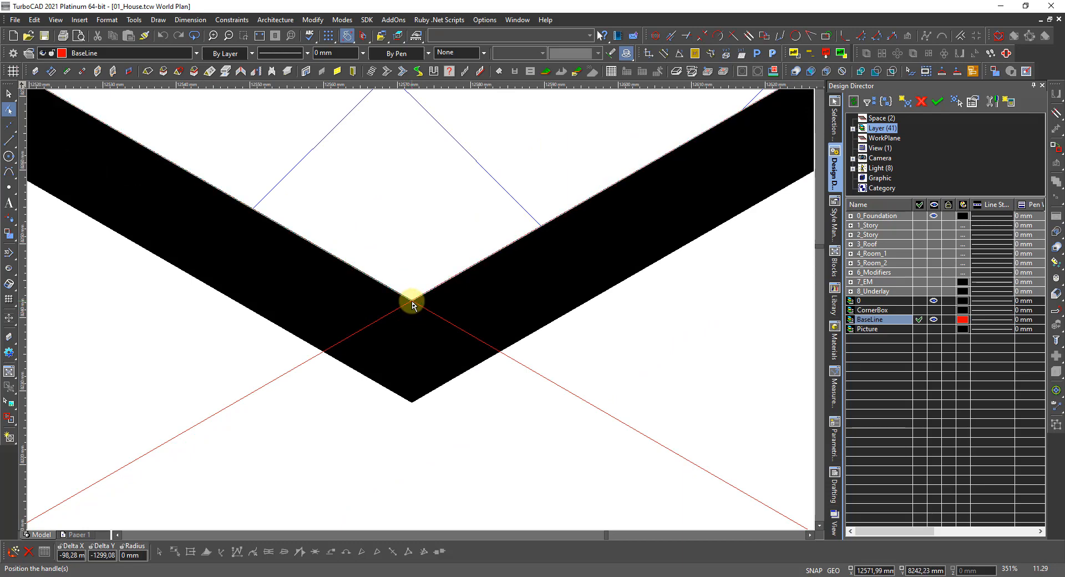
click(413, 305)
scroll(420, 309, down, 14)
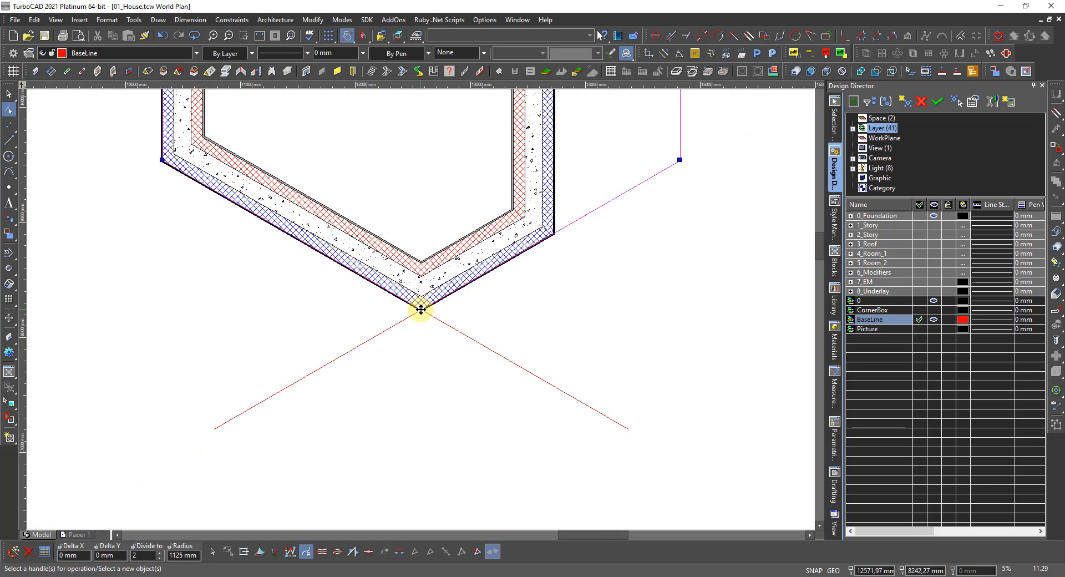
- Examine the base outline's fit to the foundation's corners up close, and end the node editing
scroll(421, 309, down, 5)
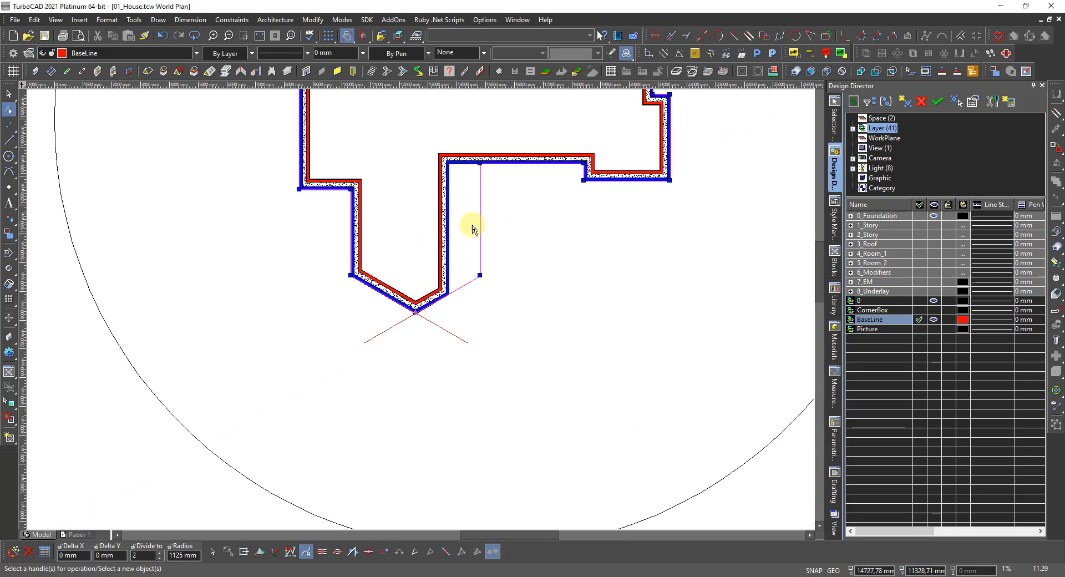
scroll(341, 187, up, 5)
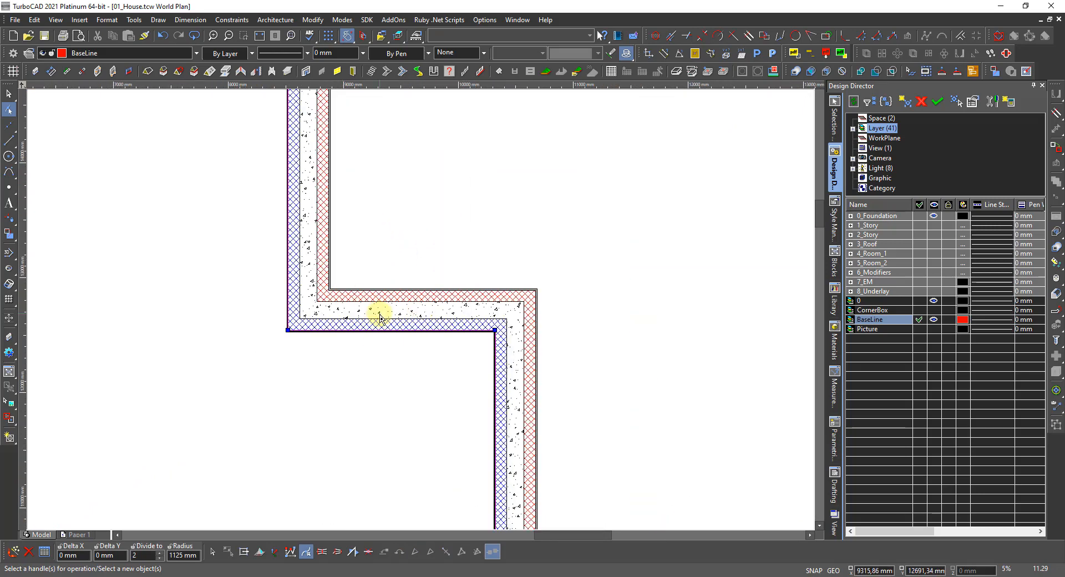
scroll(313, 337, up, 5)
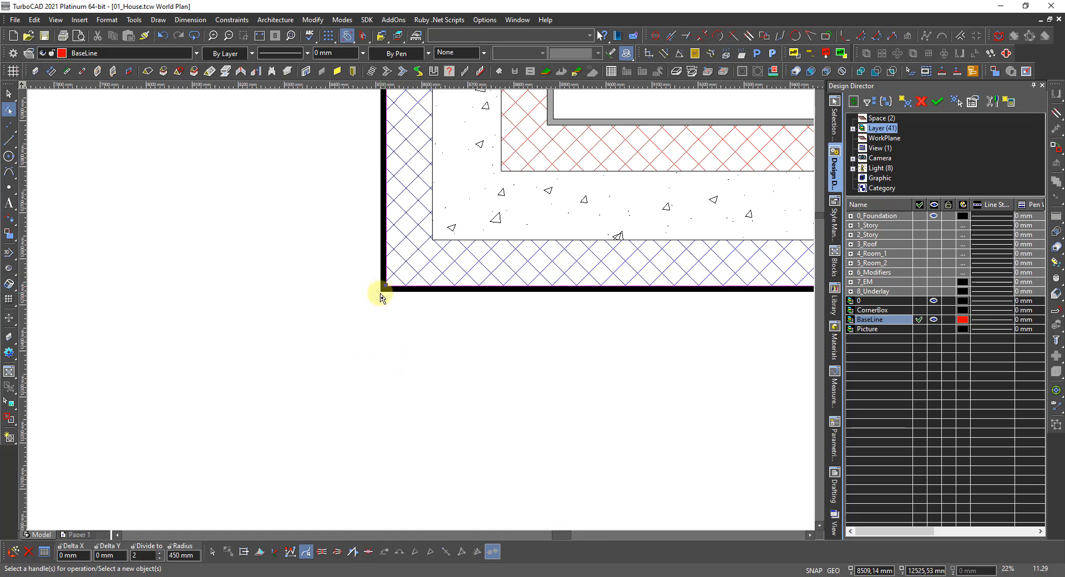
click(341, 342)
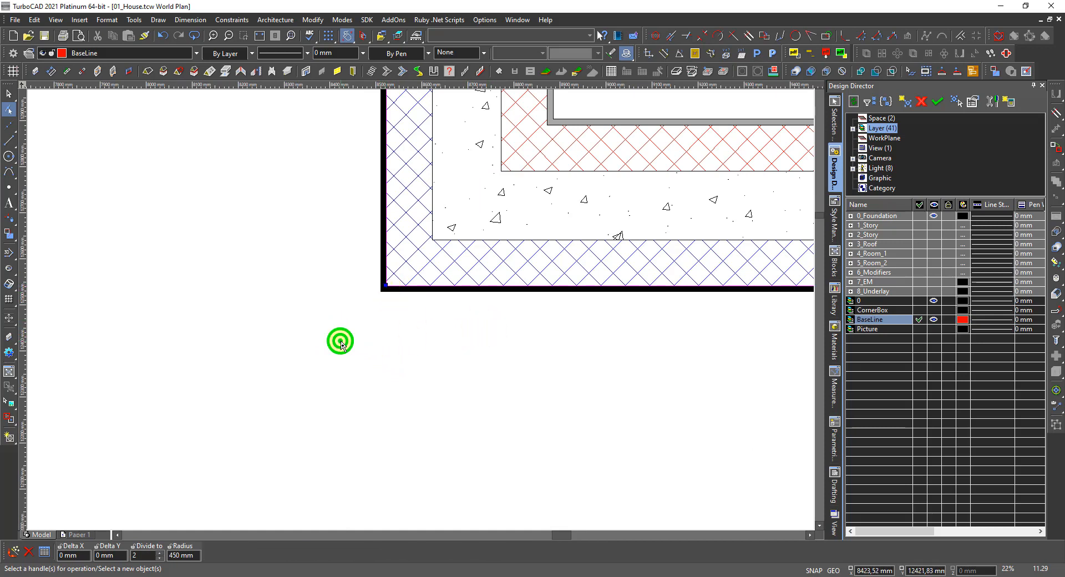
key(Escape)
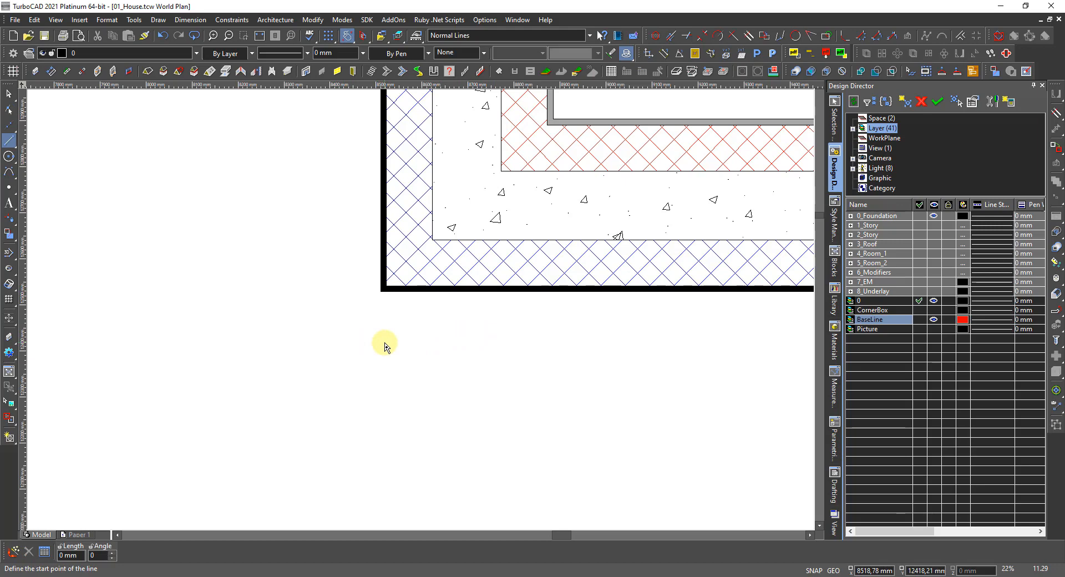
key(Escape)
scroll(386, 347, down, 8)
scroll(432, 314, up, 4)
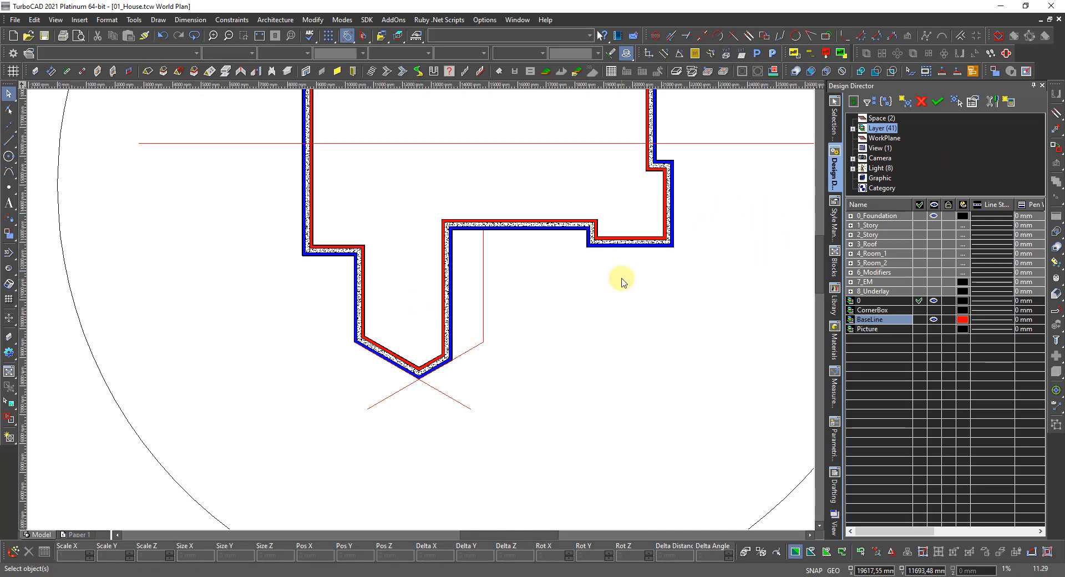
- Try offsetting the base outline outward by 12 mm, and delete the offset copy
click(1006, 54)
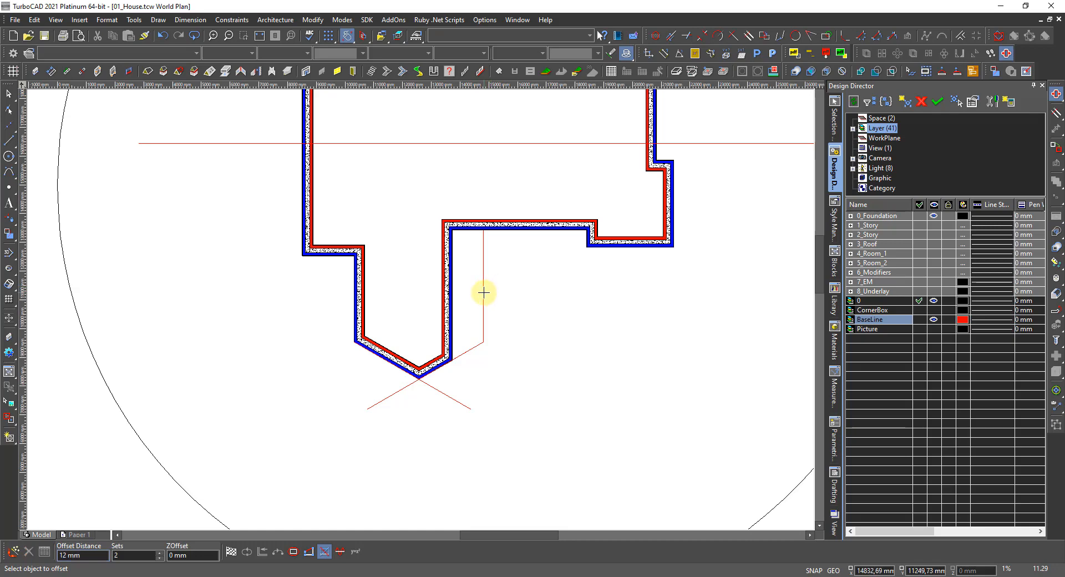
click(483, 292)
click(493, 293)
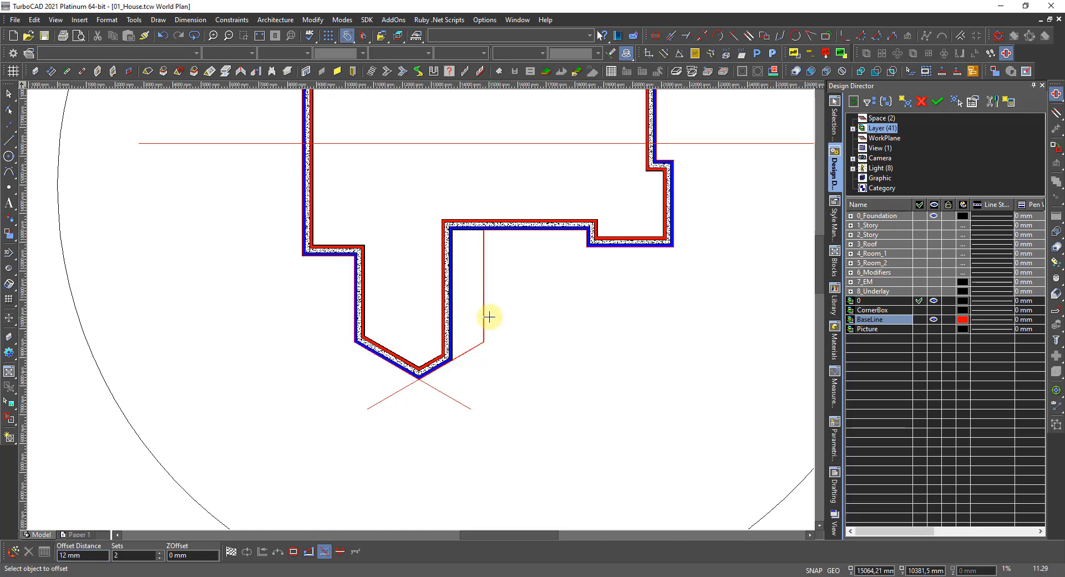
key(Escape)
scroll(488, 316, up, 8)
scroll(420, 314, up, 2)
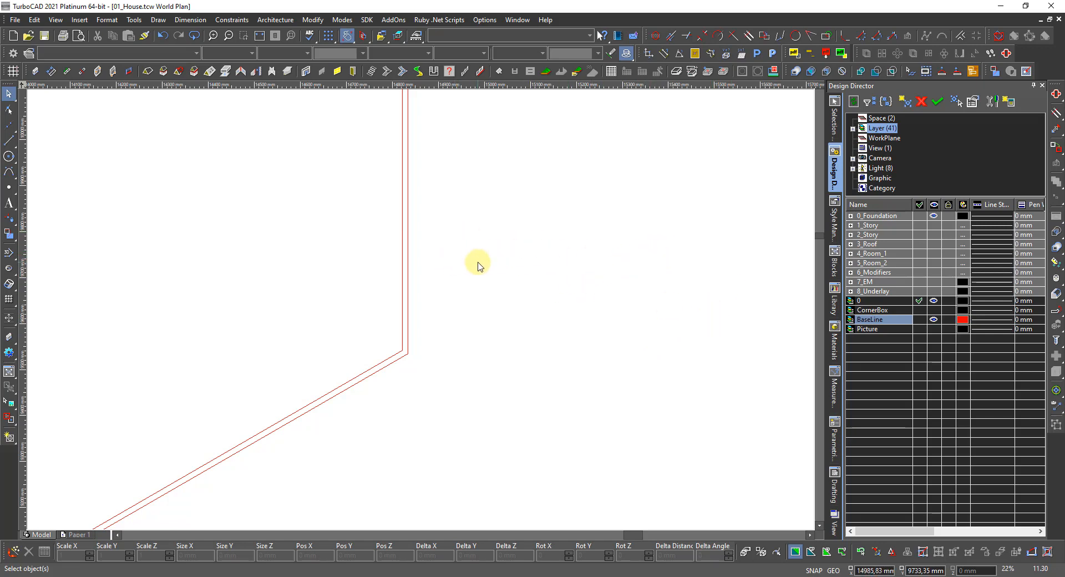
click(409, 314)
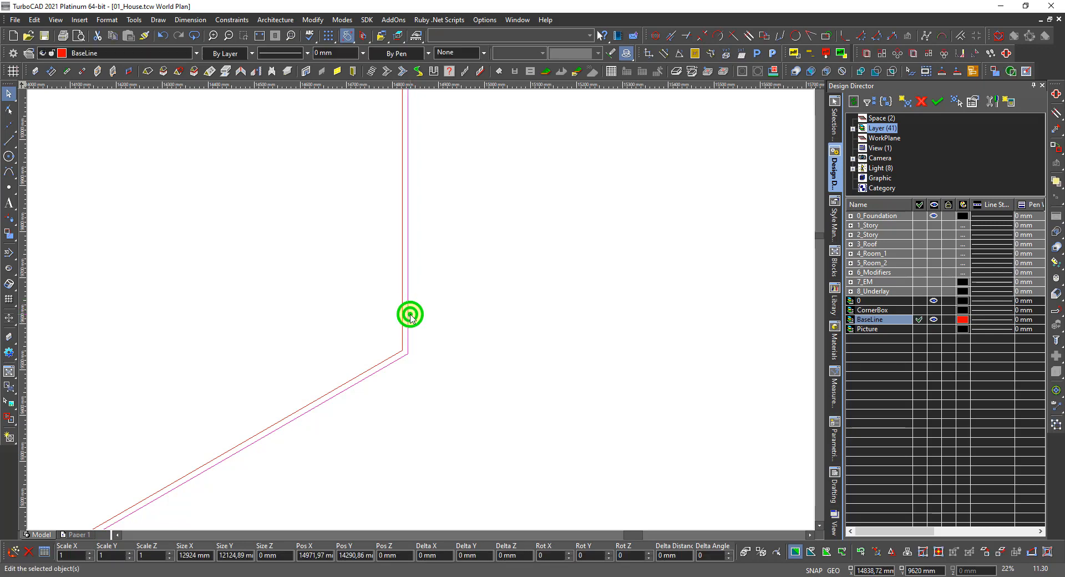
key(Delete)
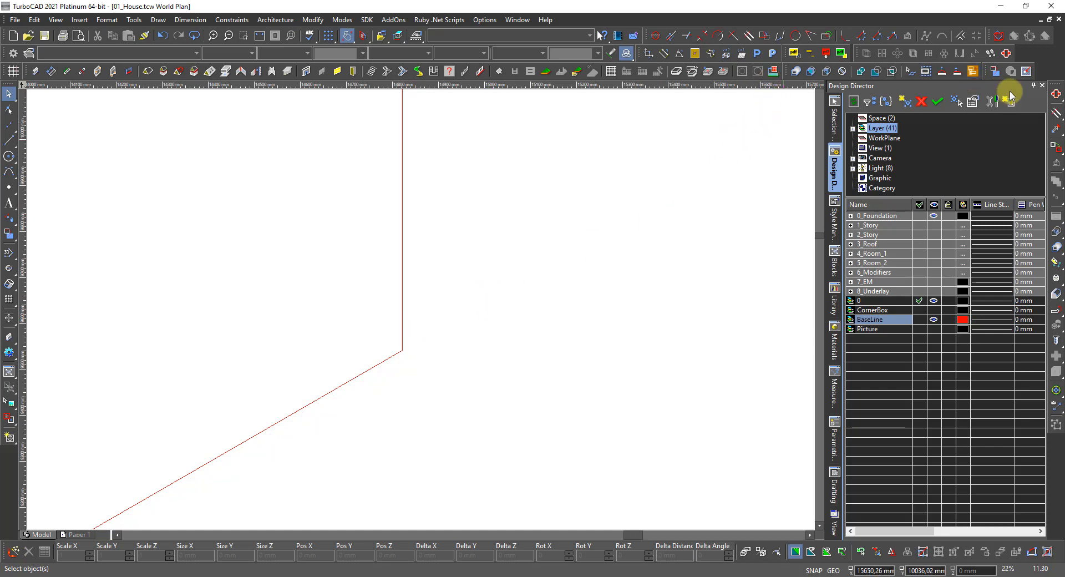
- Offset the base outline outward by 54 mm
click(1004, 52)
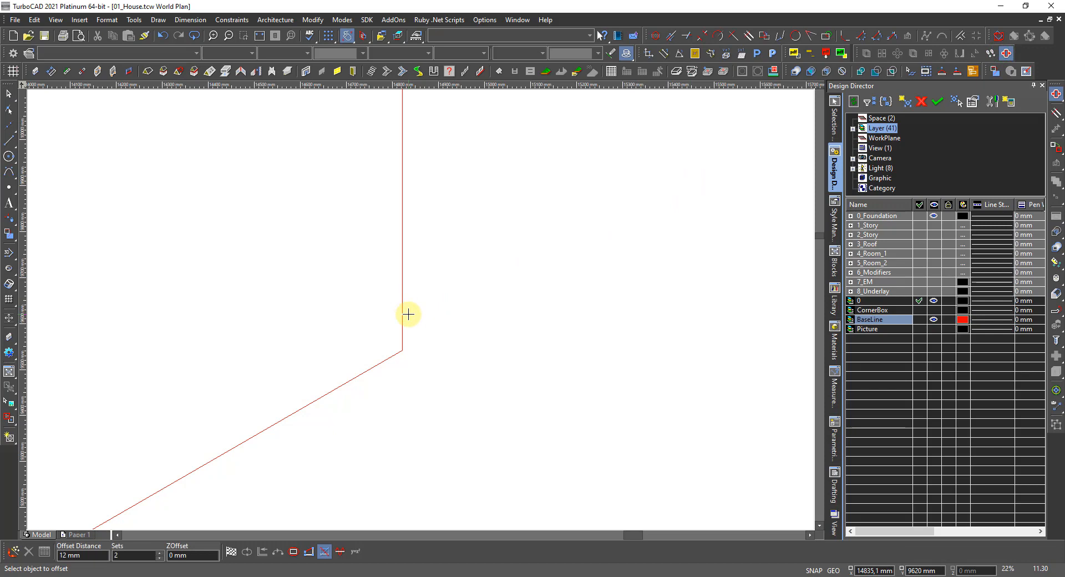
text(54)
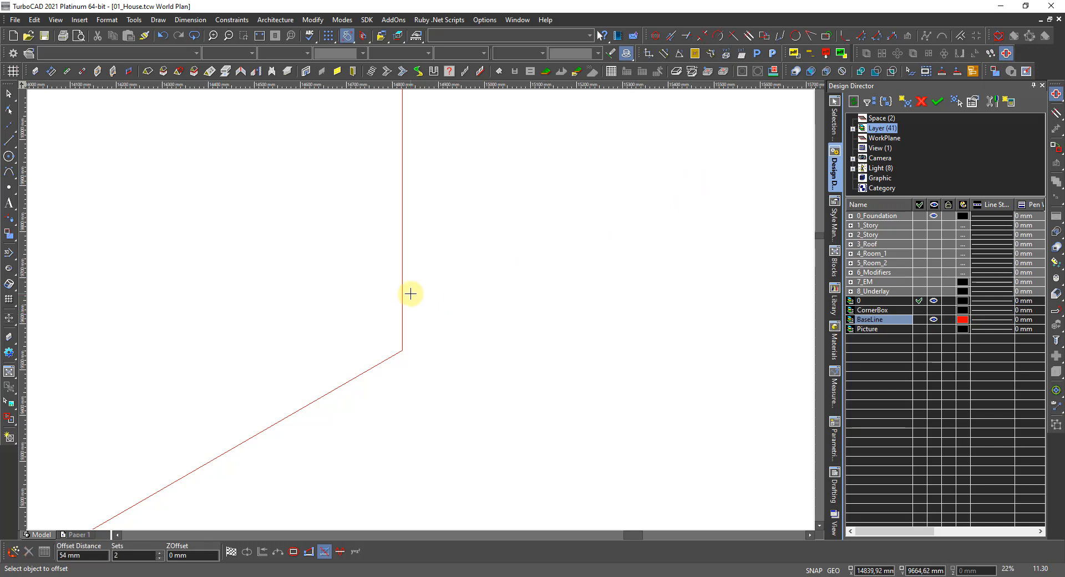
click(402, 296)
click(426, 296)
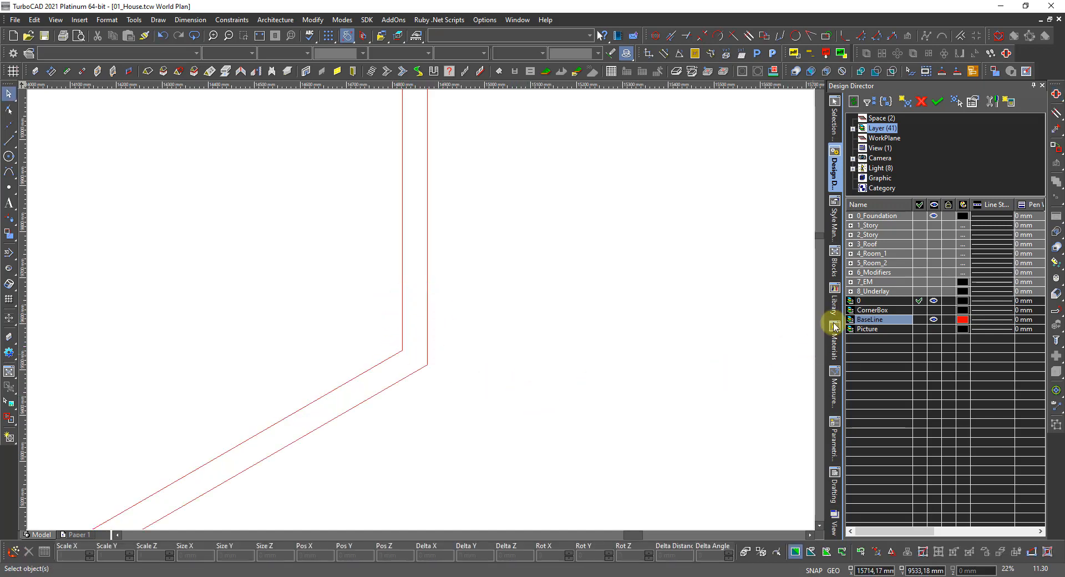
- Create a black layer named BOA and assign the outer offset outline to it
click(904, 101)
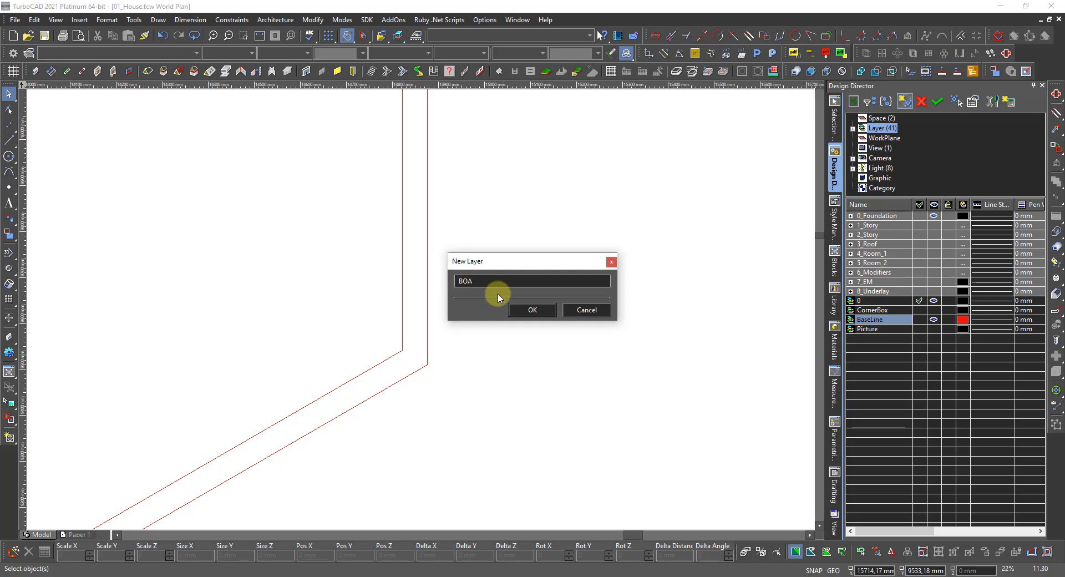
click(531, 310)
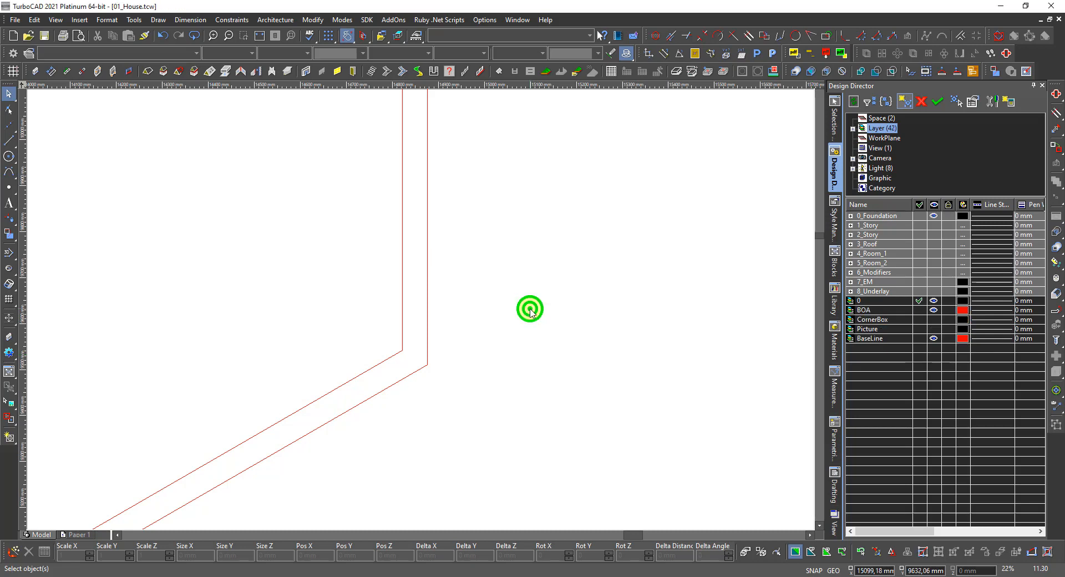
click(419, 371)
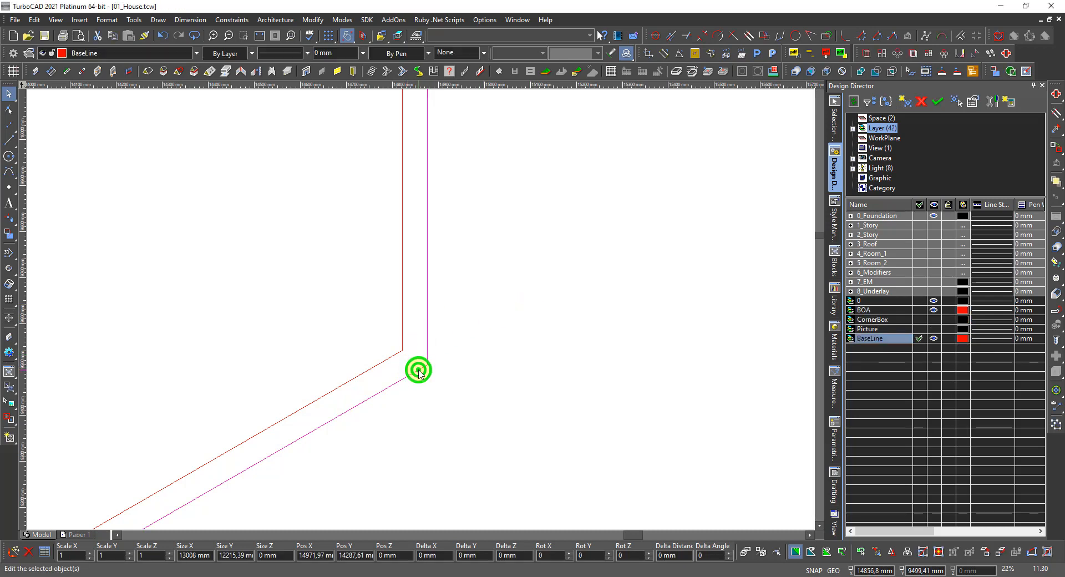
click(923, 310)
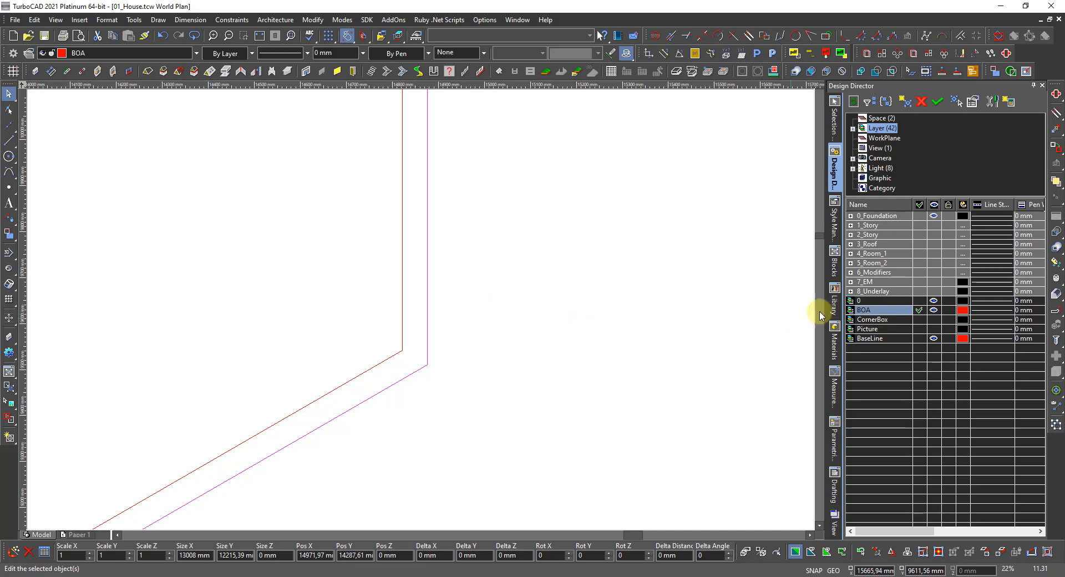
click(962, 310)
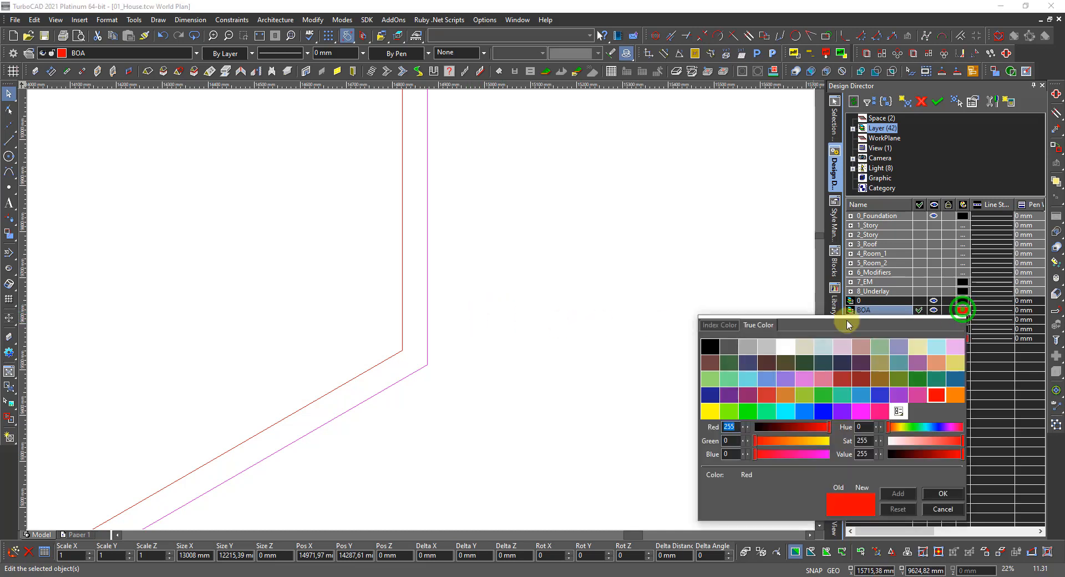
click(709, 348)
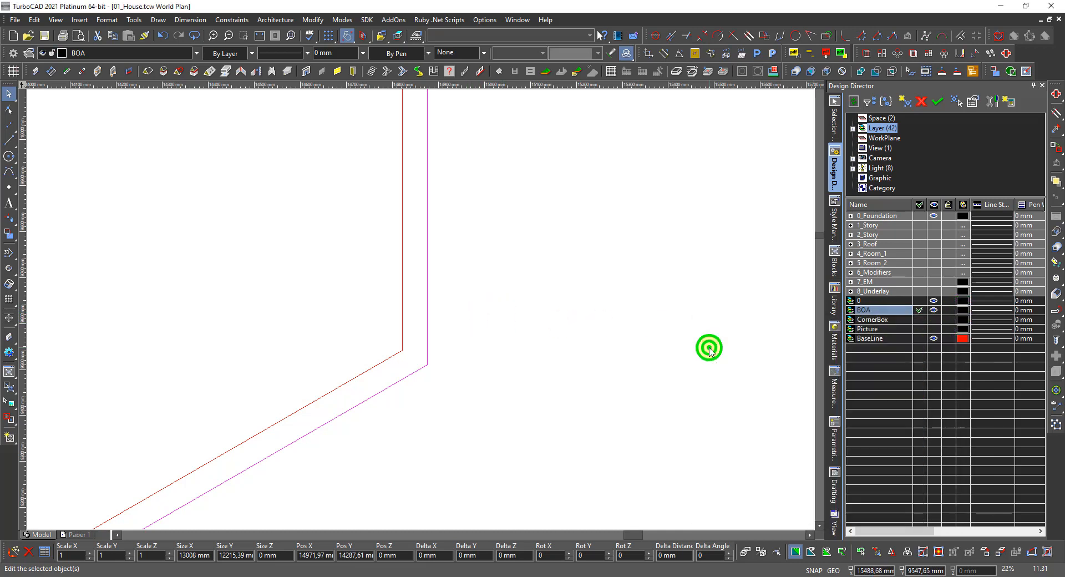
- Move the BOA outline off the house plan into empty space at about X -14,416 mm, Y 43,717 mm, and deselect it
scroll(421, 313, down, 10)
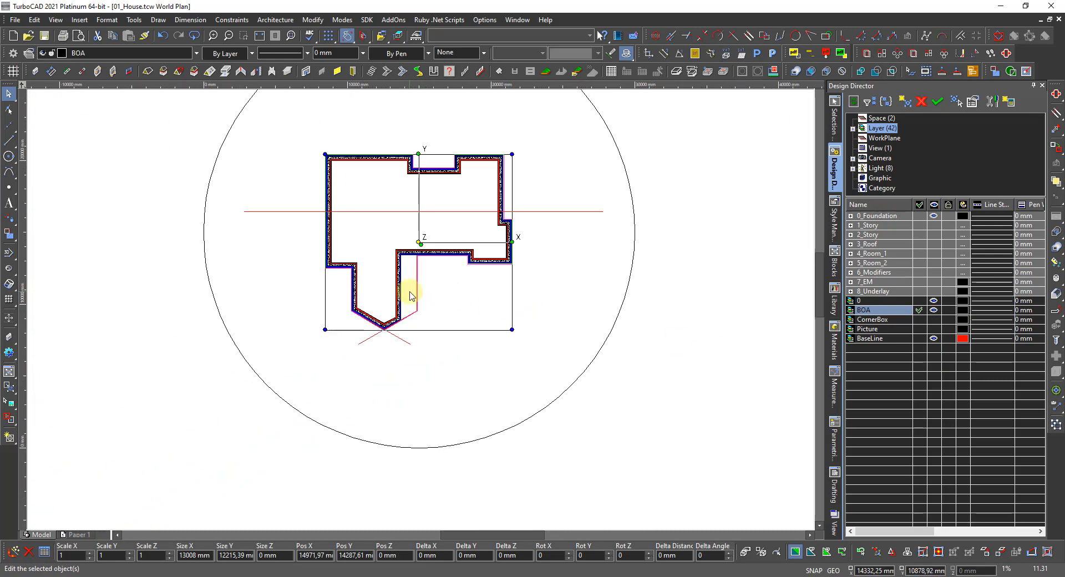
click(418, 244)
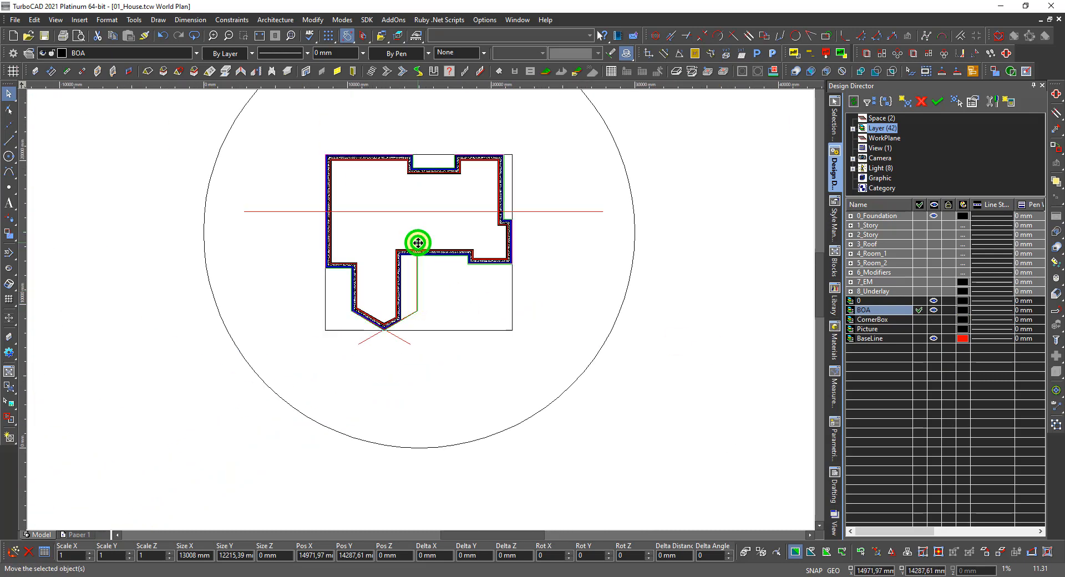
scroll(418, 310, down, 5)
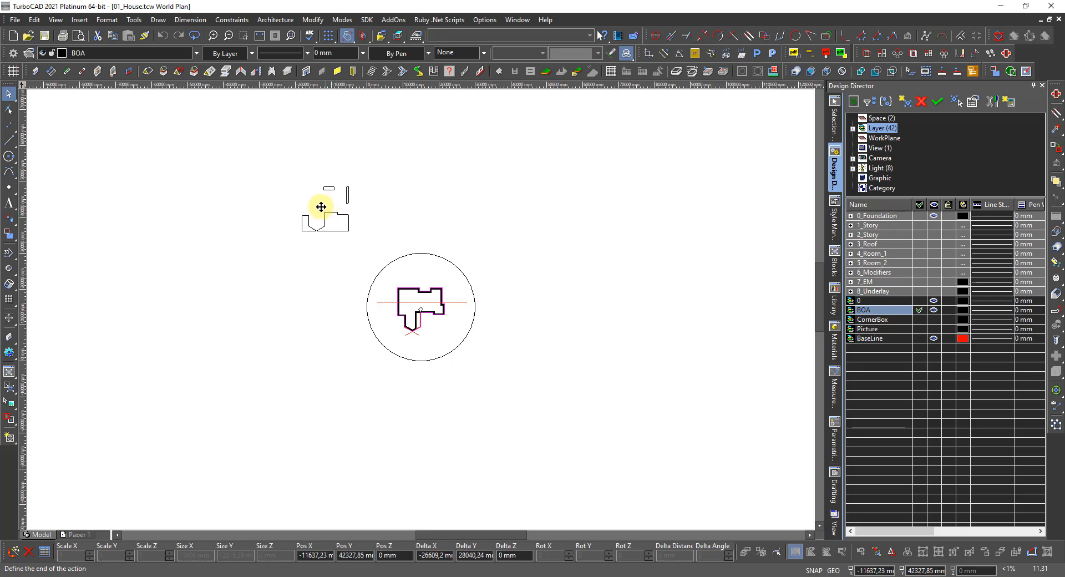
click(312, 205)
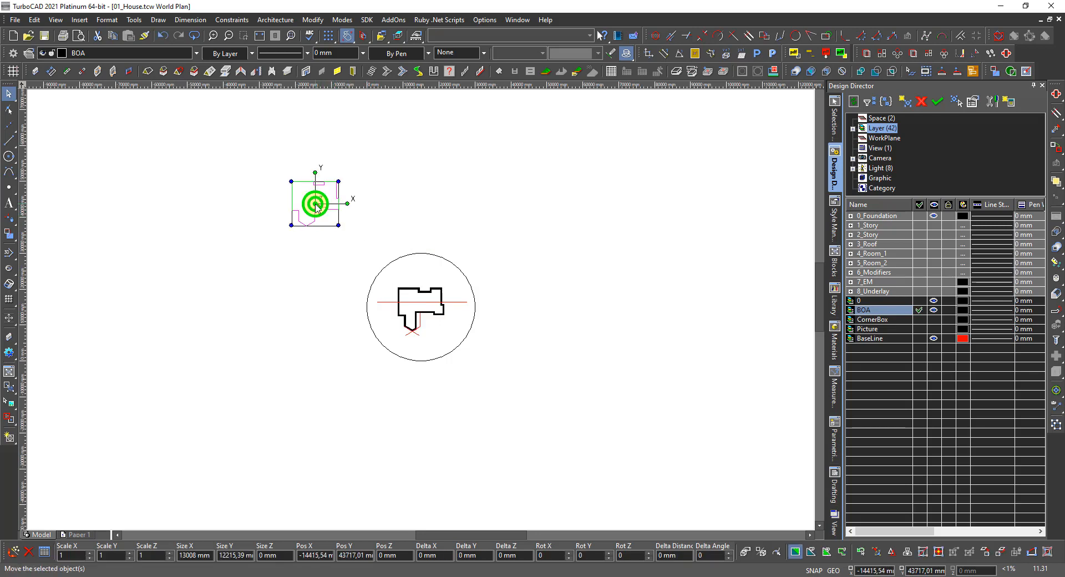
click(295, 261)
- Draw a rectangle about 2,808 mm wide and 1200 mm high from the lower-left corner of the notch in the BOA outline's upper edge
scroll(309, 202, up, 3)
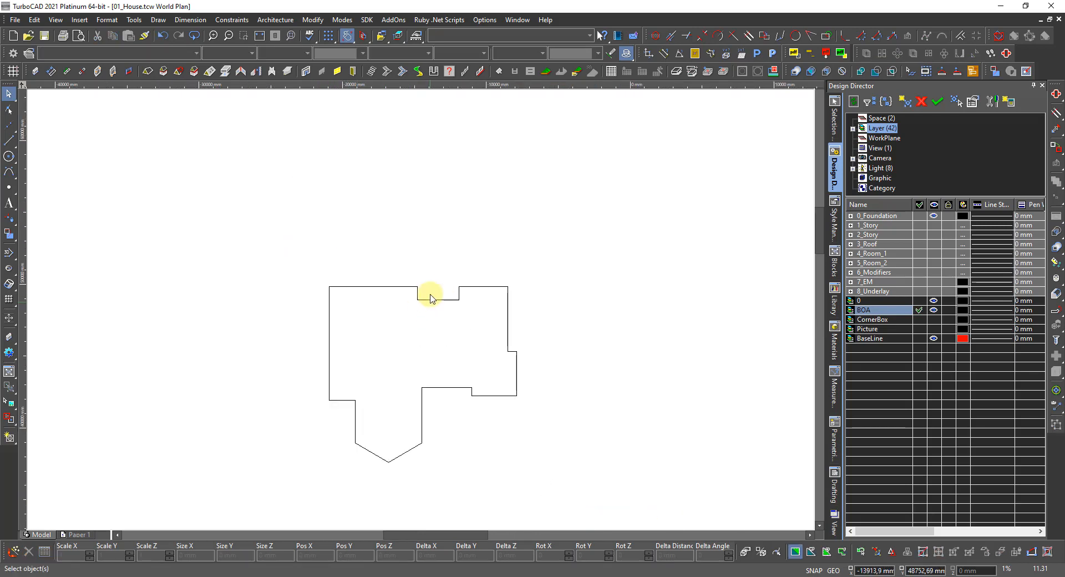
scroll(423, 289, up, 3)
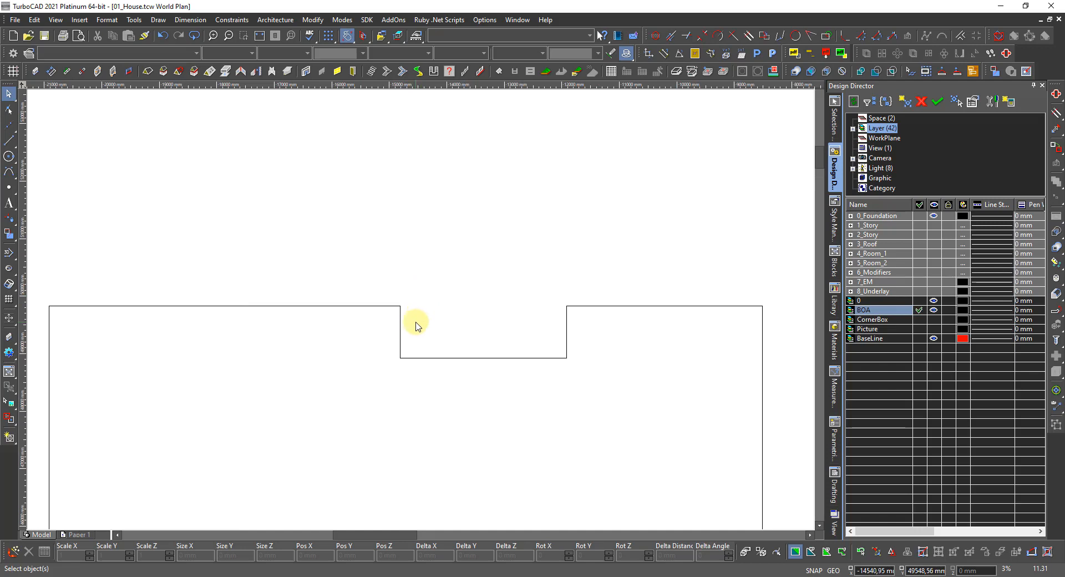
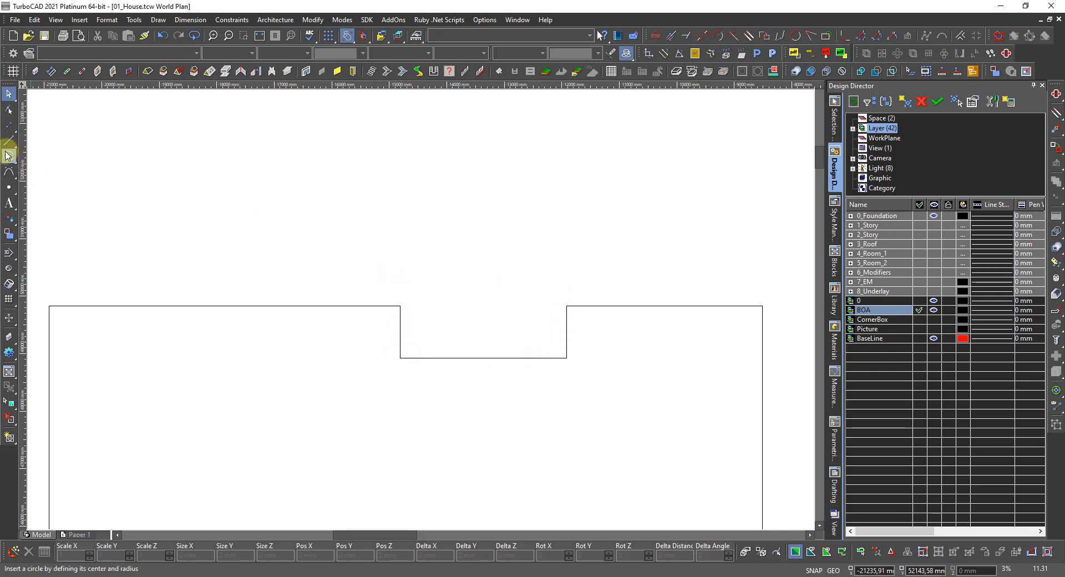
click(8, 143)
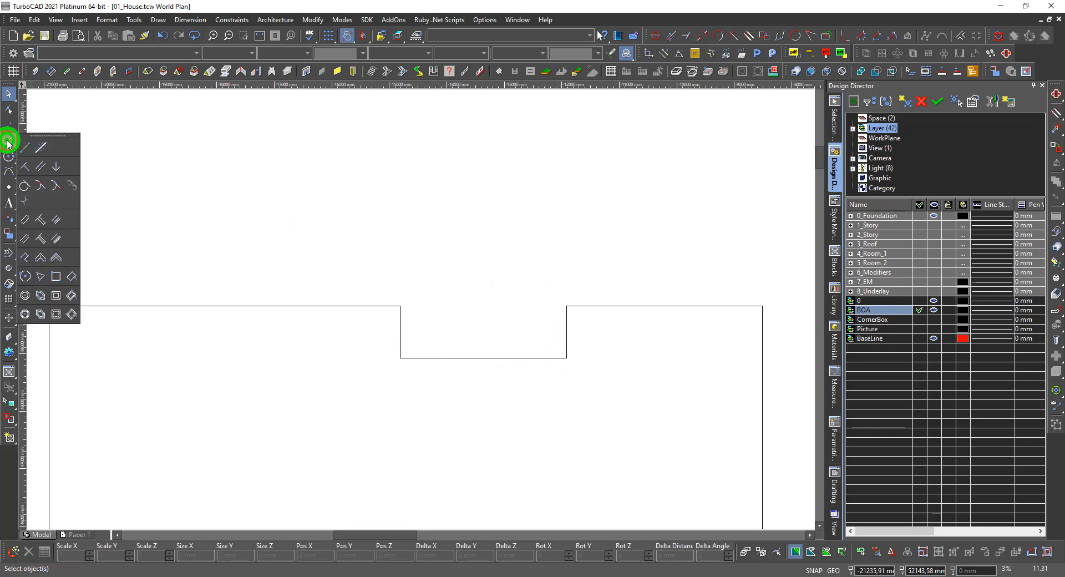
click(55, 275)
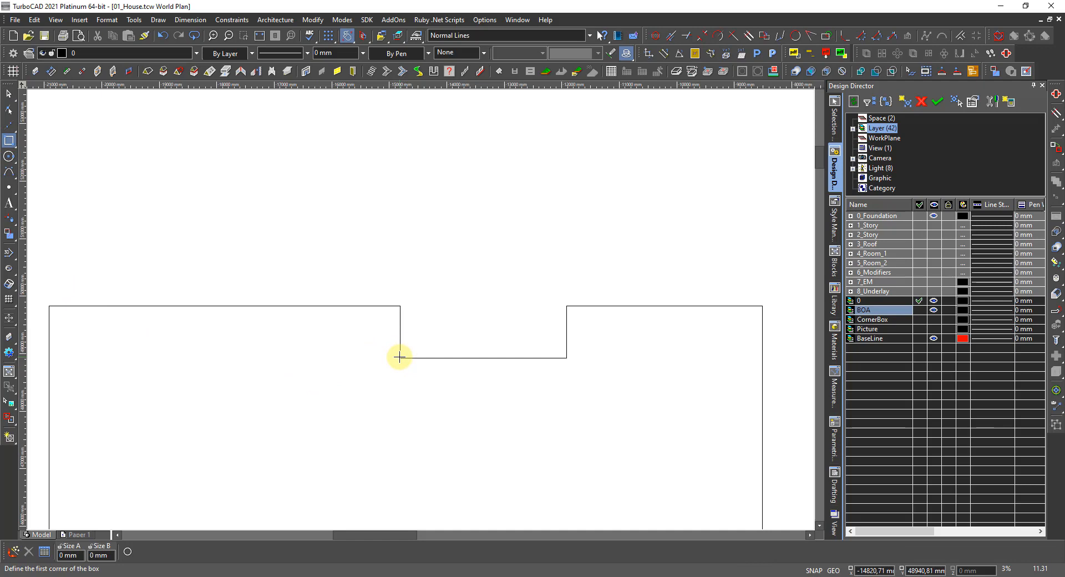
click(400, 357)
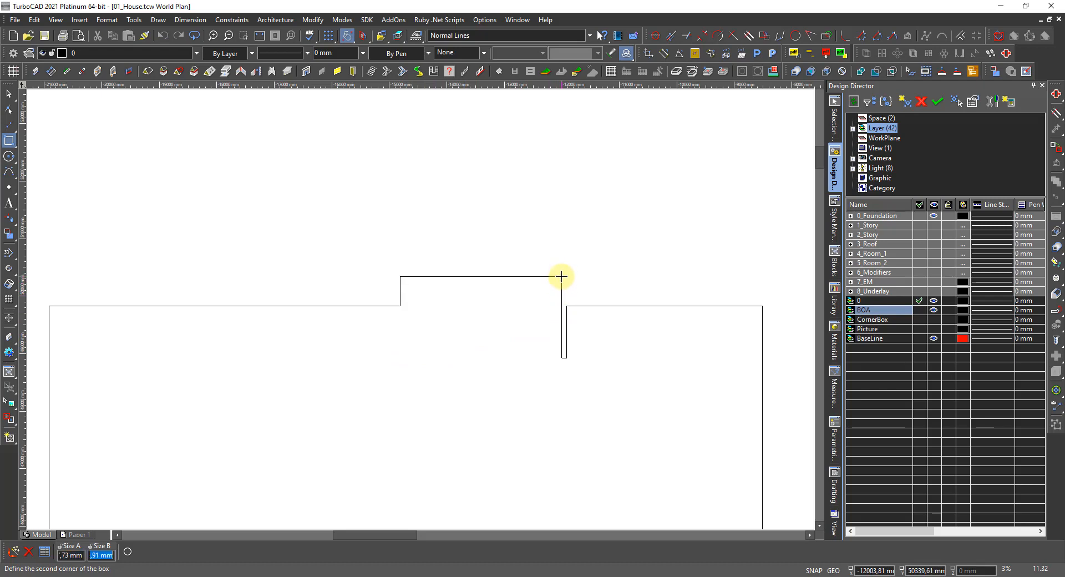
text(1200)
key(Return)
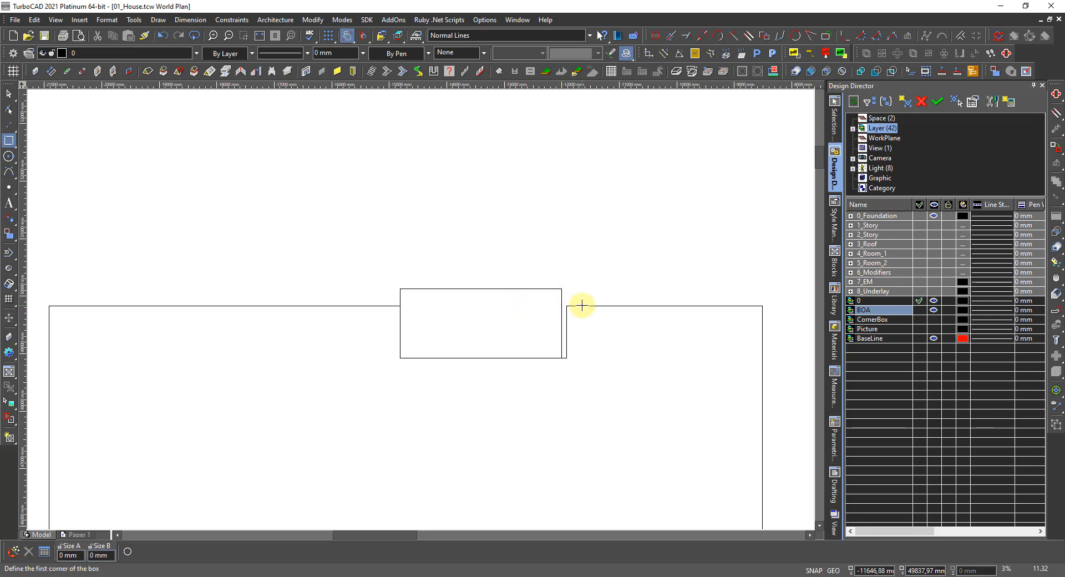
key(space)
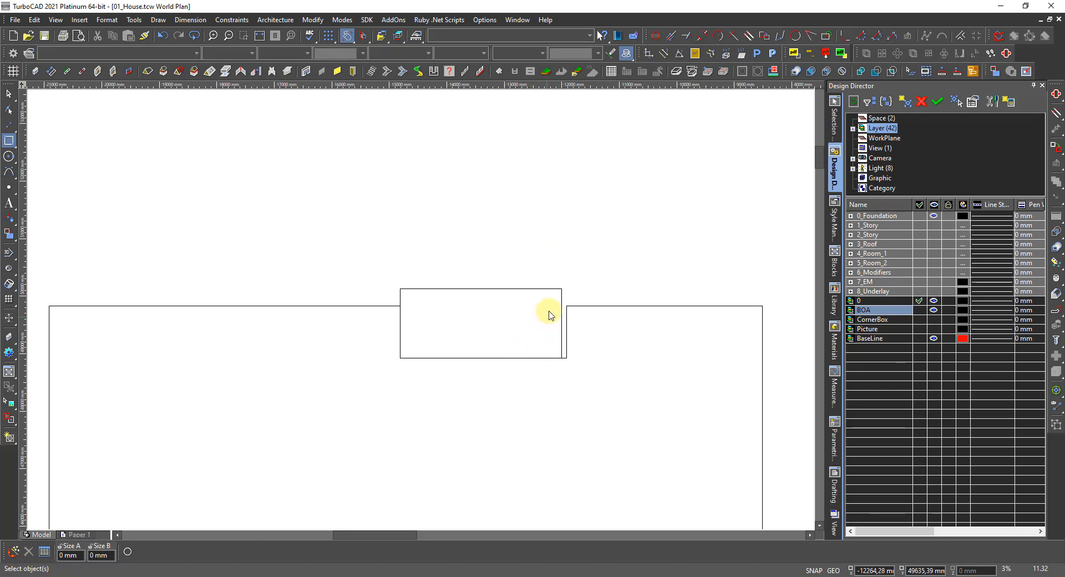
- Stretch the rectangle's right edge to the notch's right side, making it 2892 mm wide
scroll(561, 306, up, 1)
click(418, 325)
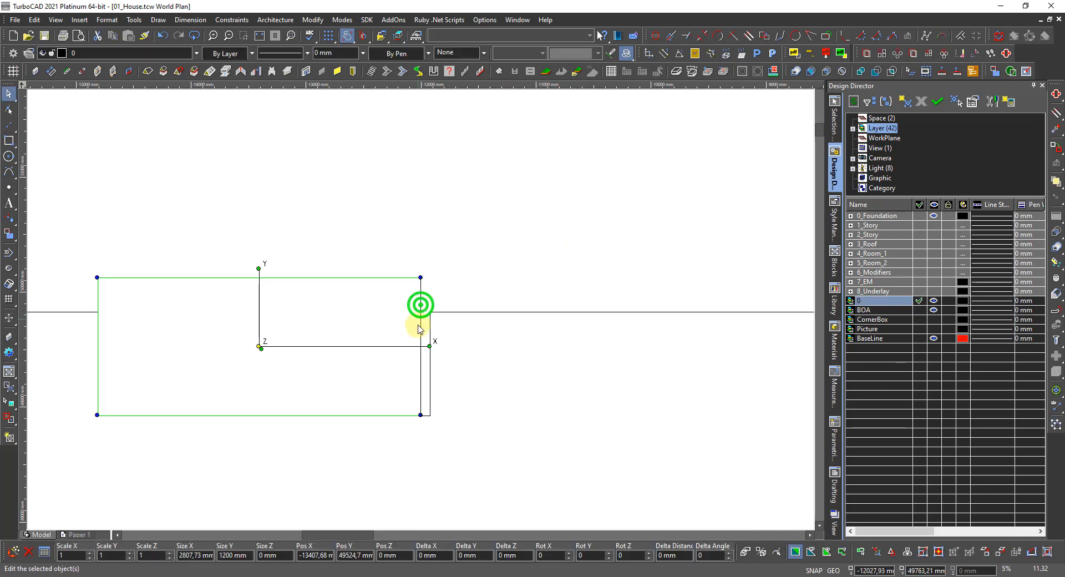
click(420, 324)
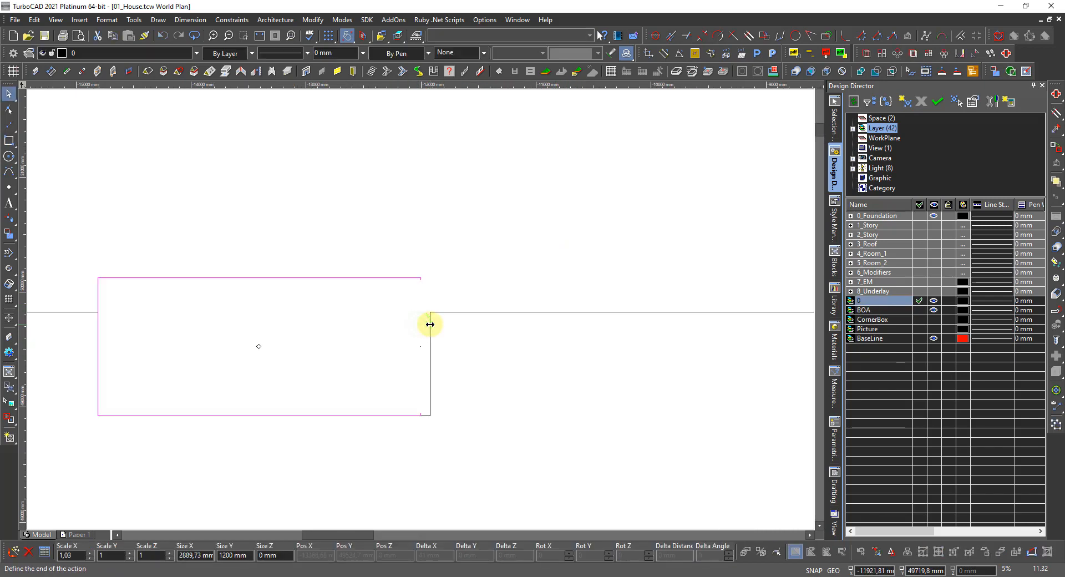
click(430, 324)
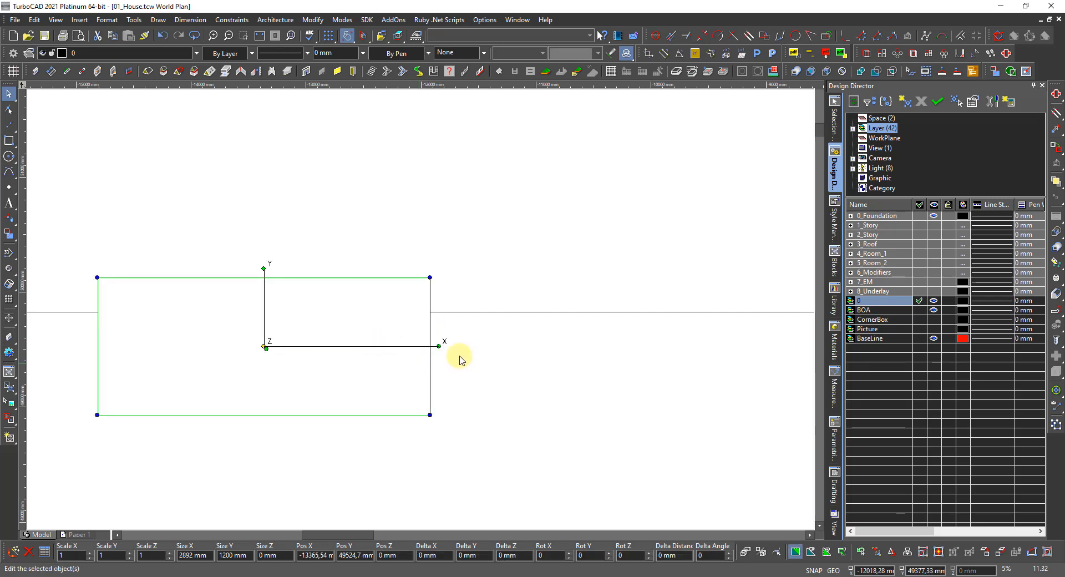
- Deselect the rectangle and examine how it sits in the BOA outline's notch and how the outline's lower corners run
click(455, 384)
scroll(360, 367, down, 2)
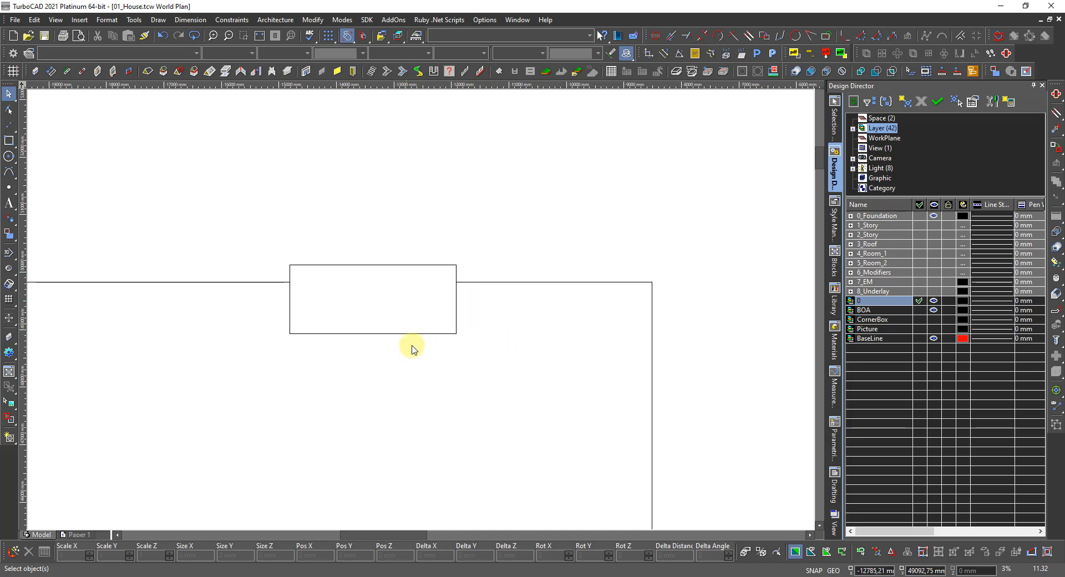
scroll(496, 345, down, 3)
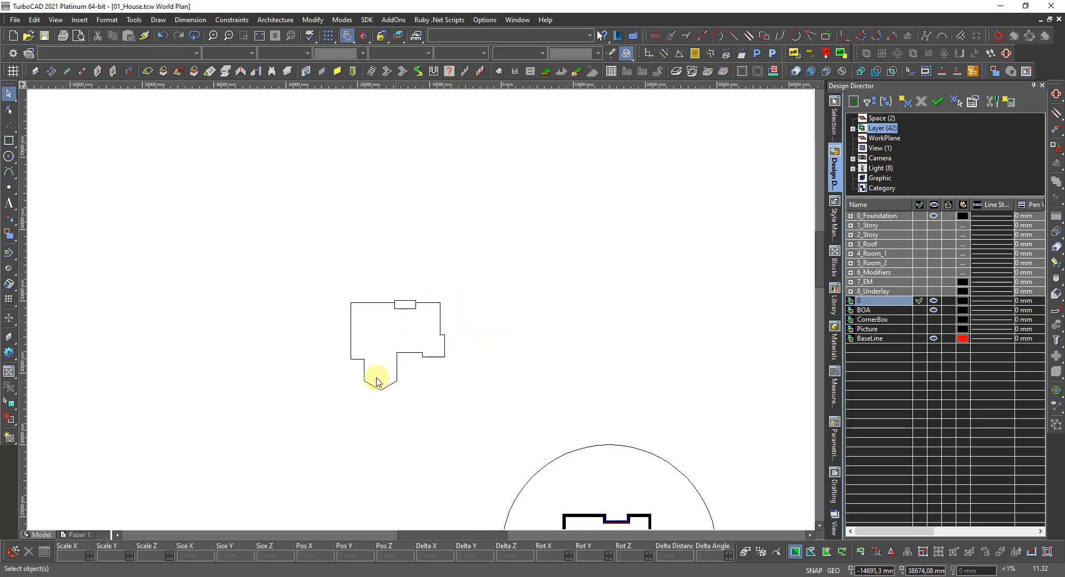
scroll(414, 327, up, 2)
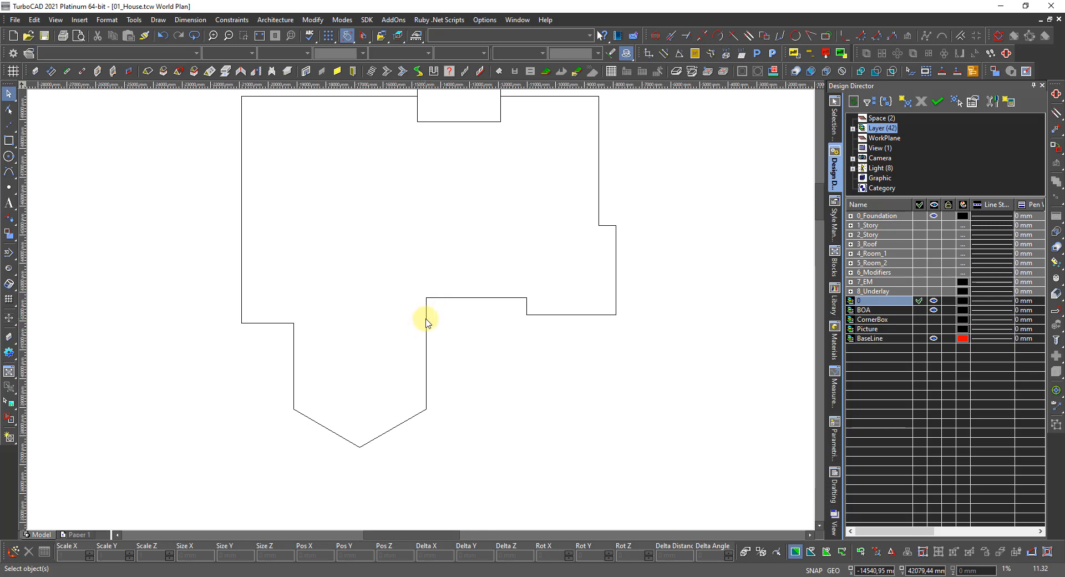
scroll(426, 323, up, 2)
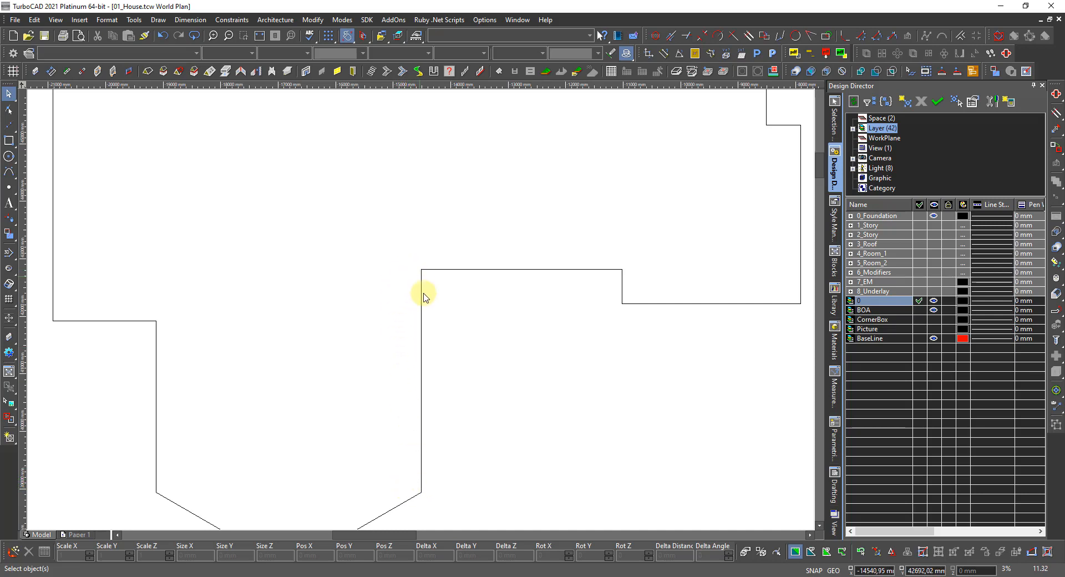
scroll(413, 333, down, 3)
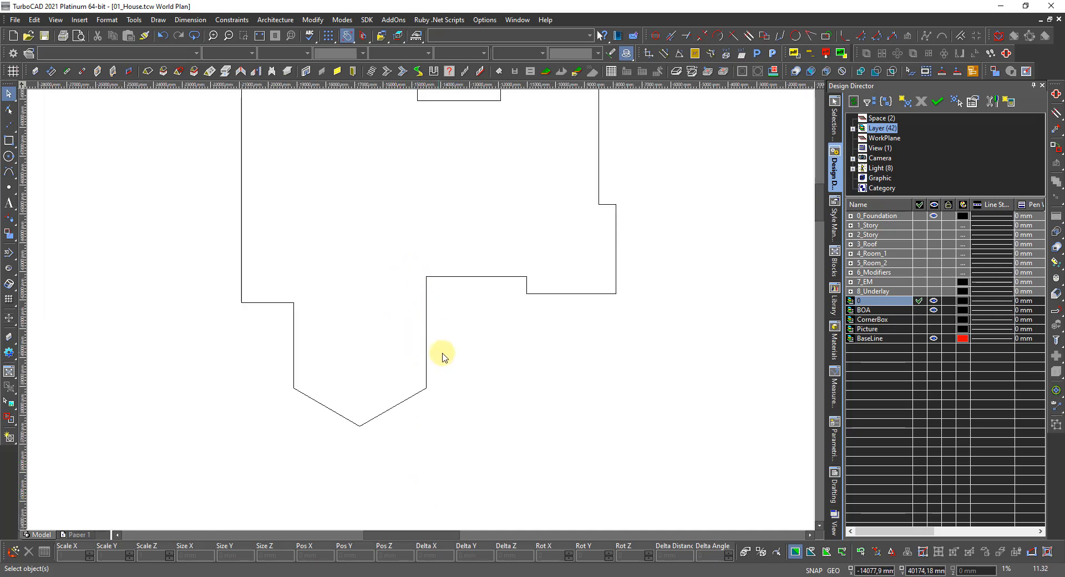
scroll(443, 358, down, 3)
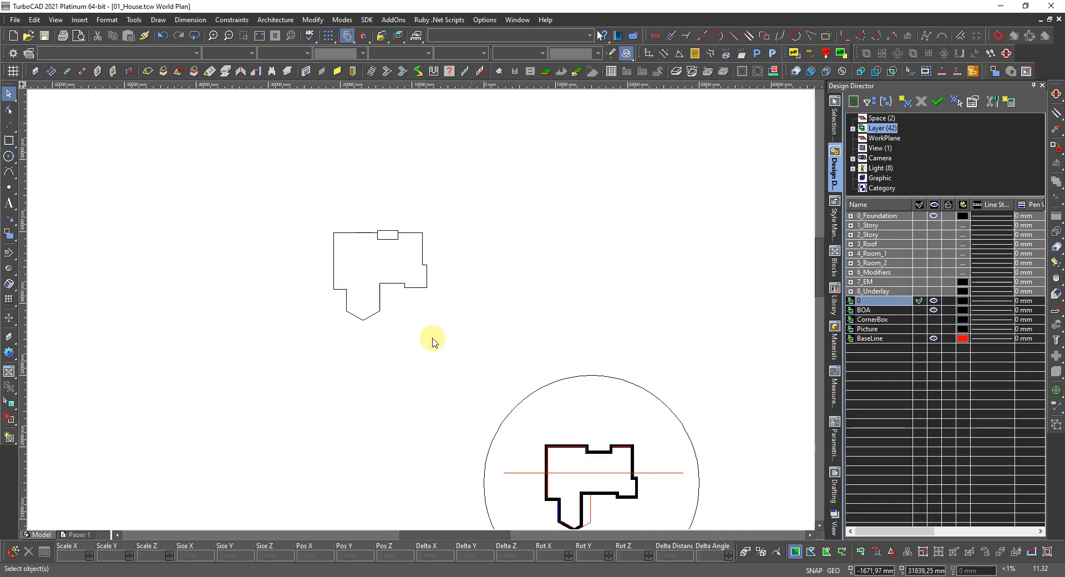
scroll(397, 260, up, 3)
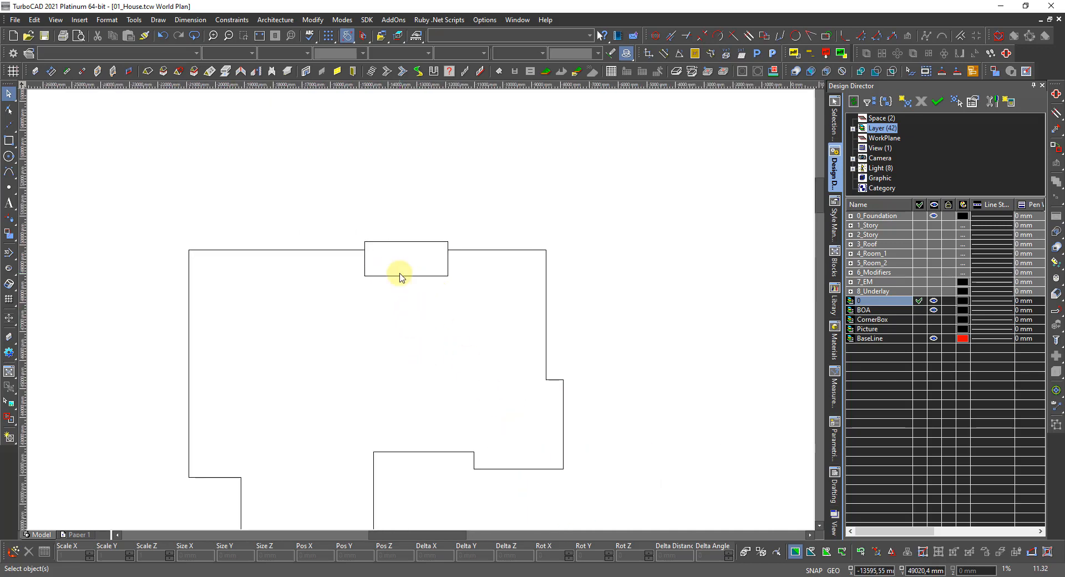
- Assign the notch rectangle to the BOA layer and make that layer active
click(405, 241)
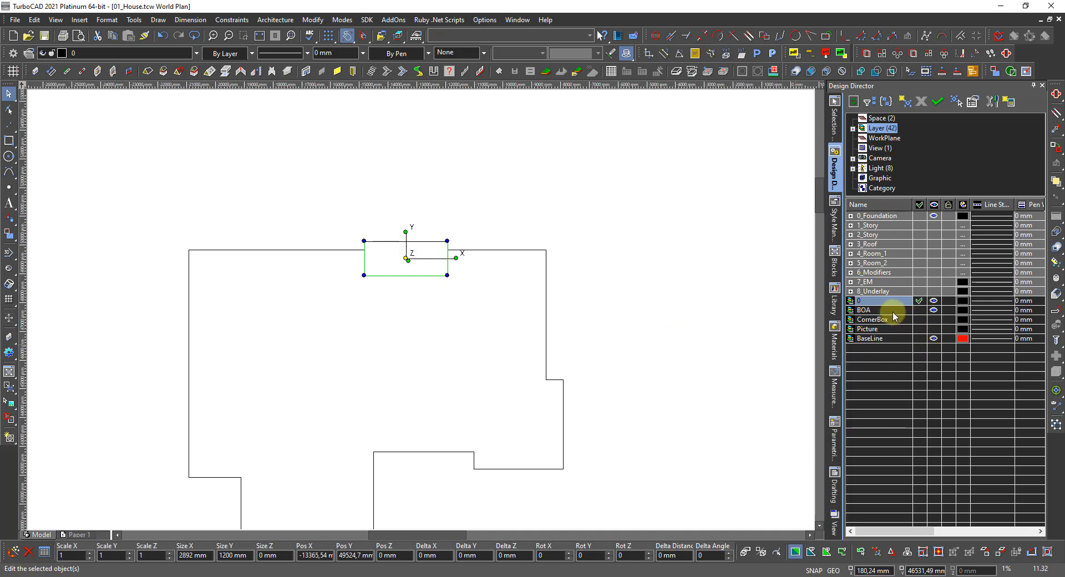
click(918, 311)
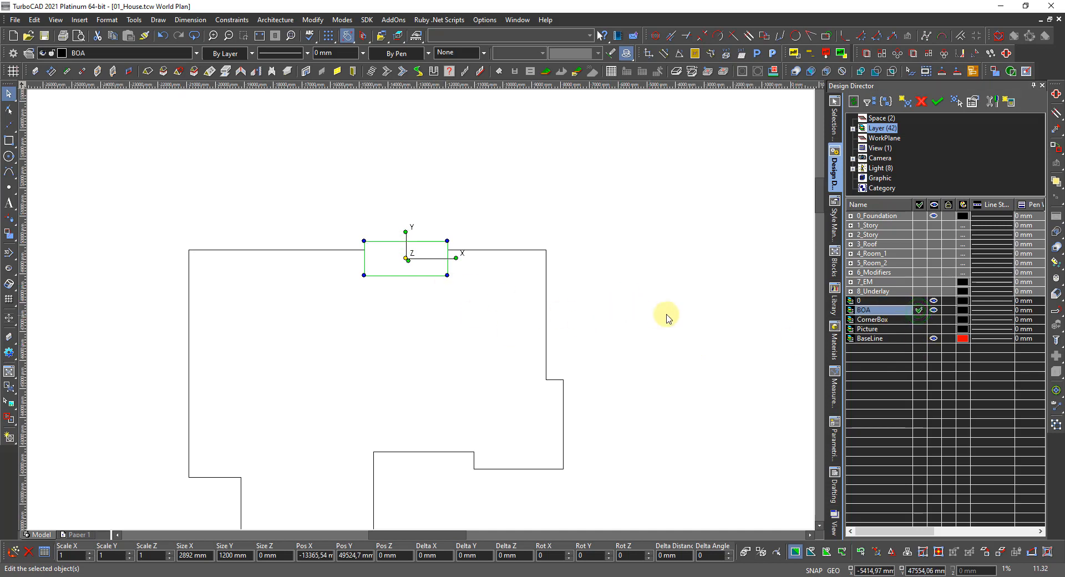
click(724, 331)
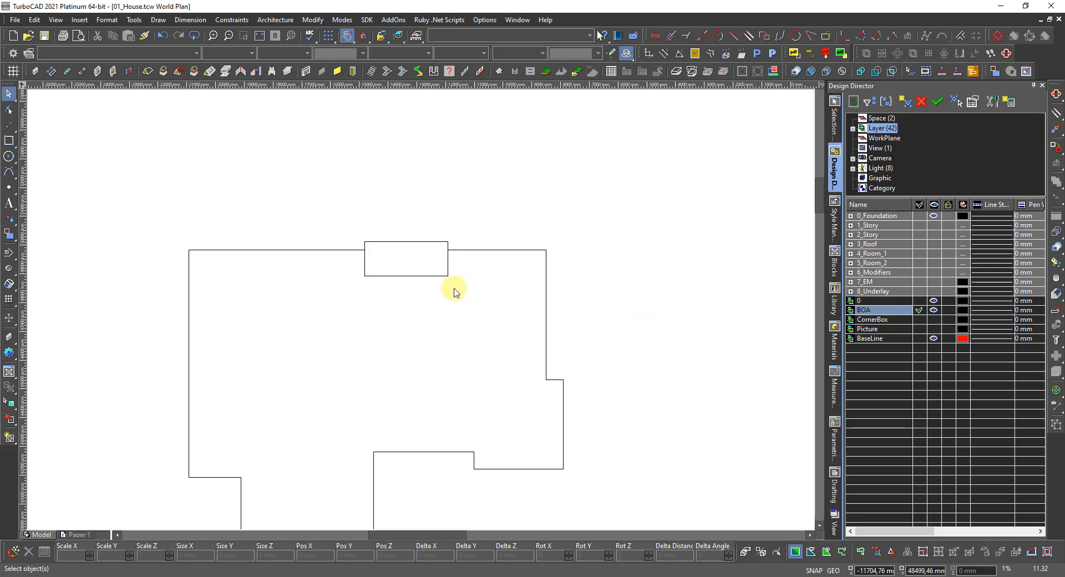
- Select the notch rectangle together with the BOA outline and give both a Solid brush pattern
scroll(418, 309, down, 2)
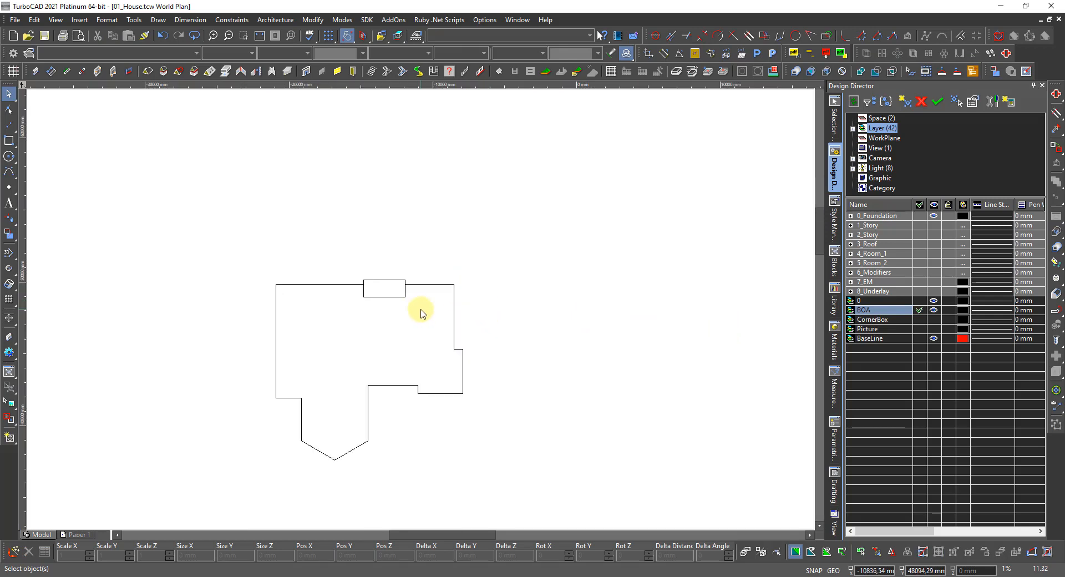
scroll(418, 318, up, 2)
click(417, 308)
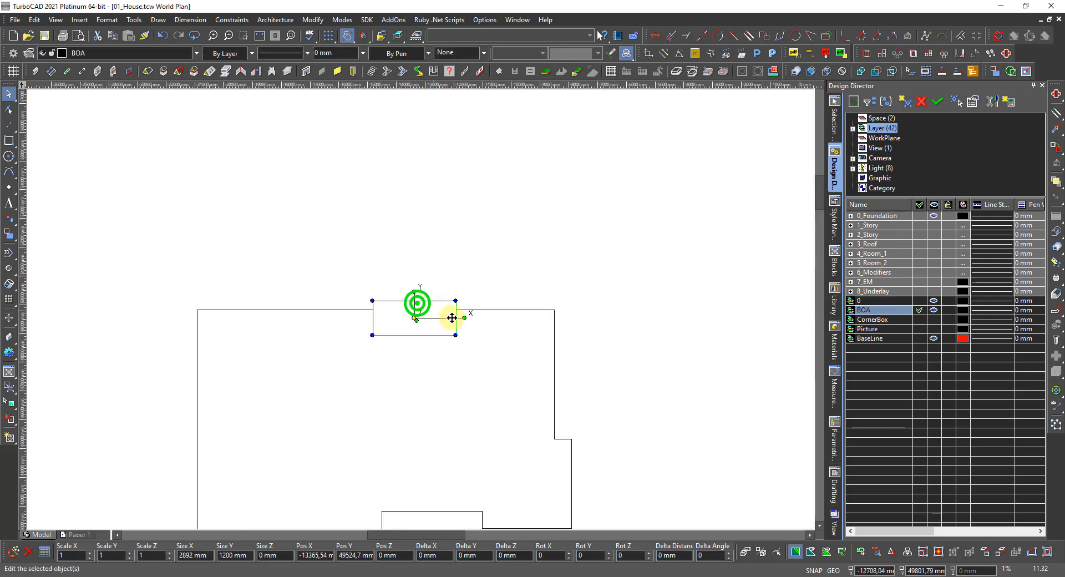
click(499, 310)
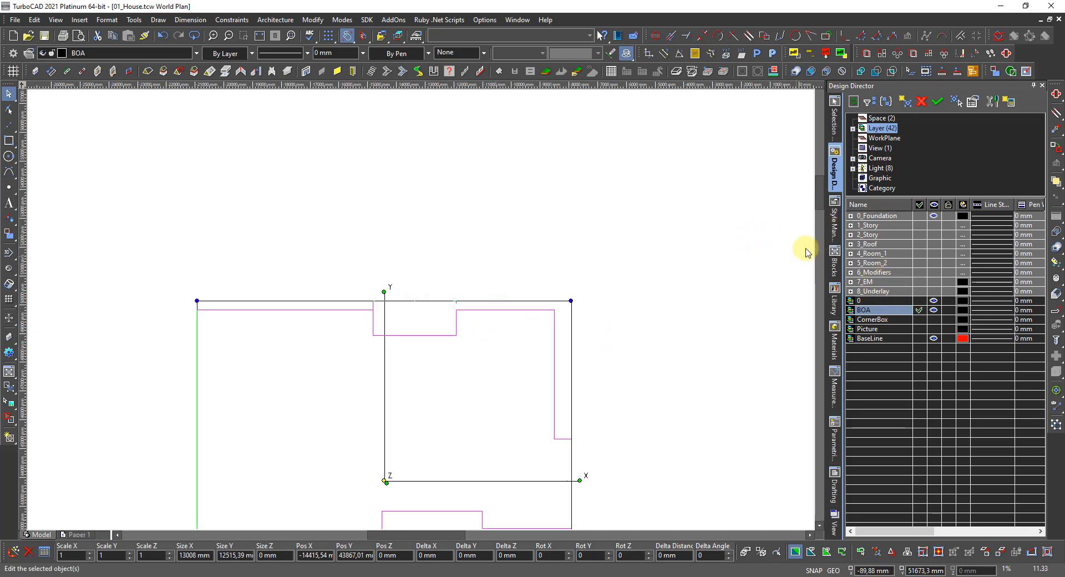
click(835, 114)
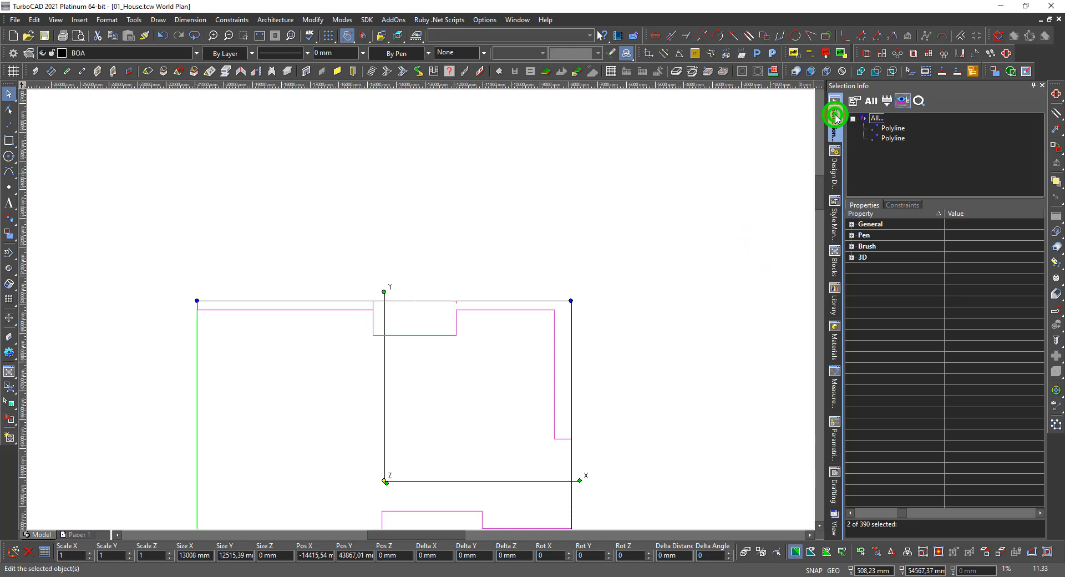
click(852, 247)
click(981, 257)
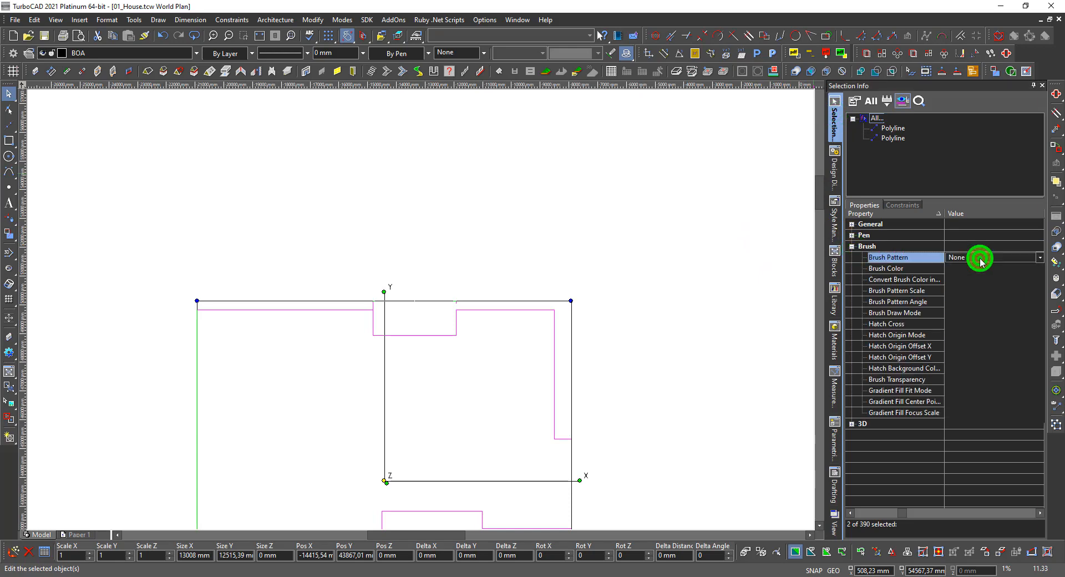
scroll(1039, 404, up, 10)
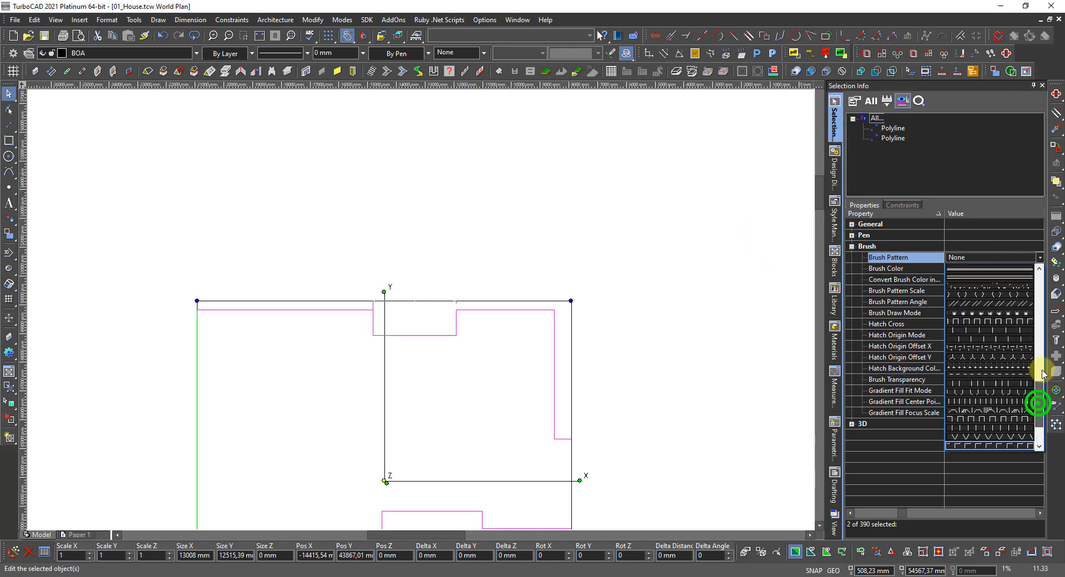
click(1010, 268)
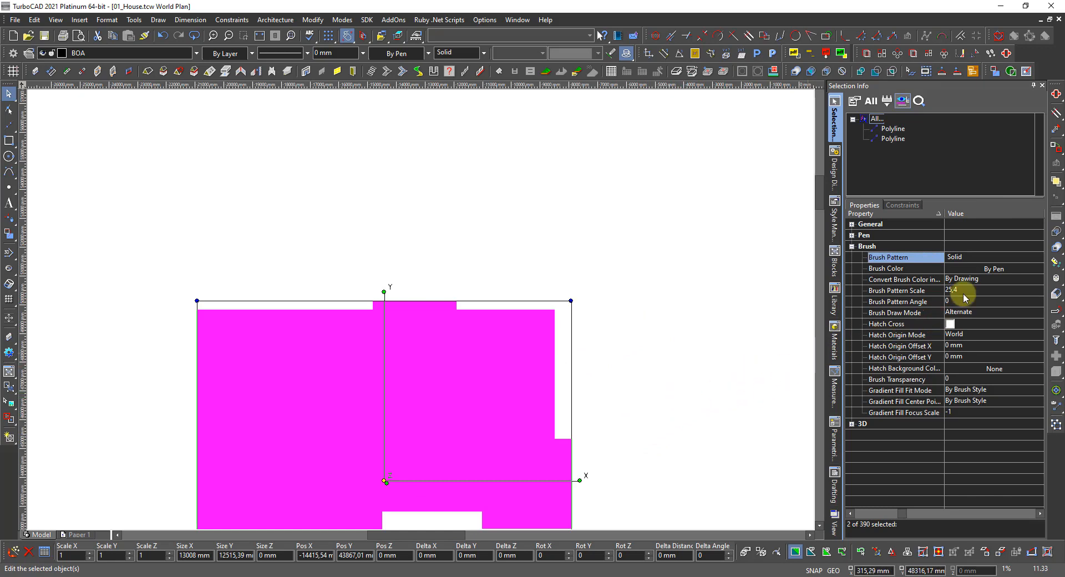
- Set the brush color of the BOA outline and notch rectangle to Coral and deselect them
click(972, 268)
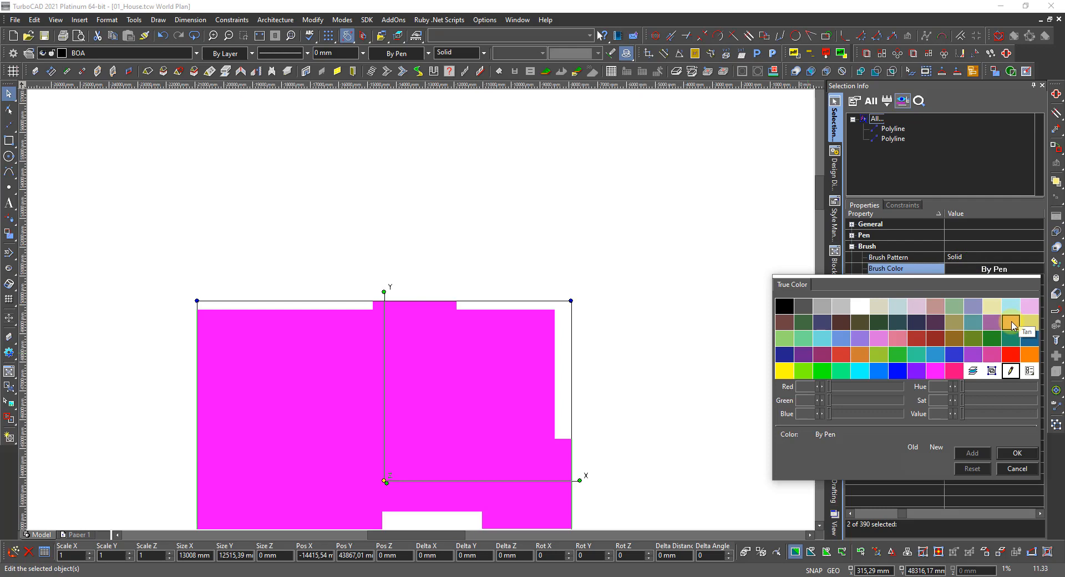
click(1030, 358)
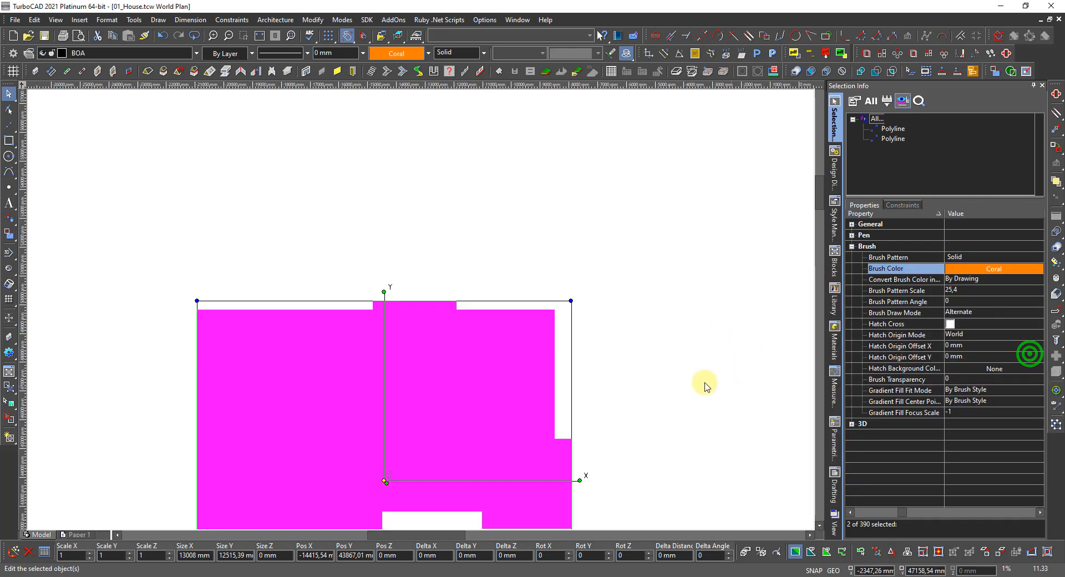
click(719, 390)
scroll(643, 411, down, 1)
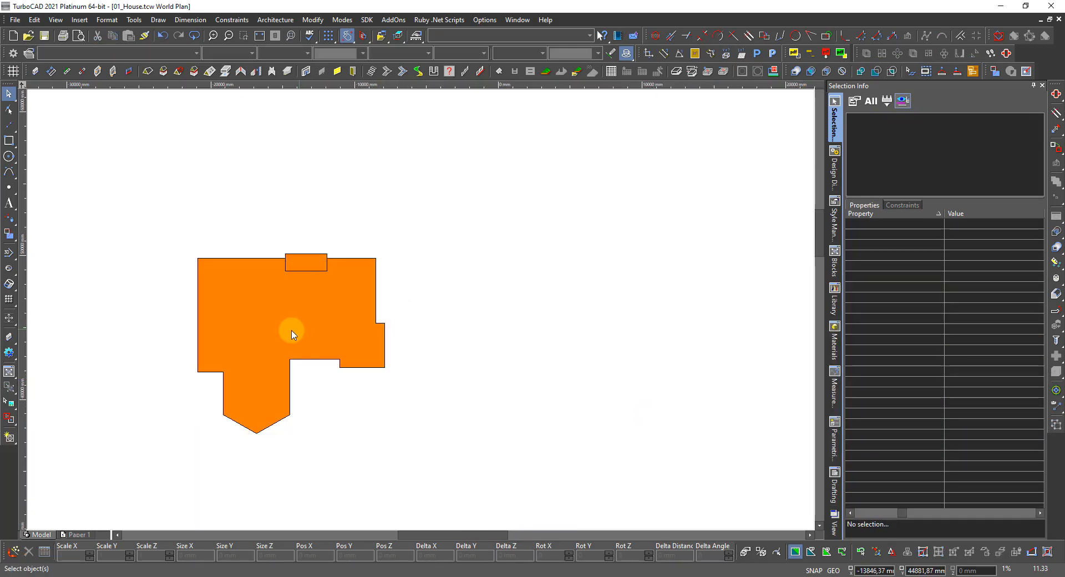
- Attach the Areas property set to both the BOA outline and the notch rectangle
scroll(268, 328, up, 1)
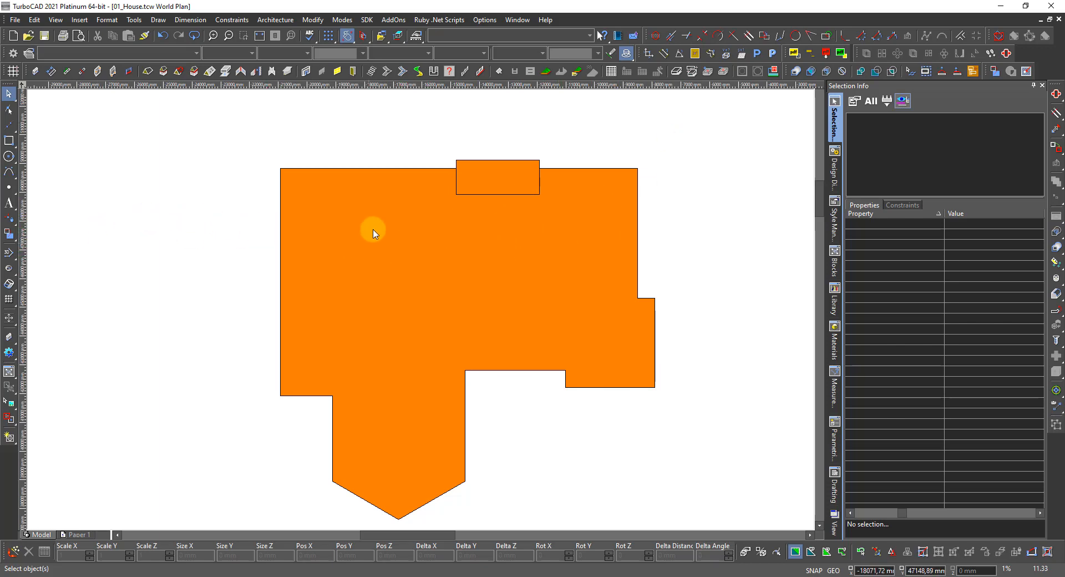
click(486, 254)
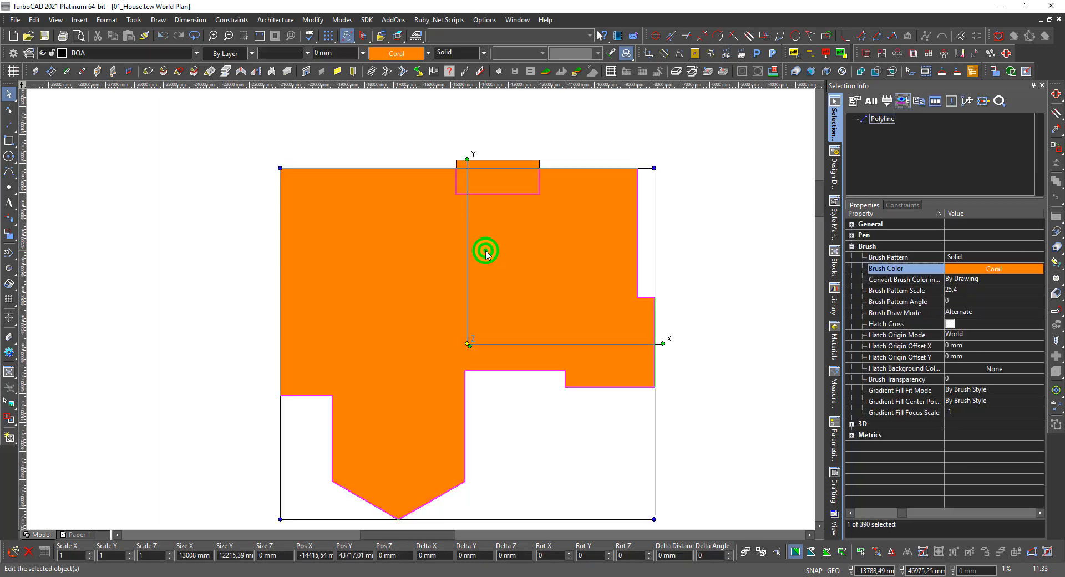
shift+click(494, 168)
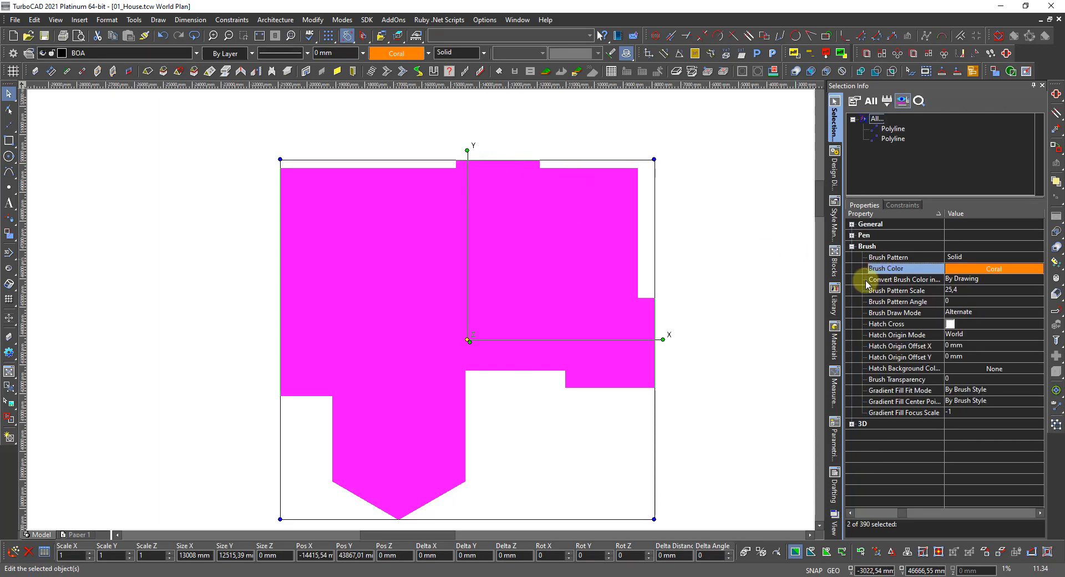
click(834, 169)
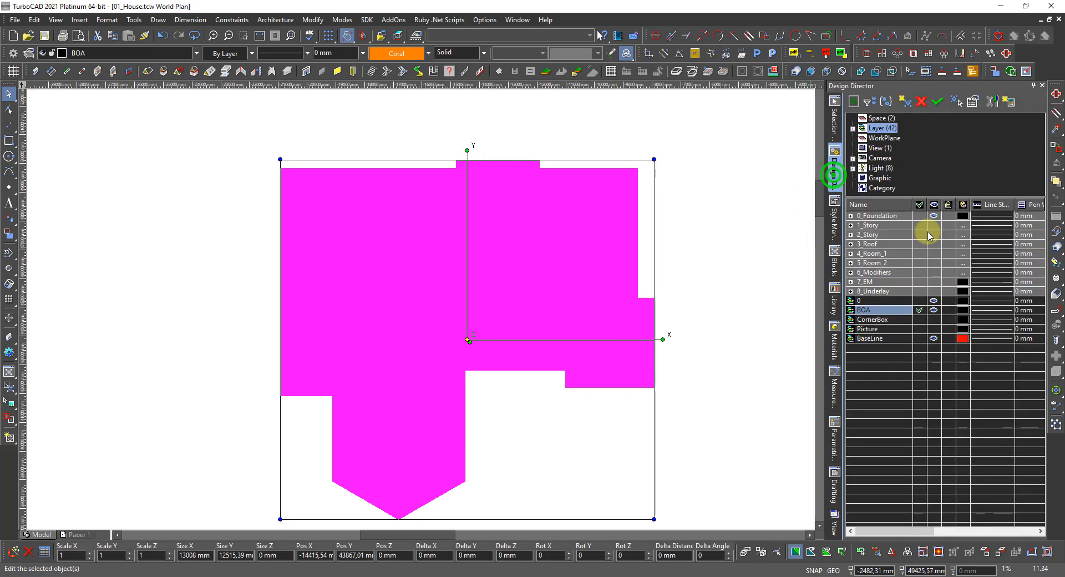
click(835, 117)
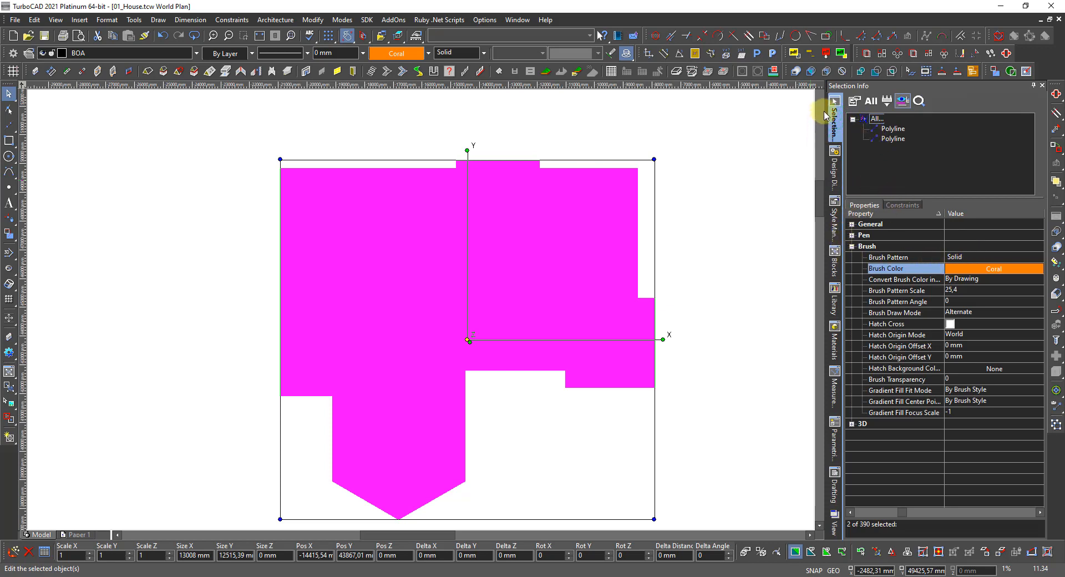
click(853, 119)
click(852, 224)
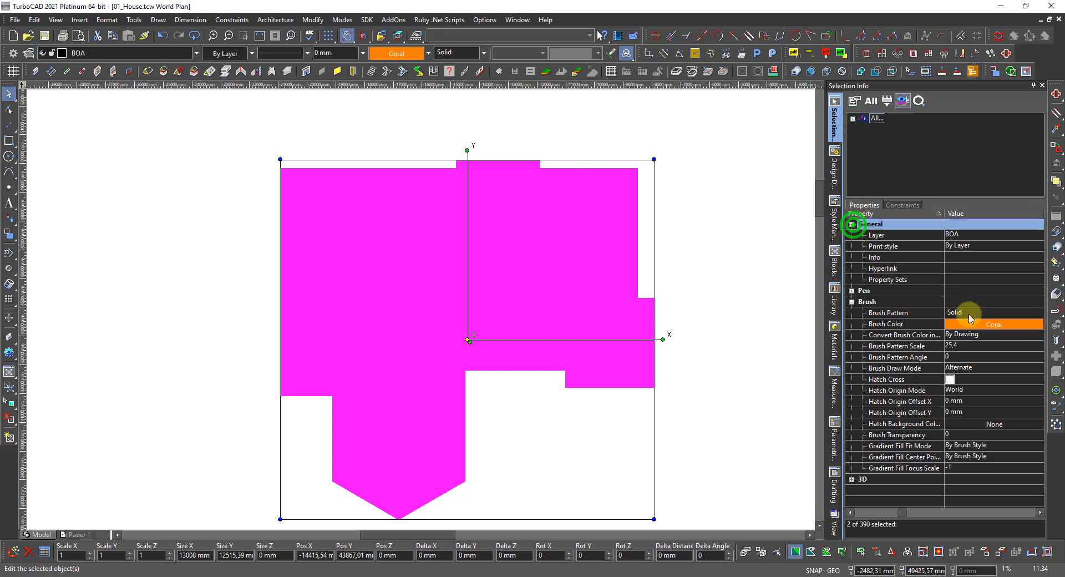
double_click(955, 281)
click(484, 239)
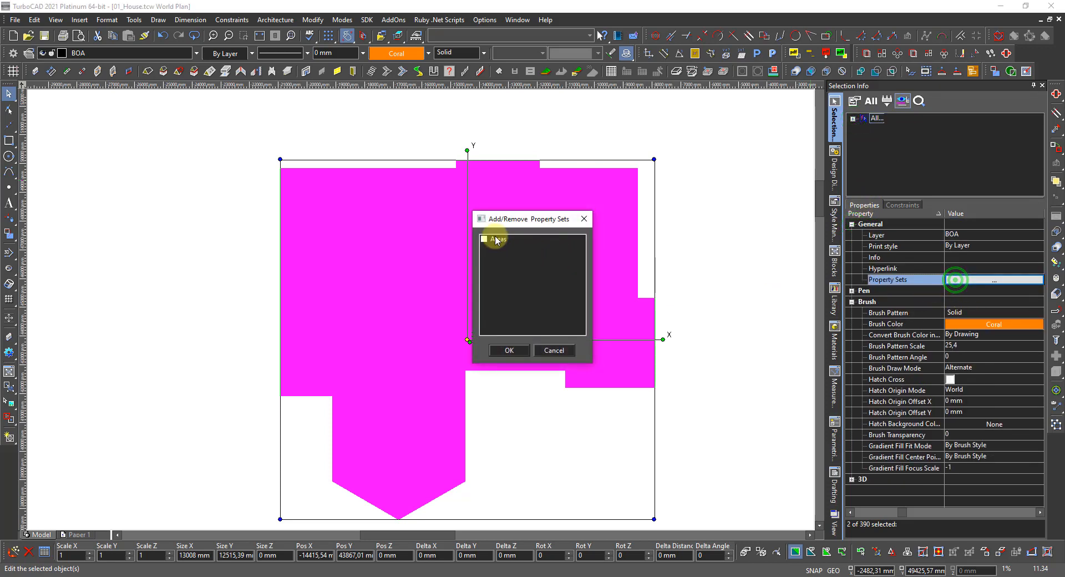
click(508, 349)
click(731, 266)
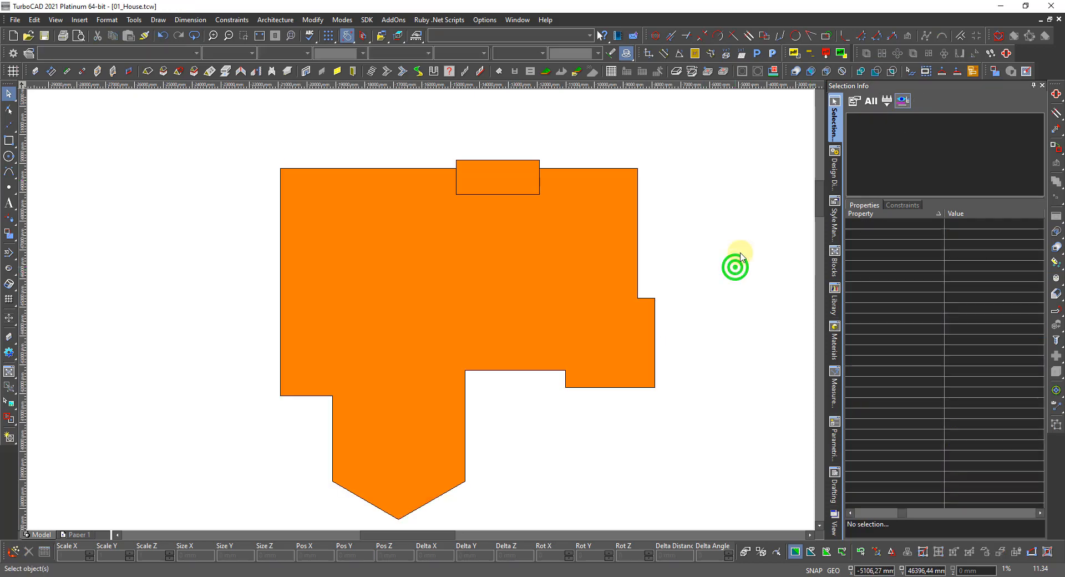
- Place a Normal Entity Marker inside the main BOA outline and another inside the notch rectangle, and check both labels
click(773, 71)
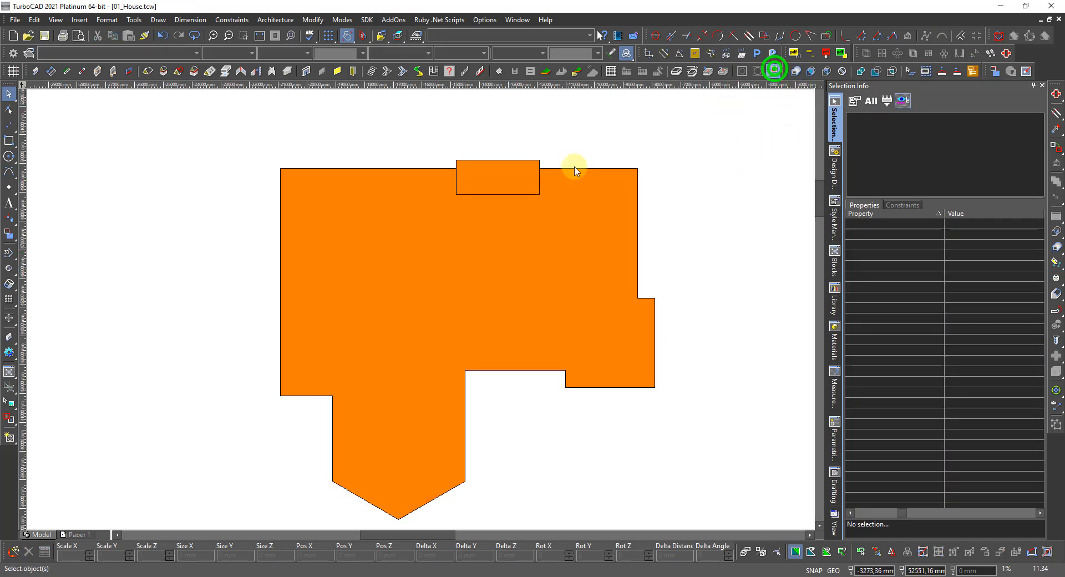
click(449, 273)
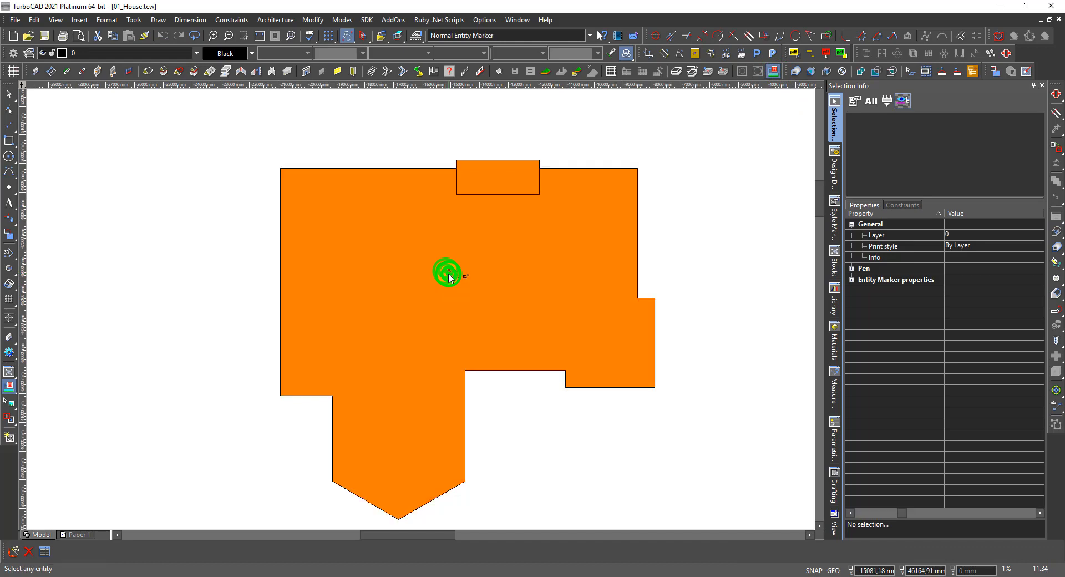
click(486, 170)
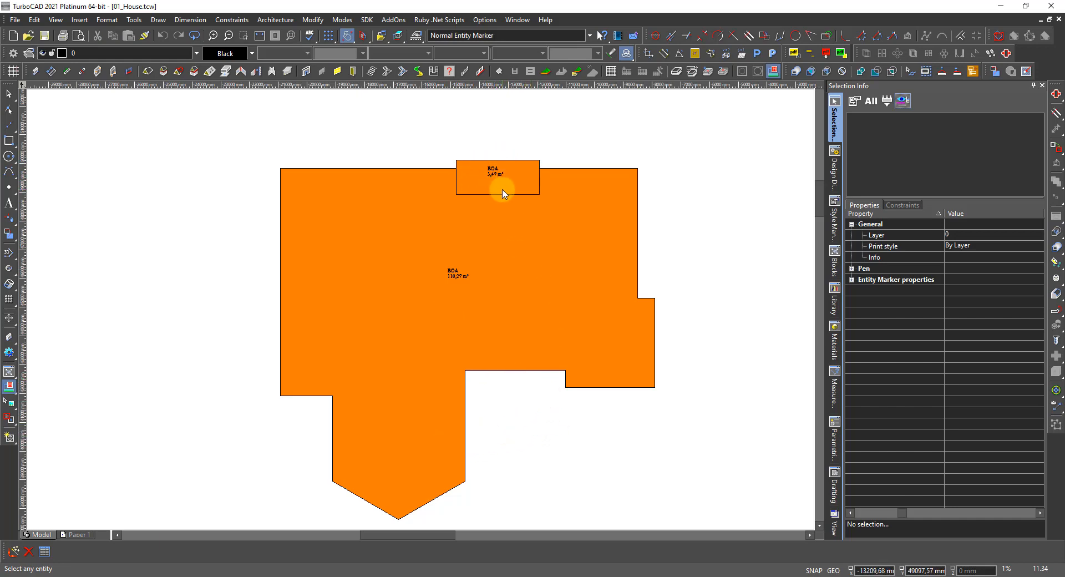
scroll(504, 193, up, 2)
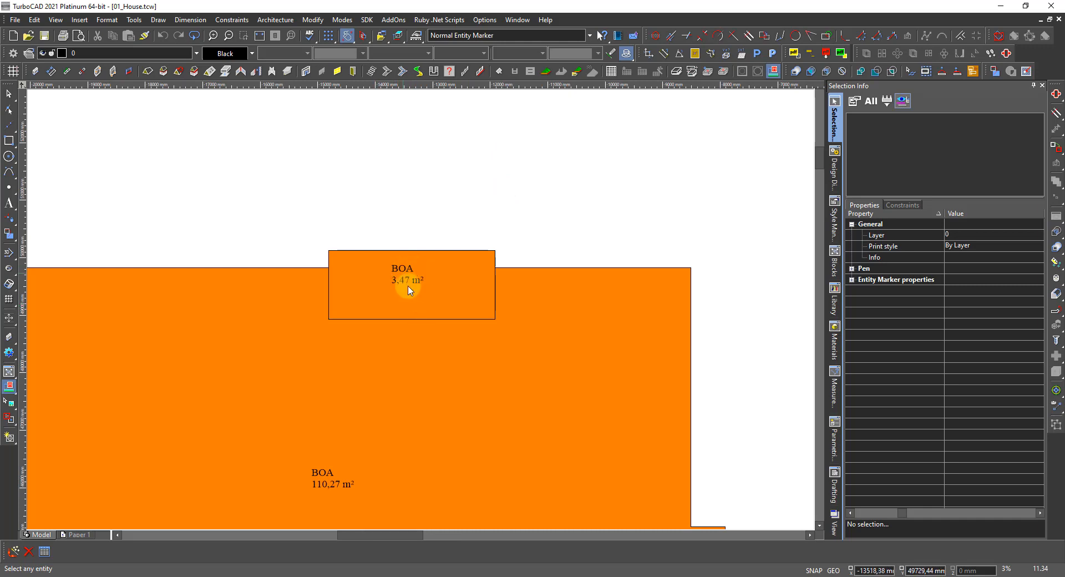
scroll(409, 321, down, 2)
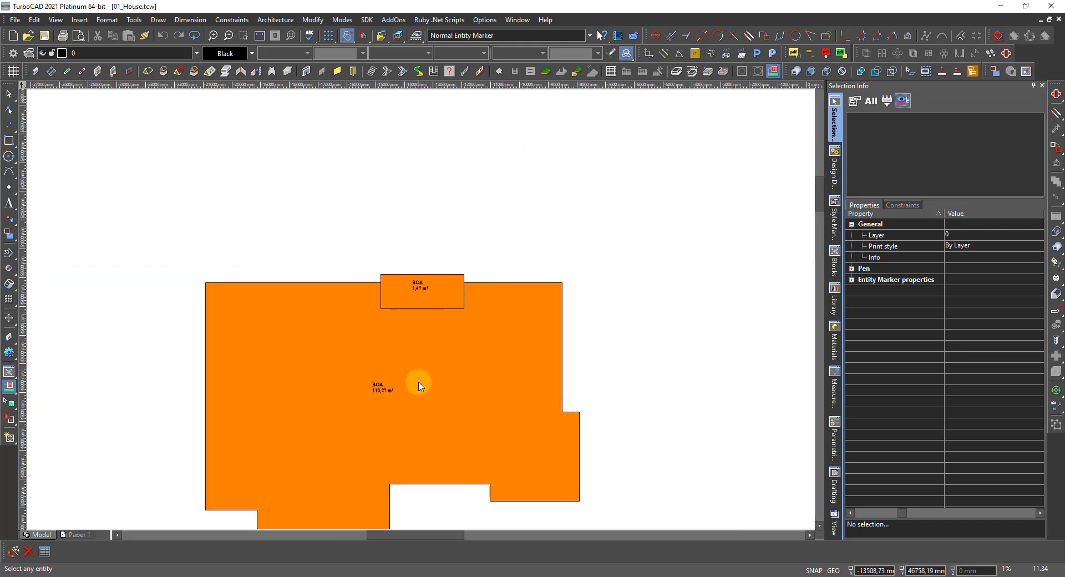
scroll(418, 383, up, 2)
scroll(416, 311, down, 2)
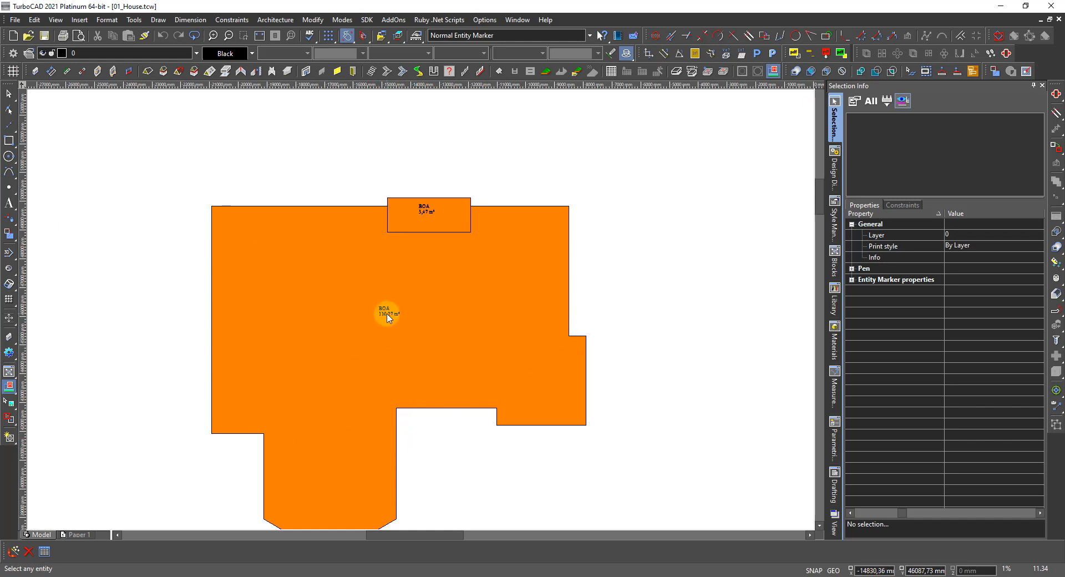
scroll(387, 315, up, 5)
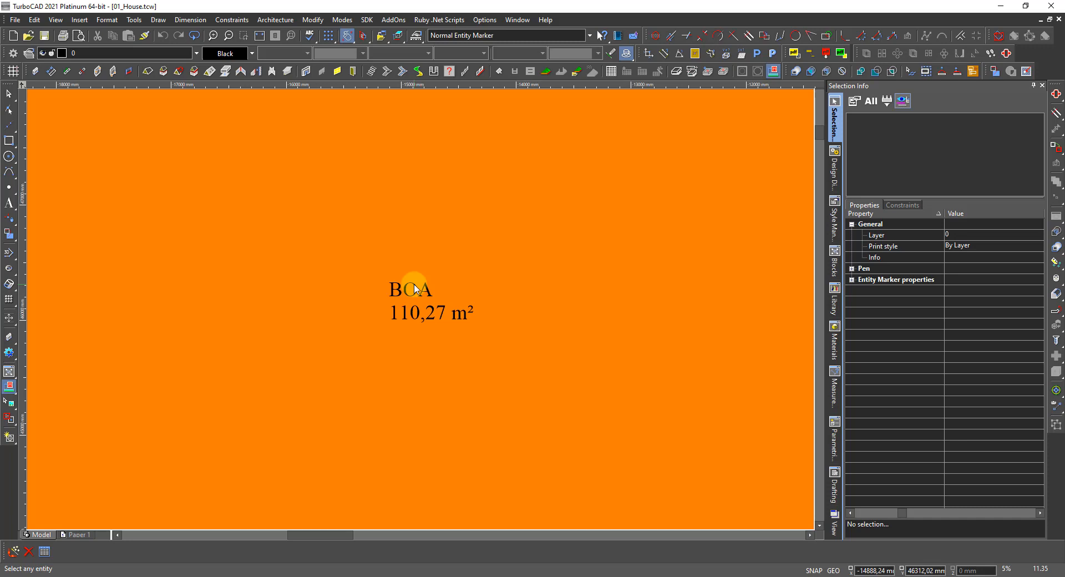
- Offset the red baseline outline of the house 90 mm to its inner side
scroll(413, 308, down, 4)
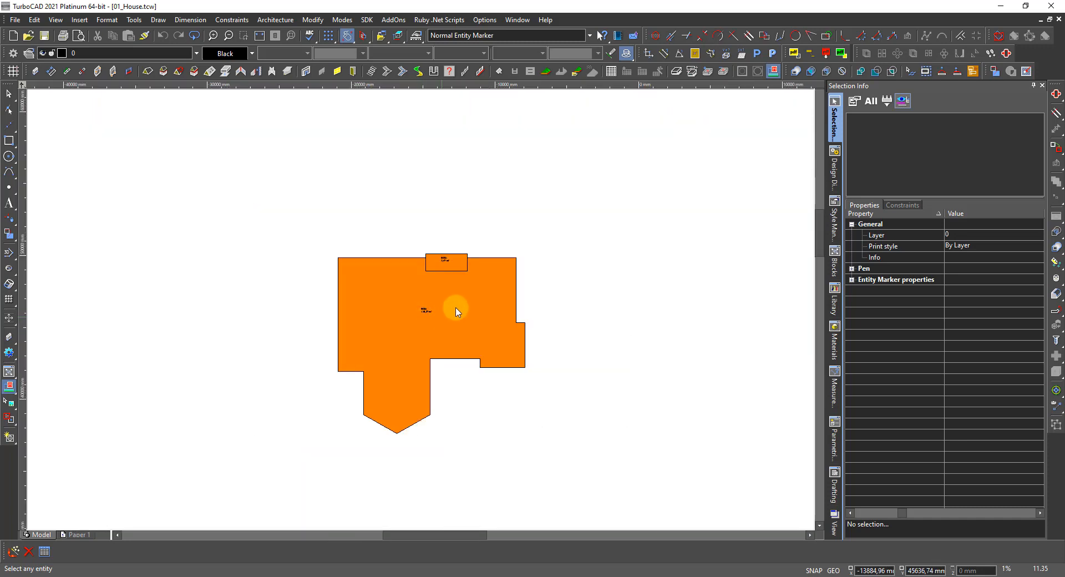
scroll(422, 309, down, 3)
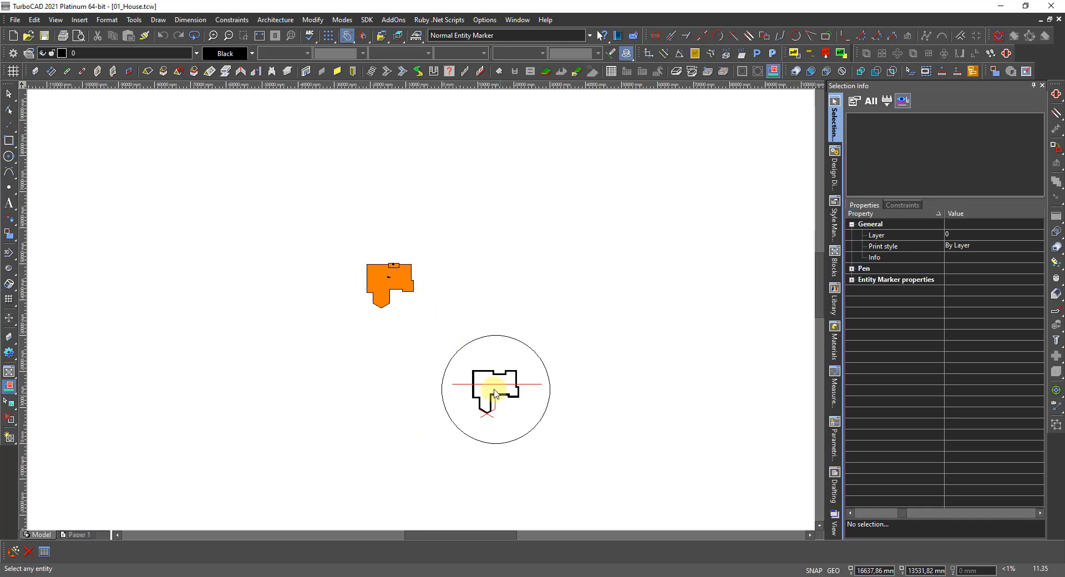
scroll(495, 401, up, 5)
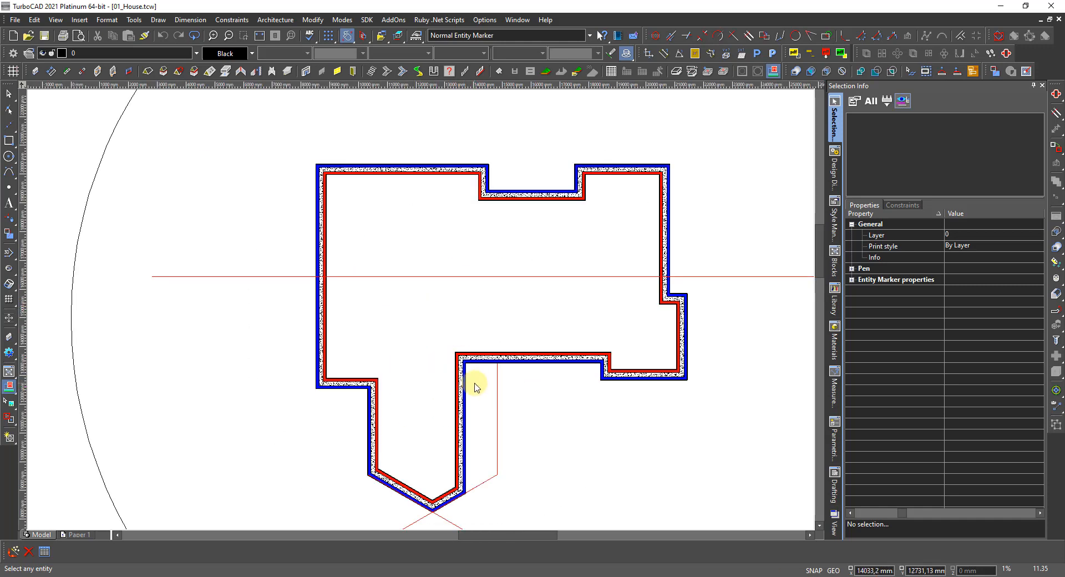
scroll(475, 387, up, 3)
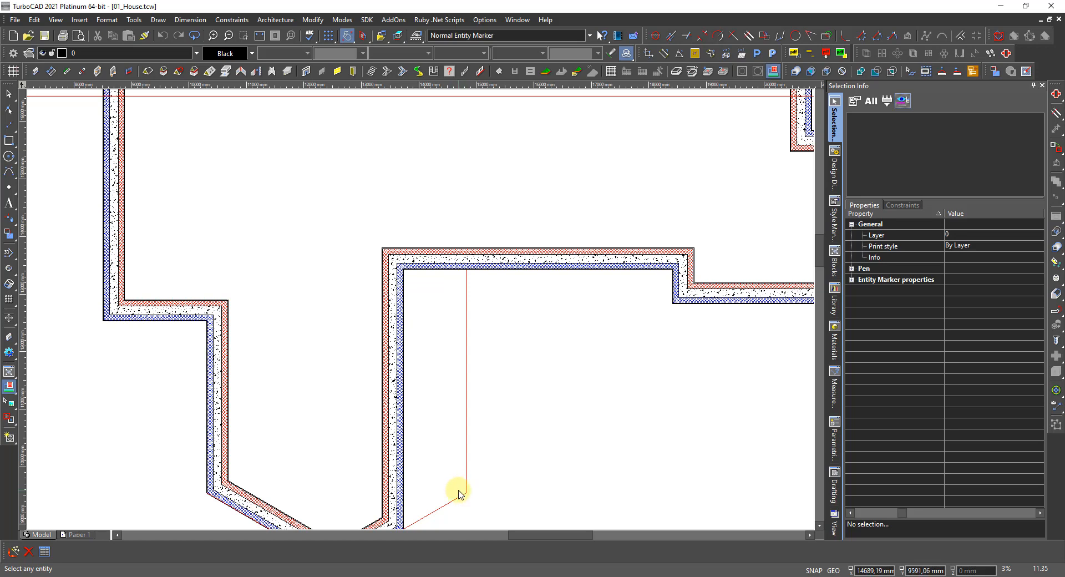
scroll(458, 493, up, 2)
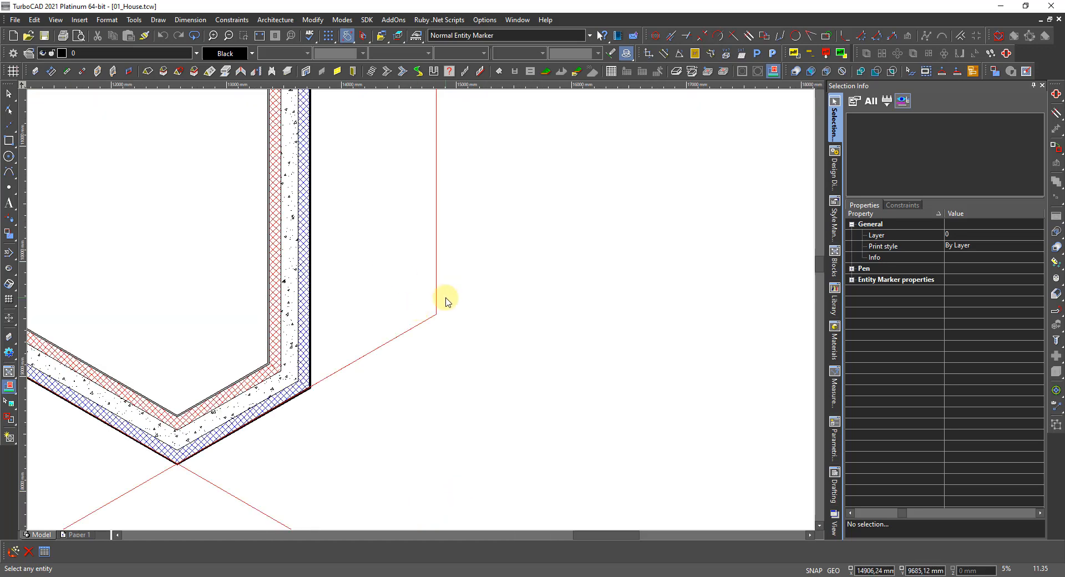
scroll(410, 293, down, 2)
scroll(413, 294, down, 2)
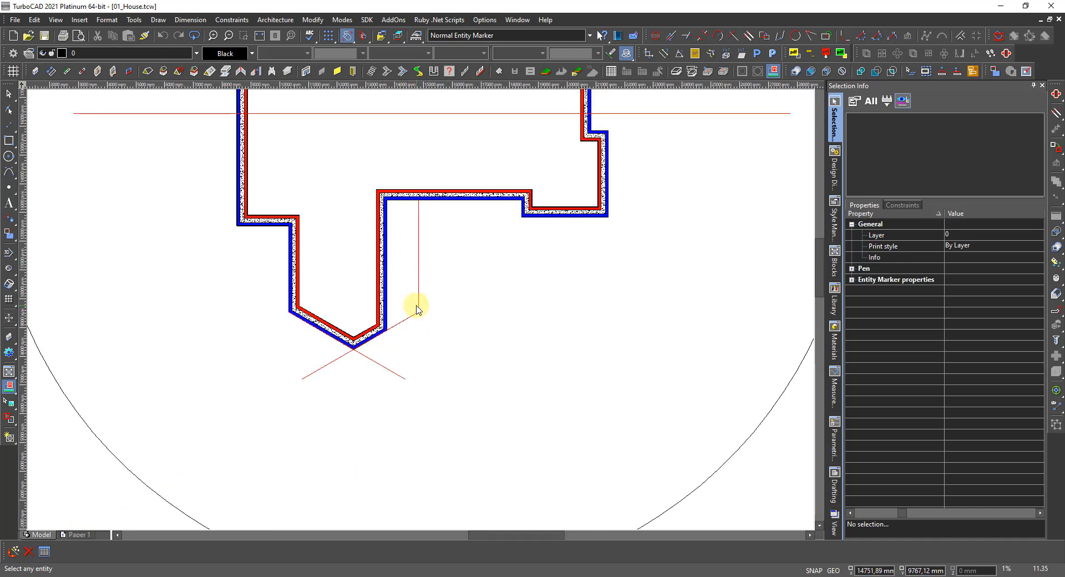
scroll(422, 311, up, 4)
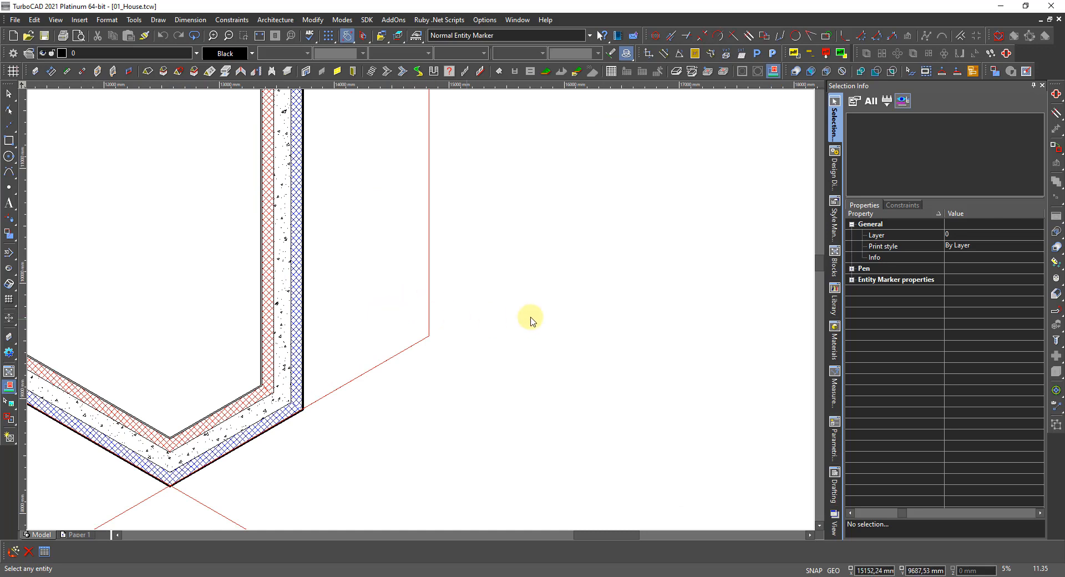
key(Escape)
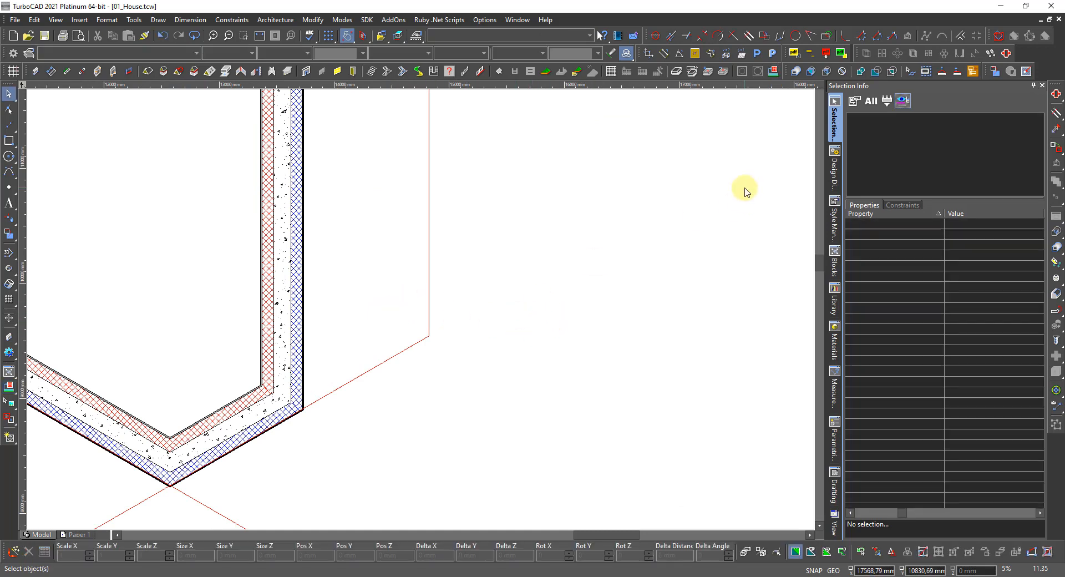
click(810, 71)
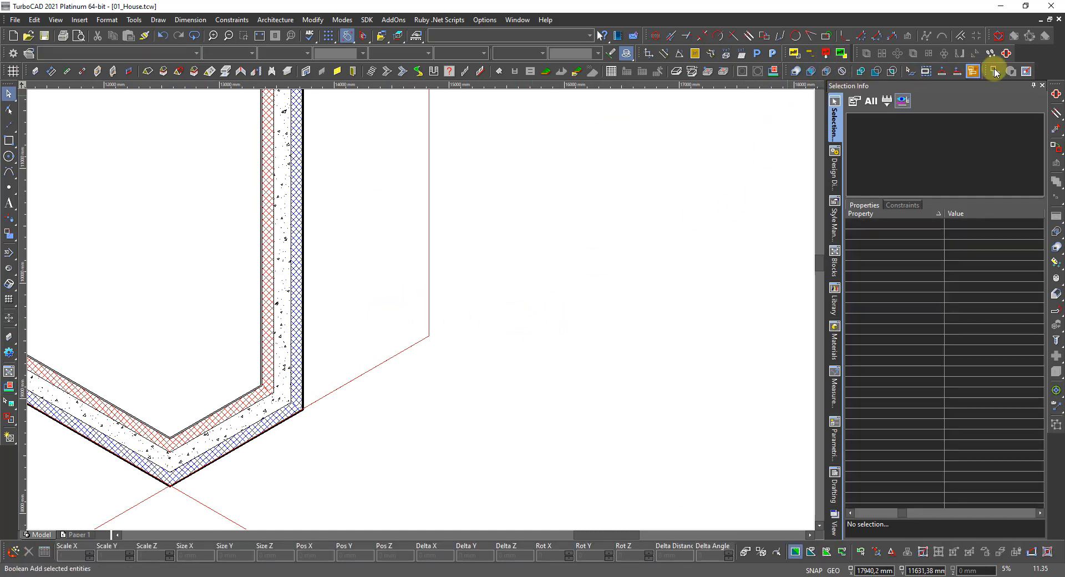
click(1005, 54)
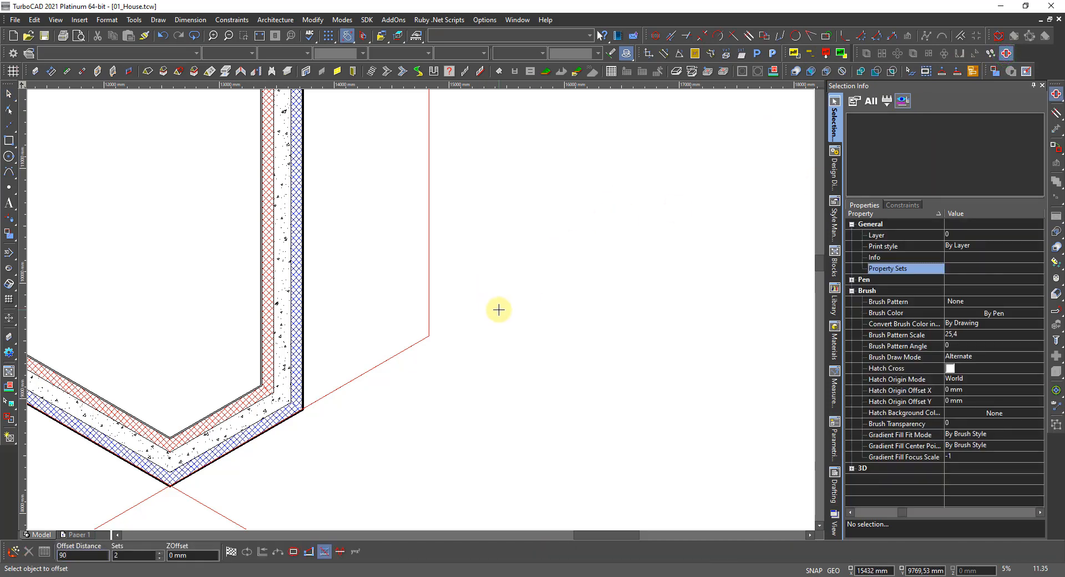
click(428, 314)
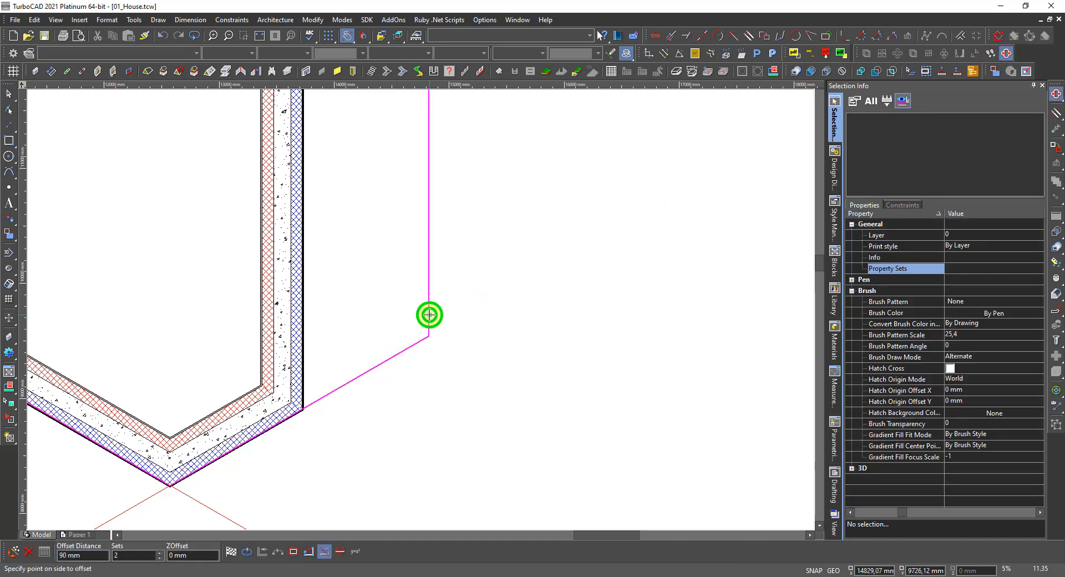
click(415, 320)
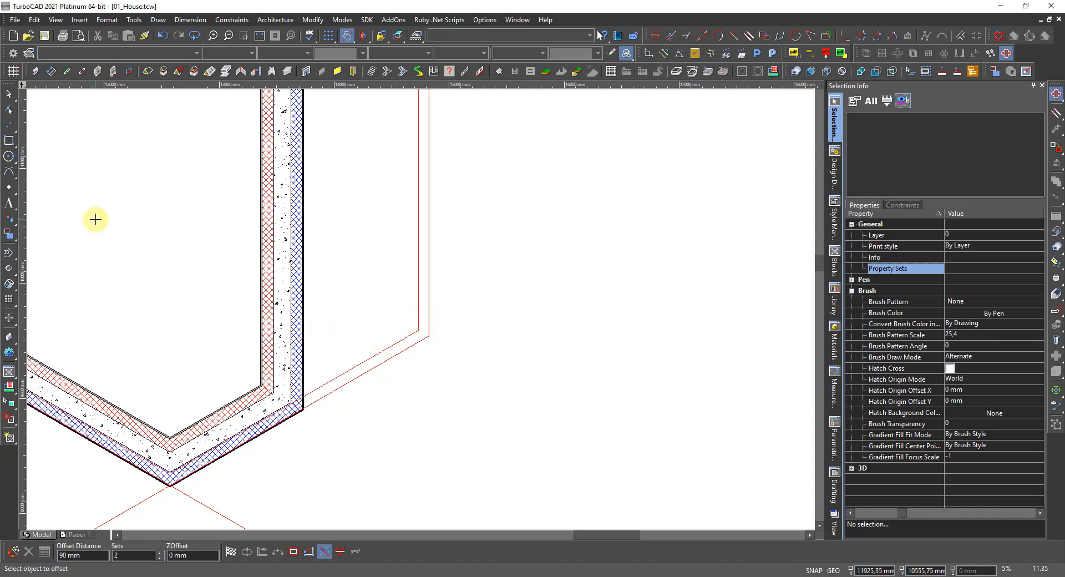
- Draw a small rectangle between matching corners of the original and 90 mm offset baselines, beside the house's pointed bay
click(9, 143)
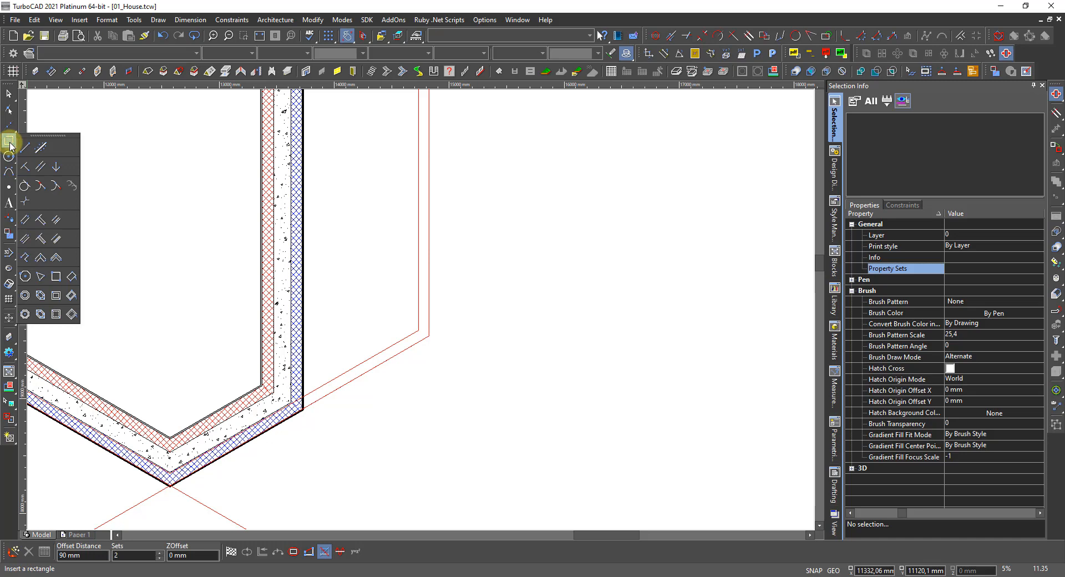
click(53, 274)
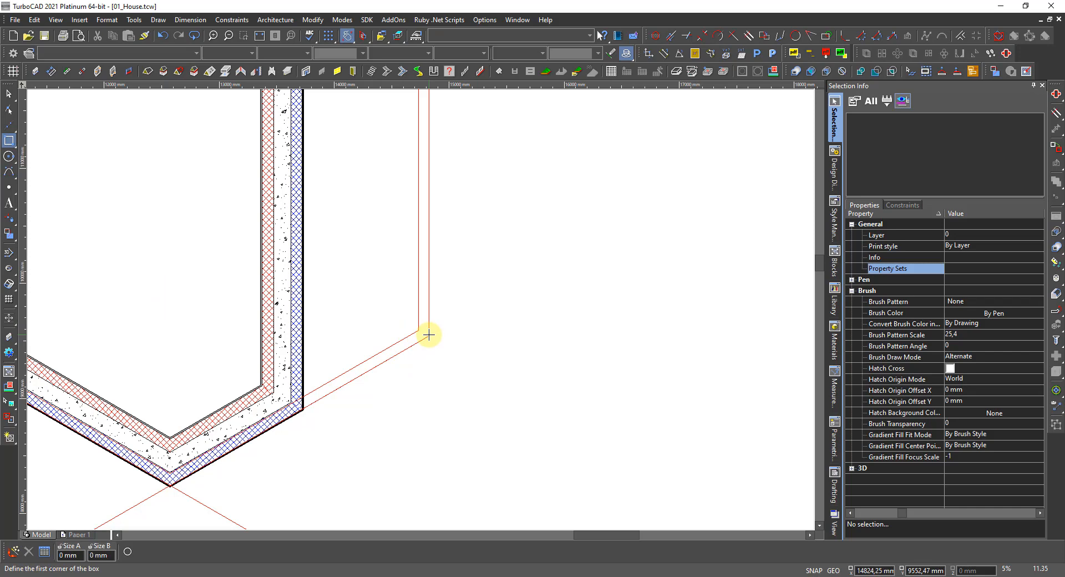
click(428, 334)
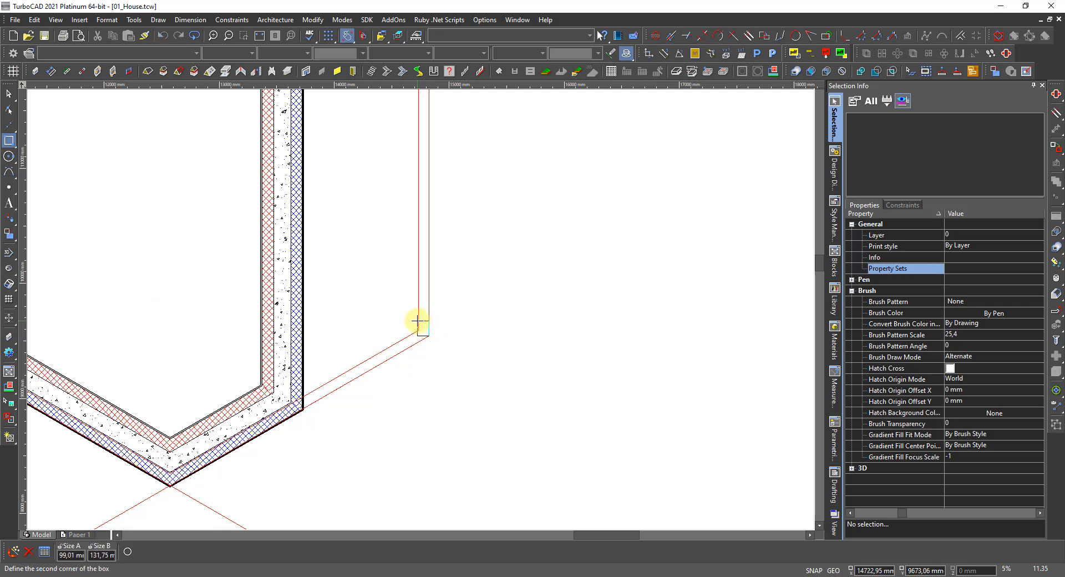
scroll(417, 321, up, 3)
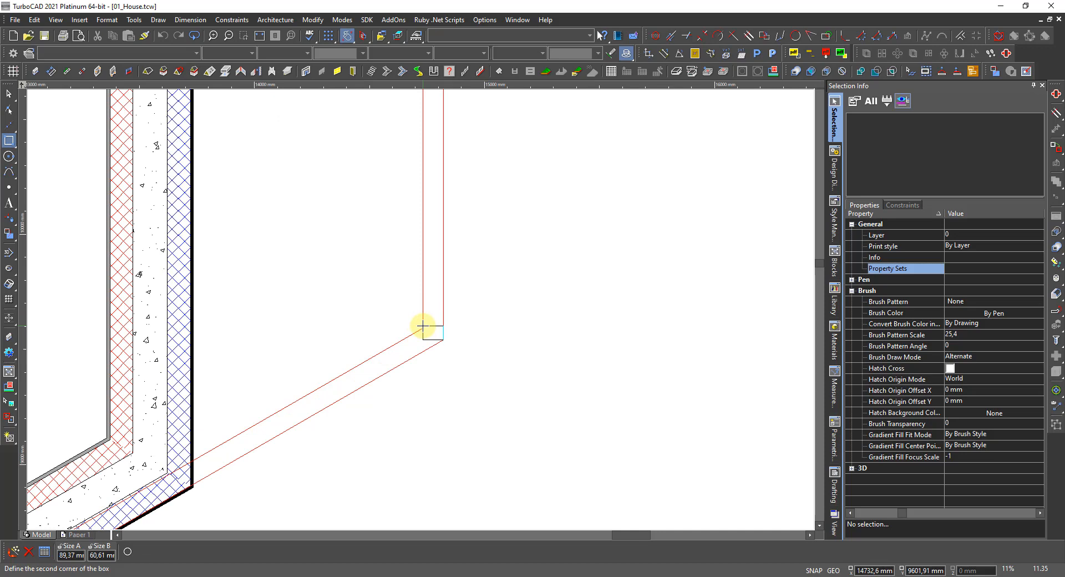
click(423, 327)
key(Escape)
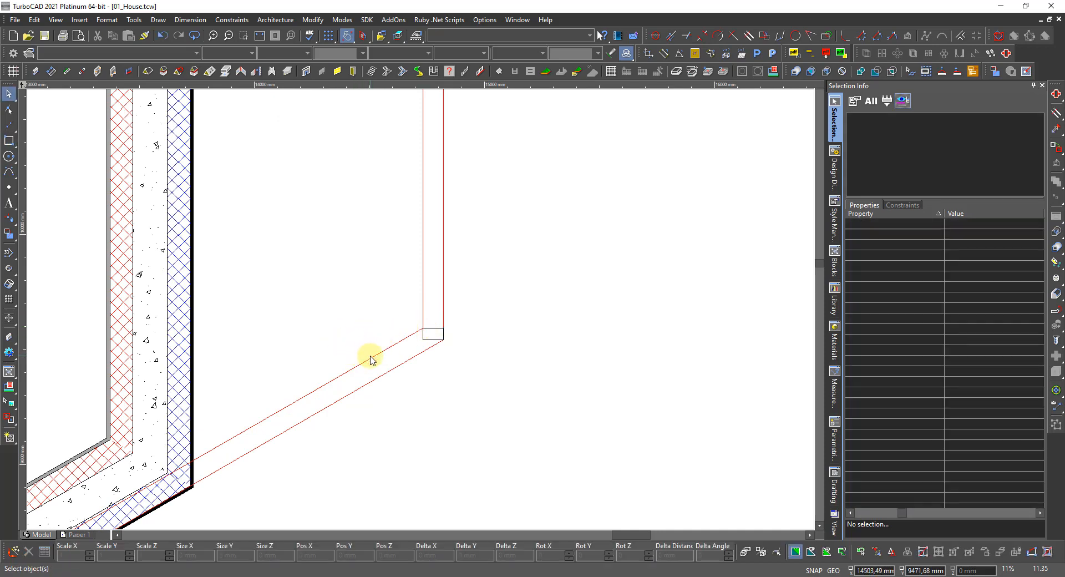
- Examine the 90 mm offset polyline against the wall layers around the pointed bay and the inner corners
click(371, 360)
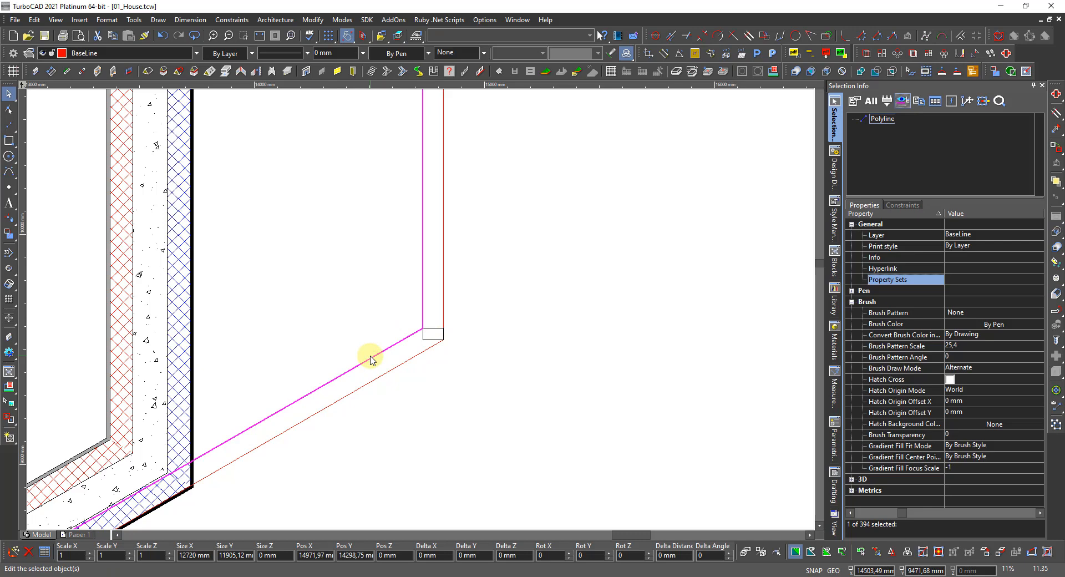
scroll(370, 360, down, 4)
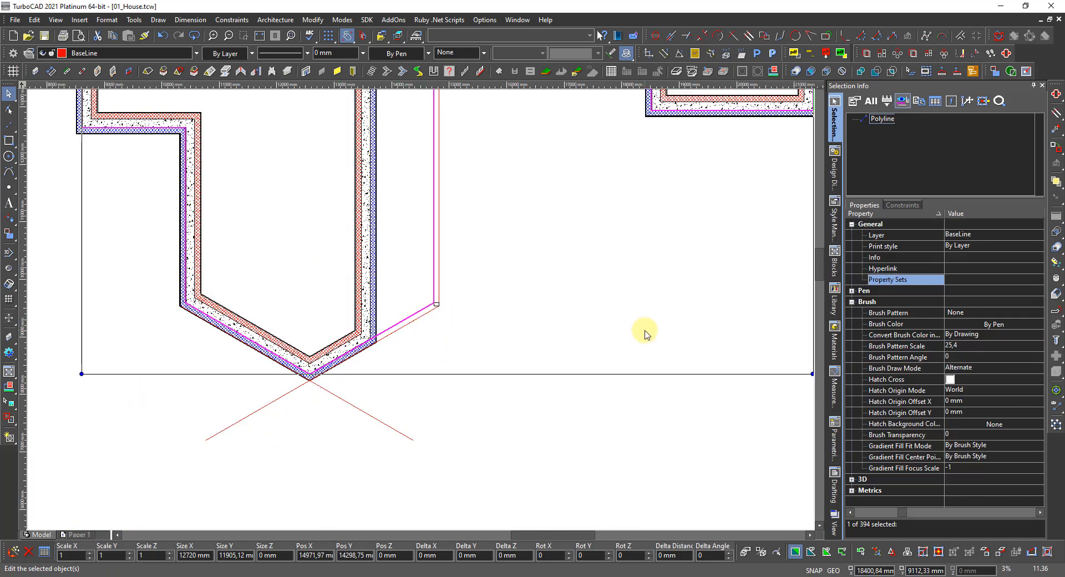
middle_click(549, 335)
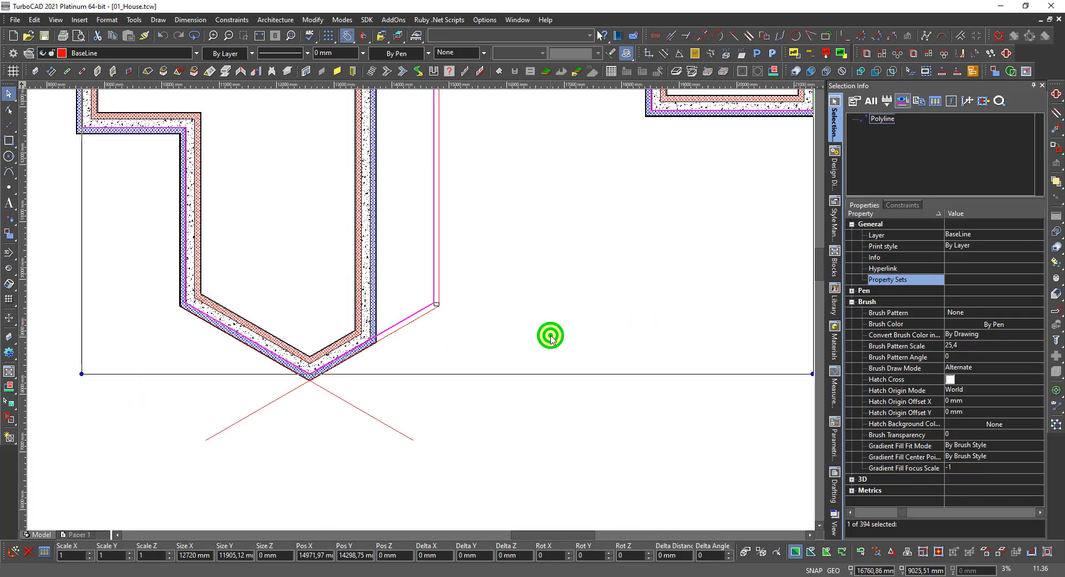
click(474, 414)
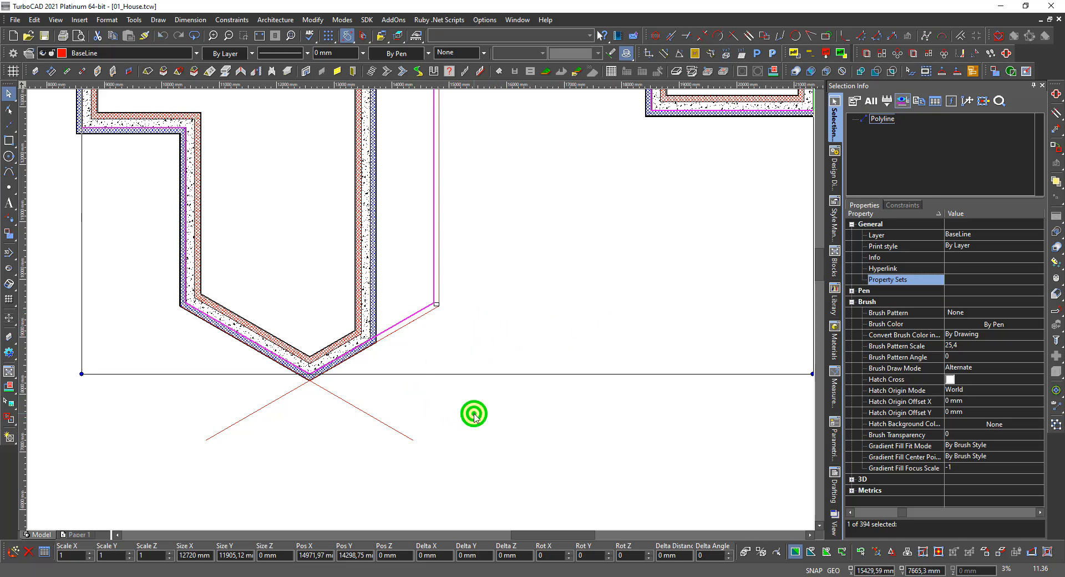
scroll(424, 341, up, 2)
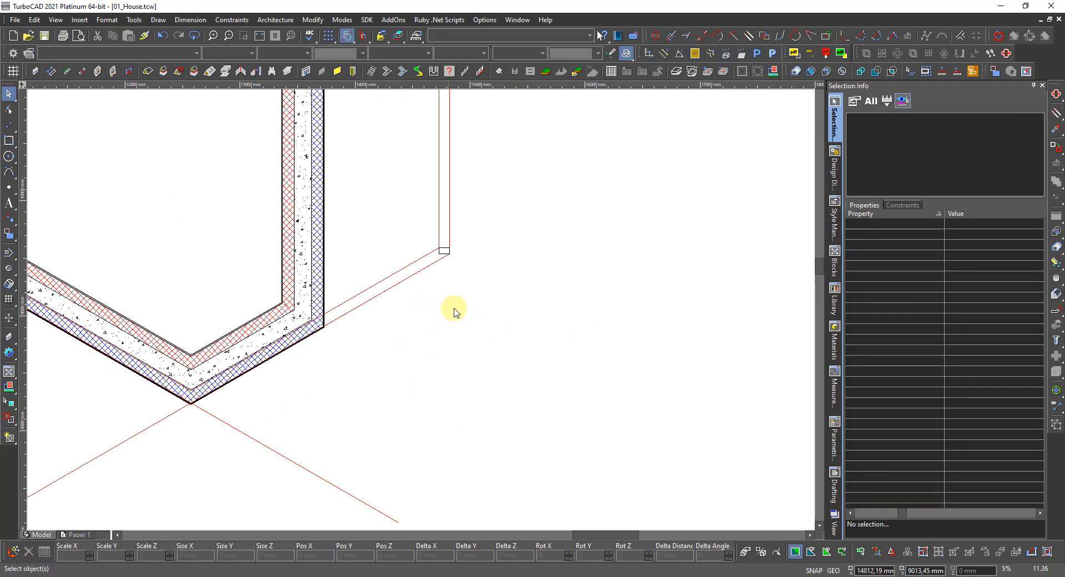
scroll(420, 312, down, 5)
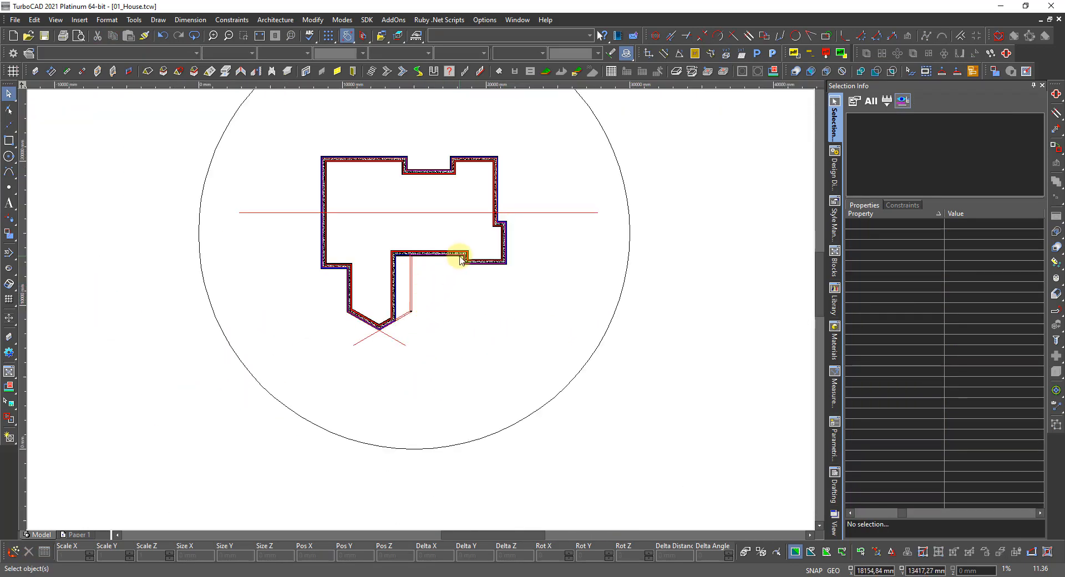
scroll(423, 308, up, 6)
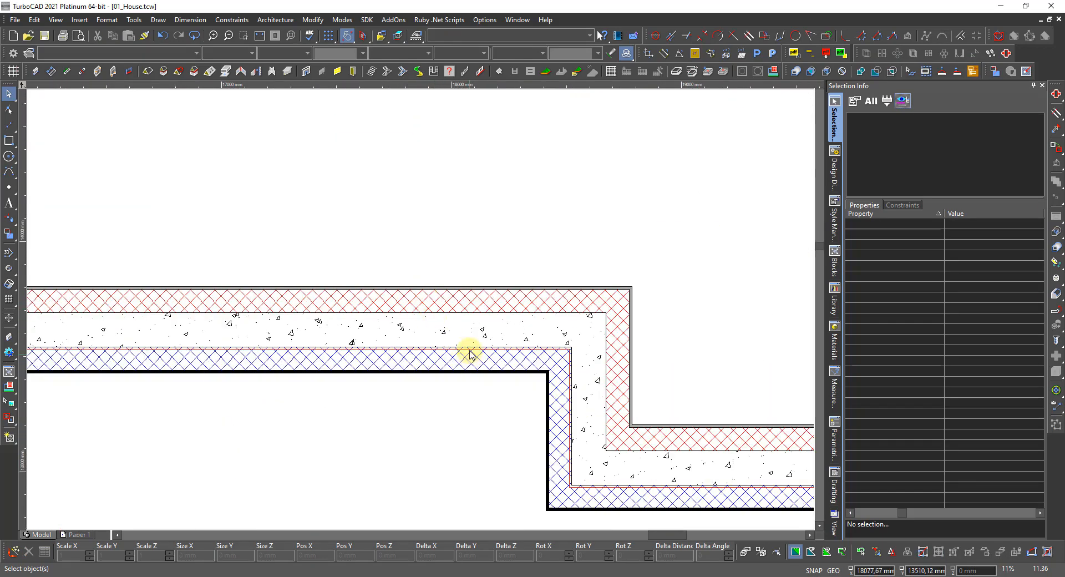
scroll(455, 344, down, 3)
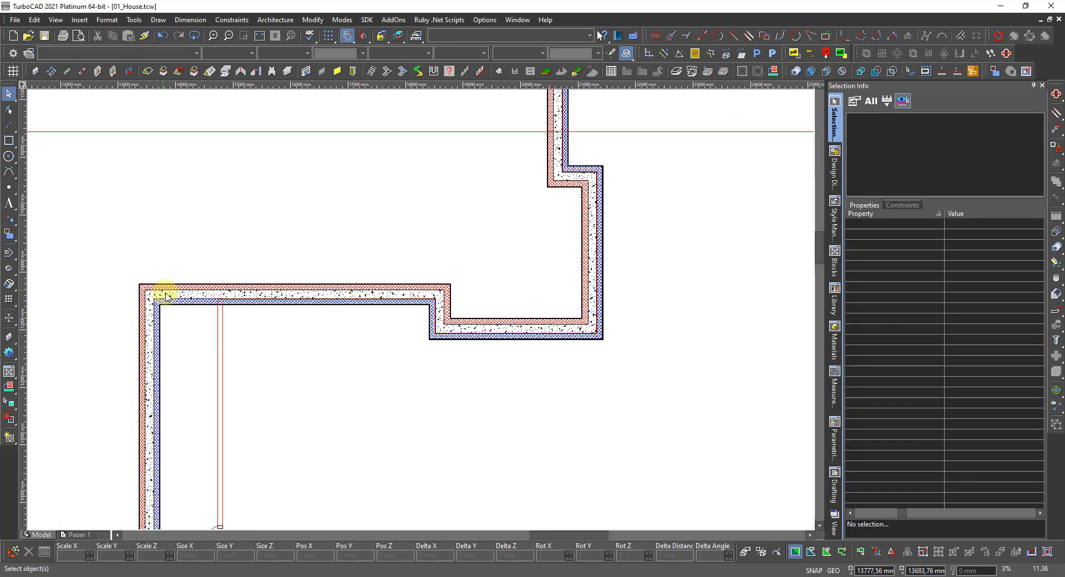
scroll(226, 321, up, 2)
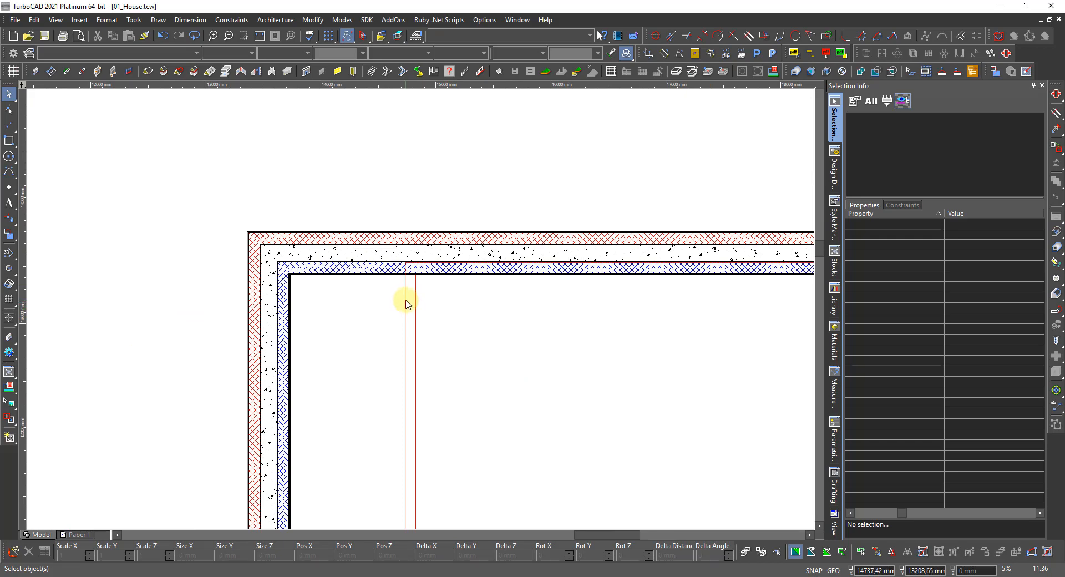
scroll(414, 303, down, 2)
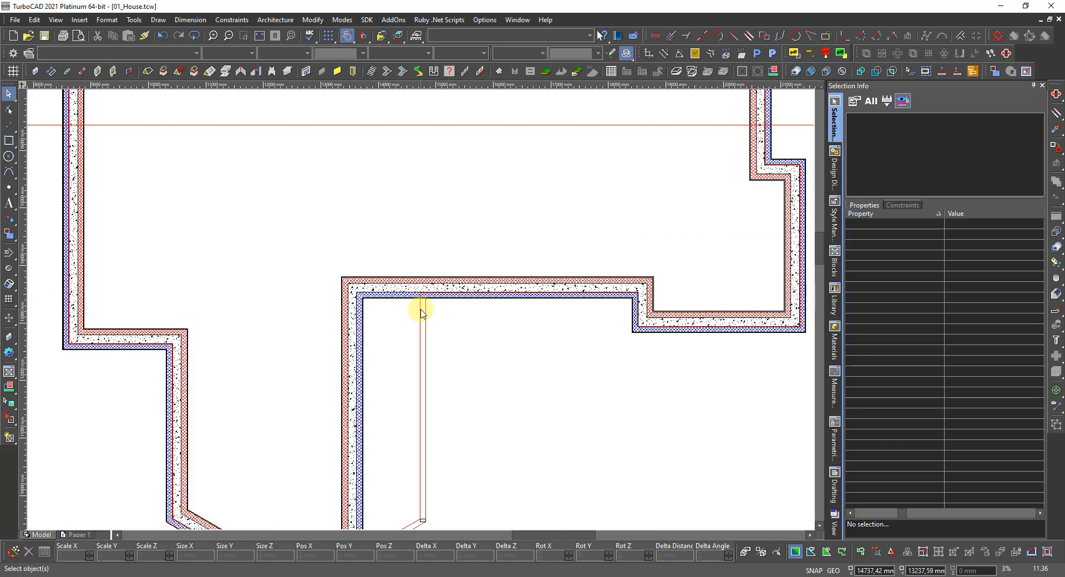
scroll(418, 304, up, 3)
scroll(423, 285, up, 5)
scroll(423, 293, down, 3)
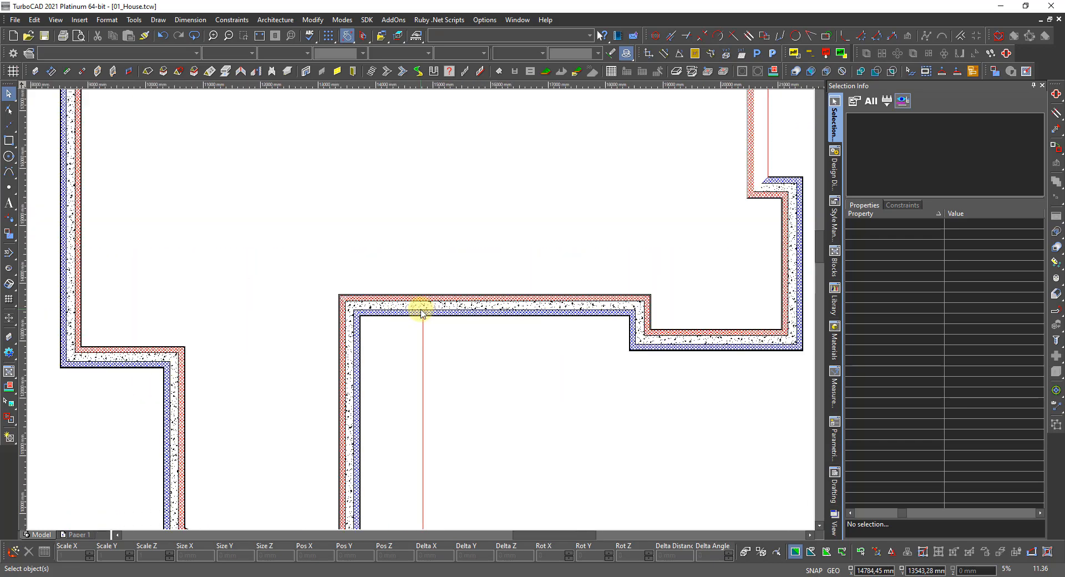
scroll(413, 355, down, 2)
scroll(419, 313, up, 1)
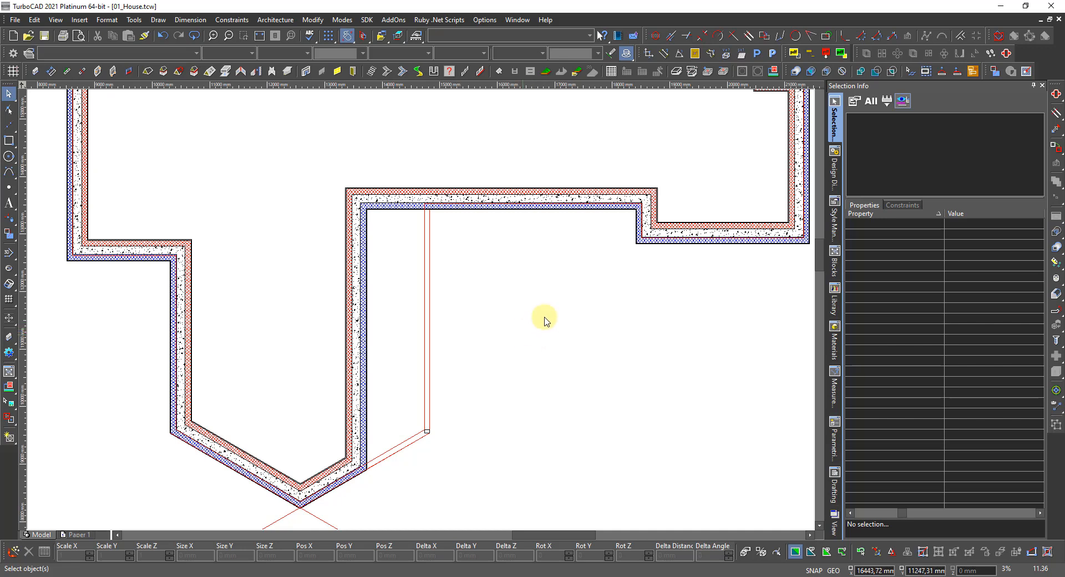
- Offset the original outer baseline polyline 215 mm toward the inside of the house
click(1005, 53)
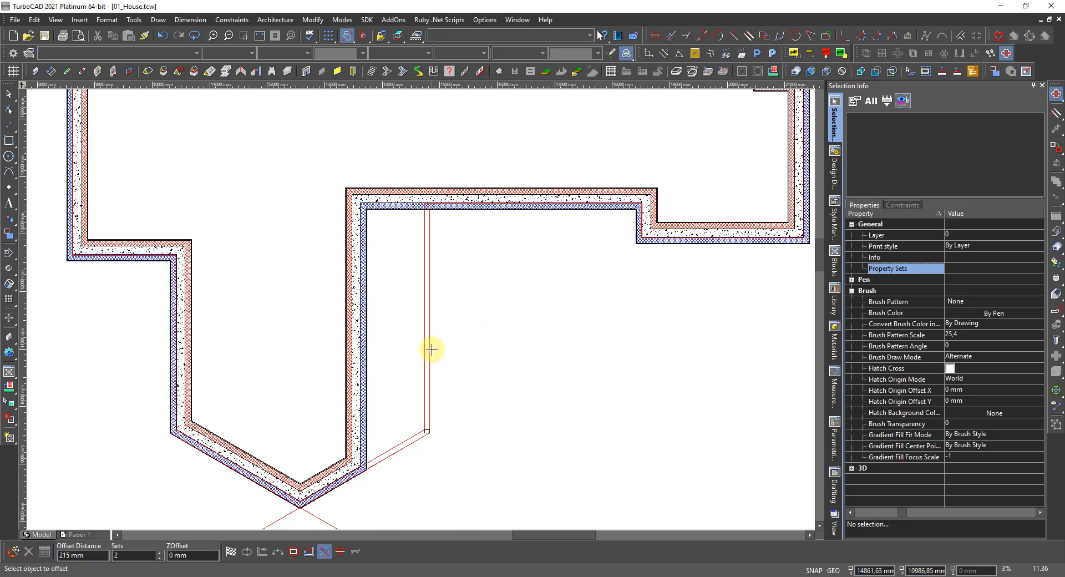
click(429, 350)
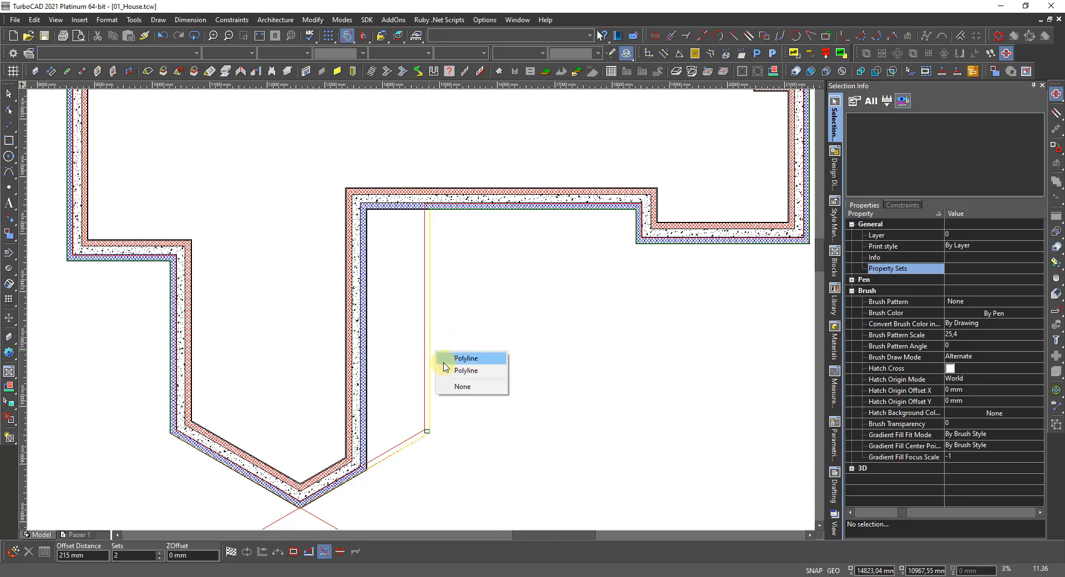
click(447, 358)
click(303, 350)
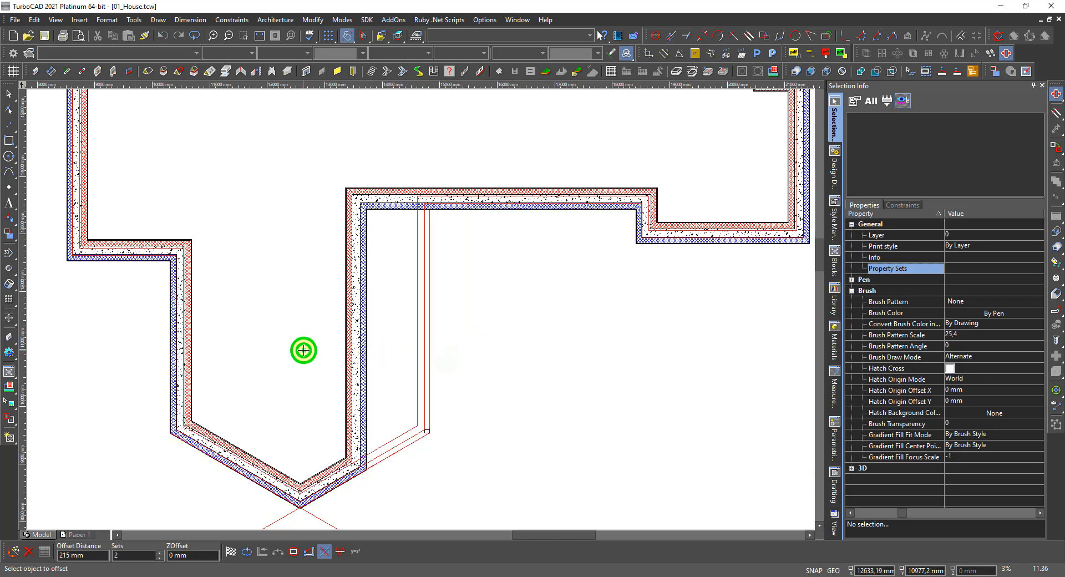
key(Escape)
- Select the 215 mm offset polyline and create a new layer named IUA
click(408, 433)
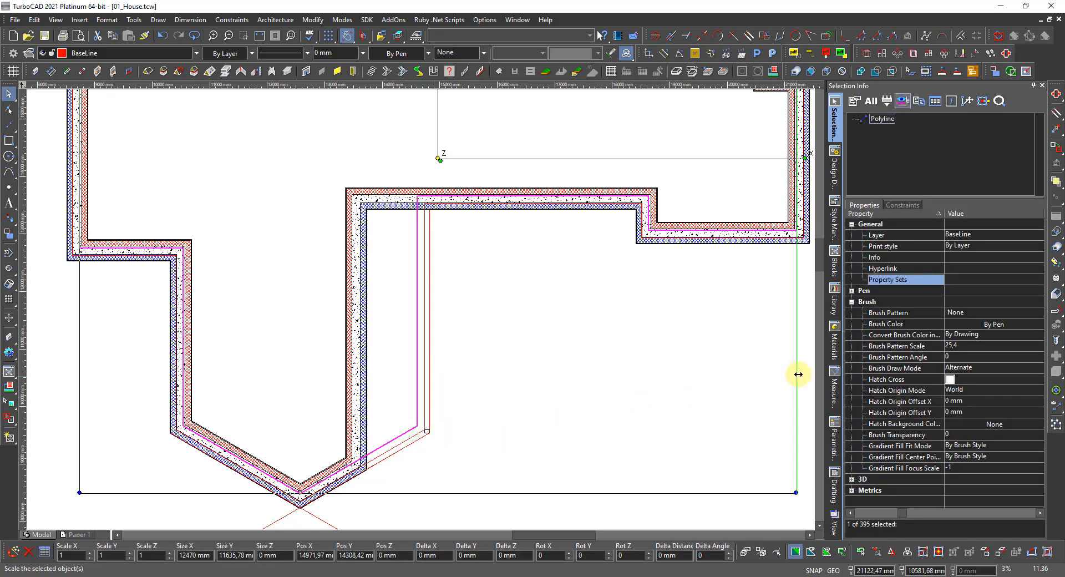
click(833, 162)
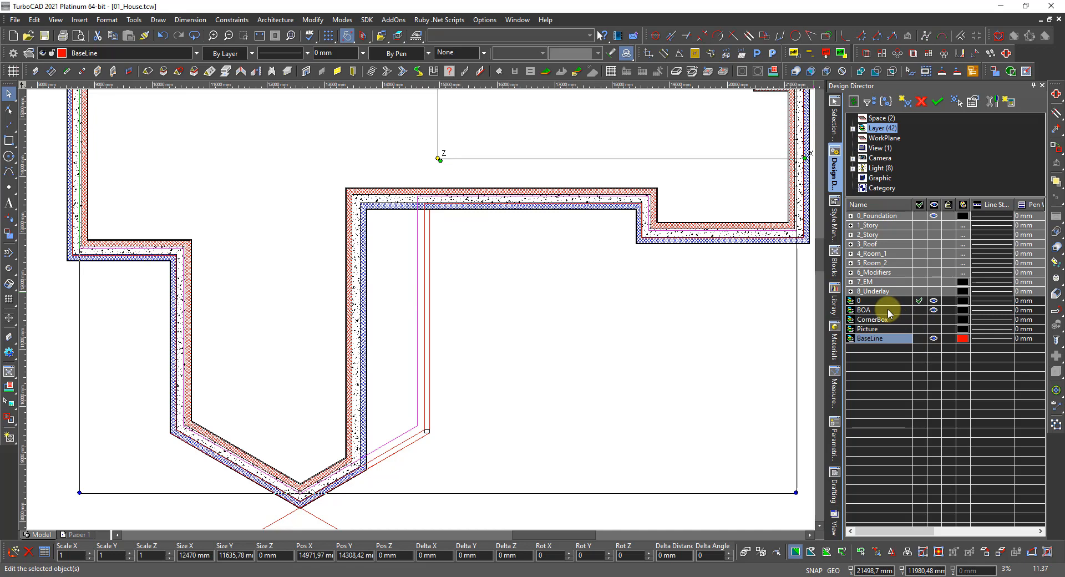
click(902, 101)
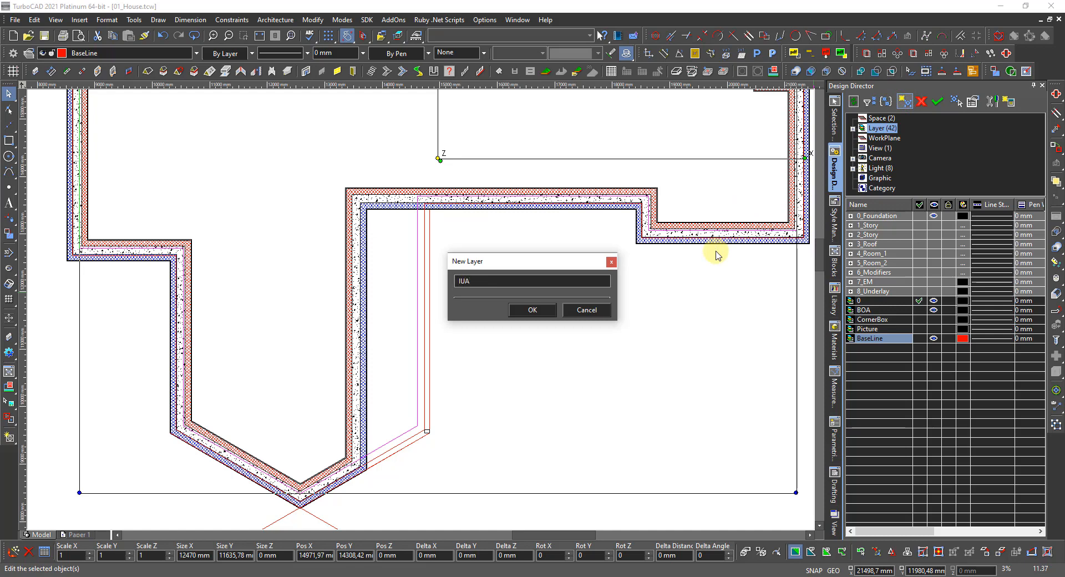
text(IUA)
key(Return)
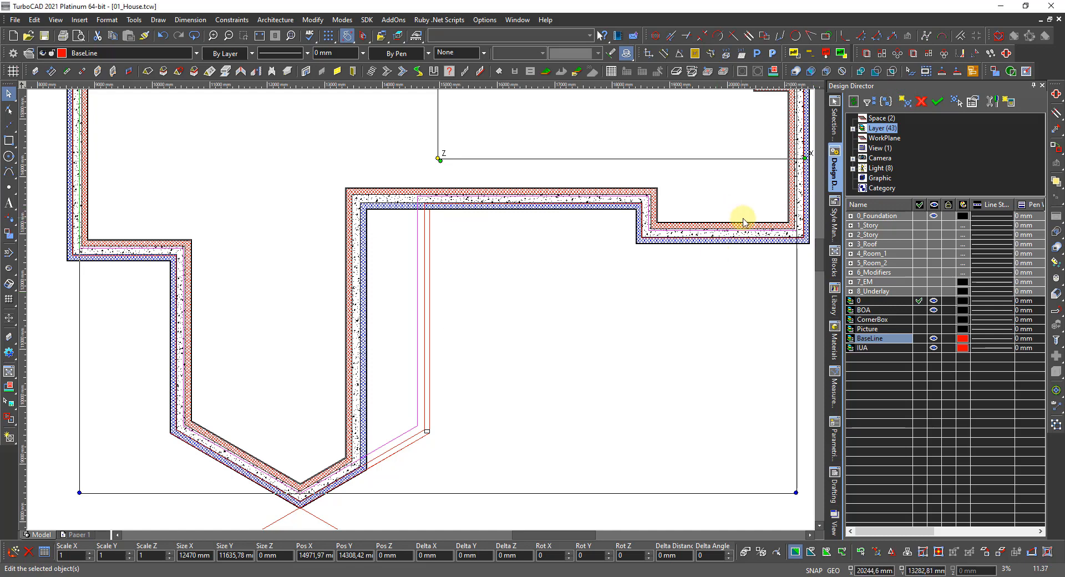
- Make the IUA layer current and set its colour to black
click(918, 348)
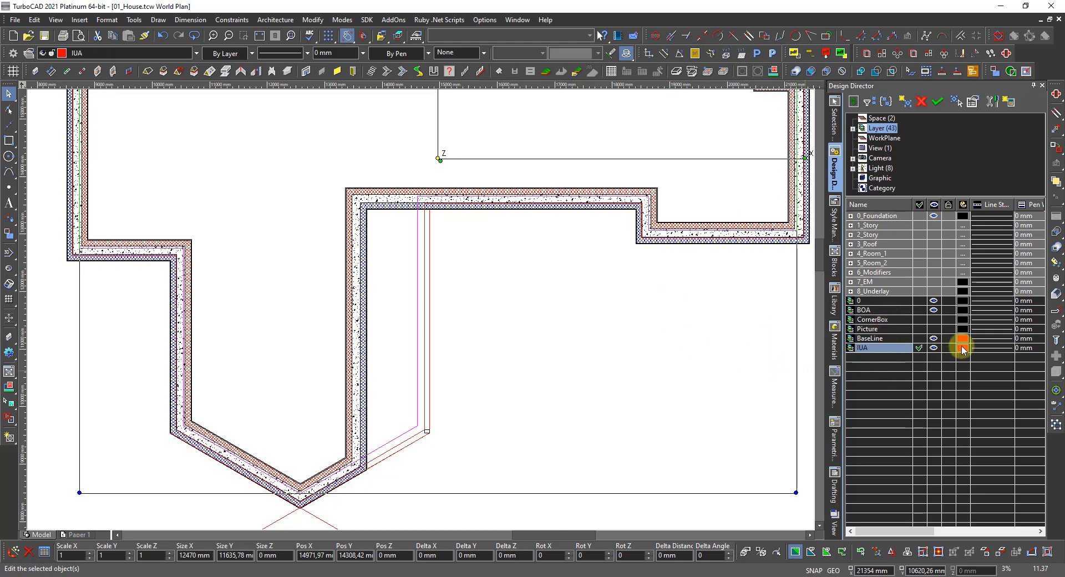
click(961, 347)
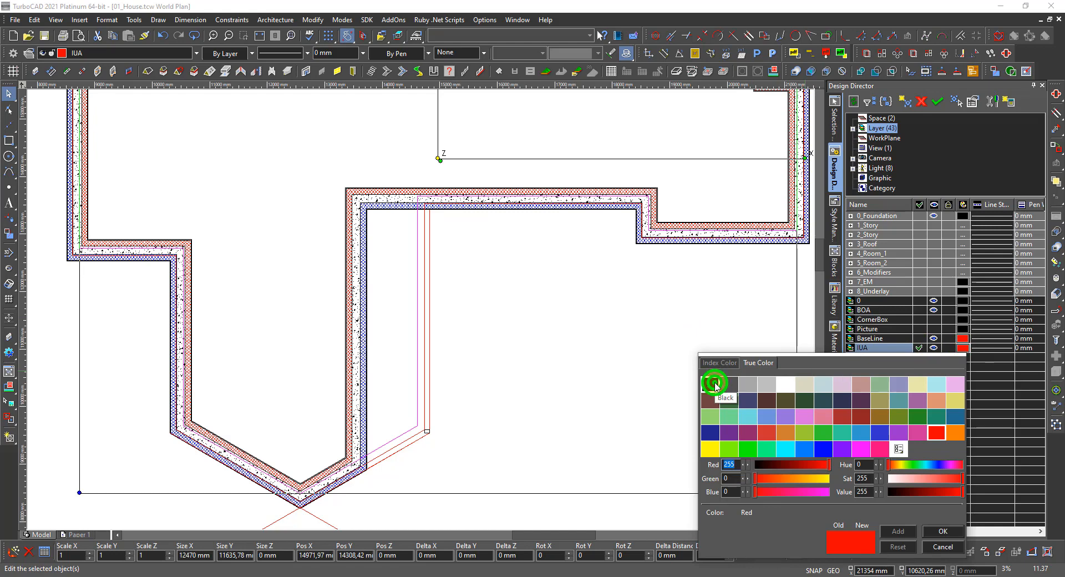
double_click(714, 384)
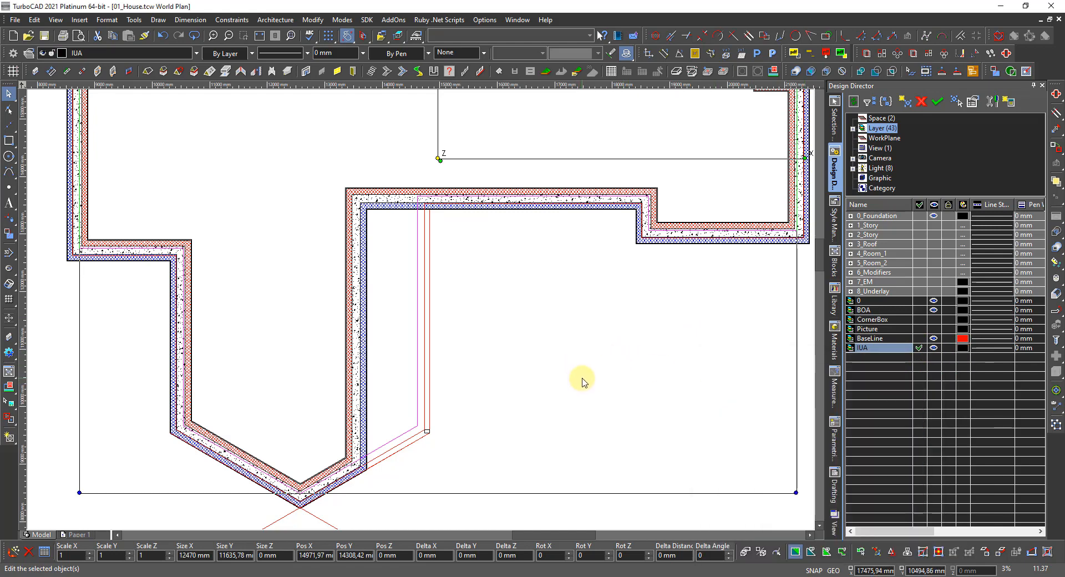
- Examine where the 215 mm offset polyline crosses the wall layers at the pointed bay and runs to its outer corner
scroll(582, 382, down, 3)
scroll(349, 323, up, 5)
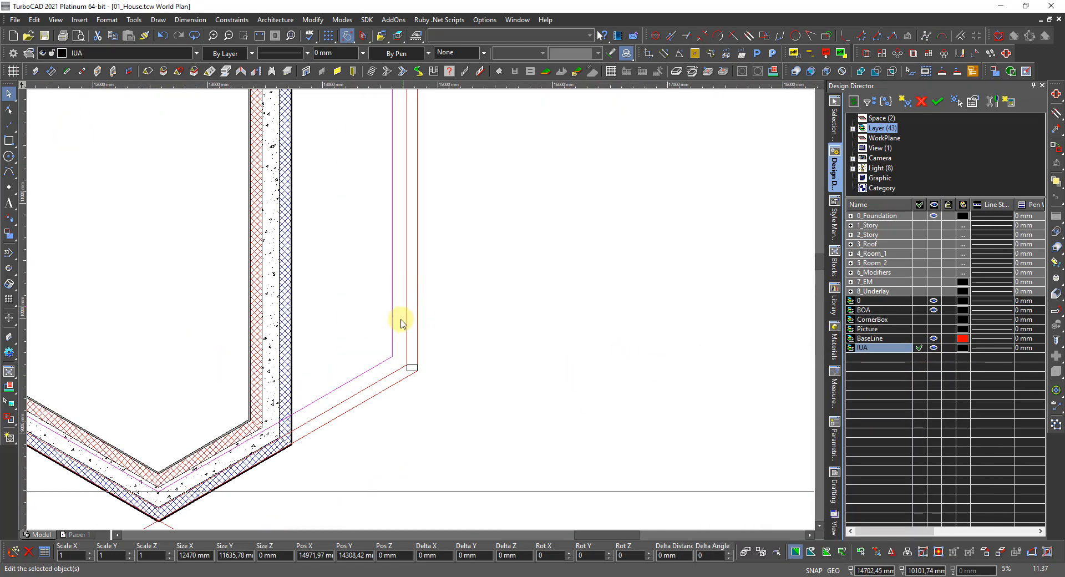
scroll(388, 344, up, 2)
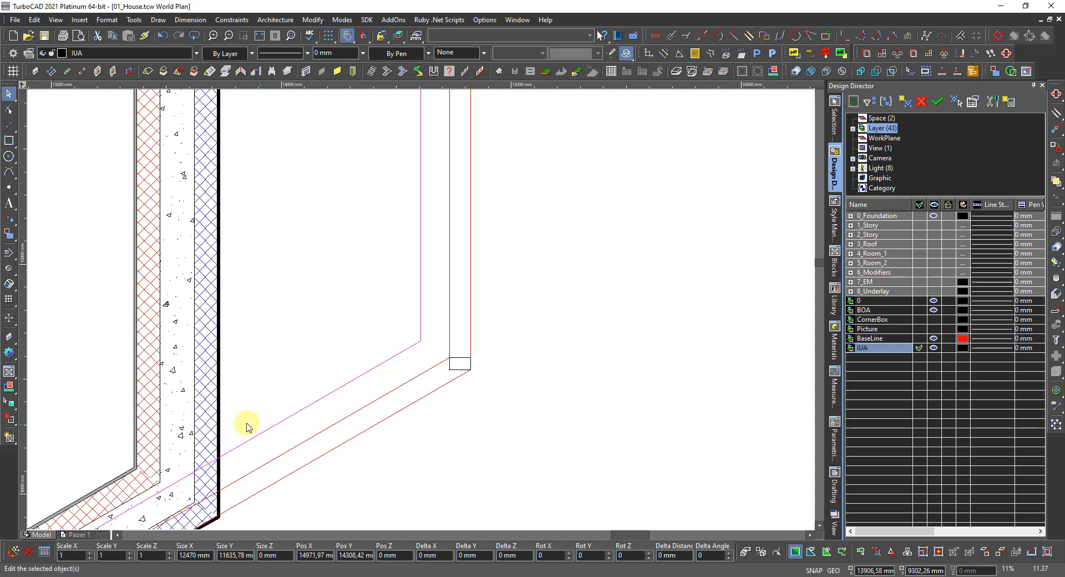
scroll(177, 483, down, 1)
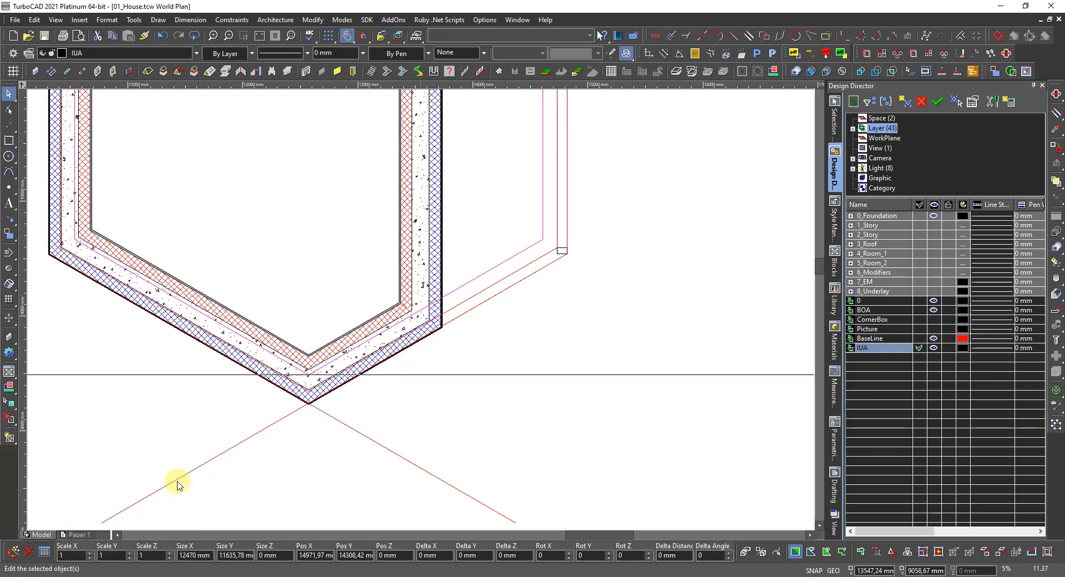
scroll(420, 310, up, 1)
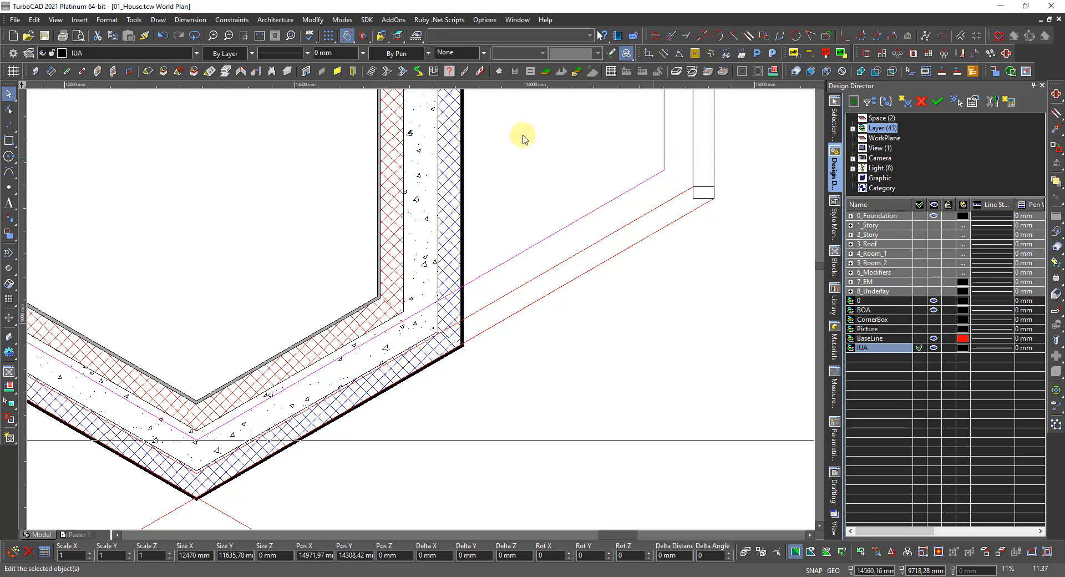
scroll(527, 140, down, 3)
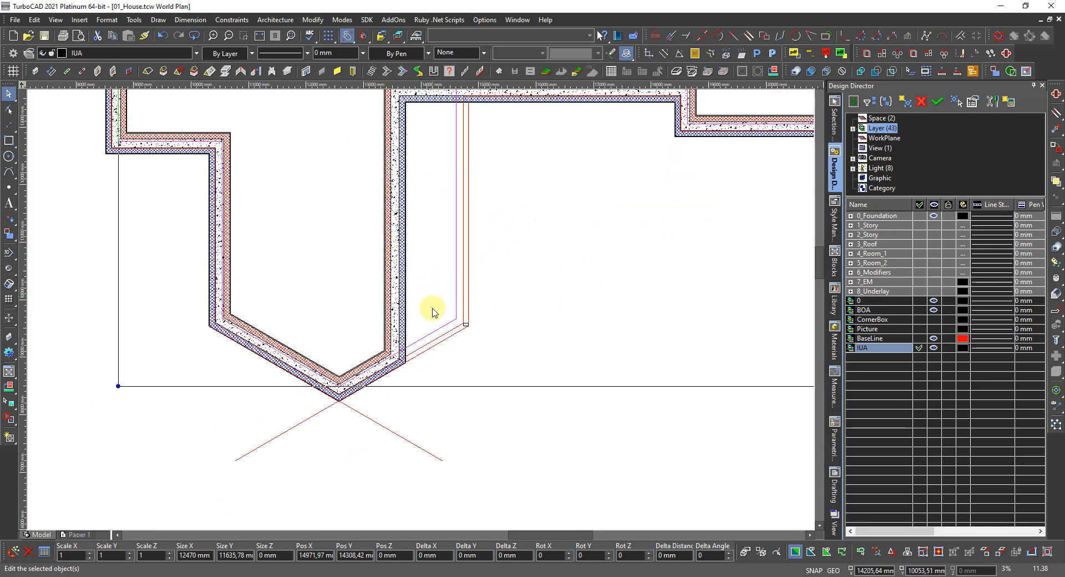
scroll(420, 344, up, 3)
scroll(340, 328, up, 2)
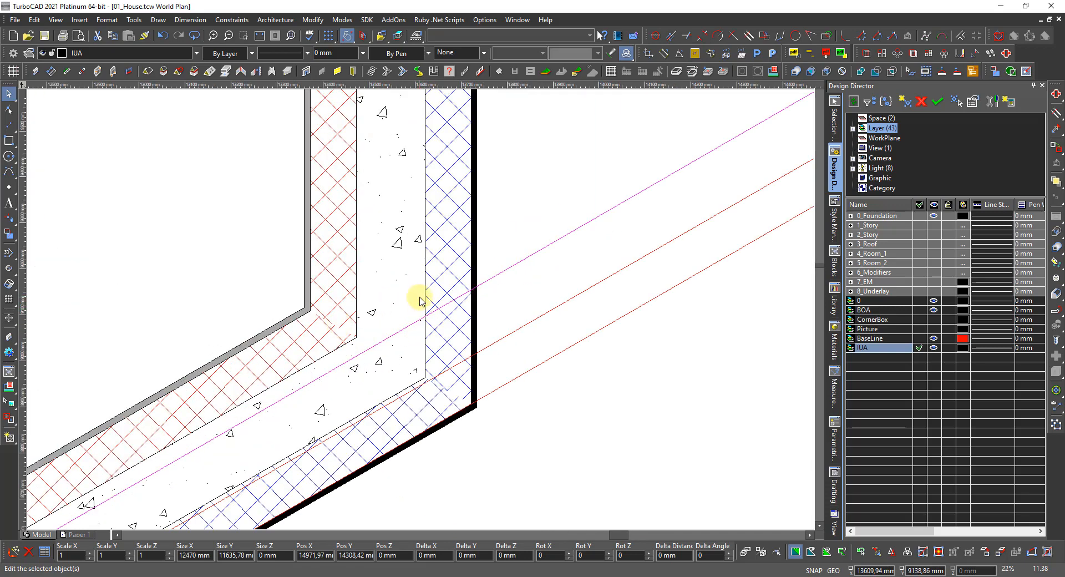
- Open the 215 mm offset polyline for node editing and add two adjacent nodes inside the wall's concrete layer near the bay's corner
right_click(506, 281)
click(531, 234)
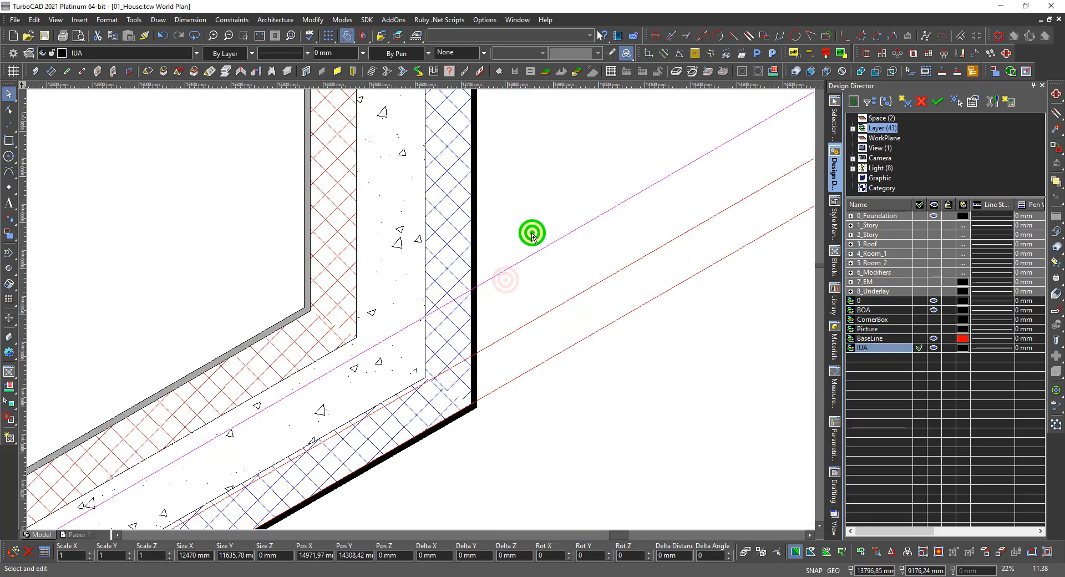
click(519, 259)
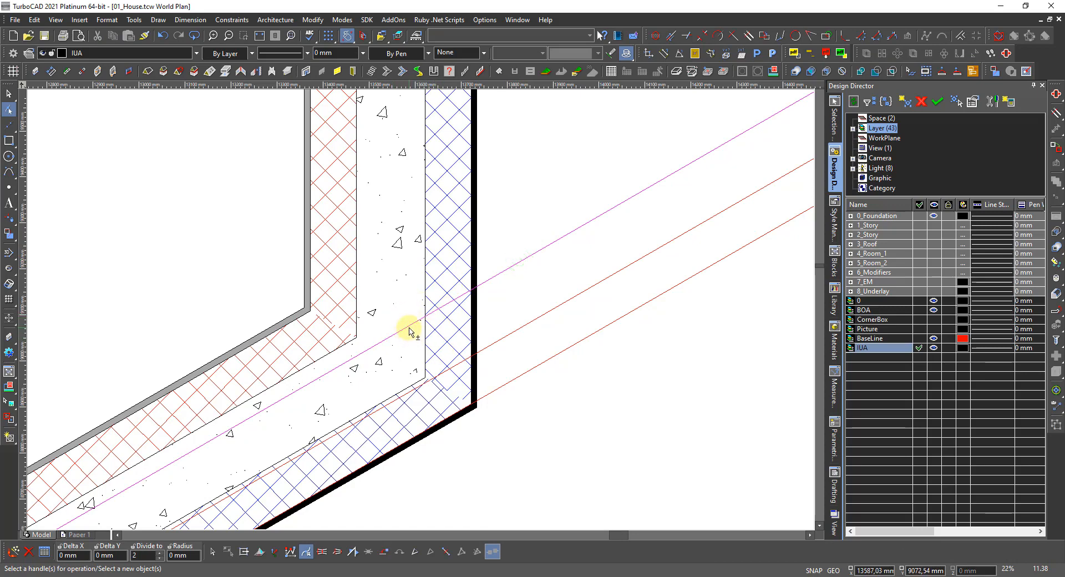
click(405, 326)
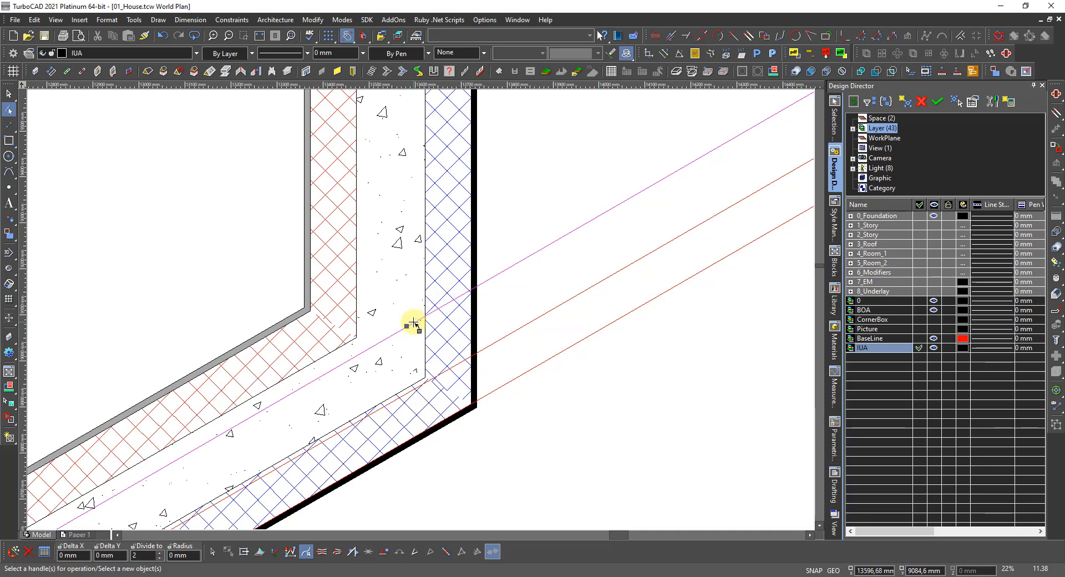
click(411, 322)
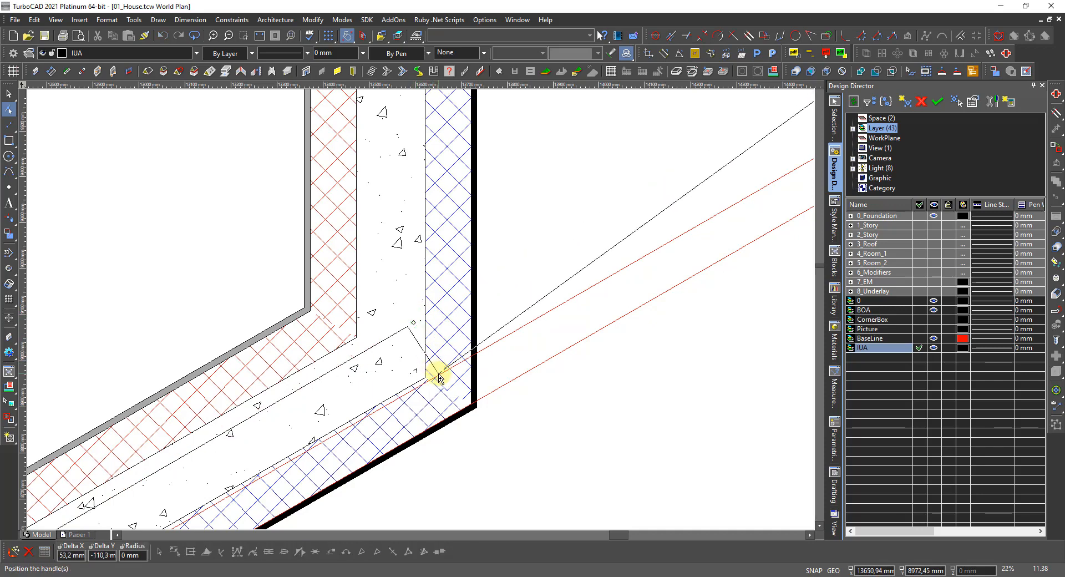
- Move the second new node of the polyline onto the 90 mm offset line, just outside the corner of the concrete layer
scroll(439, 367, up, 5)
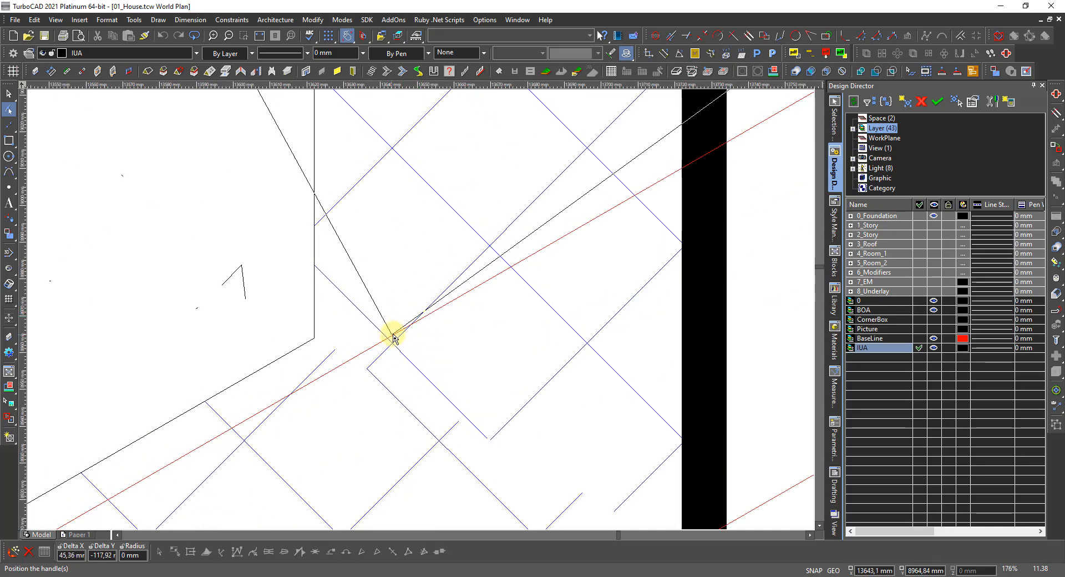
scroll(363, 356, down, 2)
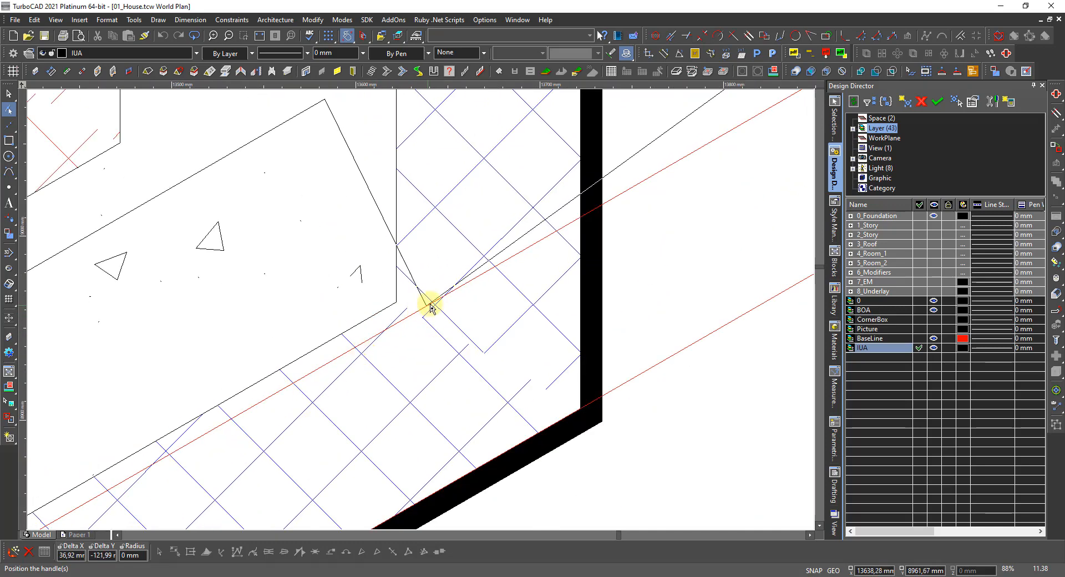
scroll(427, 303, up, 4)
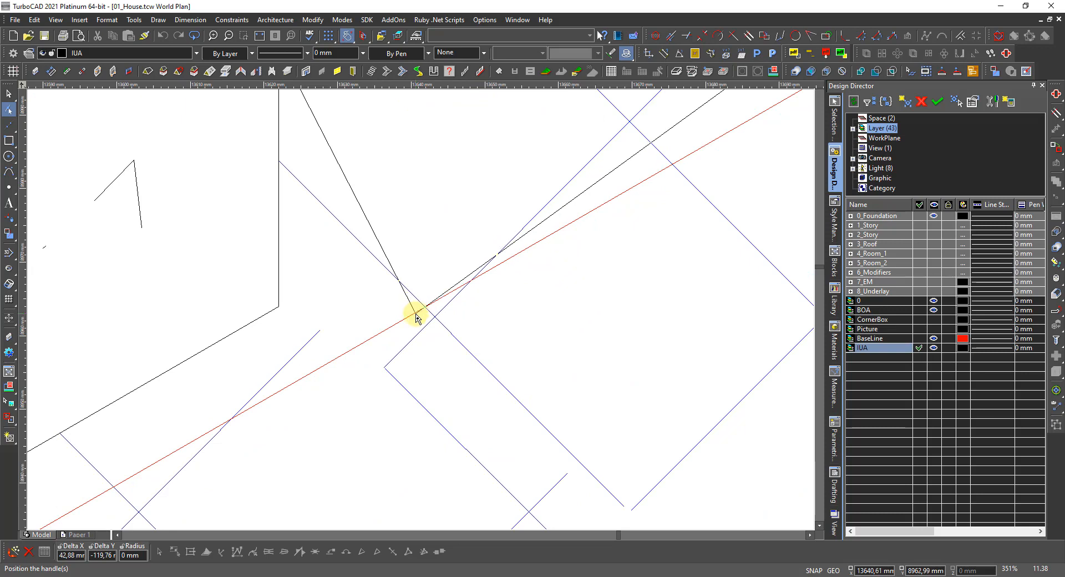
click(413, 314)
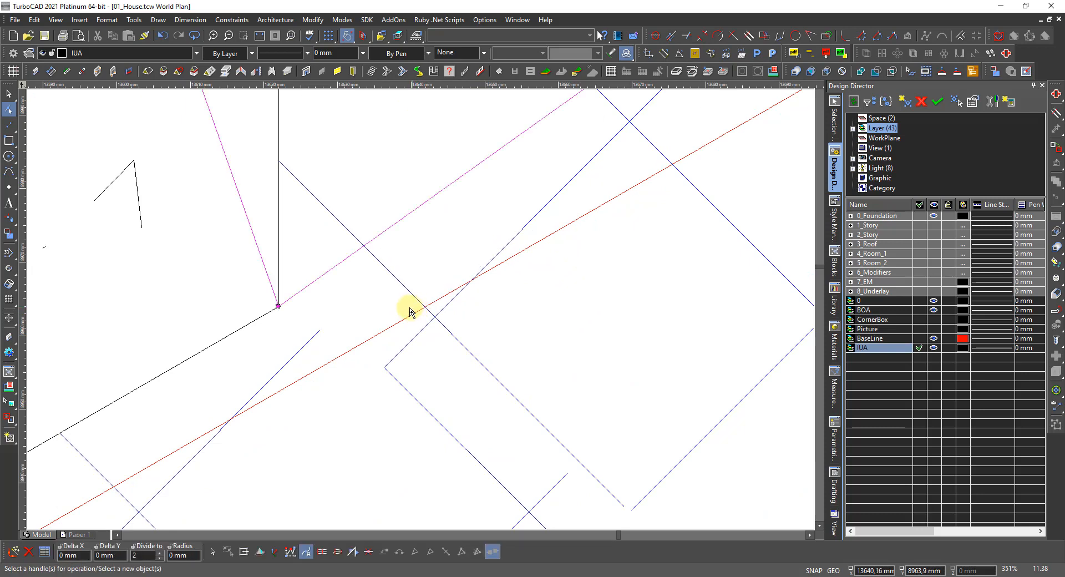
scroll(410, 309, down, 4)
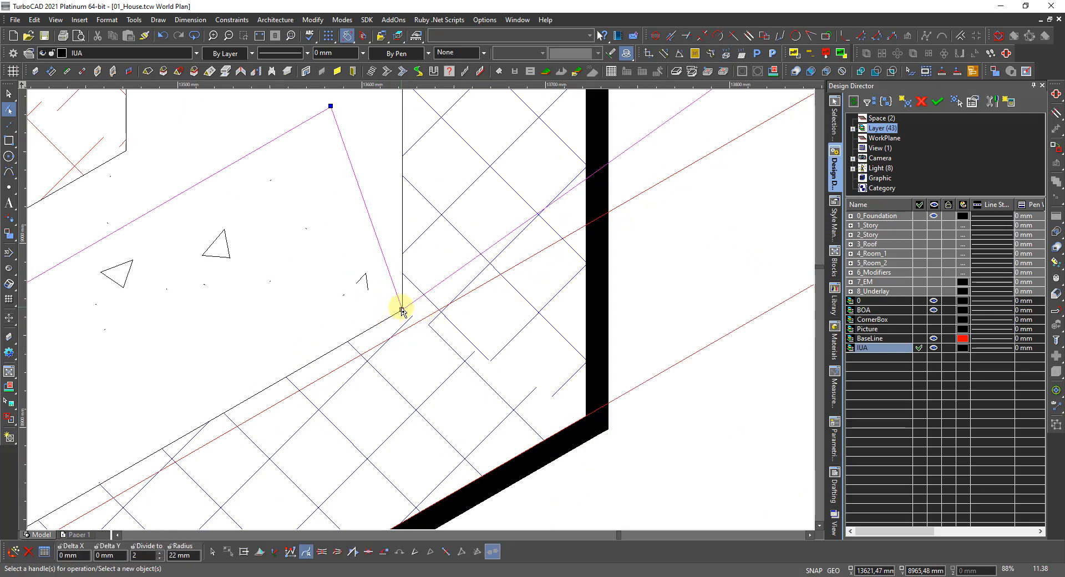
click(399, 308)
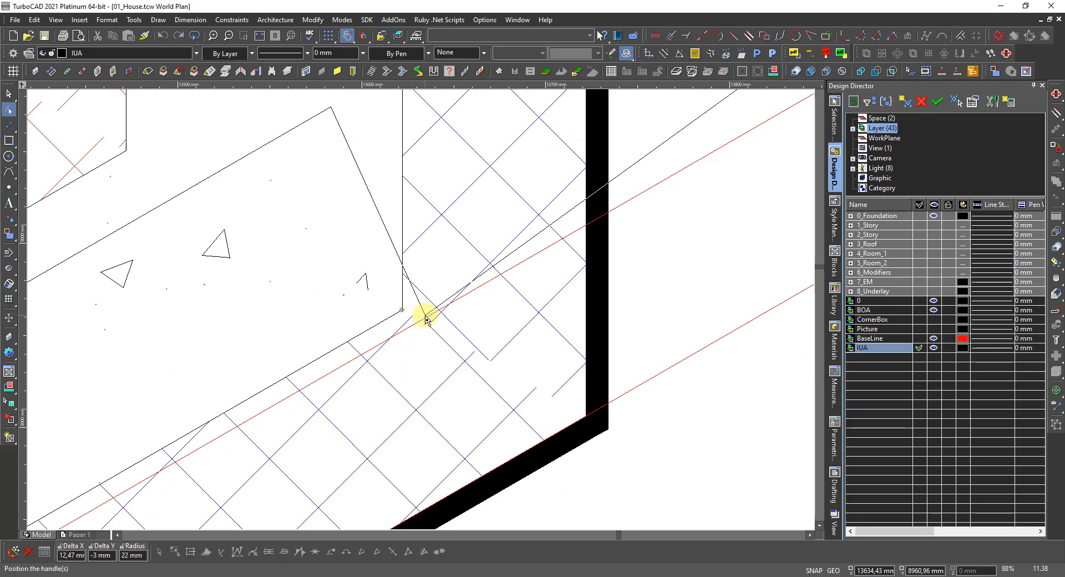
click(426, 321)
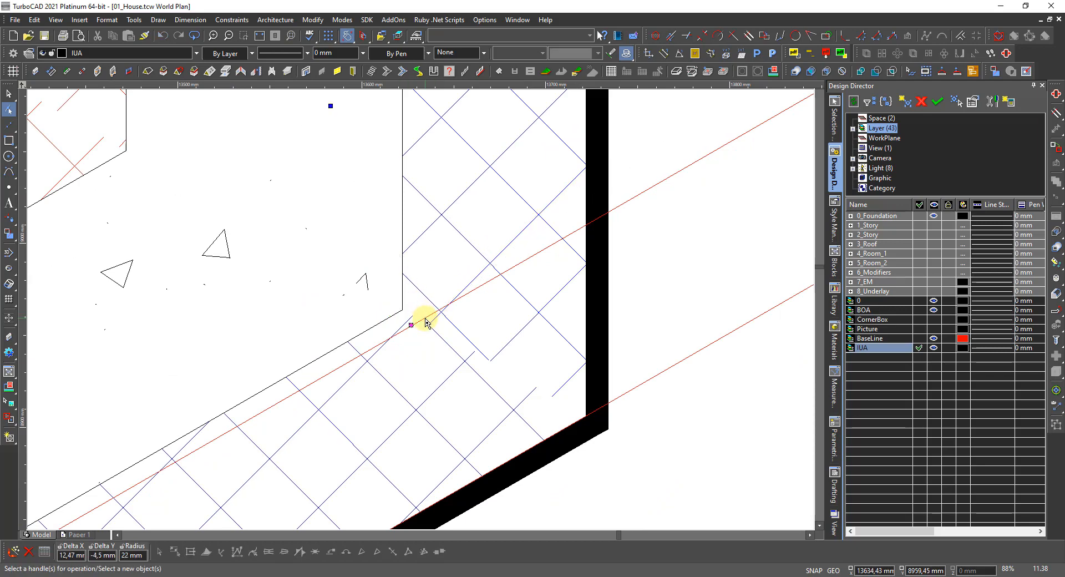
- Move the polyline's outer corner node beside the bay to the 90 mm offset baseline's corner at the small rectangle
scroll(426, 321, down, 3)
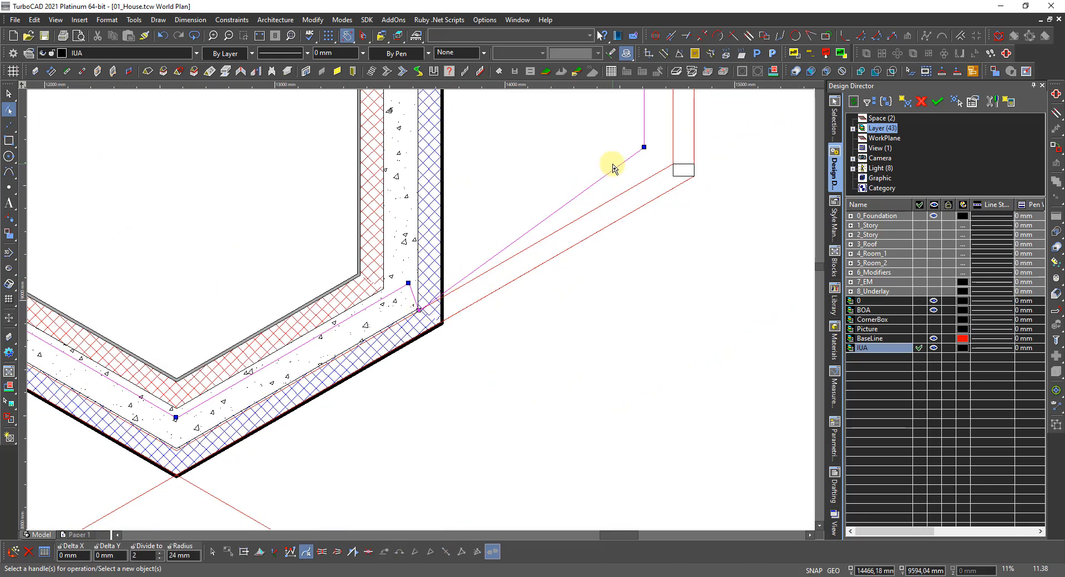
click(642, 147)
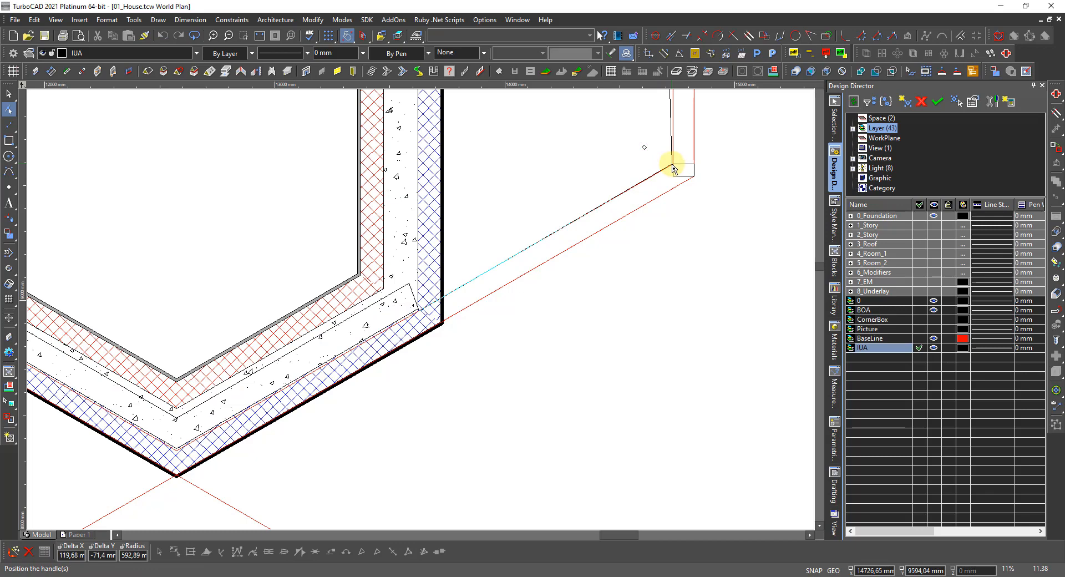
click(674, 169)
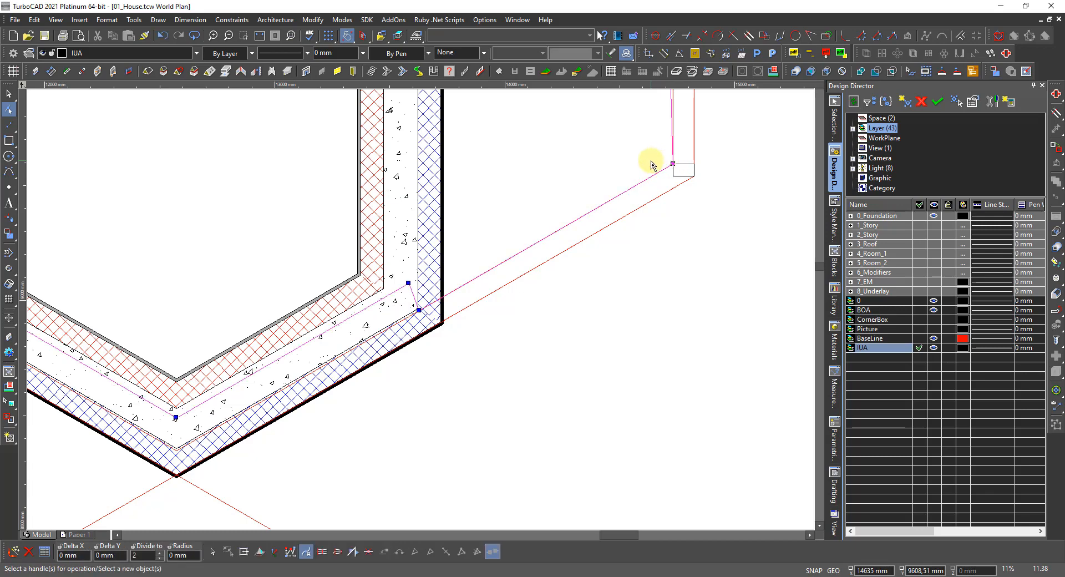
- Shift the polyline's upper corner node, inside the horizontal wall above the pointed bay, by 90 mm in Delta X and end its editing
scroll(418, 295, down, 5)
scroll(421, 311, up, 4)
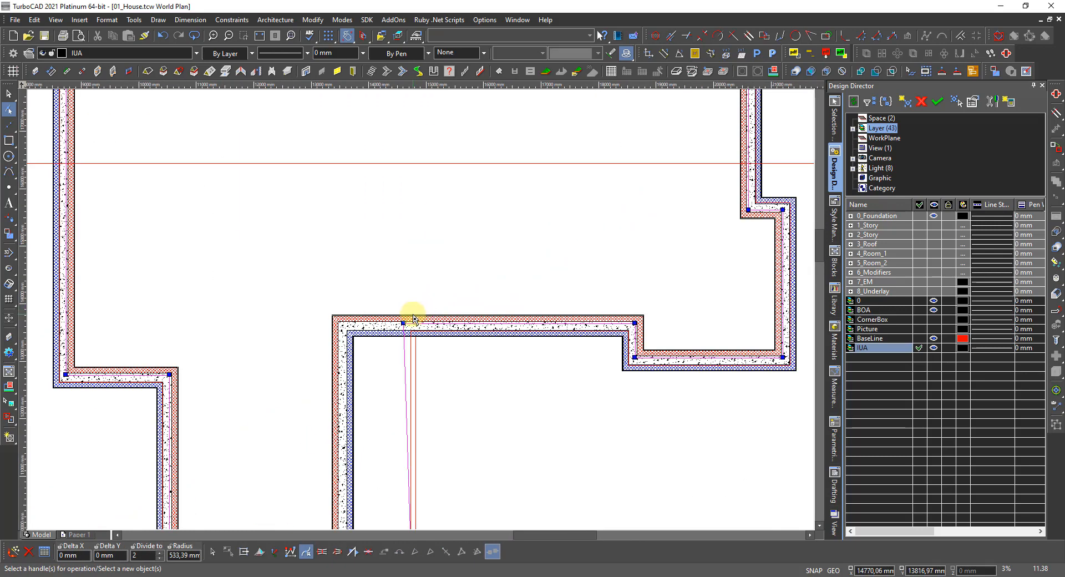
scroll(413, 311, up, 3)
drag(316, 442, 400, 319)
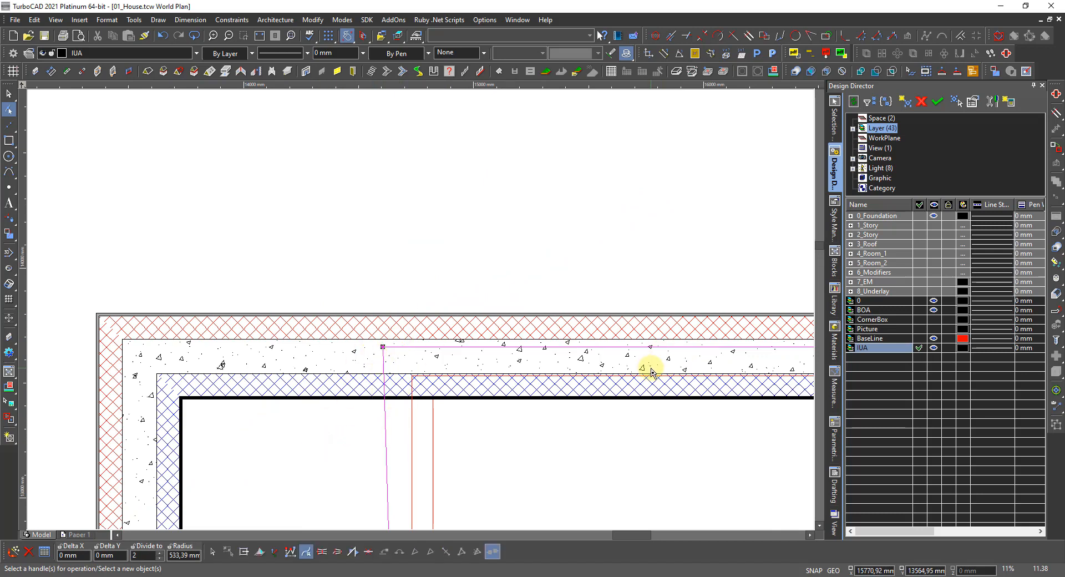
click(84, 555)
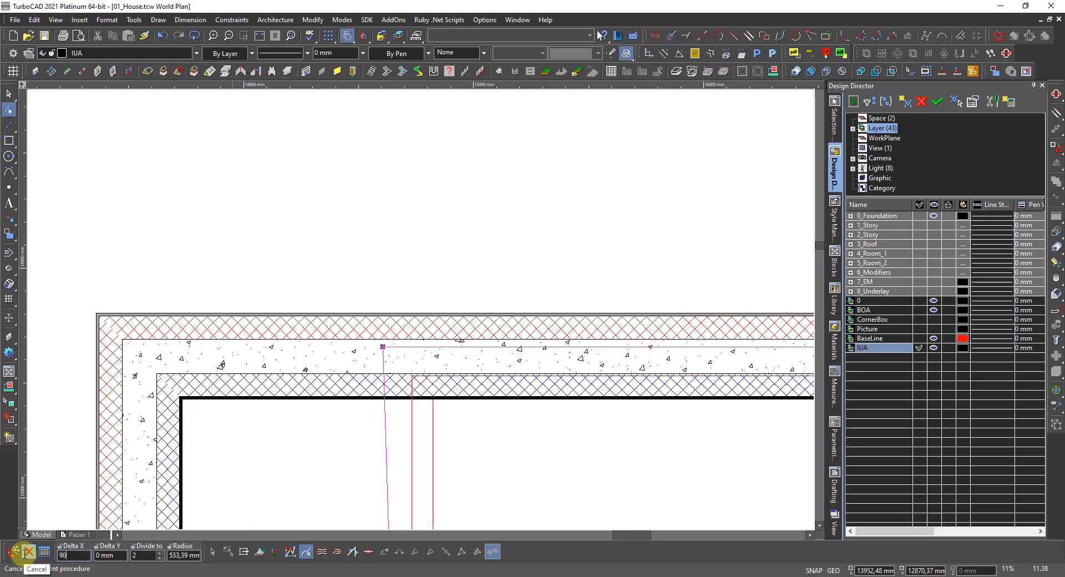
text(90)
key(Return)
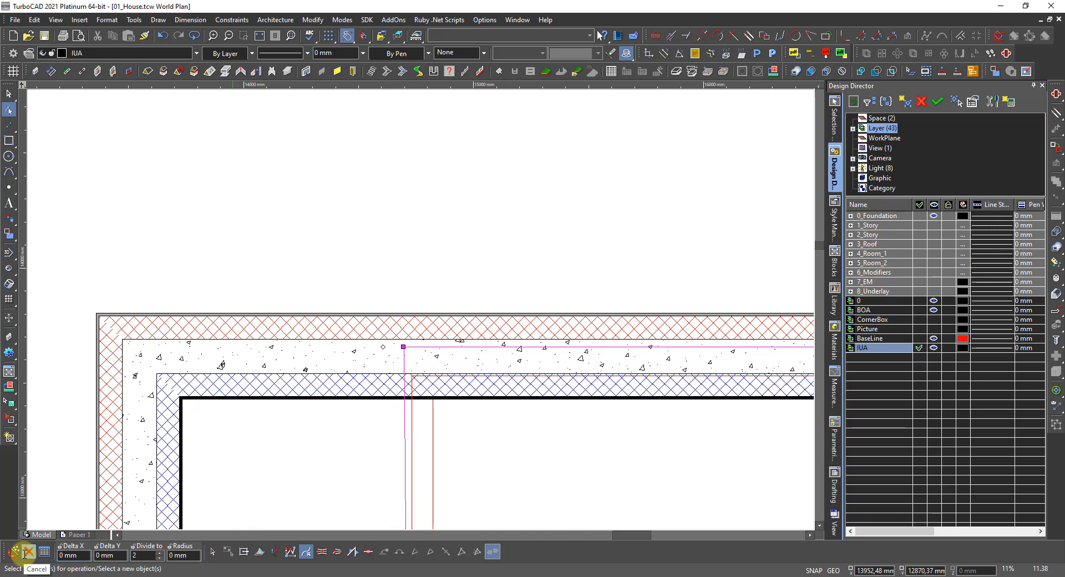
scroll(25, 553, down, 1)
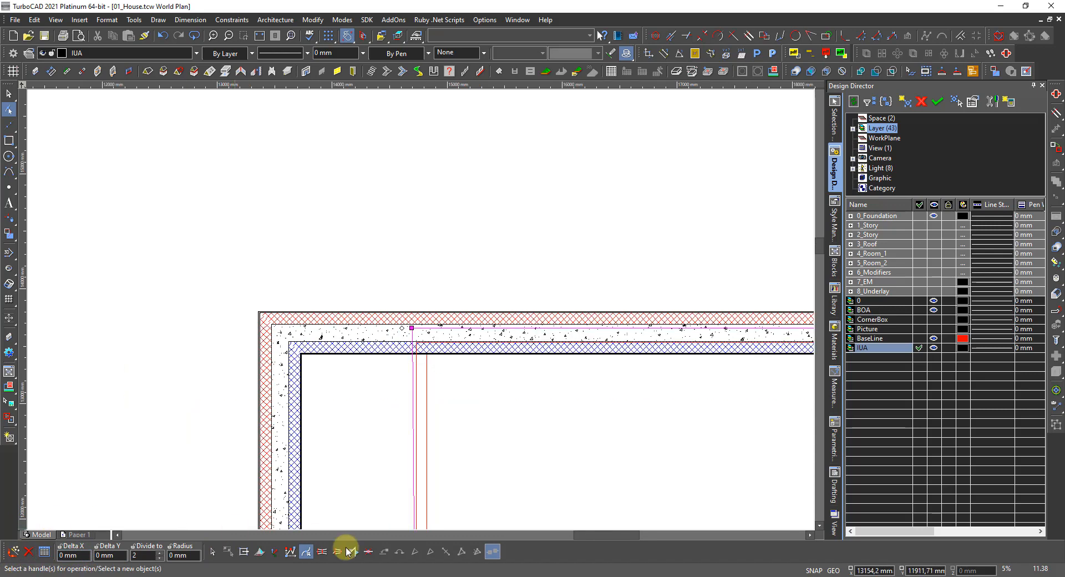
scroll(418, 312, down, 1)
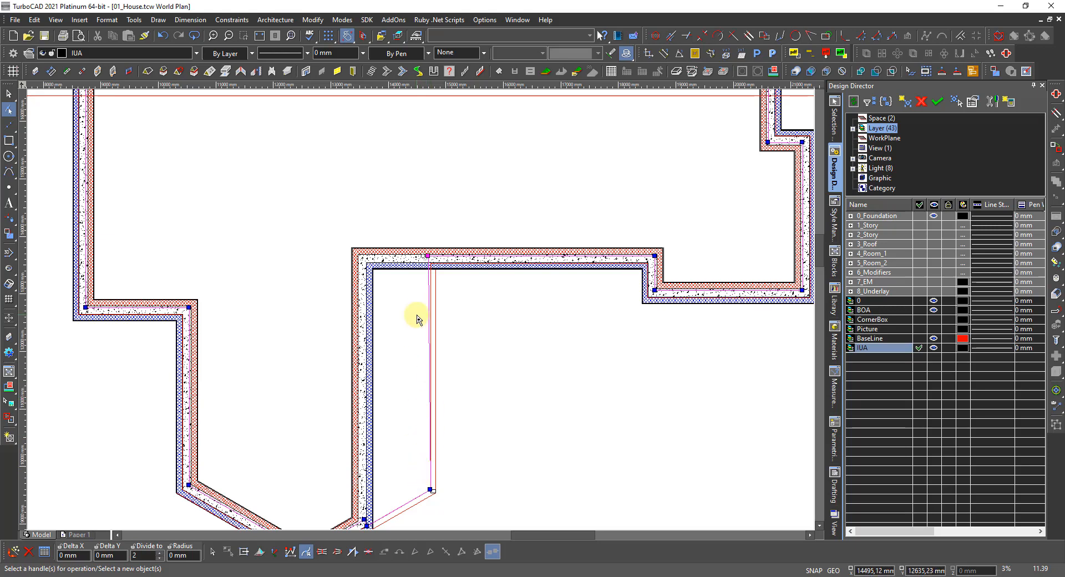
scroll(426, 255, up, 3)
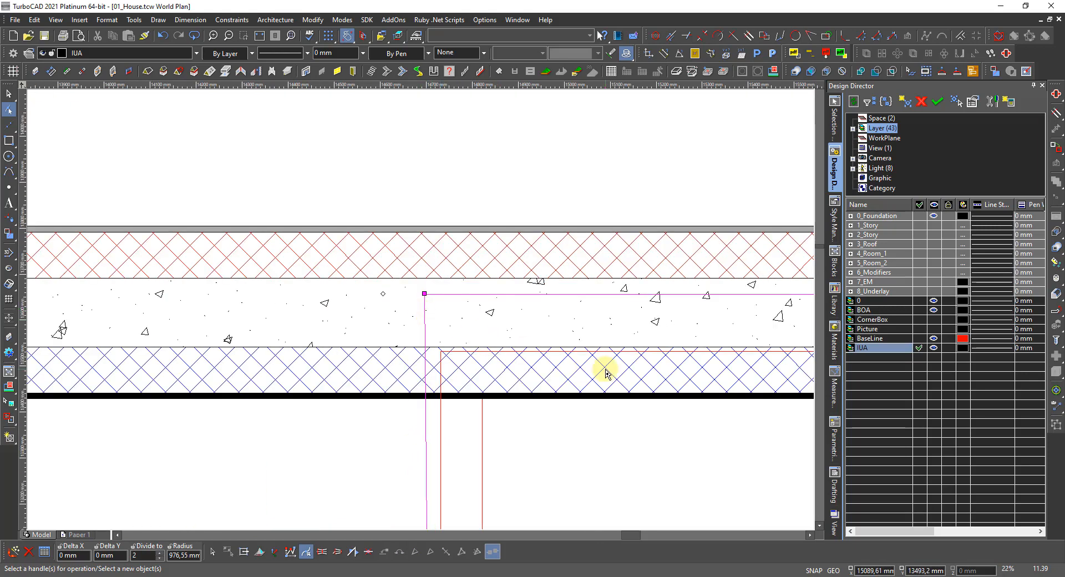
click(518, 456)
scroll(416, 309, down, 3)
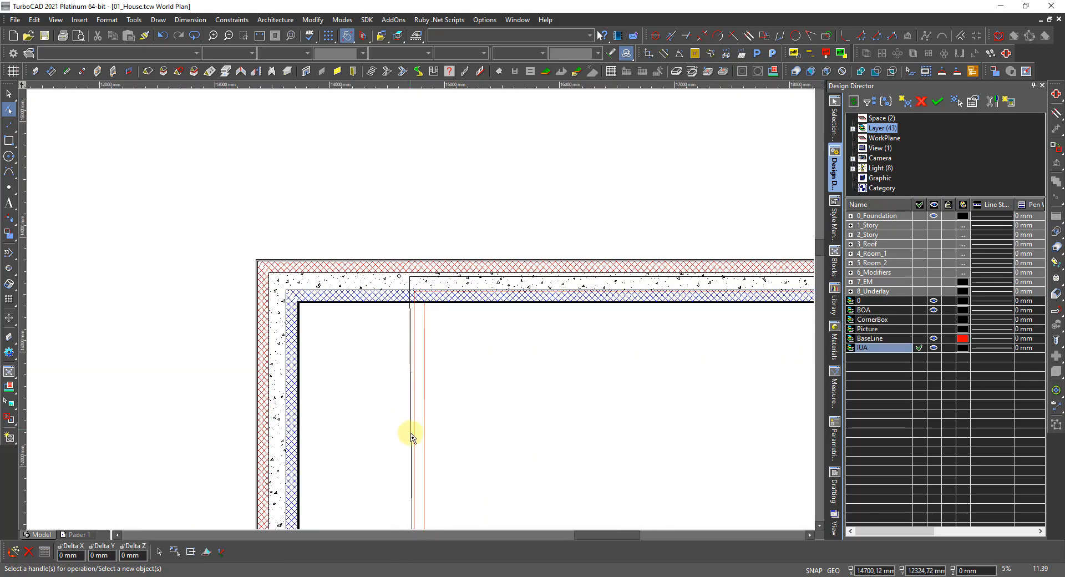
- Check the size of the small rectangle at the polyline's lower outer corner beside the pointed bay
scroll(434, 472, up, 2)
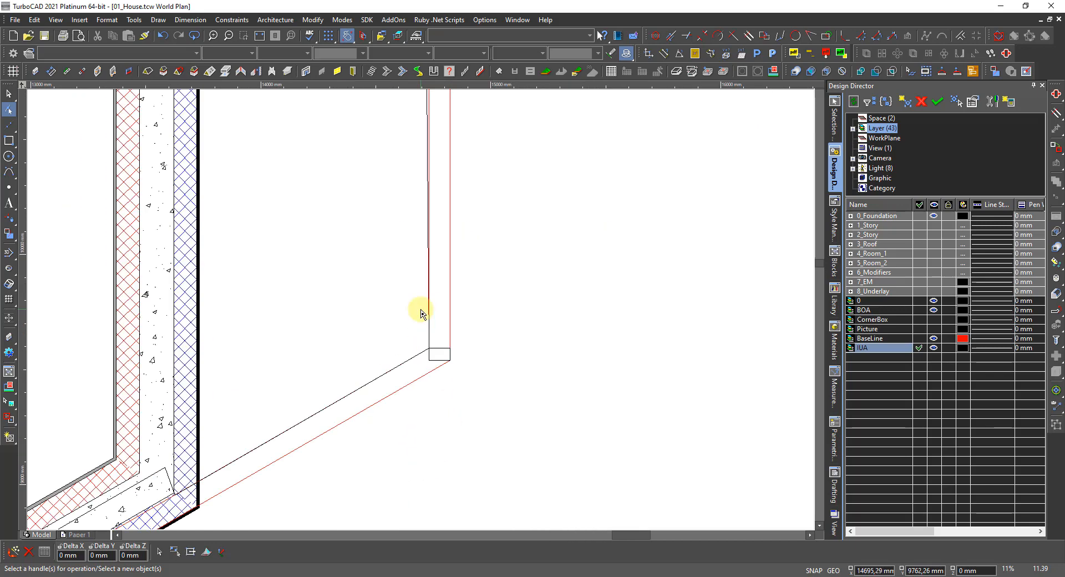
click(442, 351)
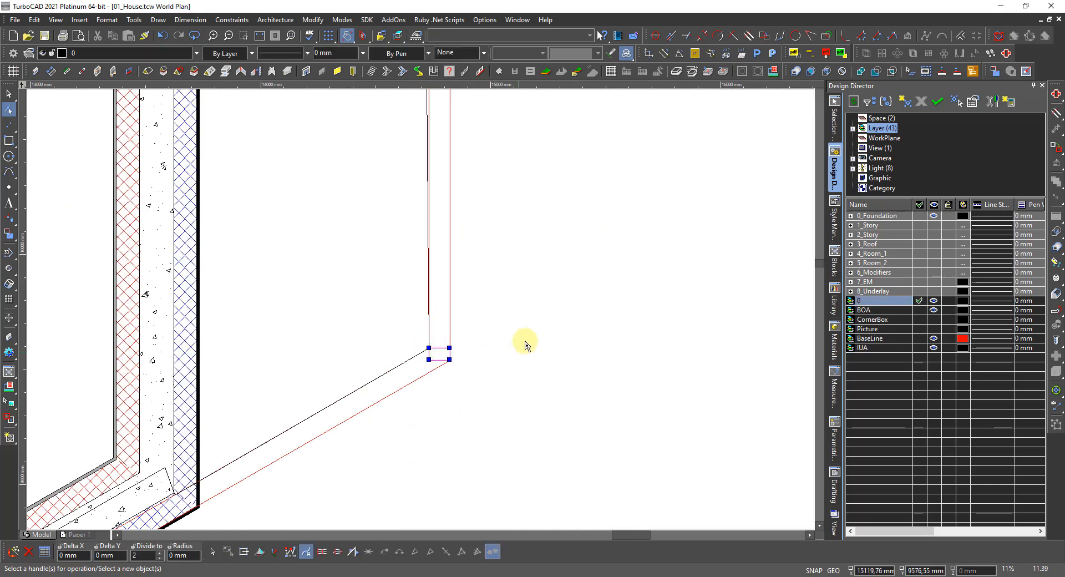
key(Escape)
key(Escape)
key(space)
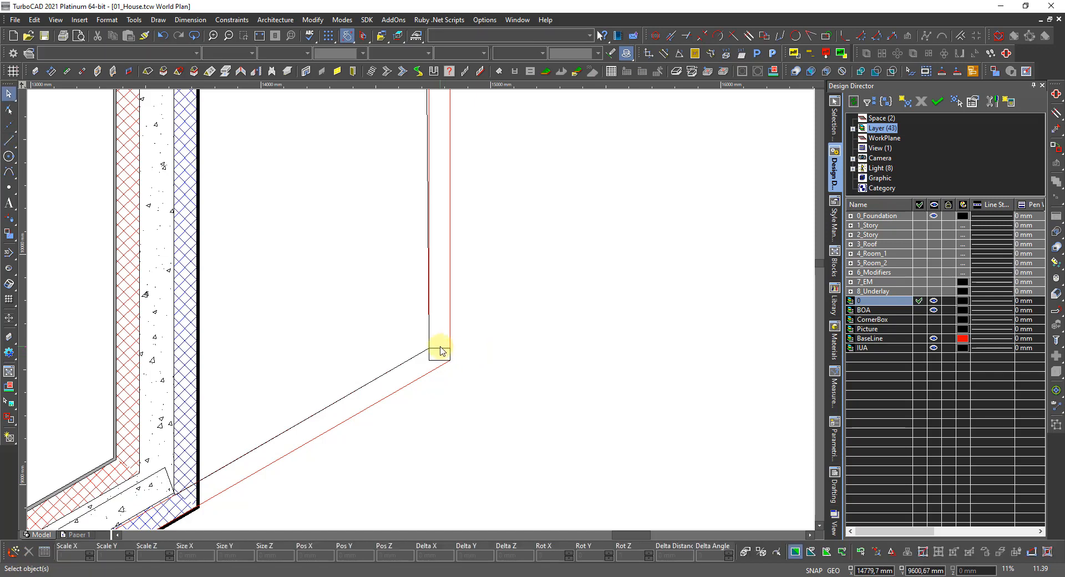
click(440, 347)
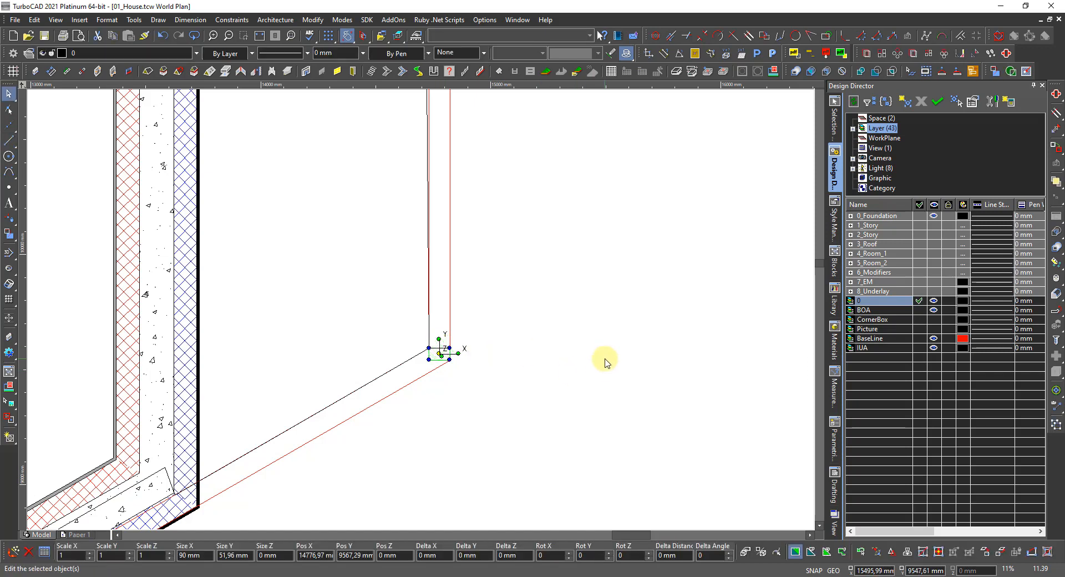
key(Escape)
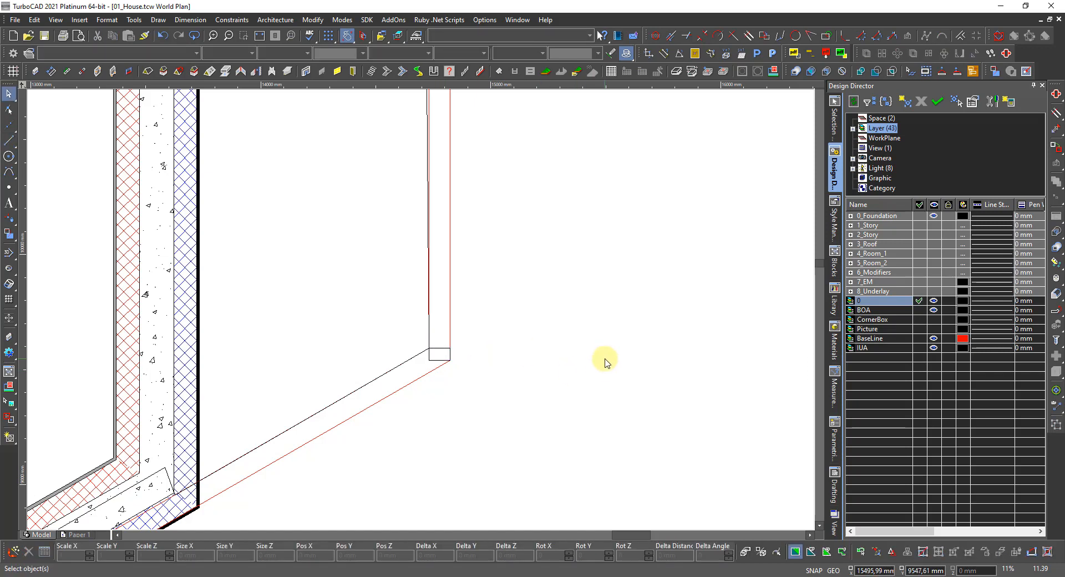
- Switch to the Calculator, compute 215 - 90, and return to the TurboCAD drawing
key(XF86Calculator)
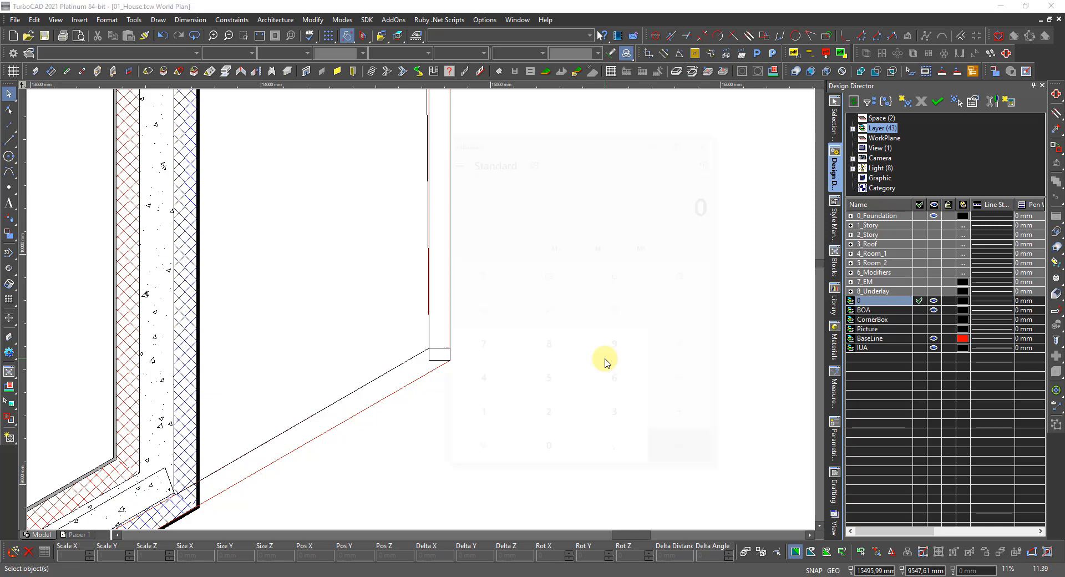
text(215 - 90)
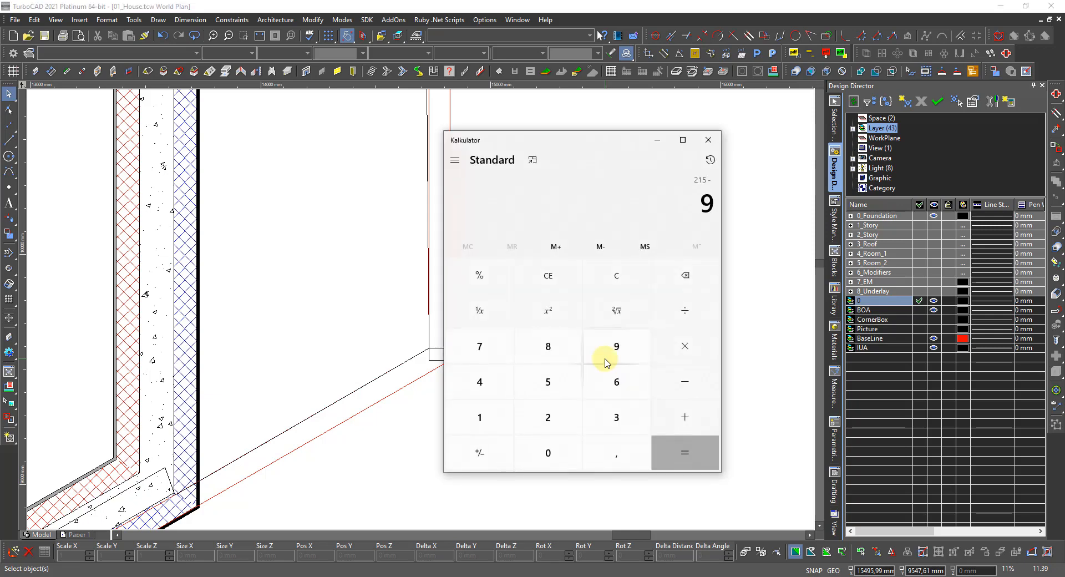
key(Return)
key(Escape)
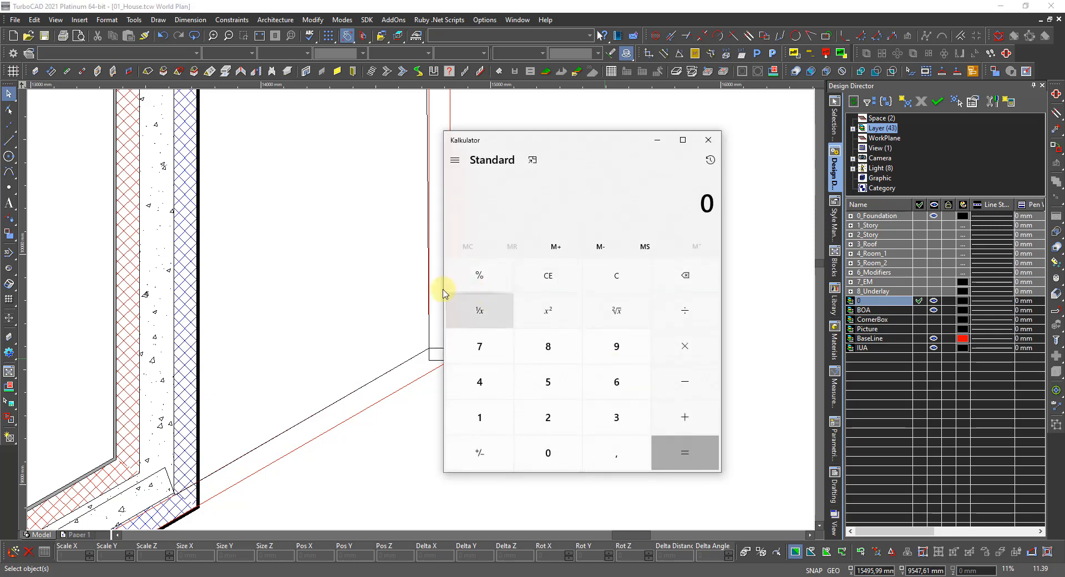
click(399, 282)
- Activate the Edit Tool at the polyline's upper corner inside the horizontal wall
scroll(421, 311, down, 4)
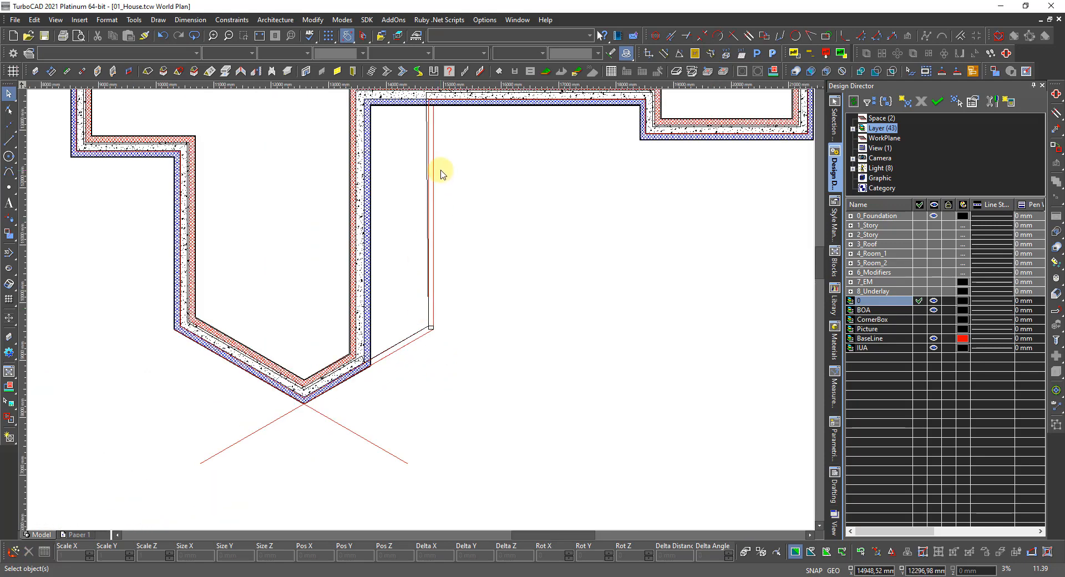
scroll(411, 262, down, 2)
scroll(393, 273, up, 5)
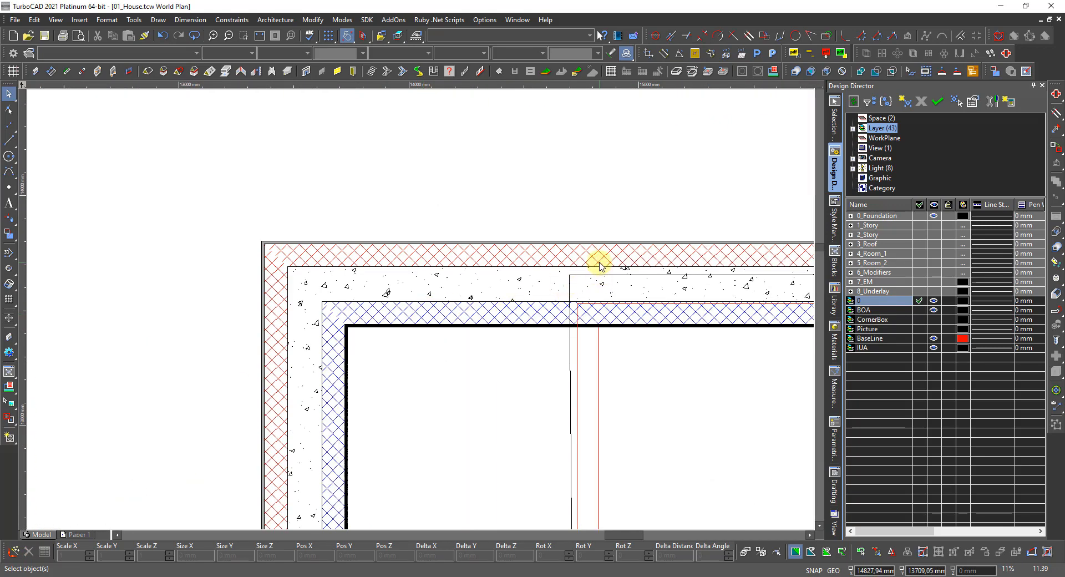
scroll(601, 261, up, 5)
right_click(425, 357)
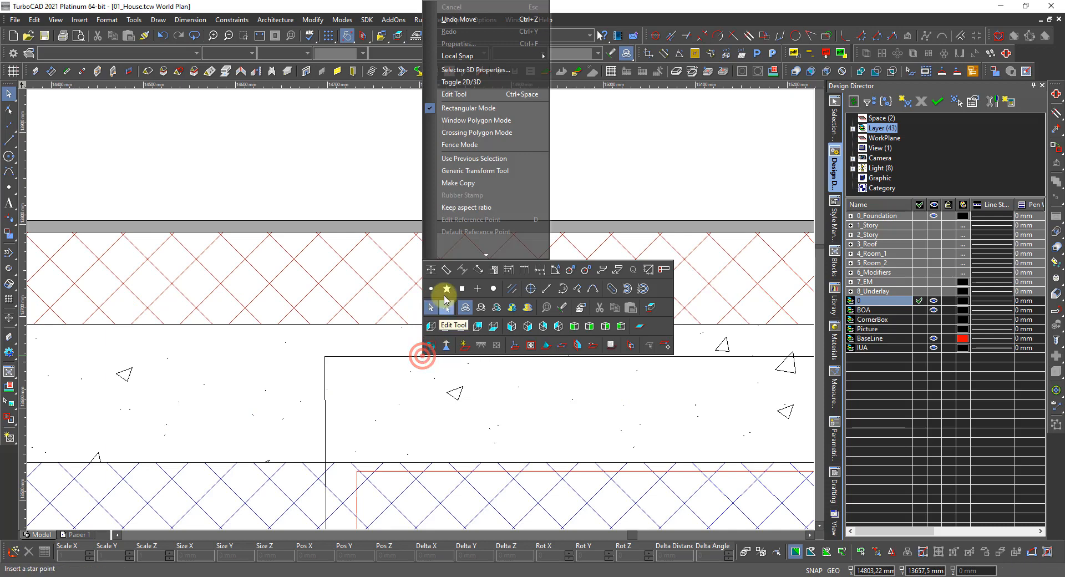
click(447, 307)
click(429, 357)
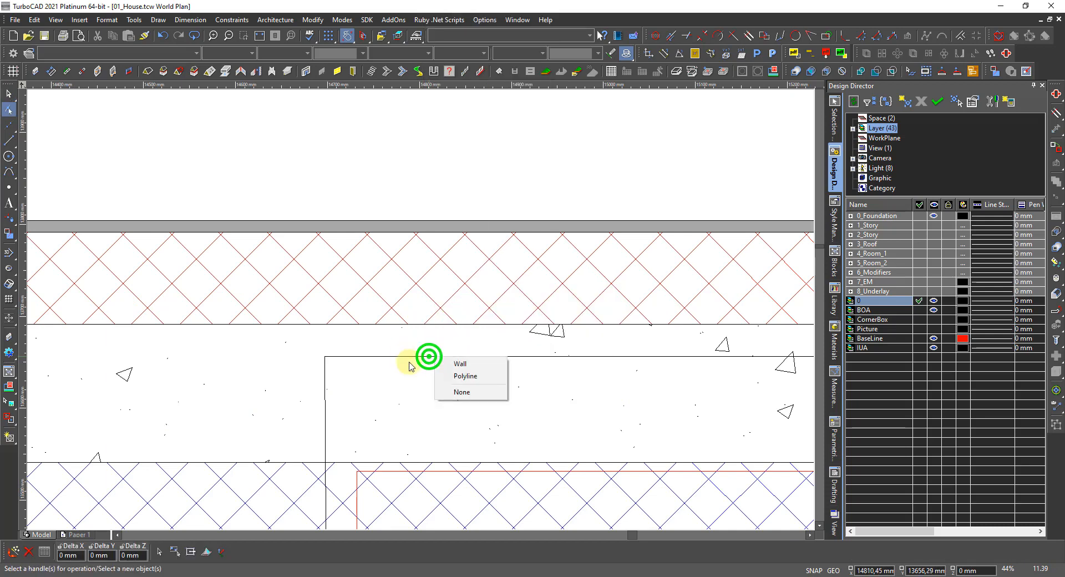
click(447, 375)
click(310, 351)
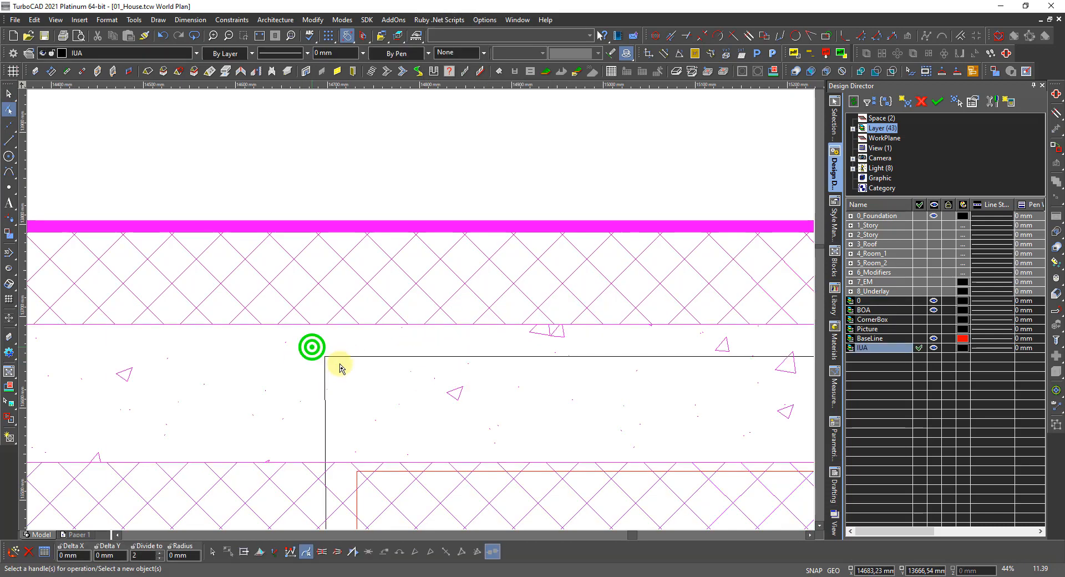
key(Escape)
click(348, 361)
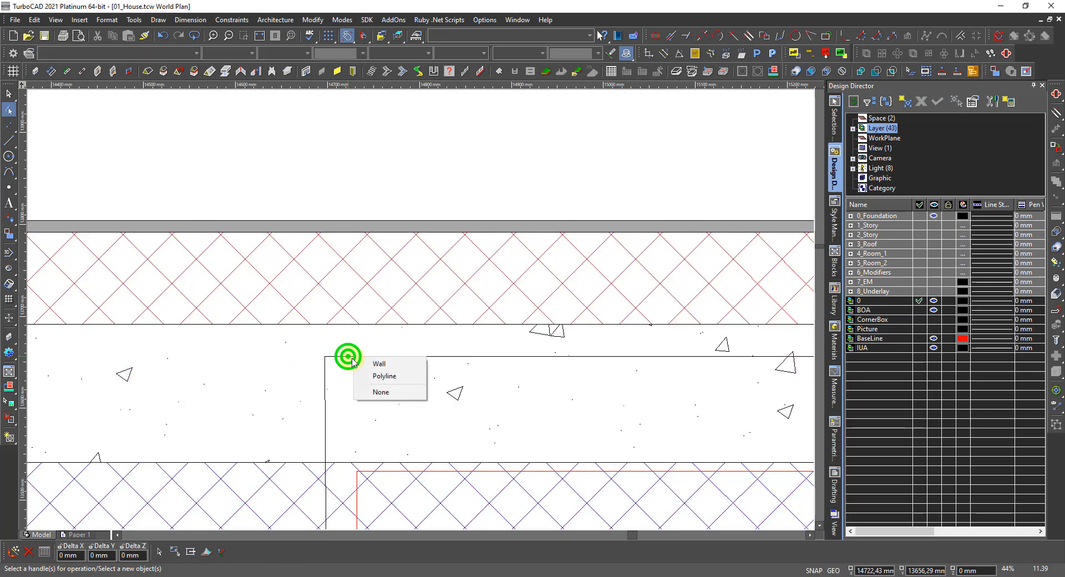
click(361, 366)
key(Escape)
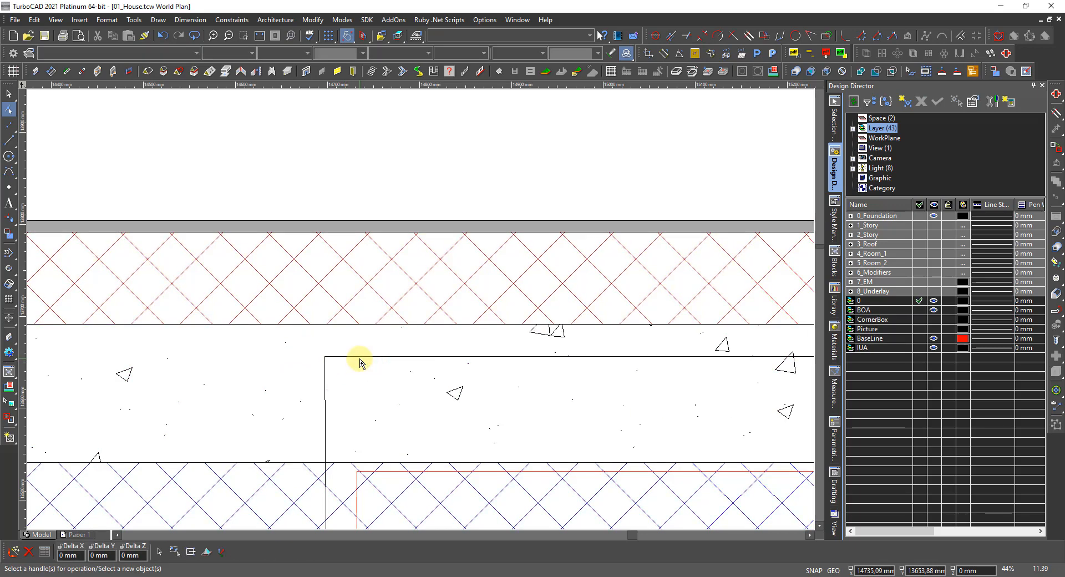
- Choose the polyline instead of the wall, move its upper corner node by 35 mm in Delta X, and deselect it
click(358, 362)
click(381, 378)
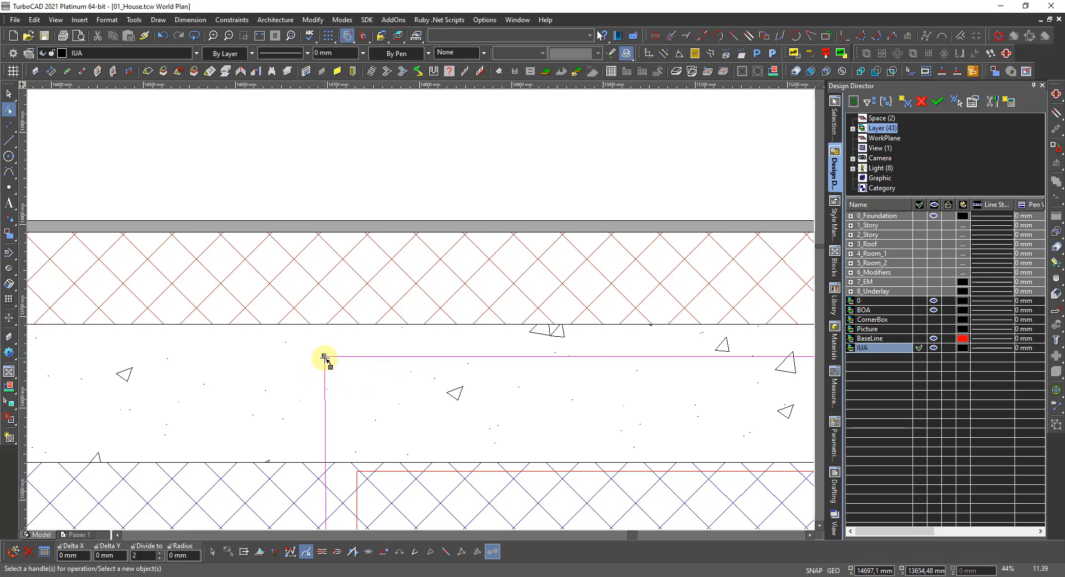
click(324, 356)
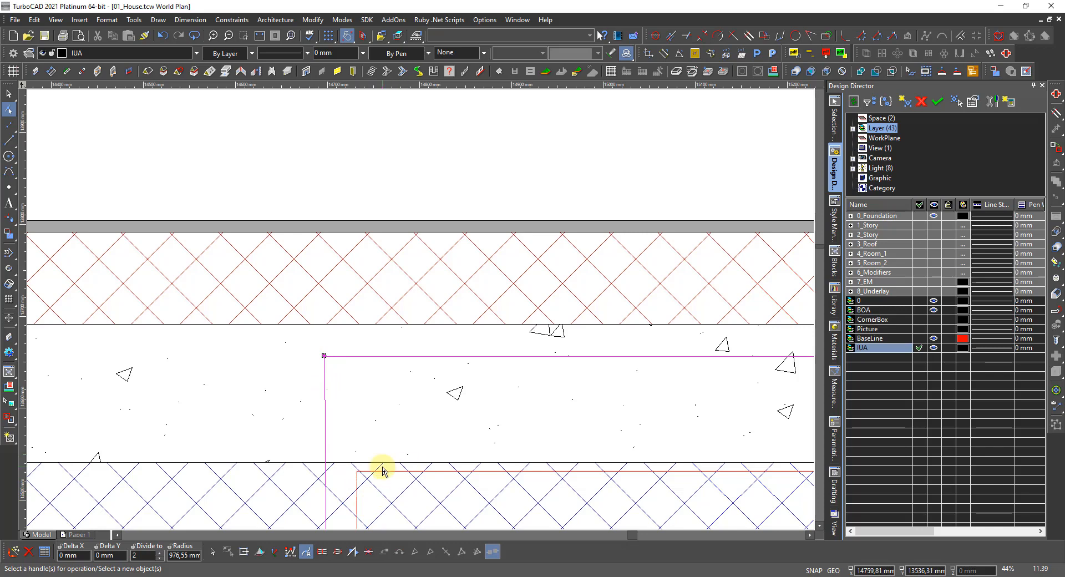
click(78, 555)
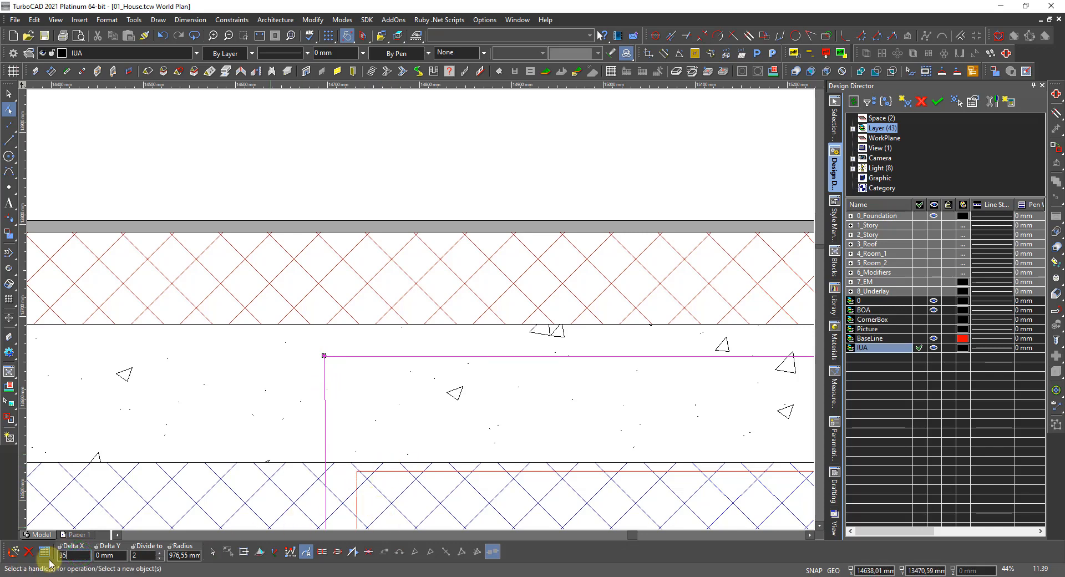
text(35)
key(Return)
scroll(48, 564, down, 5)
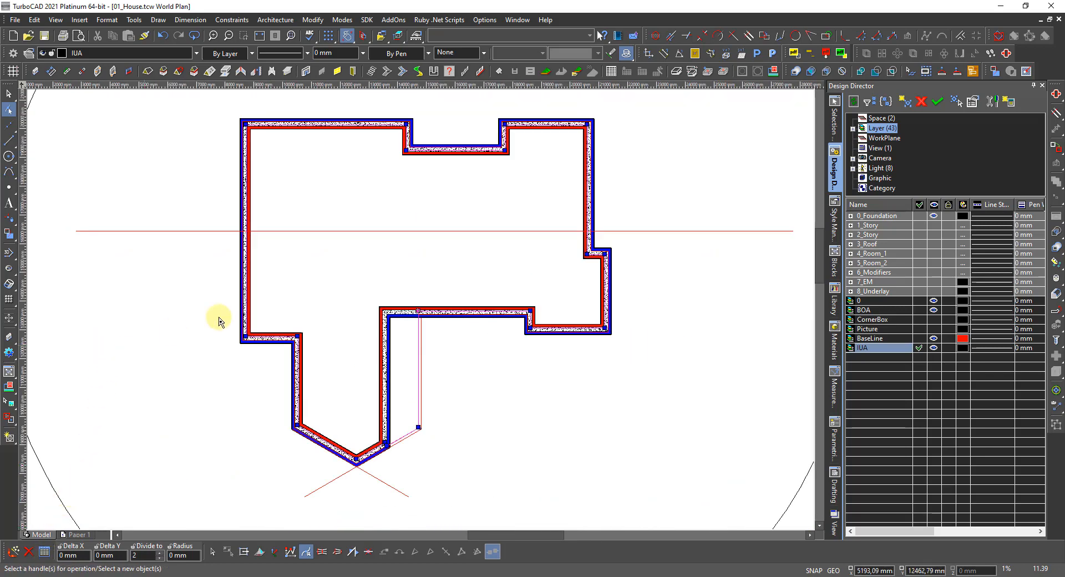
scroll(437, 139, up, 1)
scroll(421, 313, up, 1)
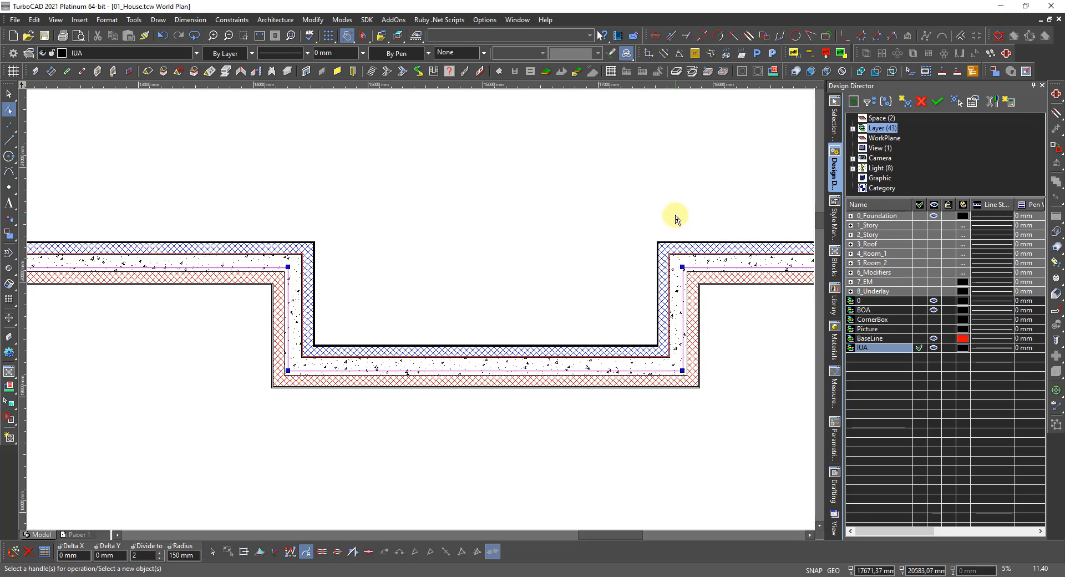
click(643, 272)
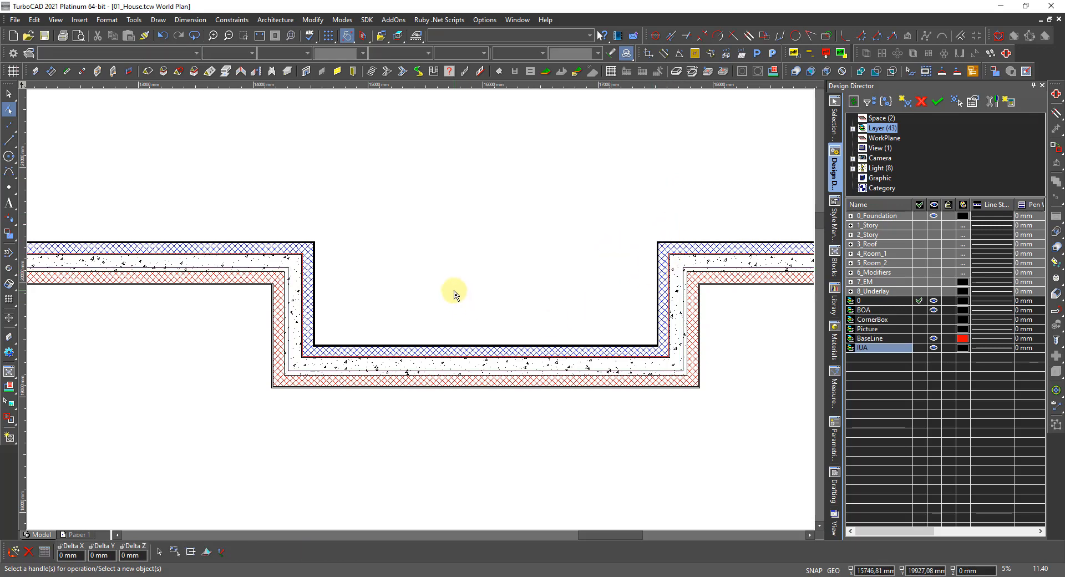
drag(8, 143, 57, 281)
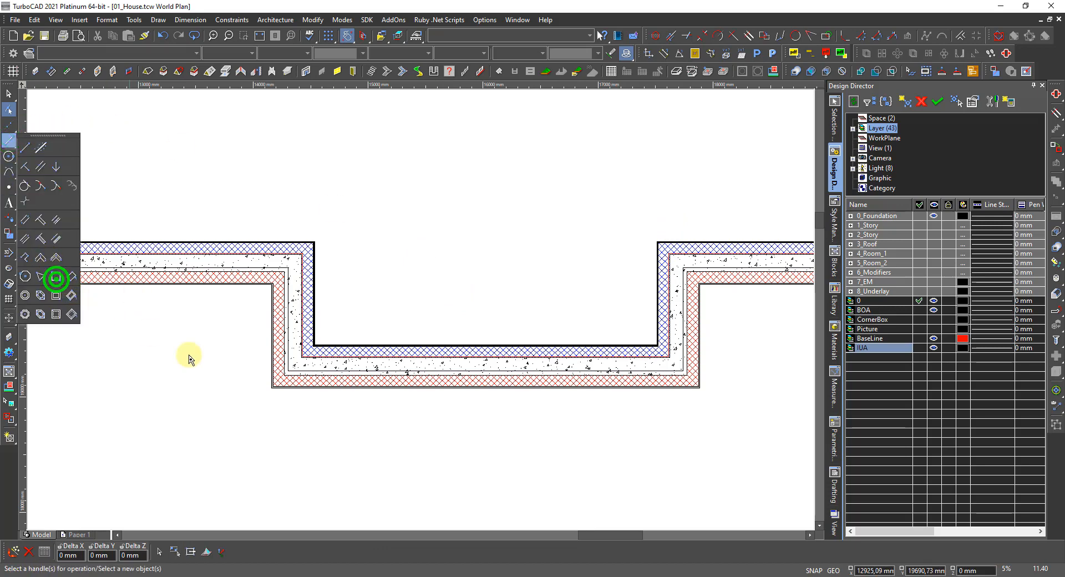
click(128, 220)
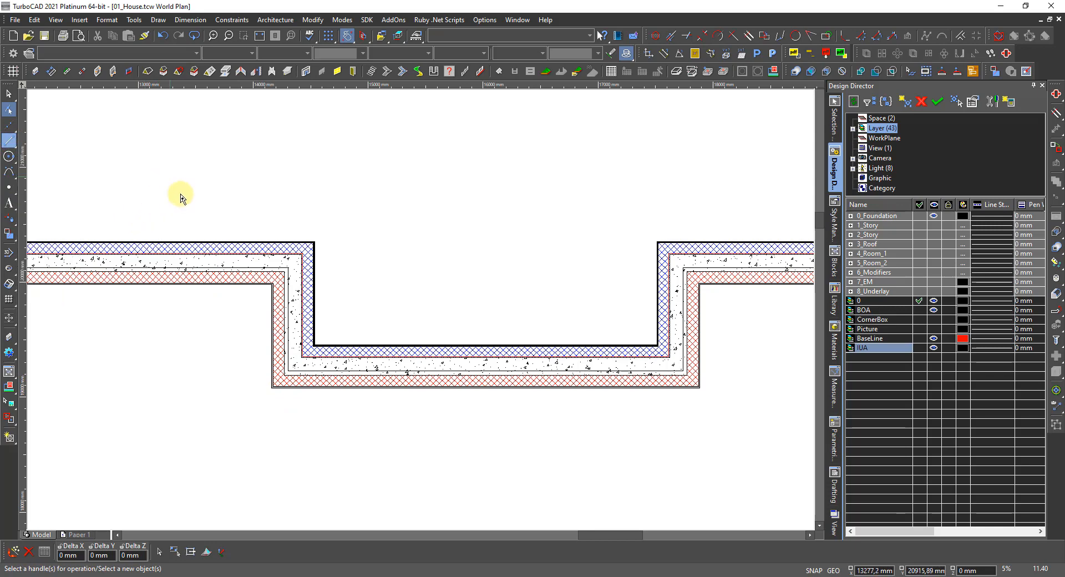
click(197, 197)
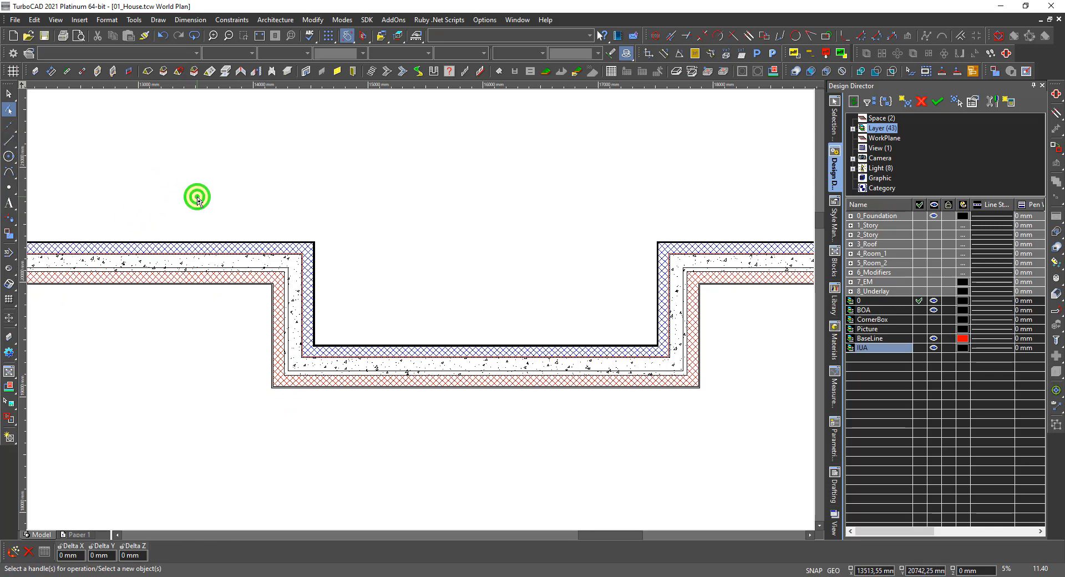
key(l)
key(space)
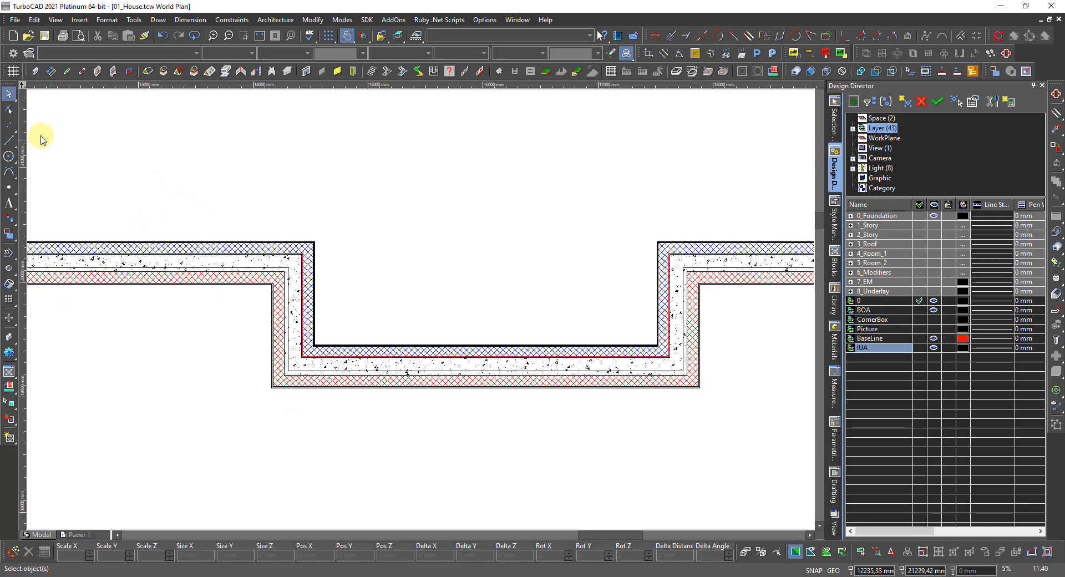
- Draw a 1200 mm high rectangle over the recess in the upper wall, starting at the polyline's lower-left corner inside the recess wall
click(12, 143)
click(50, 279)
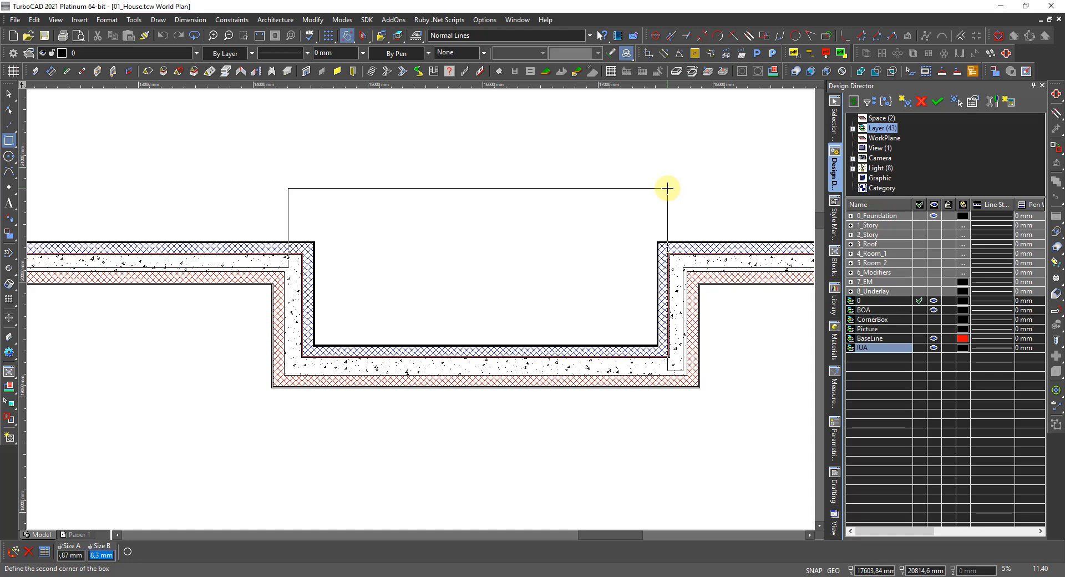
text(1200)
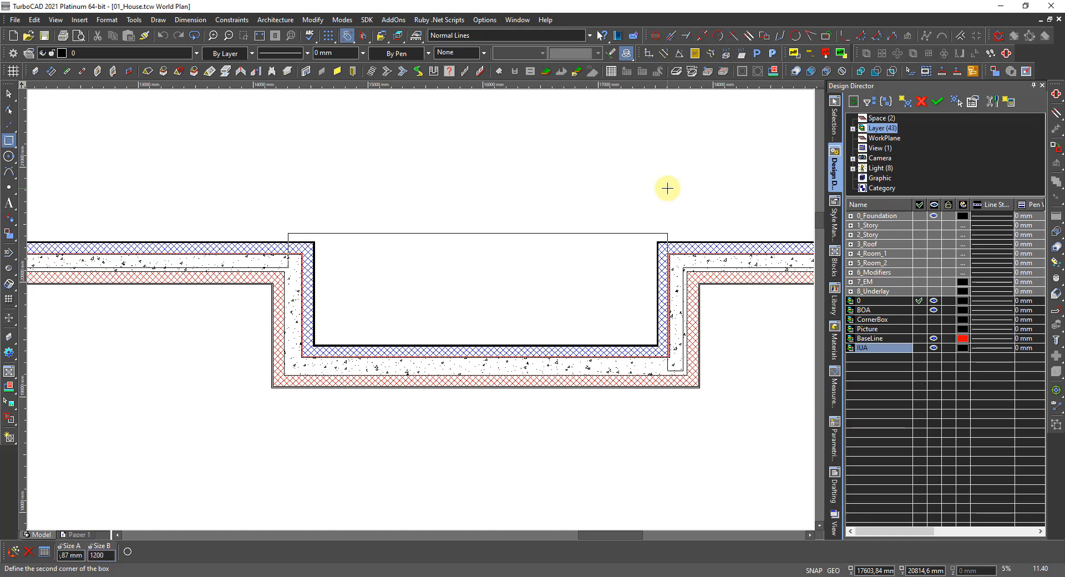
key(Return)
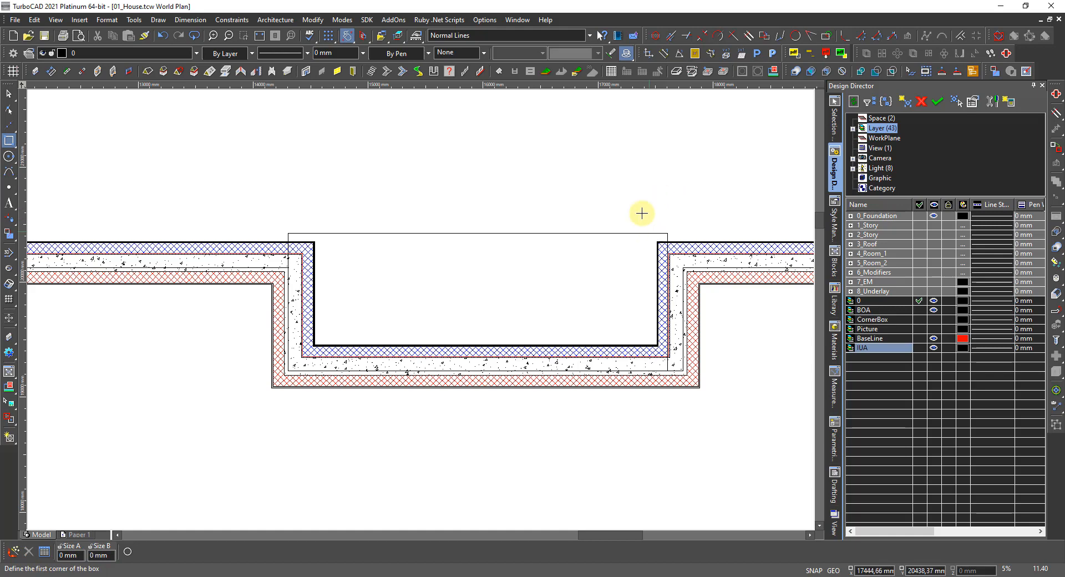
key(Escape)
- Stretch the recess rectangle's right side out to the polyline's corner inside the right wall of the recess, and deselect the rectangle
scroll(660, 247, up, 3)
click(432, 279)
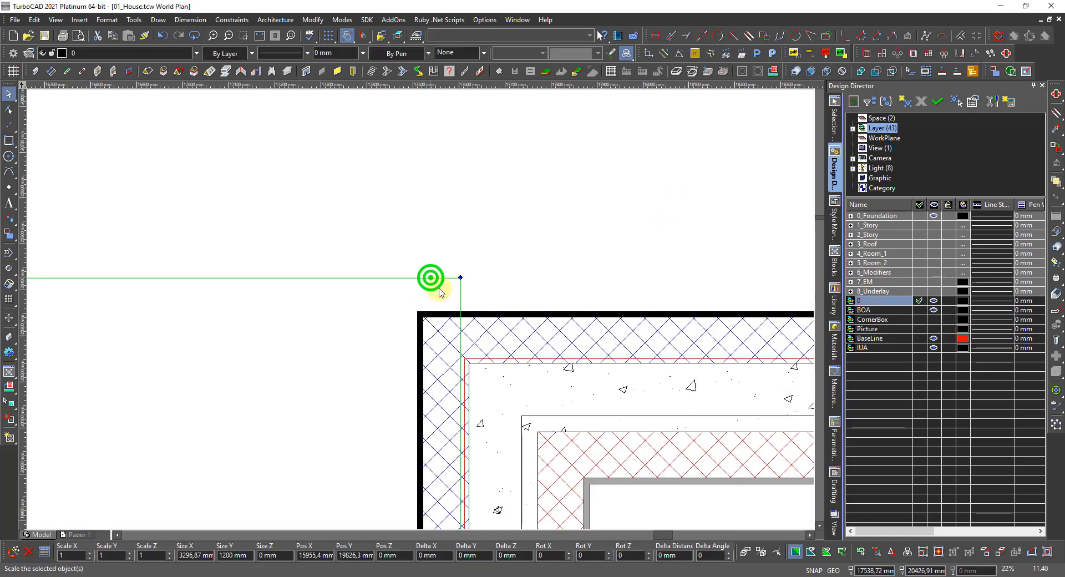
click(459, 303)
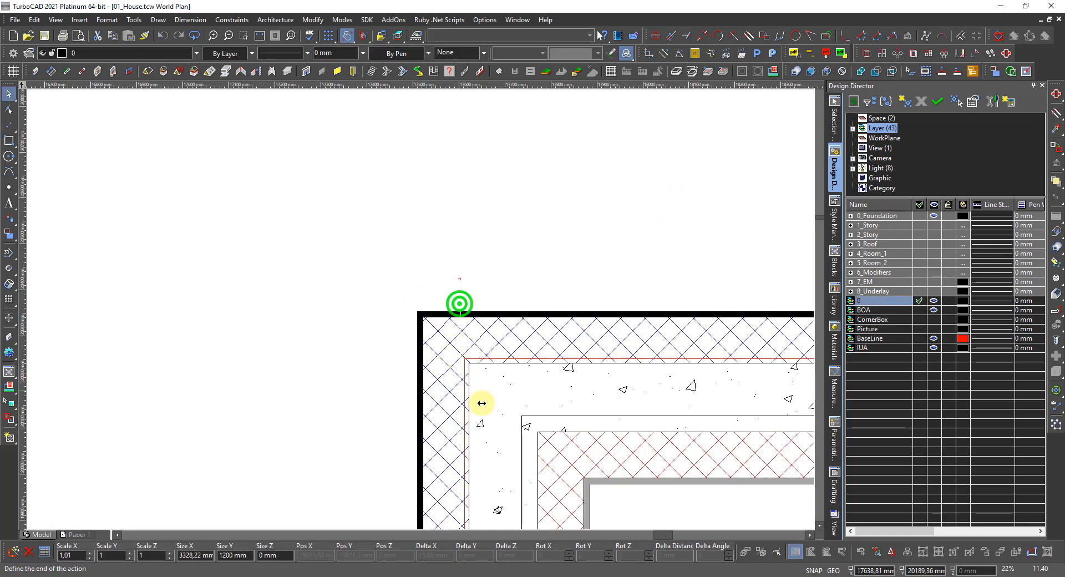
click(516, 416)
scroll(375, 357, down, 4)
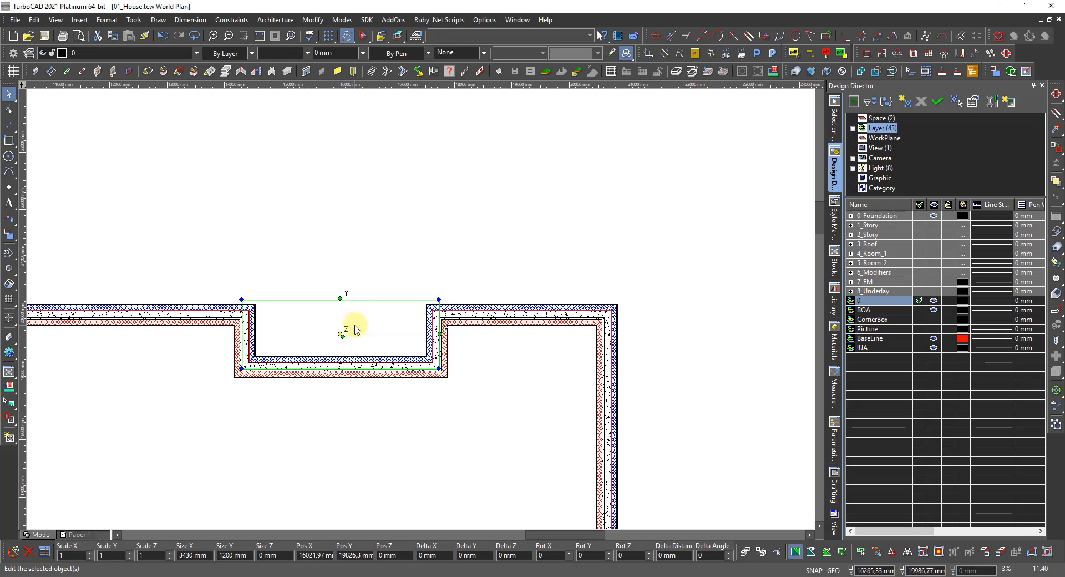
scroll(355, 326, down, 1)
click(394, 449)
- Examine the polyline around the pointed bay and the rectangle over the upper wall's recess
scroll(394, 449, down, 2)
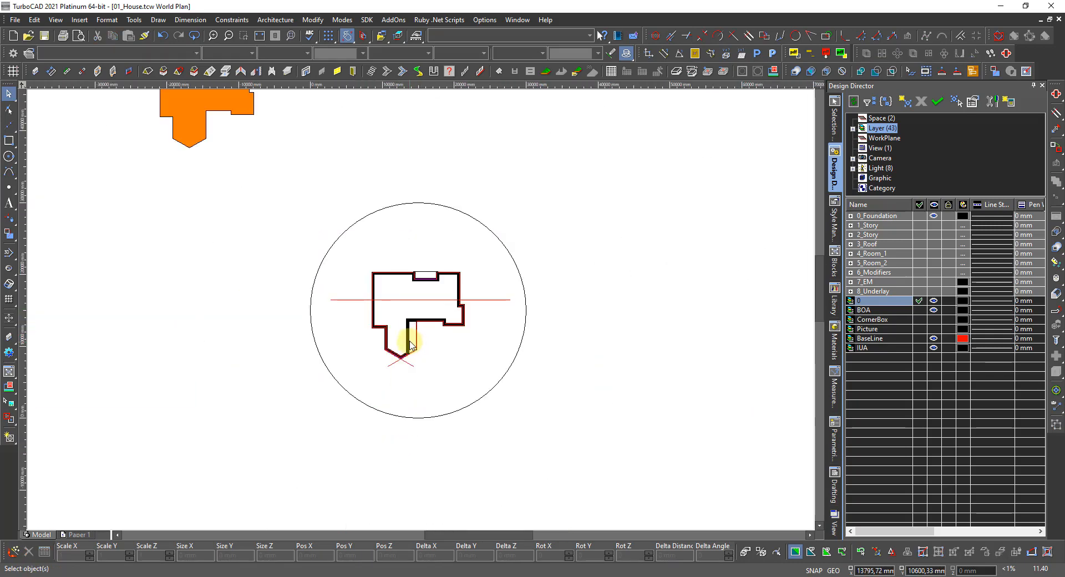
scroll(411, 343, up, 3)
scroll(423, 303, up, 2)
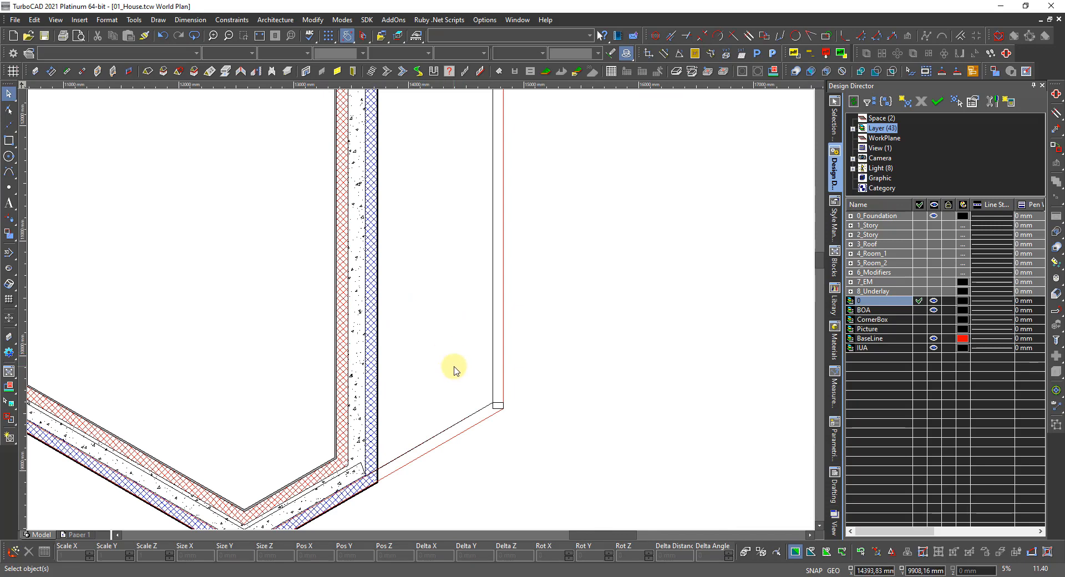
scroll(454, 371, down, 3)
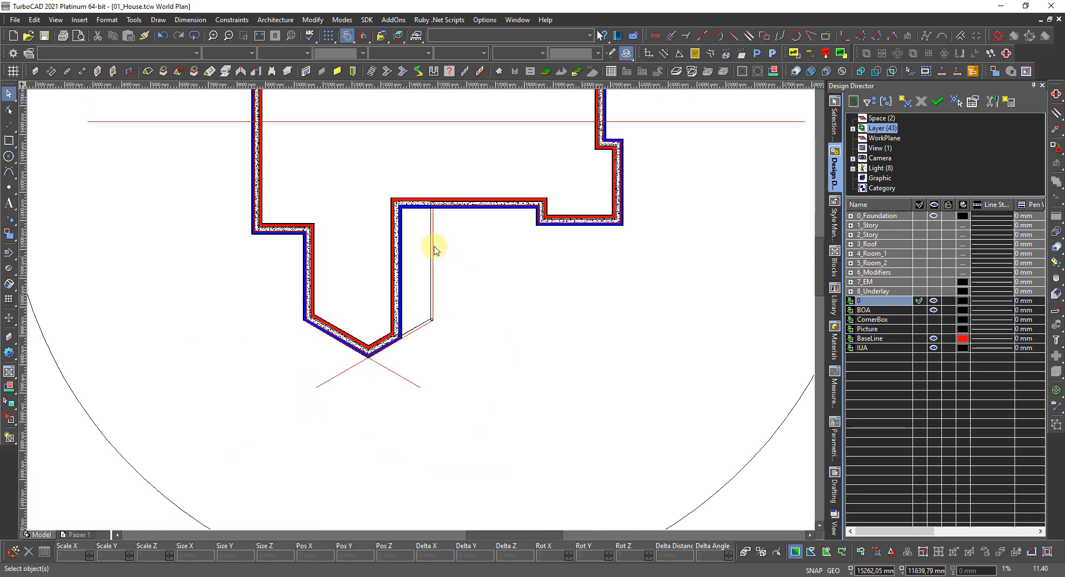
scroll(430, 278, down, 2)
scroll(422, 300, up, 3)
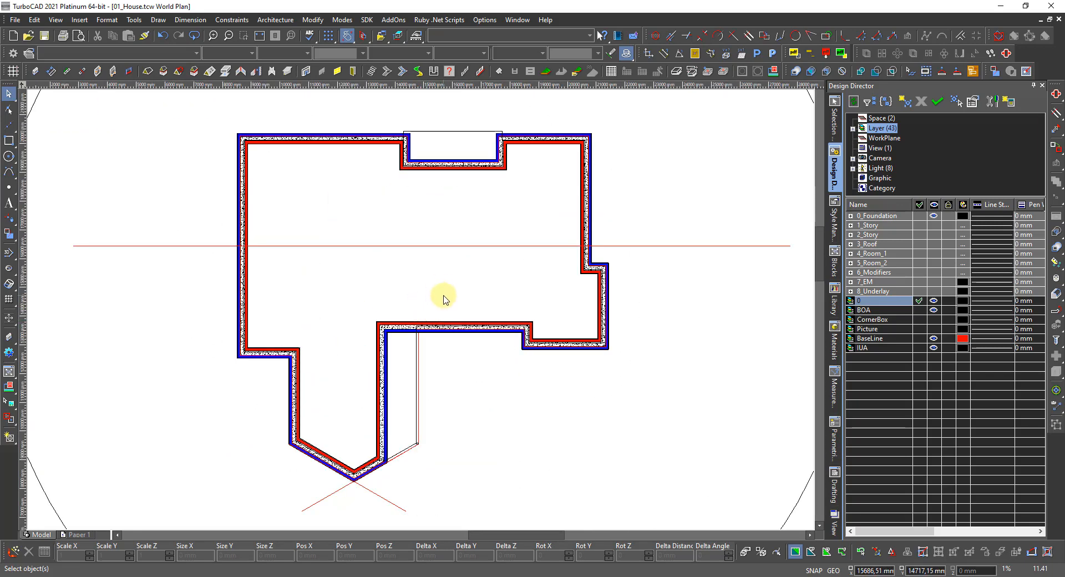
scroll(435, 135, up, 2)
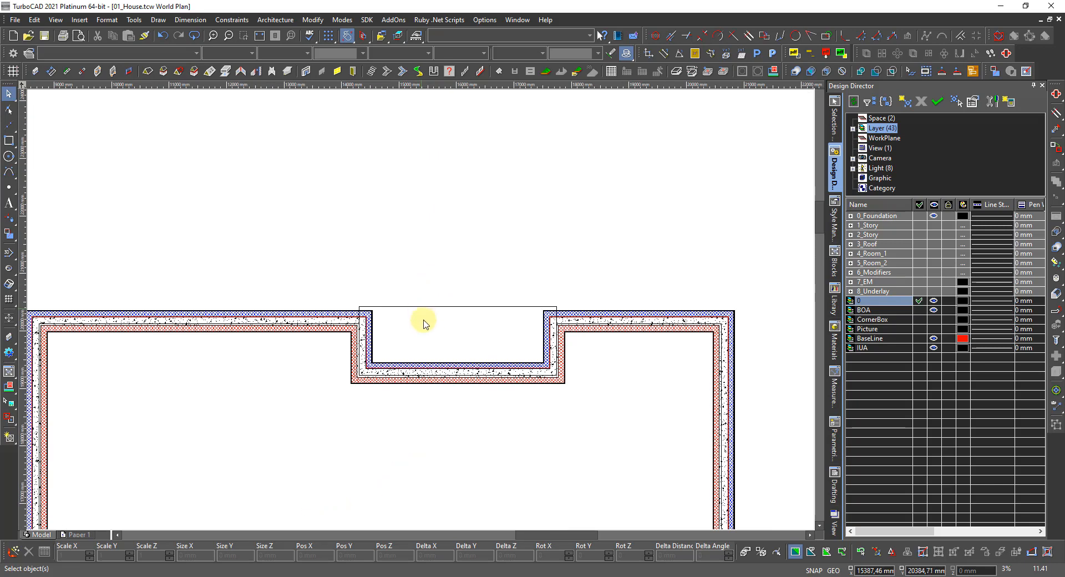
- Draw a helper rectangle 300 mm high above the recess, starting at the outer wall corner on the recess's left side
click(9, 138)
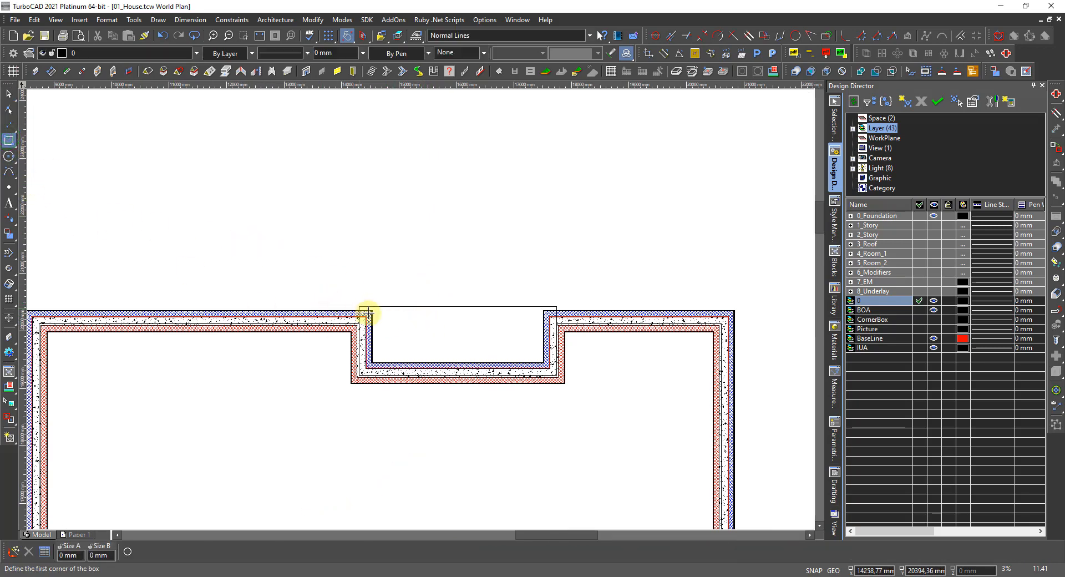
scroll(368, 308, up, 2)
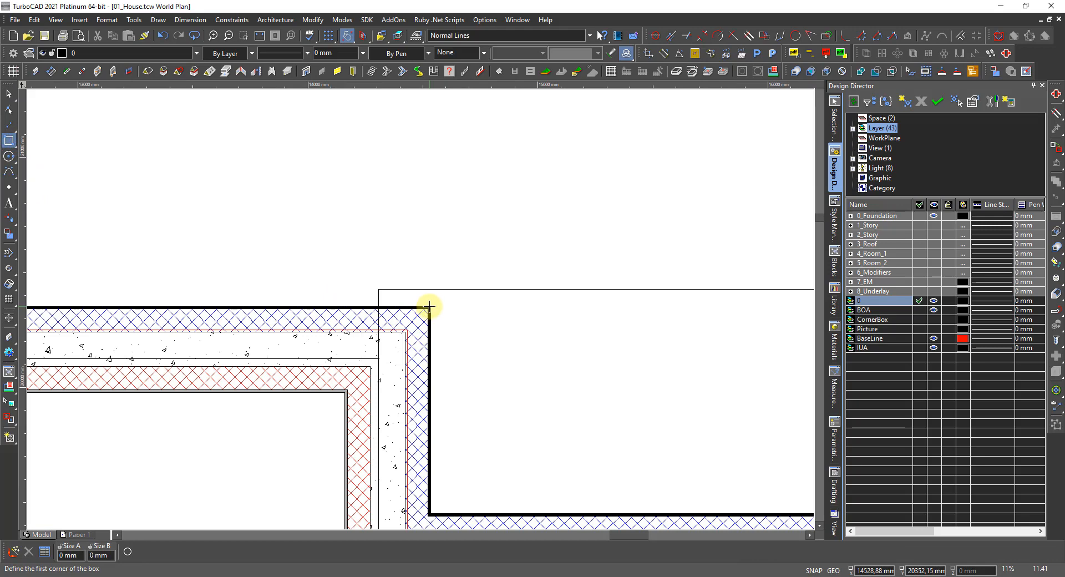
click(429, 307)
scroll(439, 292, down, 2)
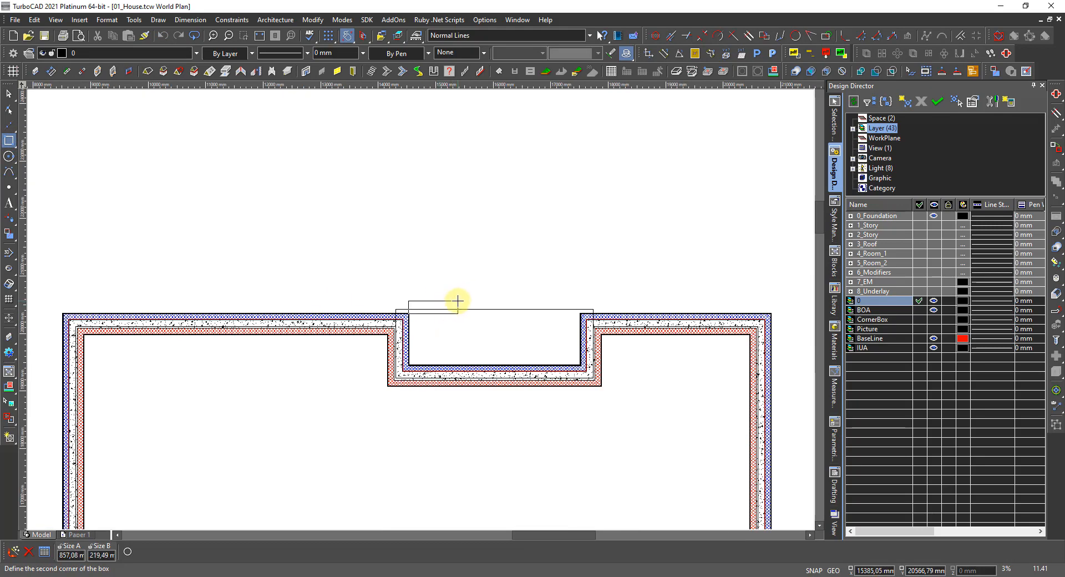
click(457, 301)
scroll(389, 316, up, 3)
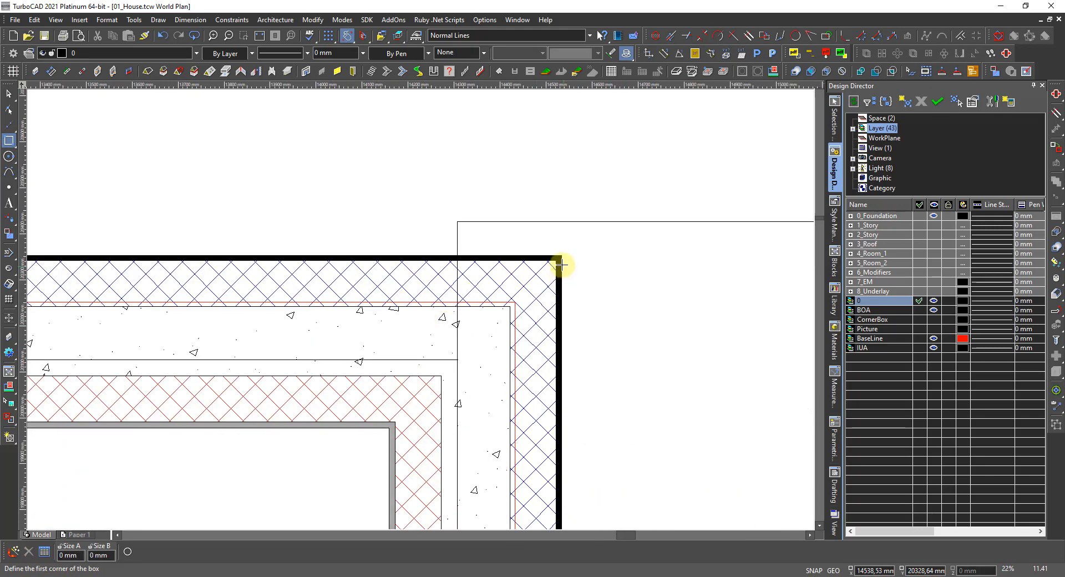
scroll(560, 263, up, 2)
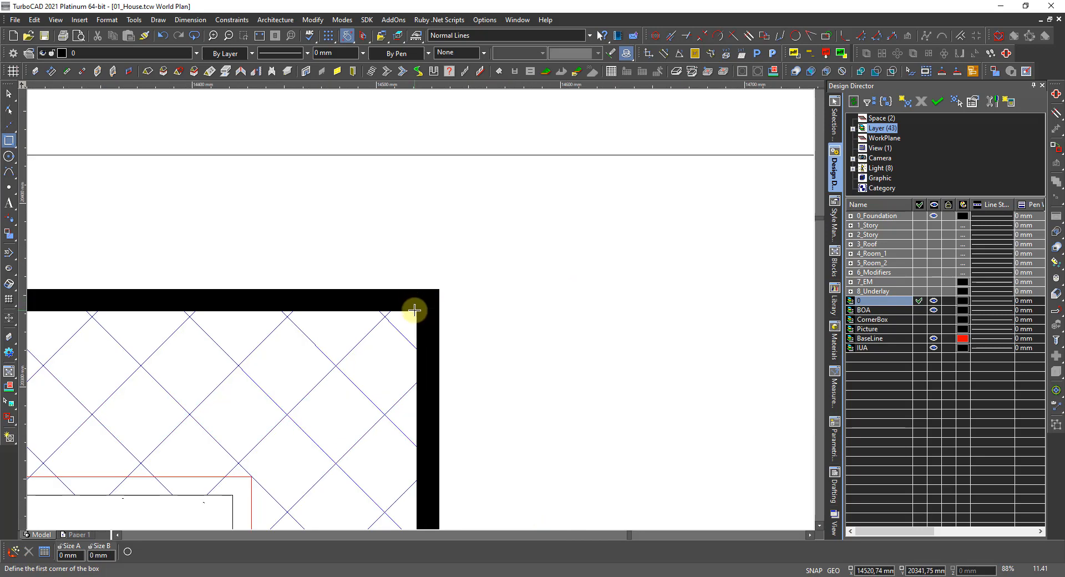
click(414, 310)
scroll(445, 326, down, 3)
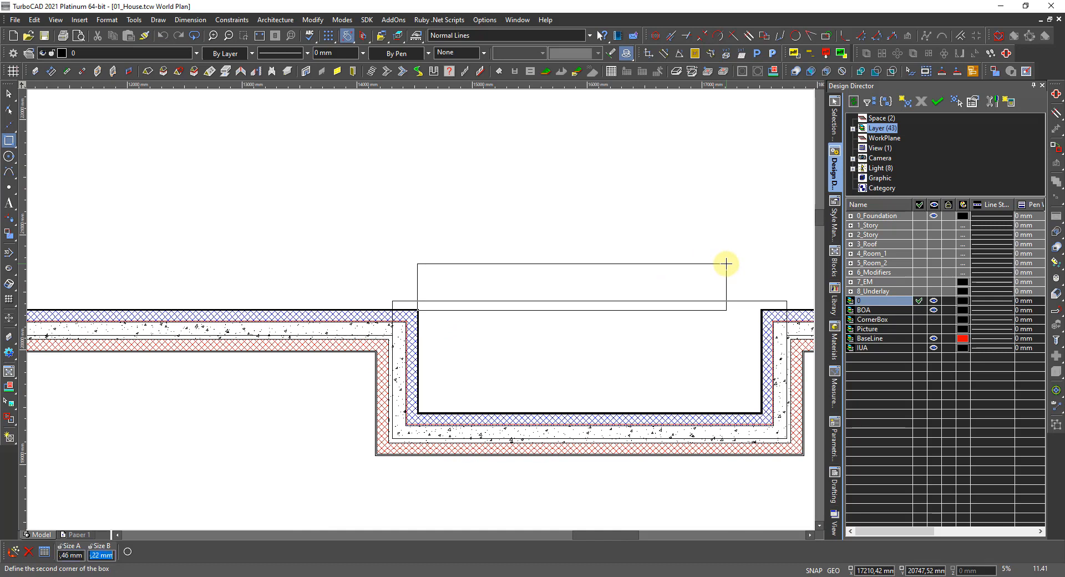
text(300)
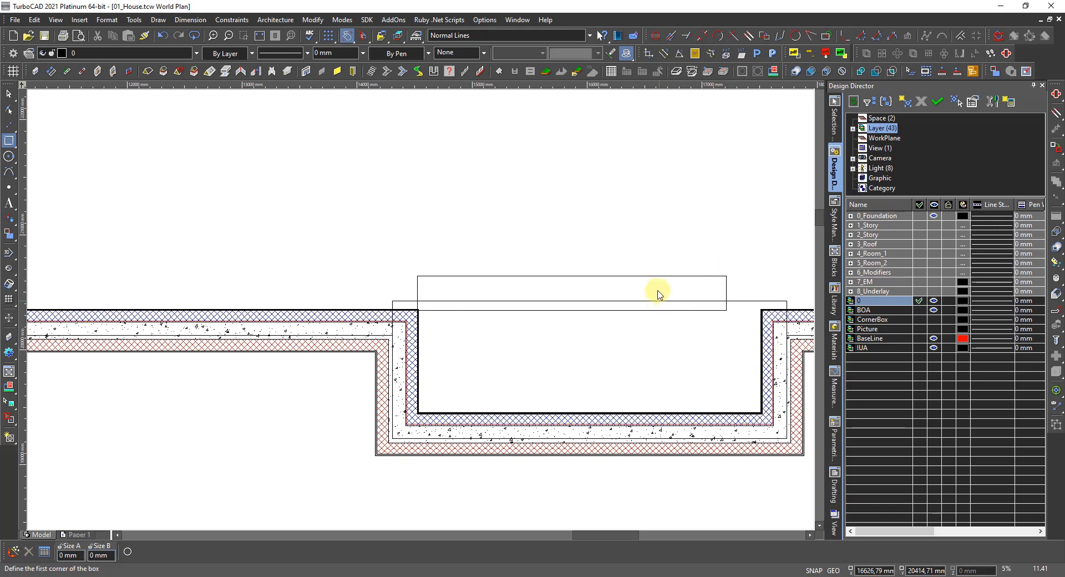
key(space)
- Offset the helper rectangle inward by 98 mm
scroll(651, 285, up, 1)
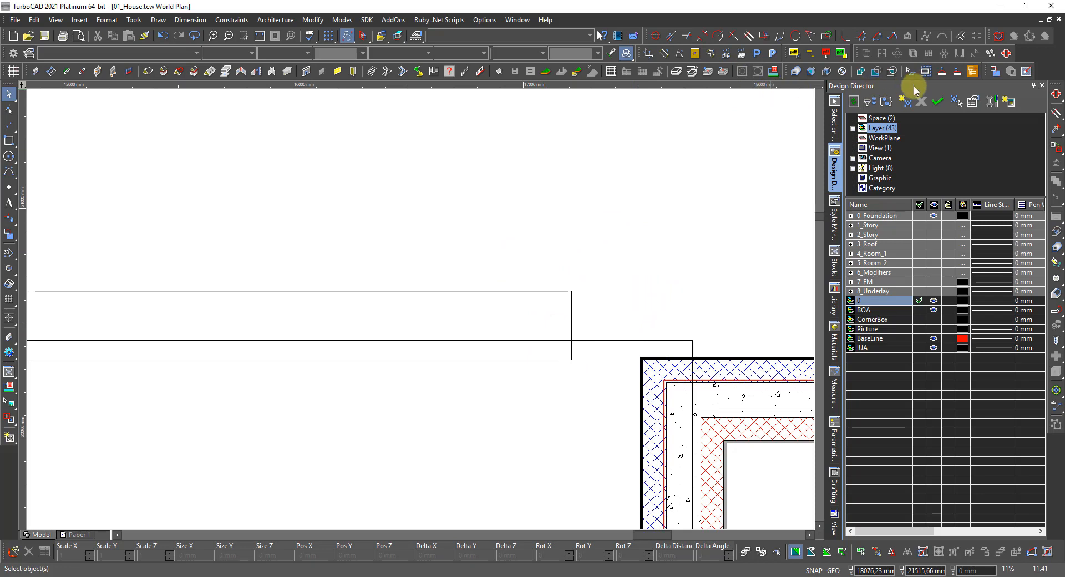
click(1006, 54)
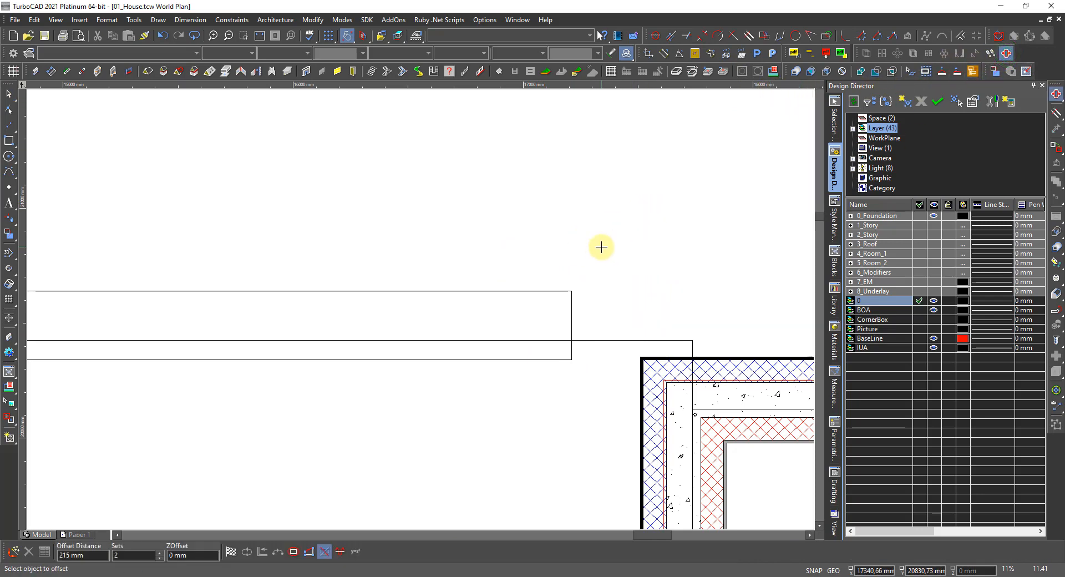
key(Tab)
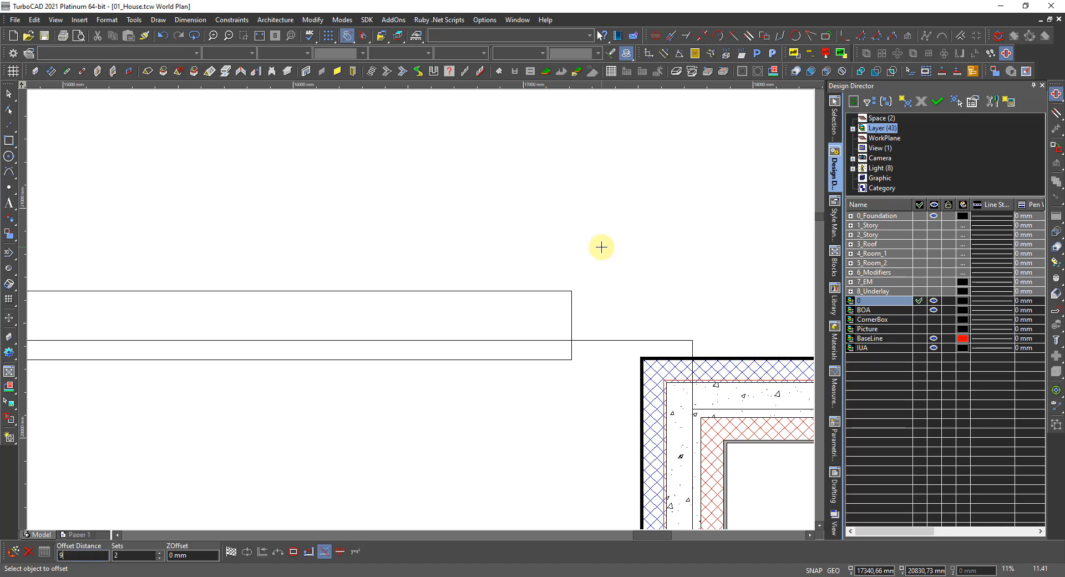
click(554, 291)
click(551, 304)
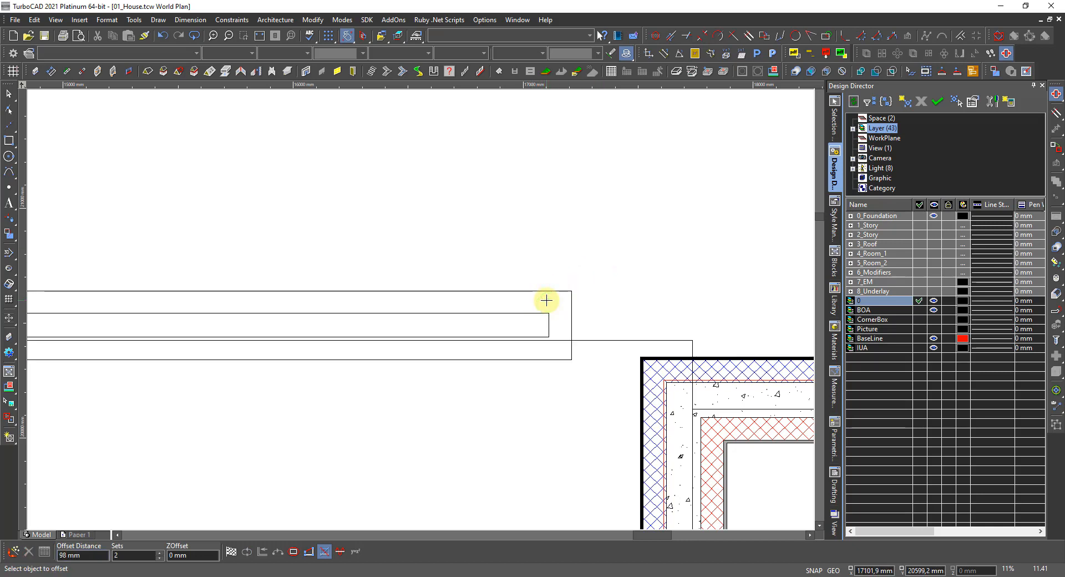
- Stretch the recess rectangle's upper edge up to the offset rectangle's upper edge, and delete both helper rectangles
click(594, 340)
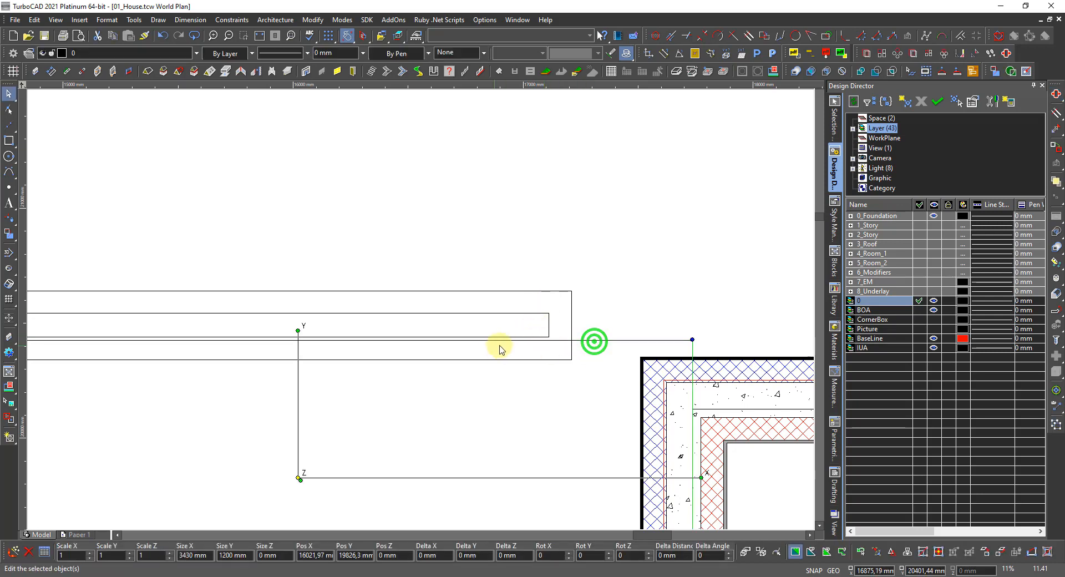
mouse_move(520, 340)
mouse_down()
mouse_move(520, 311)
mouse_move(542, 335)
mouse_move(522, 342)
mouse_up()
key(Delete)
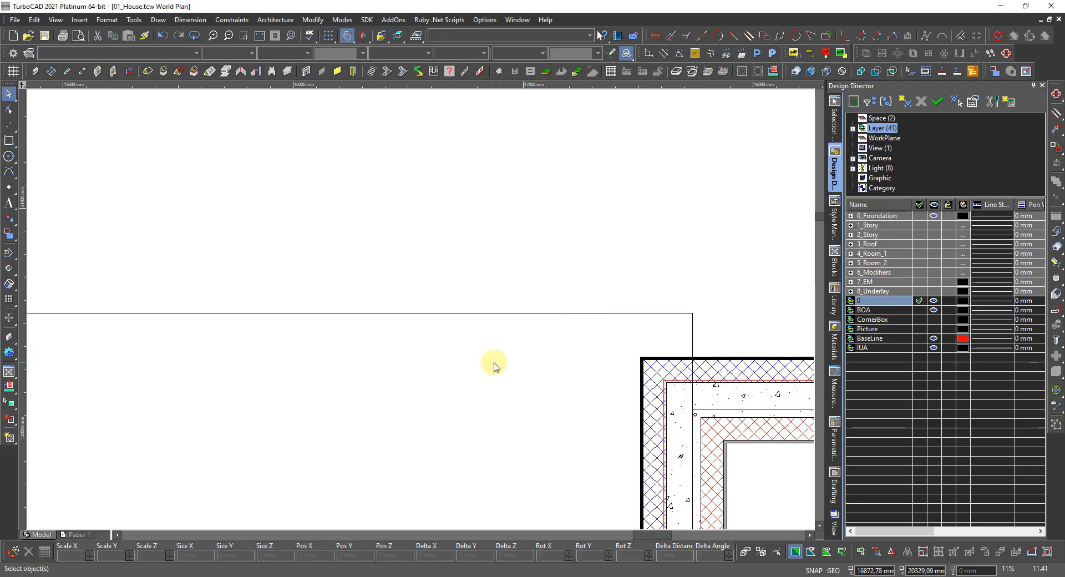
scroll(425, 310, down, 3)
scroll(386, 305, up, 1)
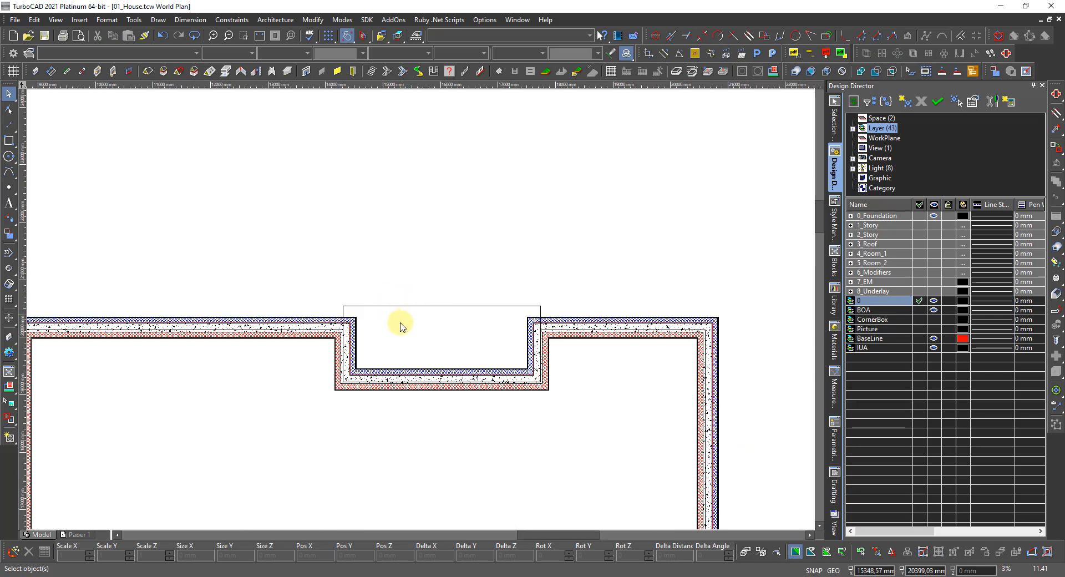
- Select the recess rectangle together with the foundation polyline, make IUA the active layer and assign both objects to it
scroll(411, 333, down, 3)
scroll(427, 308, up, 5)
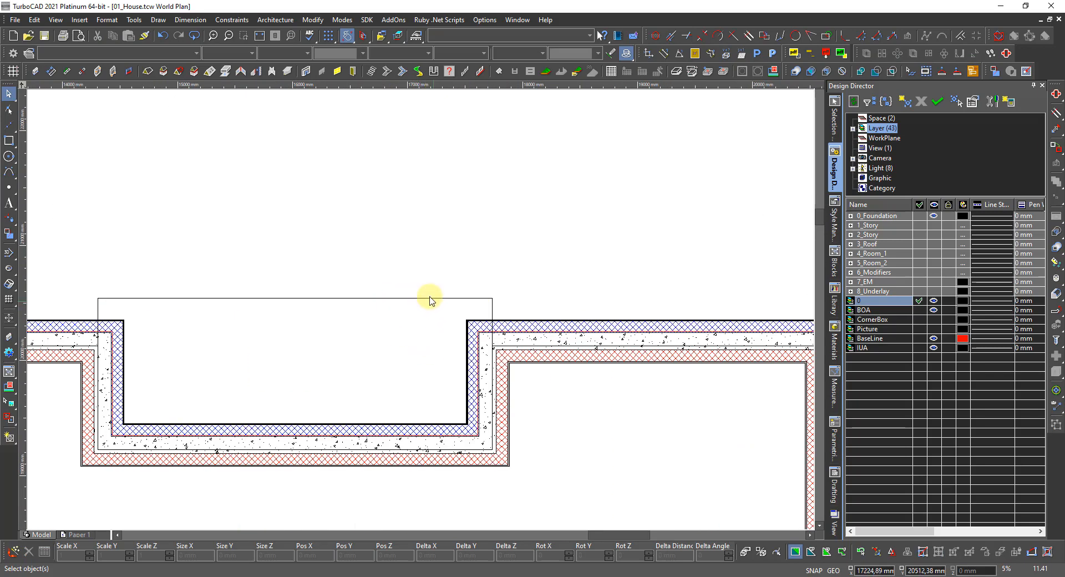
click(428, 298)
scroll(449, 305, up, 2)
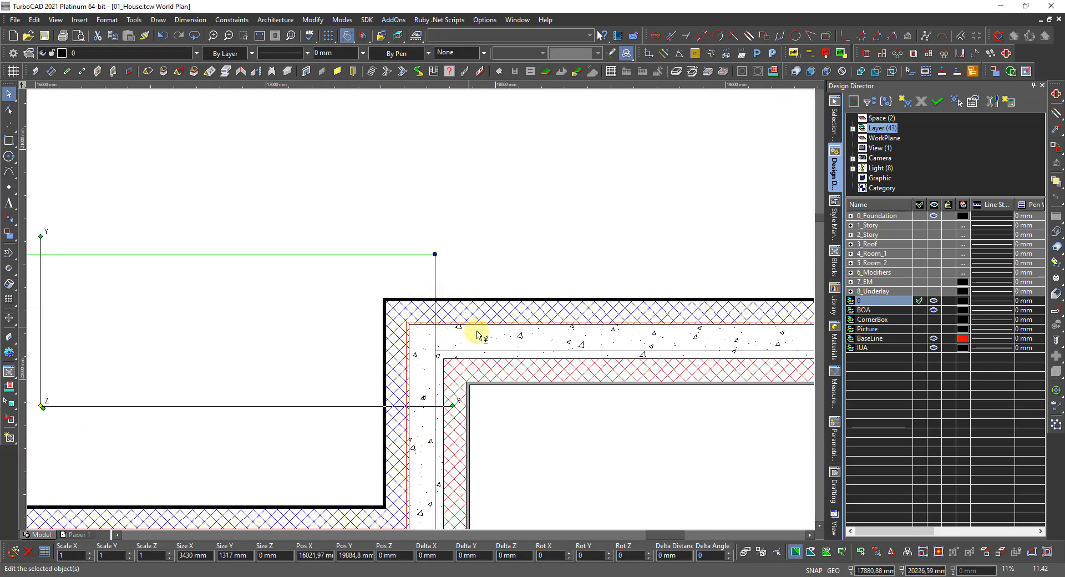
right_click(502, 355)
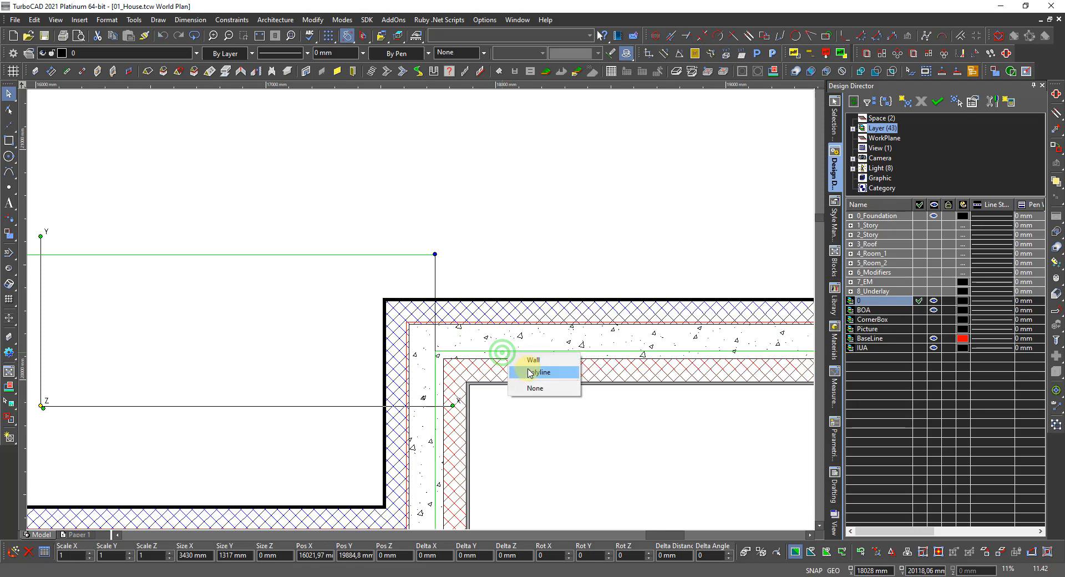
click(528, 370)
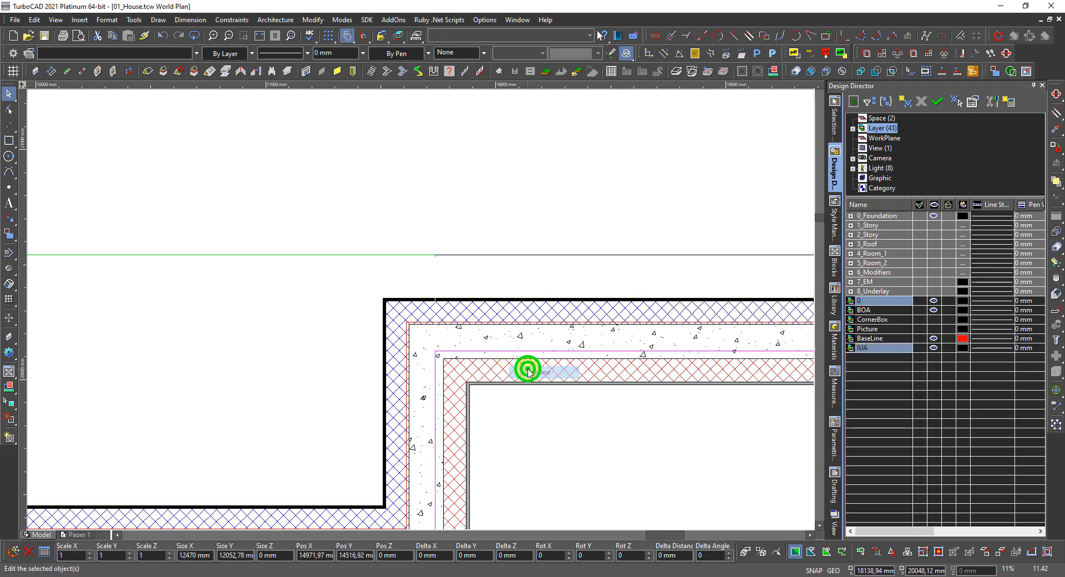
click(919, 348)
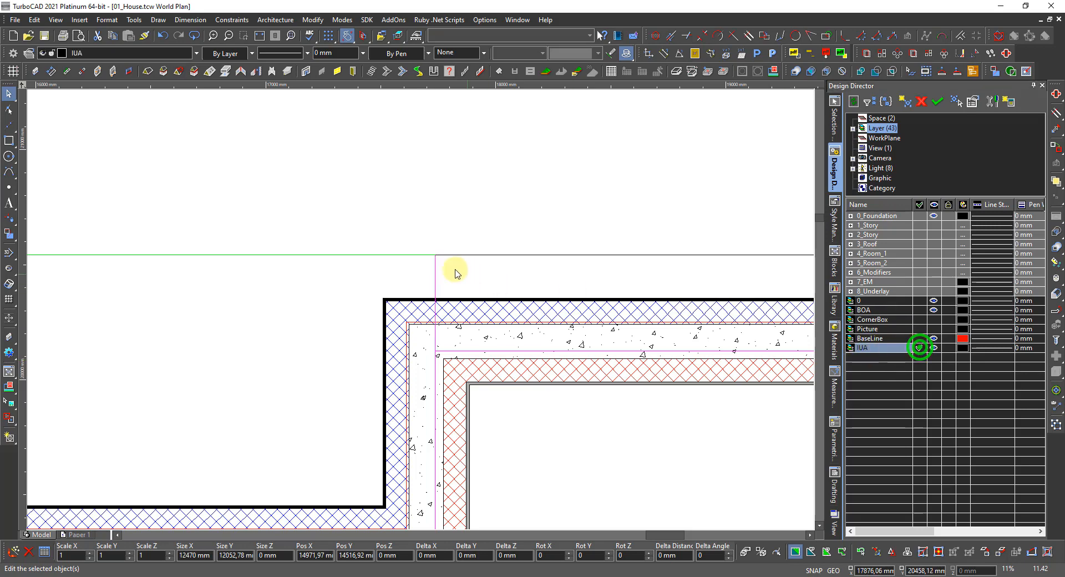
- Give the two selected polylines a Solid brush pattern with the brush color Yellow
click(835, 119)
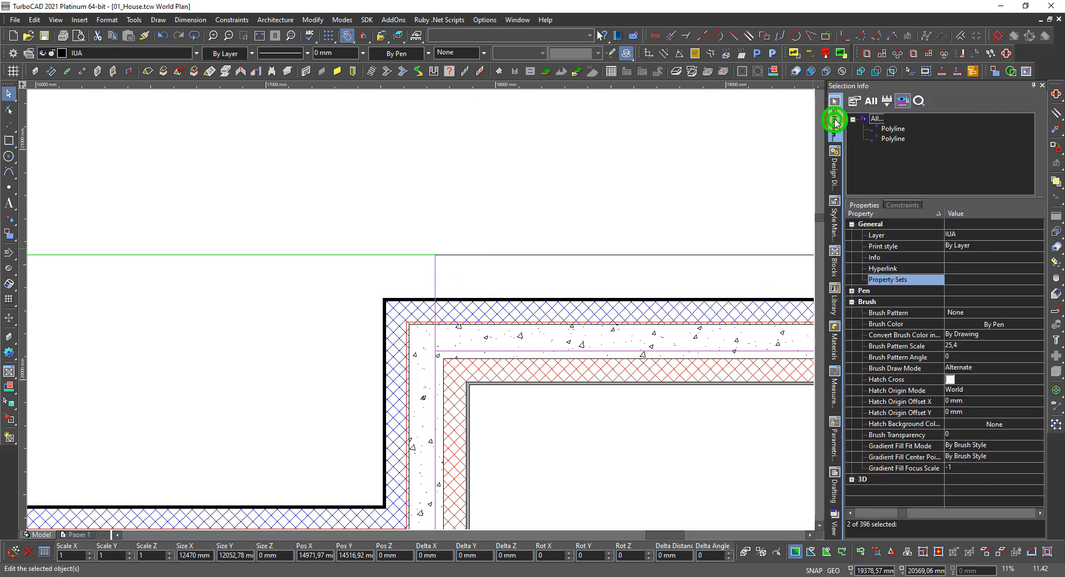
click(961, 312)
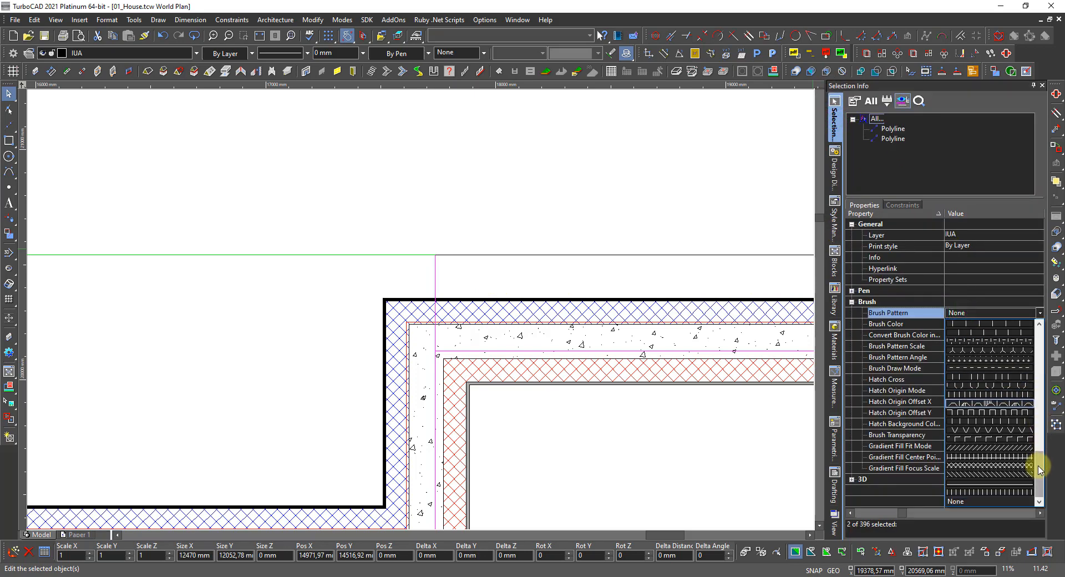
drag(1038, 466, 1040, 333)
click(982, 323)
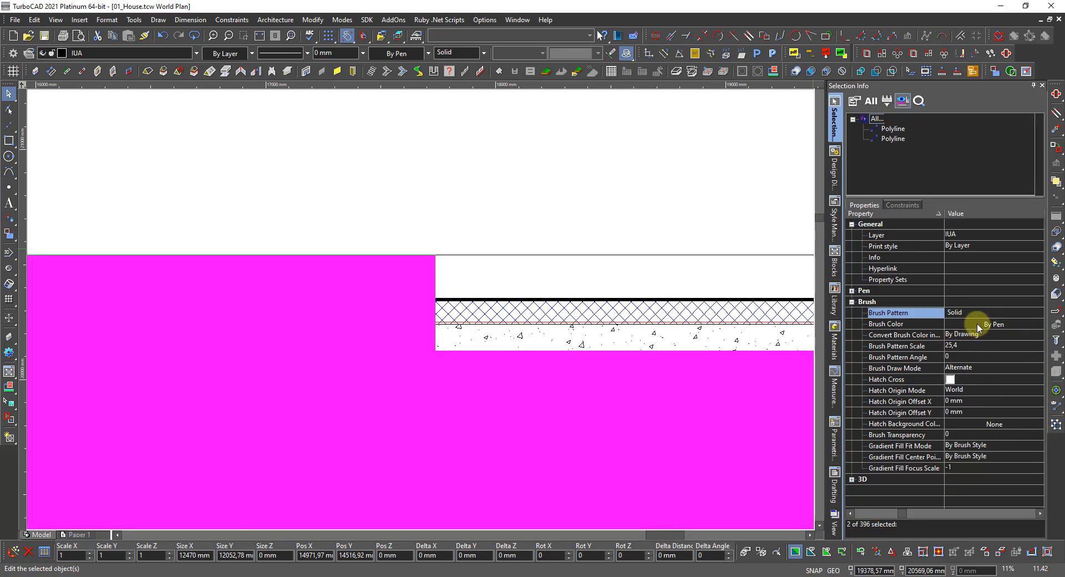
click(978, 325)
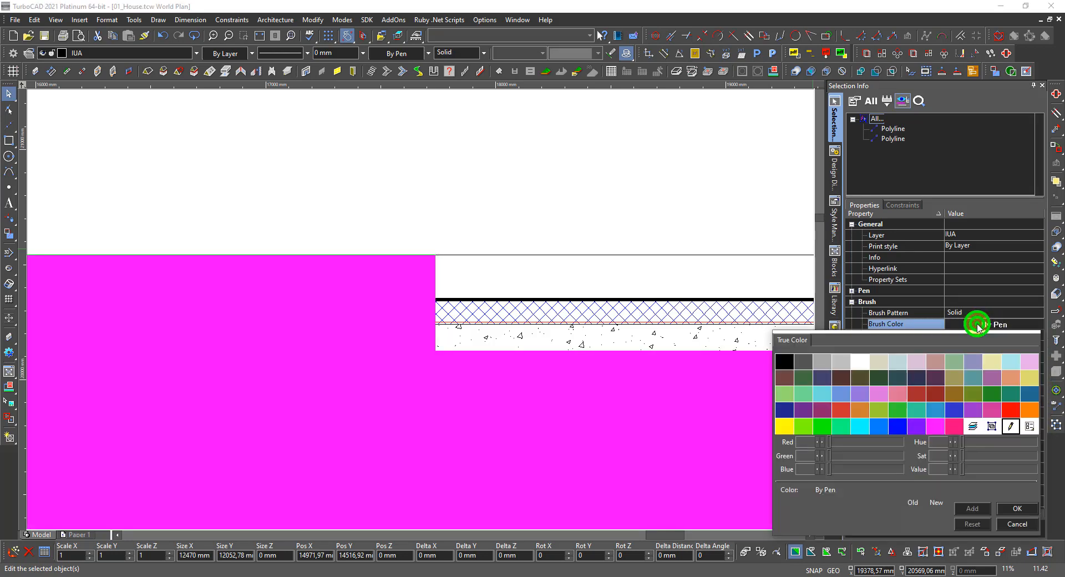
double_click(784, 426)
scroll(418, 311, down, 5)
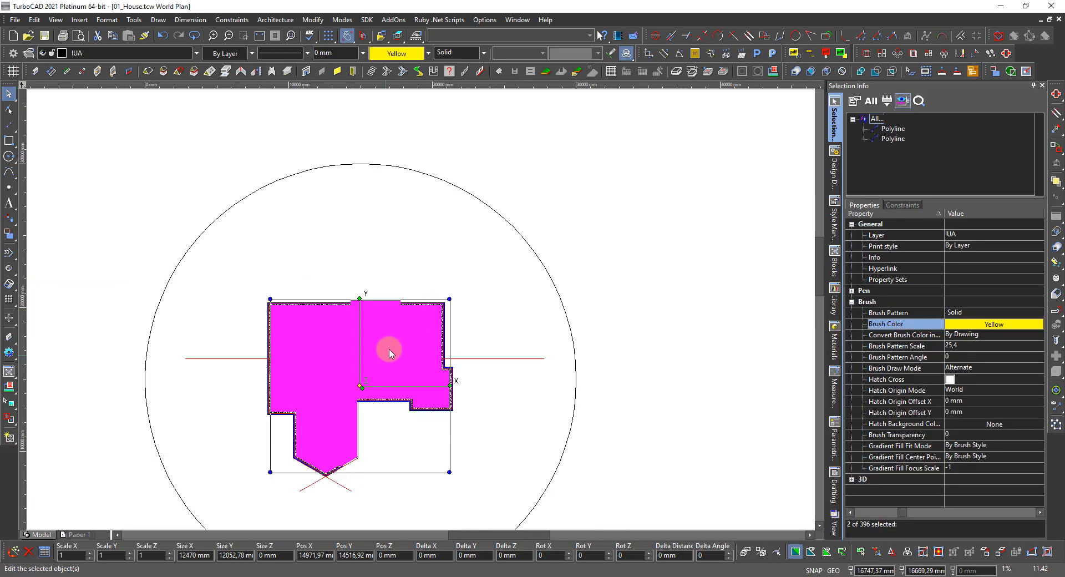
- Move the two yellow polylines out of the house plan and place them beside the orange area figure
scroll(389, 351, down, 1)
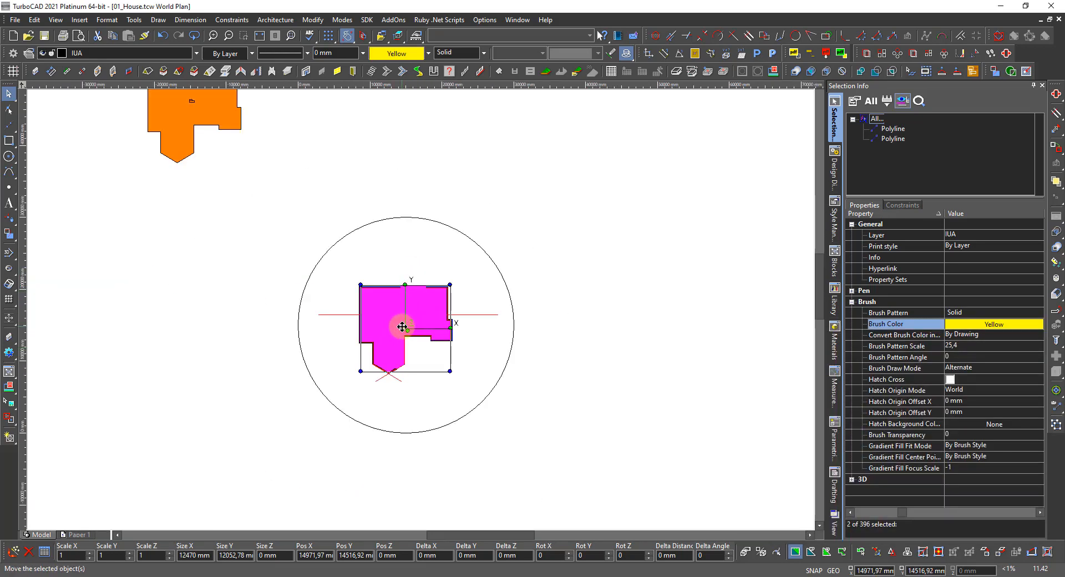
drag(405, 326, 357, 193)
scroll(351, 172, up, 2)
click(305, 304)
scroll(358, 244, down, 1)
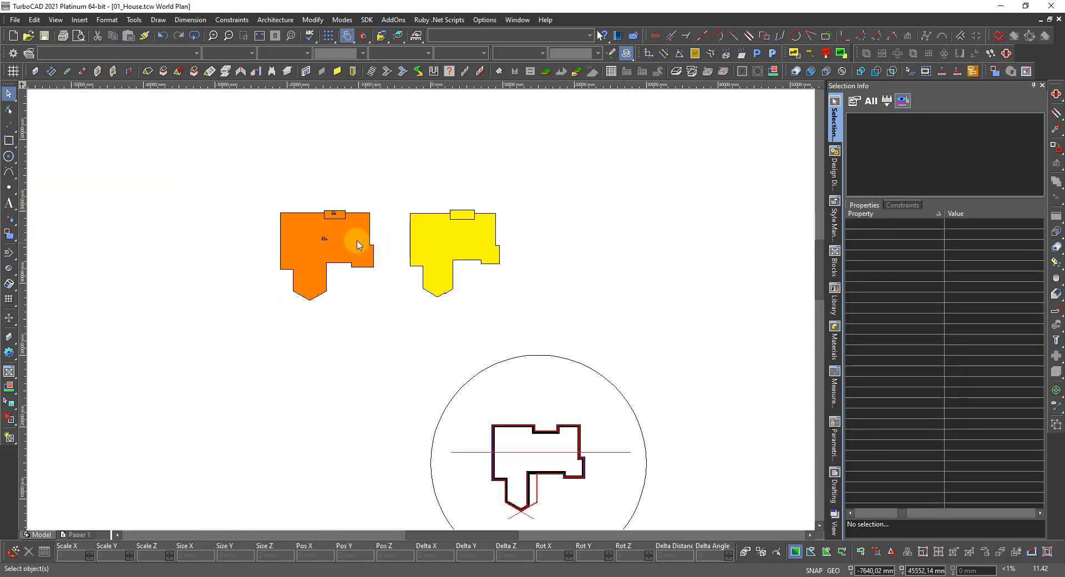
scroll(356, 242, up, 1)
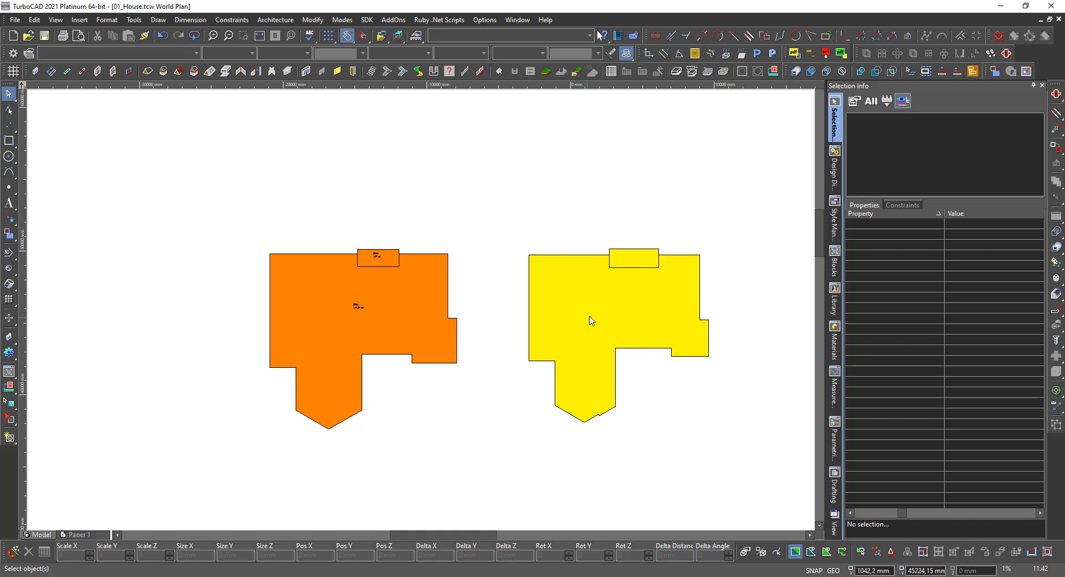
- Attach the Areas property set to both yellow polylines and clear the selection
click(638, 282)
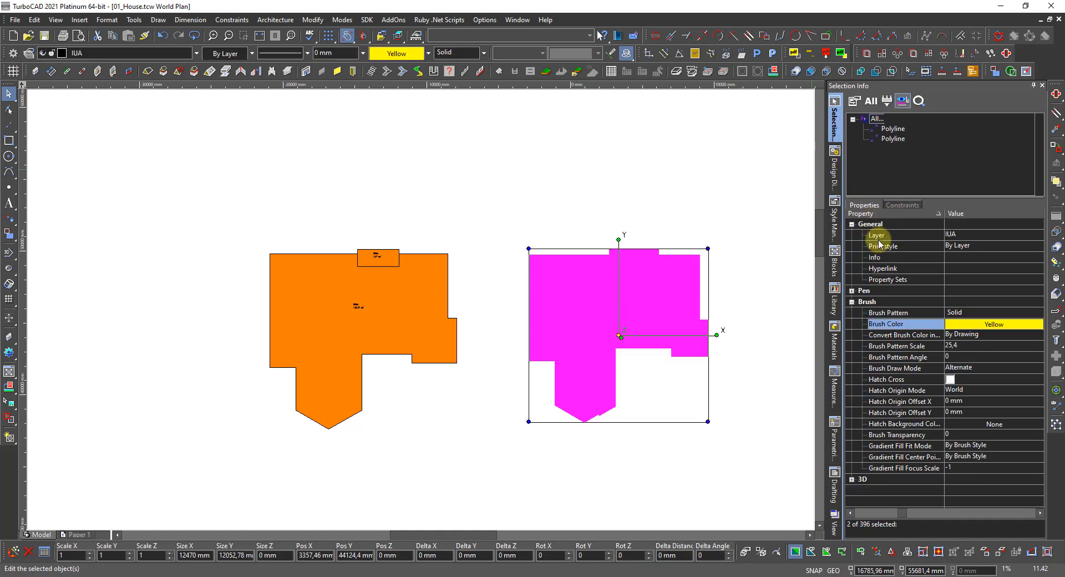
click(956, 280)
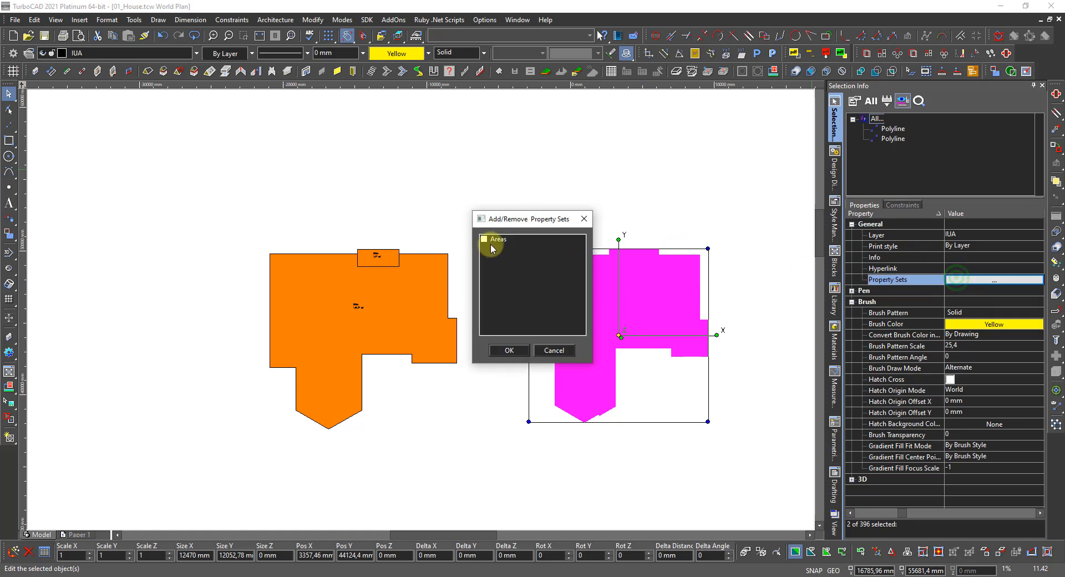
click(486, 240)
click(509, 350)
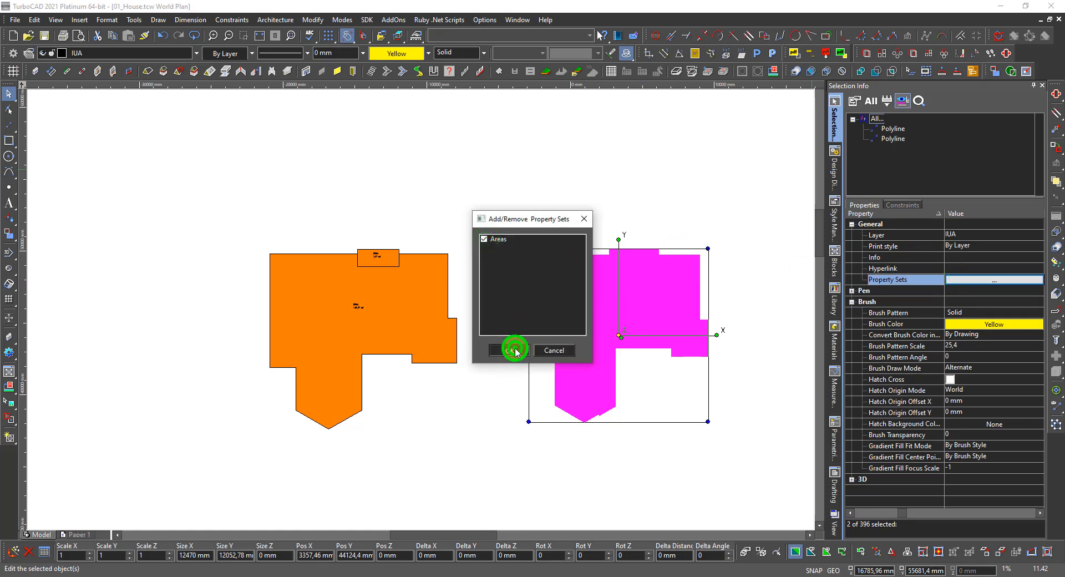
click(499, 420)
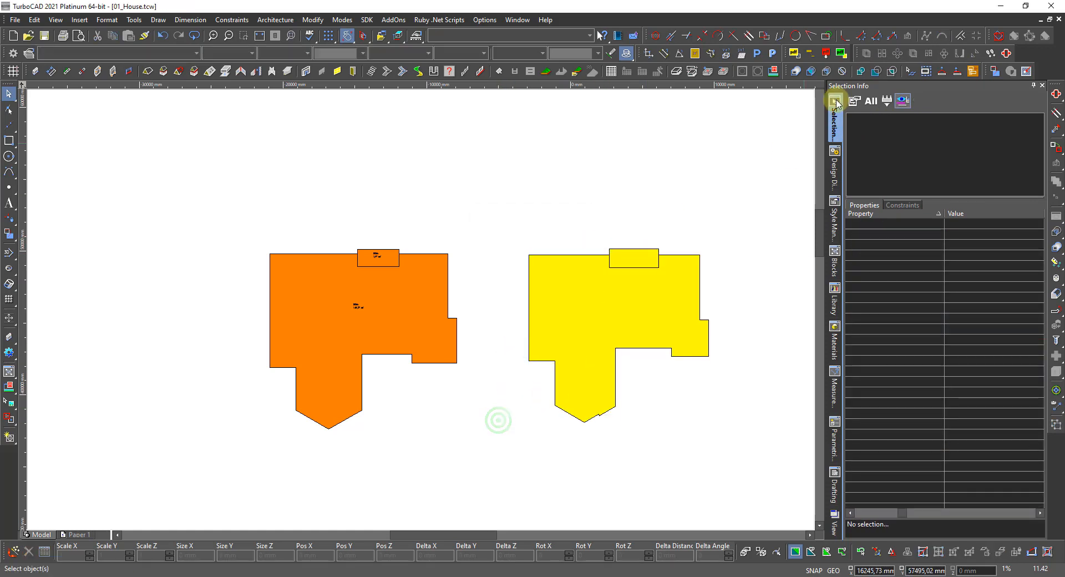
- Insert a Normal Entity Marker on the large yellow polyline and another on the small yellow rectangle
click(773, 72)
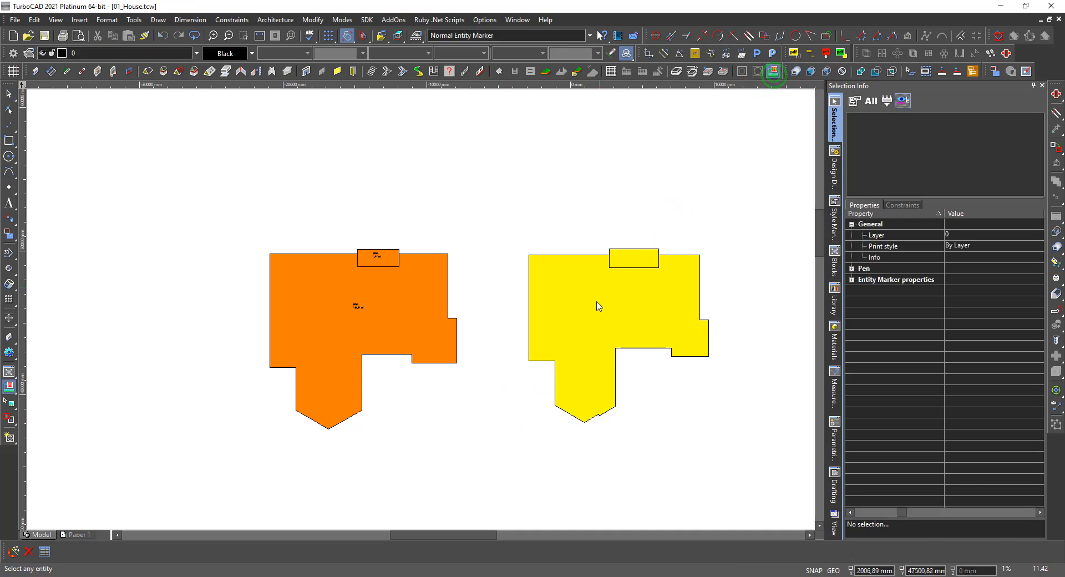
click(601, 314)
click(603, 311)
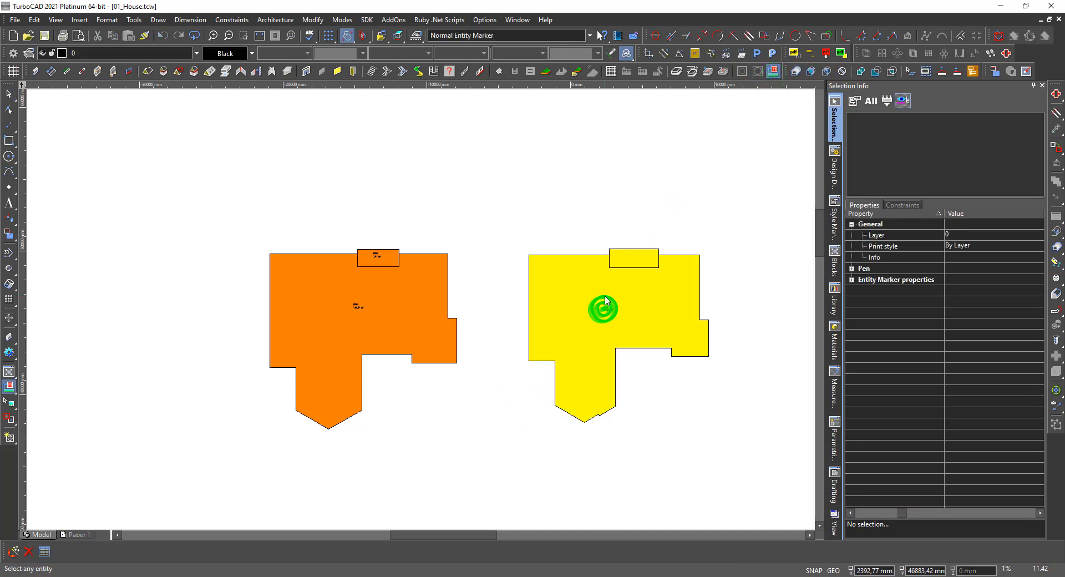
click(625, 258)
click(630, 260)
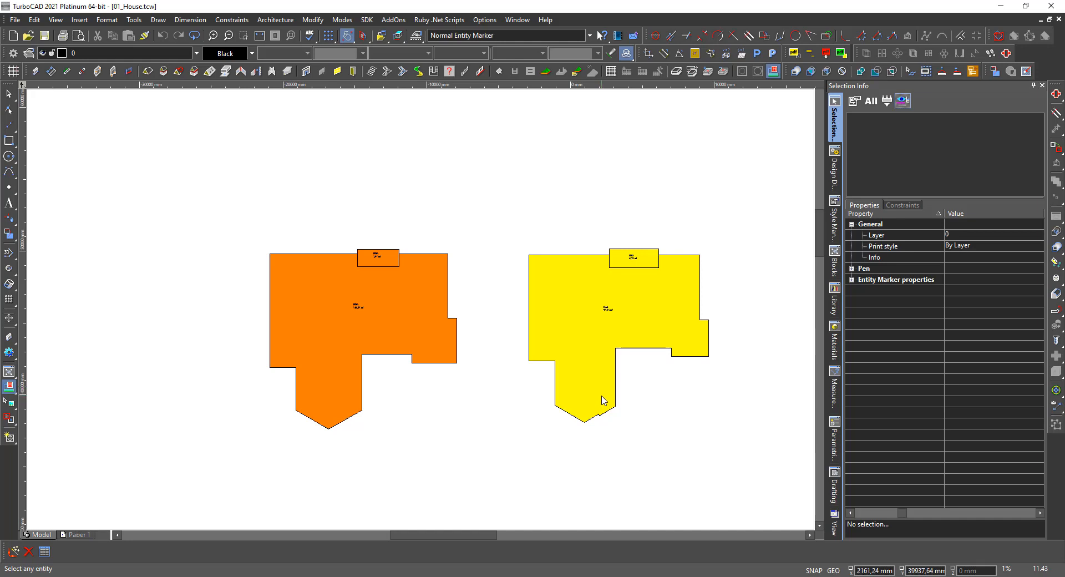
- Measure with an orthogonal dimension the distance from the pointed bay's right outer wall face to the outer red line, leaving no dimension placed
scroll(603, 400, up, 2)
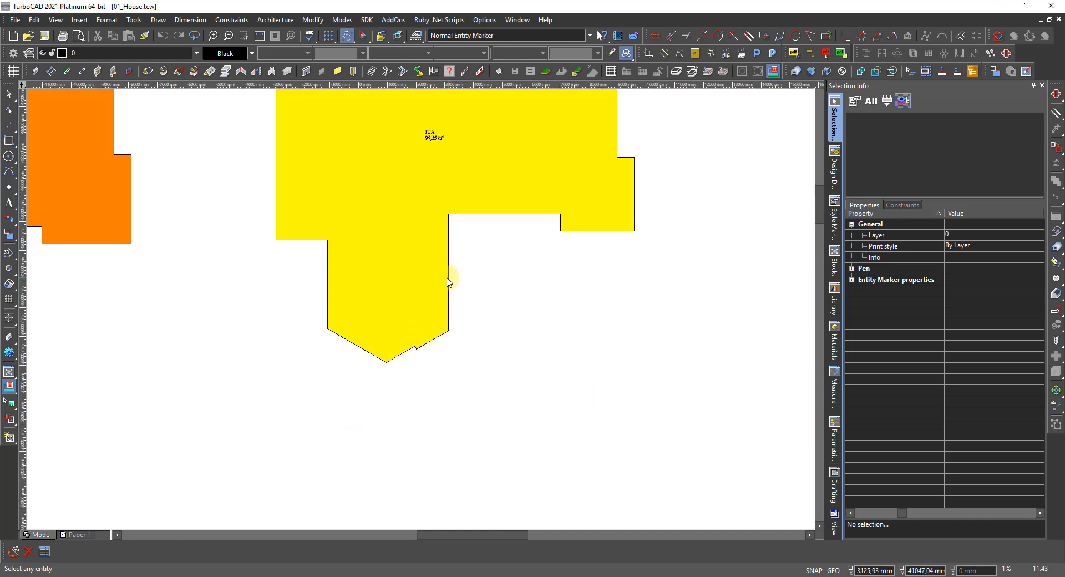
scroll(449, 283, down, 5)
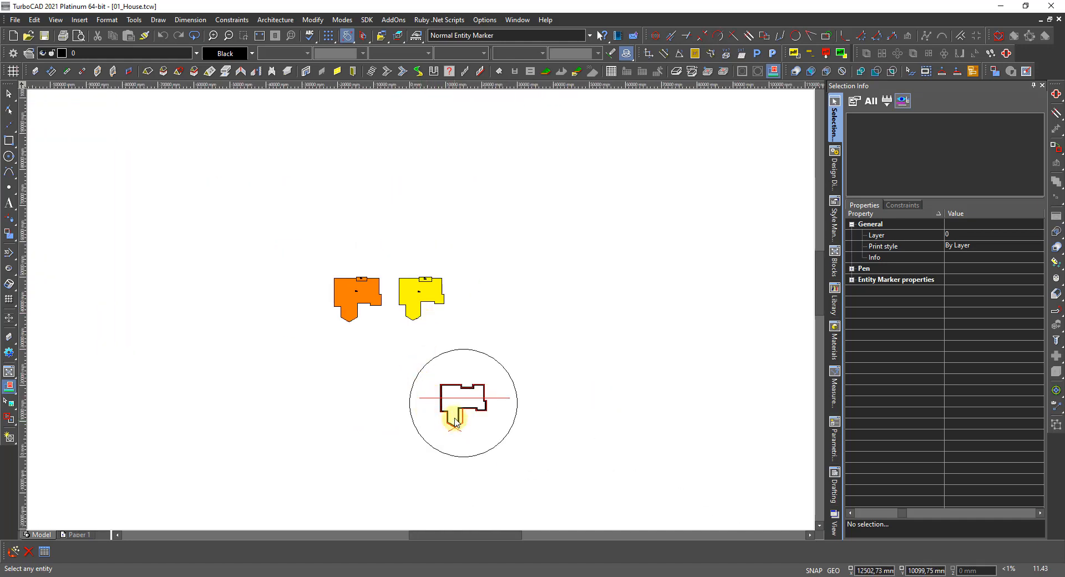
scroll(424, 305, up, 3)
scroll(426, 305, up, 2)
scroll(444, 344, up, 3)
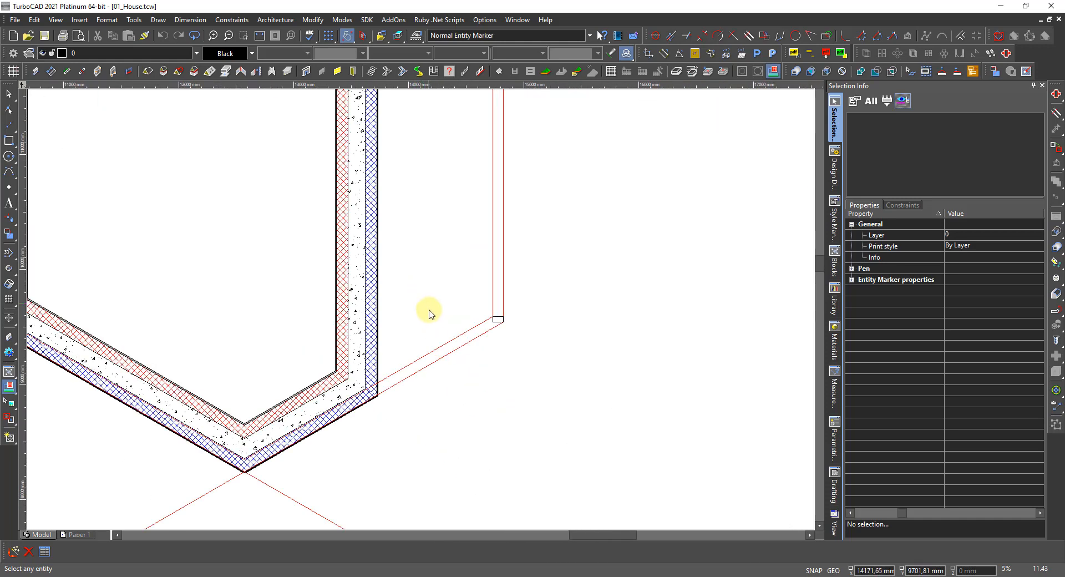
right_click(445, 286)
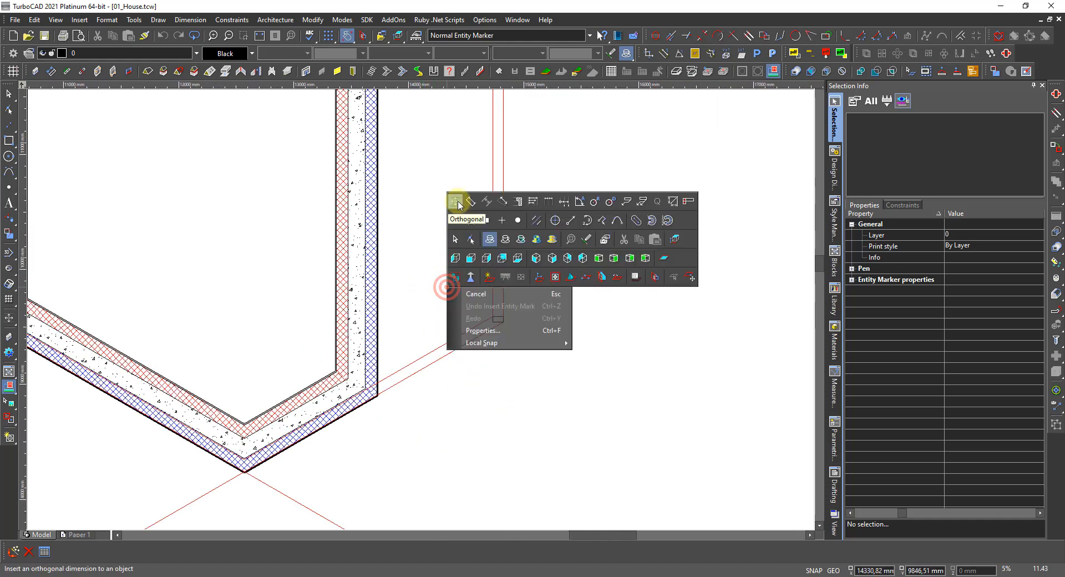
click(458, 201)
scroll(397, 302, up, 2)
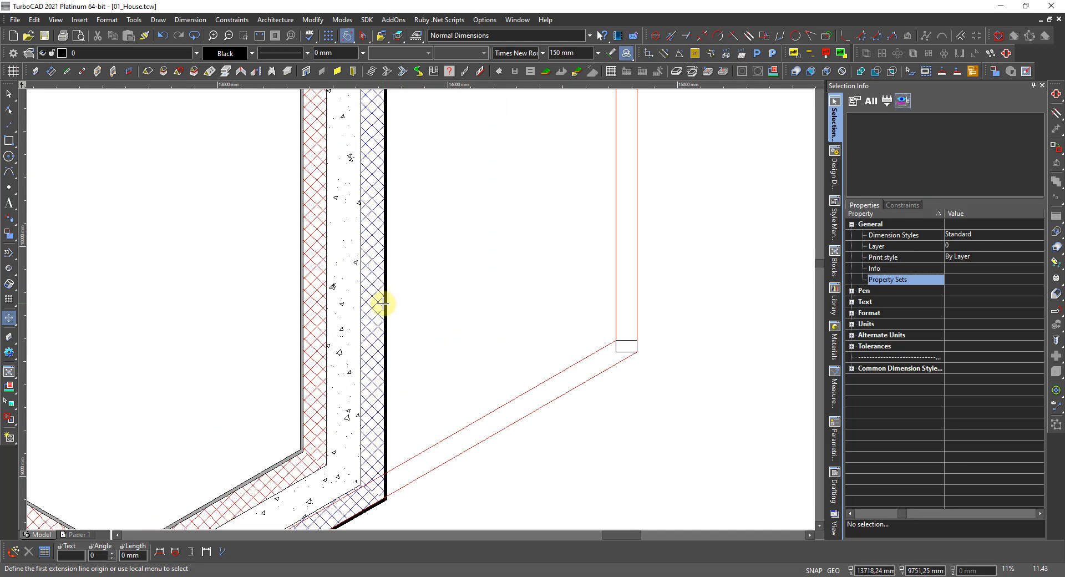
click(383, 303)
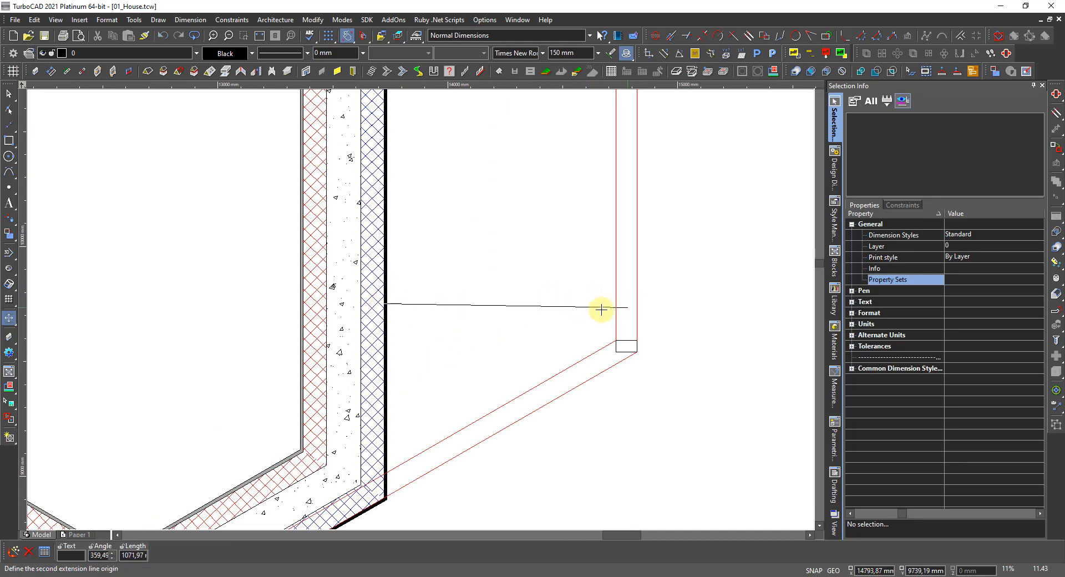
scroll(601, 310, down, 1)
scroll(426, 307, up, 1)
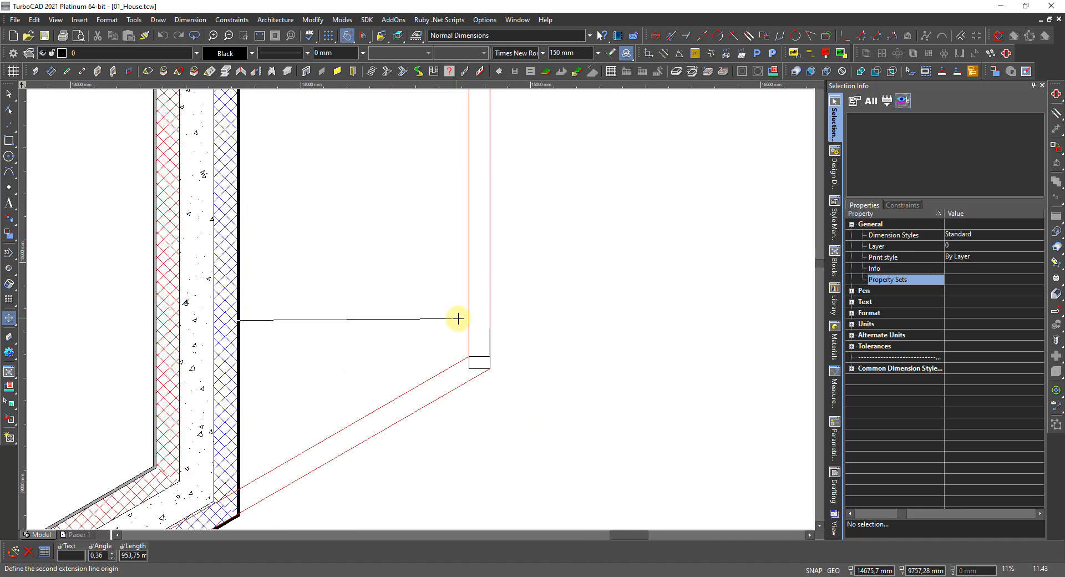
click(490, 325)
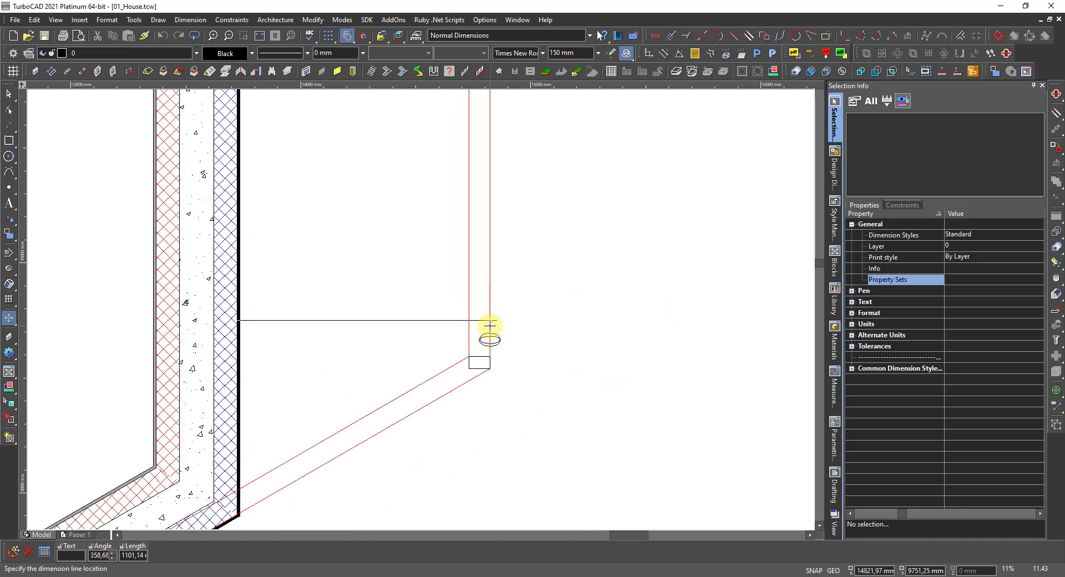
key(Escape)
scroll(398, 301, down, 5)
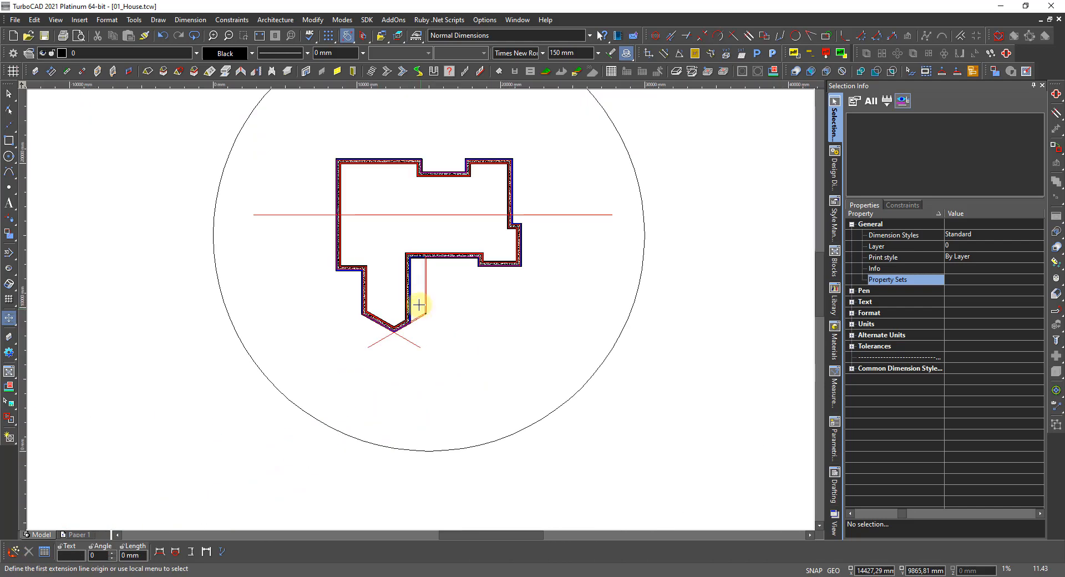
scroll(407, 273, down, 1)
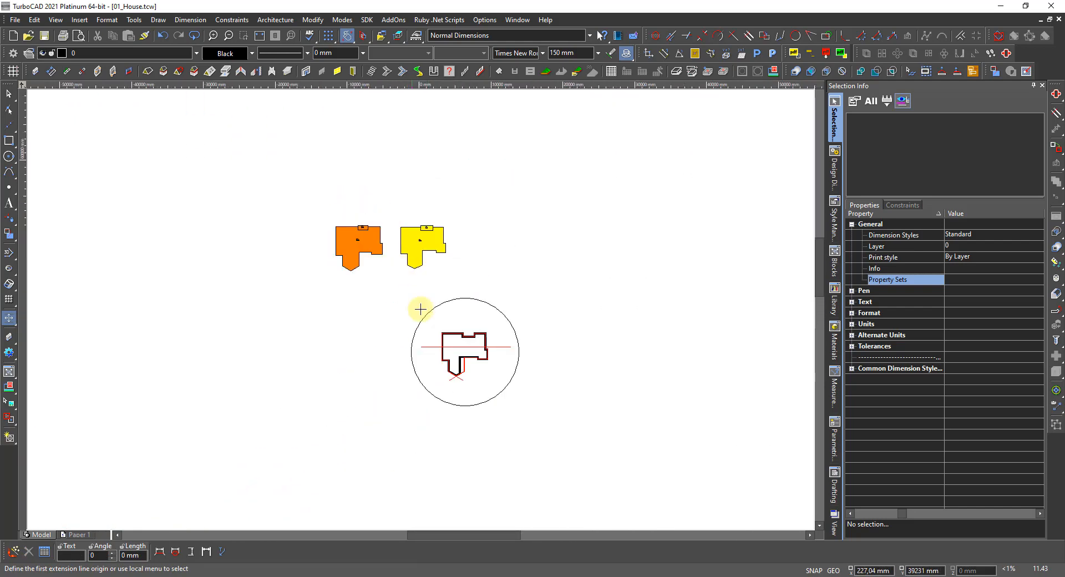
scroll(438, 288, up, 3)
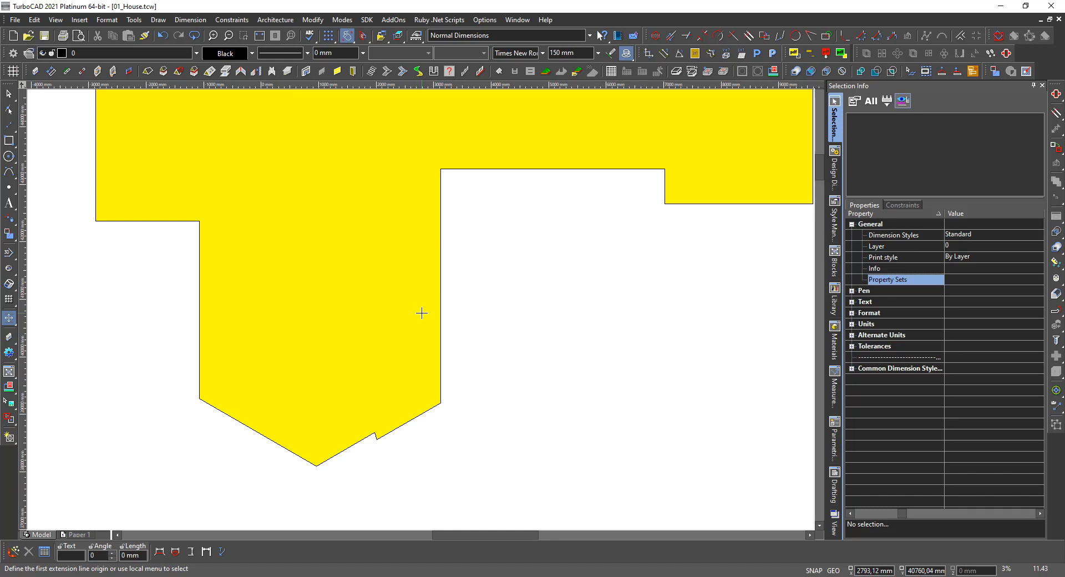
key(Escape)
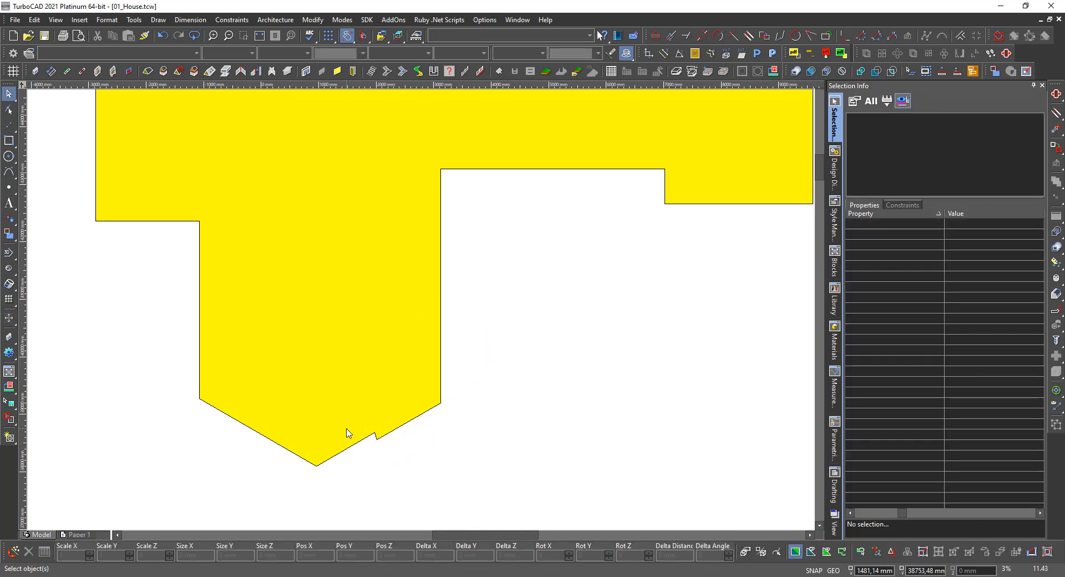
- Open the large yellow polyline for node editing and switch it to Edit Segments
right_click(515, 309)
click(542, 254)
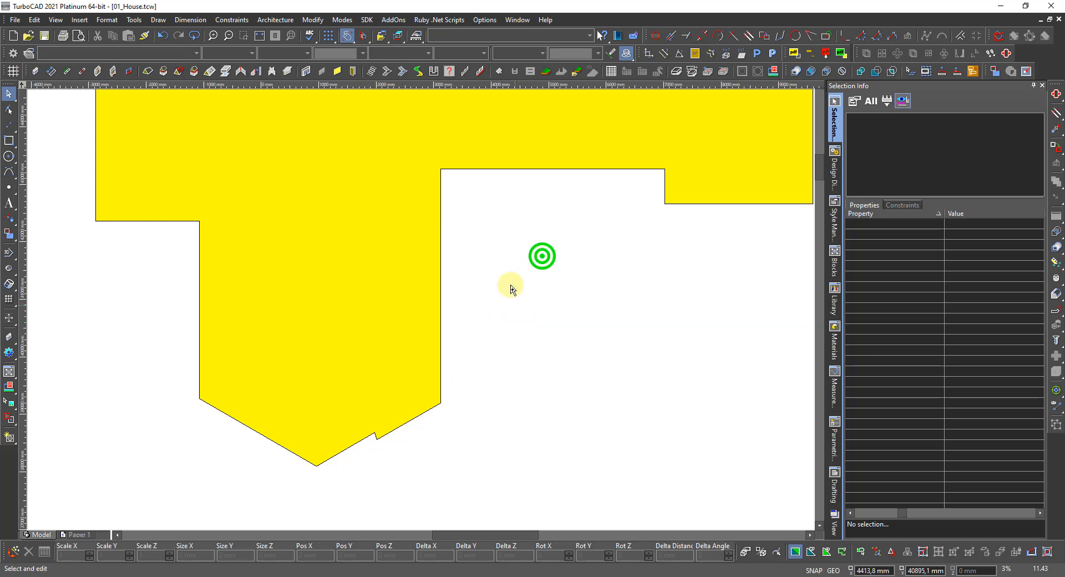
click(439, 299)
right_click(455, 302)
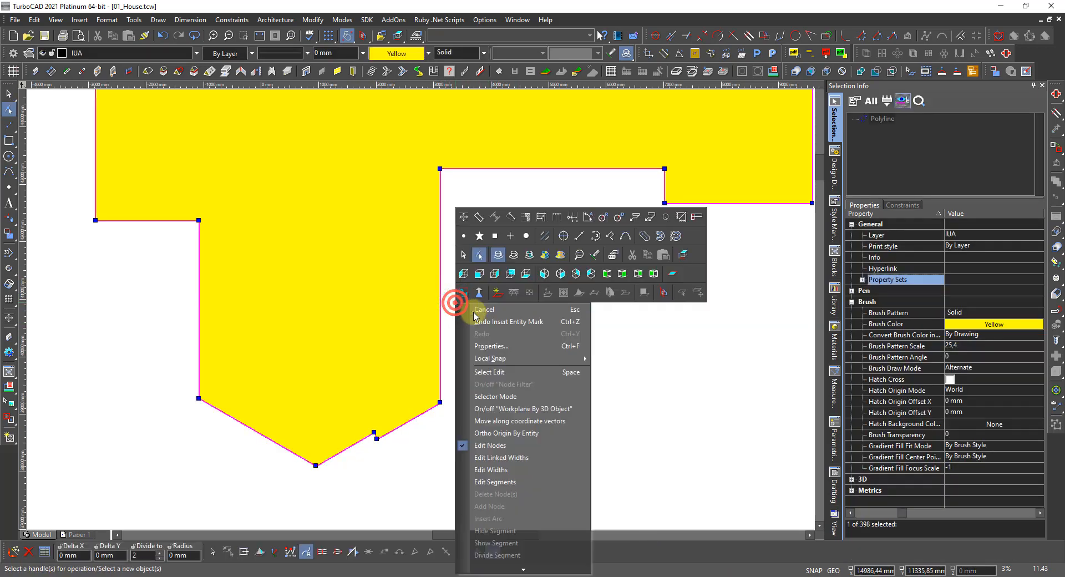
click(472, 480)
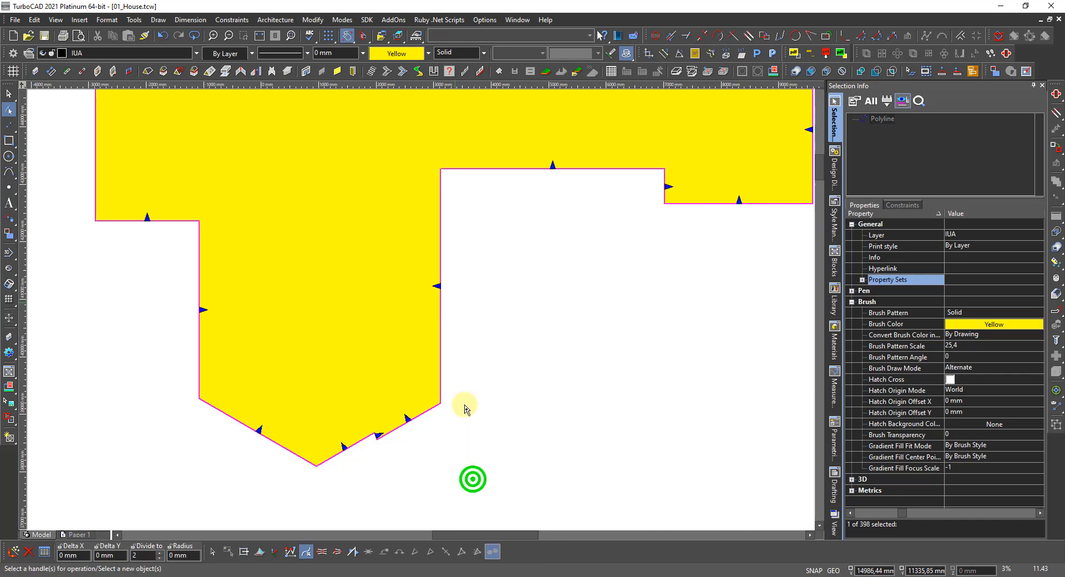
- Turn off Push mode and move the pointed bay's right vertical edge inward by a negative Delta X, letting the sloped edge follow
click(434, 286)
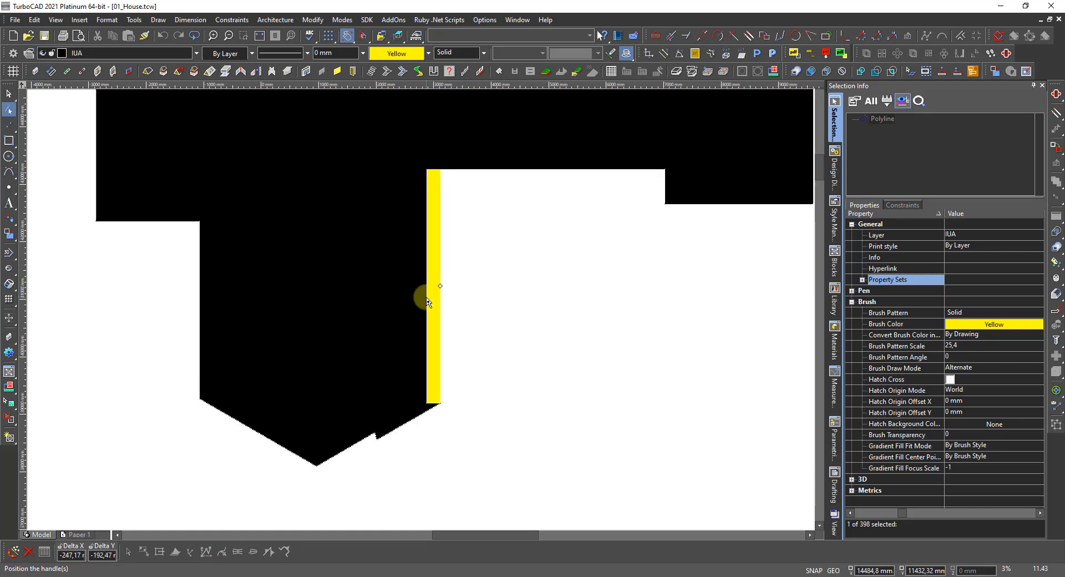
click(428, 302)
click(331, 552)
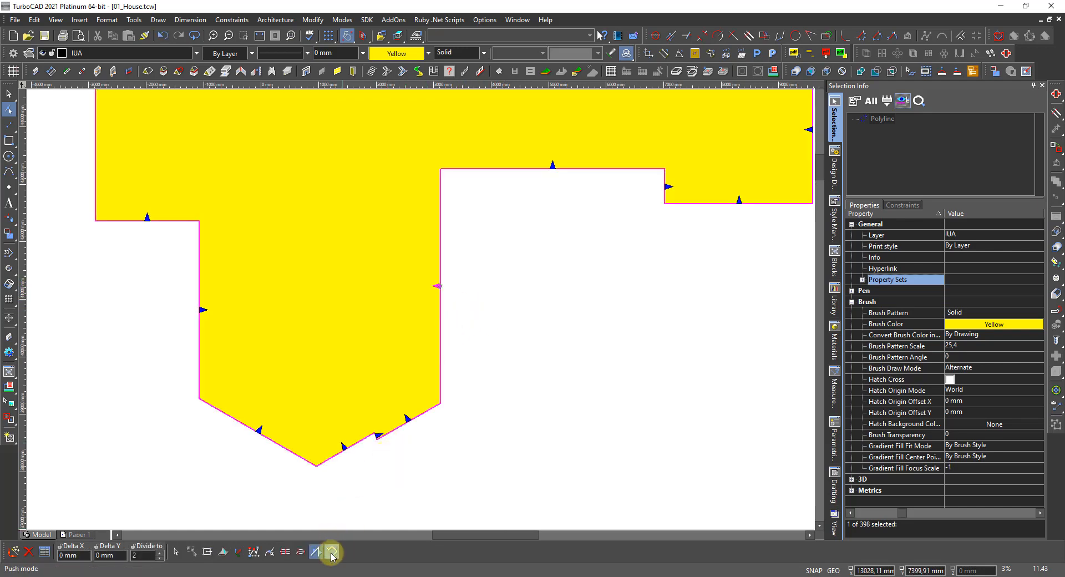
click(331, 553)
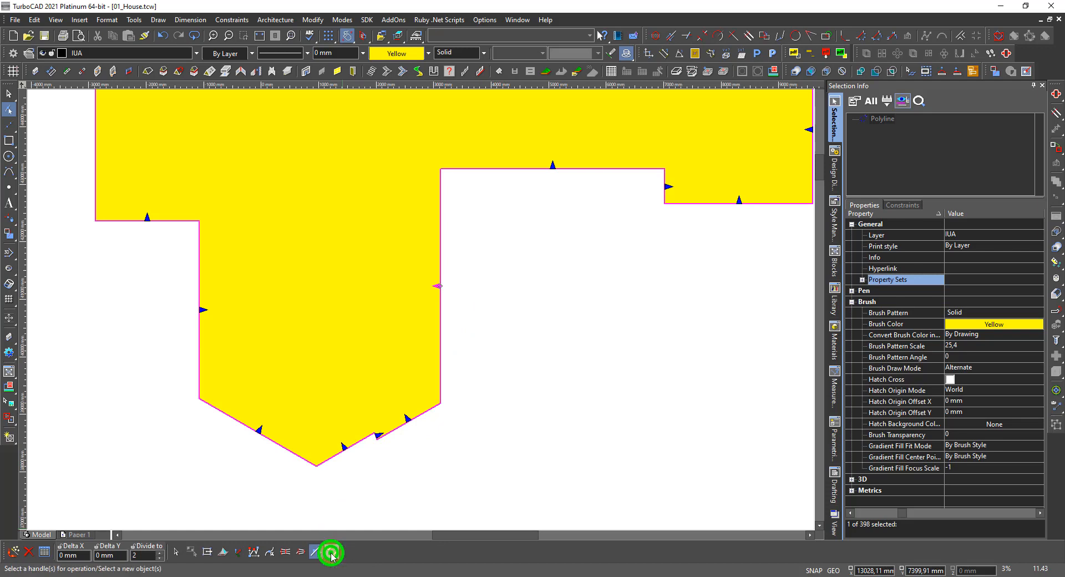
click(436, 285)
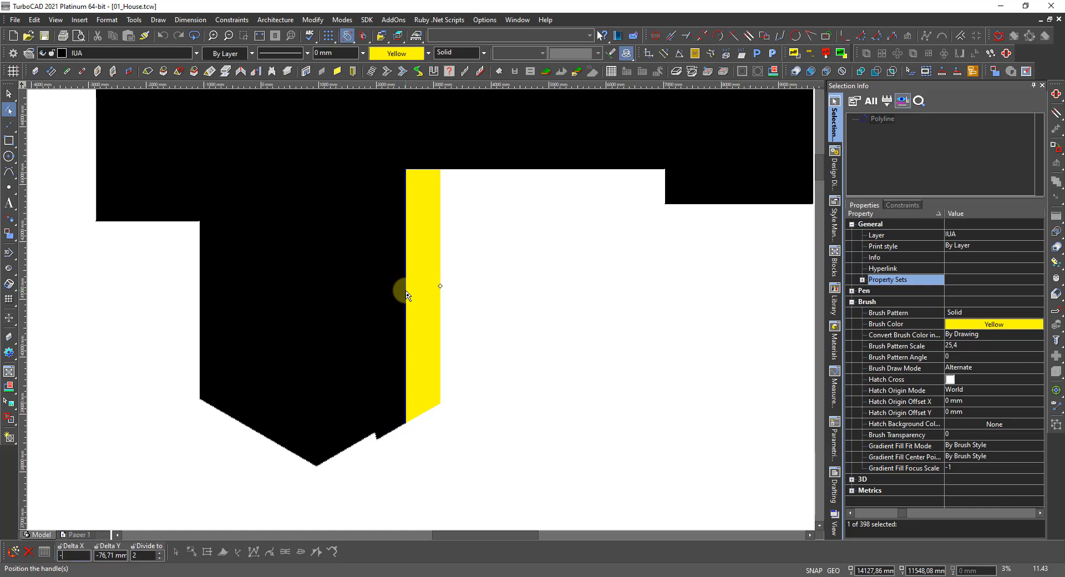
key(Tab)
key(Return)
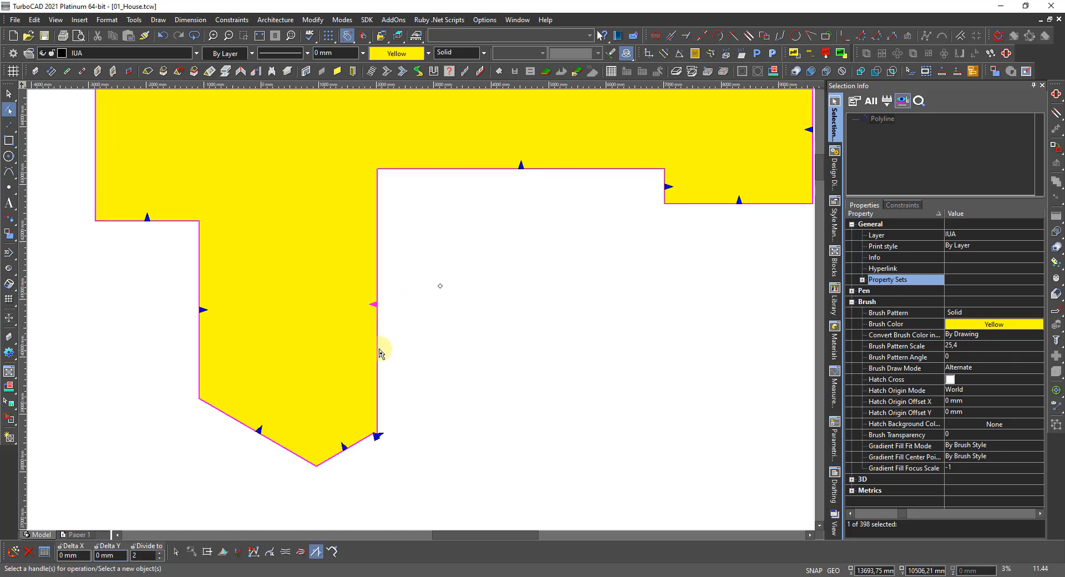
- Switch the large yellow polyline from Edit Segments to Edit Nodes and examine the nodes around the notch at the pointed bay's lower-right corner
scroll(376, 435, up, 3)
scroll(443, 337, up, 2)
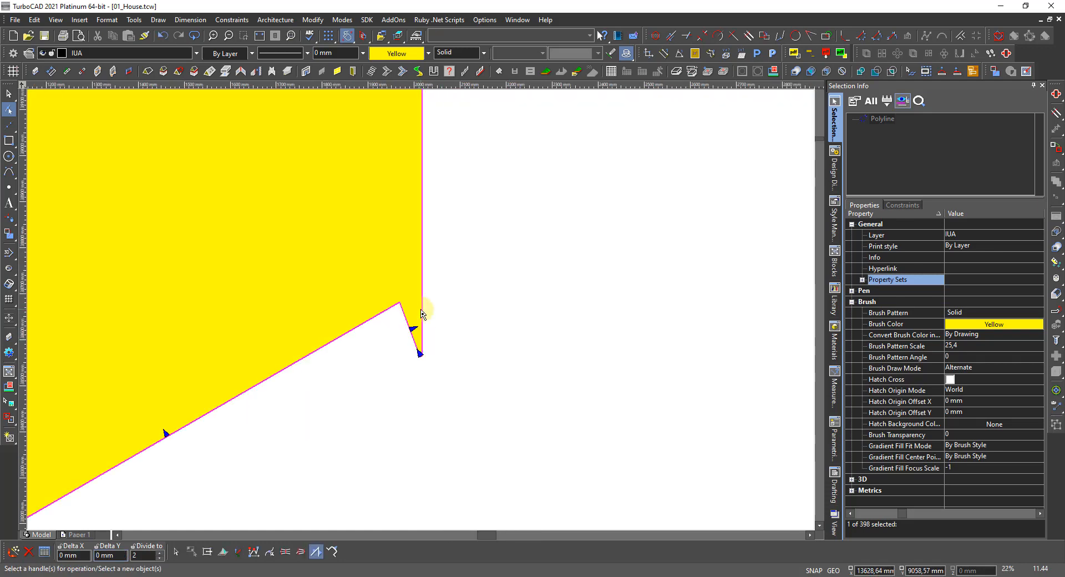
right_click(386, 351)
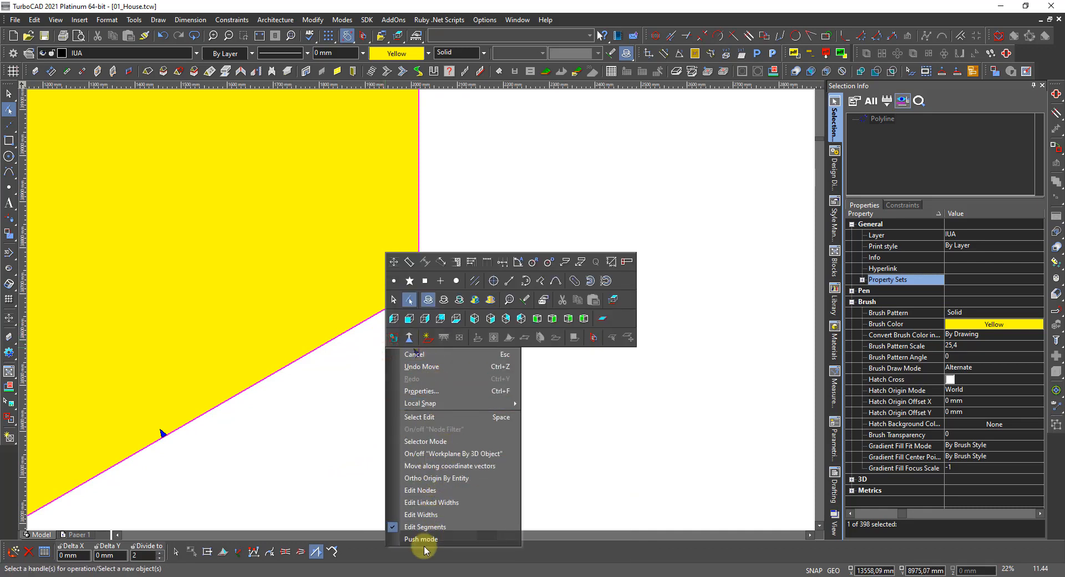
click(426, 490)
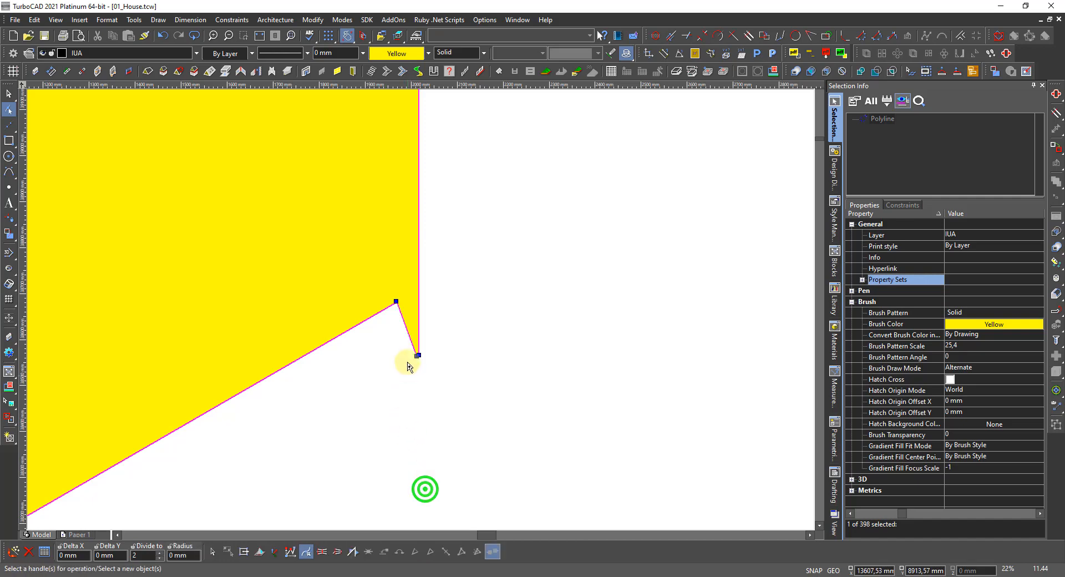
scroll(413, 355, up, 5)
scroll(421, 312, down, 7)
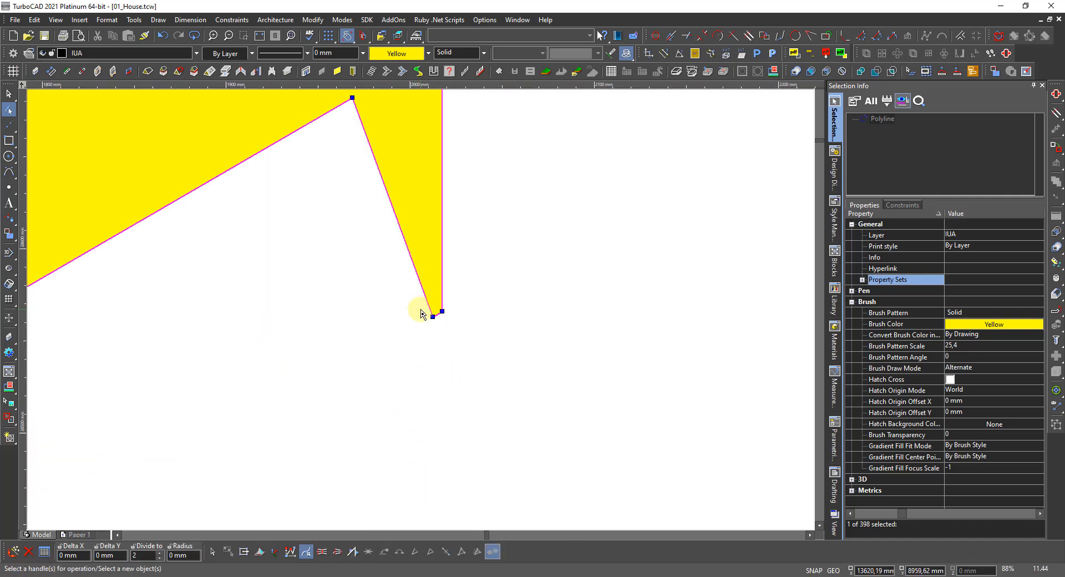
scroll(422, 313, down, 3)
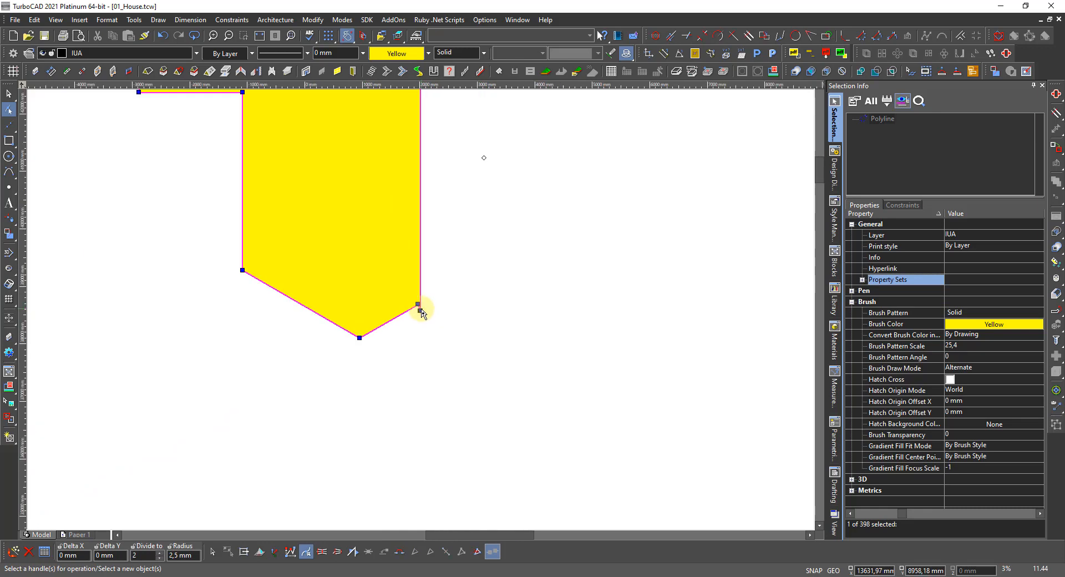
scroll(422, 309, up, 3)
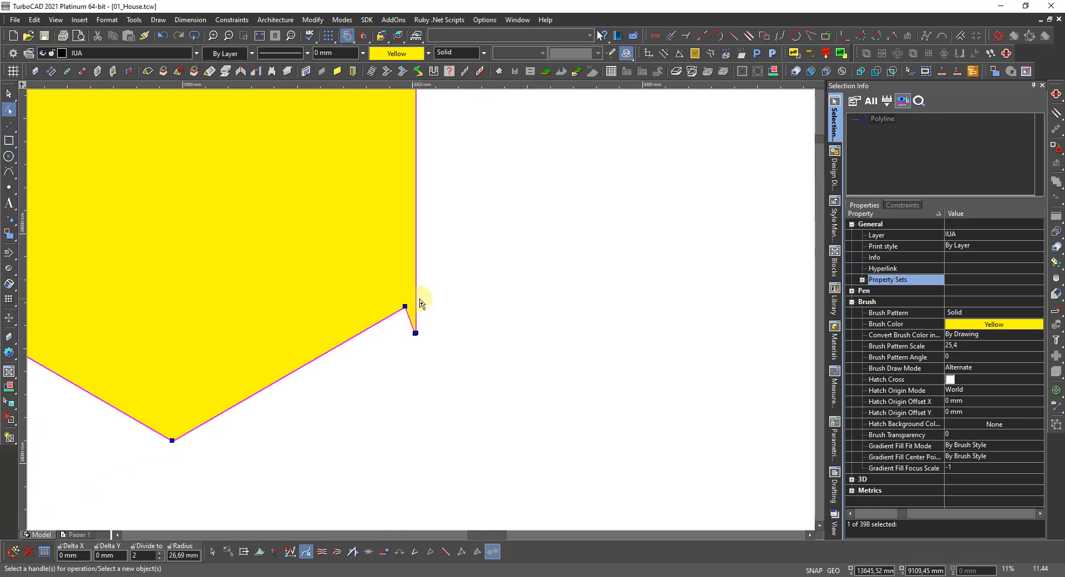
scroll(399, 345, up, 2)
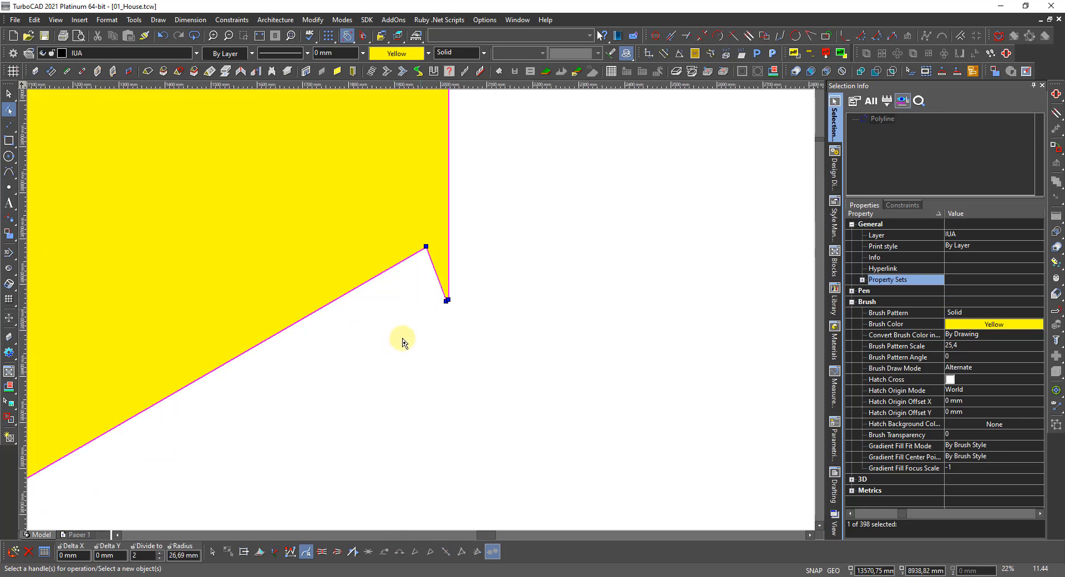
click(408, 310)
key(Escape)
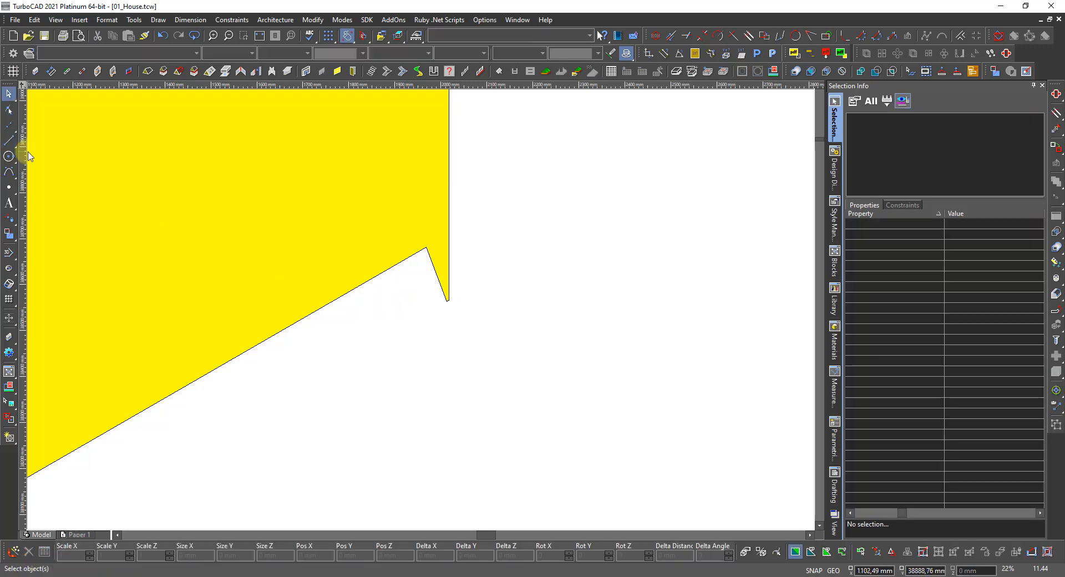
- Draw a helper line about 400 mm long at 30° along the bay's lower-right sloped edge, extending past its vertical edge
click(7, 139)
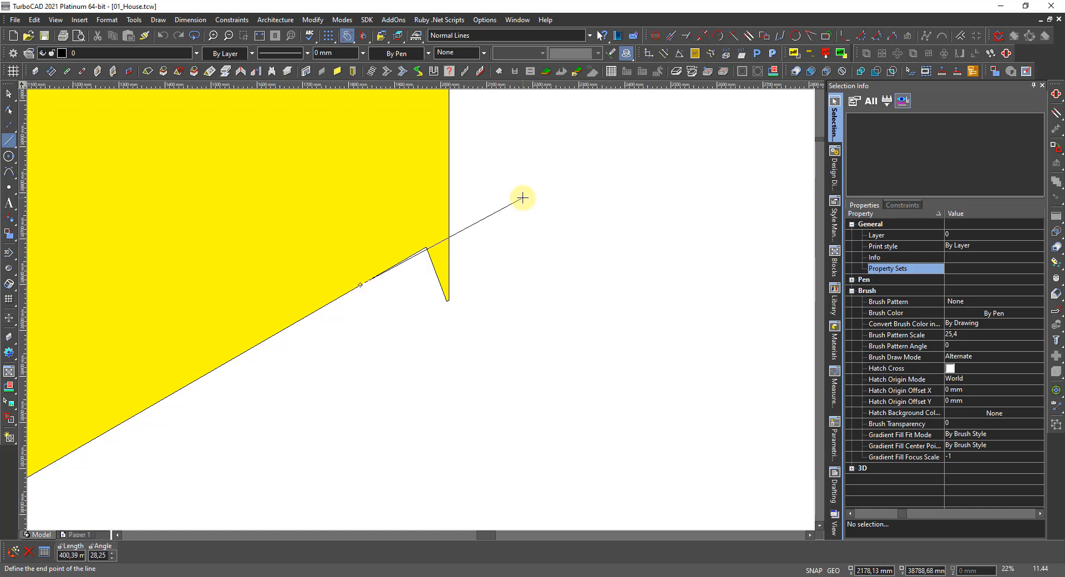
key(Tab)
key(Return)
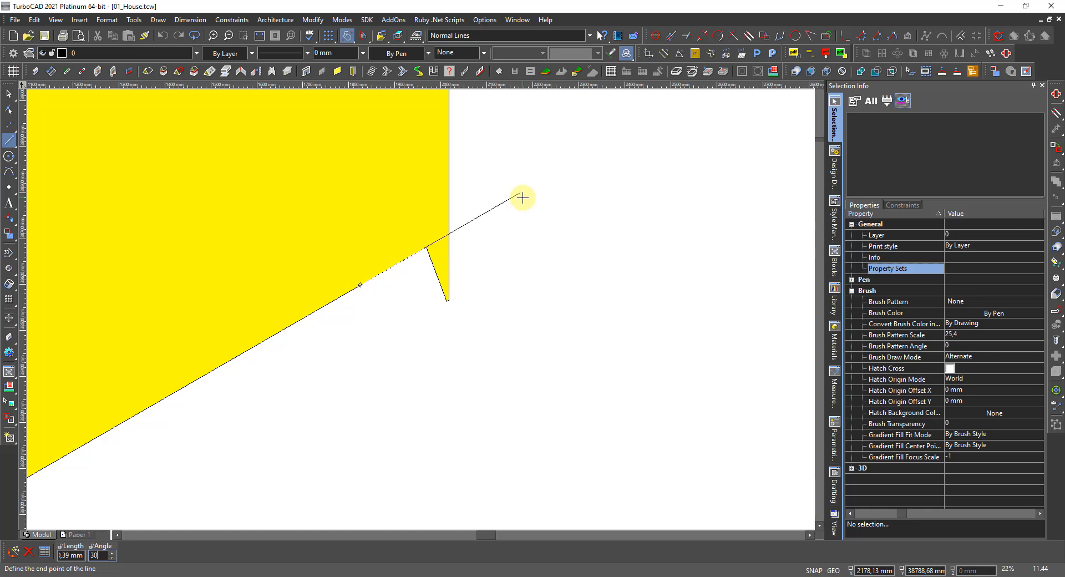
key(Escape)
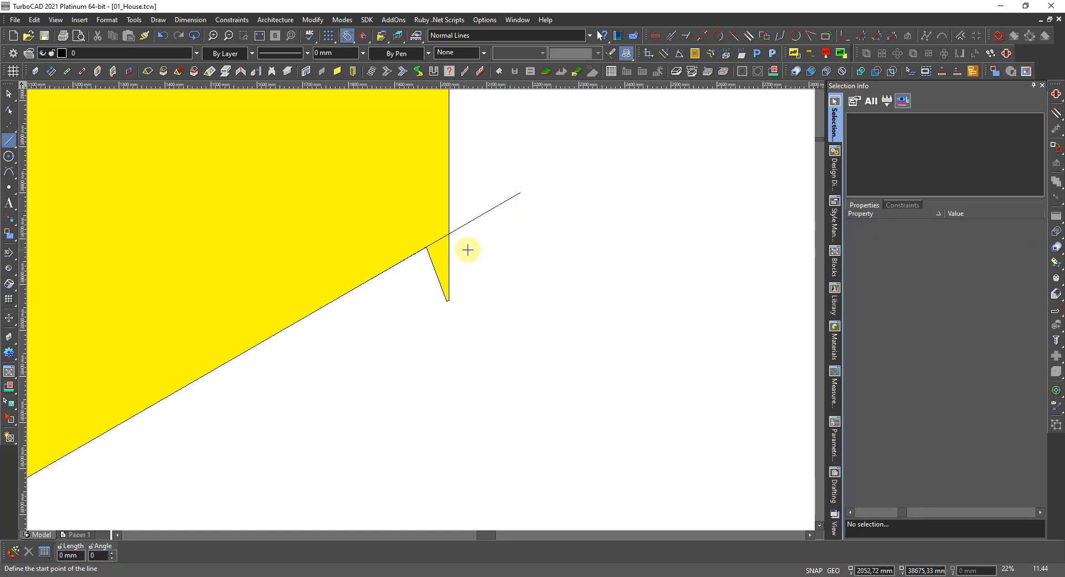
- Move the yellow polyline's lower-right bay node to the helper line's crossing with the vertical edge and delete the two redundant nodes
scroll(439, 280, up, 3)
right_click(428, 294)
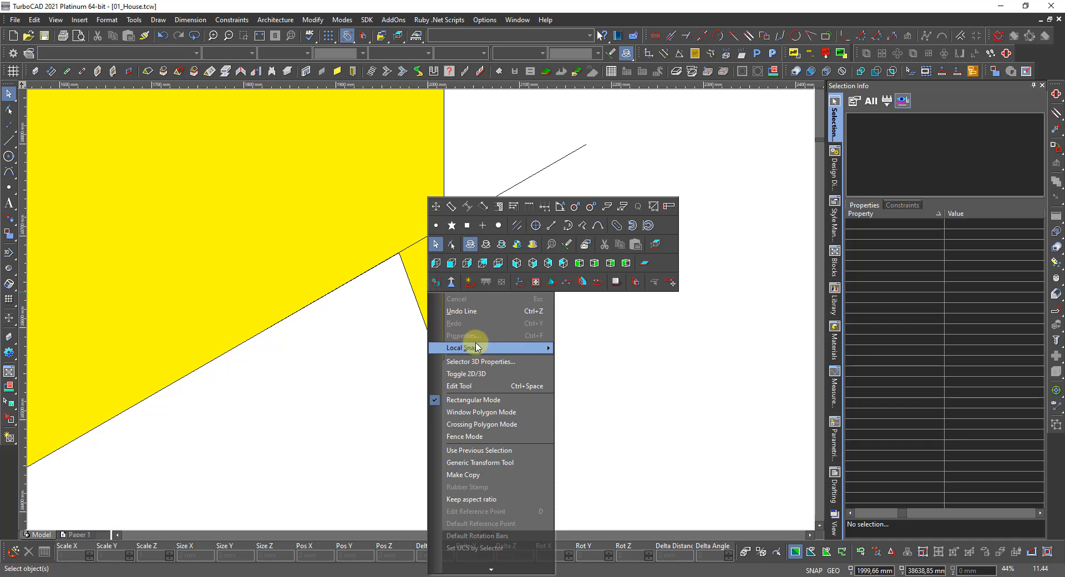
click(453, 243)
click(438, 358)
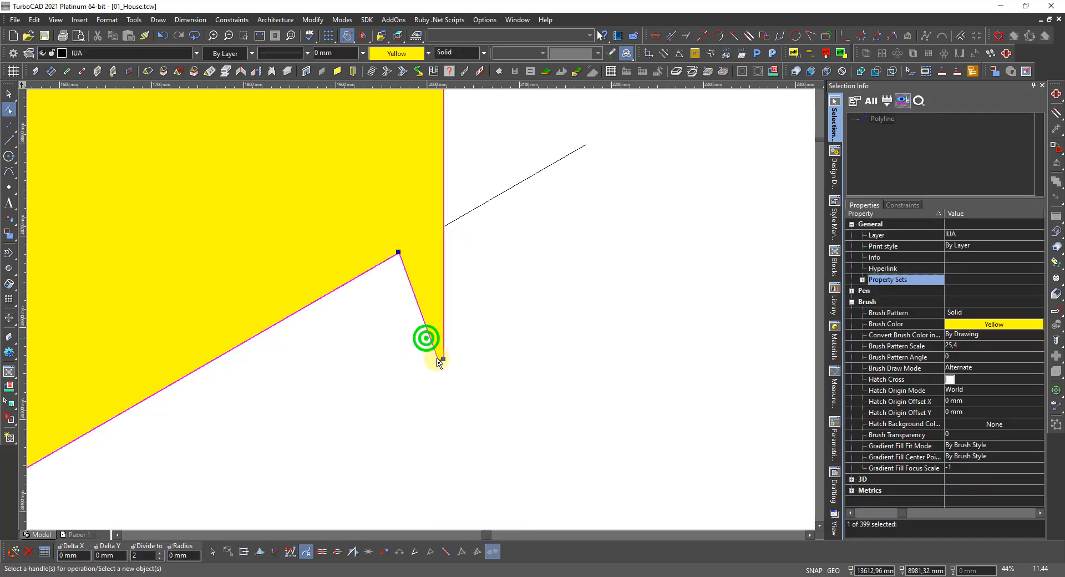
drag(442, 360, 443, 226)
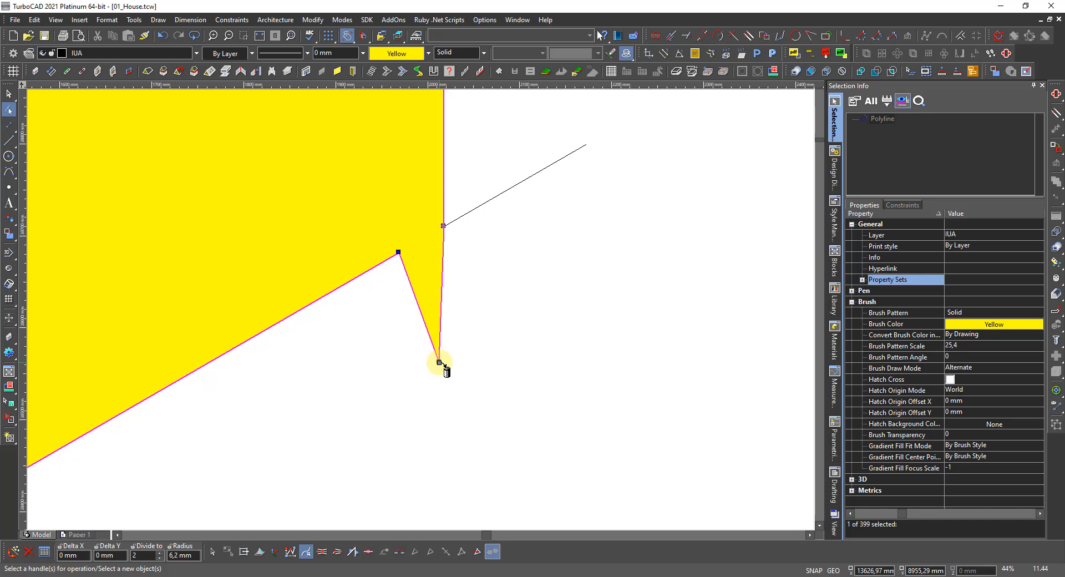
ctrl+click(440, 362)
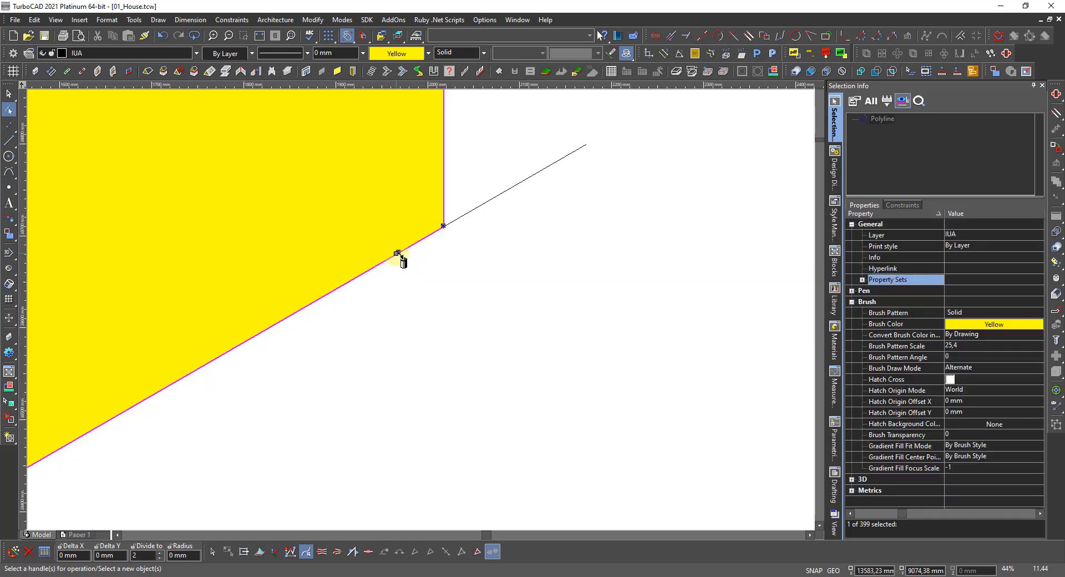
ctrl+click(396, 254)
key(Escape)
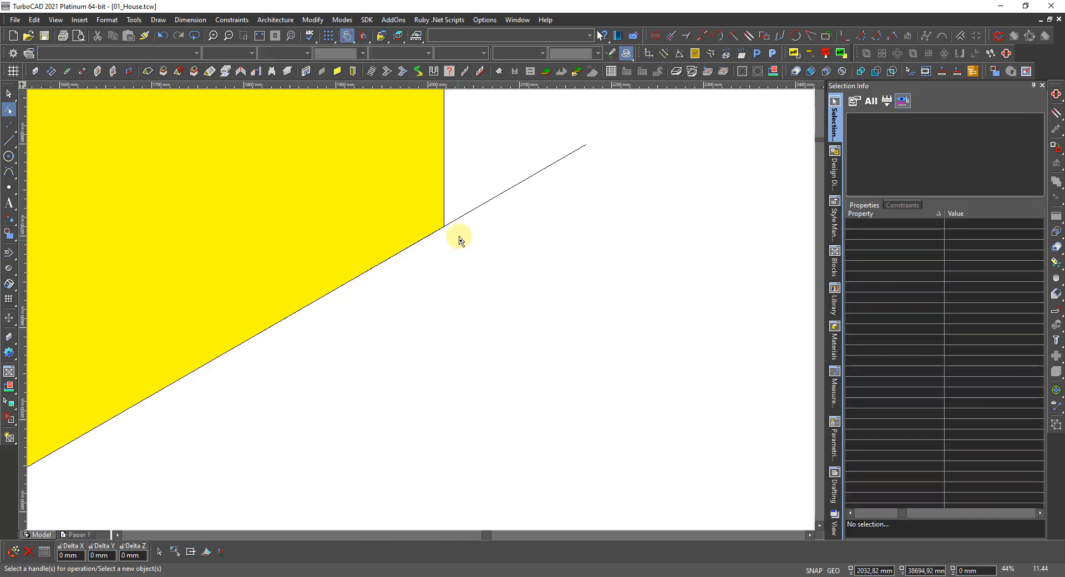
- Delete the helper line beside the bay and check the large yellow polyline's IUA area label
click(474, 209)
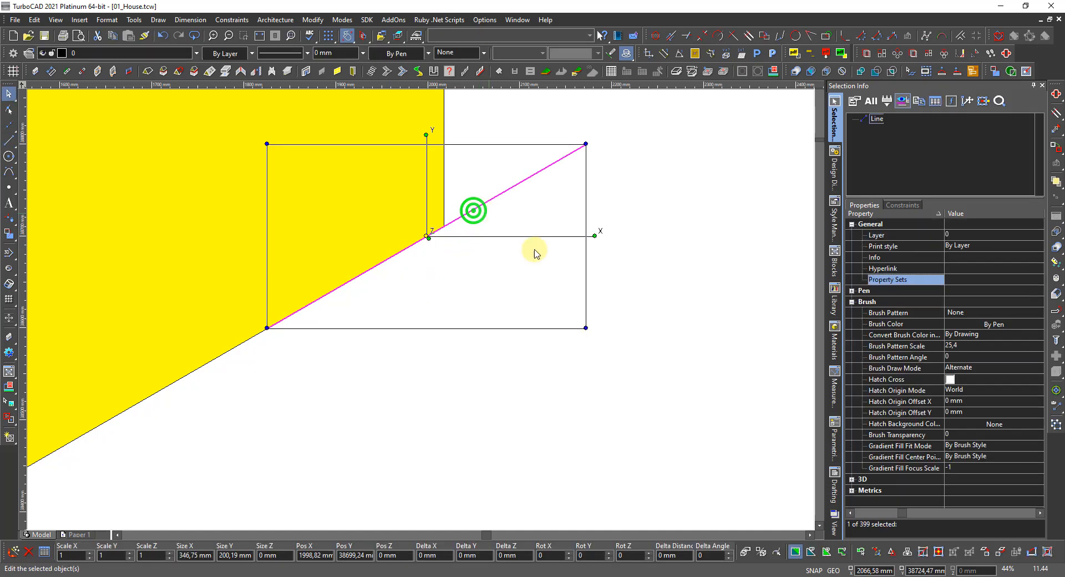
key(Delete)
scroll(423, 312, down, 10)
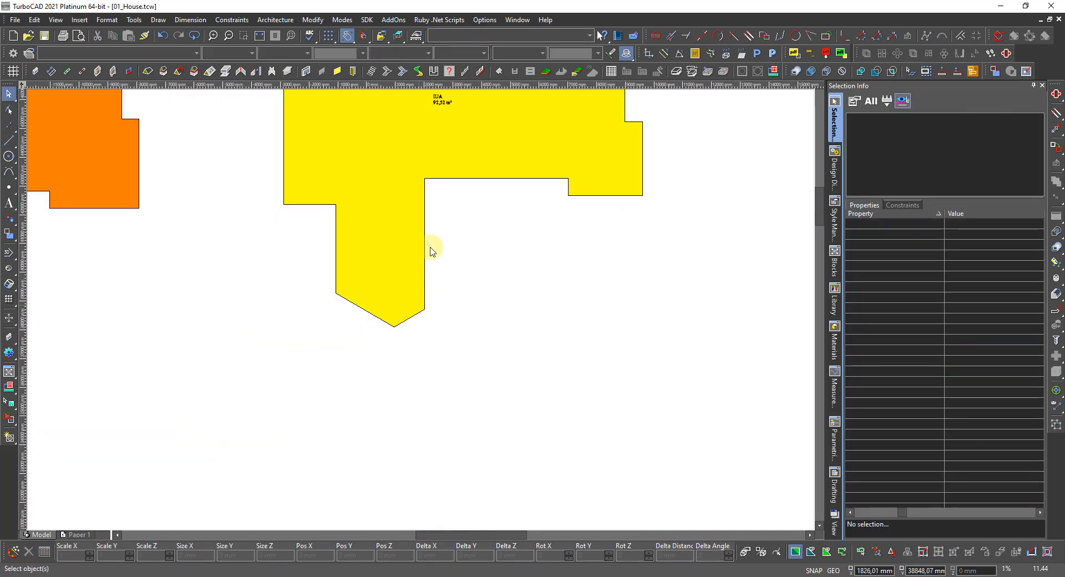
scroll(442, 107, up, 4)
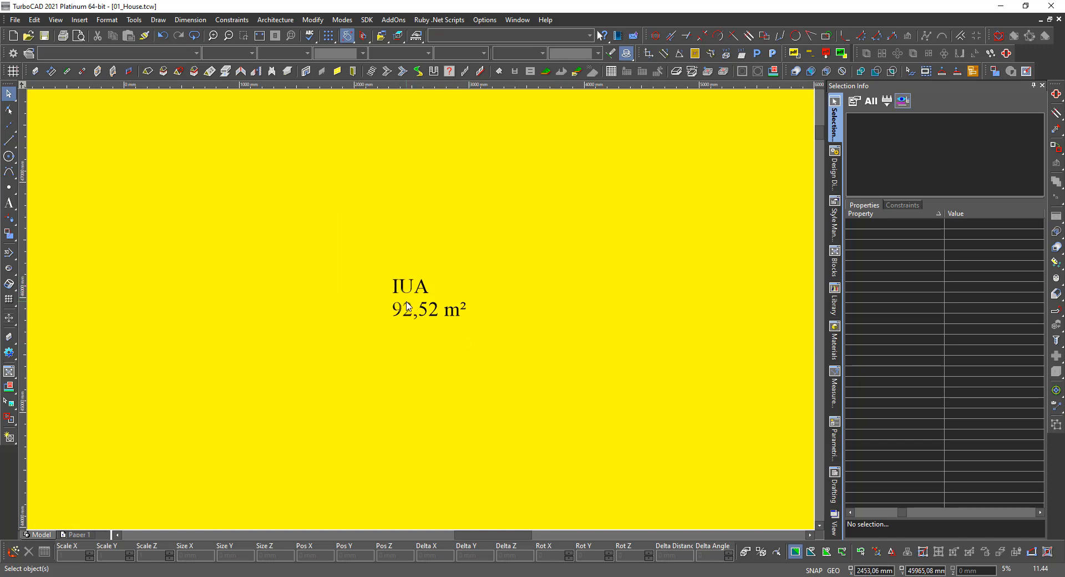
scroll(408, 307, down, 3)
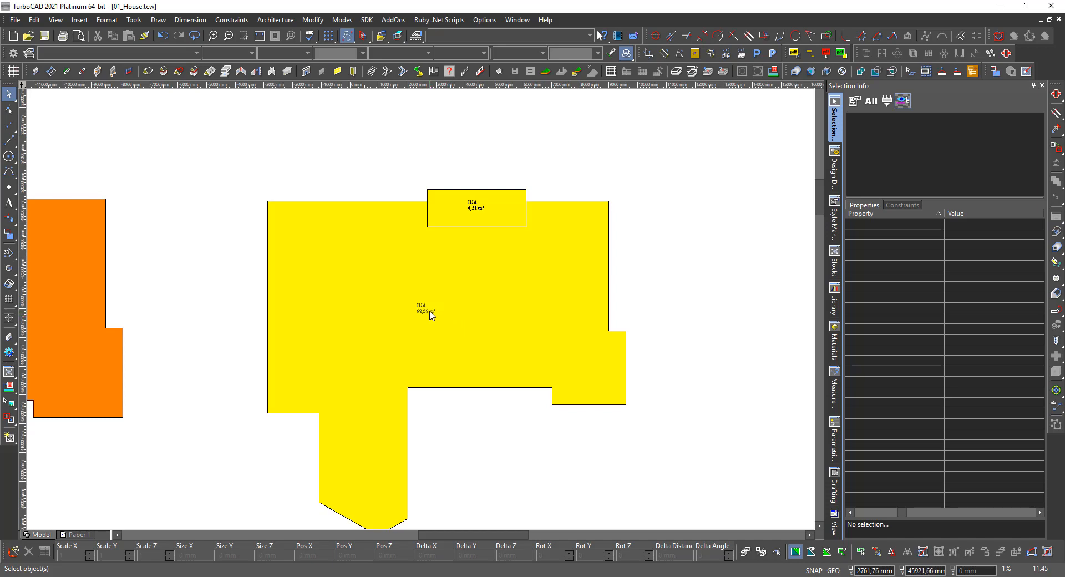
scroll(432, 315, down, 3)
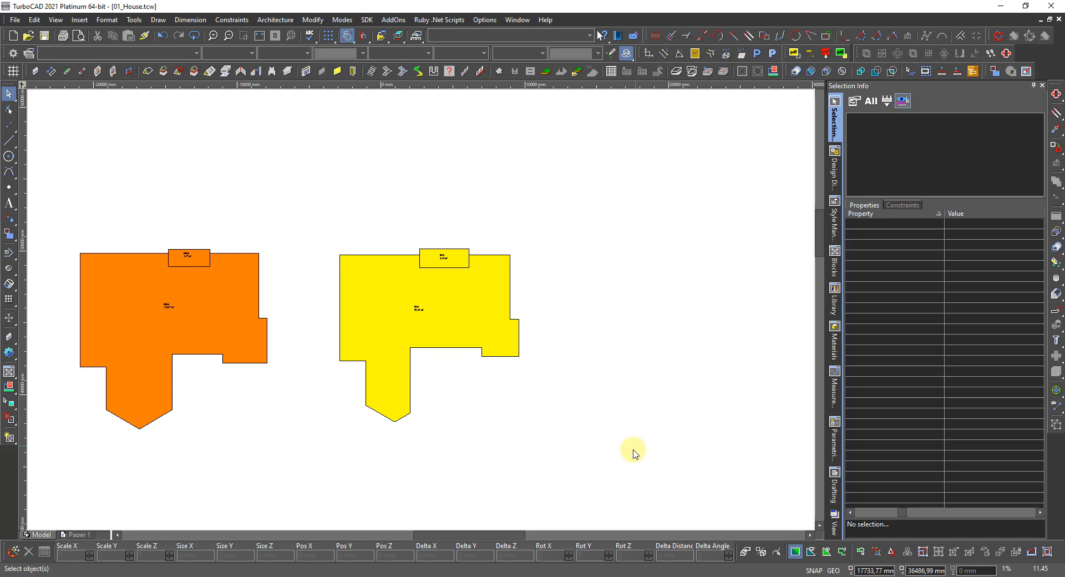
- Create a new layer named DrawingArea
scroll(420, 313, down, 3)
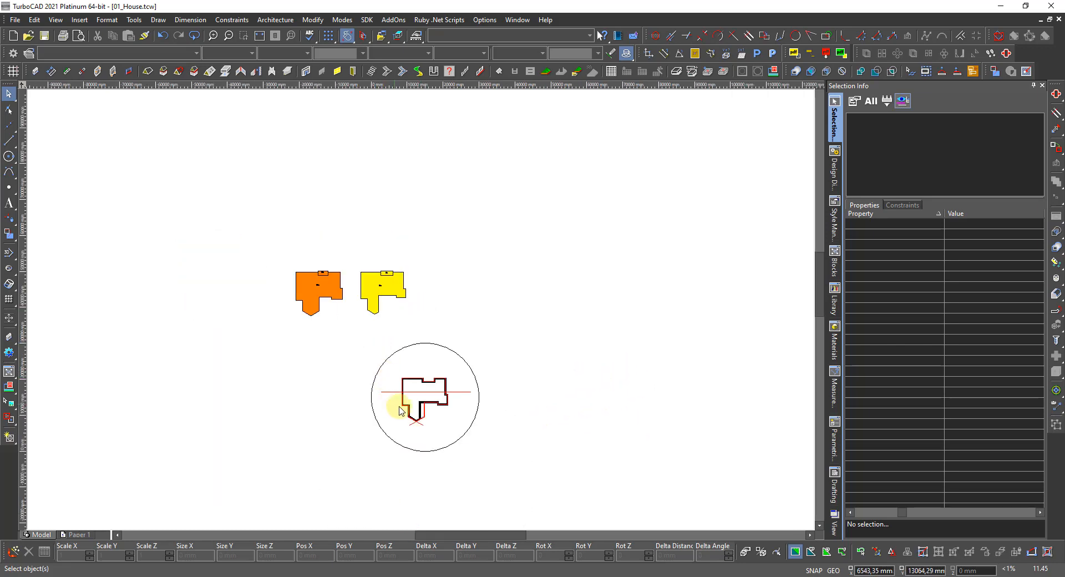
scroll(405, 402, up, 2)
scroll(438, 294, up, 2)
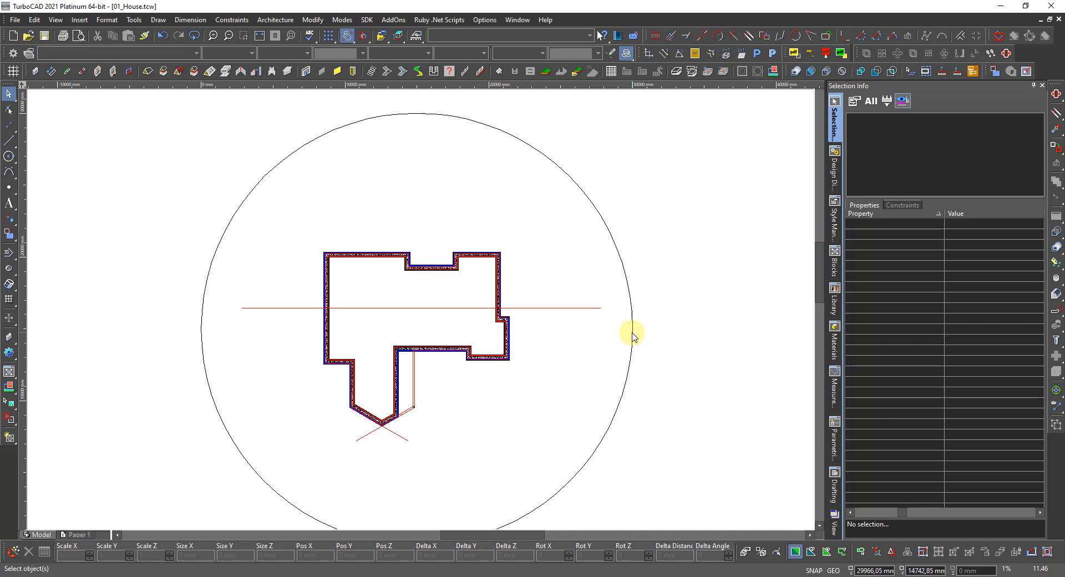
click(835, 164)
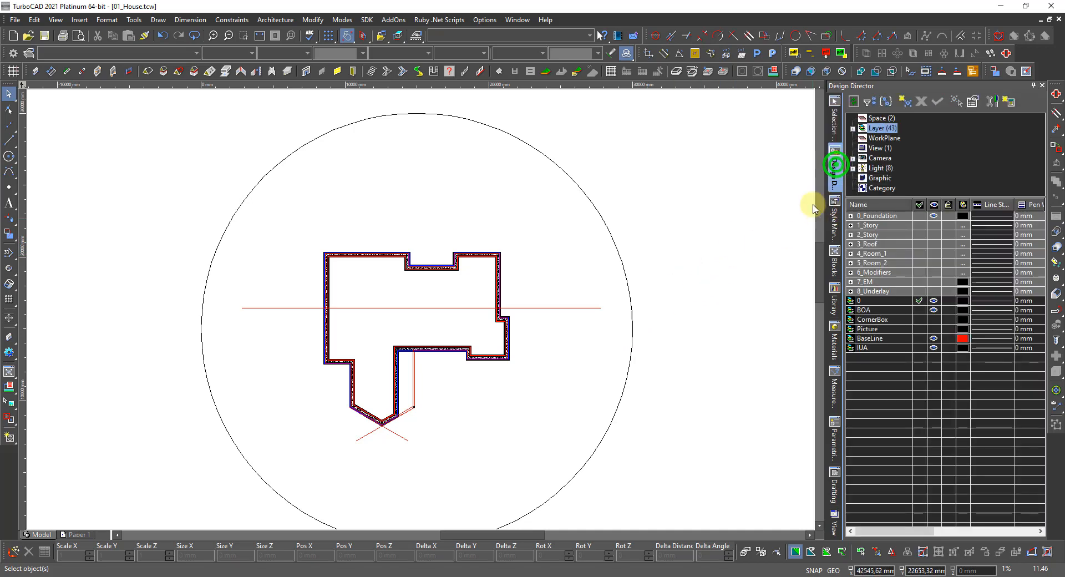
click(901, 101)
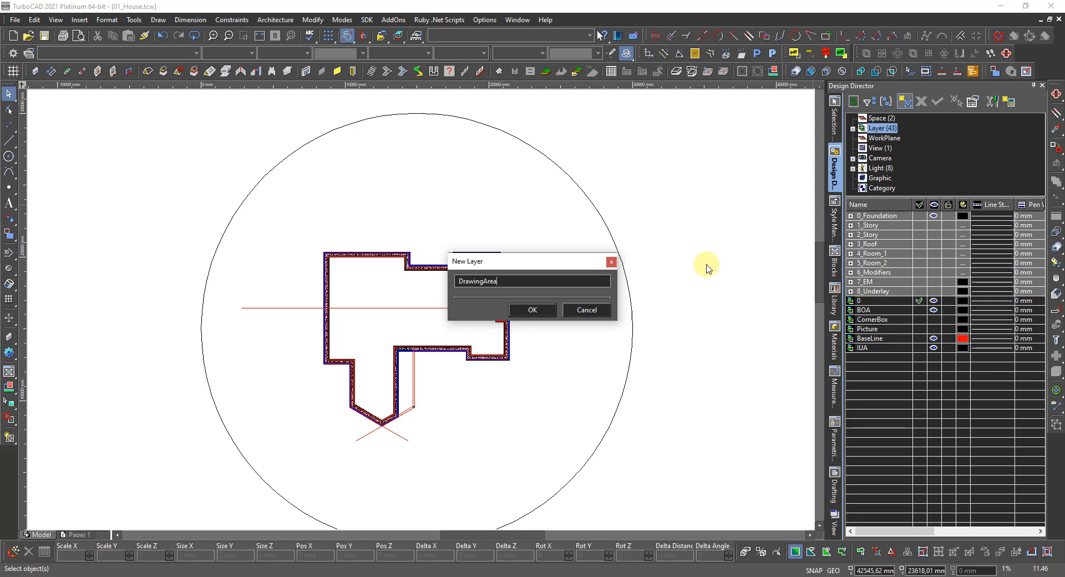
click(541, 306)
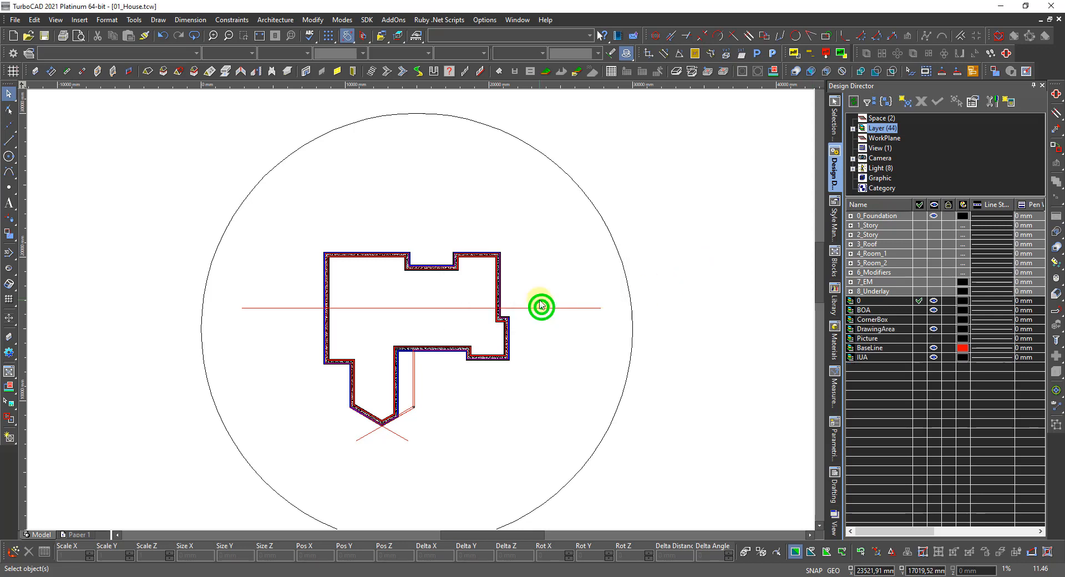
- Assign the large circle around the foundation plan to the DrawingArea layer and hide that layer
click(621, 397)
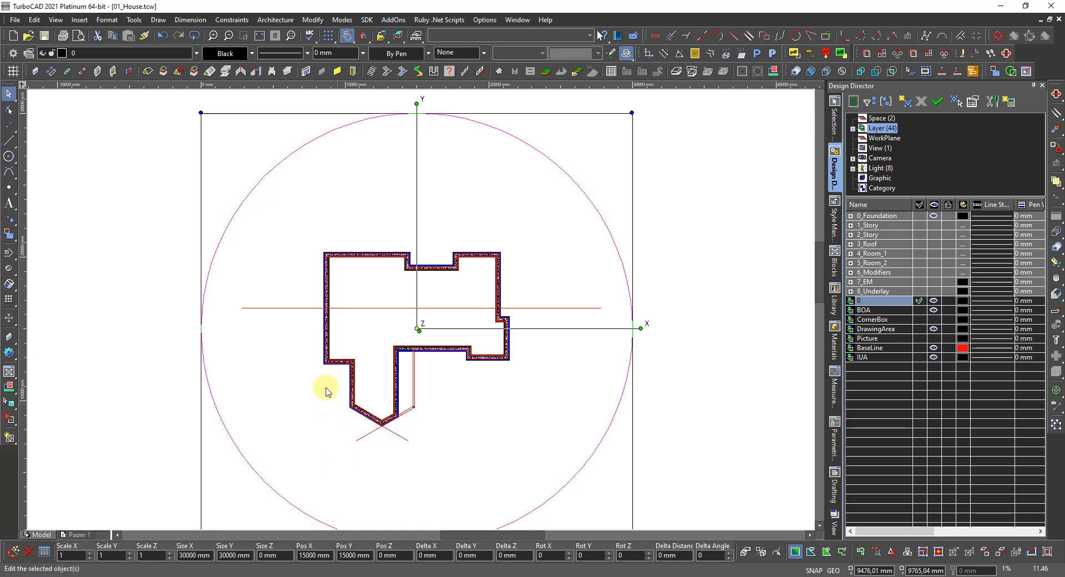
scroll(495, 227, down, 2)
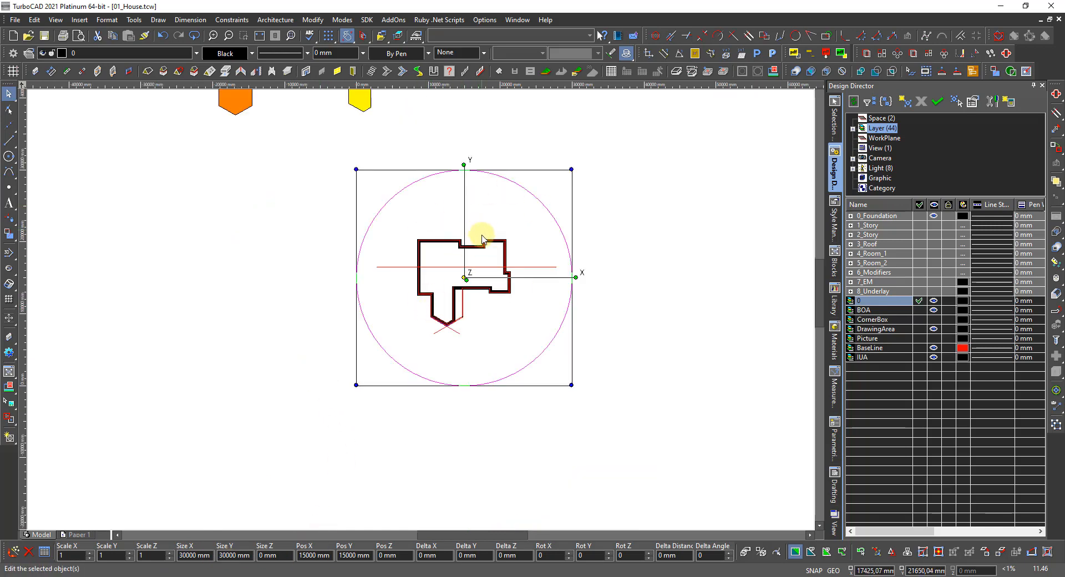
scroll(480, 244, up, 2)
scroll(422, 319, down, 2)
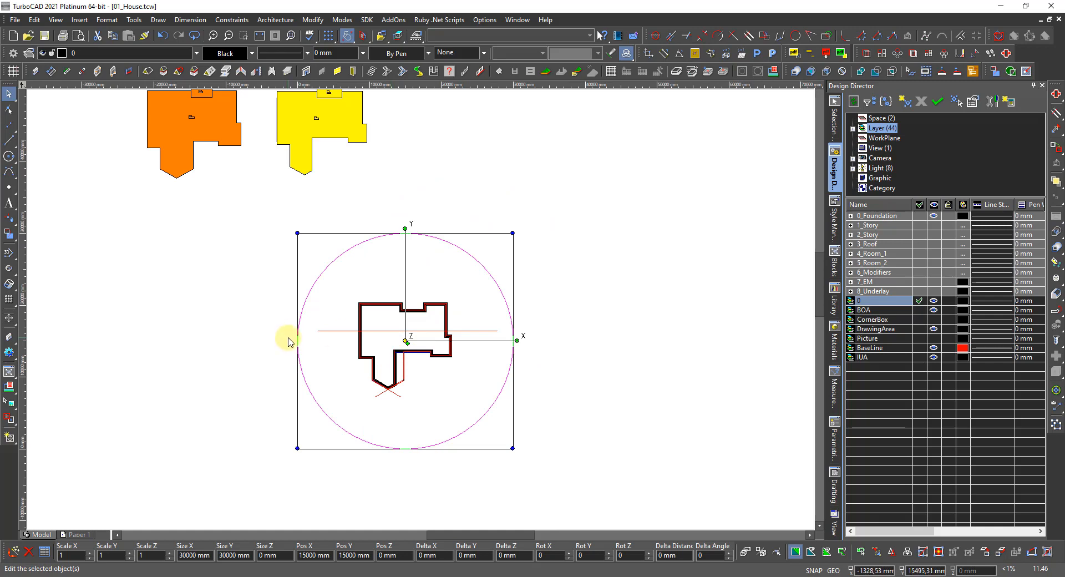
click(917, 329)
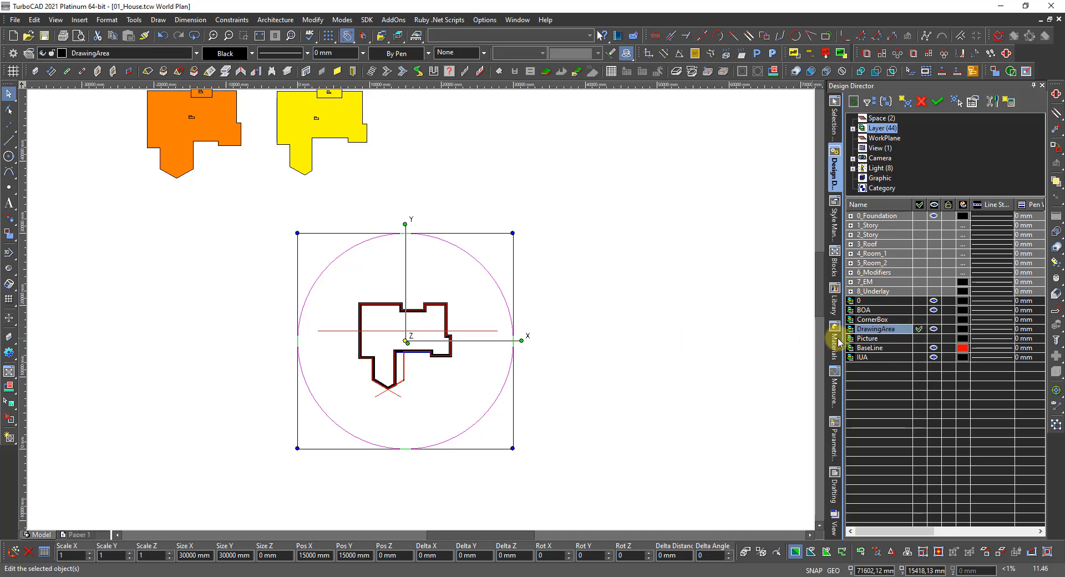
click(934, 329)
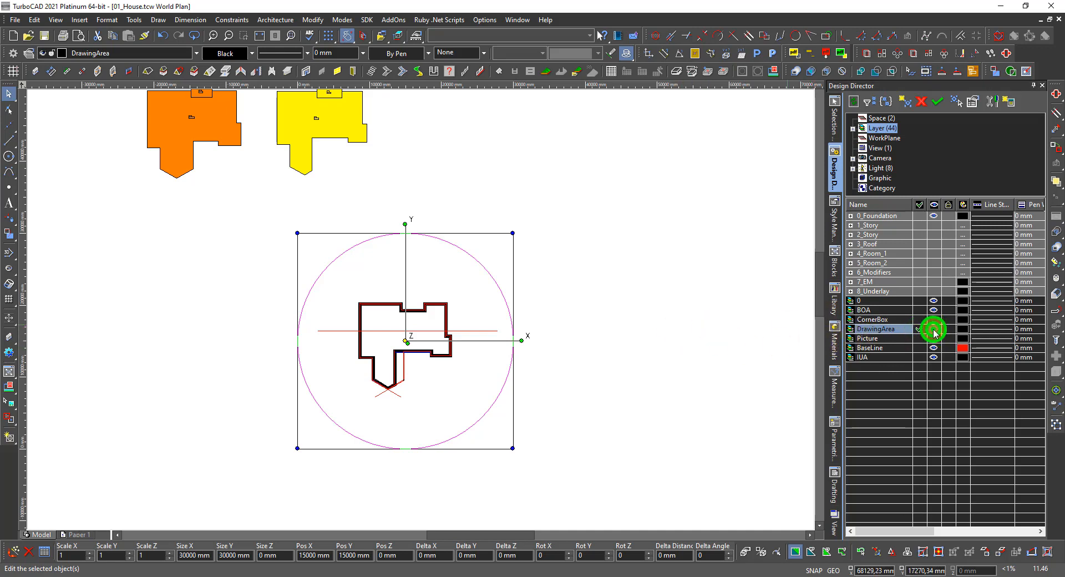
- Move the horizontal red line crossing the foundation plan to the hidden DrawingArea layer and clear the selection
click(476, 329)
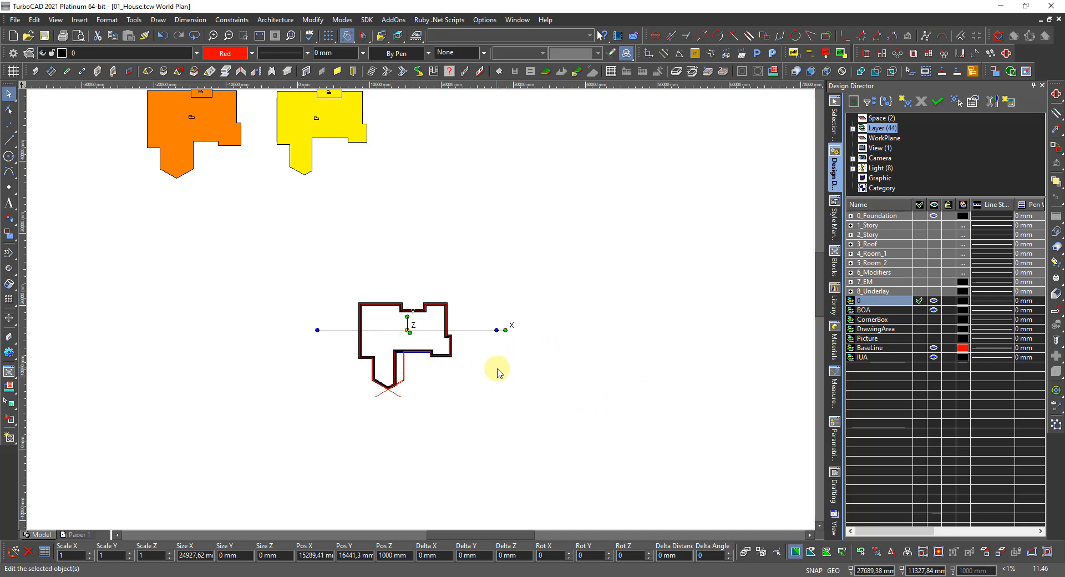
click(645, 401)
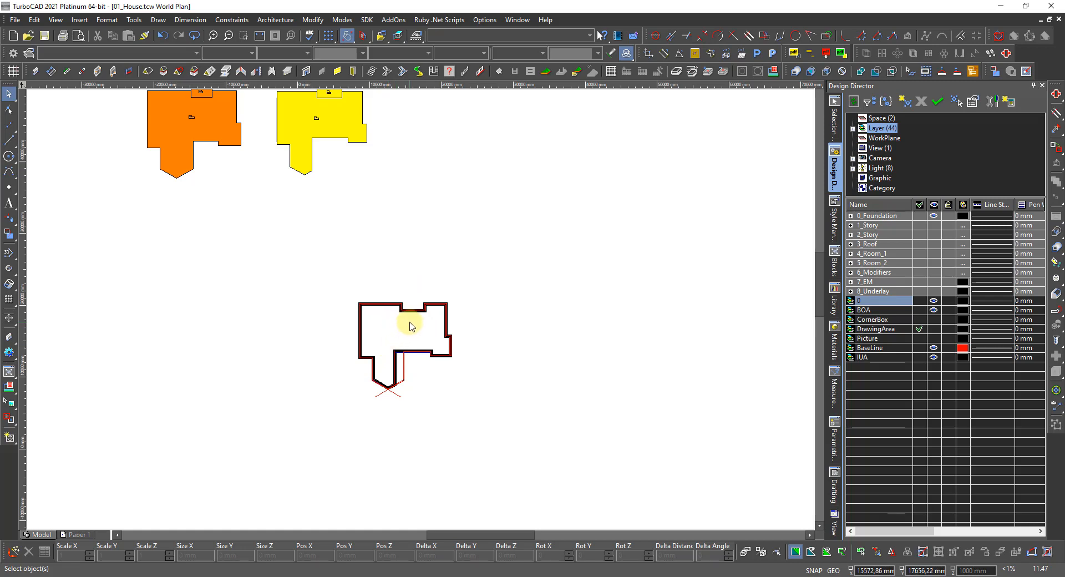
scroll(412, 331, up, 2)
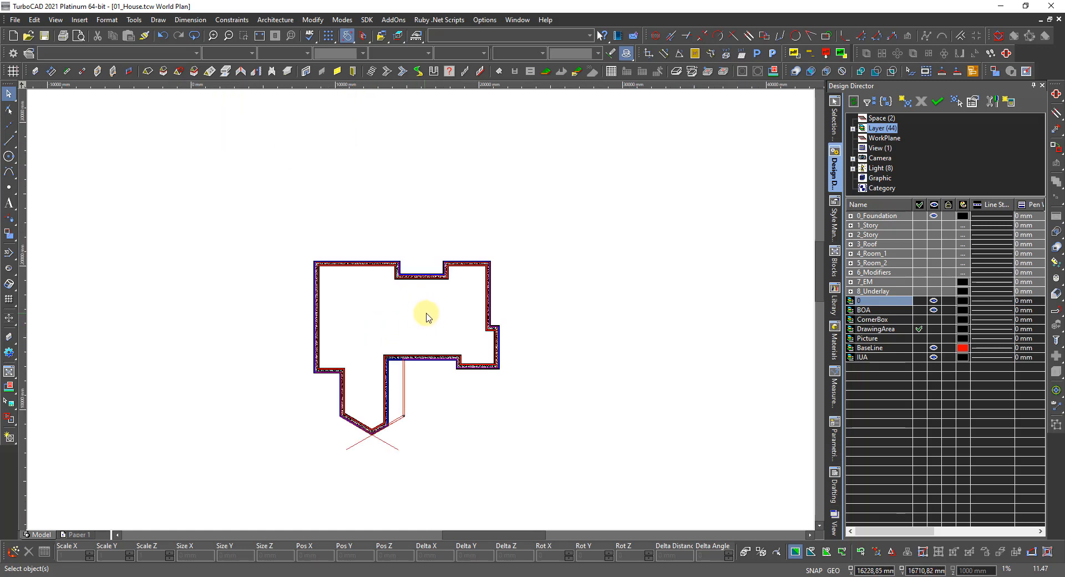
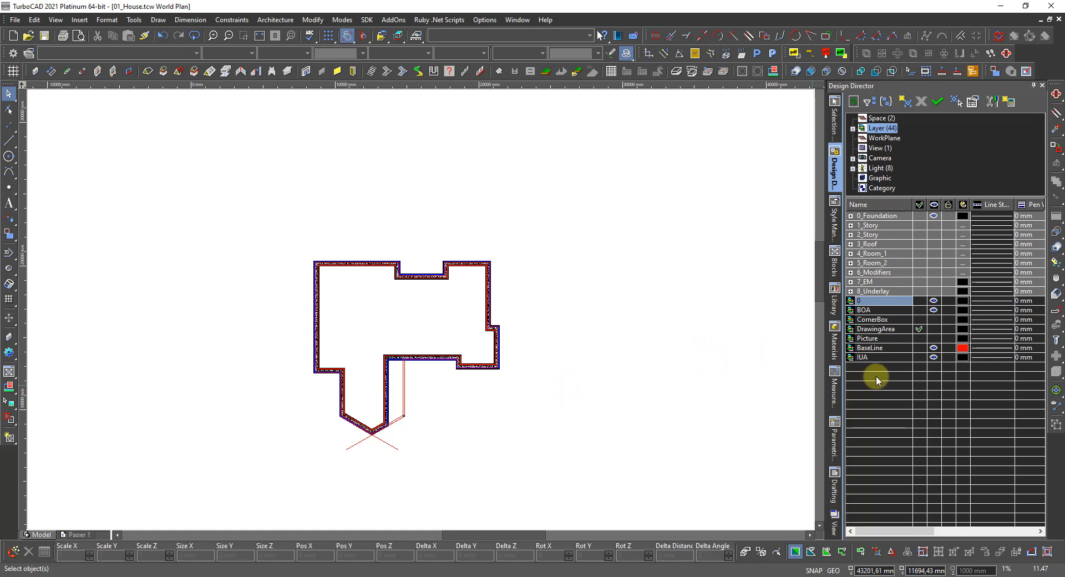
- Hide the BaseLine layer and move the reference point of the small rectangle beside the bay to its lower-right corner
click(934, 349)
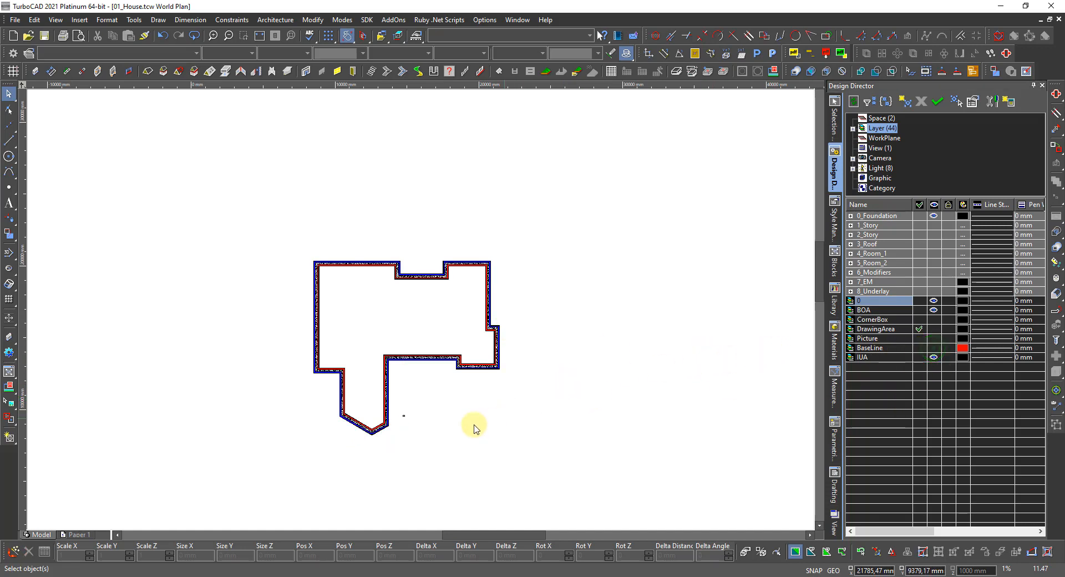
scroll(381, 424, up, 3)
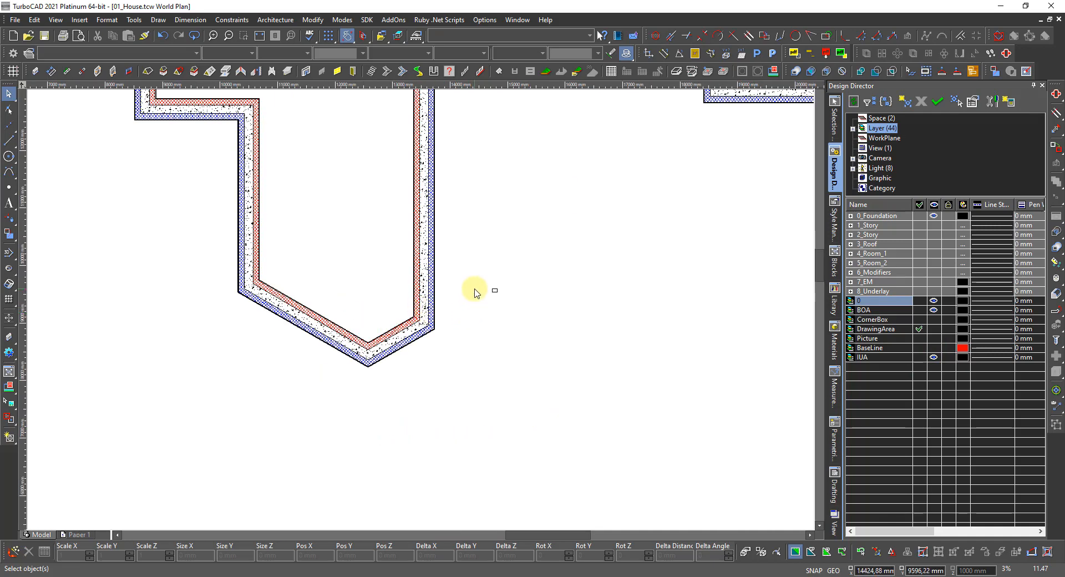
scroll(499, 304, up, 2)
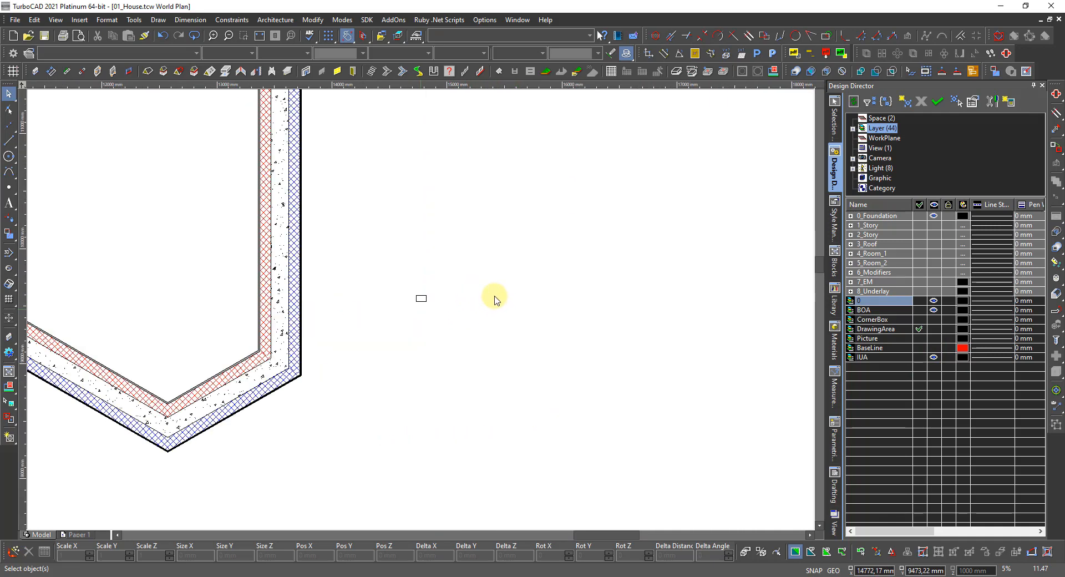
scroll(421, 304, up, 4)
click(425, 306)
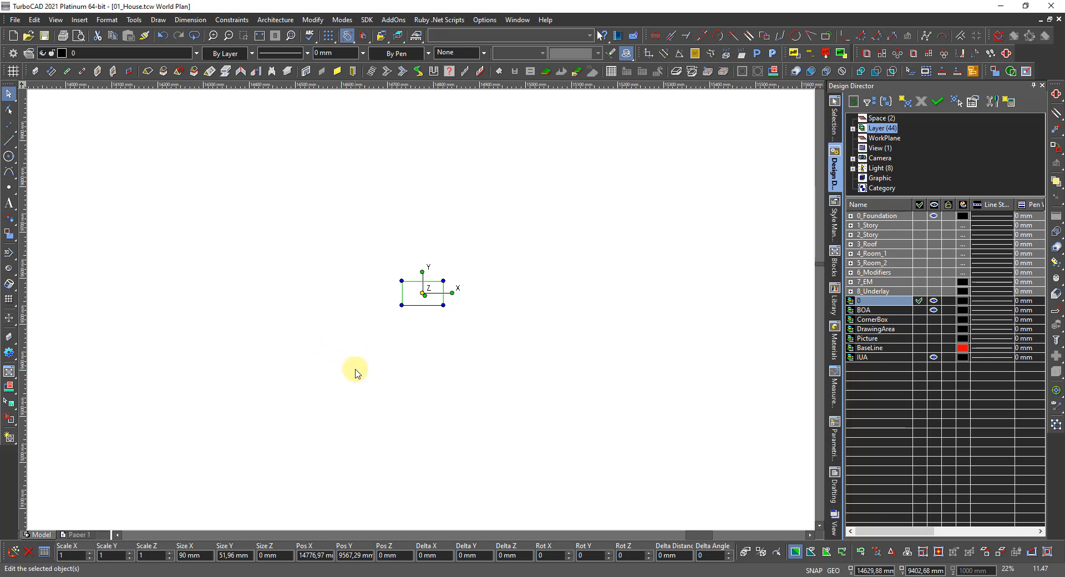
key(e)
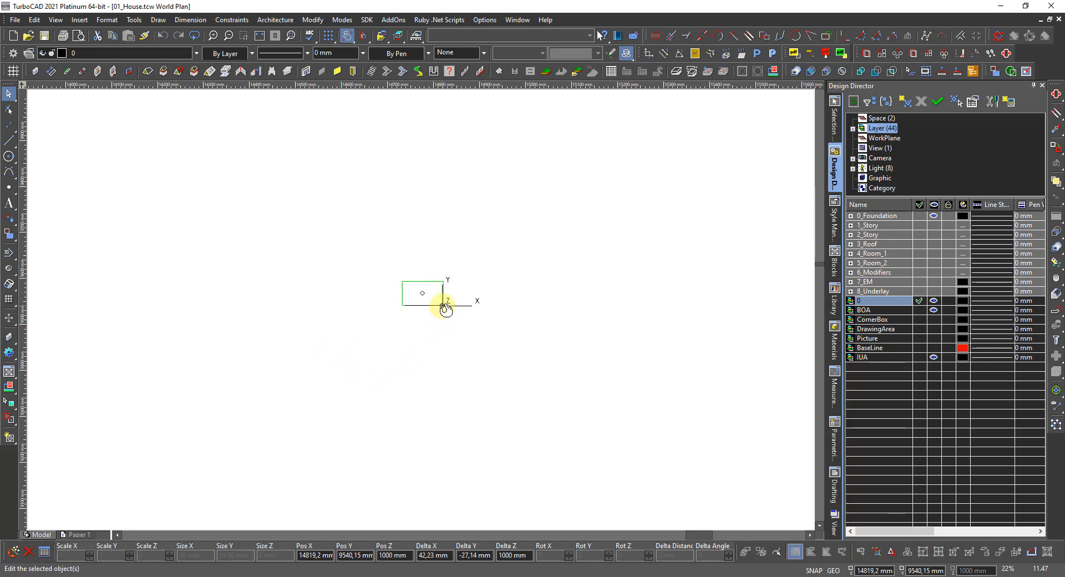
click(446, 307)
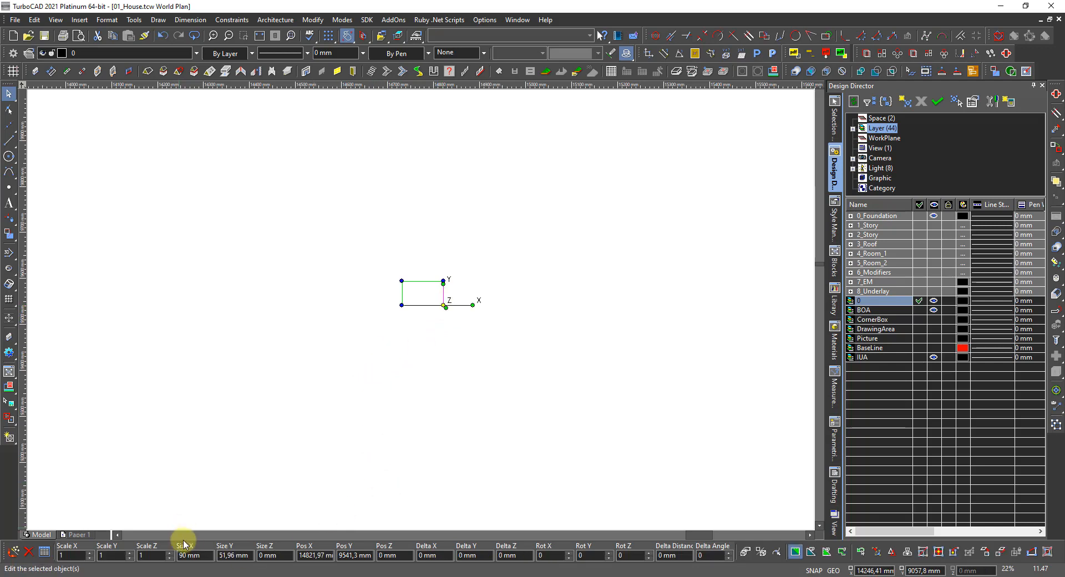
- Set the small rectangle's Y size to 90 mm and clear the selection
click(251, 554)
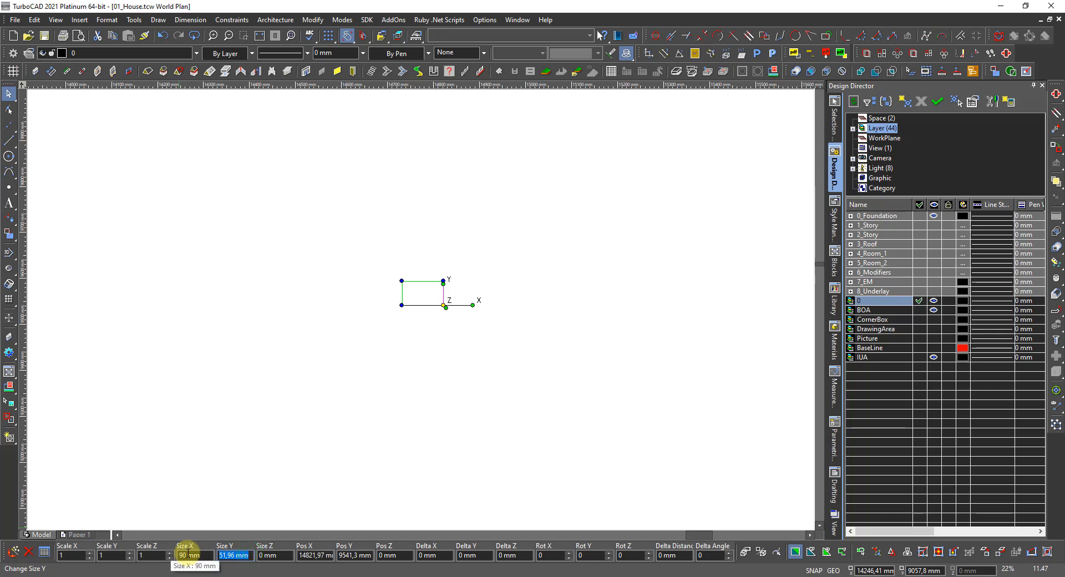
text(90)
key(Return)
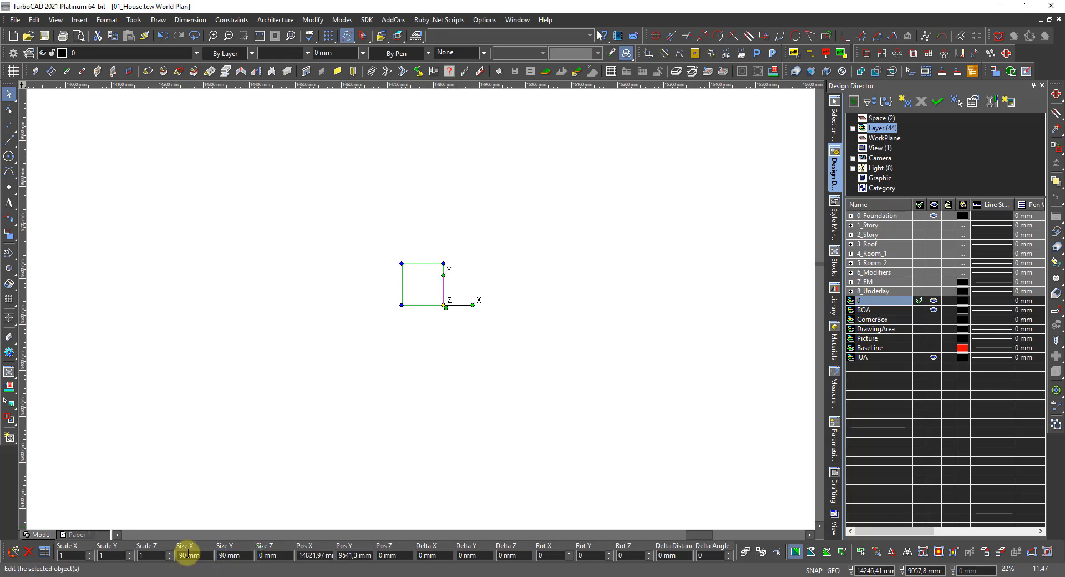
key(Escape)
scroll(169, 560, down, 2)
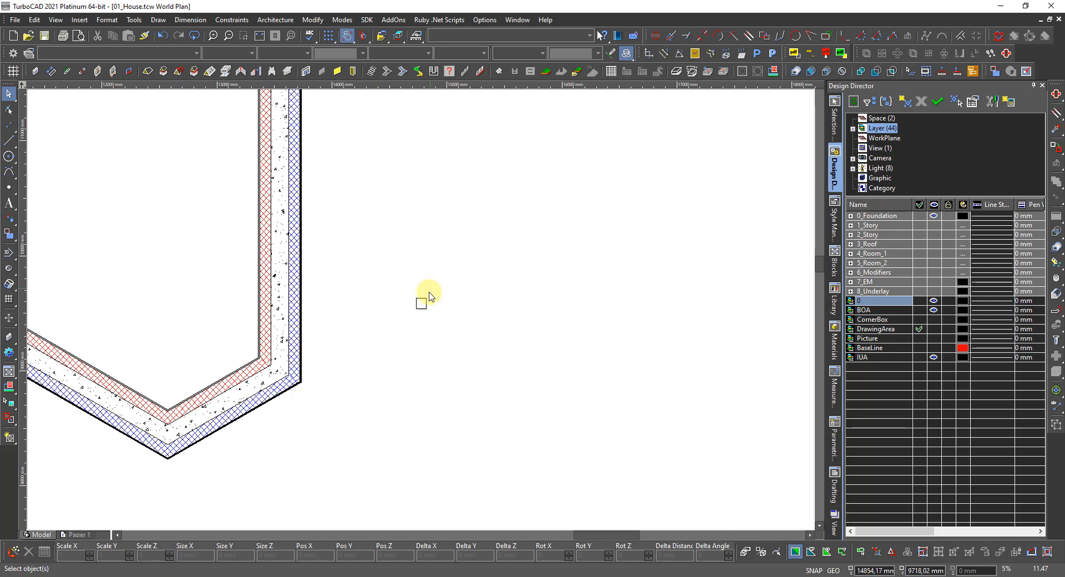
- Raise the small 90 mm square beside the bay by 500 mm along Z
click(421, 308)
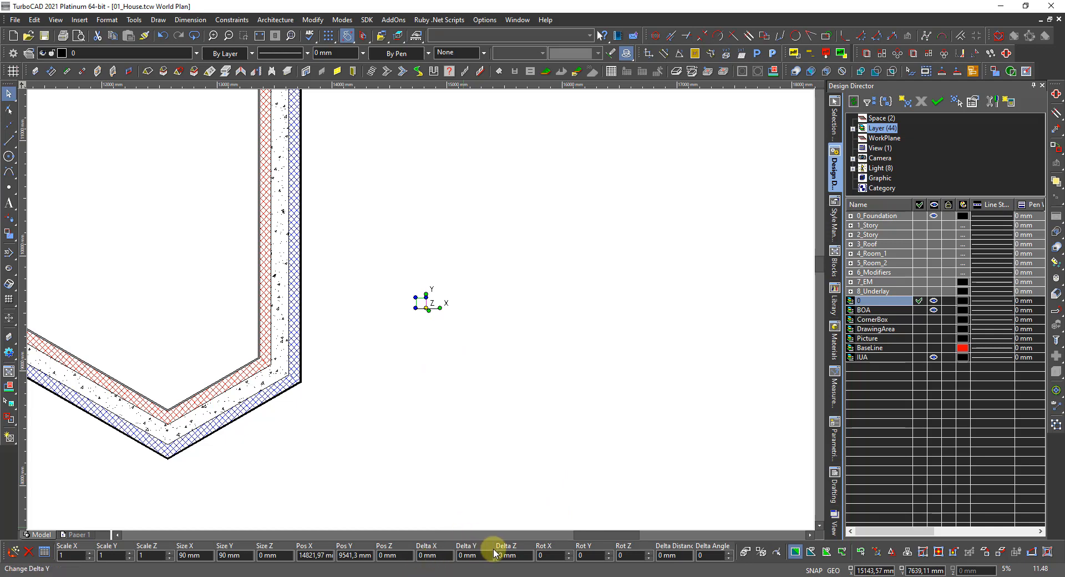
click(520, 553)
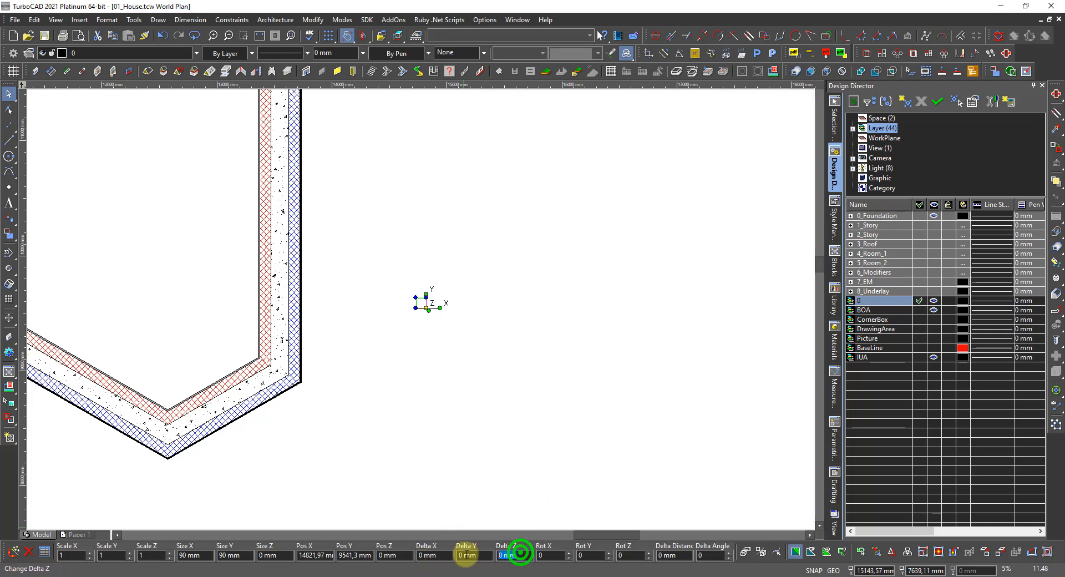
text(500)
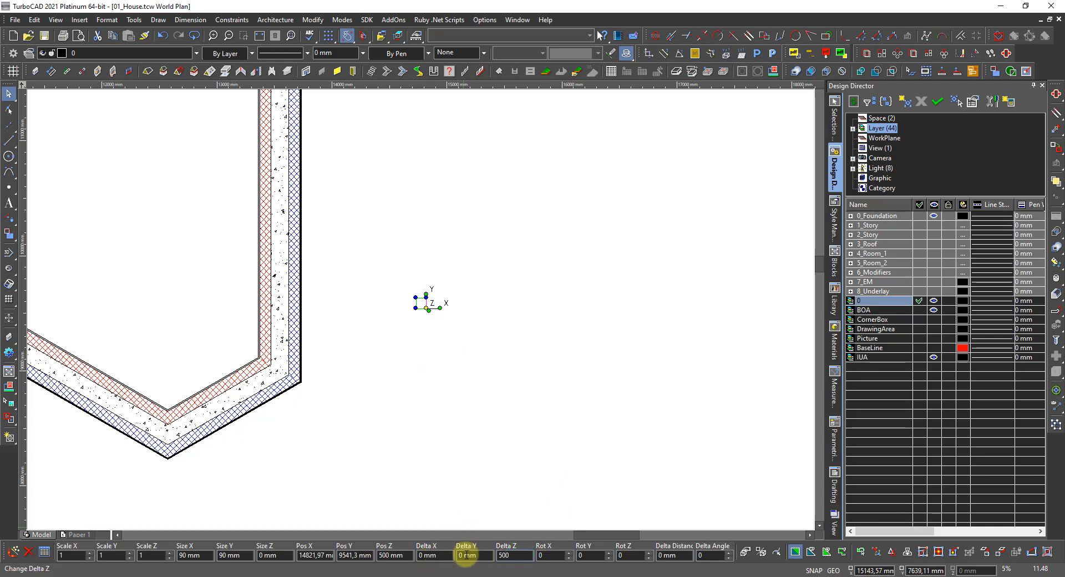
key(Return)
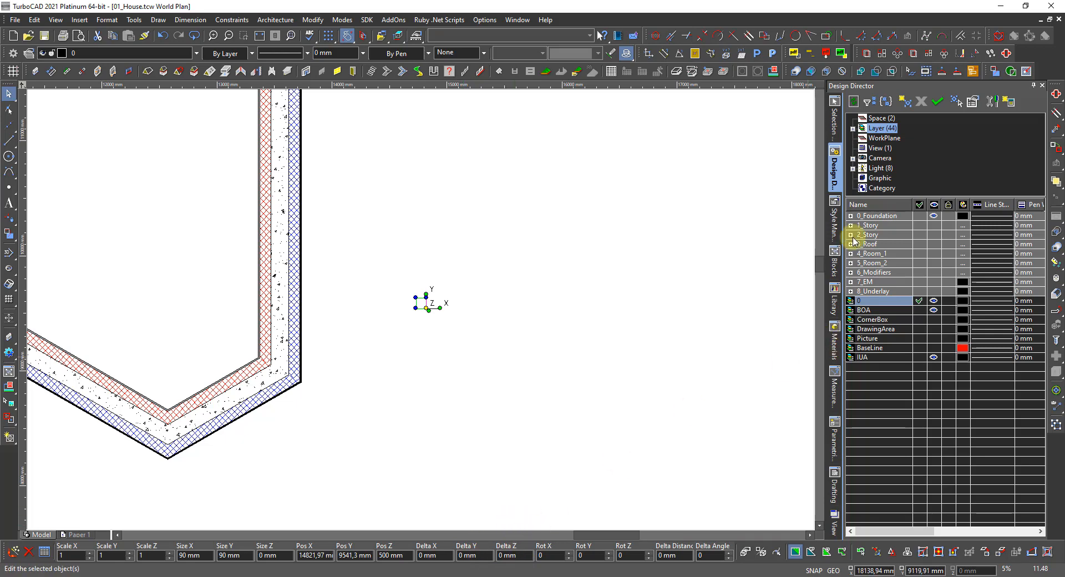
- Turn the small square into a post with 2500 mm thickness and Solid mode, and deselect it
click(836, 111)
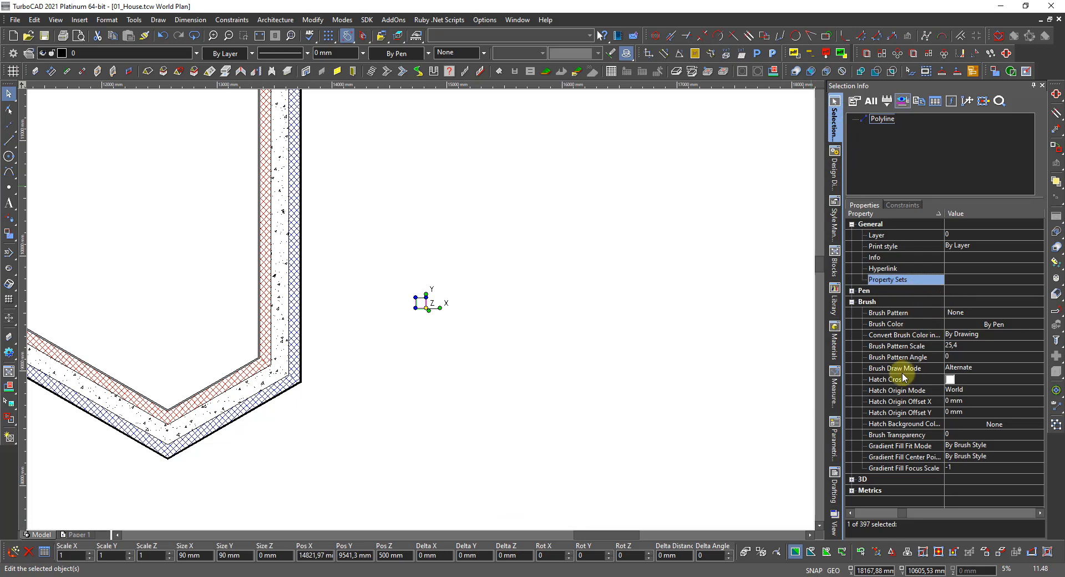
click(851, 479)
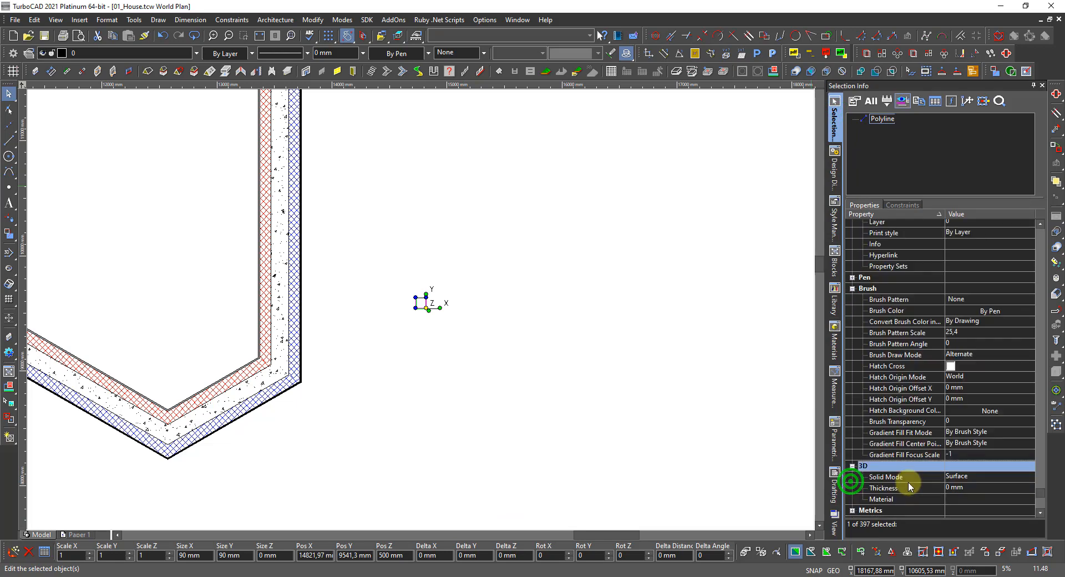
click(963, 487)
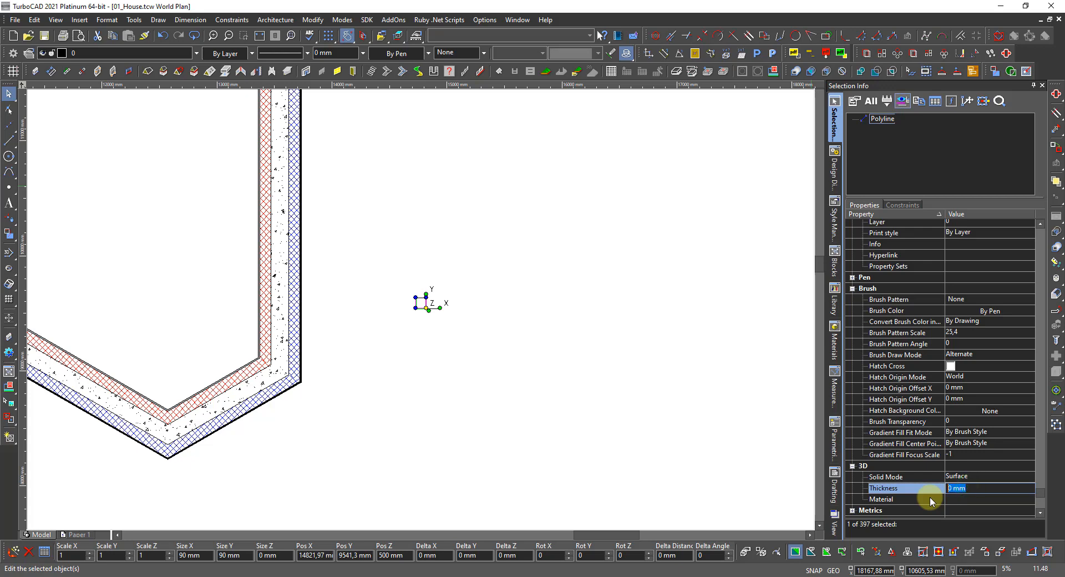
text(2500)
key(Return)
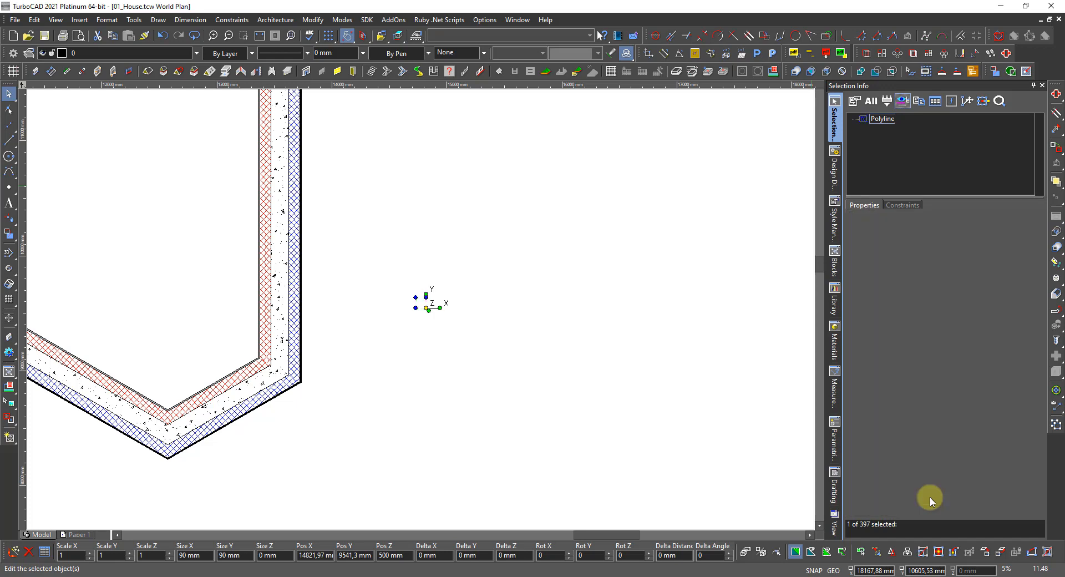
click(960, 479)
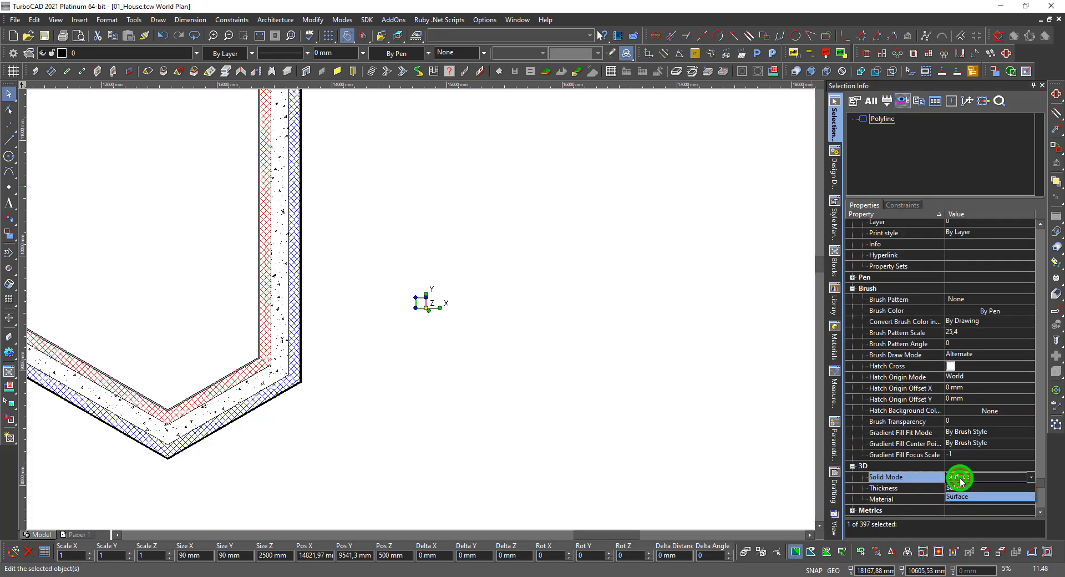
click(955, 487)
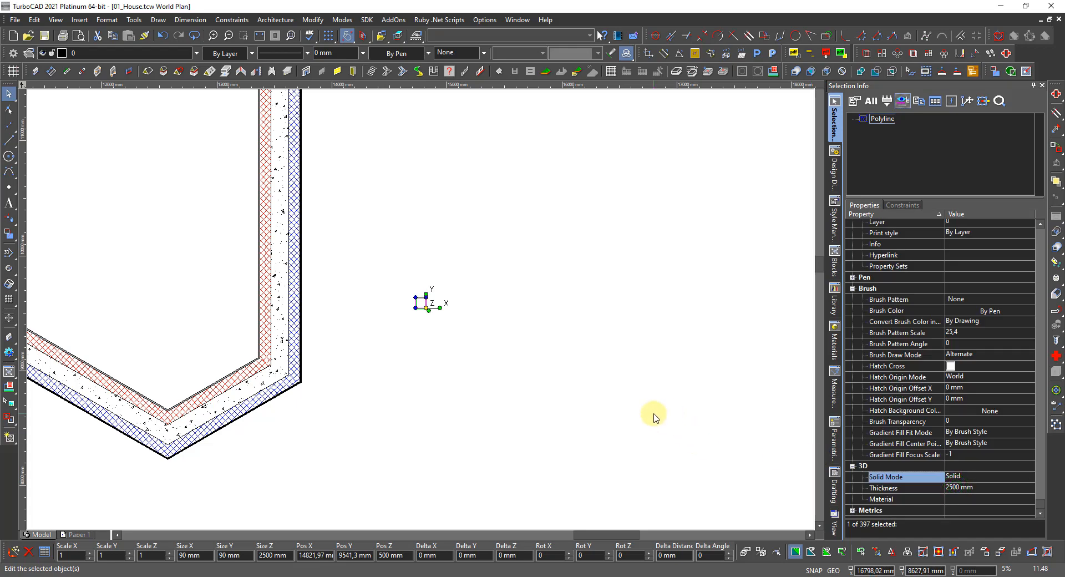
click(653, 416)
scroll(430, 306, up, 5)
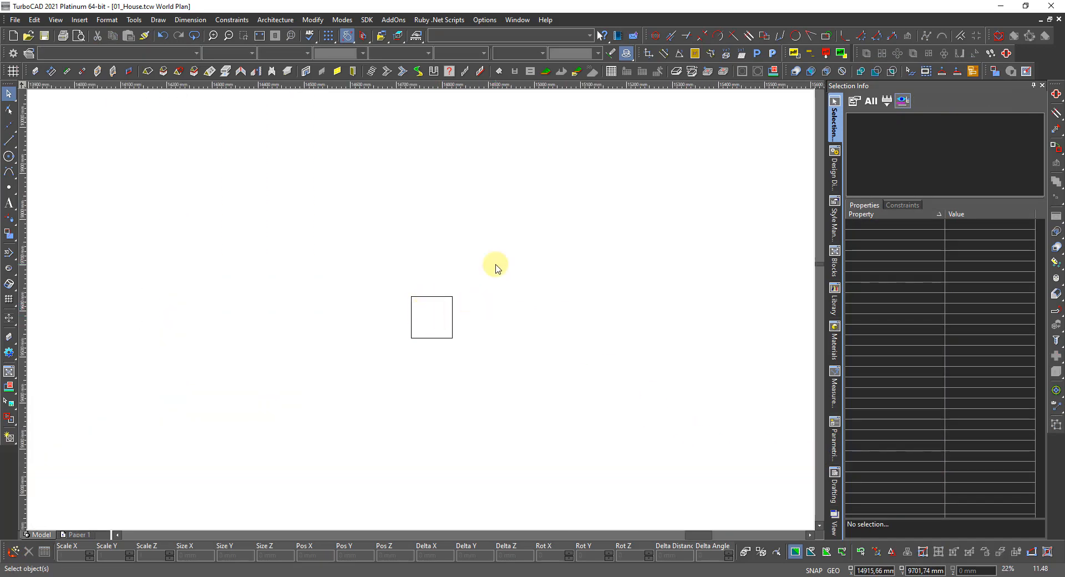
scroll(423, 314, down, 2)
scroll(423, 314, down, 4)
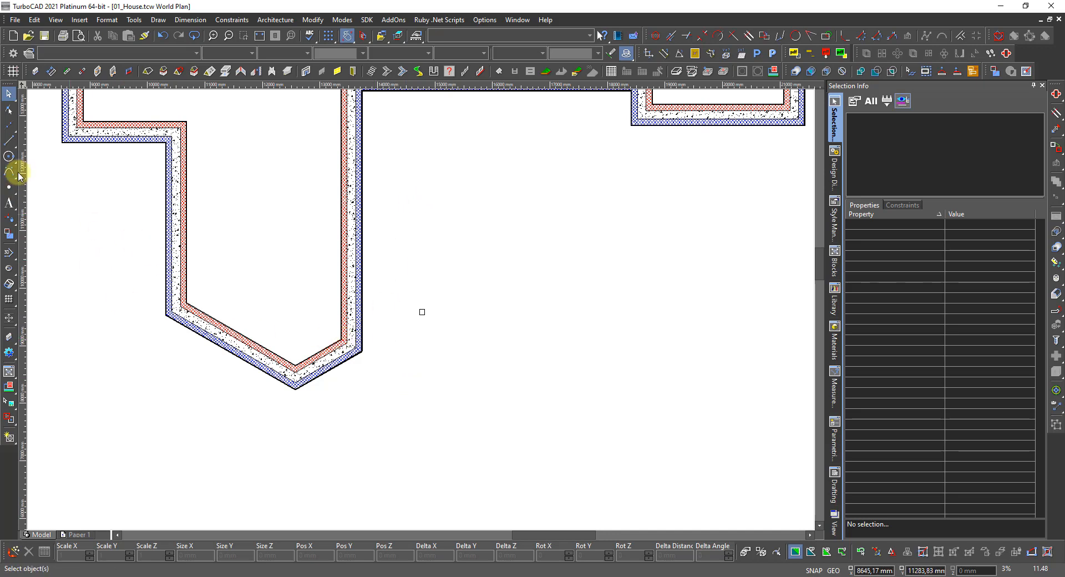
- Draw a box base about 187 by 4000 mm from the post's lower-right corner up to the wall's concrete edge
click(8, 286)
click(5, 256)
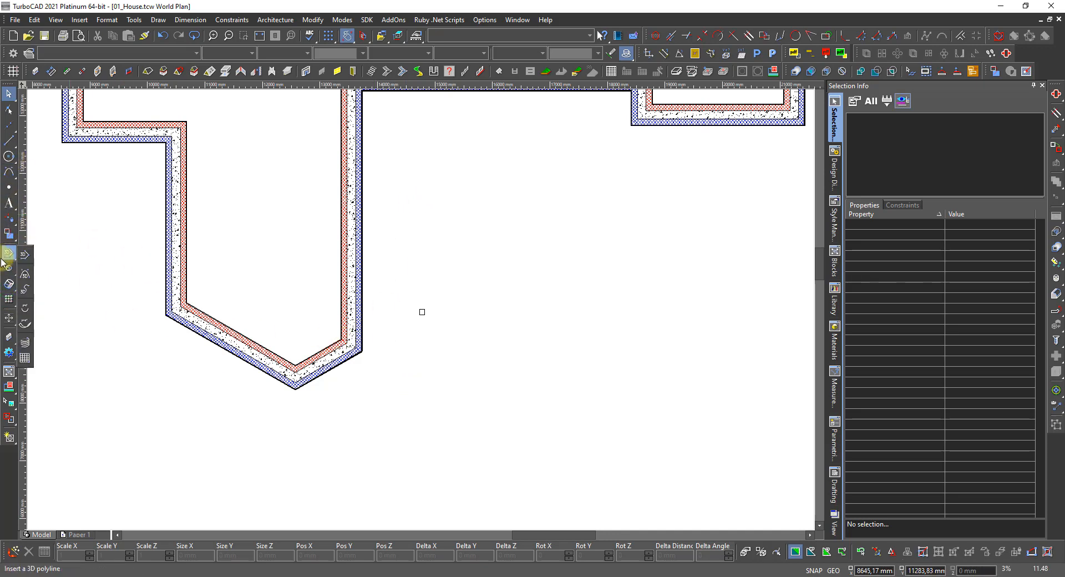
click(7, 268)
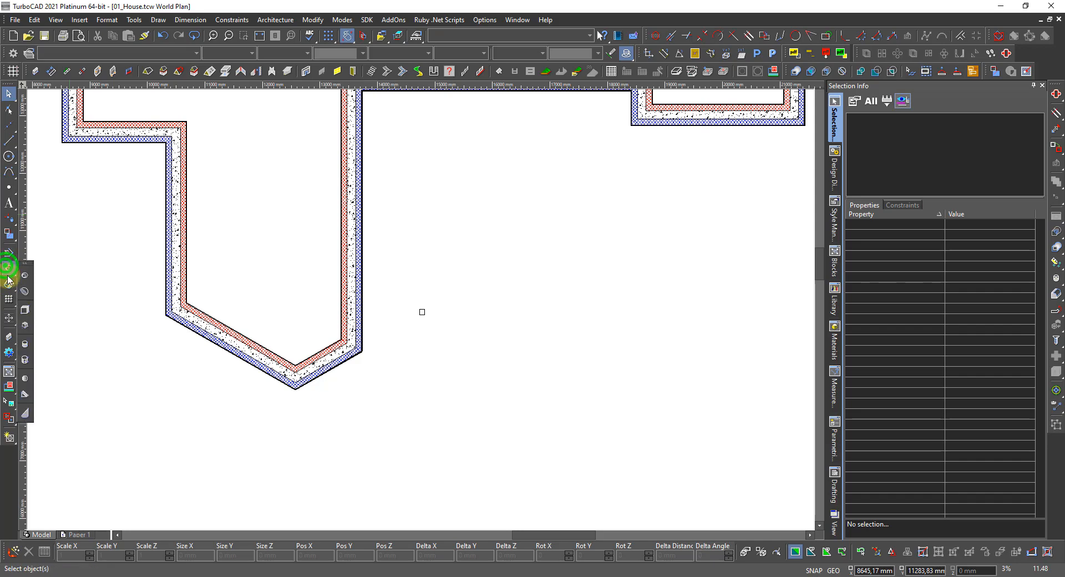
click(25, 309)
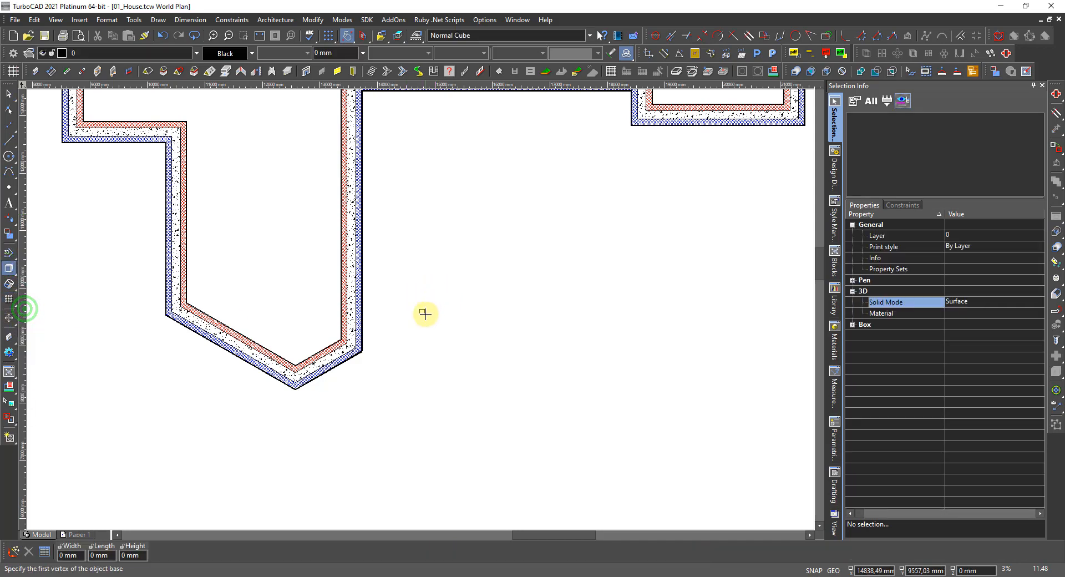
scroll(423, 311, up, 5)
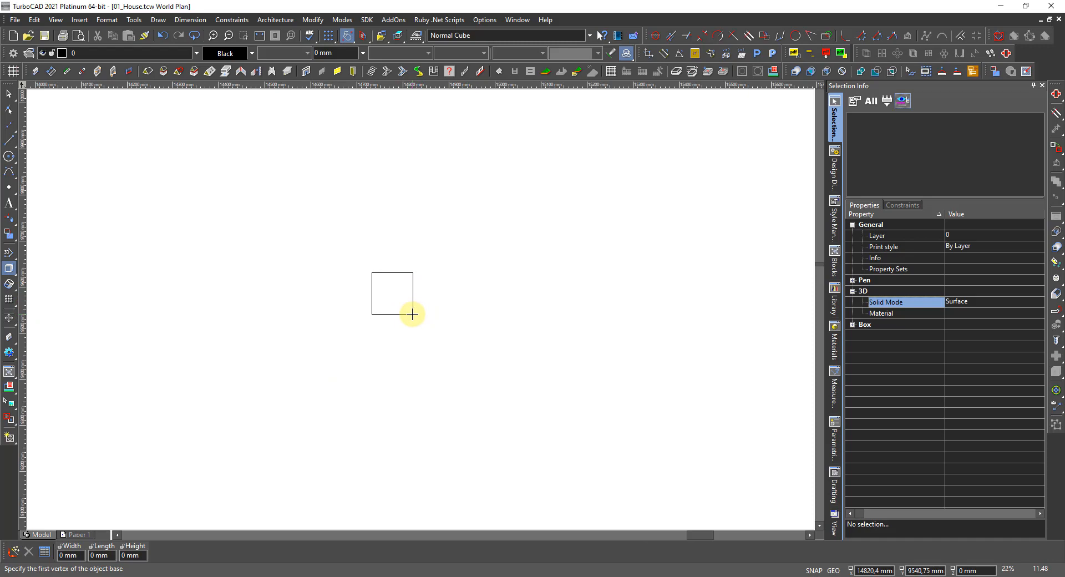
click(412, 314)
scroll(413, 250, down, 4)
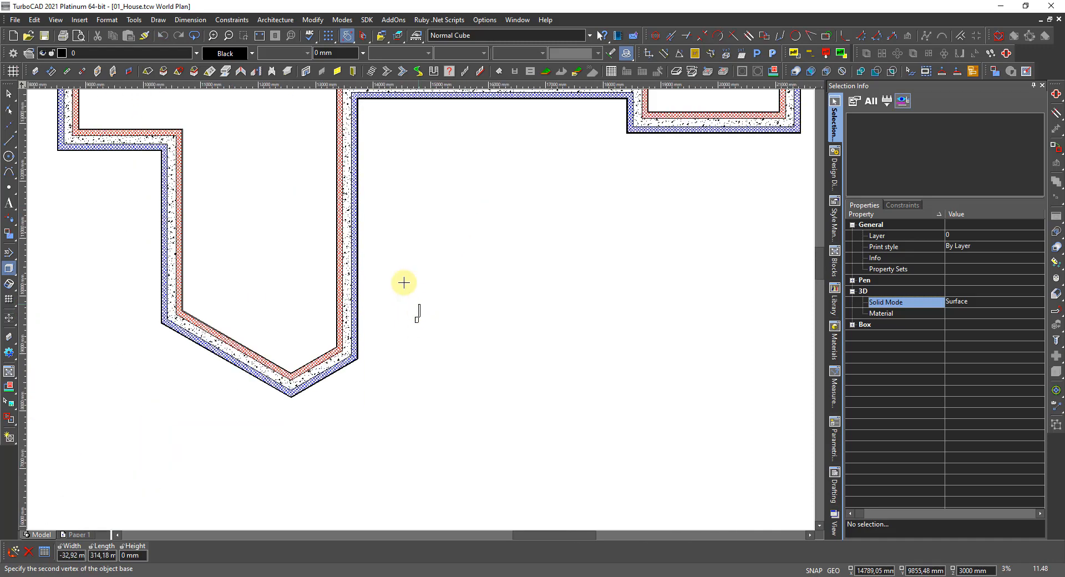
scroll(419, 226, up, 5)
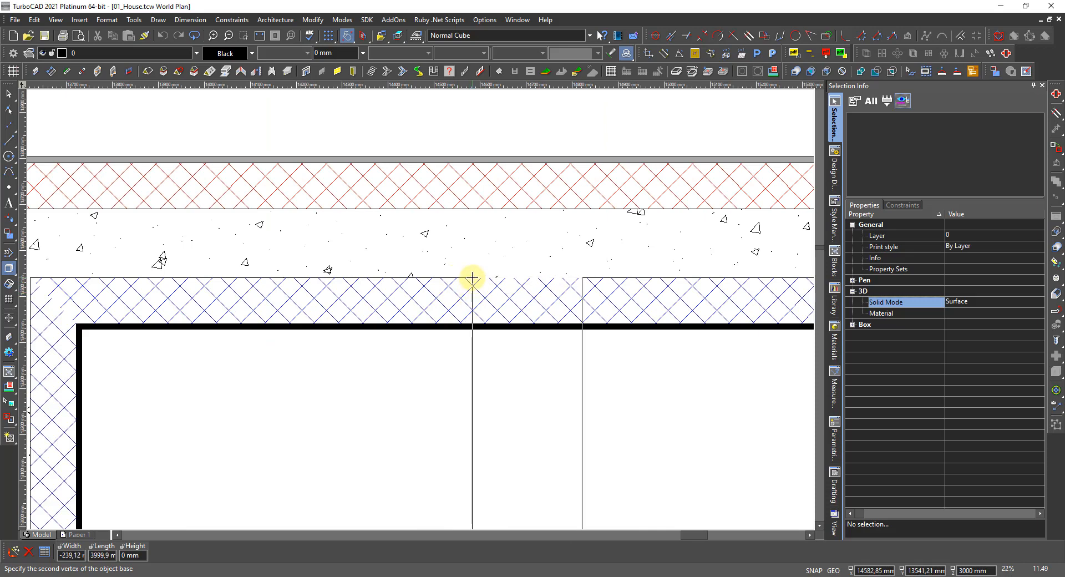
scroll(472, 280, up, 3)
scroll(555, 311, down, 3)
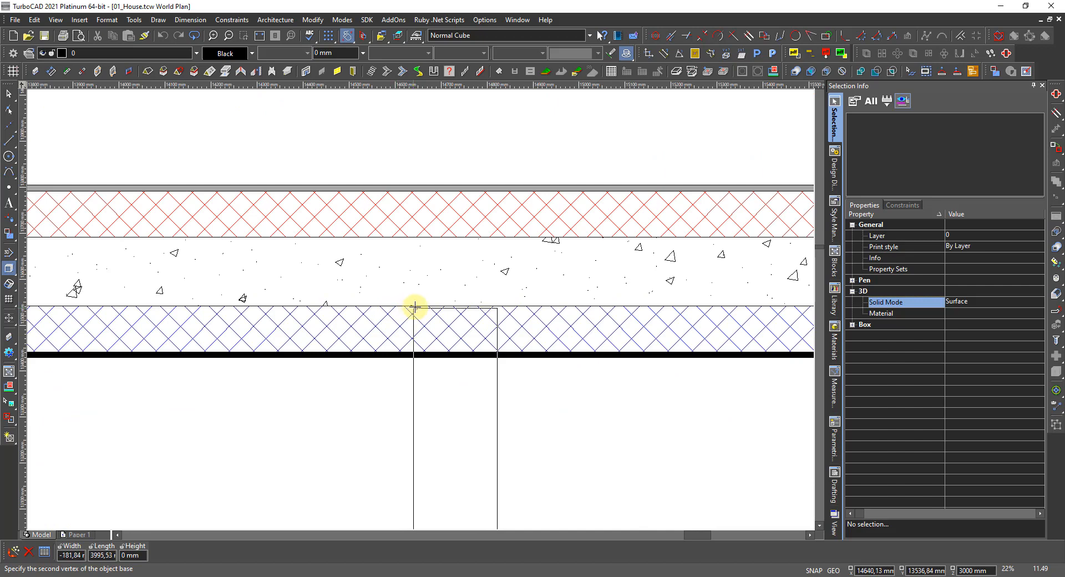
scroll(413, 307, up, 1)
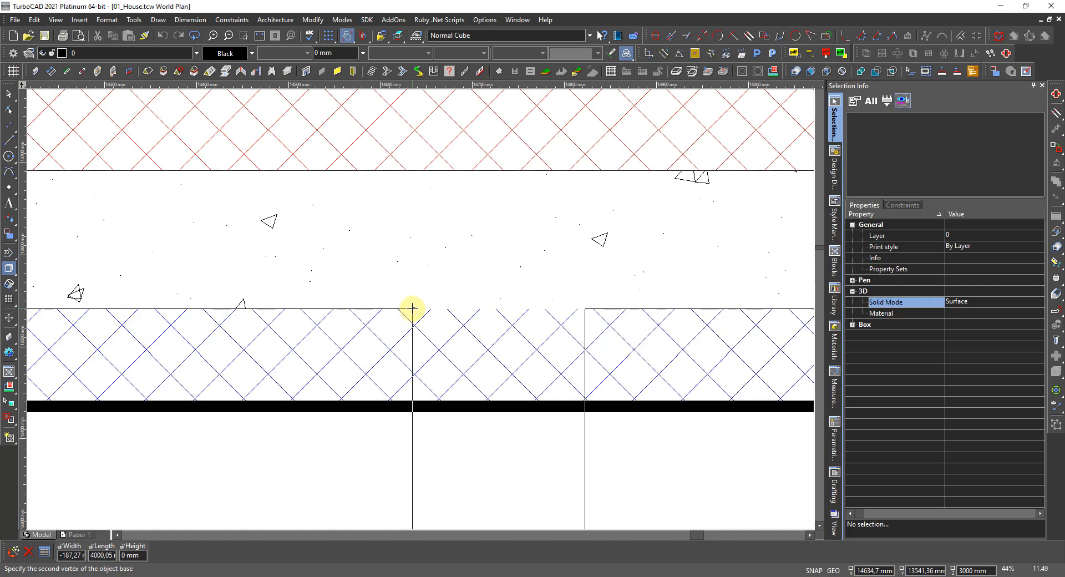
click(412, 308)
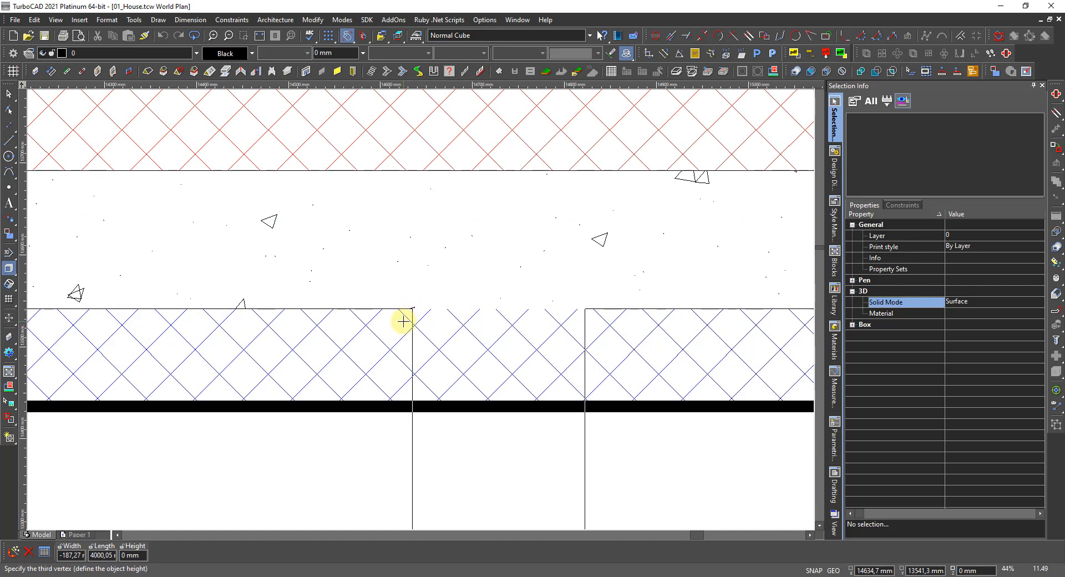
- Set the new box's height to 300 mm and finish the Box command
key(Tab)
text(3)
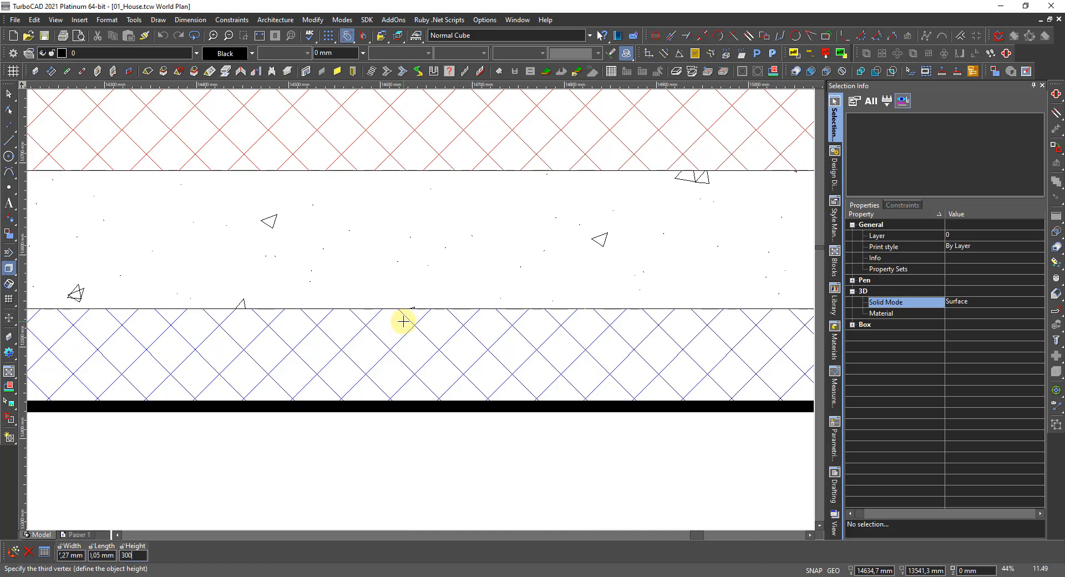
text(000)
key(Return)
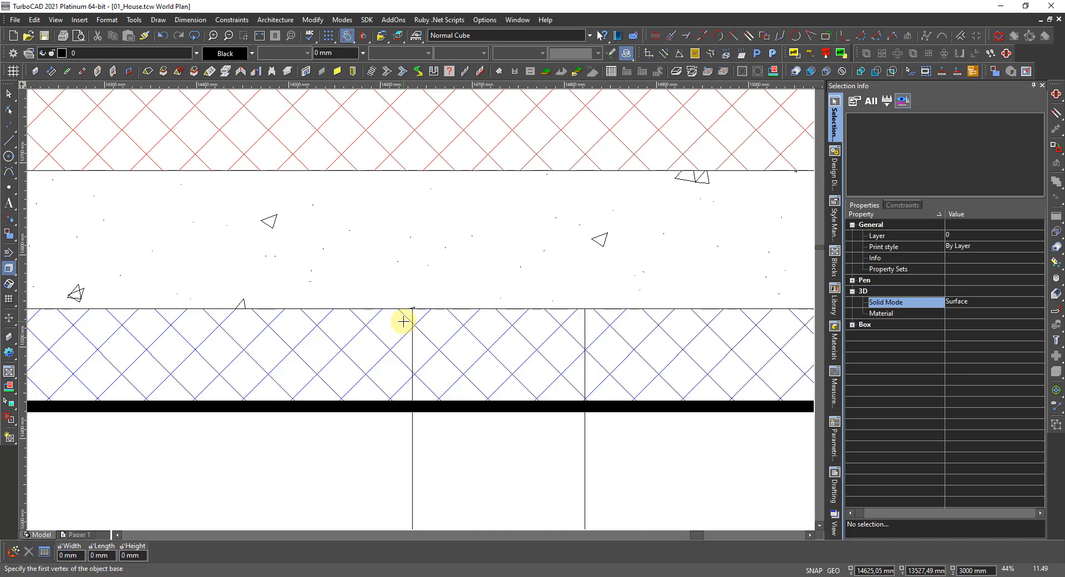
key(Escape)
- Select the beam box and move its reference point to the lower-right corner it shares with the post
click(575, 438)
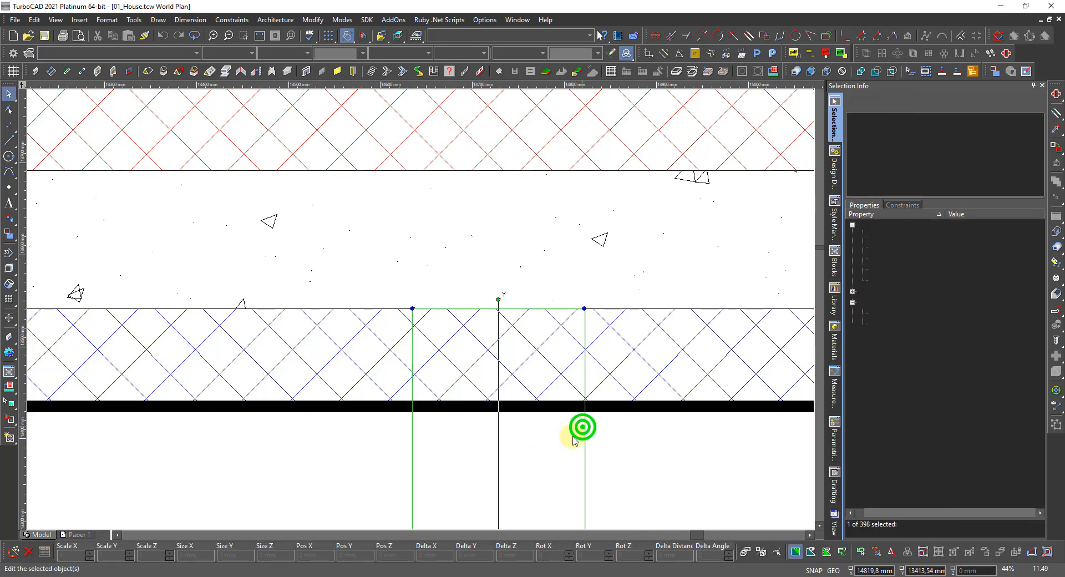
scroll(421, 308, down, 5)
scroll(416, 426, up, 4)
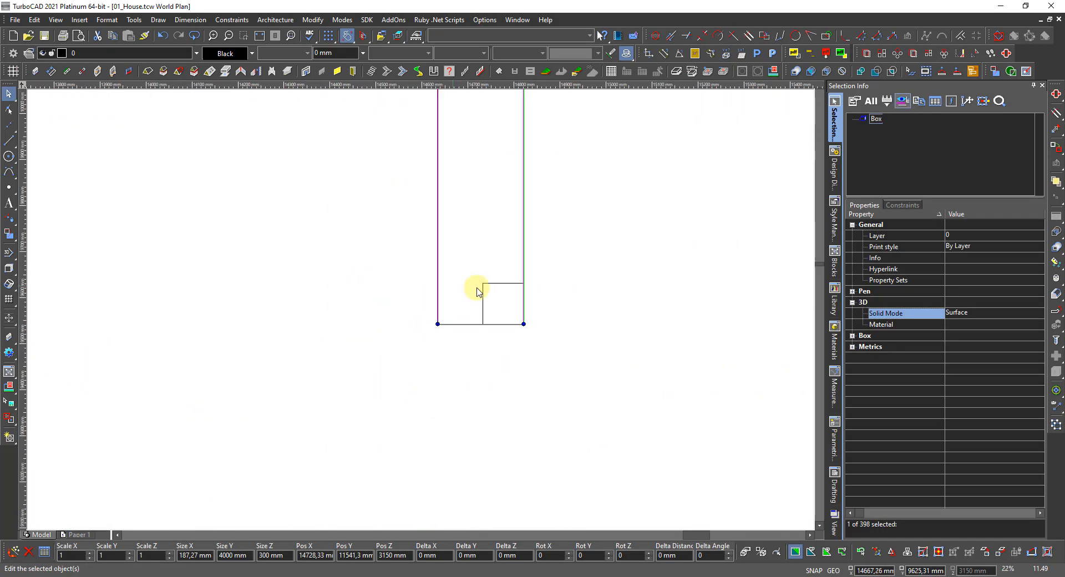
key(e)
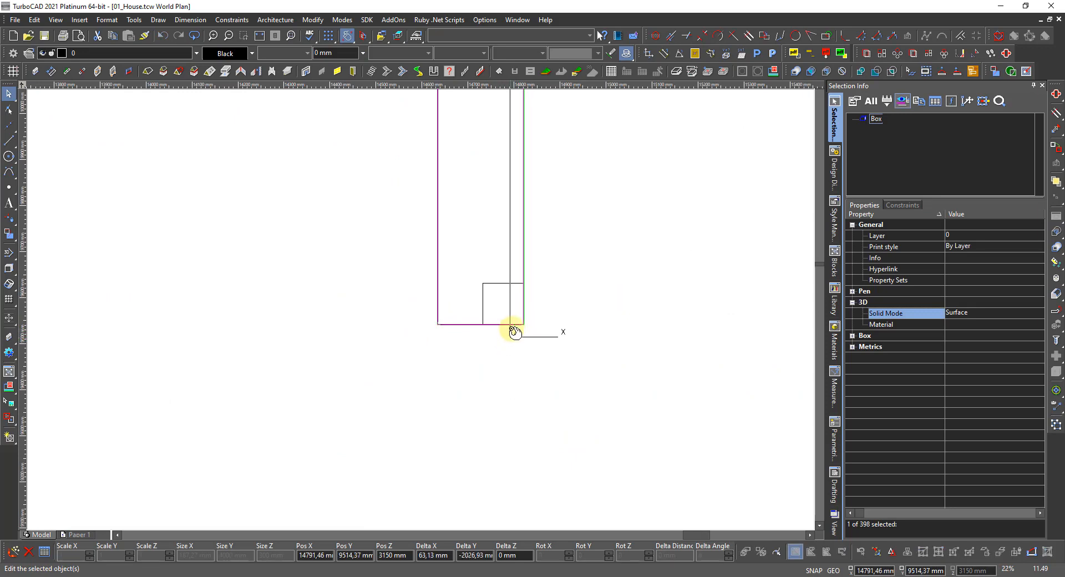
drag(514, 332, 524, 327)
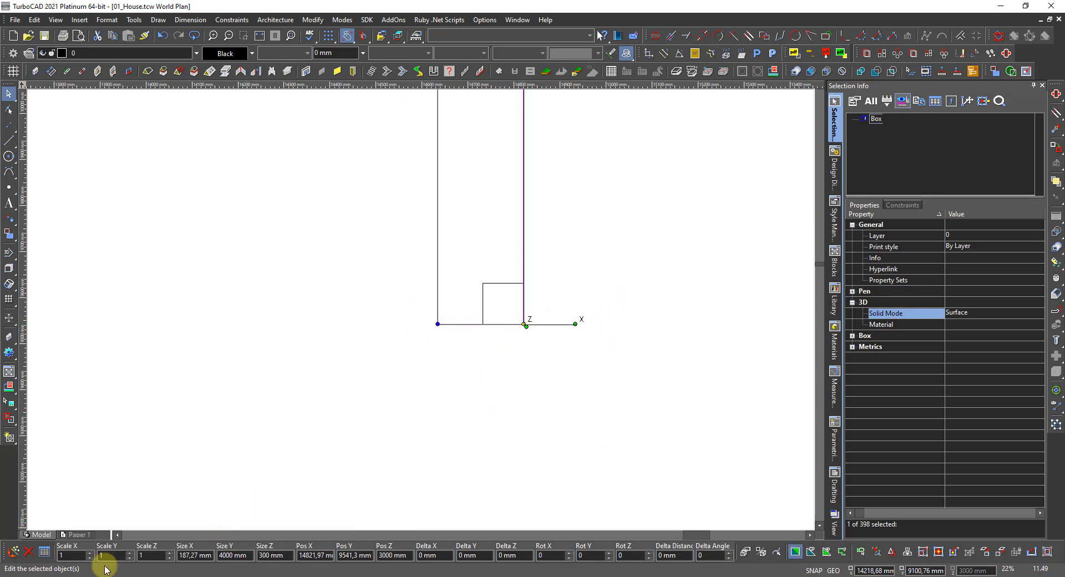
- Set the beam's X size to 90 mm and deselect it
click(156, 555)
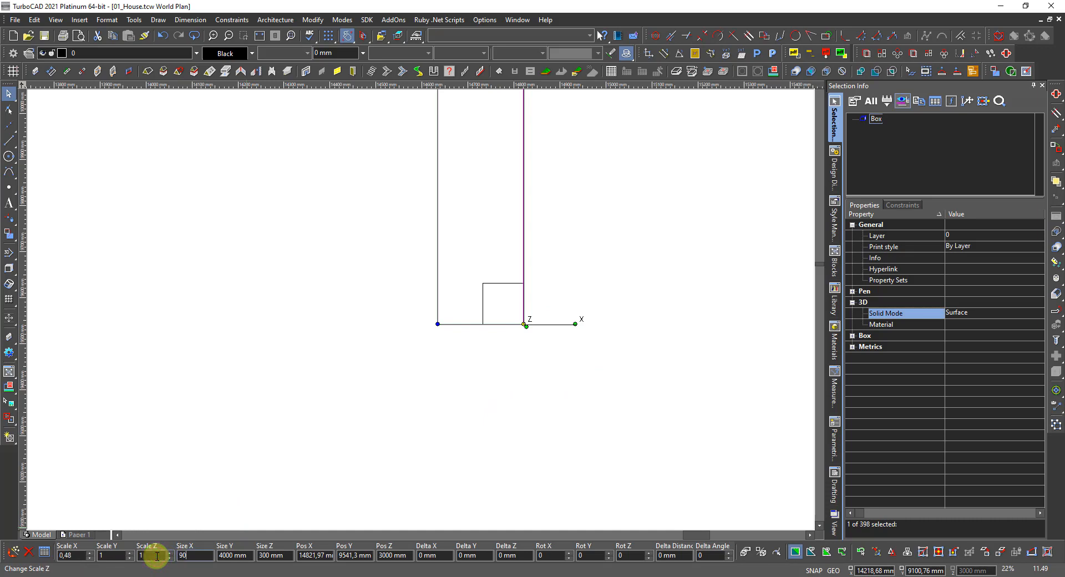
text(90)
key(Return)
click(145, 503)
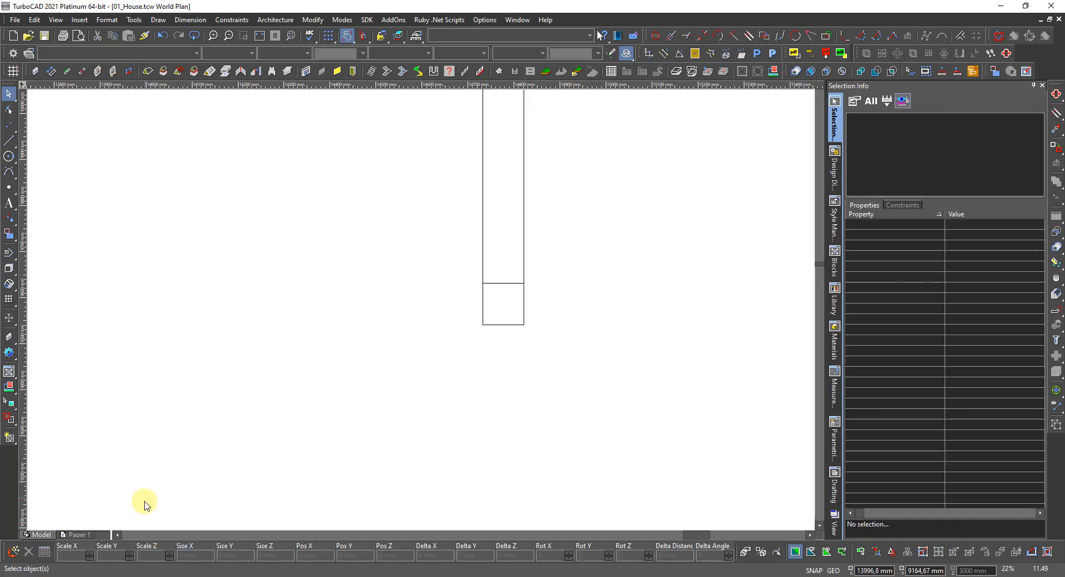
- Check in plan how the narrowed beam runs from the post into the wall's outer insulation up to the concrete
scroll(435, 301, down, 4)
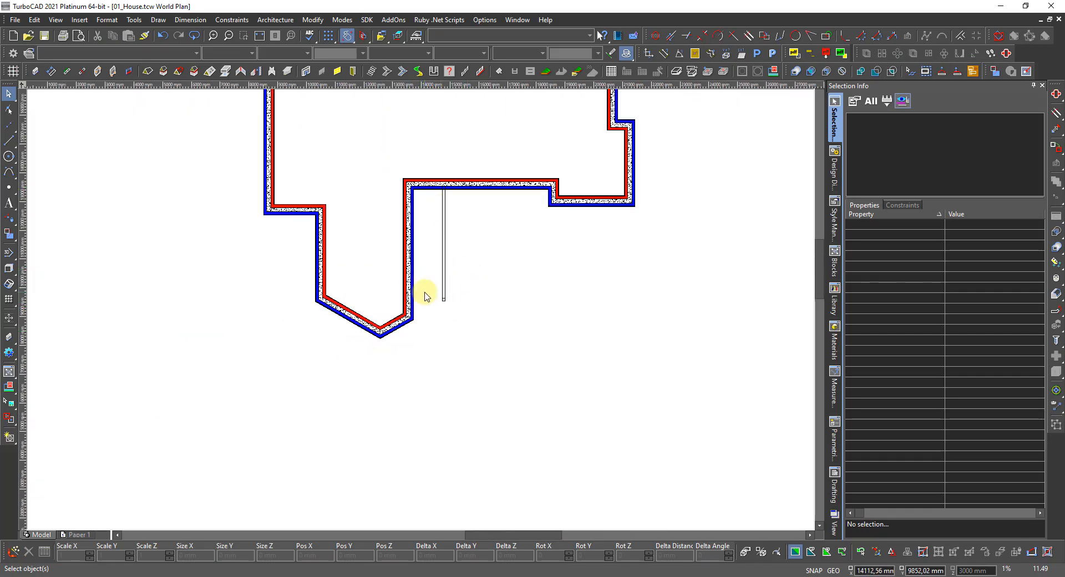
scroll(448, 223, up, 2)
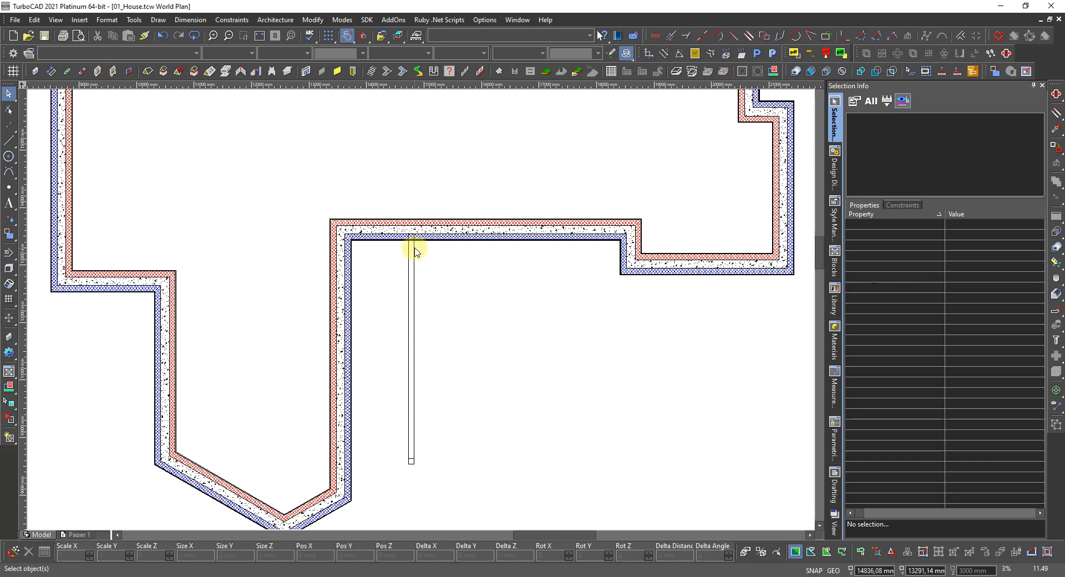
scroll(414, 251, up, 3)
scroll(401, 279, up, 2)
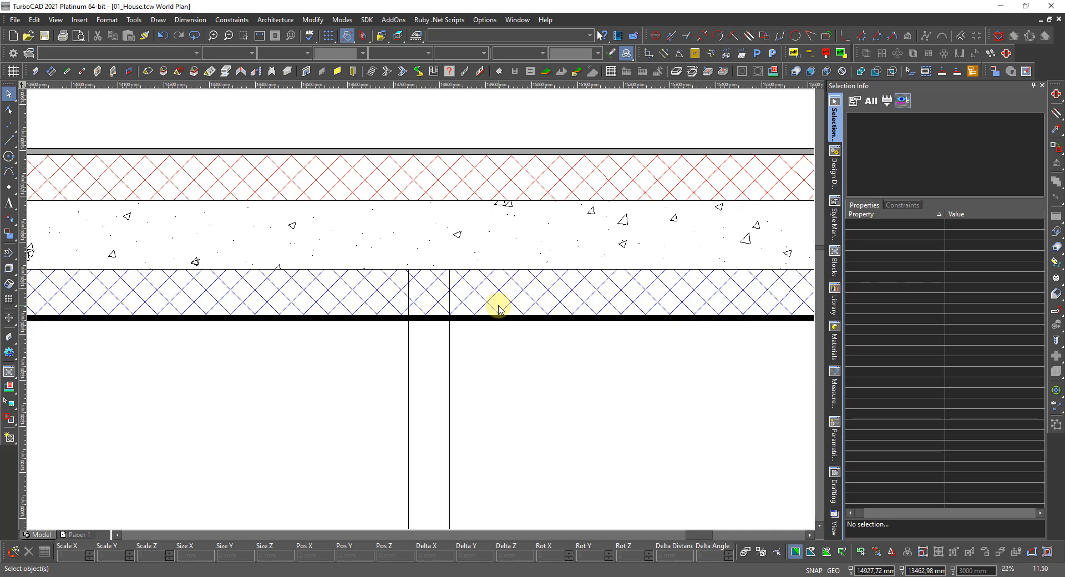
scroll(499, 308, down, 2)
scroll(356, 309, down, 2)
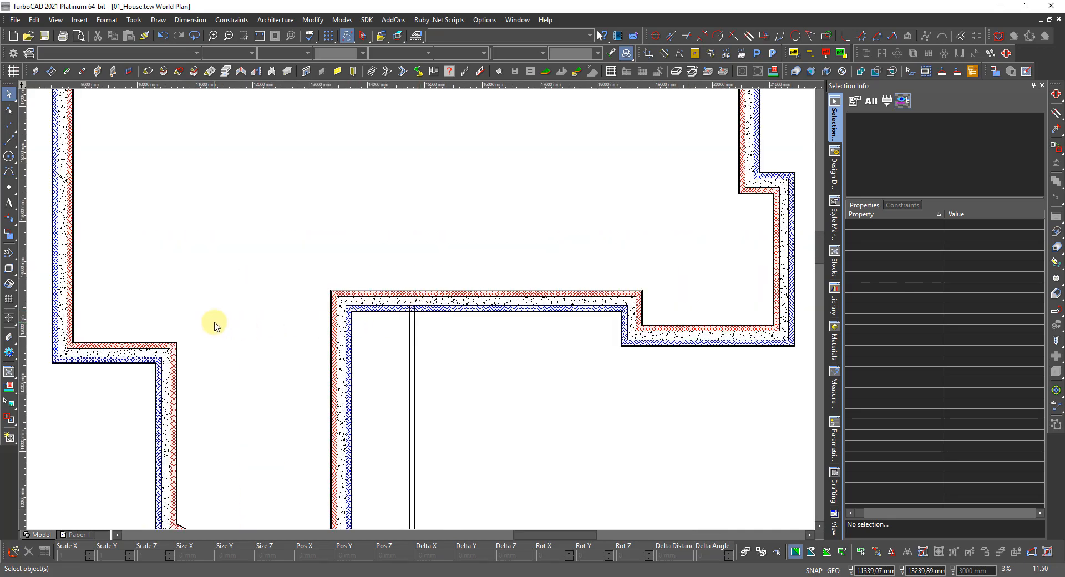
scroll(404, 321, down, 2)
- Examine the post and beam against the foundation walls in the Left view, including the post's foot
right_click(404, 320)
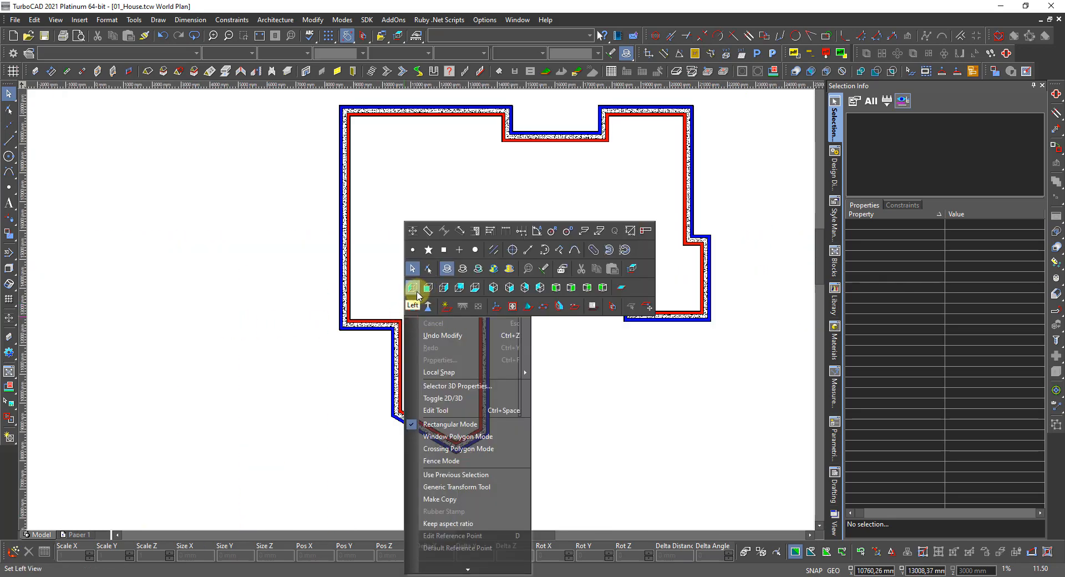
click(414, 296)
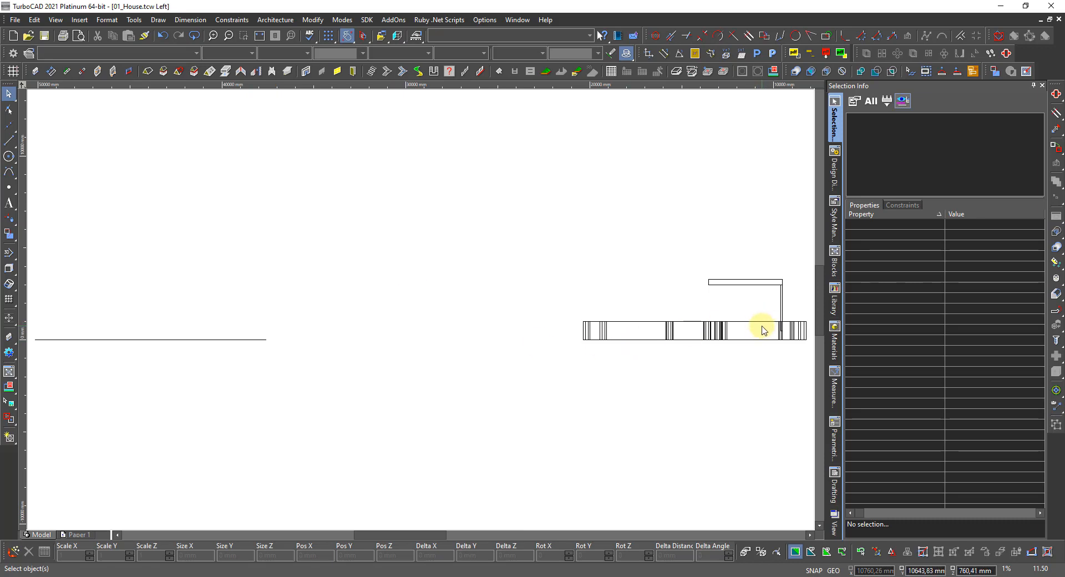
scroll(610, 331, up, 4)
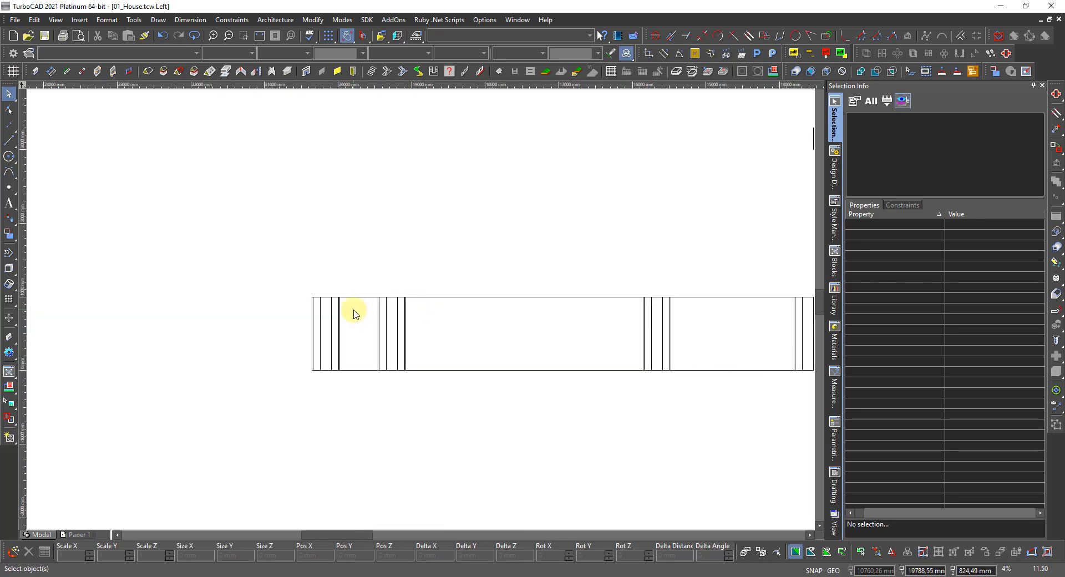
scroll(329, 308, up, 6)
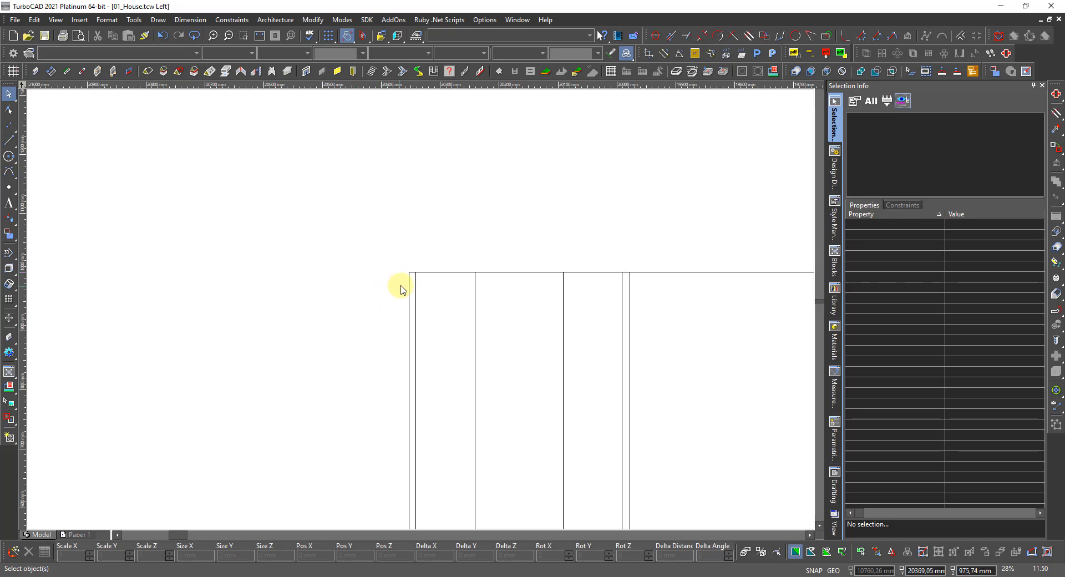
scroll(423, 313, down, 2)
scroll(423, 312, down, 3)
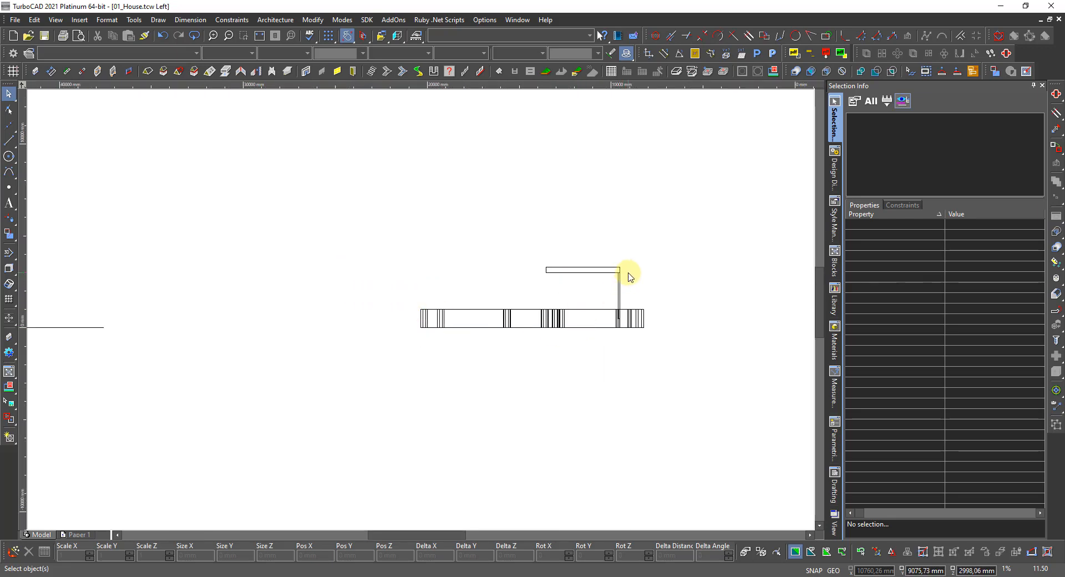
scroll(625, 276, up, 2)
scroll(316, 328, down, 1)
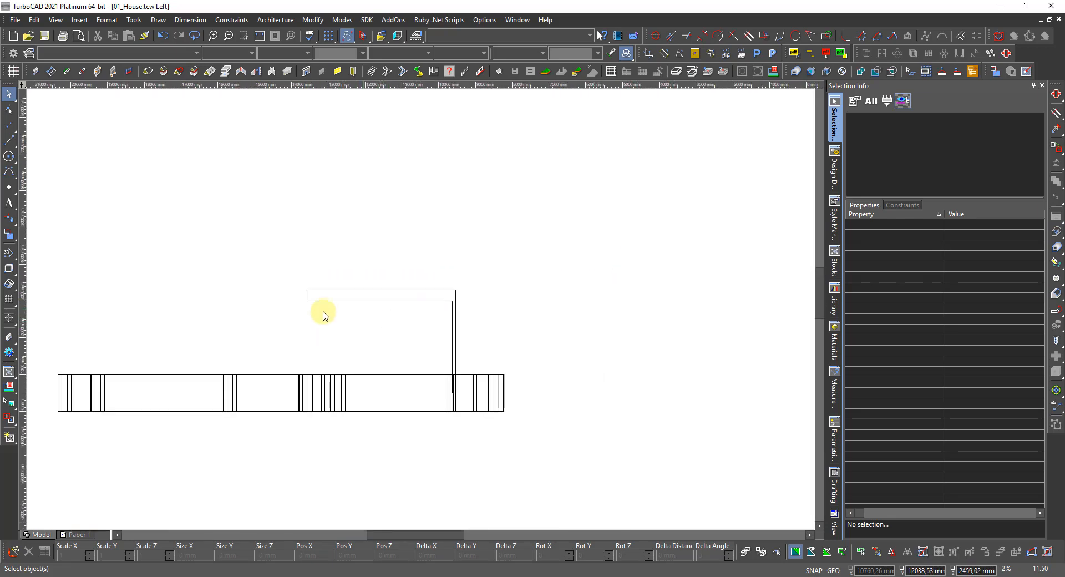
scroll(455, 396, up, 2)
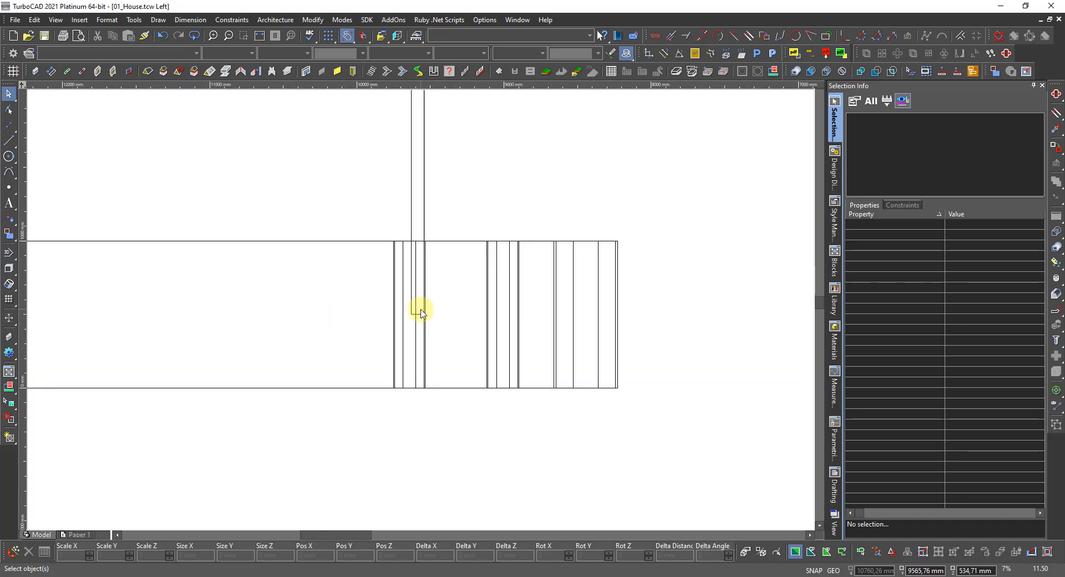
scroll(413, 287, down, 2)
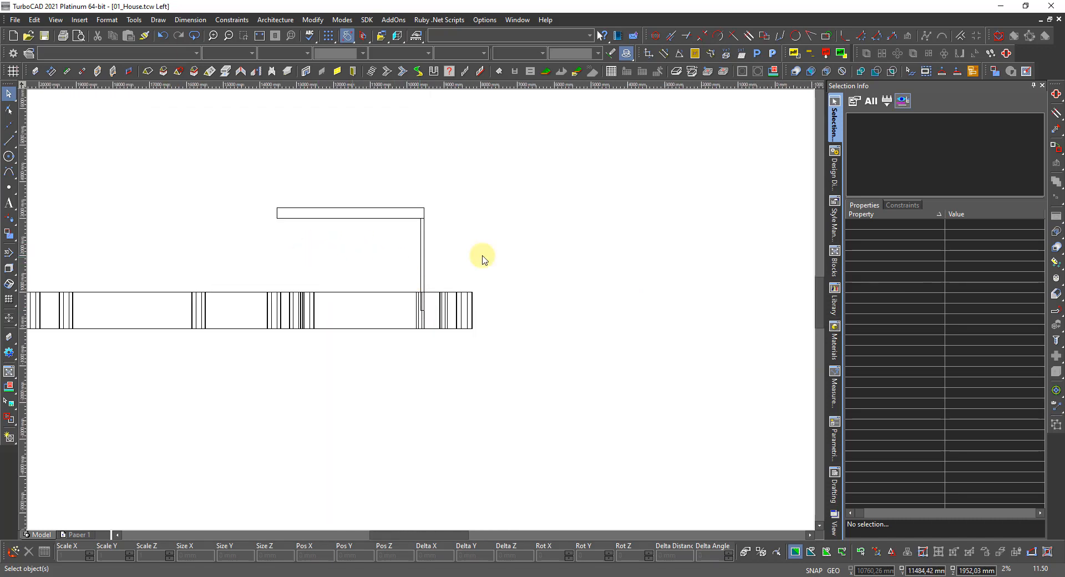
- Make the Roof_Rafters layer under 3_Roof visible and show the model in the Front view around the beam
click(831, 164)
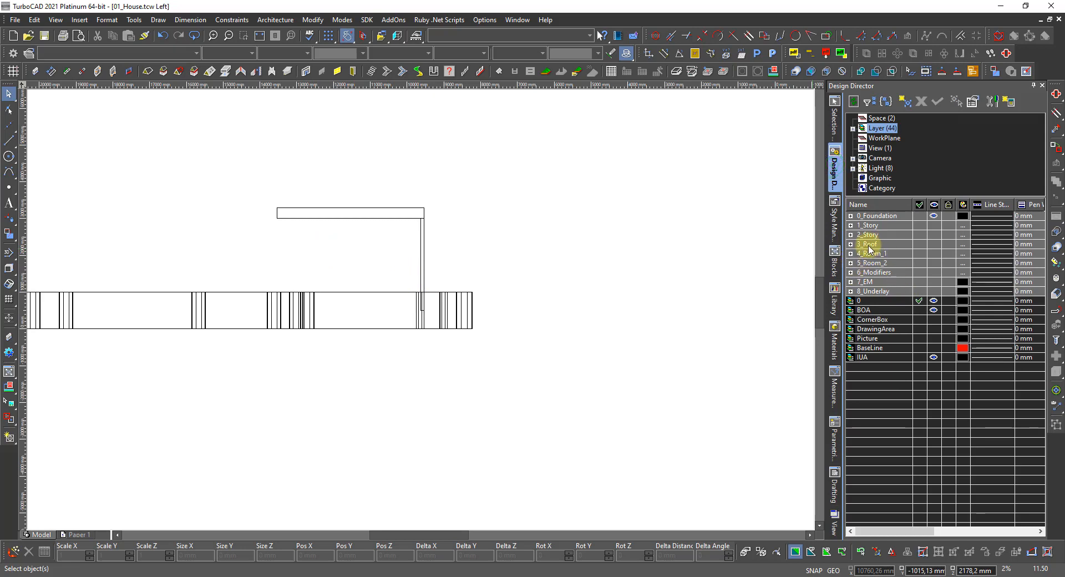
click(851, 244)
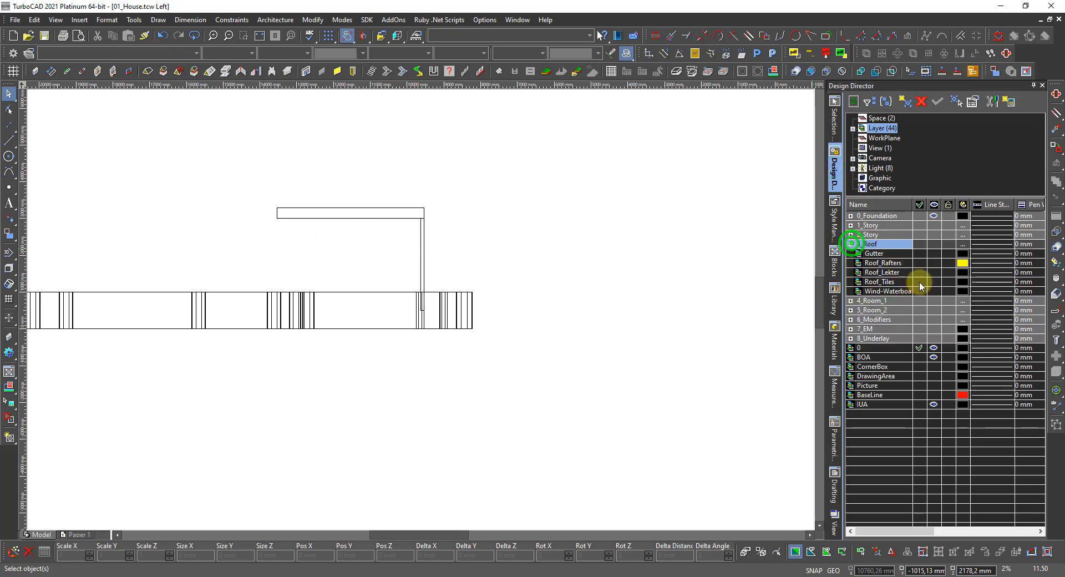
click(934, 263)
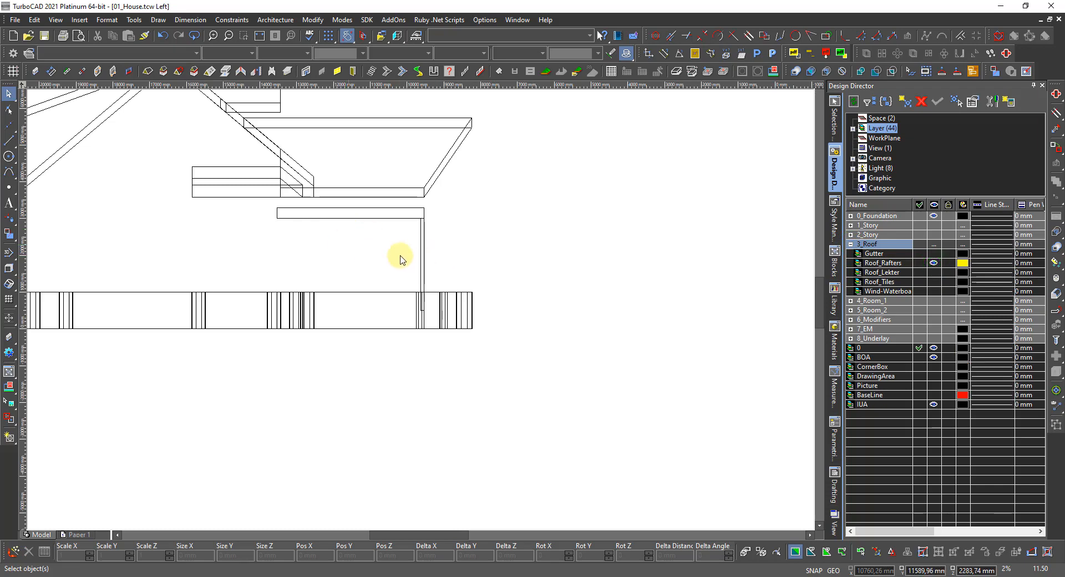
shift+middle_drag(627, 276, 399, 282)
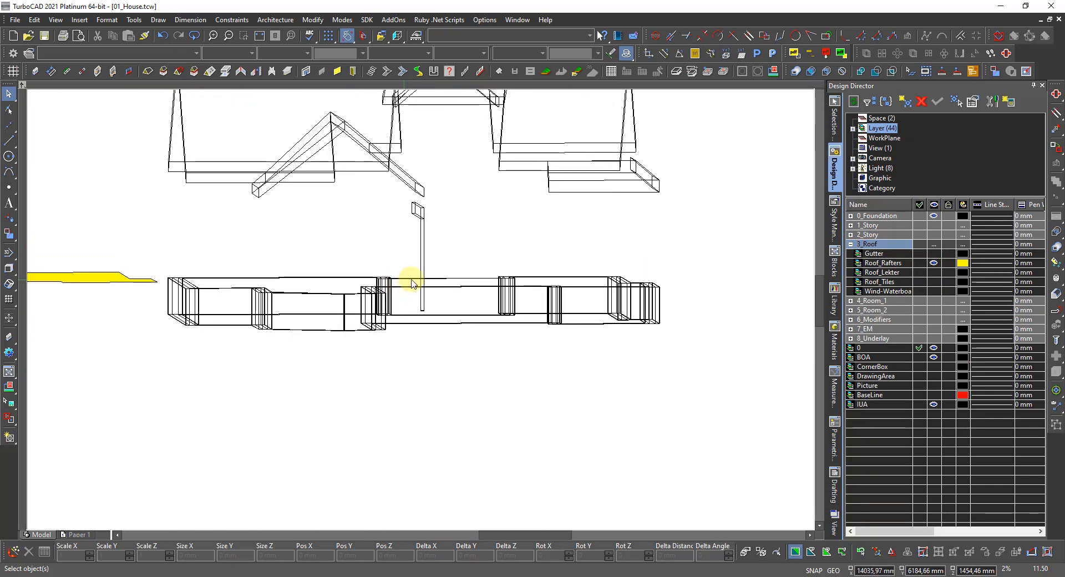
right_click(412, 284)
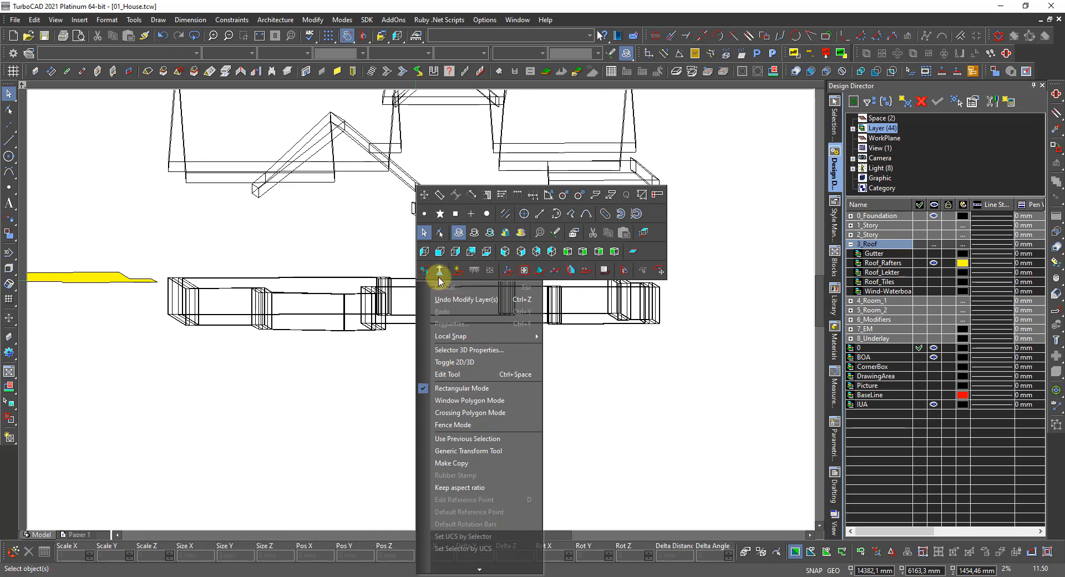
click(442, 255)
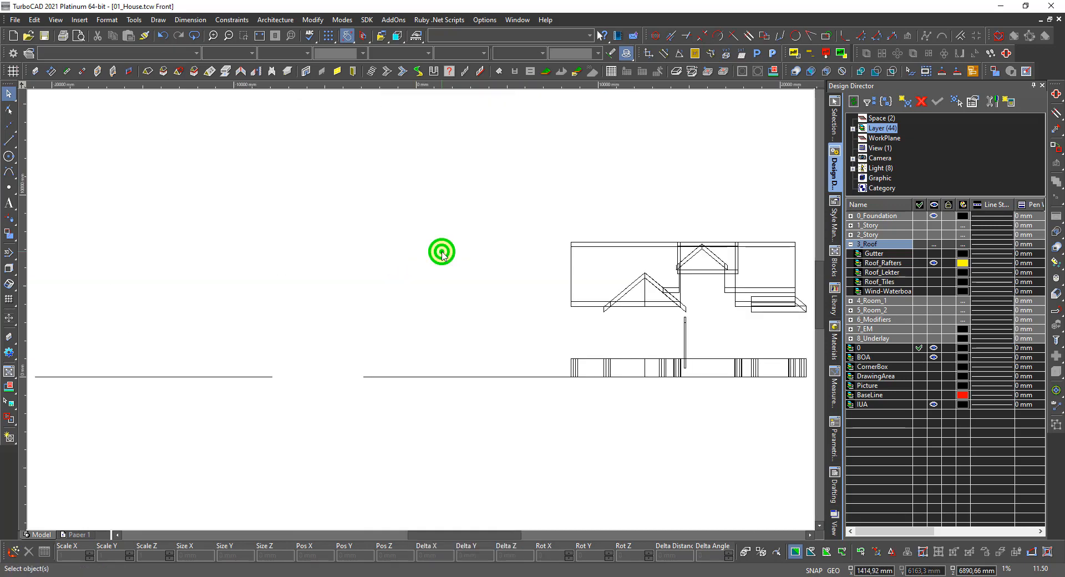
scroll(420, 313, up, 5)
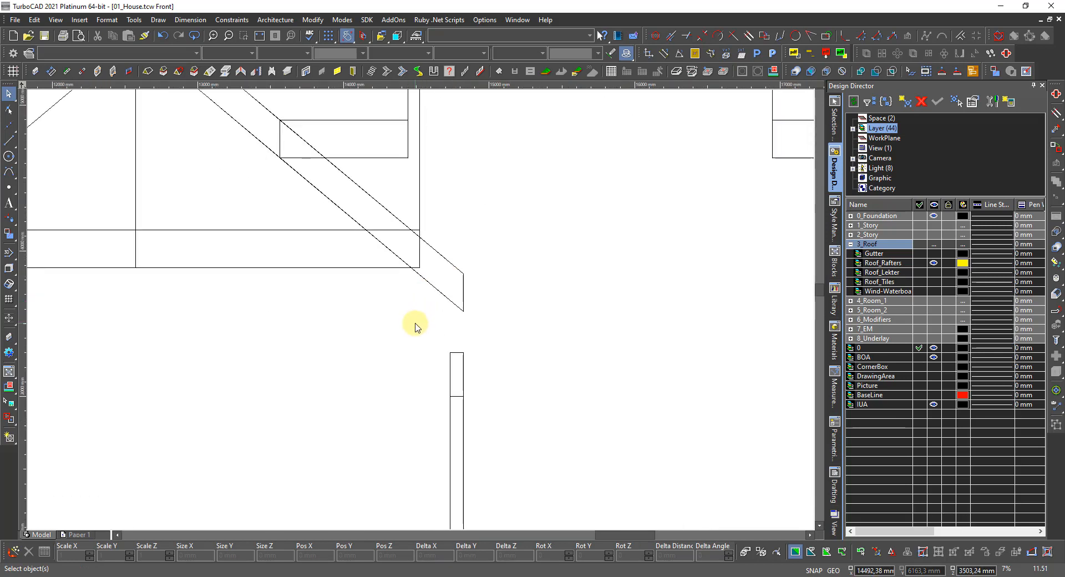
- Dimension the vertical gap from the beam's upper-right corner to the rafter's lower tip, with the dimension line beside them
right_click(464, 312)
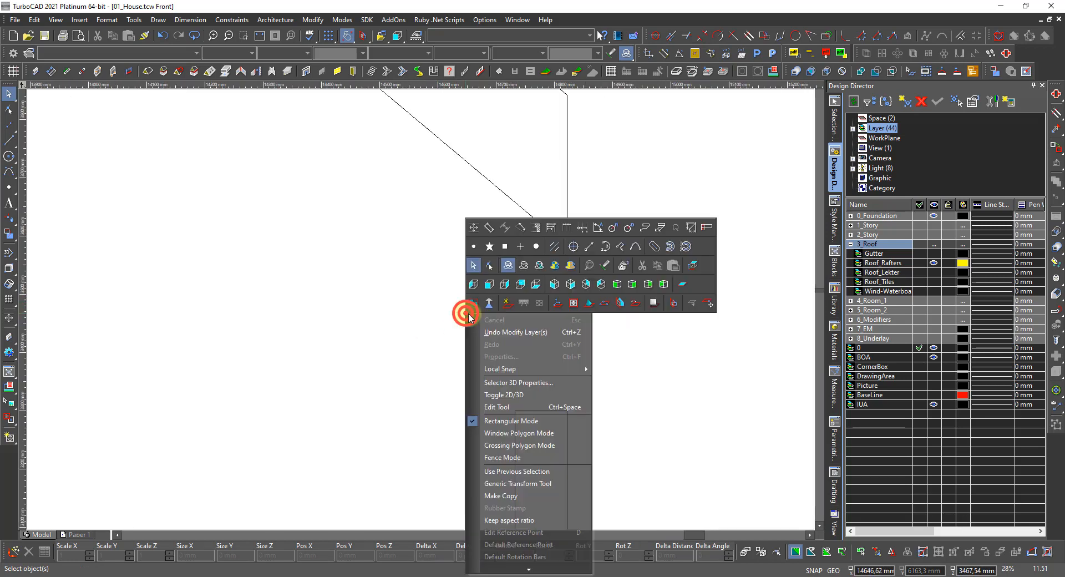
click(570, 304)
right_click(568, 309)
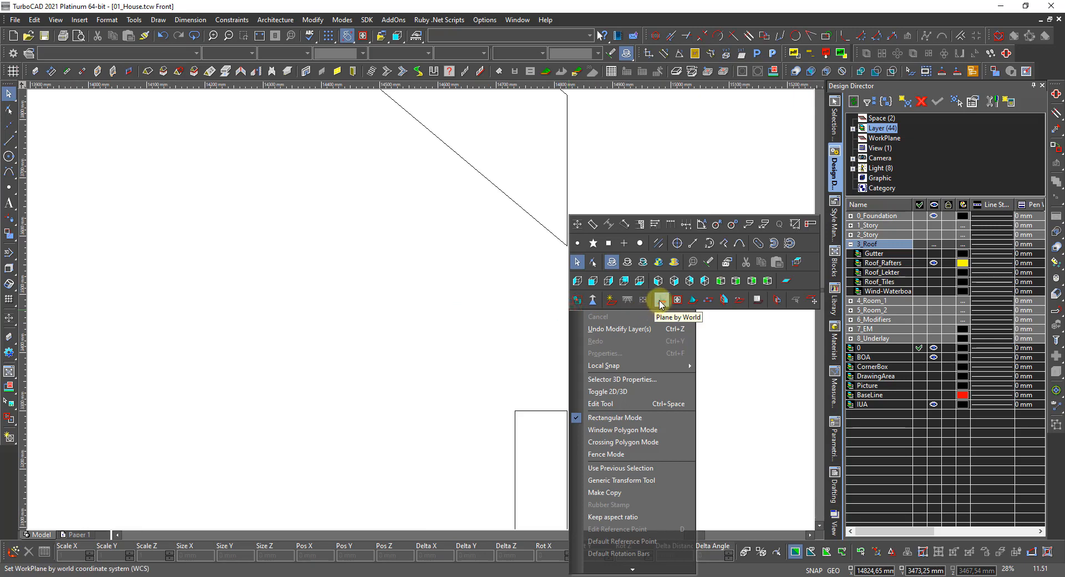
click(579, 232)
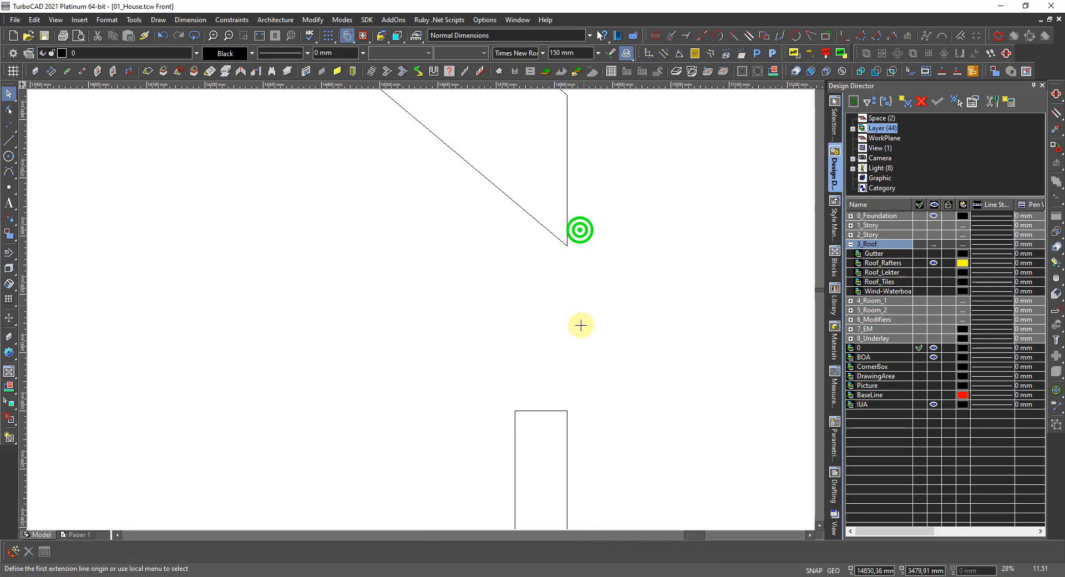
click(567, 411)
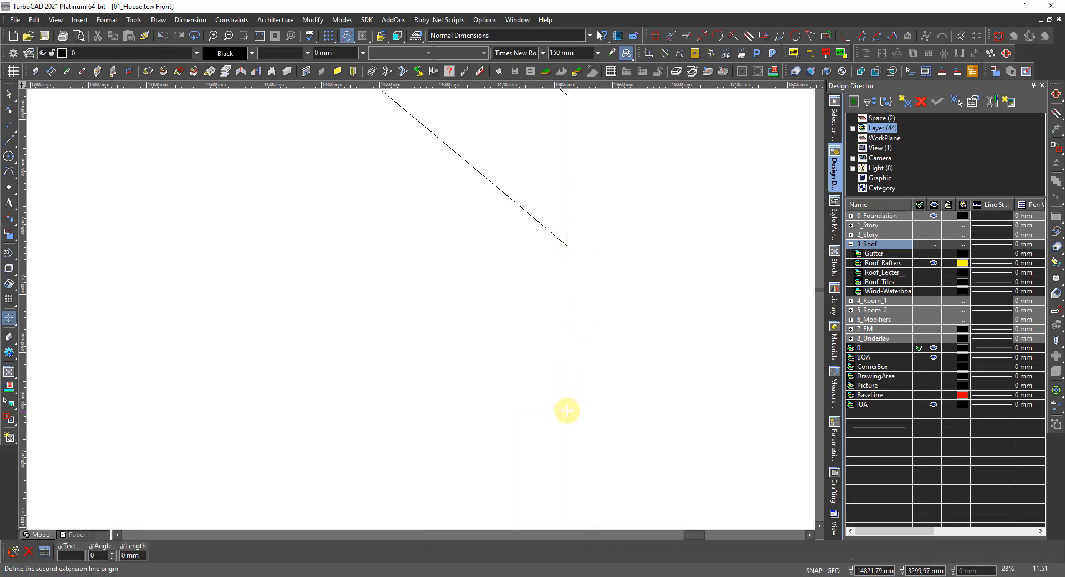
click(567, 244)
click(641, 259)
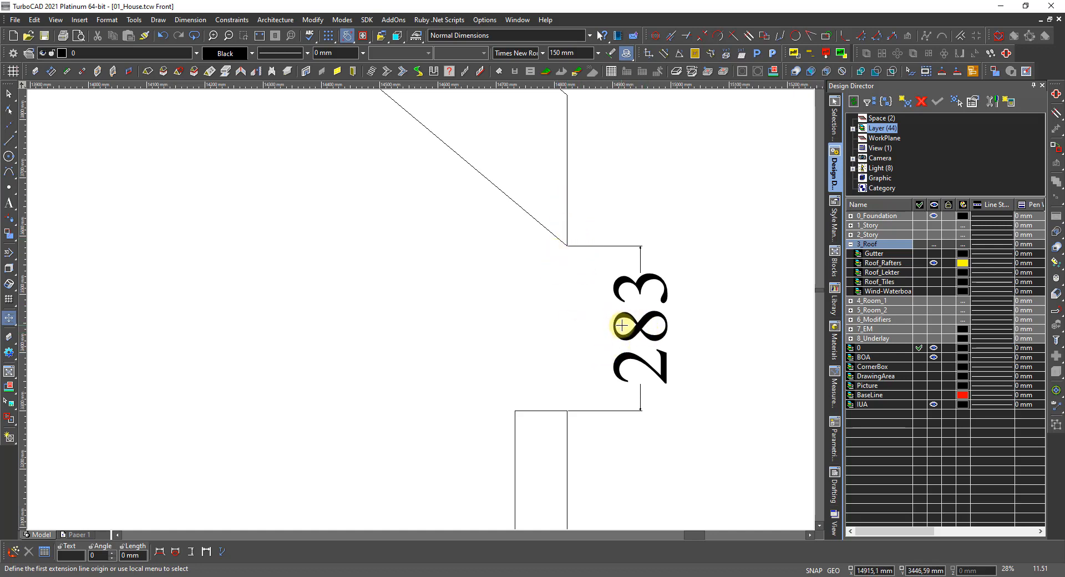
scroll(622, 325, down, 5)
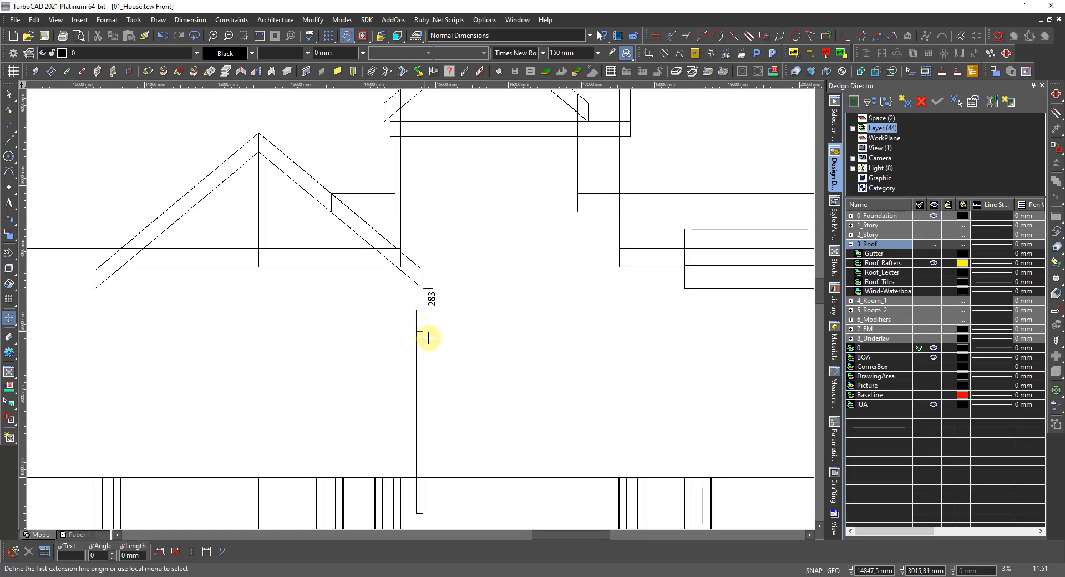
key(Escape)
- Select the post and beam together and raise them 363 mm along Z
drag(441, 353, 411, 331)
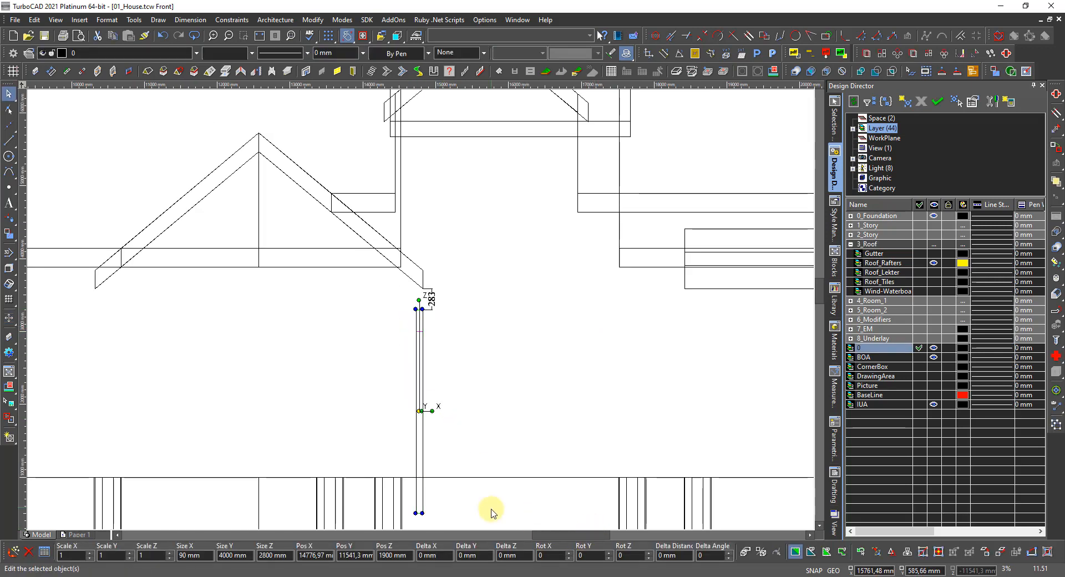
click(526, 556)
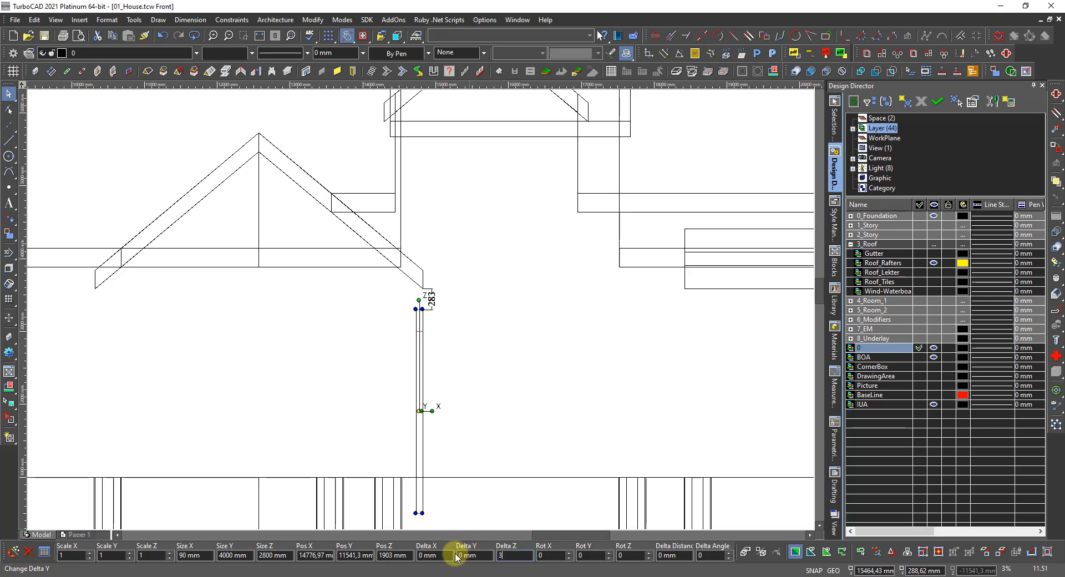
key(Return)
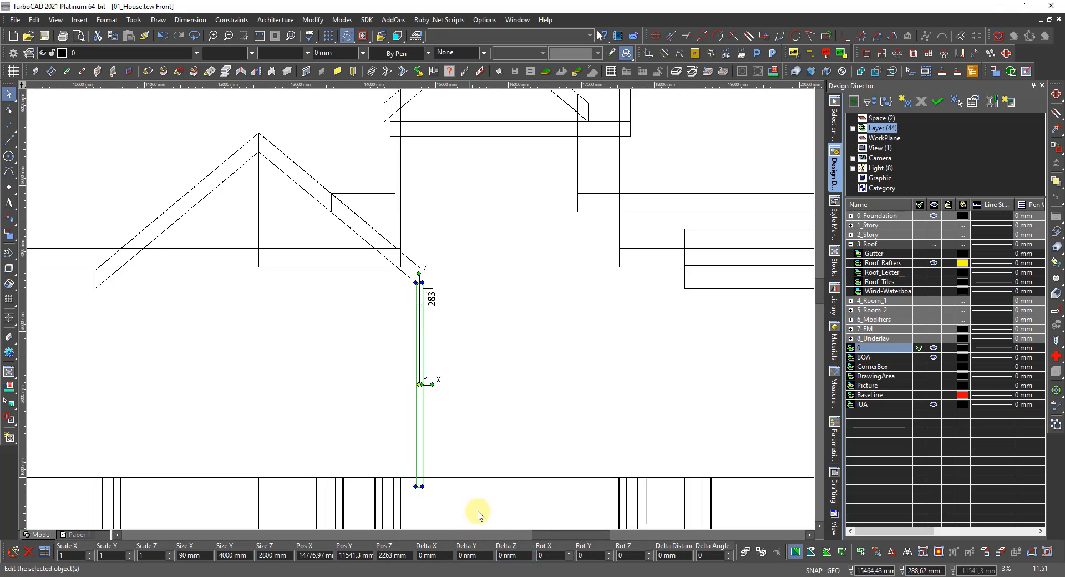
scroll(417, 487, up, 2)
scroll(420, 313, up, 2)
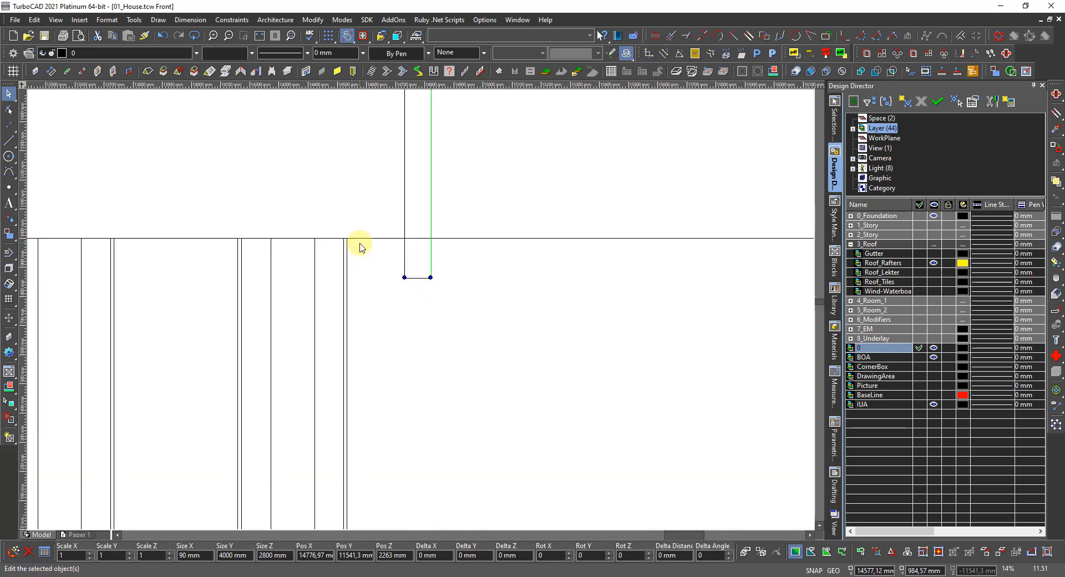
- Try to stretch the lower end of the selected post and beam together down between the foundation walls
click(423, 279)
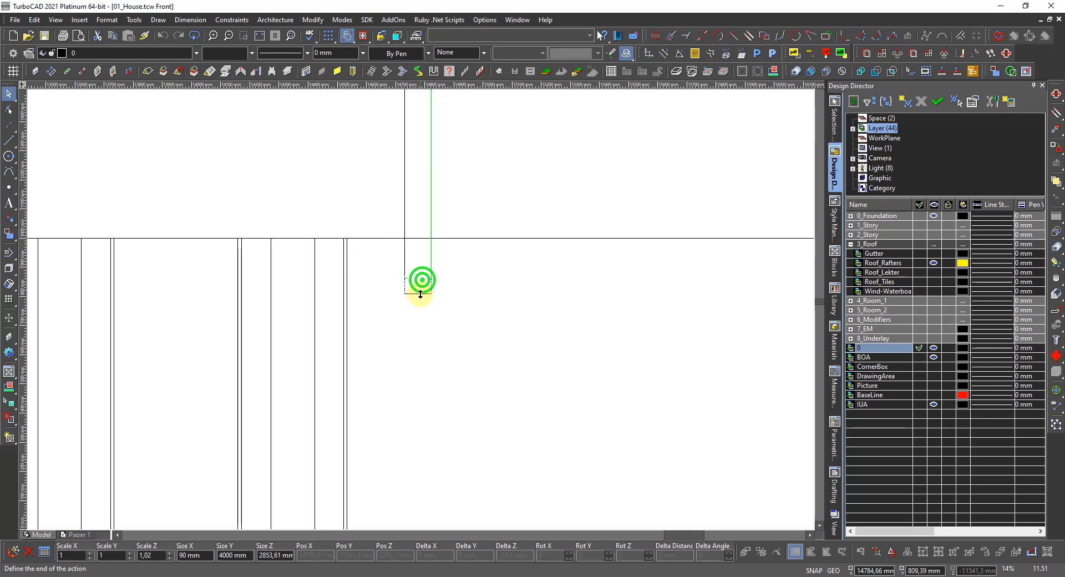
scroll(419, 299, down, 2)
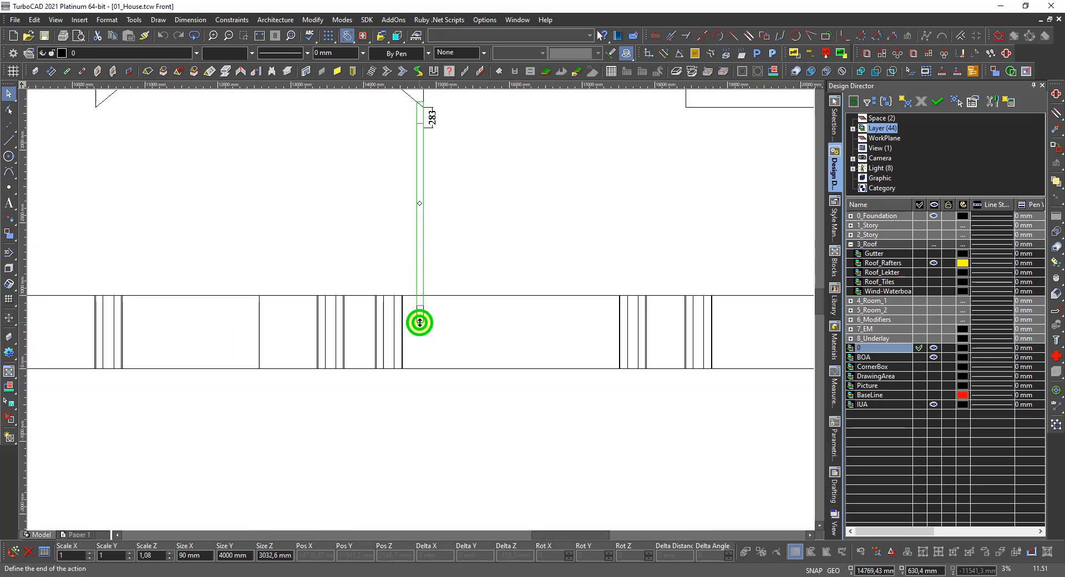
click(420, 322)
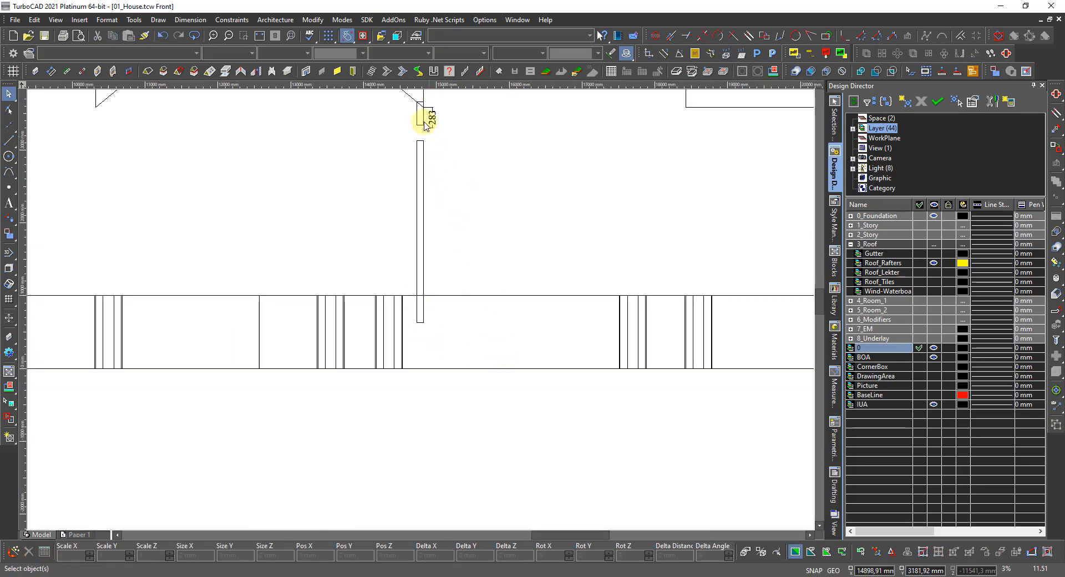
scroll(420, 137, up, 2)
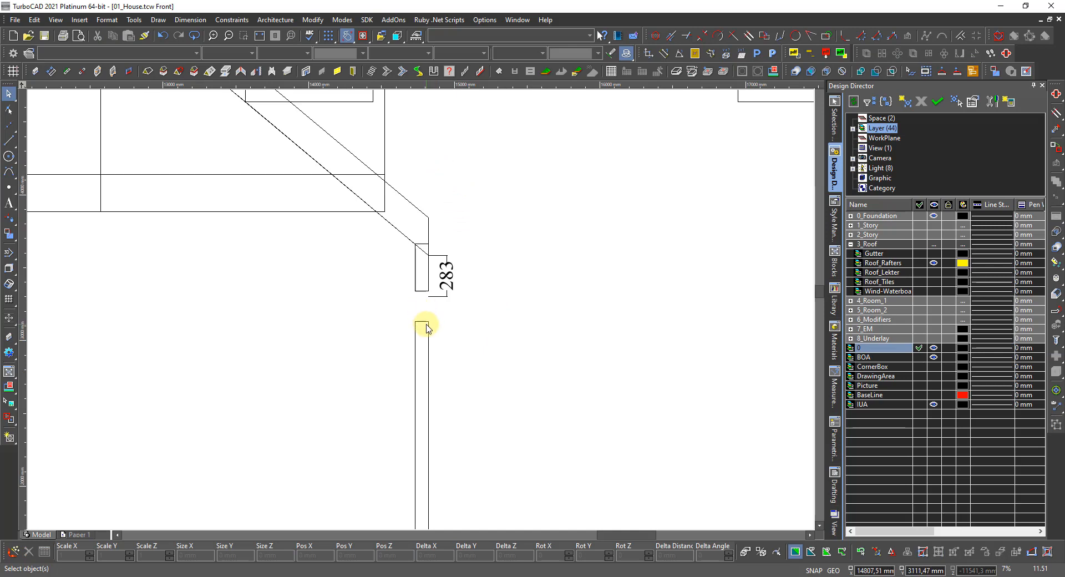
key(ctrl+z)
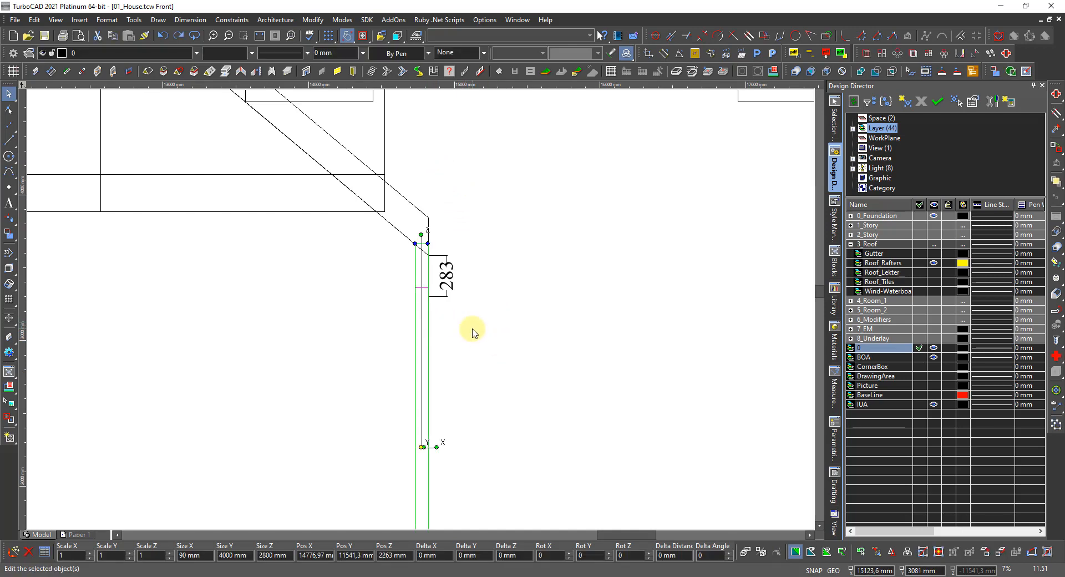
- Select only the post, place its reference point at its upper corner and set its thickness to 2800 mm
click(405, 268)
scroll(420, 250, up, 3)
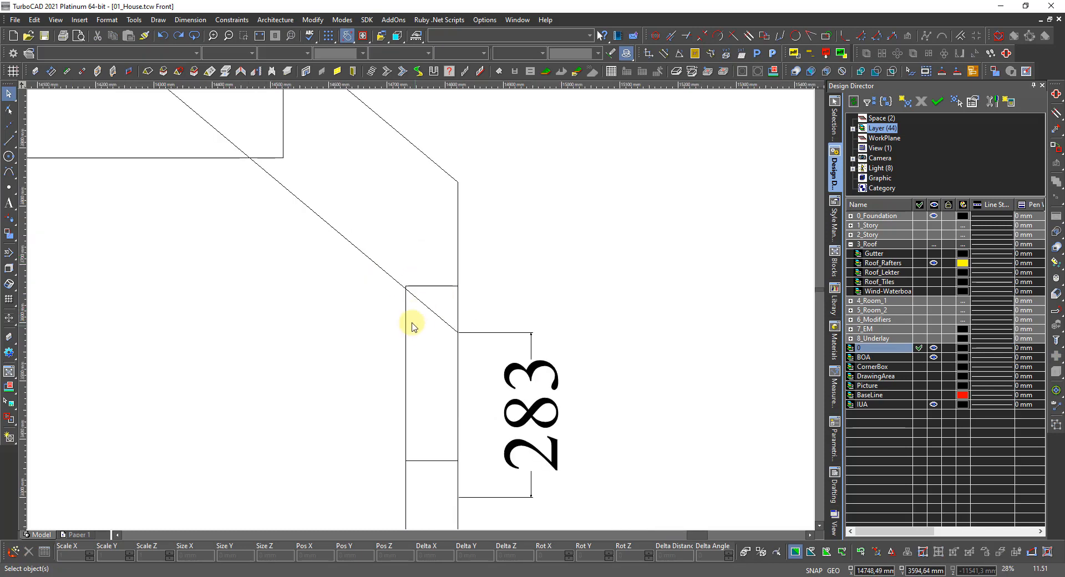
click(406, 480)
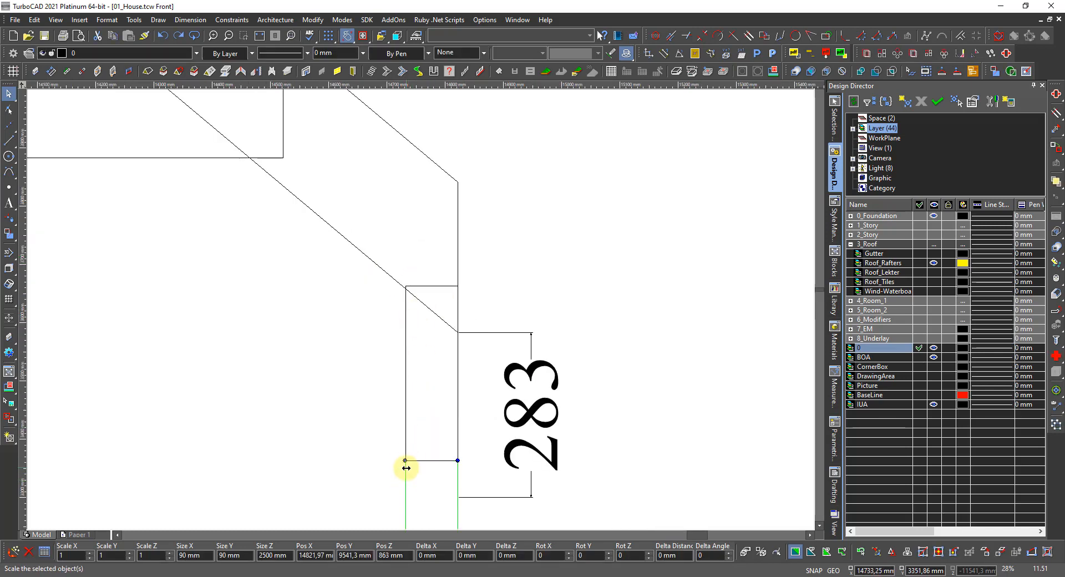
drag(406, 468, 407, 460)
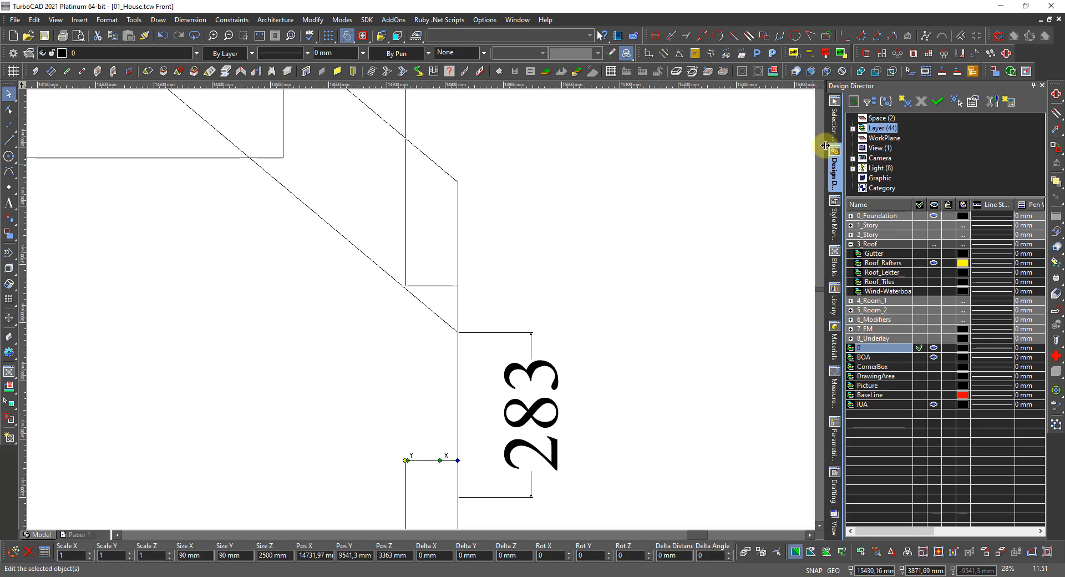
click(834, 124)
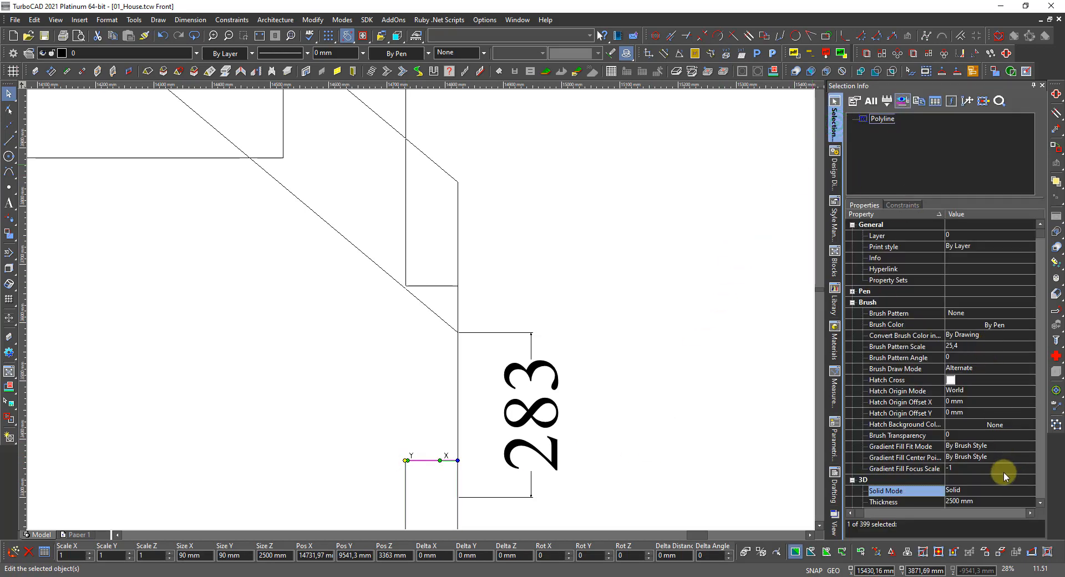
click(978, 501)
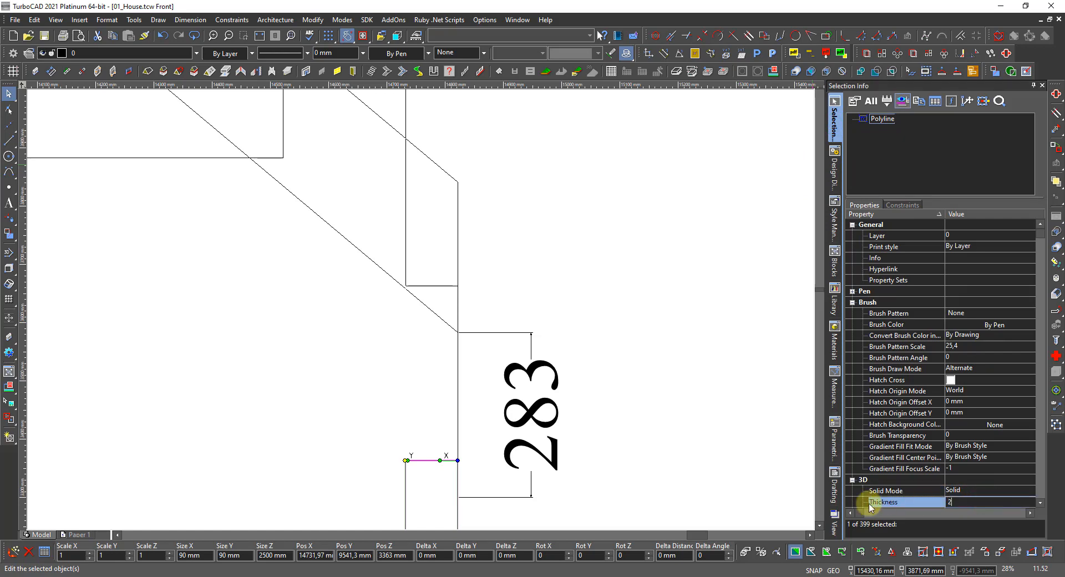
key(Return)
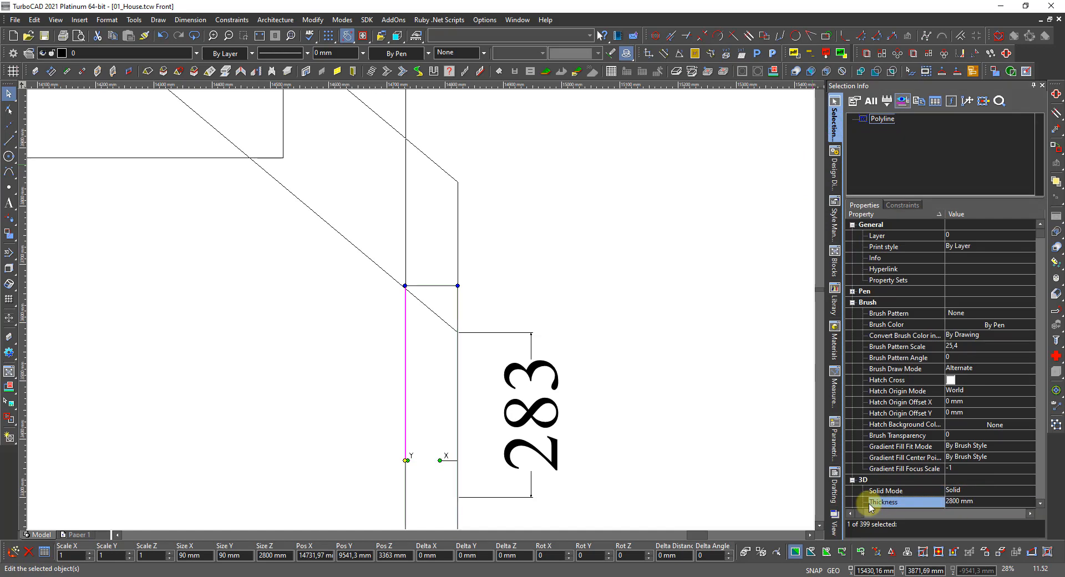
click(772, 442)
- Move the post down 300 mm along Z so its top sits against the beam's underside
scroll(418, 309, down, 6)
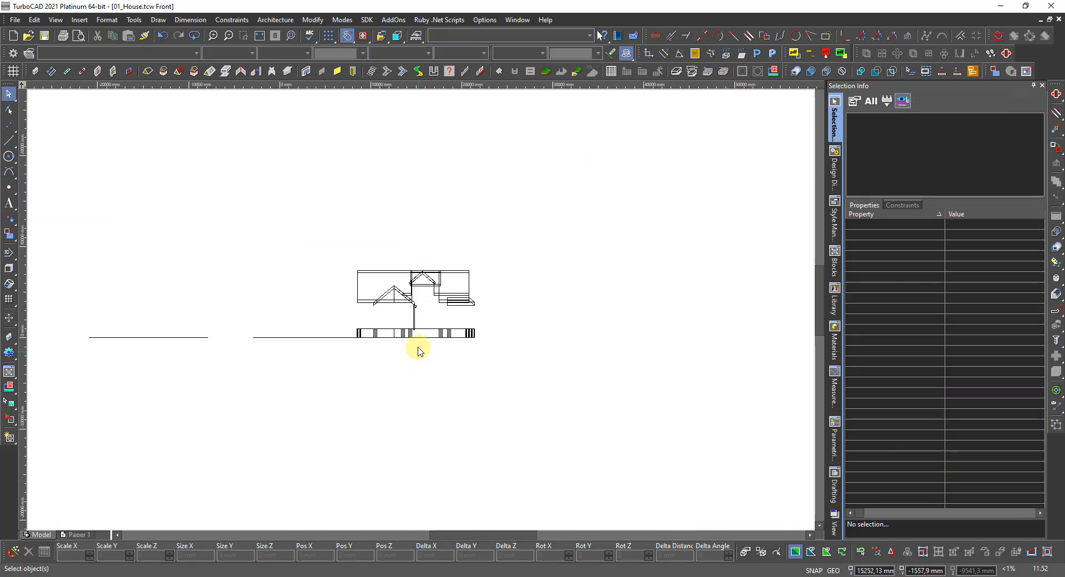
scroll(418, 347, up, 2)
click(420, 240)
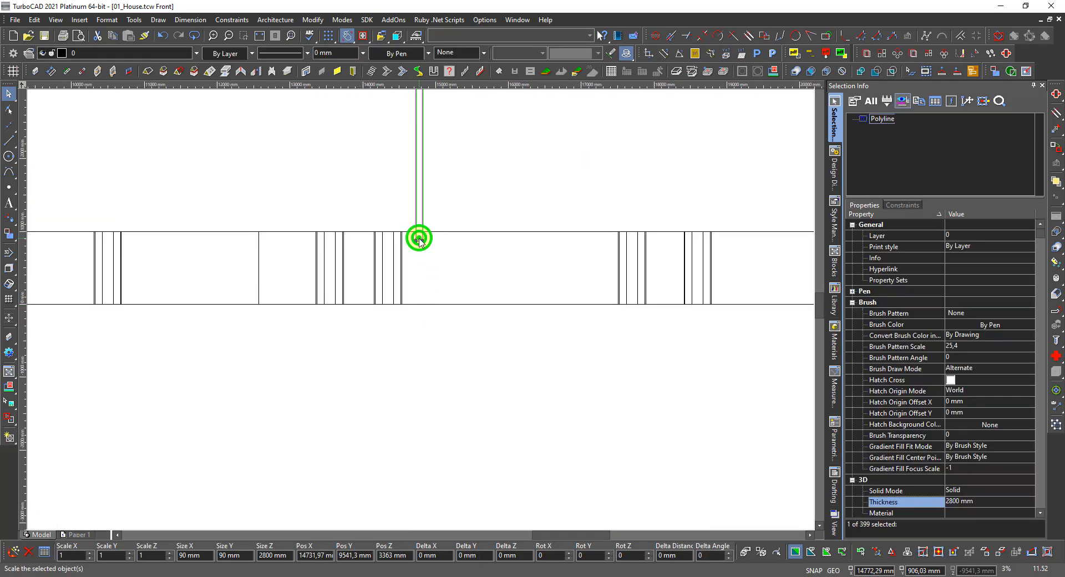
scroll(418, 288, down, 3)
scroll(414, 265, up, 5)
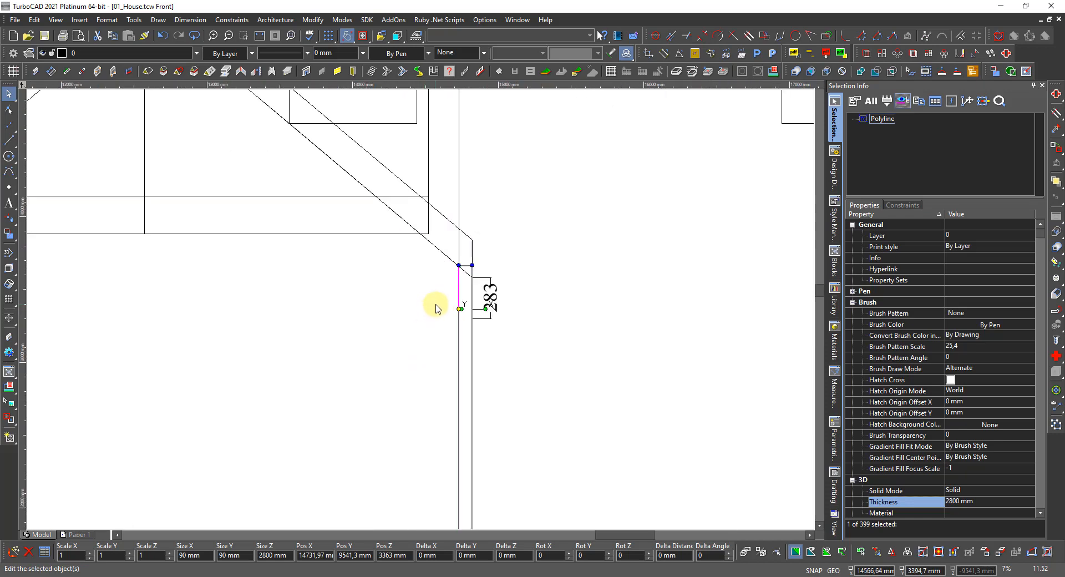
scroll(452, 293, up, 2)
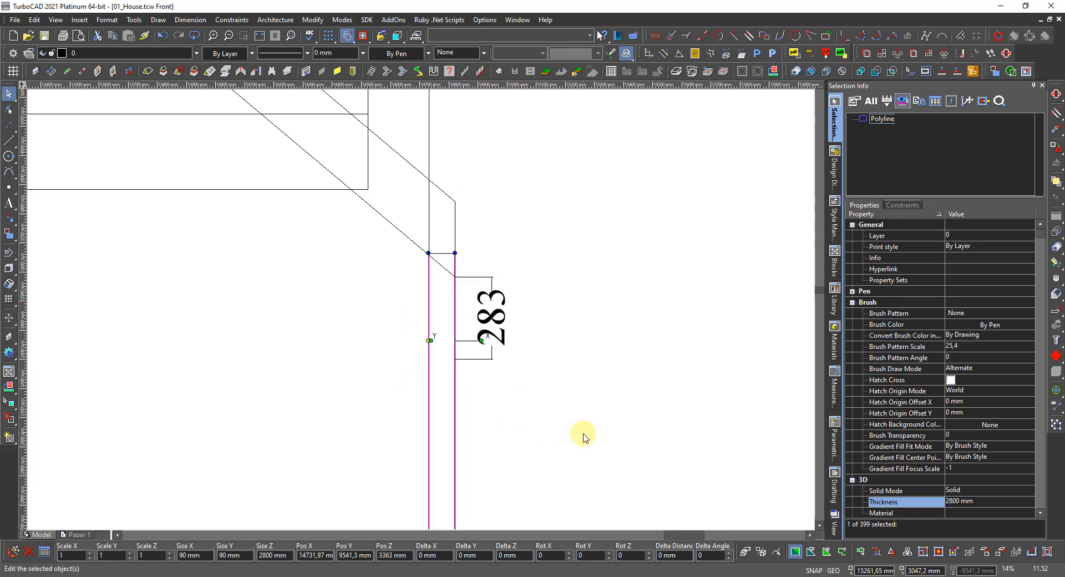
click(526, 557)
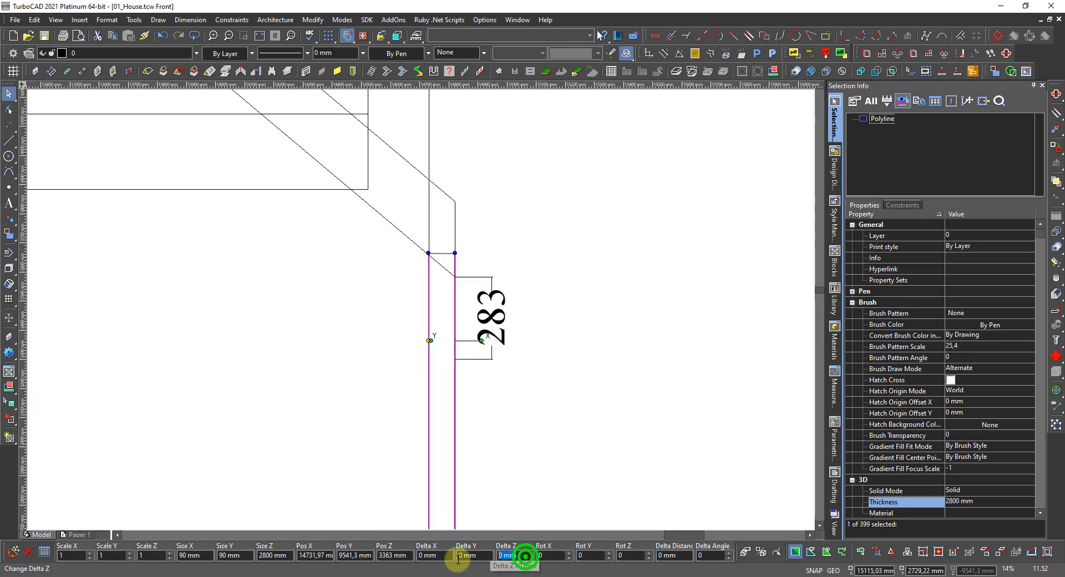
text(-300)
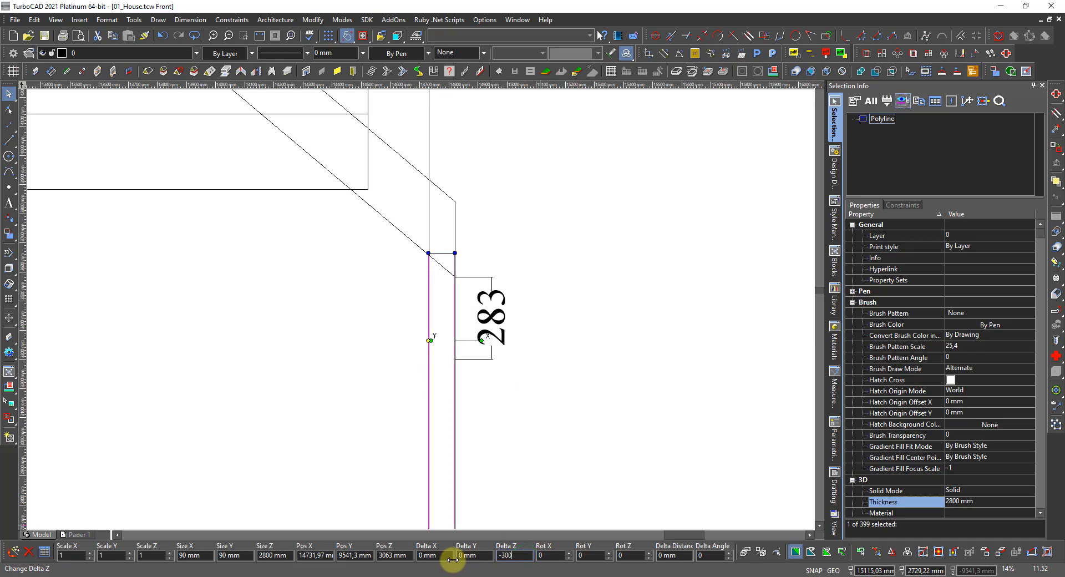
key(Return)
key(Escape)
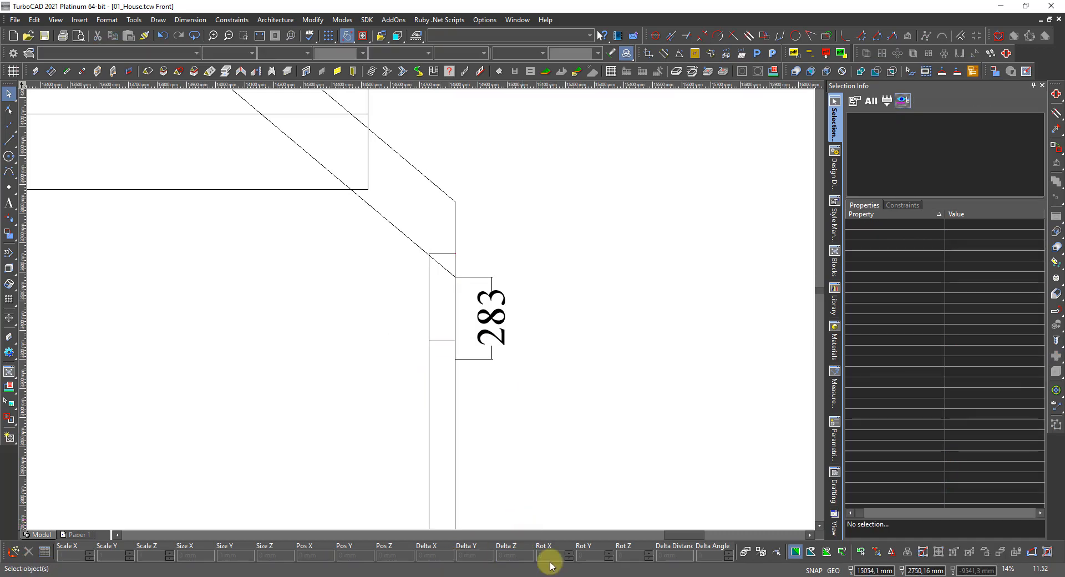
- Orbit the model into a 3D view and hide the BOA and IUA layers
scroll(556, 537, down, 2)
shift+middle_drag(743, 427, 699, 407)
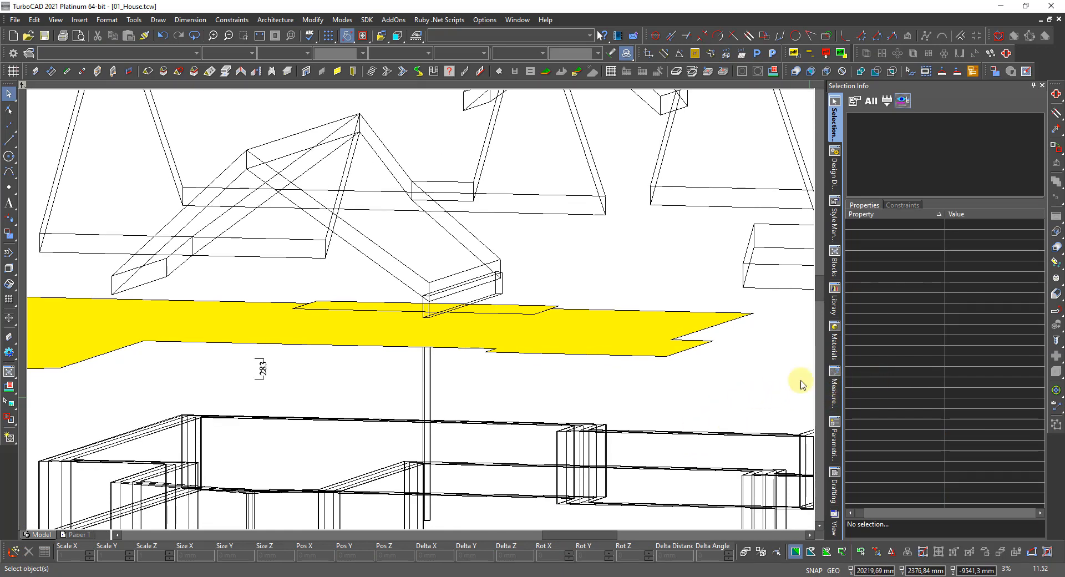
click(834, 169)
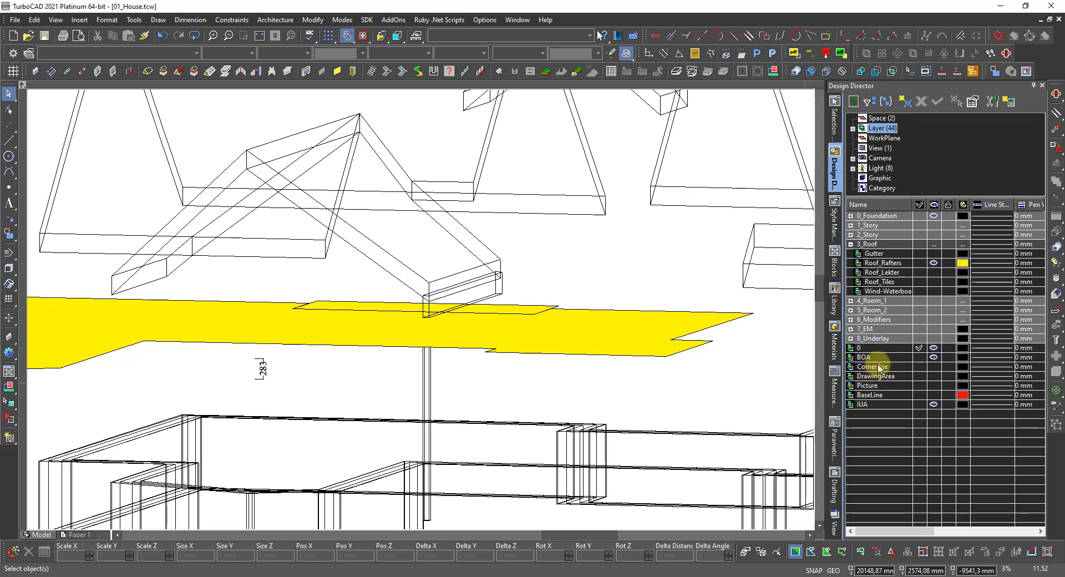
click(934, 358)
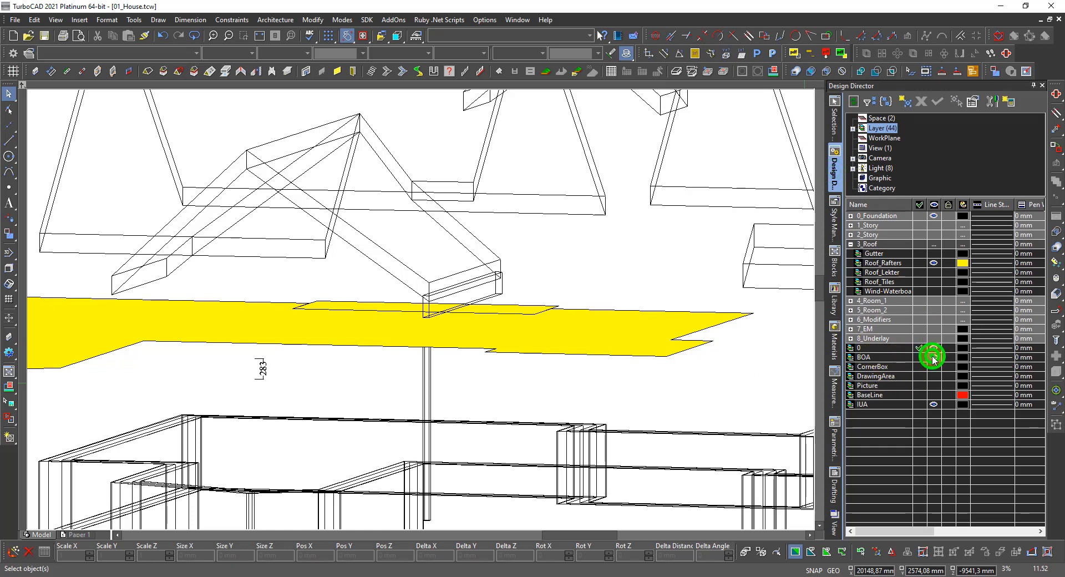
click(934, 405)
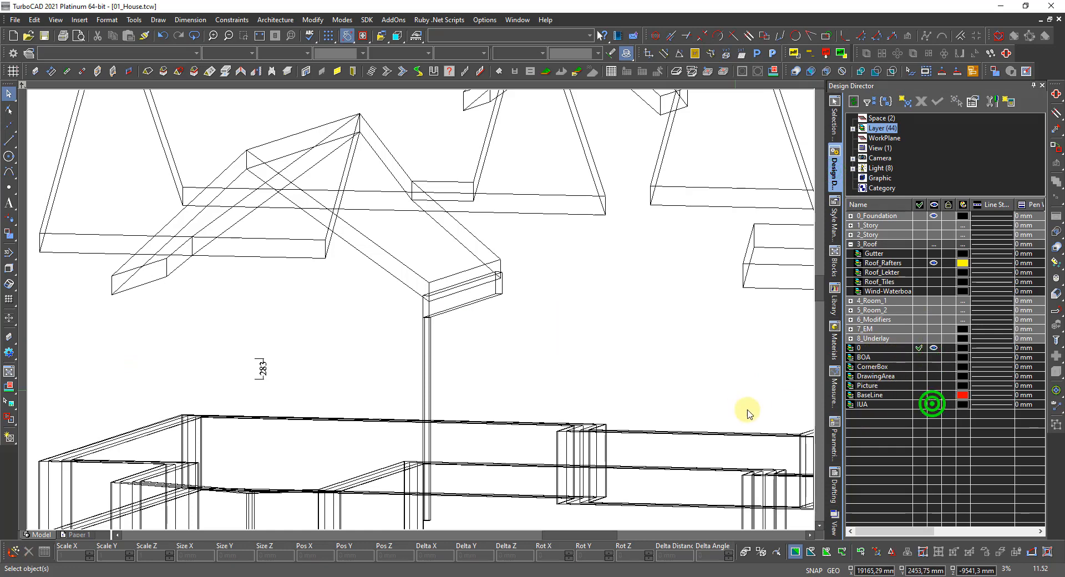
right_click(559, 360)
click(527, 339)
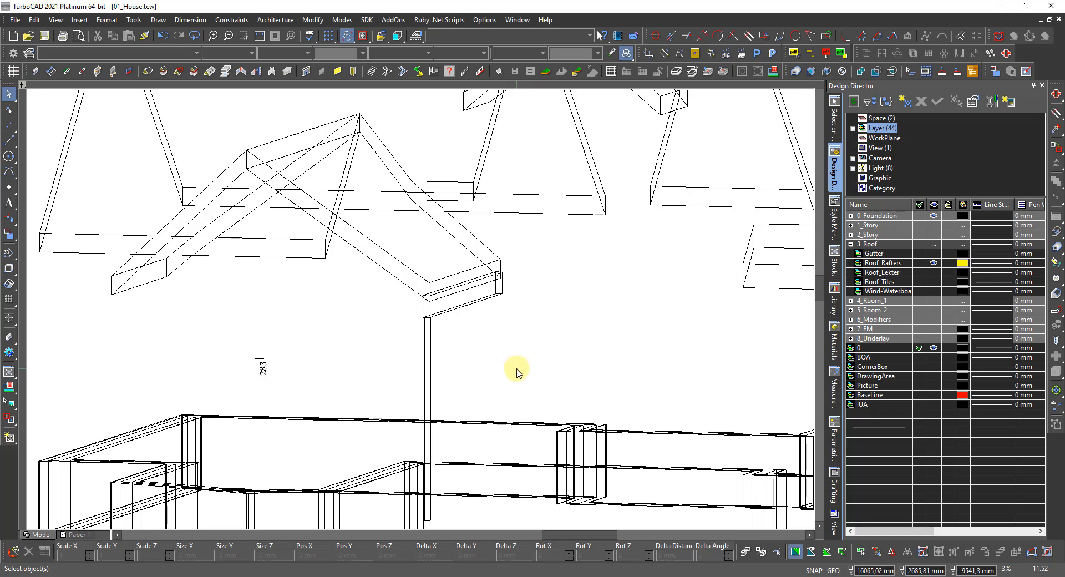
- Apply the Cladding_Color material from the active drawing's materials to both the post and the beam
click(426, 347)
click(462, 305)
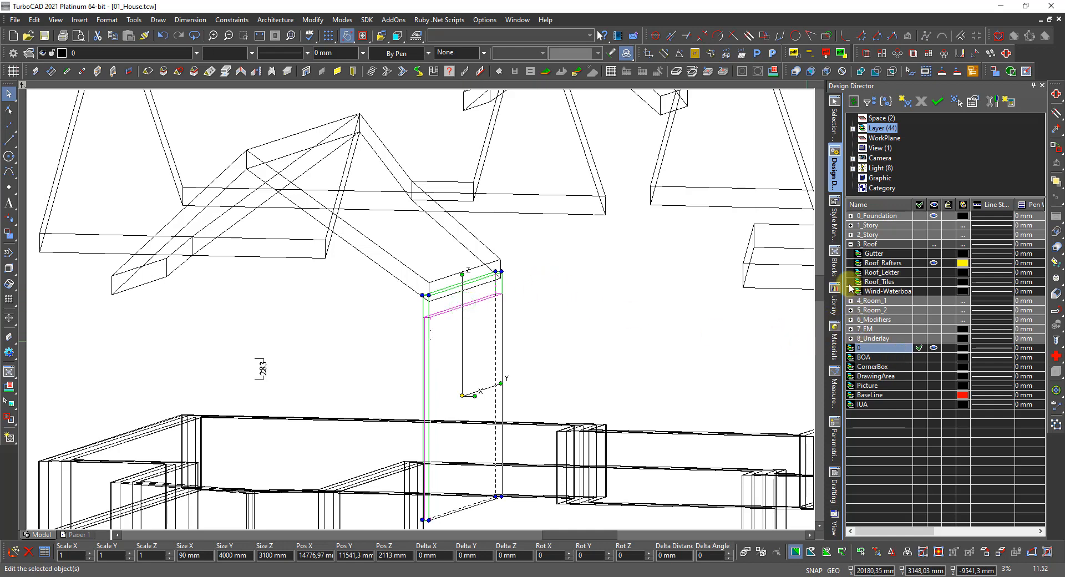
click(836, 341)
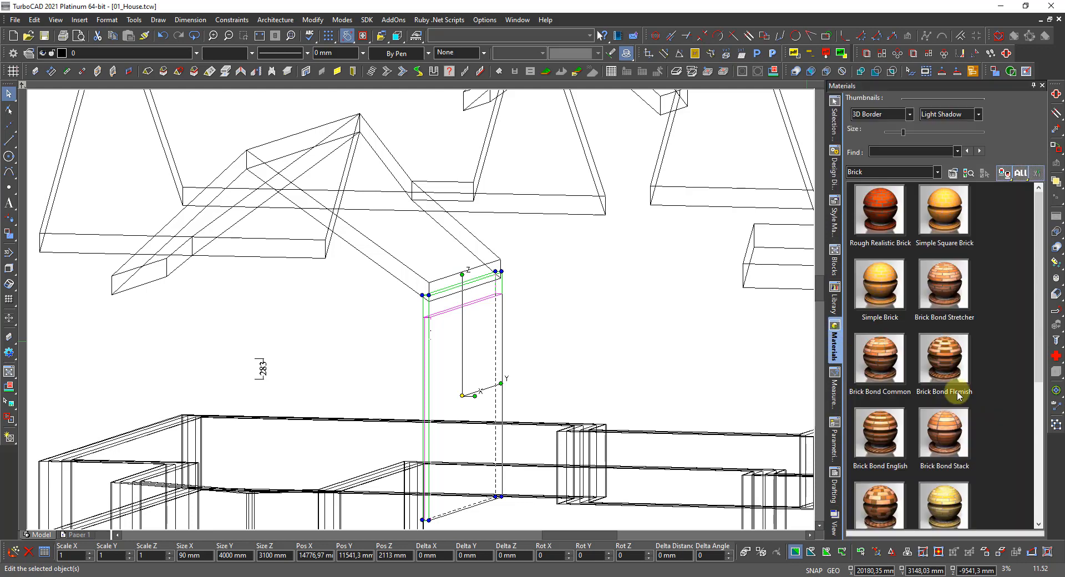
click(910, 172)
click(902, 186)
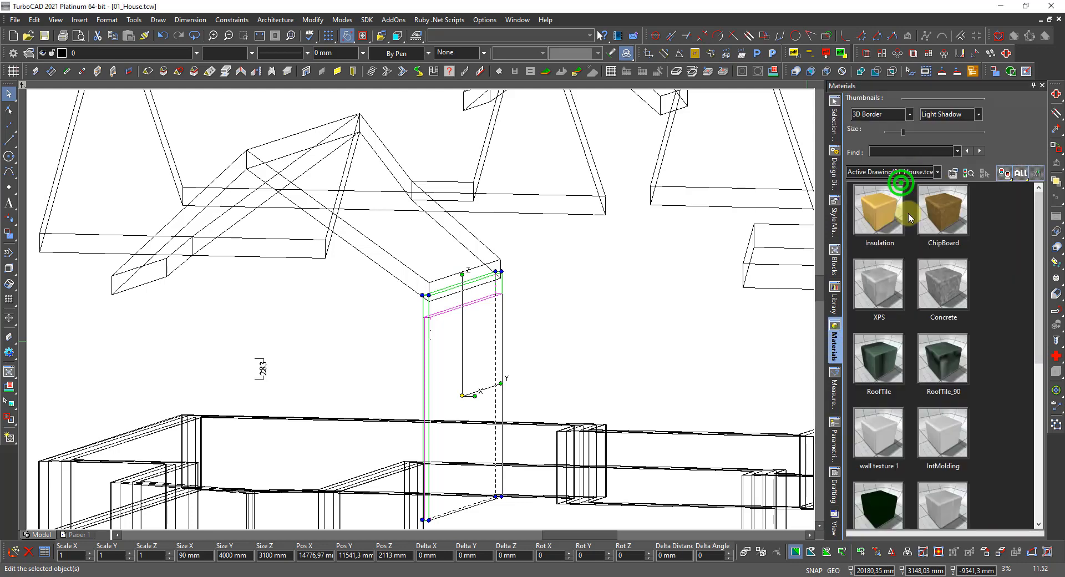
scroll(924, 296, down, 5)
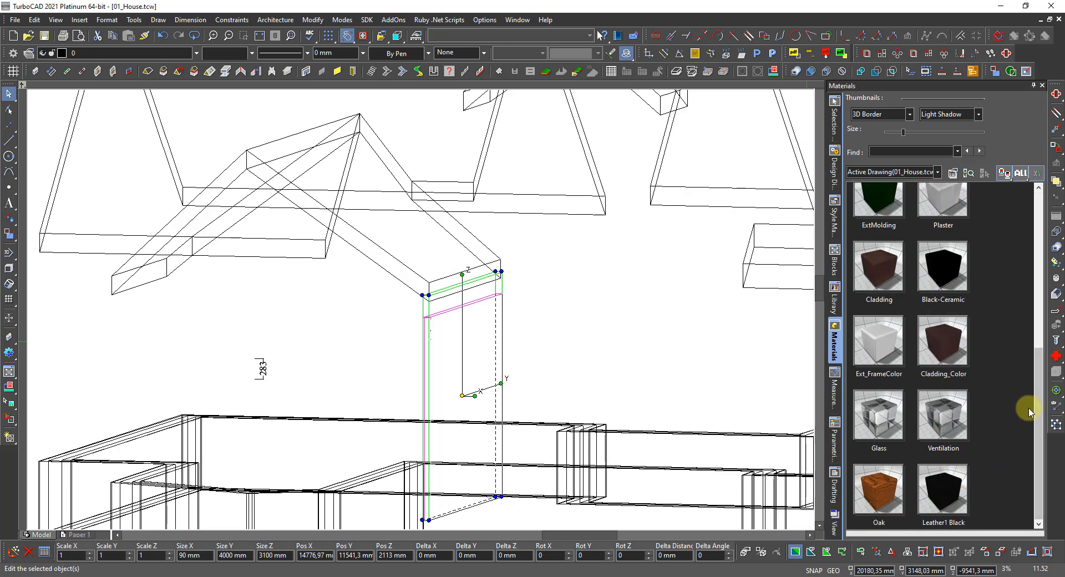
click(953, 349)
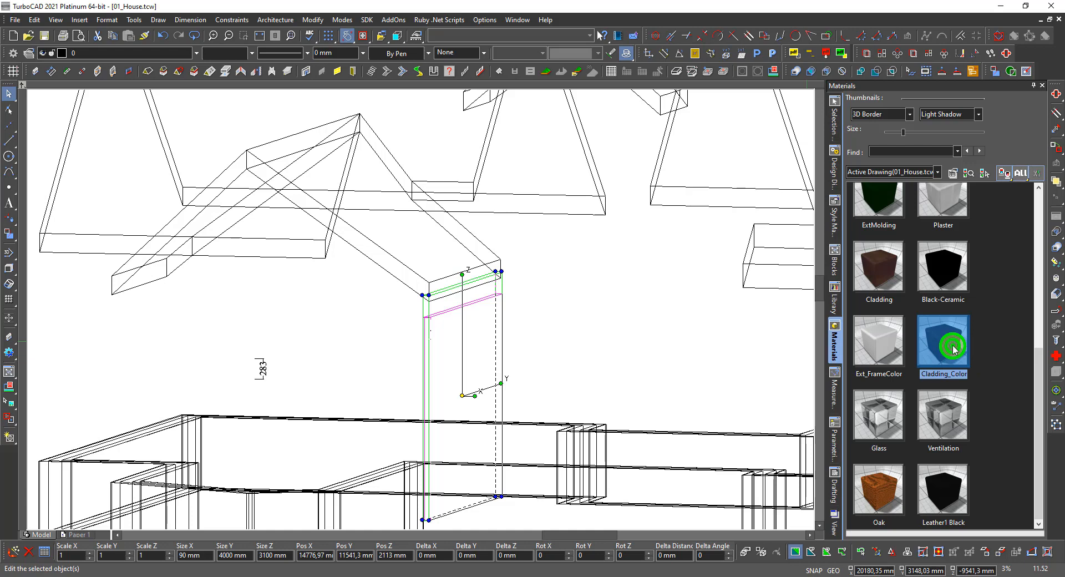
click(620, 332)
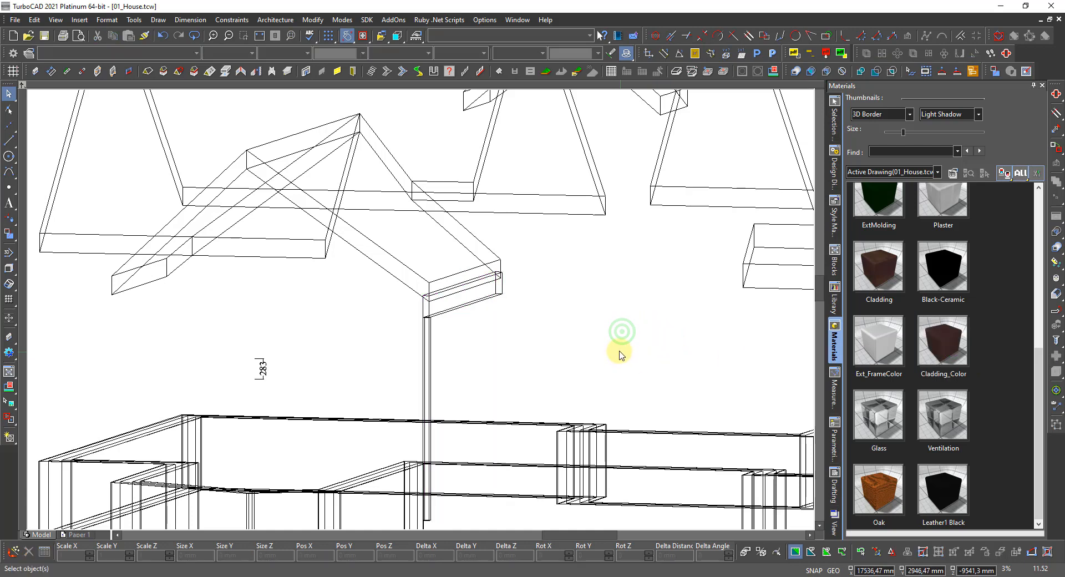
- Confirm Draft rendering with type Visualize and mode Gouraud Shaded, and show the model draft-rendered around the beam and rafter
right_click(581, 331)
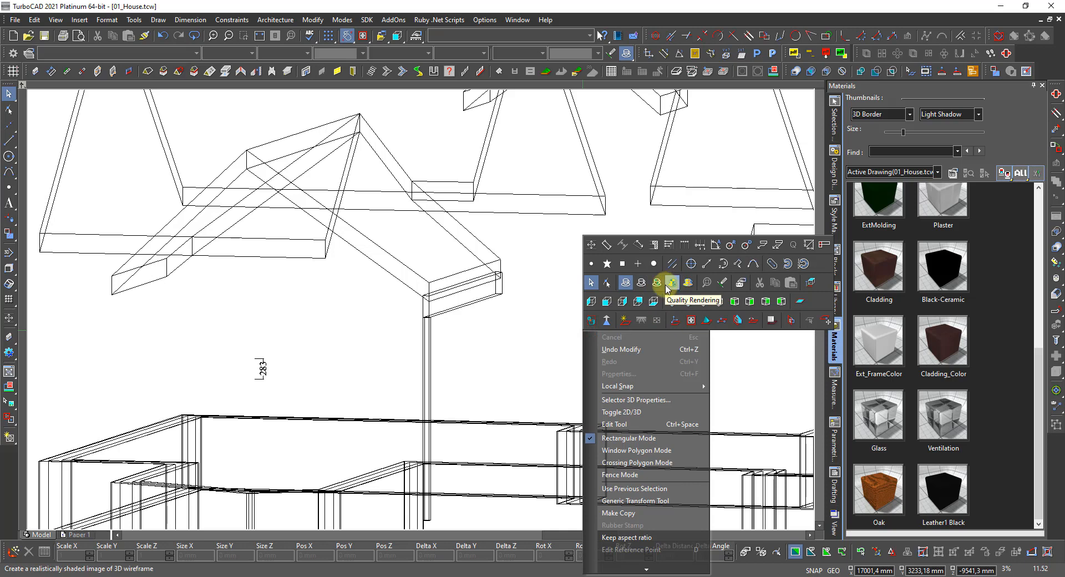
click(666, 285)
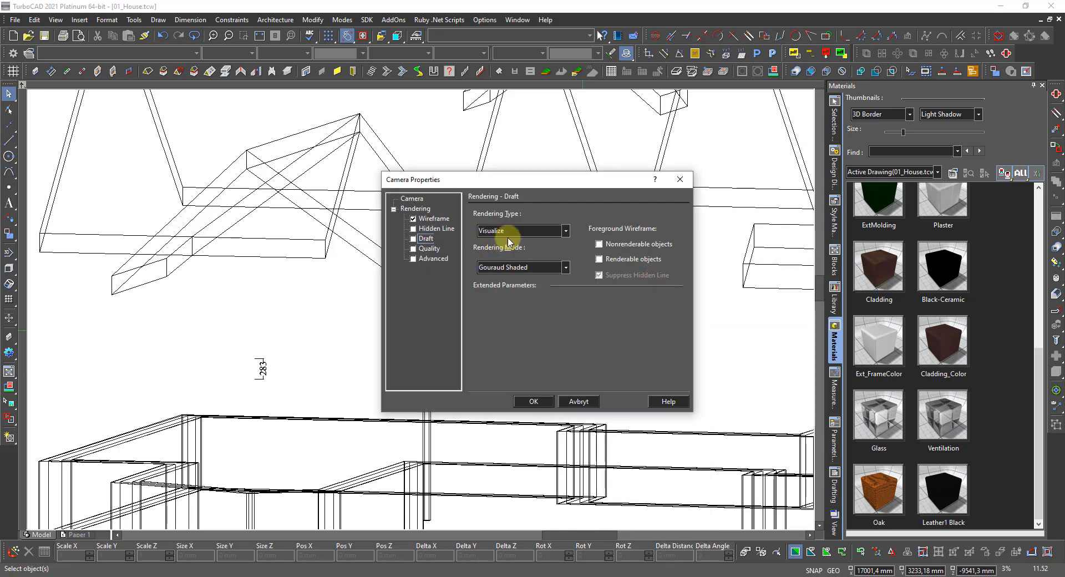
click(536, 401)
right_click(597, 332)
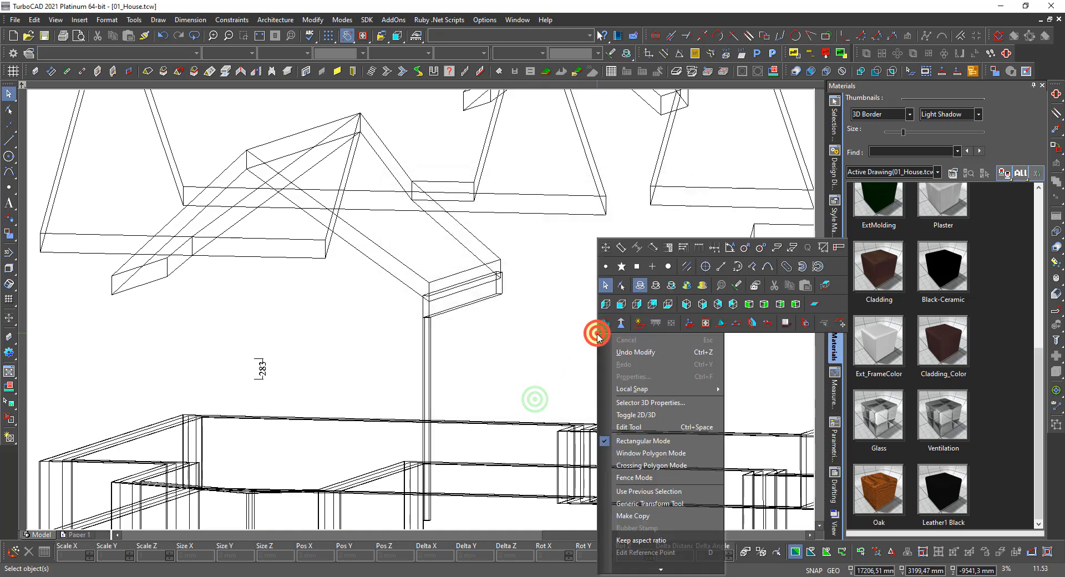
click(671, 286)
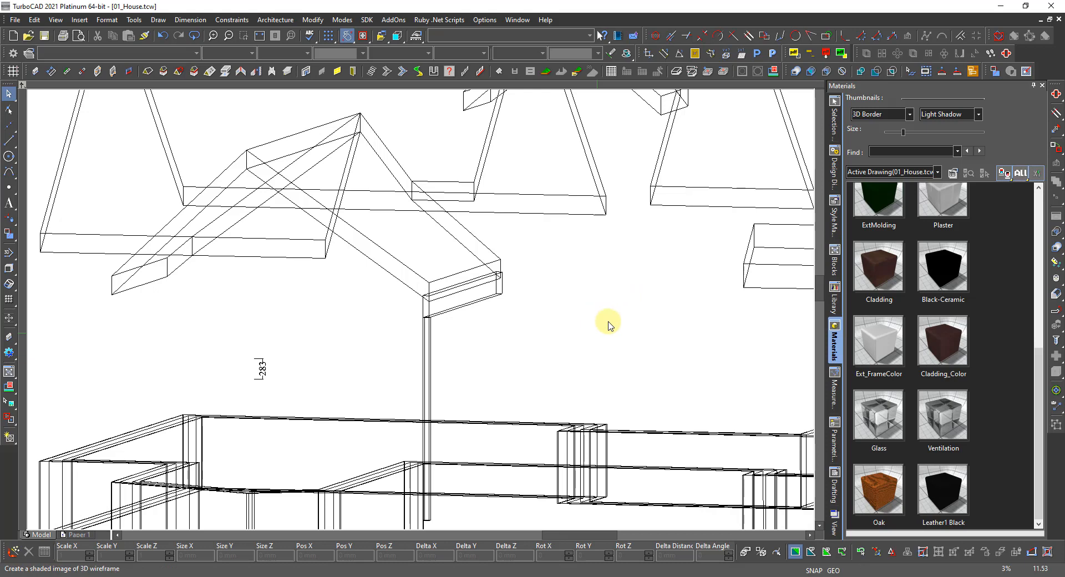
scroll(420, 313, up, 5)
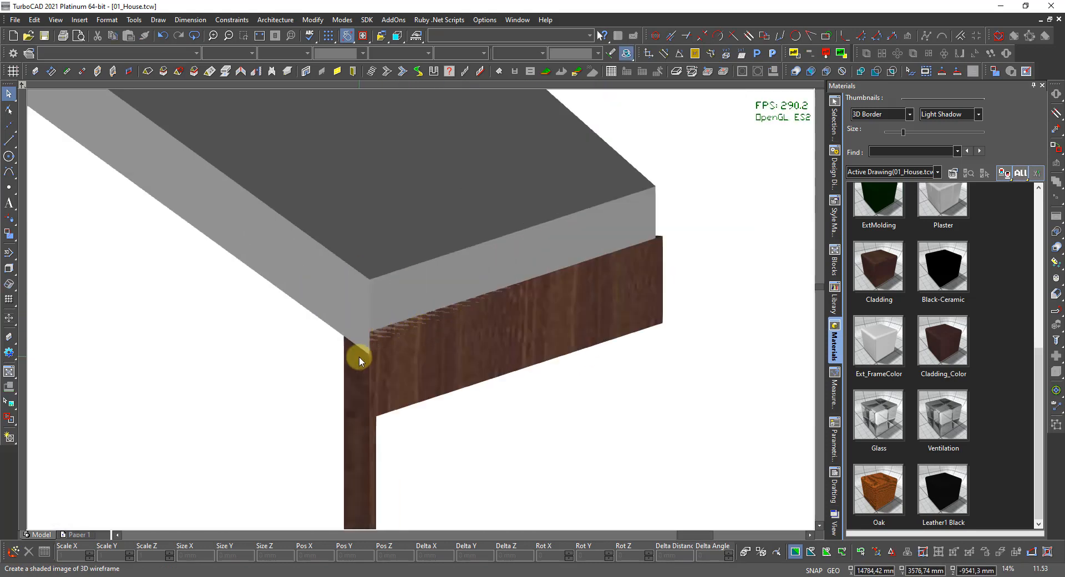
scroll(404, 302, down, 3)
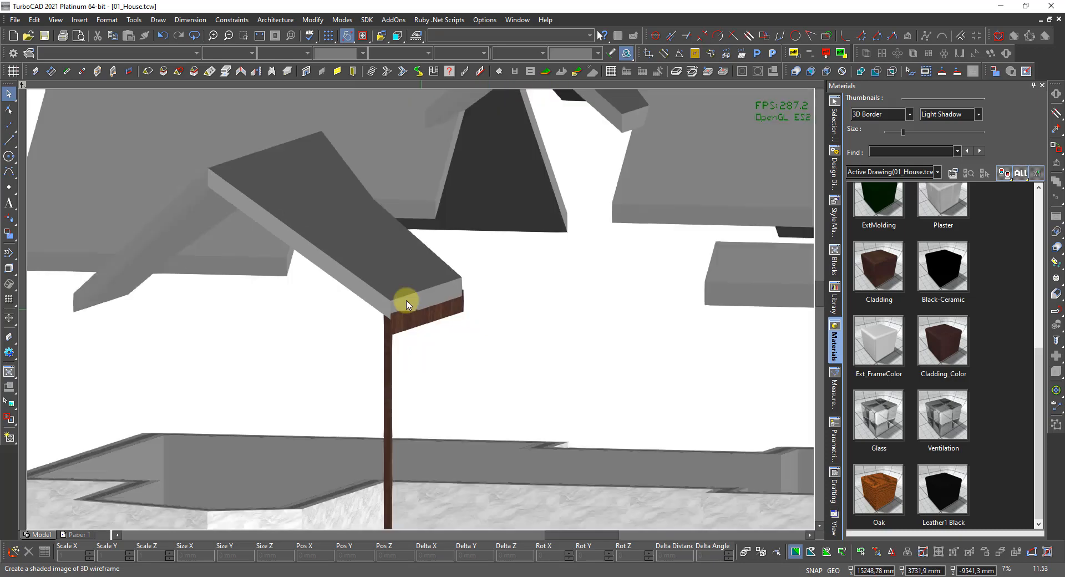
- Examine the cladding texture's grain direction on the beam and the post from close up and from a distance
scroll(428, 305, up, 5)
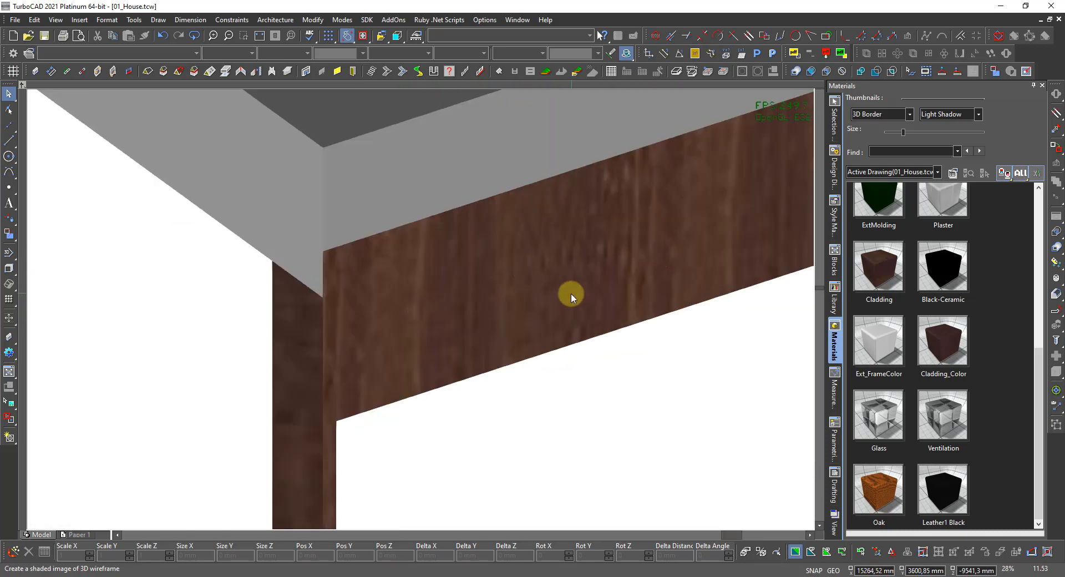
scroll(570, 294, down, 3)
scroll(437, 302, up, 3)
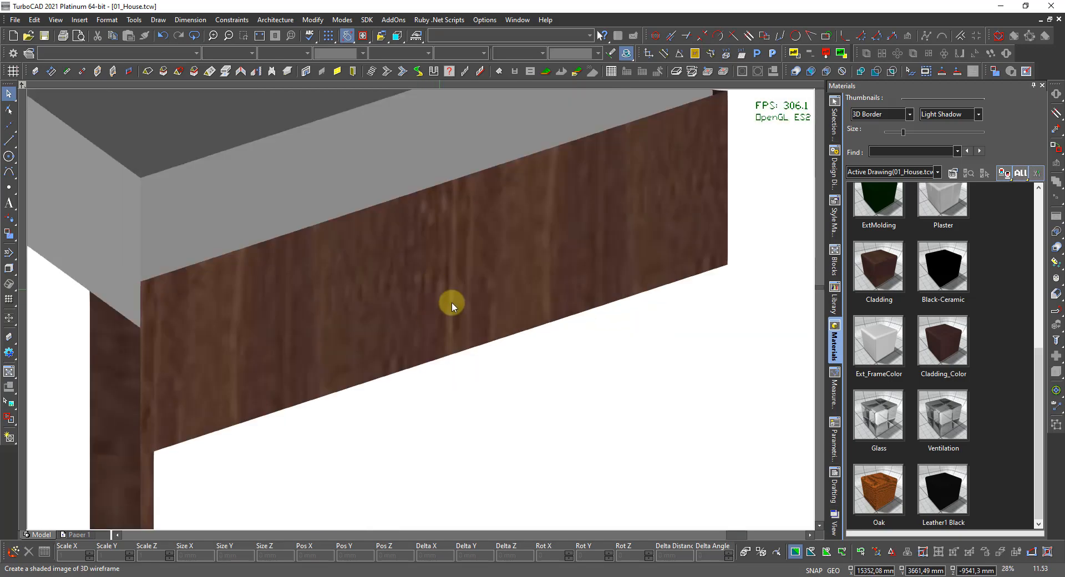
scroll(511, 287, down, 4)
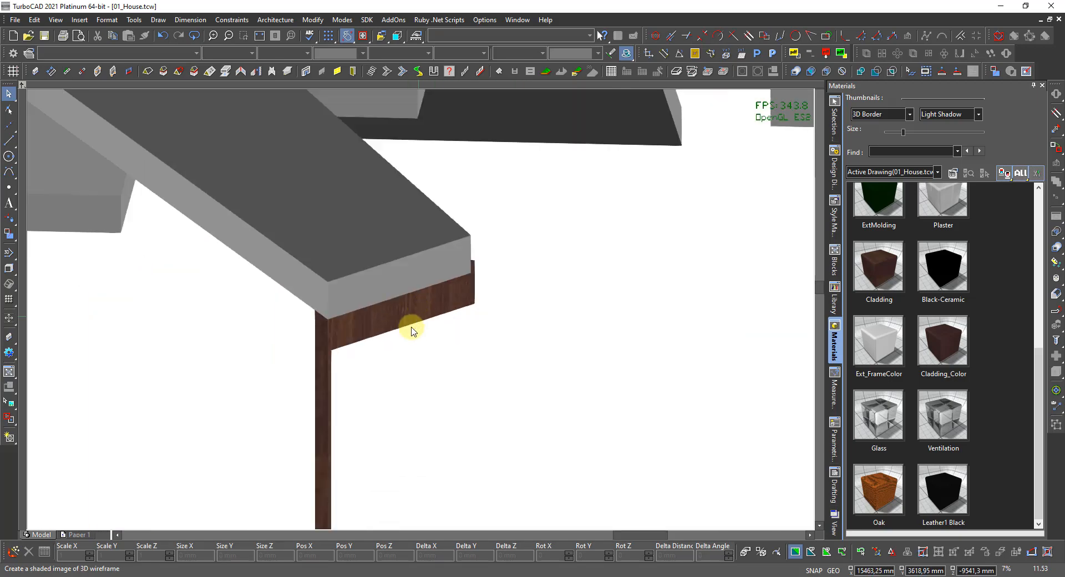
scroll(386, 328, up, 2)
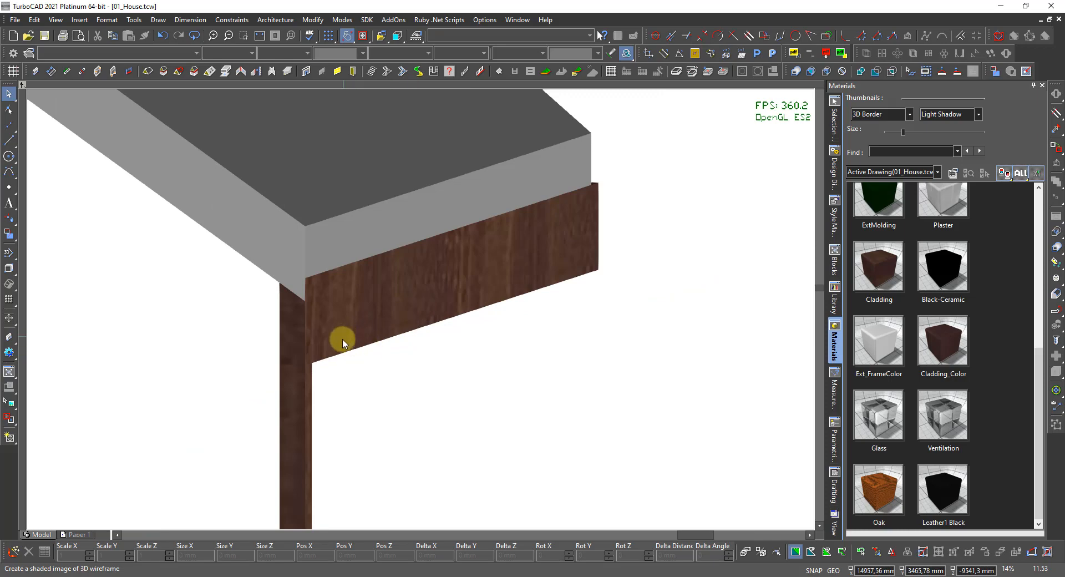
scroll(418, 357, up, 6)
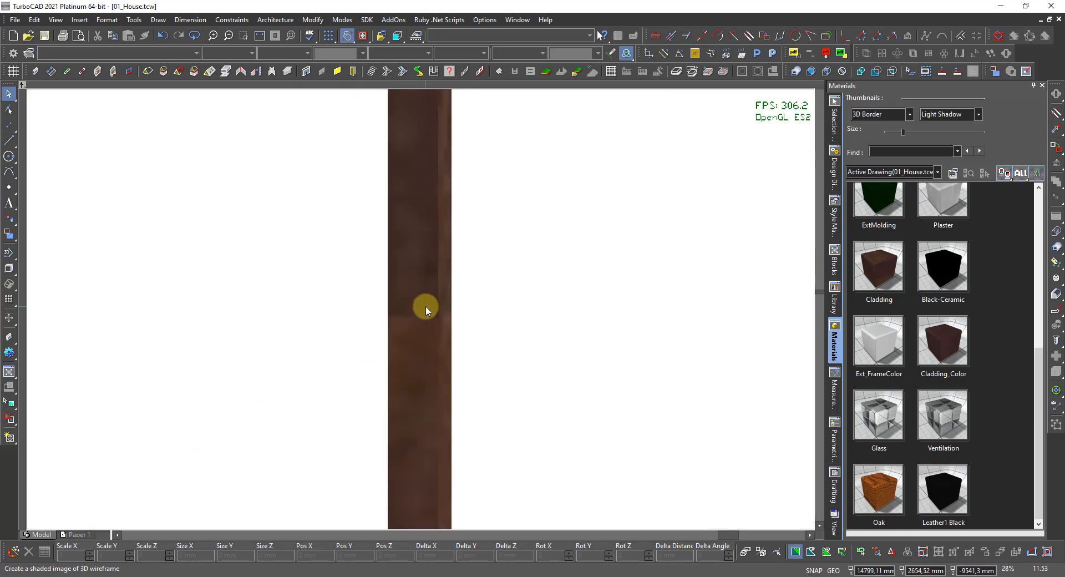
scroll(421, 311, down, 8)
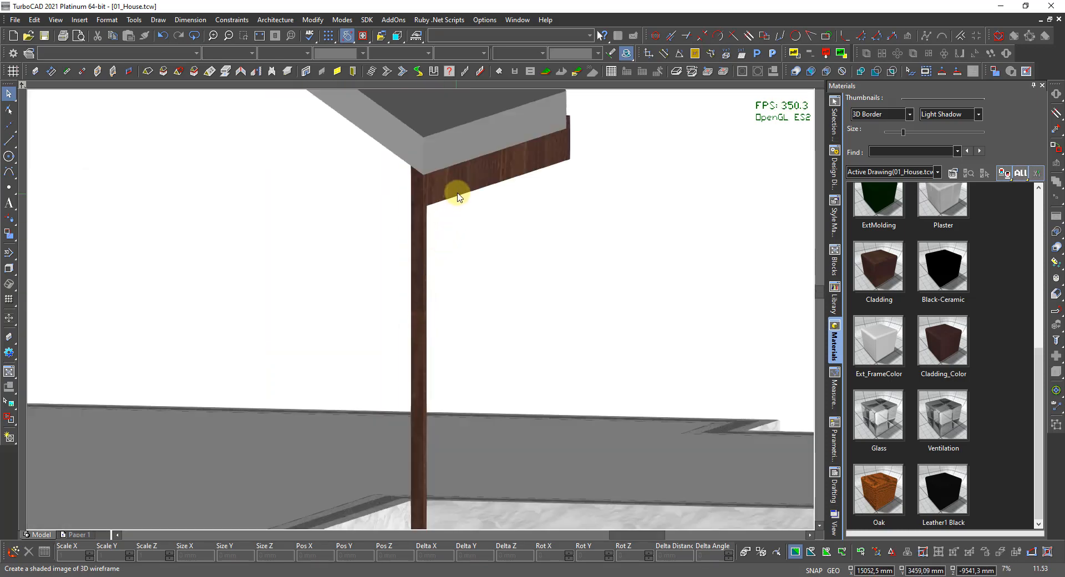
scroll(421, 313, up, 2)
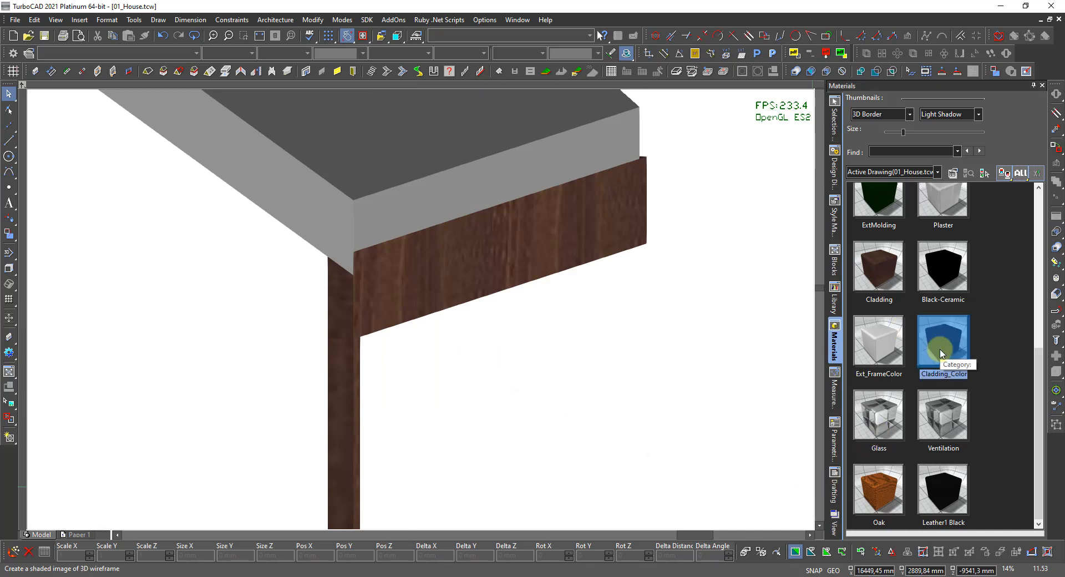
- Set the Render Manager's loading level to High in the program setup
click(708, 349)
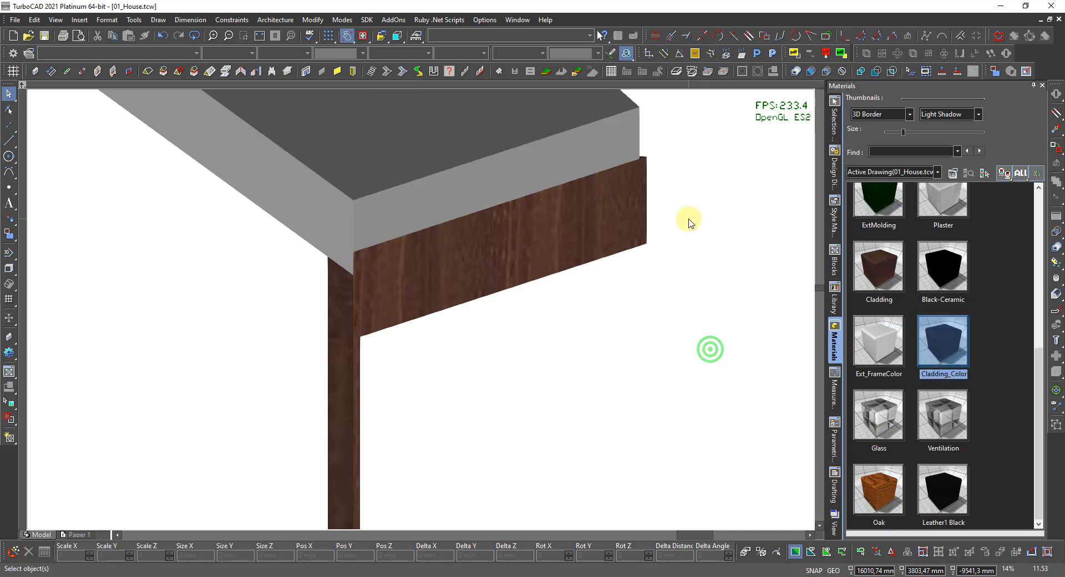
click(479, 21)
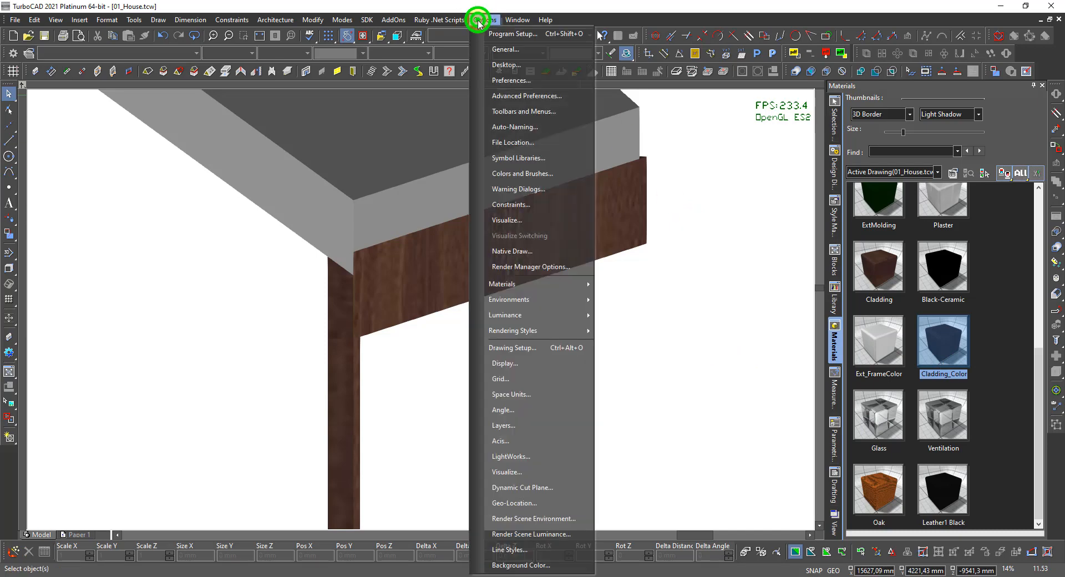
click(524, 267)
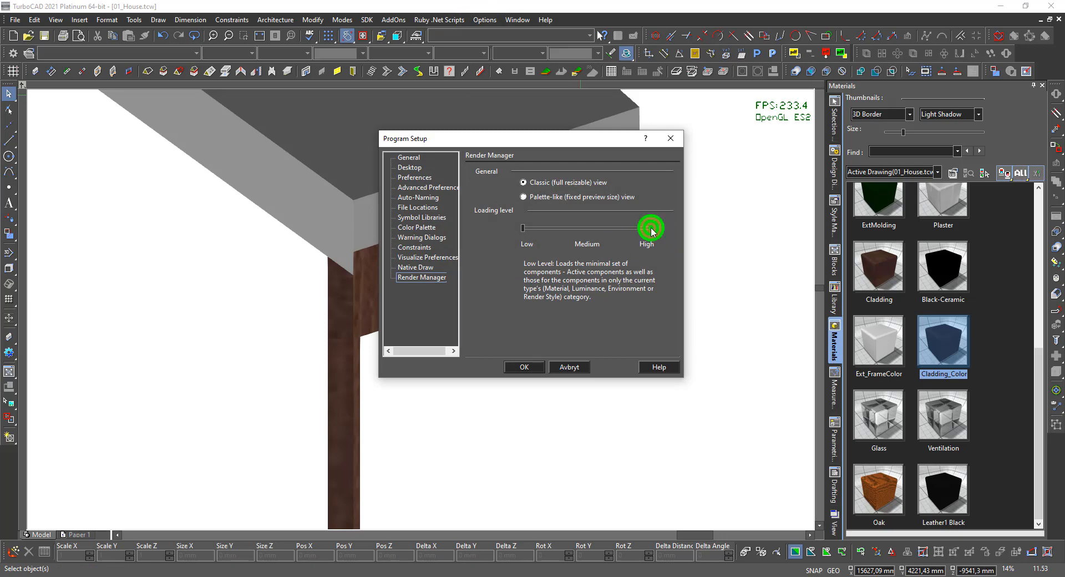
click(647, 228)
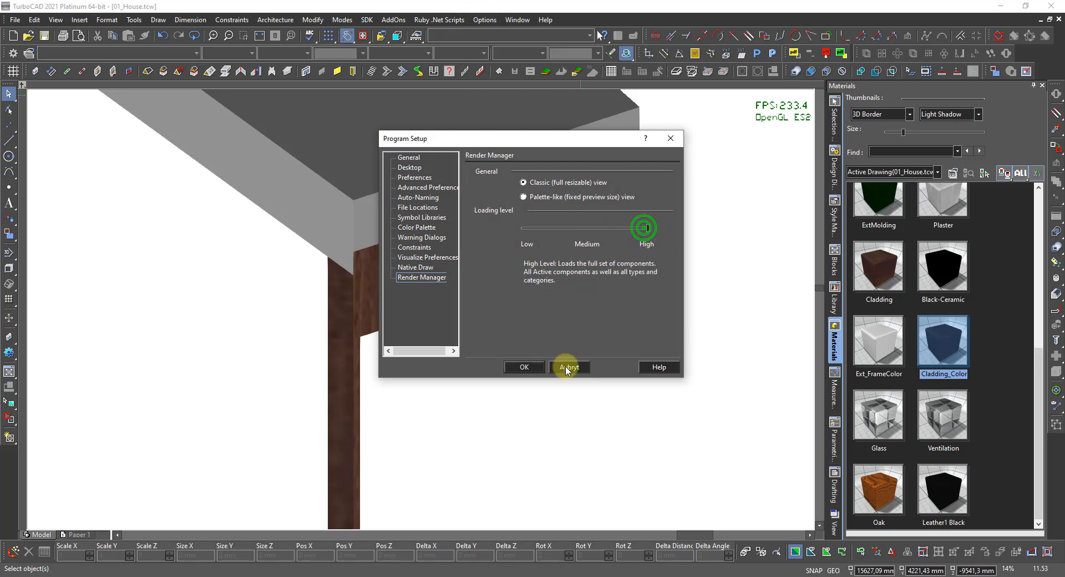
click(526, 367)
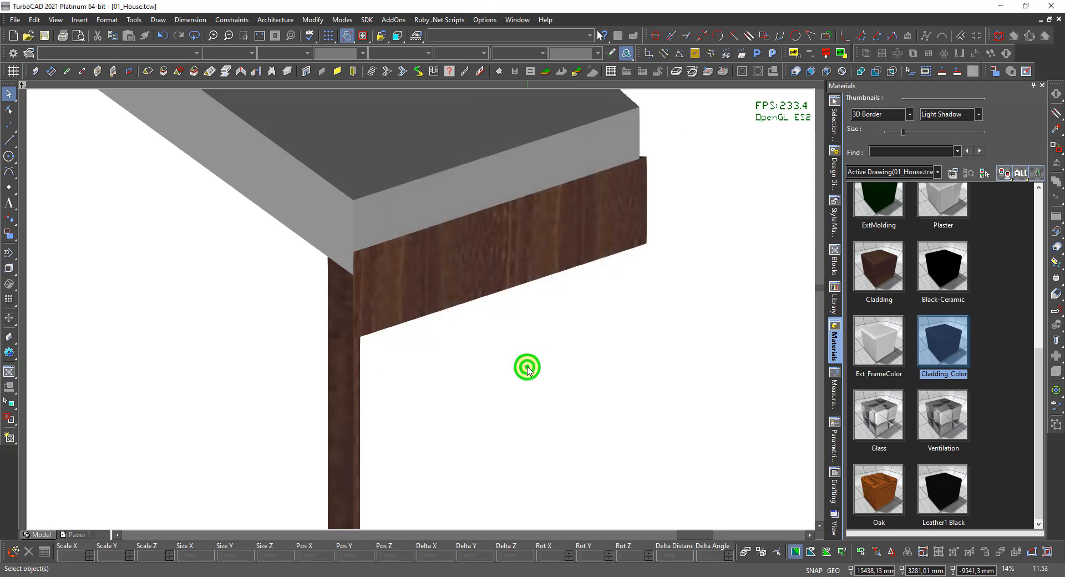
- Open the Cladding_Color material for editing and duplicate it under the name Cladding_Color_Vertical
right_click(942, 329)
click(918, 320)
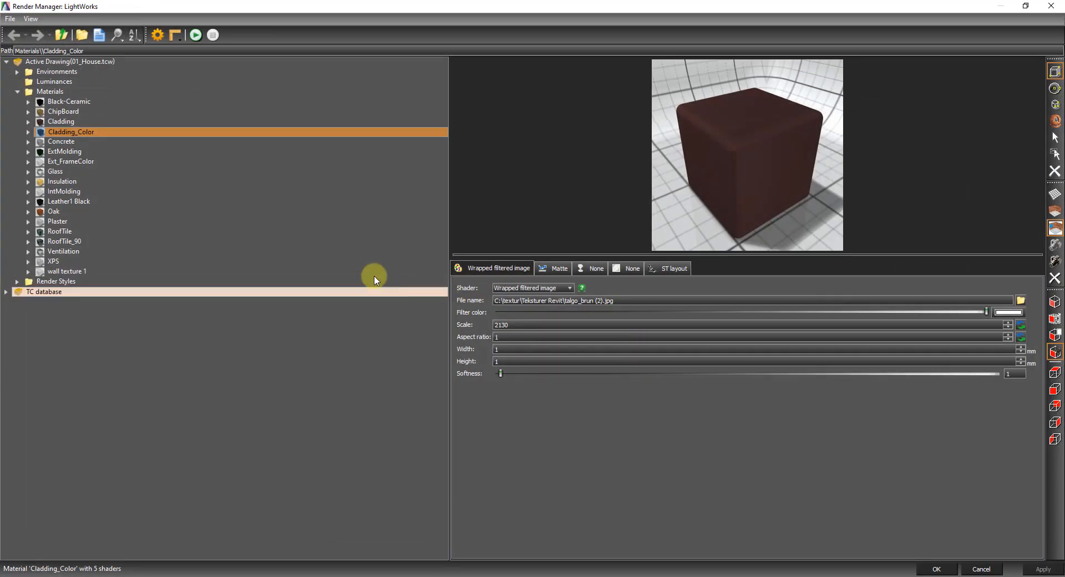
right_click(93, 137)
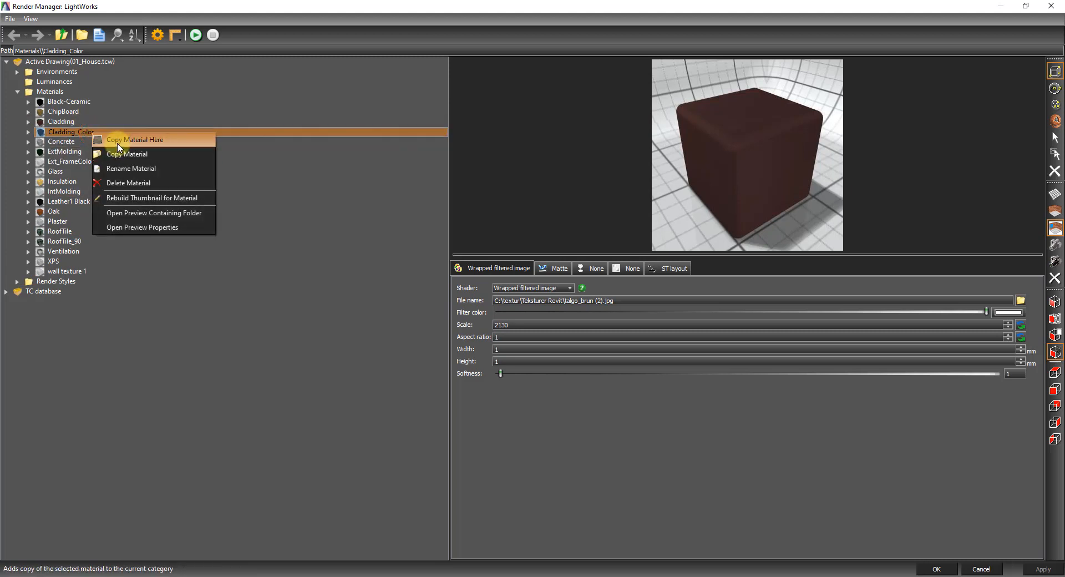
click(117, 143)
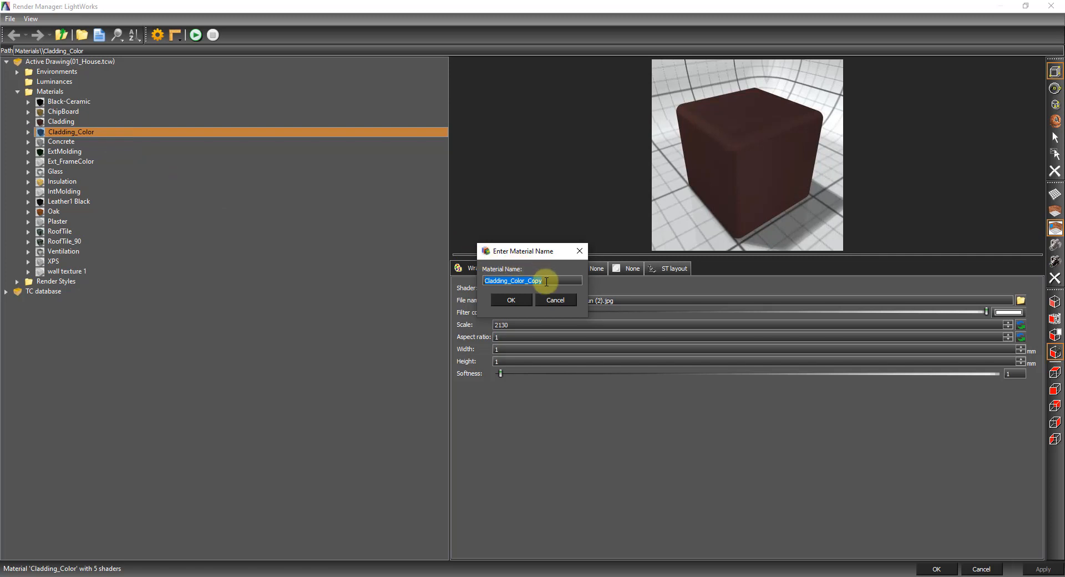
drag(548, 282, 529, 284)
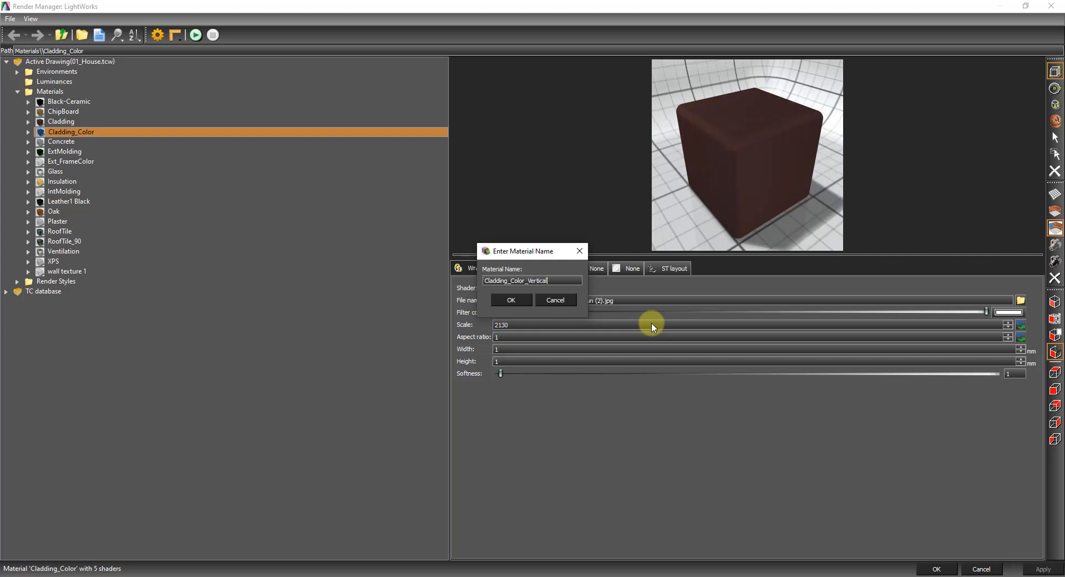
key(Return)
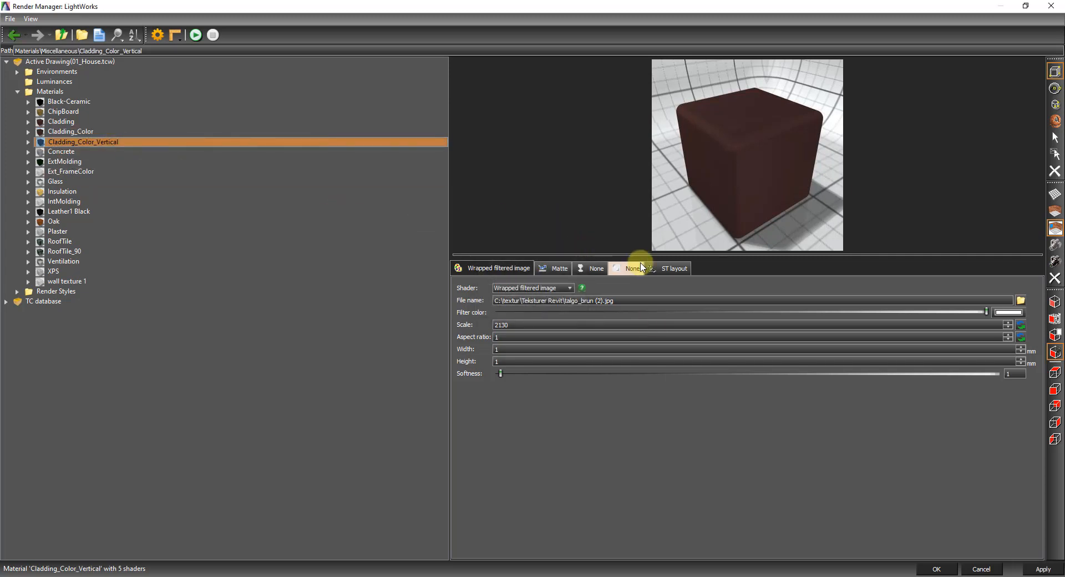
- Set the ST layout rotation of Cladding_Color_Vertical to 90 and save the material
click(662, 268)
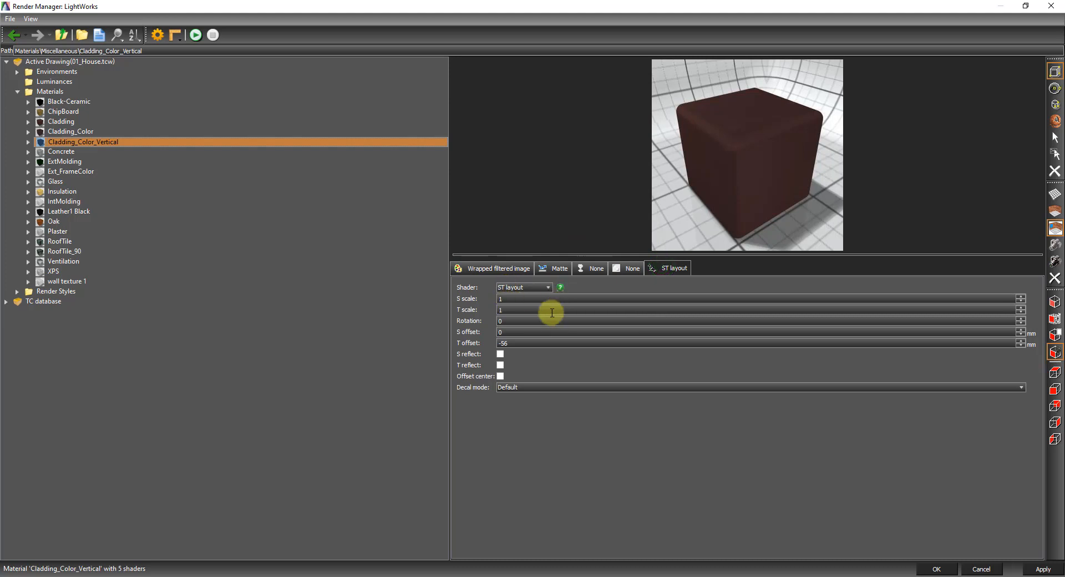
double_click(504, 322)
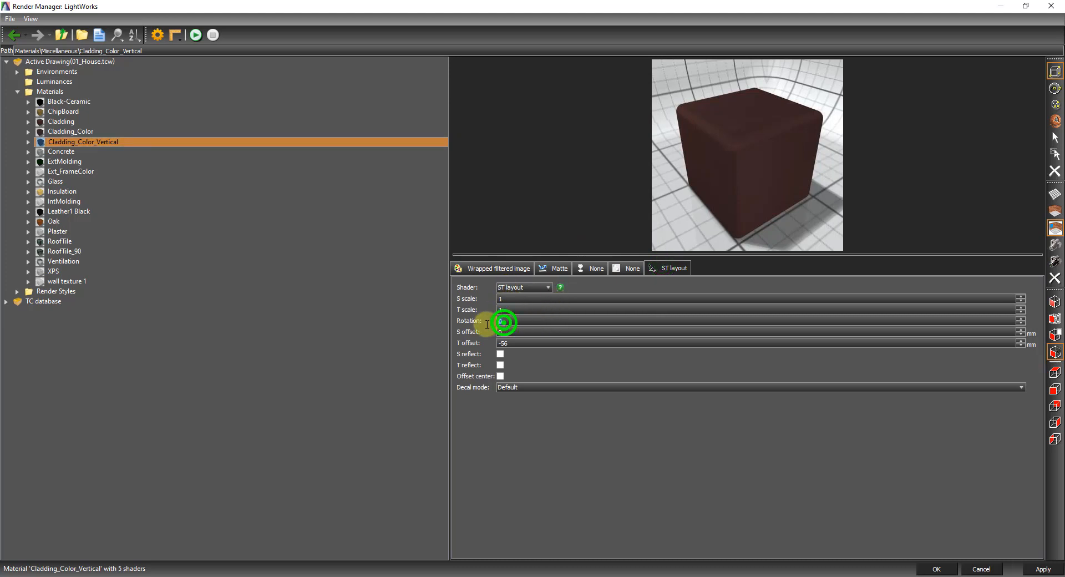
text(90)
key(Return)
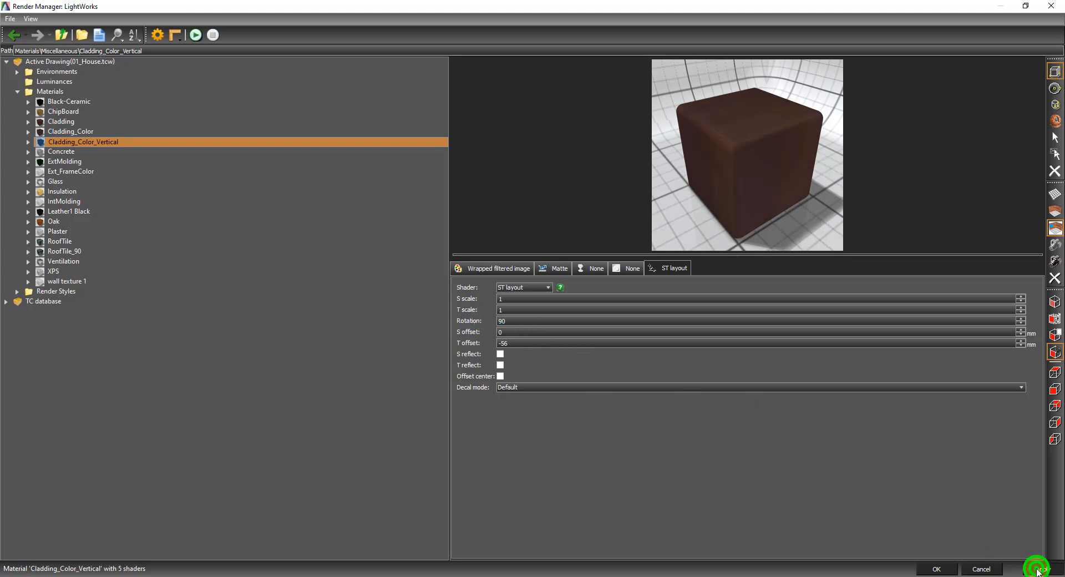
click(936, 568)
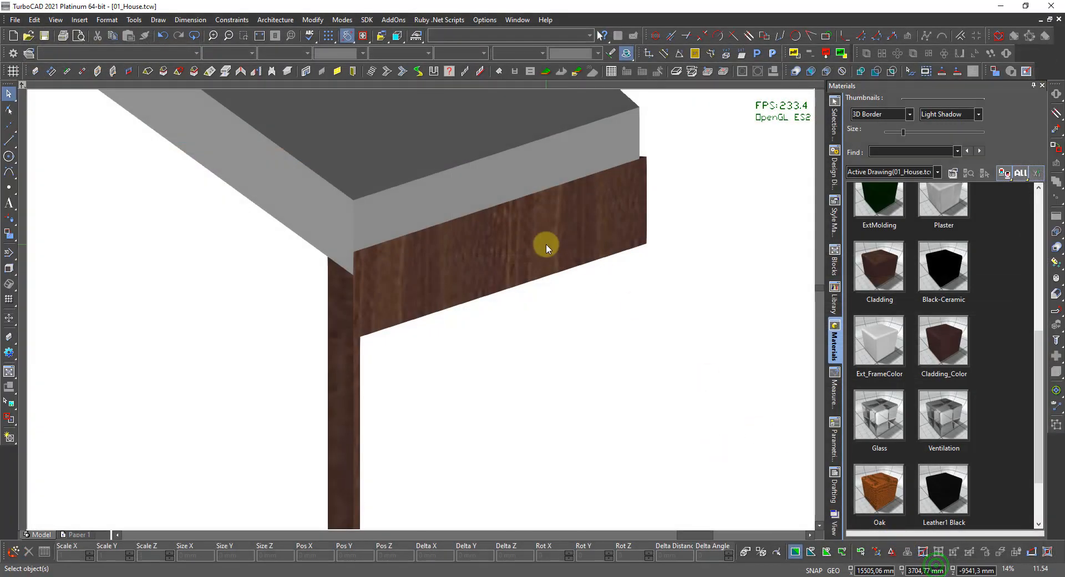
- Apply the Cladding_Color_Vertical material to the beam under the rafter and inspect its grain up close
click(546, 248)
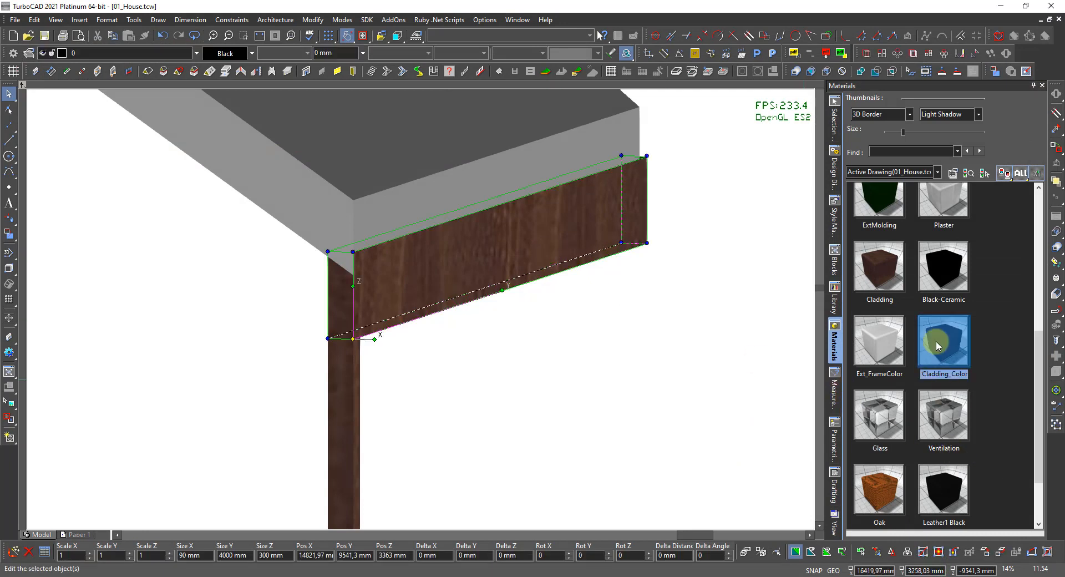
scroll(942, 386, down, 2)
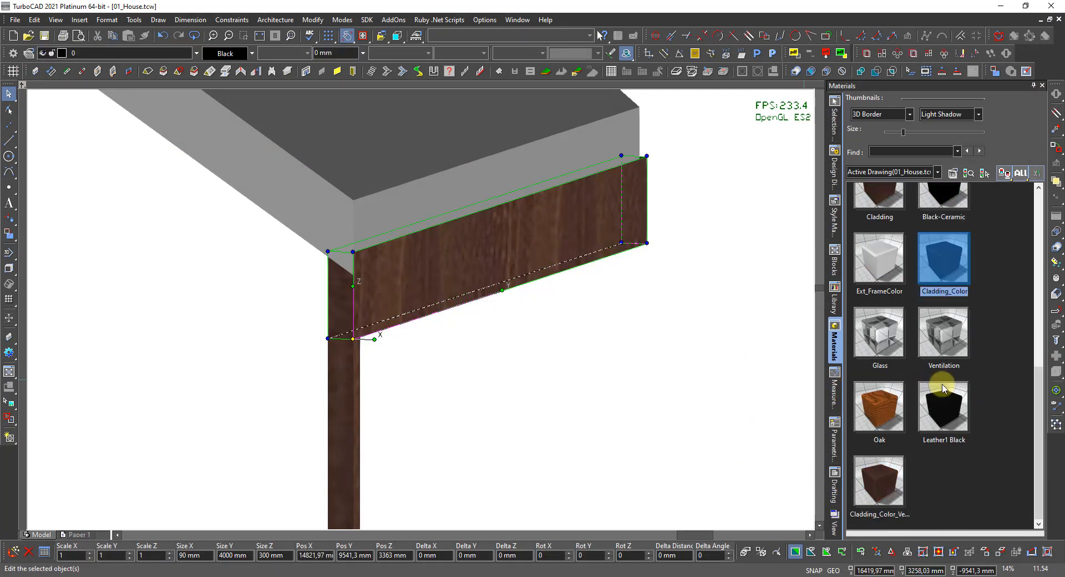
click(889, 480)
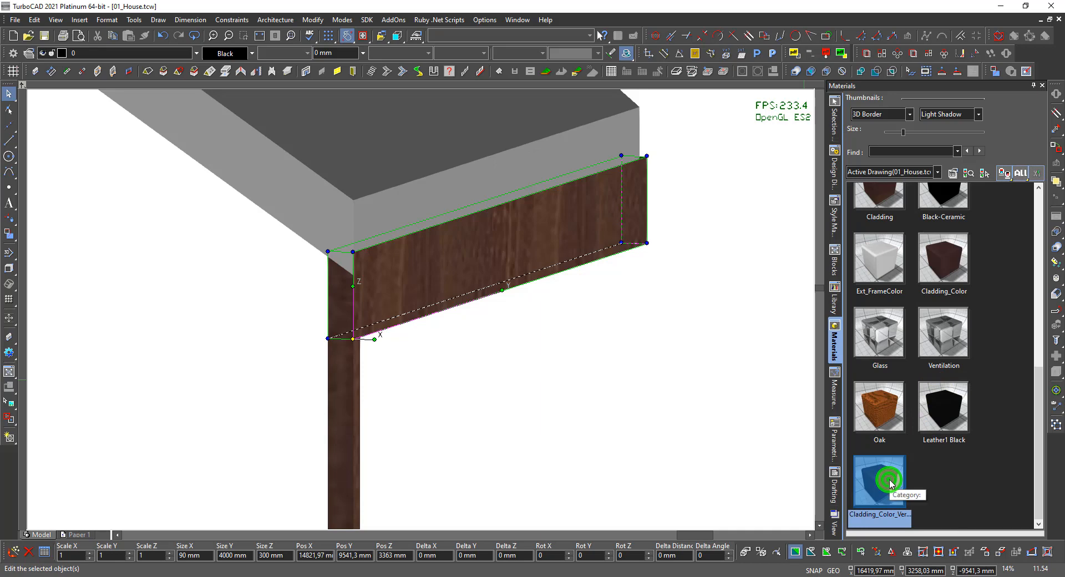
double_click(889, 482)
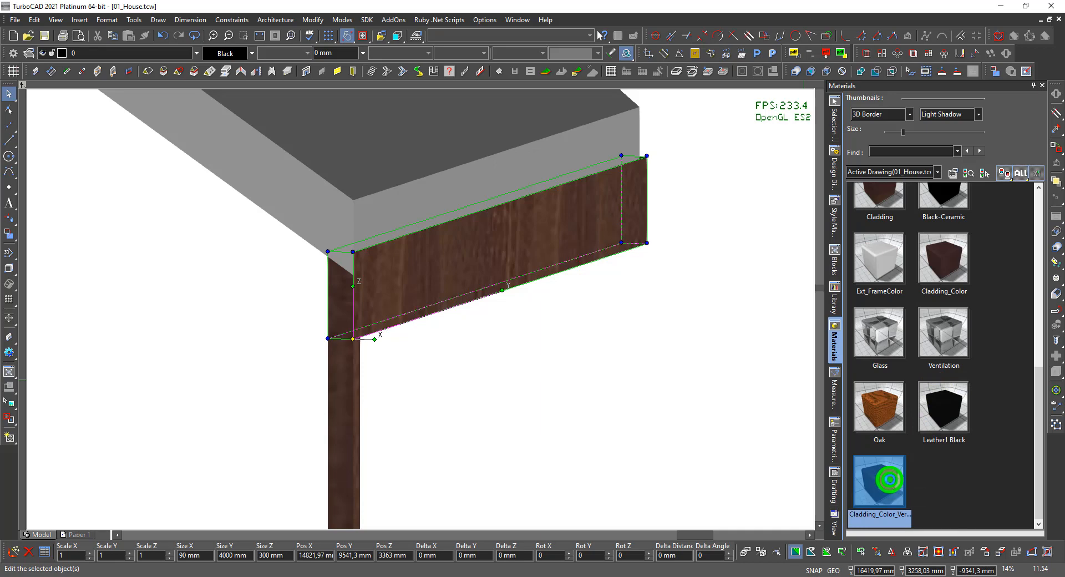
click(516, 354)
scroll(442, 259, up, 2)
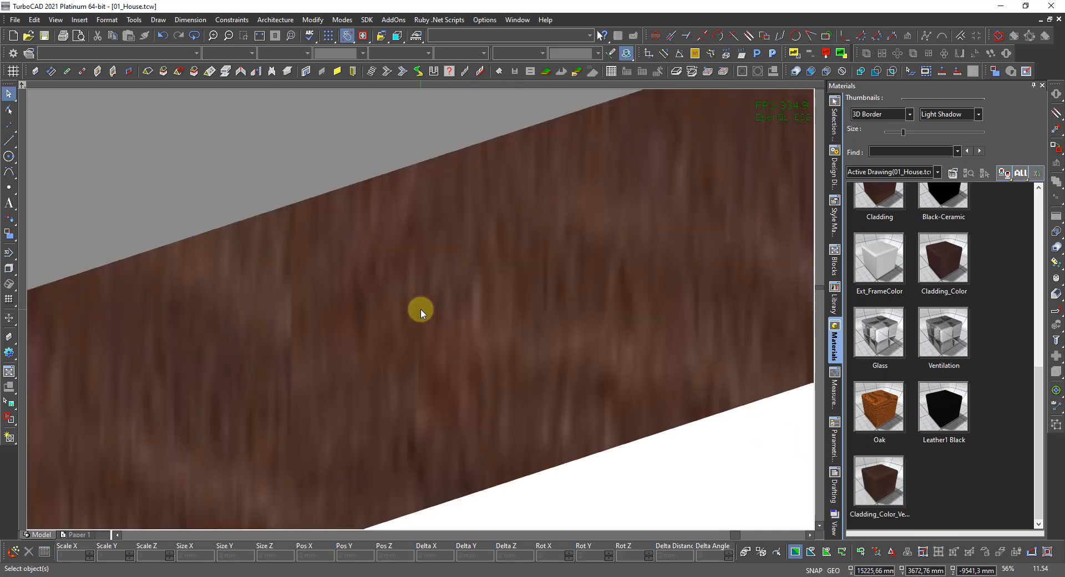
scroll(421, 311, down, 2)
scroll(428, 320, up, 2)
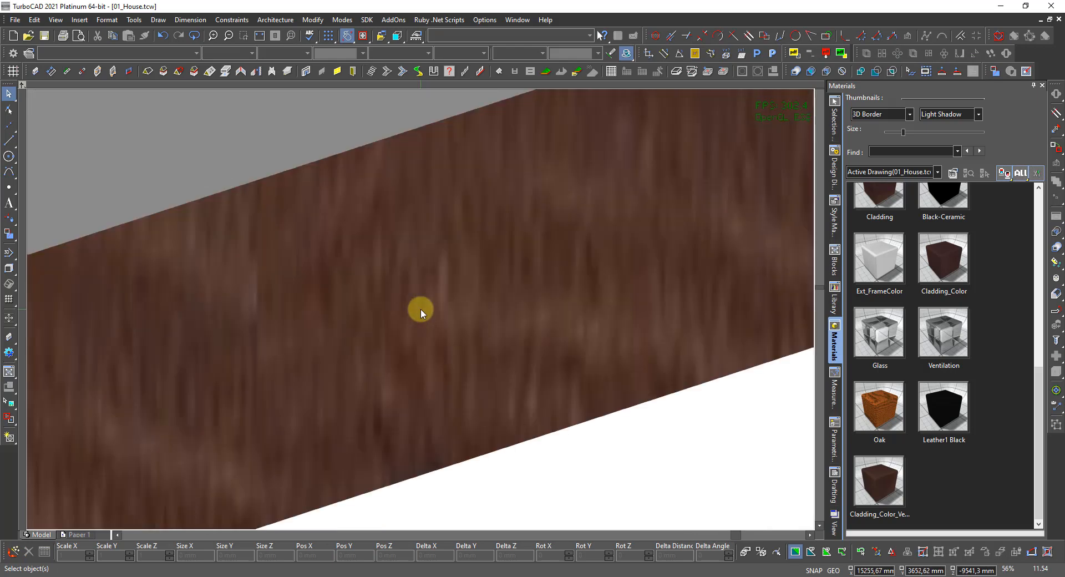
scroll(421, 313, down, 2)
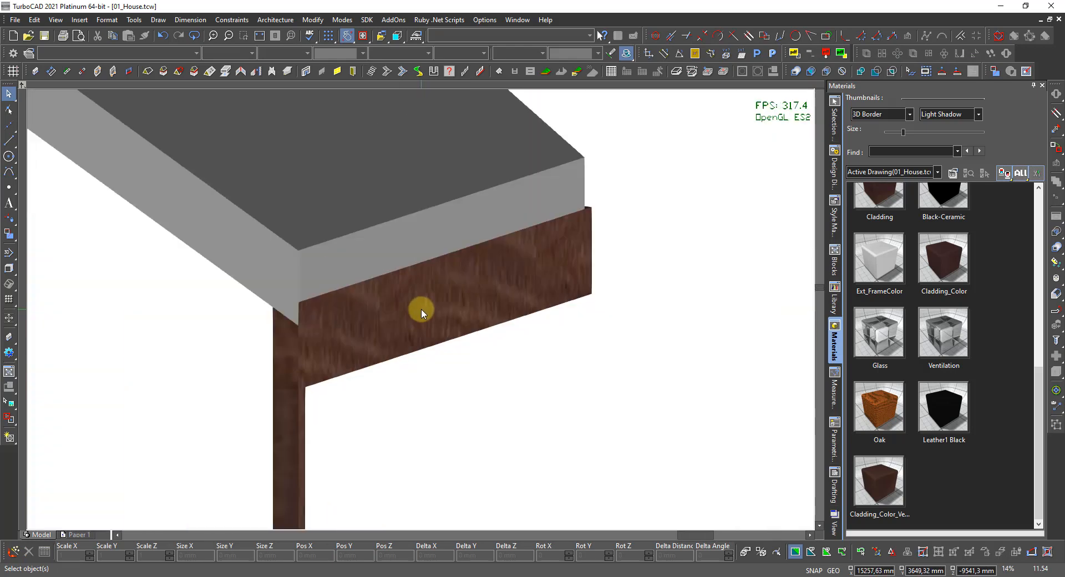
- Open the Cladding_Color_Vertical material for editing in the Render Manager
click(875, 491)
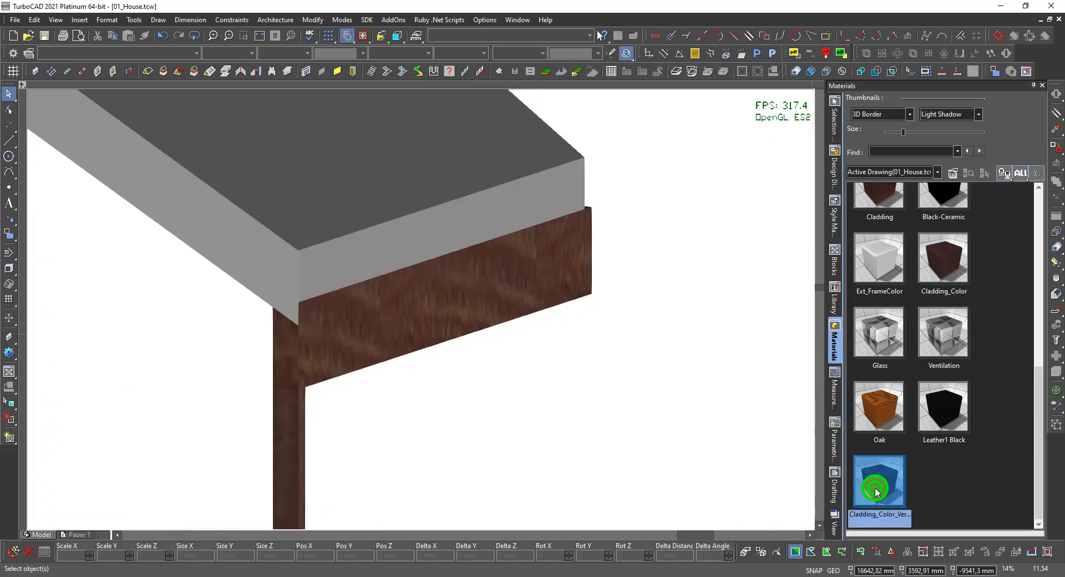
right_click(875, 491)
click(881, 482)
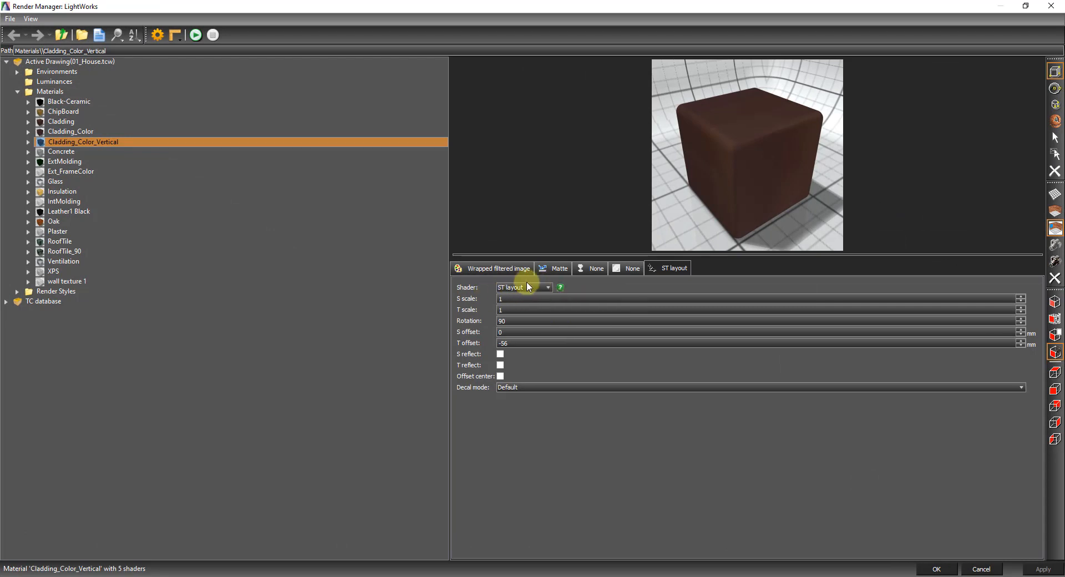
- Try the Normalised decal mode in the material's ST layout, and return it to Default
click(541, 389)
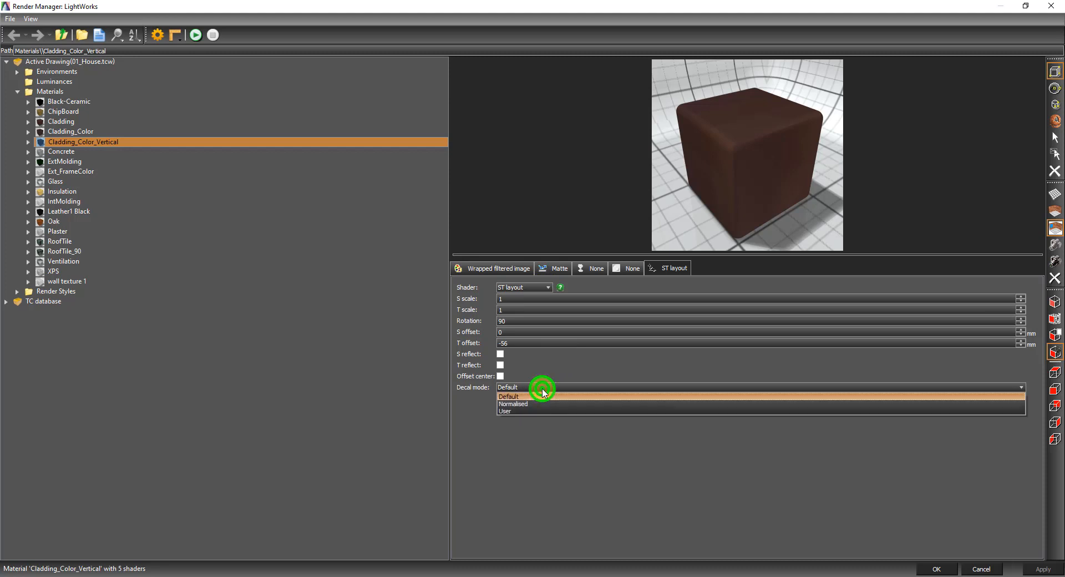
click(542, 405)
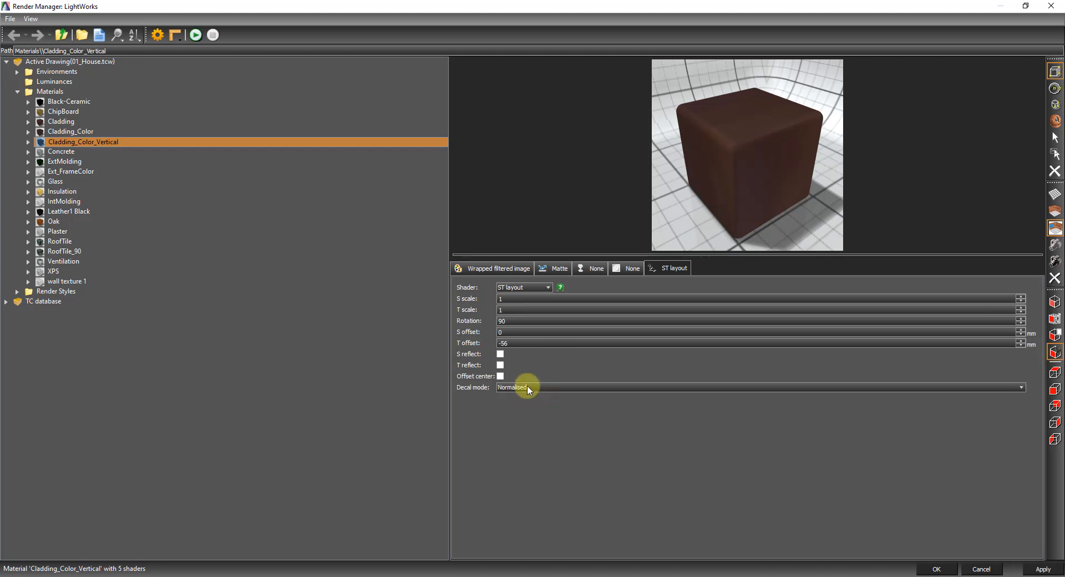
click(529, 388)
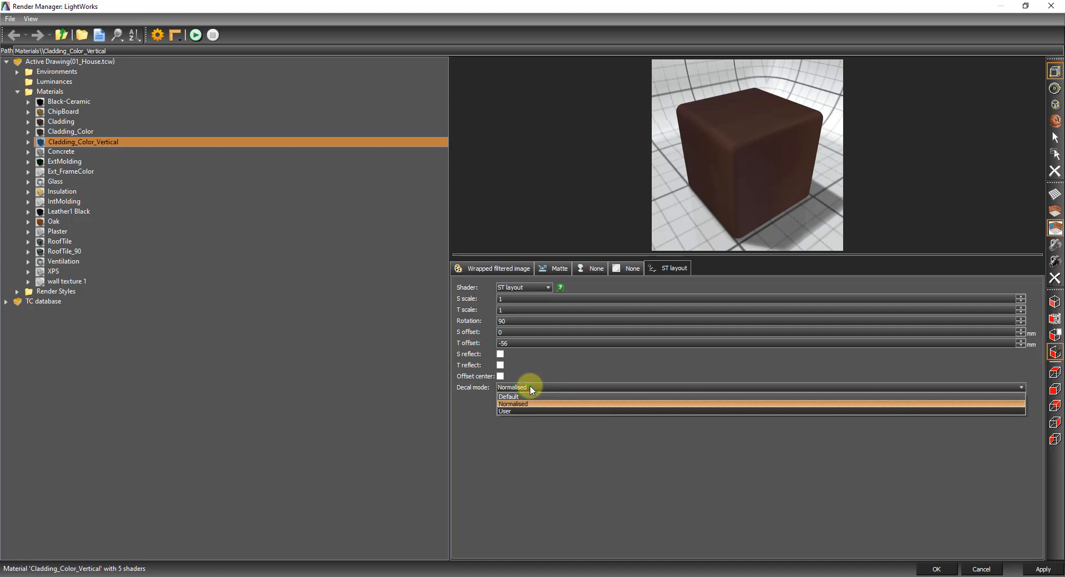
click(531, 396)
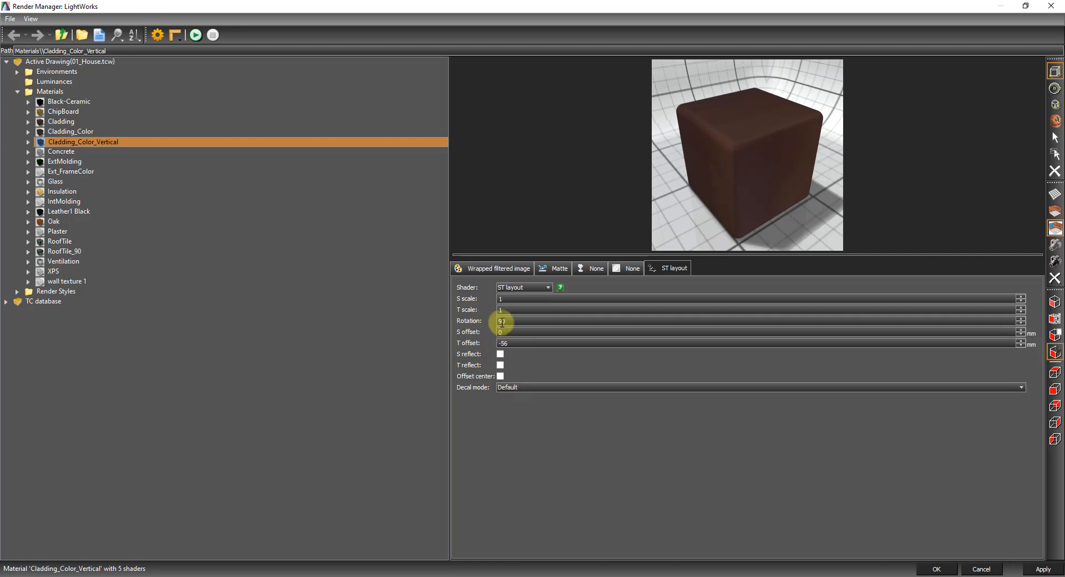
- Set the T offset to 0, try the Y plane layout shader on Cladding_Color_Vertical, and save the material
drag(512, 342, 443, 344)
text(0)
click(538, 288)
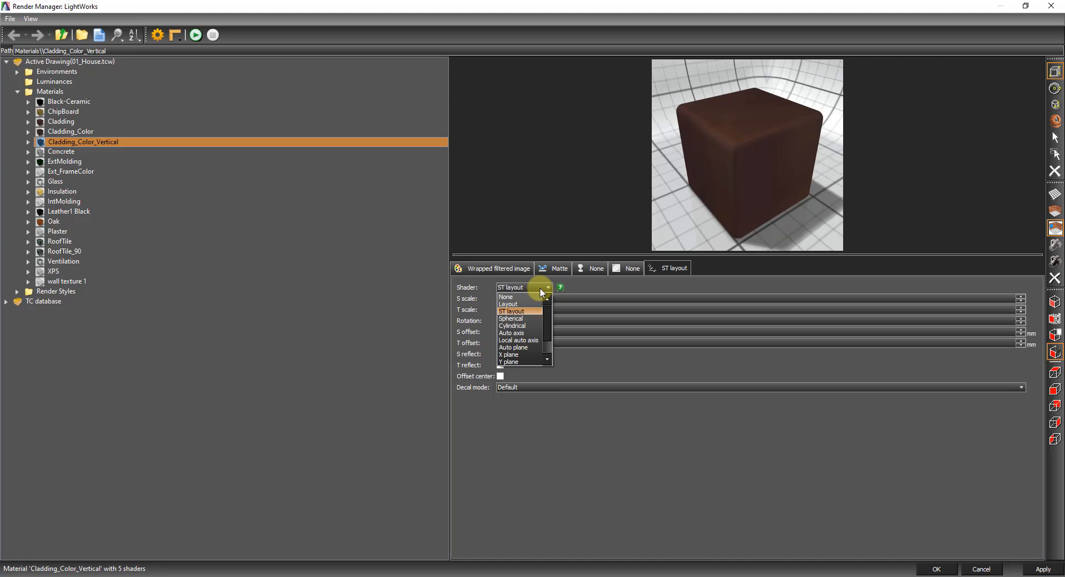
click(514, 363)
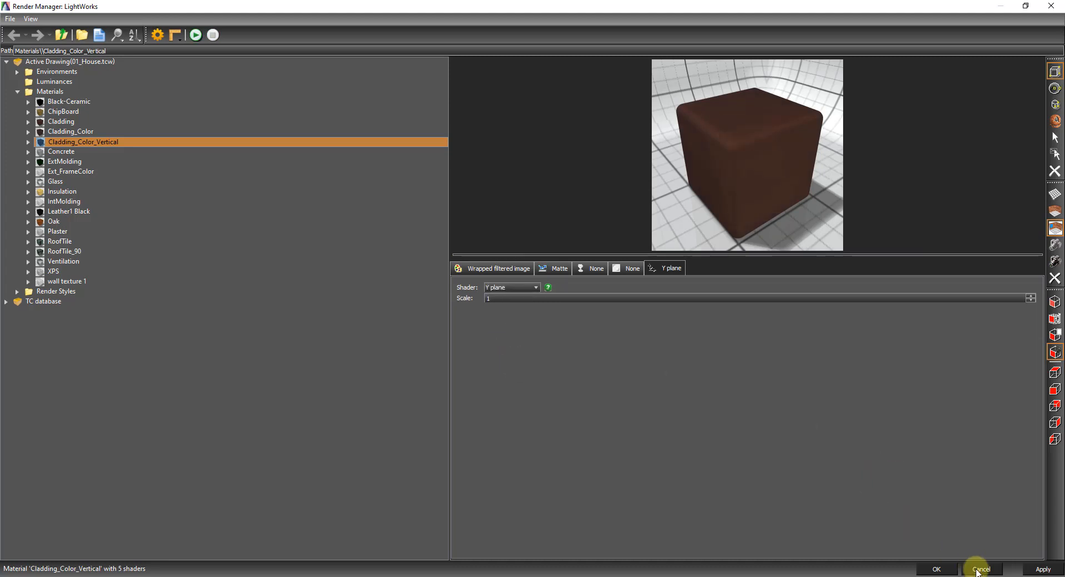
click(1041, 569)
click(937, 568)
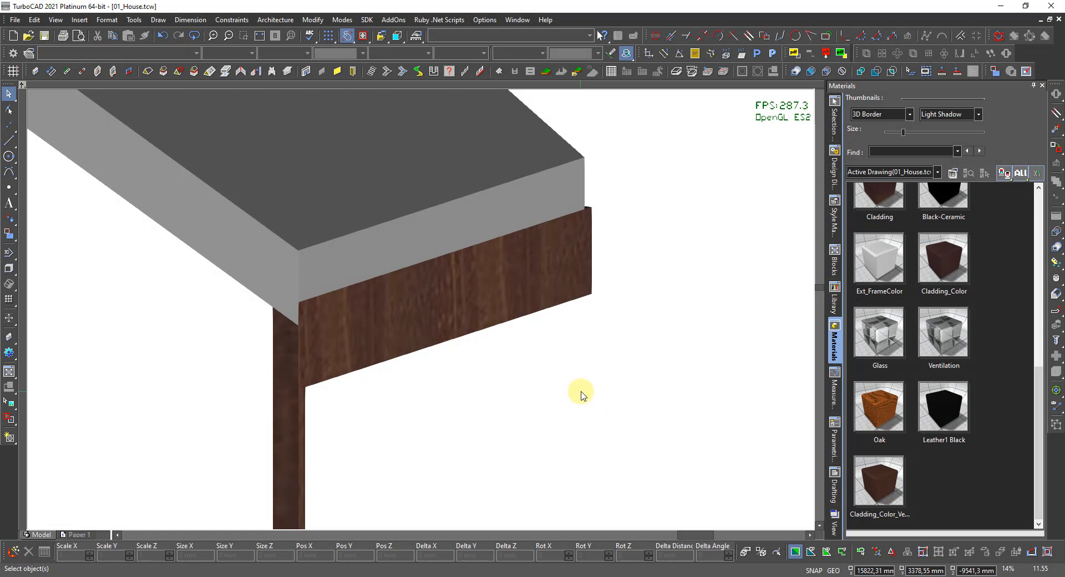
- Reapply the Y plane version of Cladding_Color_Vertical to the beam under the rafter
click(882, 493)
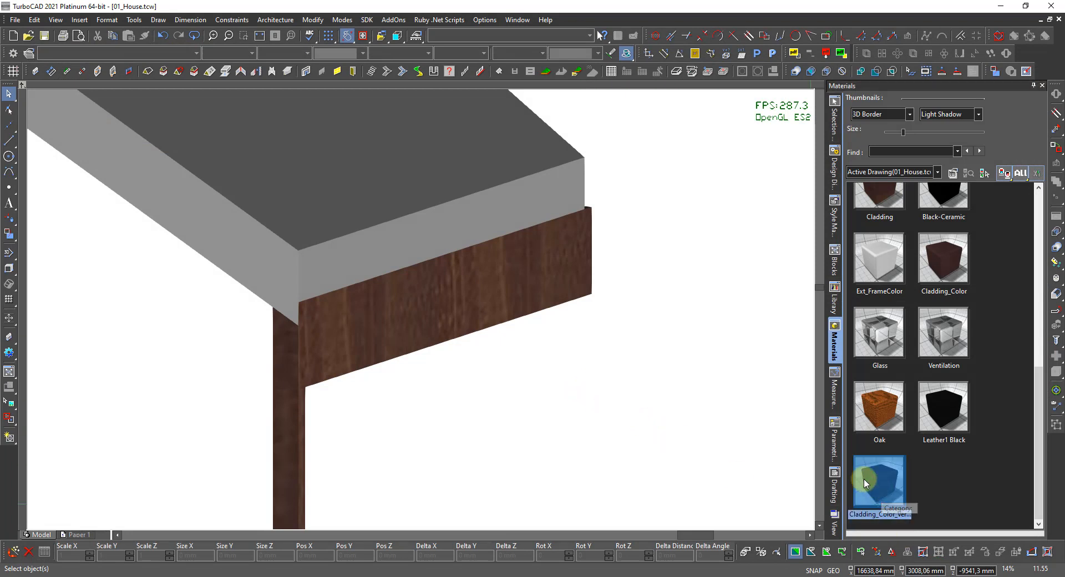
click(492, 292)
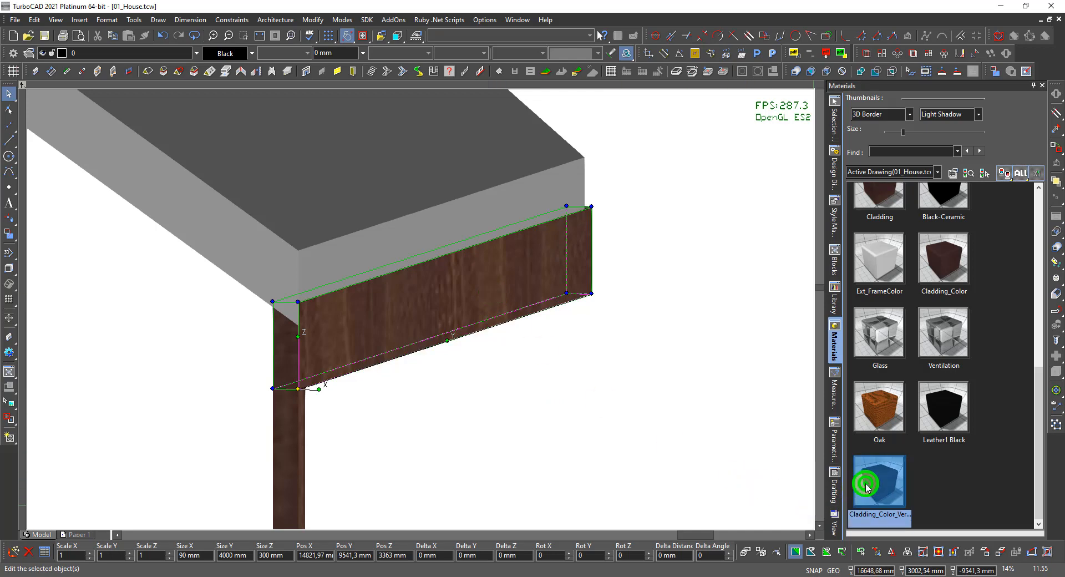
drag(868, 488, 698, 465)
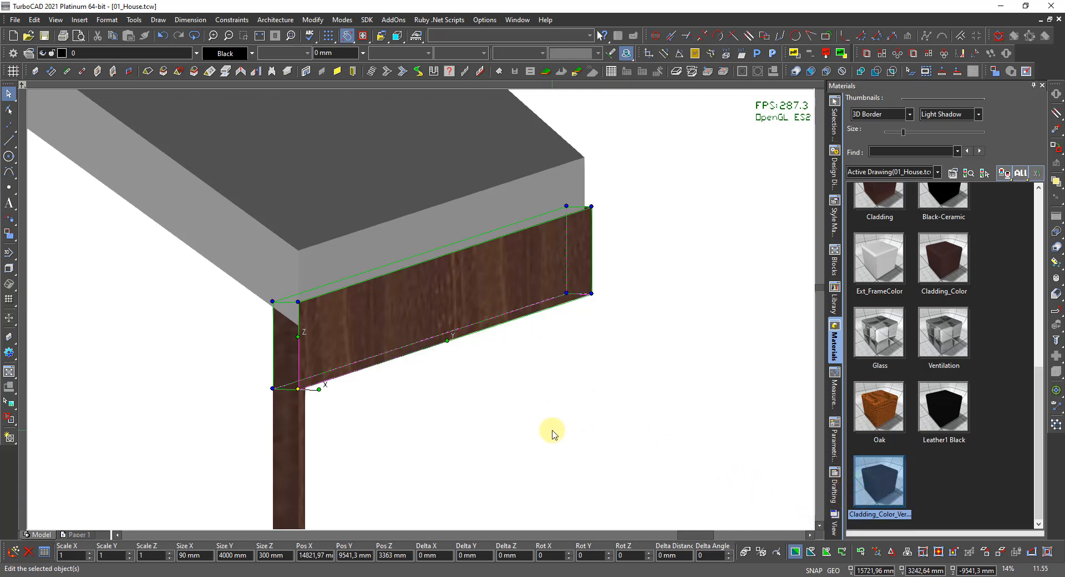
- Try the Arbitrary plane layout shader on Cladding_Color_Vertical and reapply the saved material to the beam
right_click(883, 491)
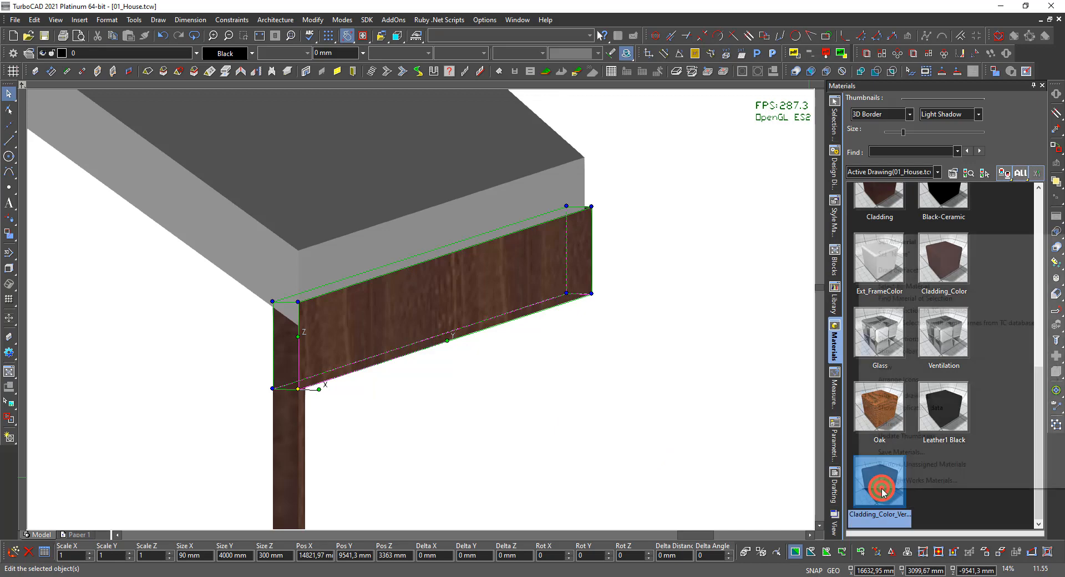
click(891, 477)
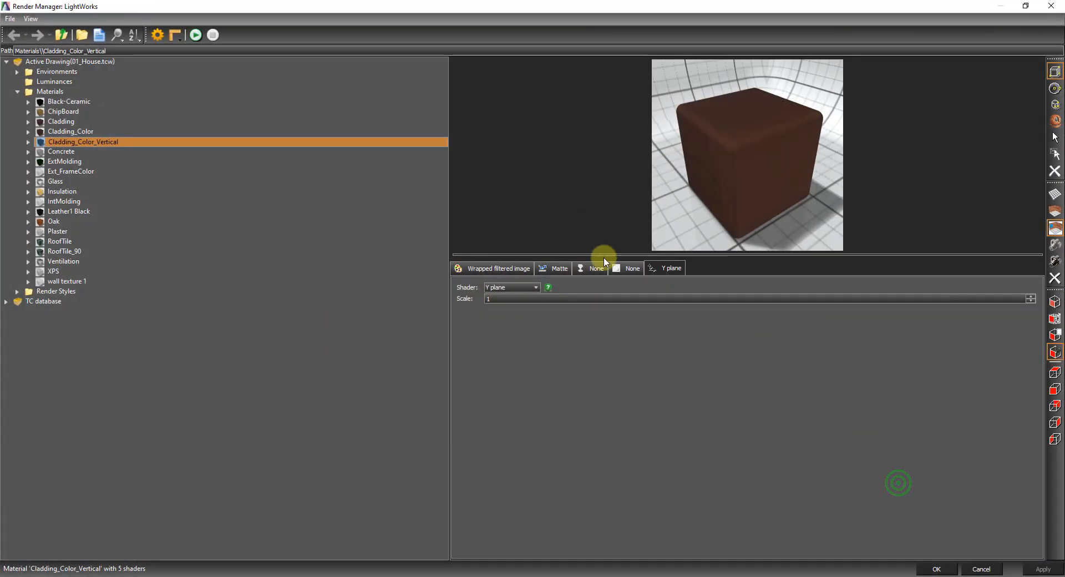
click(538, 287)
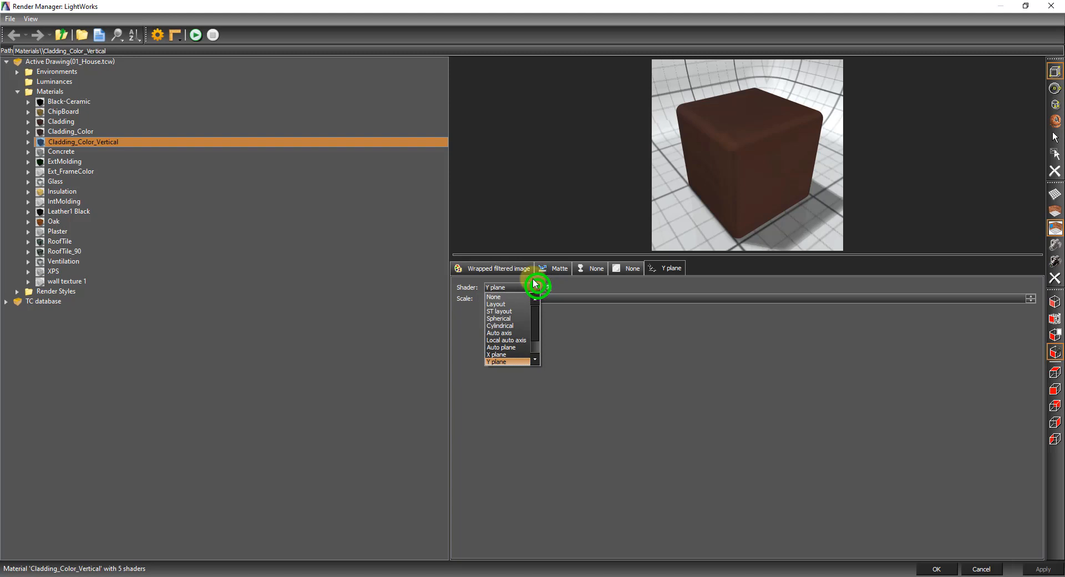
click(536, 346)
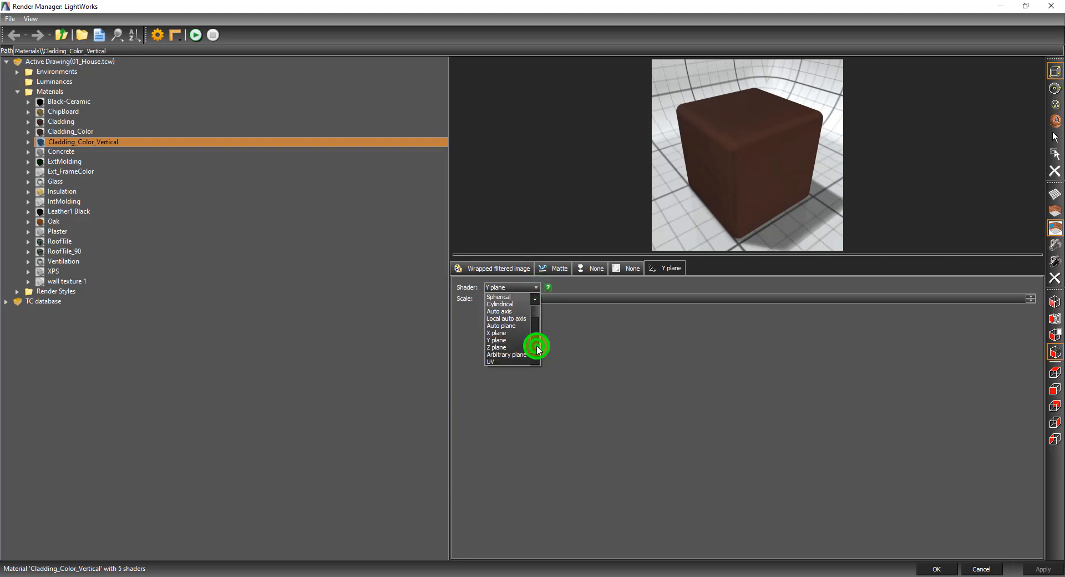
click(509, 354)
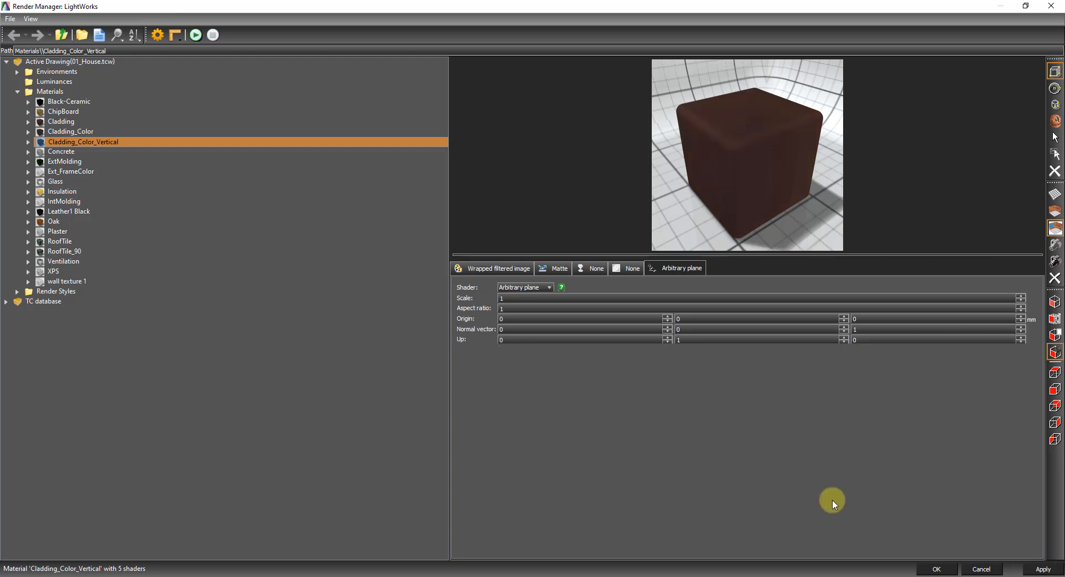
click(935, 566)
click(875, 487)
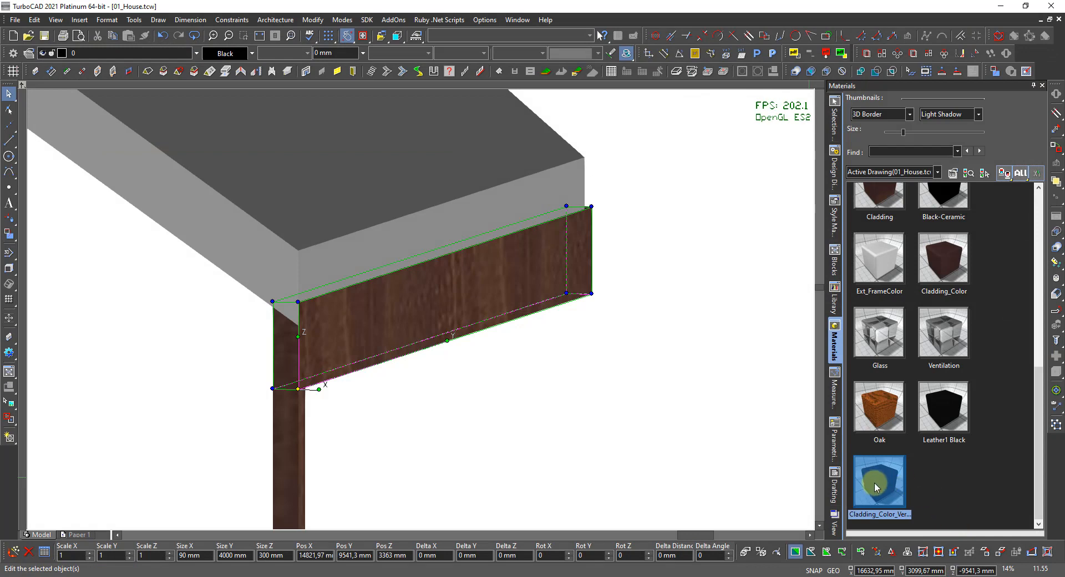
double_click(876, 483)
double_click(876, 483)
- Try the UV layout shader on Cladding_Color_Vertical and reapply the saved material to the beam
right_click(887, 474)
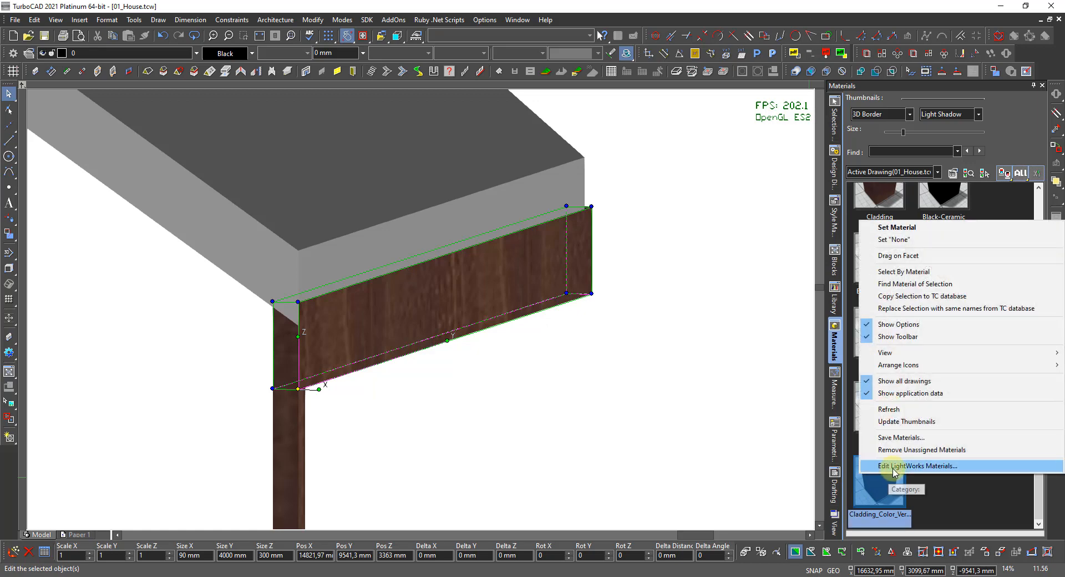
click(894, 466)
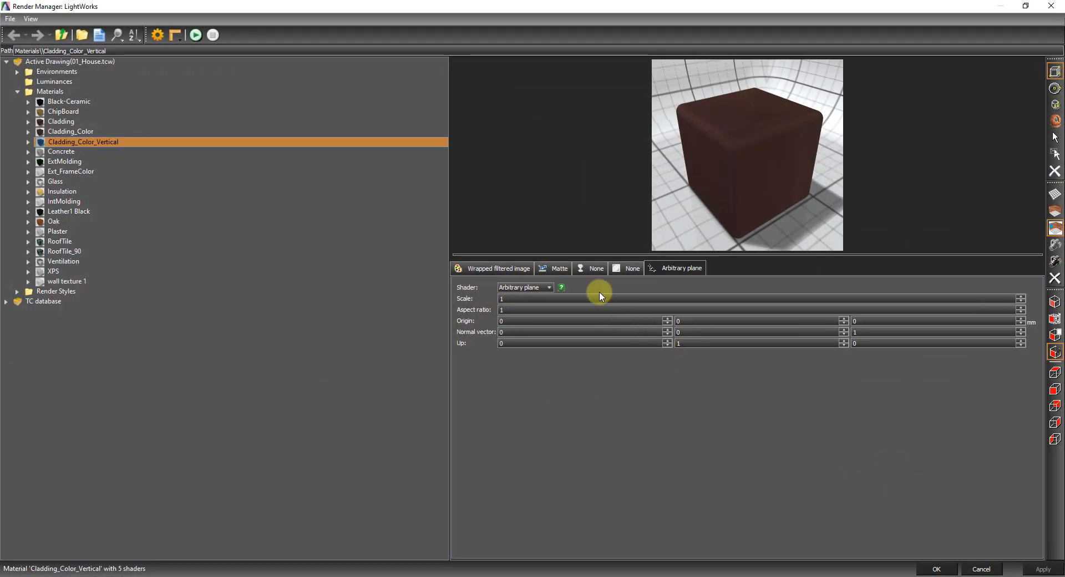
click(540, 288)
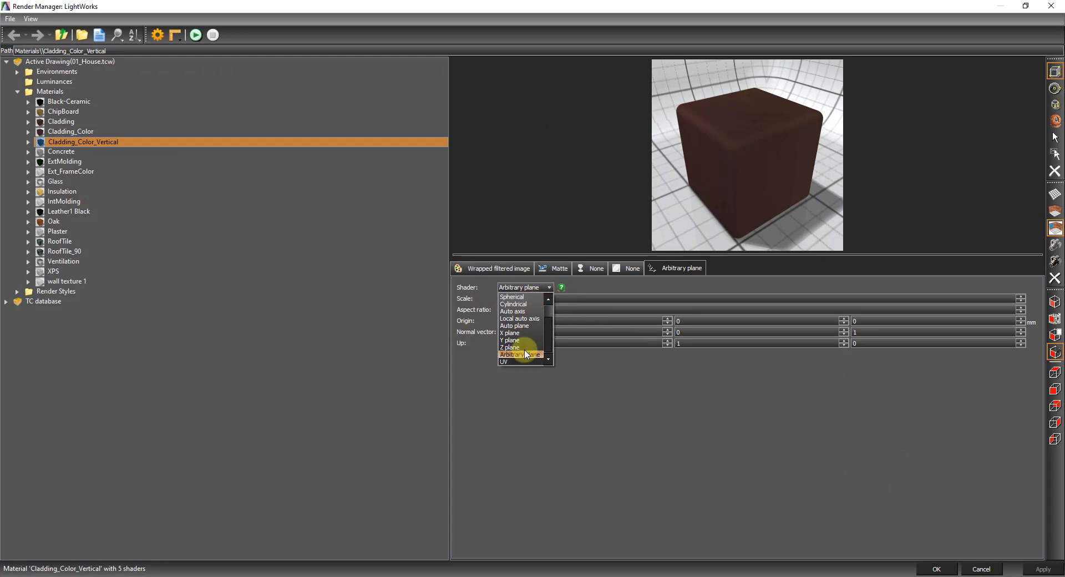
click(514, 362)
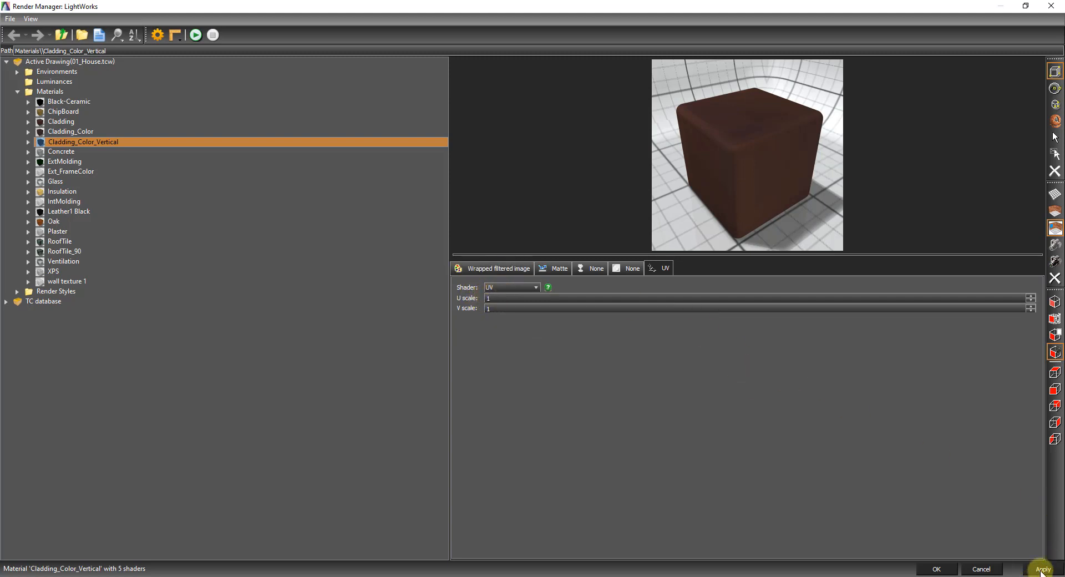
click(936, 569)
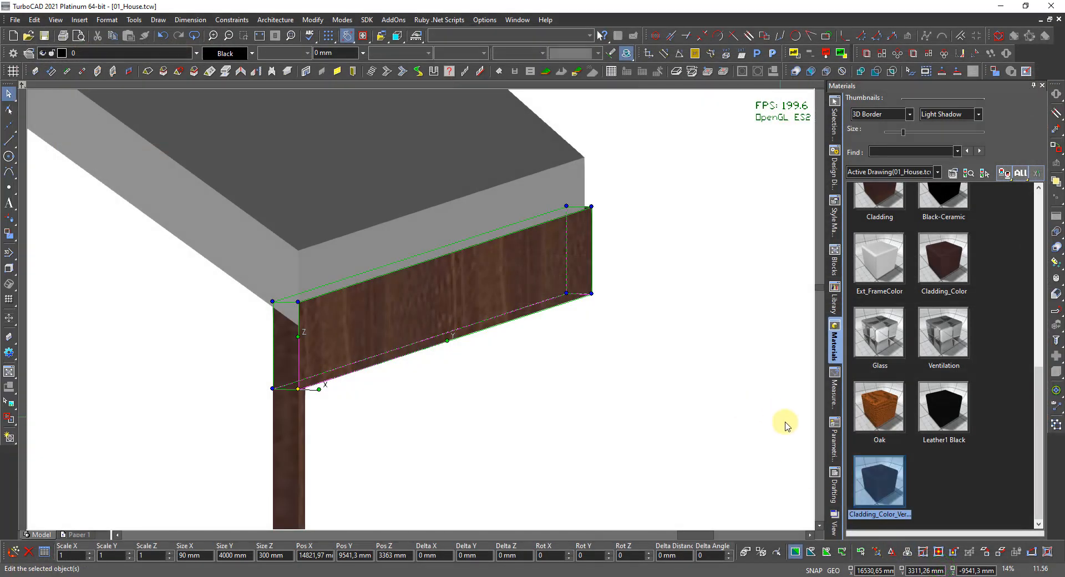
double_click(871, 478)
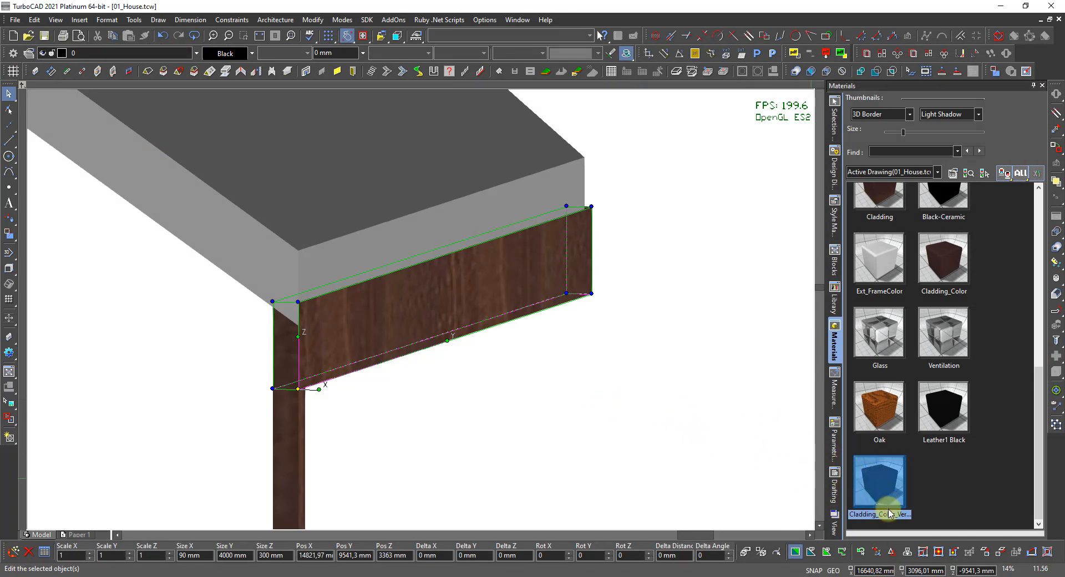
double_click(885, 478)
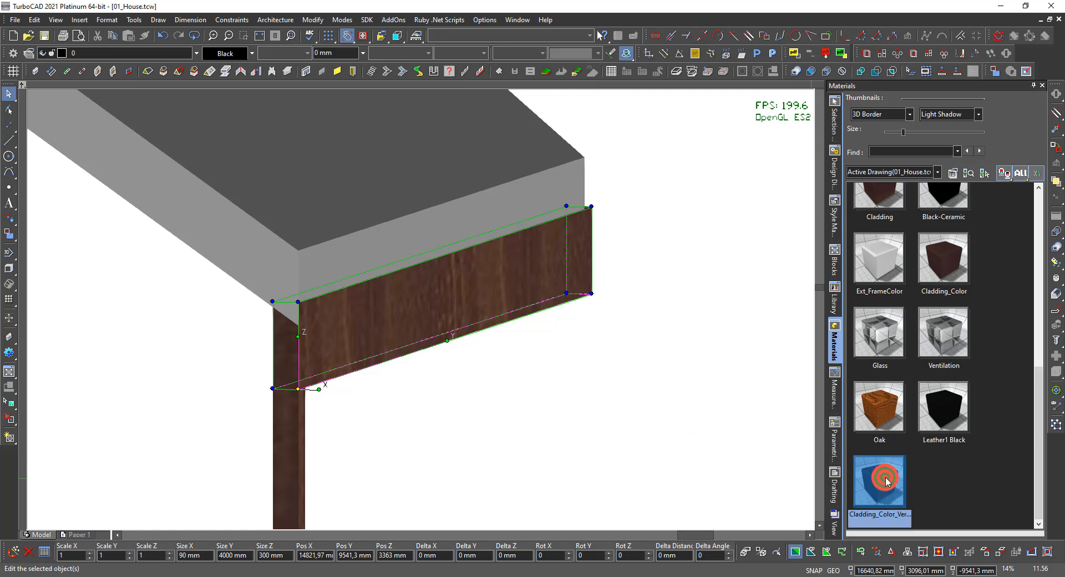
- Review Cladding_Color_Vertical's image settings, try the Local auto axis layout shader, and save the material
right_click(885, 478)
click(903, 470)
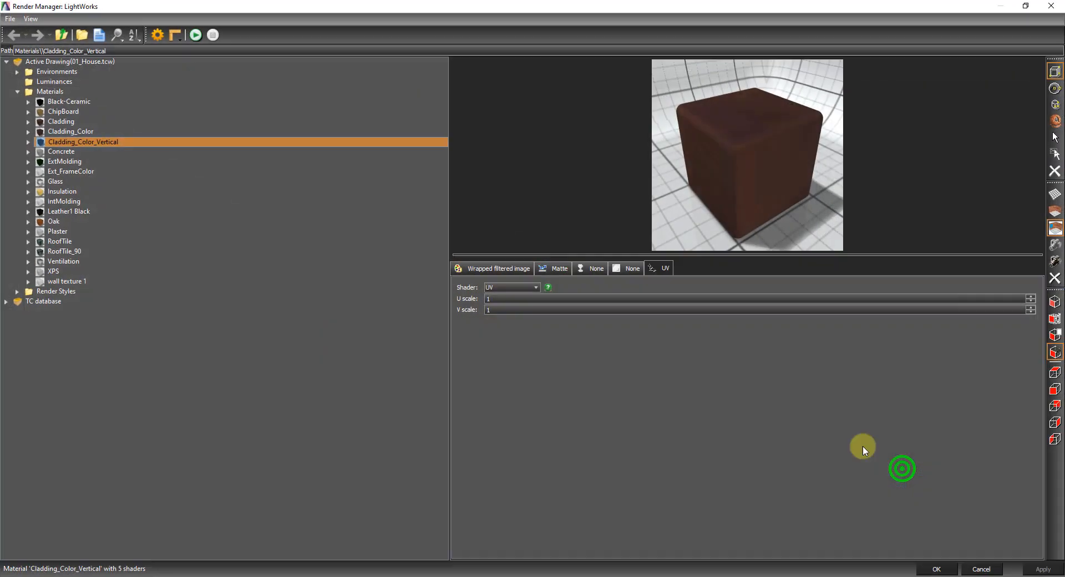
click(499, 269)
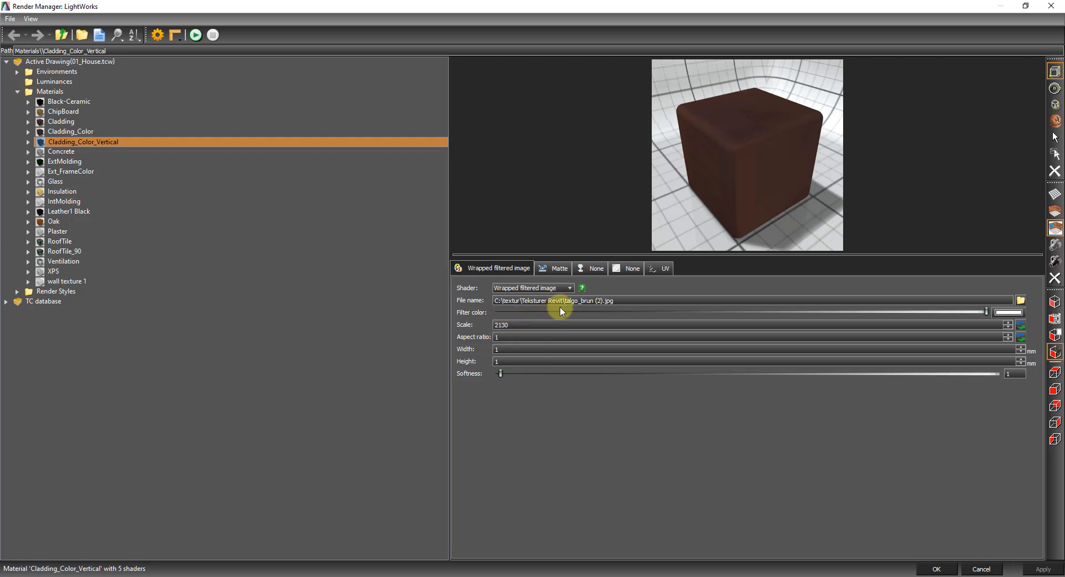
click(656, 269)
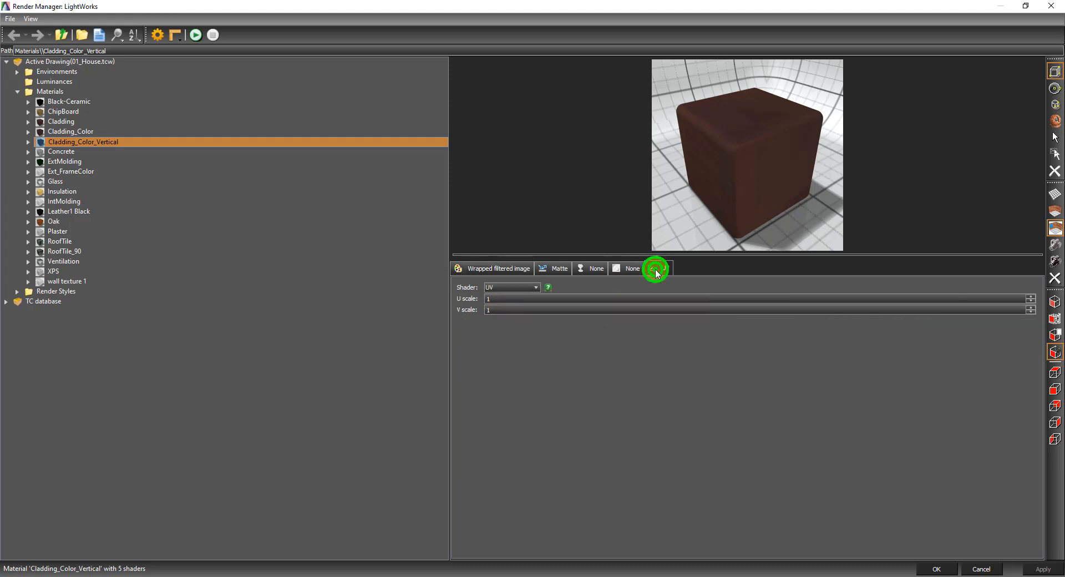
click(521, 287)
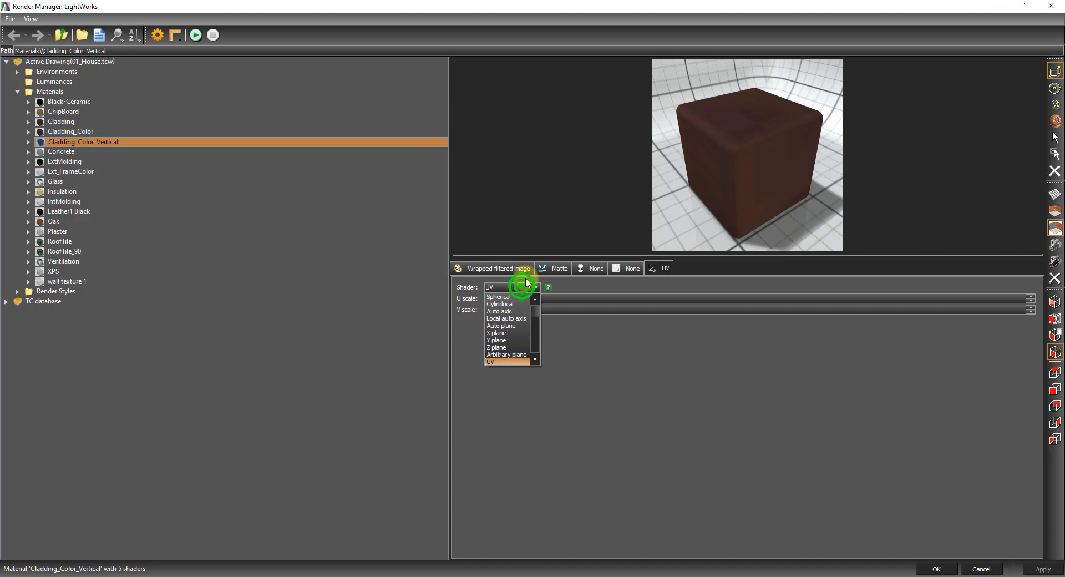
click(536, 313)
click(535, 345)
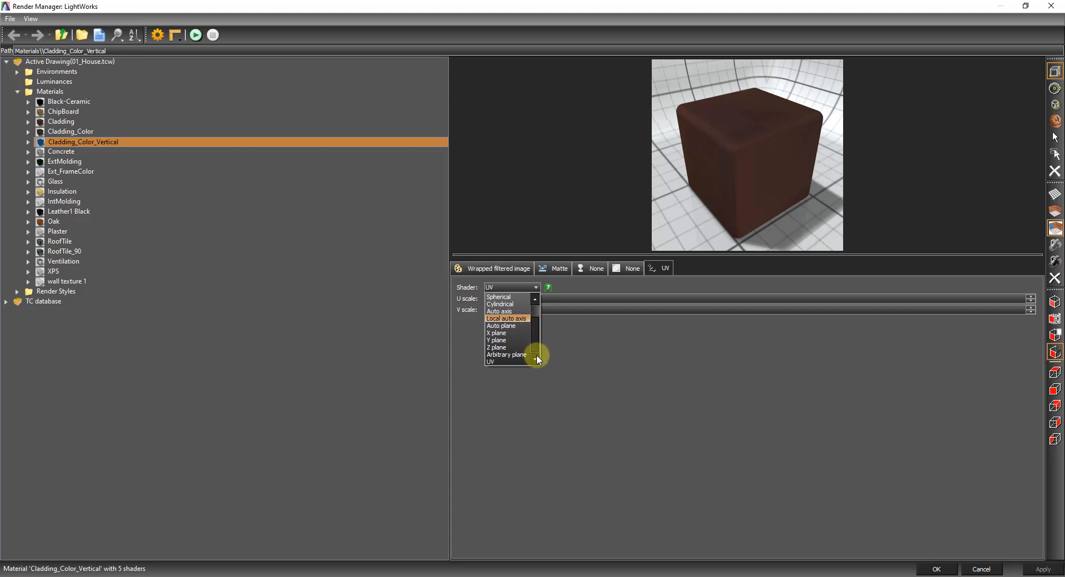
click(535, 299)
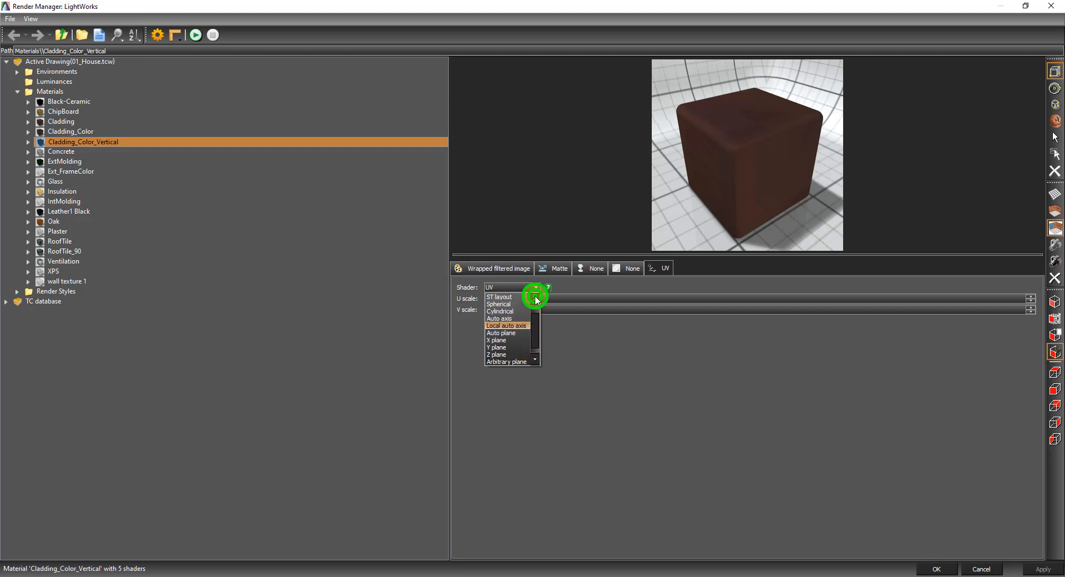
click(535, 298)
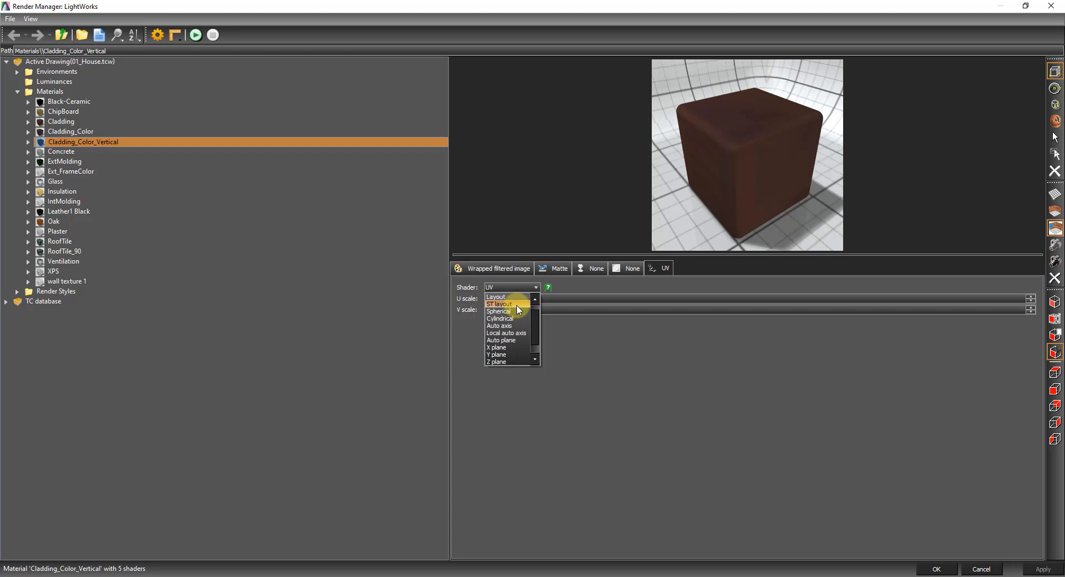
click(517, 334)
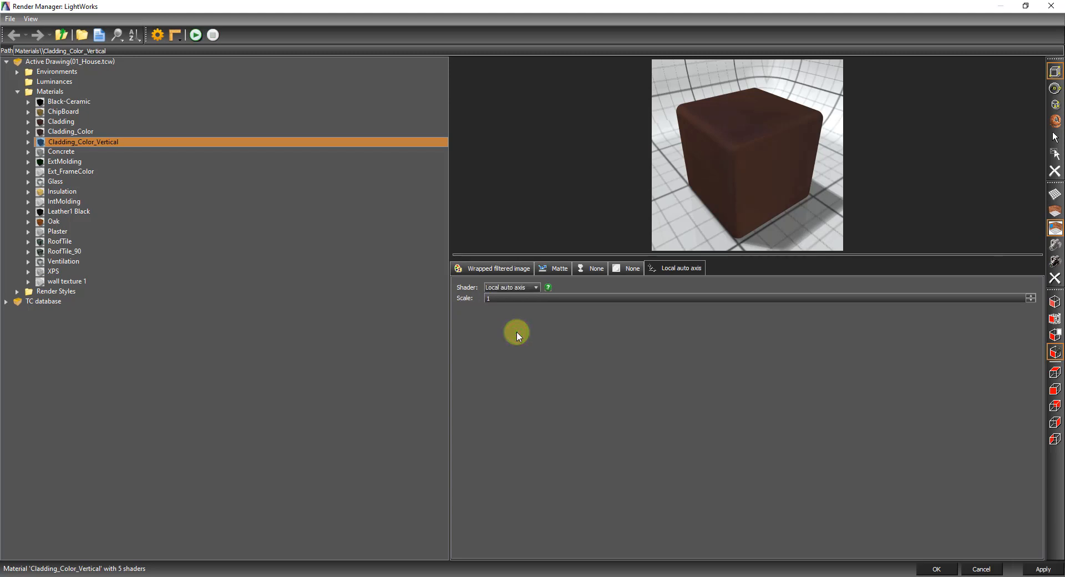
click(1043, 568)
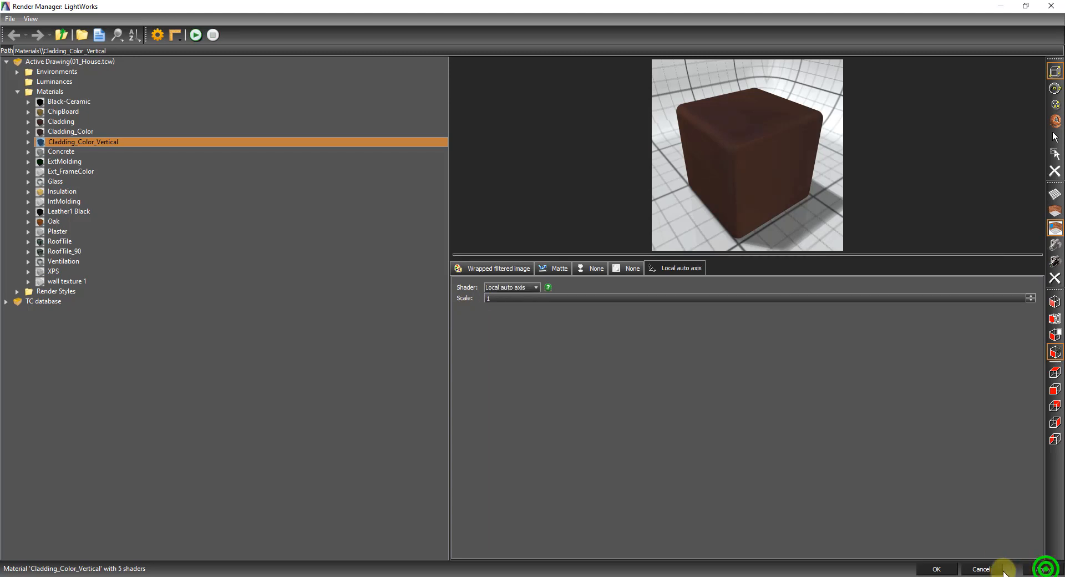
click(937, 569)
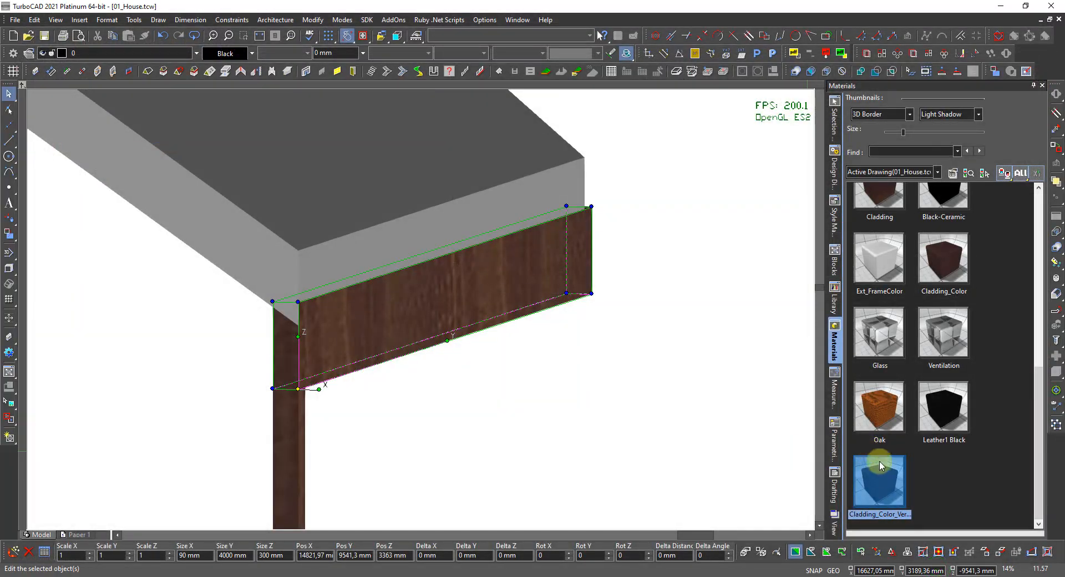
- Switch the layout shader of Cladding_Color_Vertical back to ST layout and set its rotation to 90
click(880, 477)
right_click(875, 466)
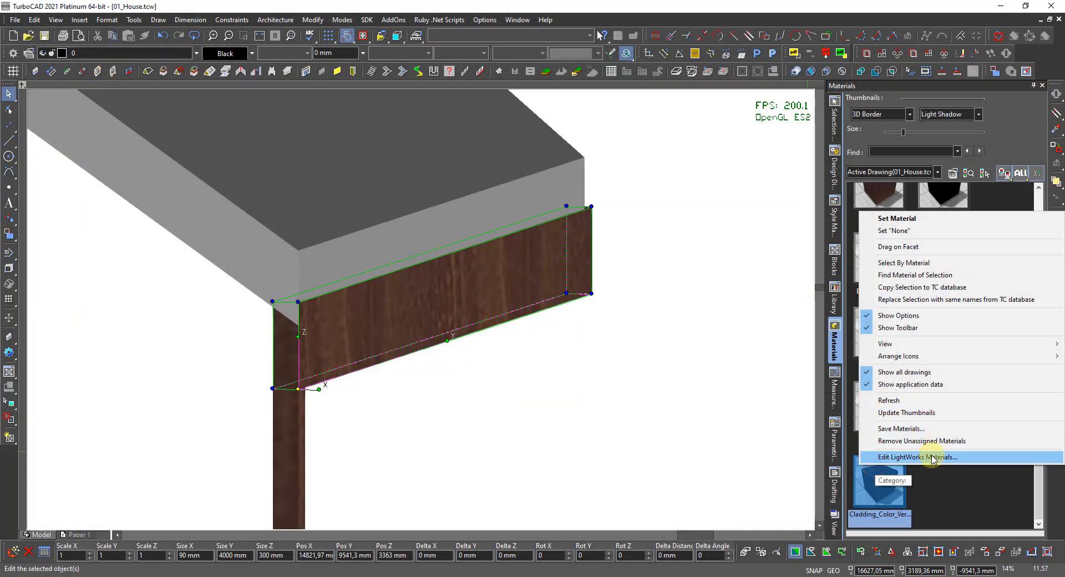
click(932, 457)
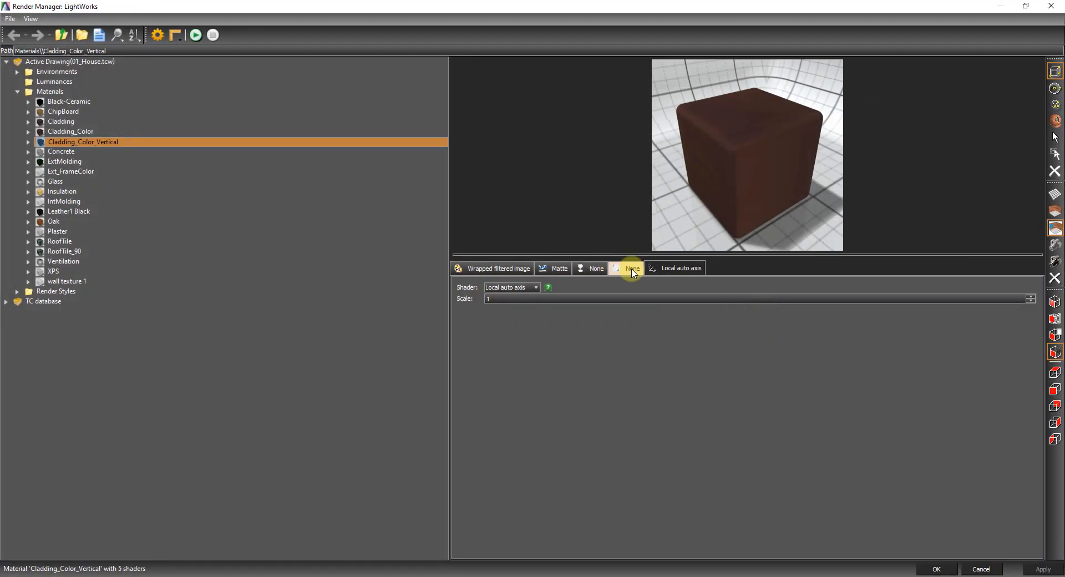
click(514, 287)
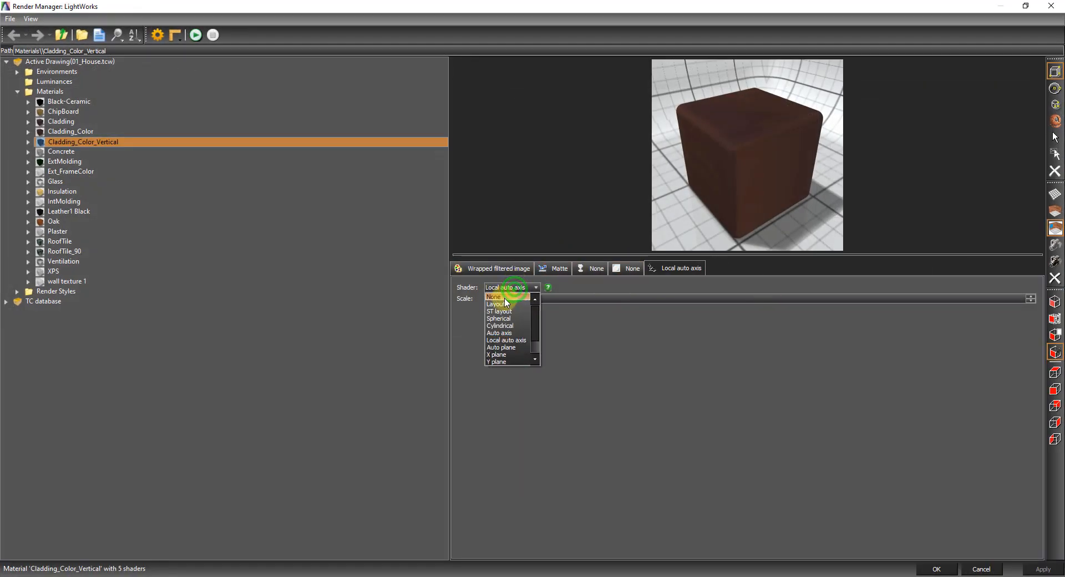
click(501, 312)
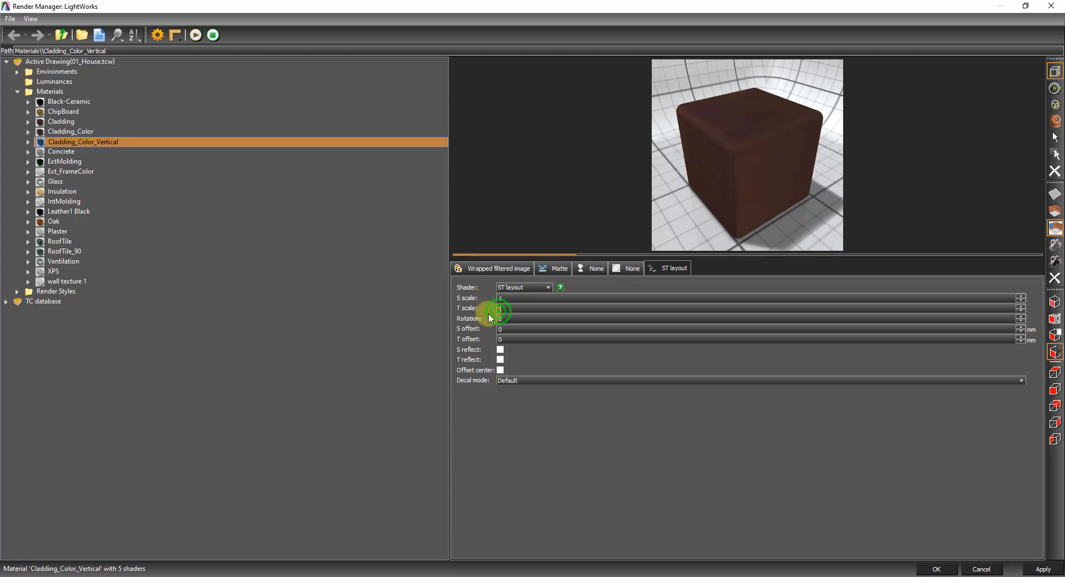
double_click(518, 319)
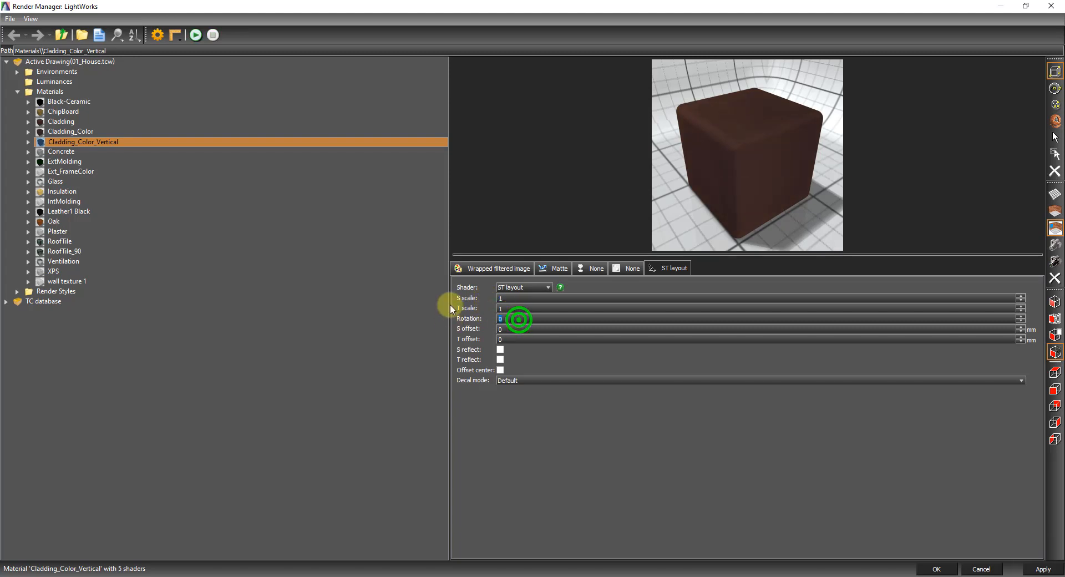
text(90)
key(Return)
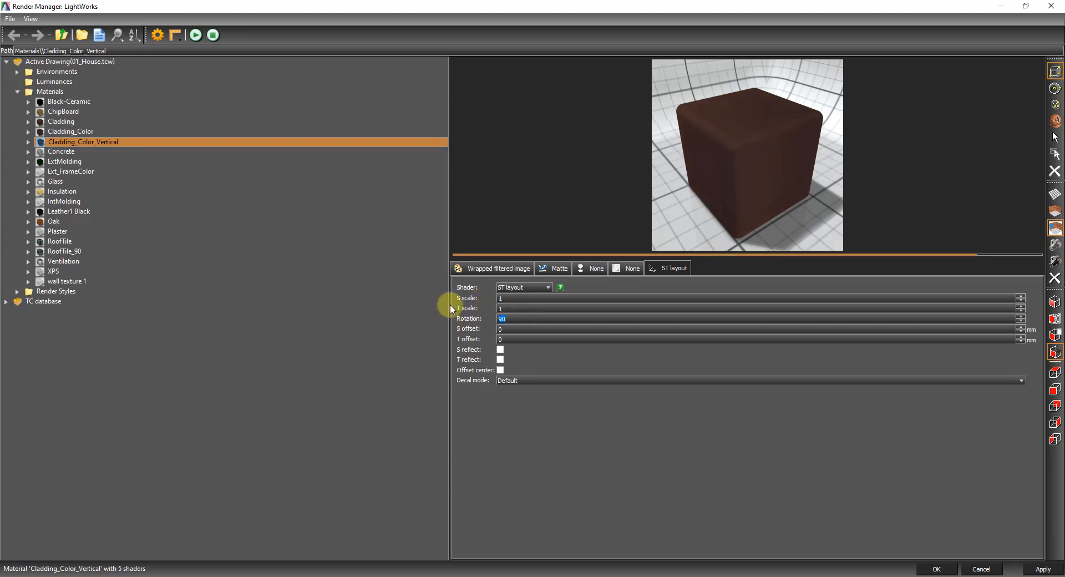
- Apply the rotated ST layout to Cladding_Color_Vertical, close the render manager and reassign the material to the beam
click(1043, 569)
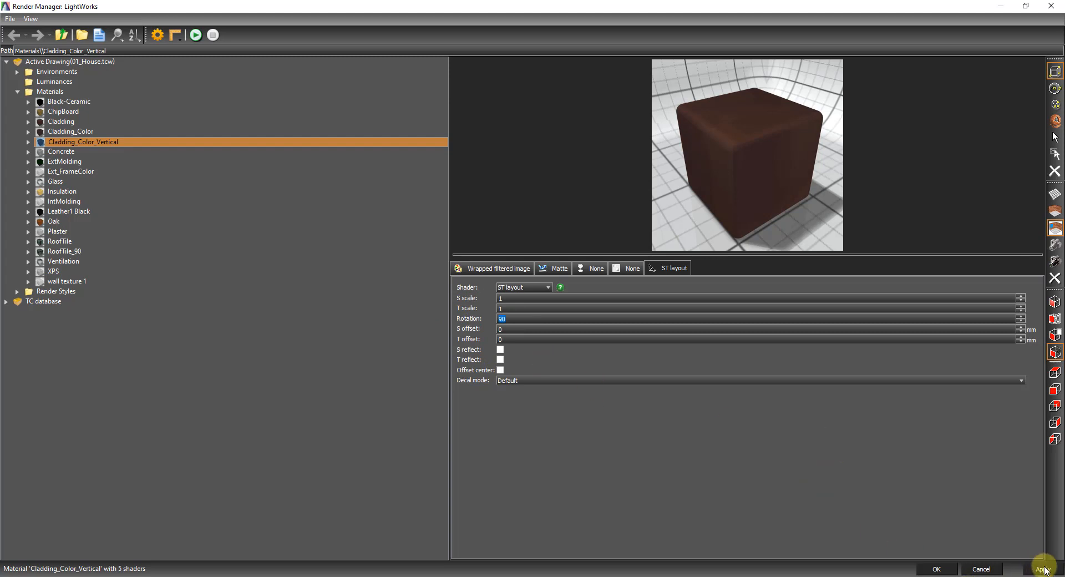
click(943, 572)
click(942, 570)
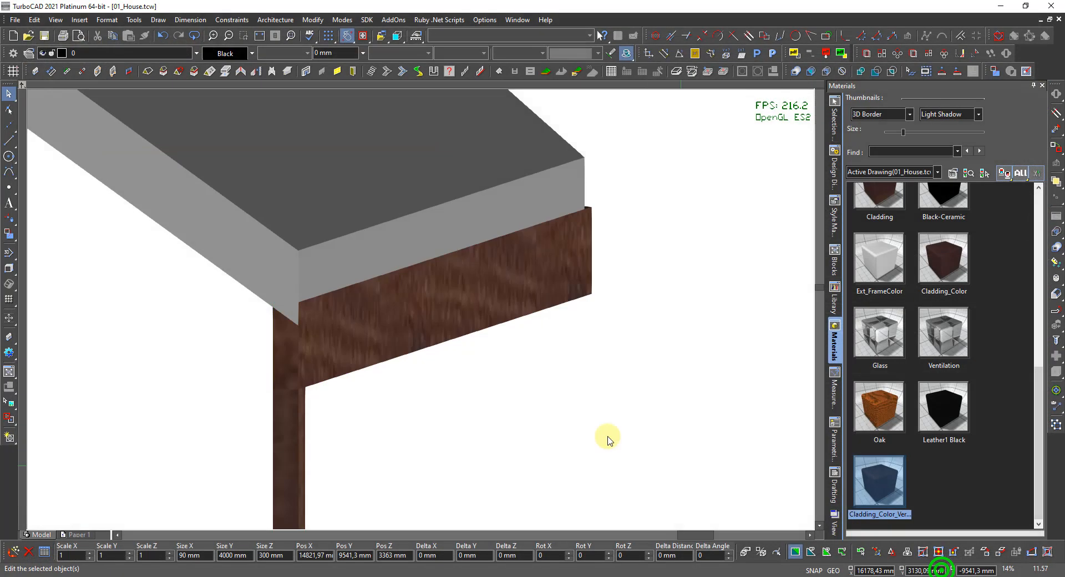
double_click(892, 495)
click(552, 397)
- Render the post and beam to examine the direction of the wood grain, and return the model to wireframe
right_click(514, 391)
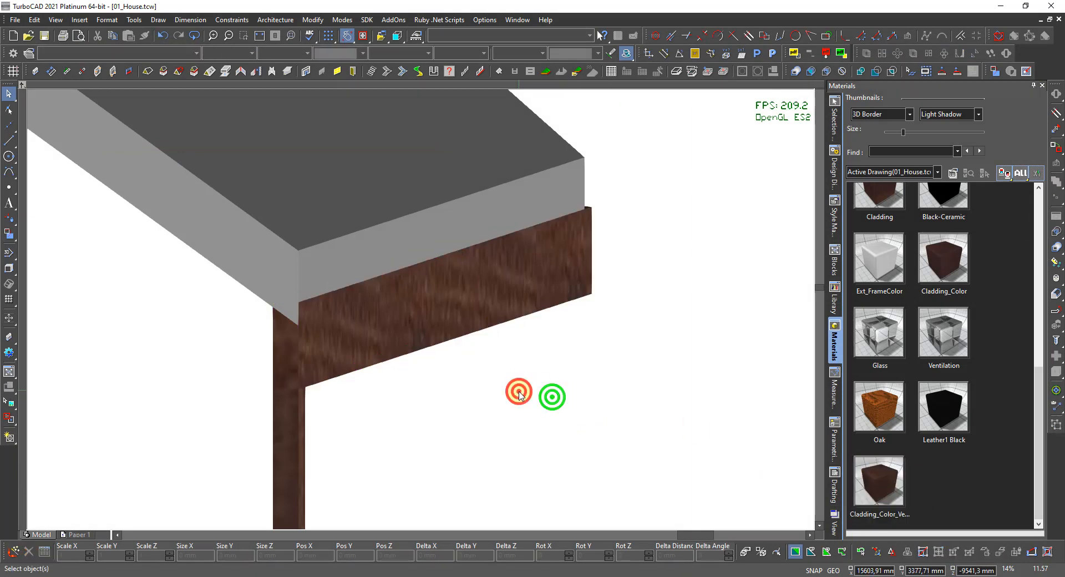
click(559, 343)
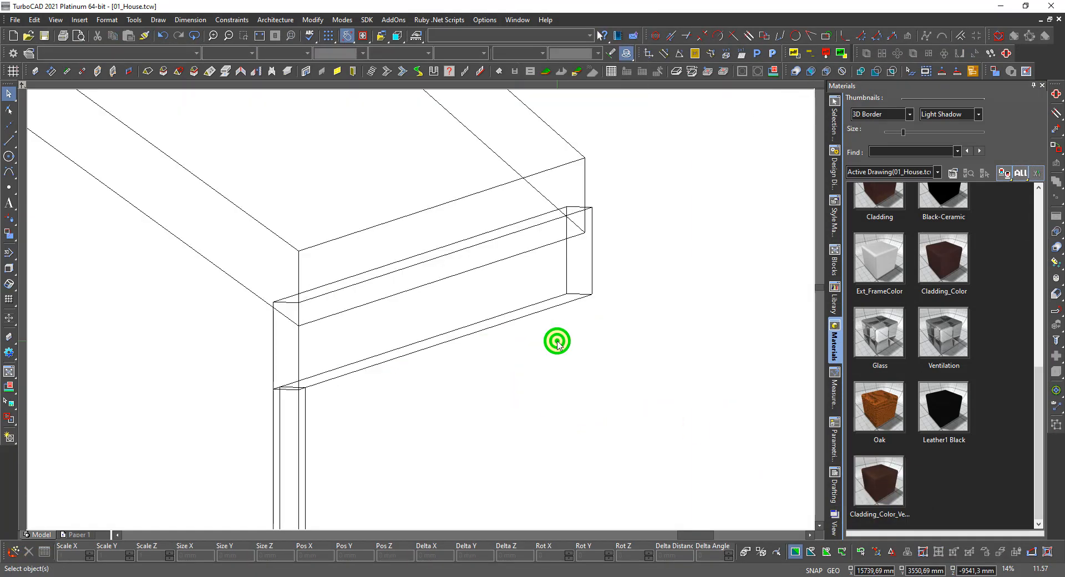
right_click(557, 343)
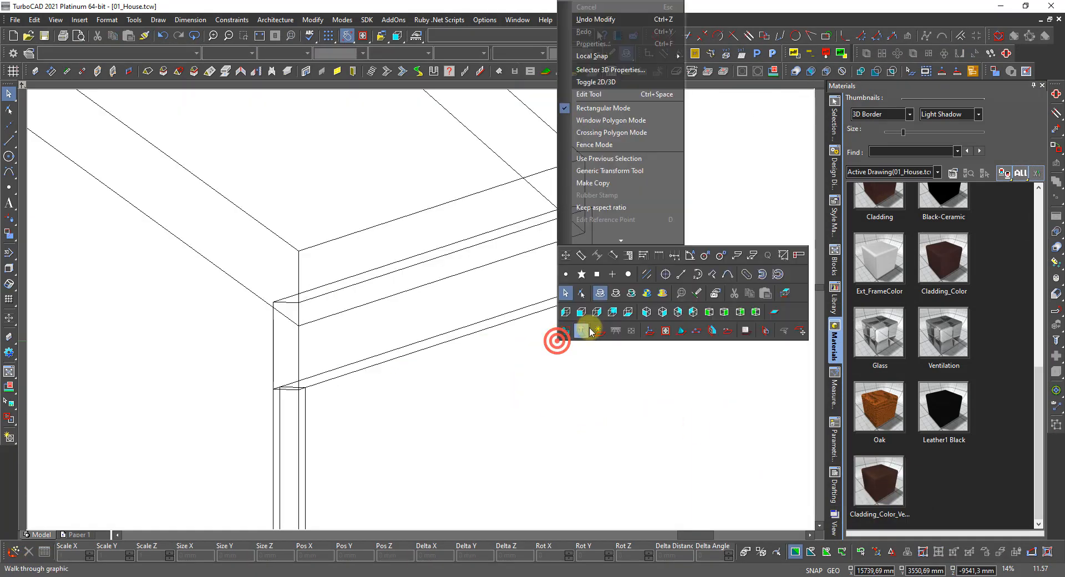
click(647, 294)
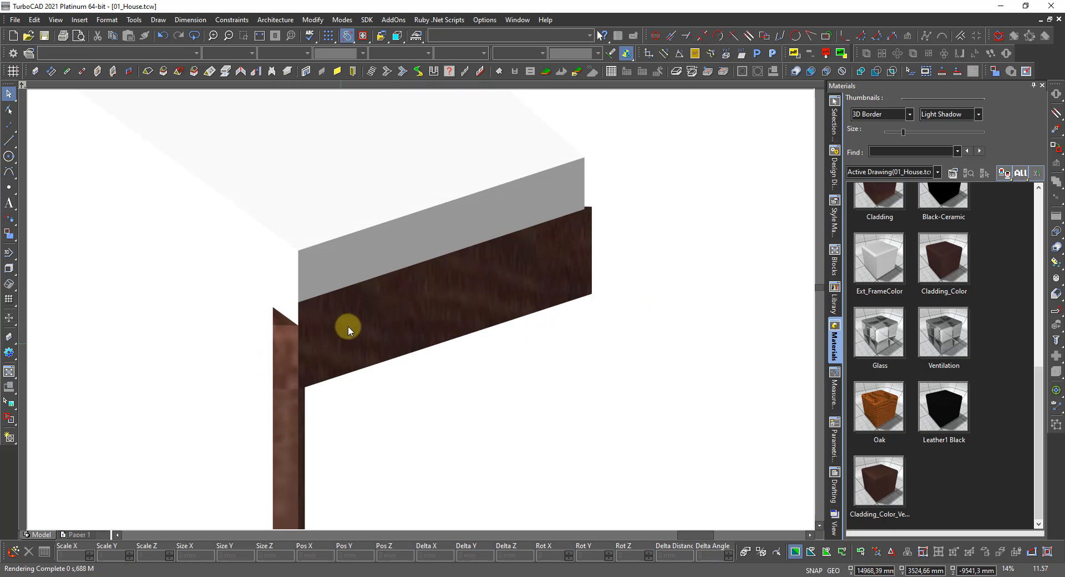
click(509, 392)
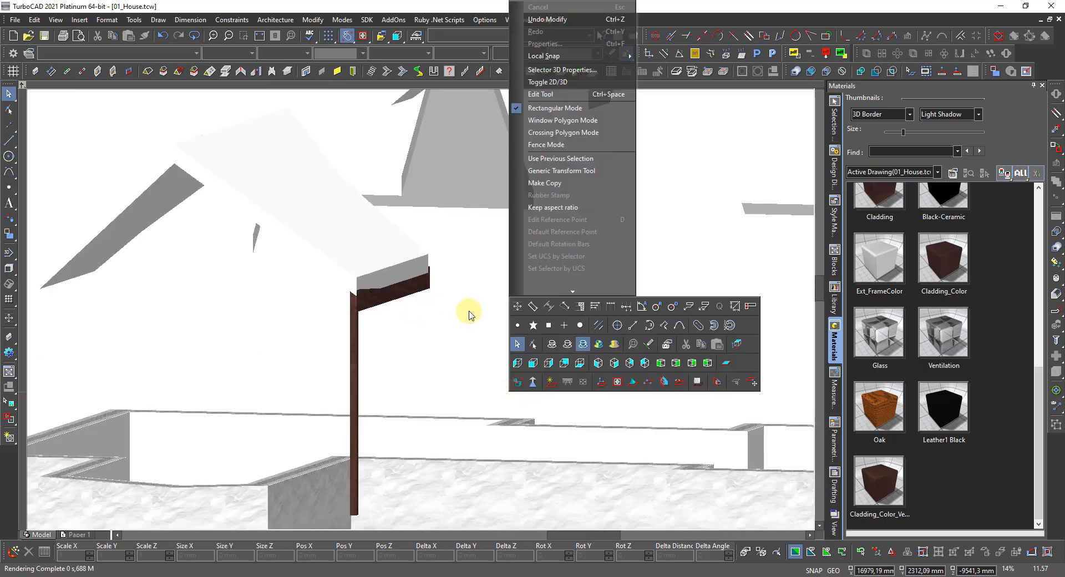
click(548, 343)
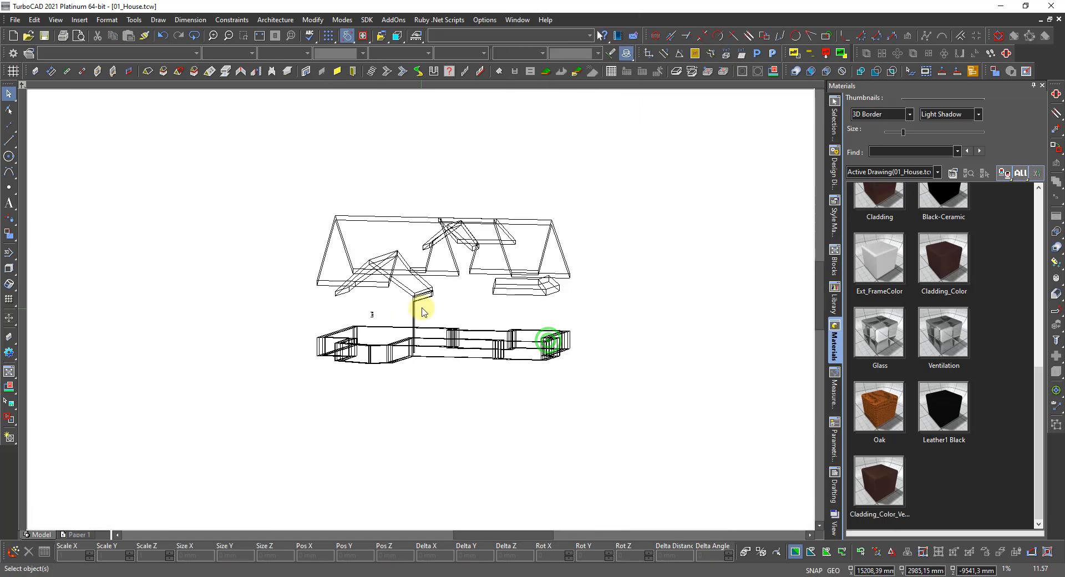
- Delete the stray 283 dimension floating above the foundation
scroll(370, 319, up, 6)
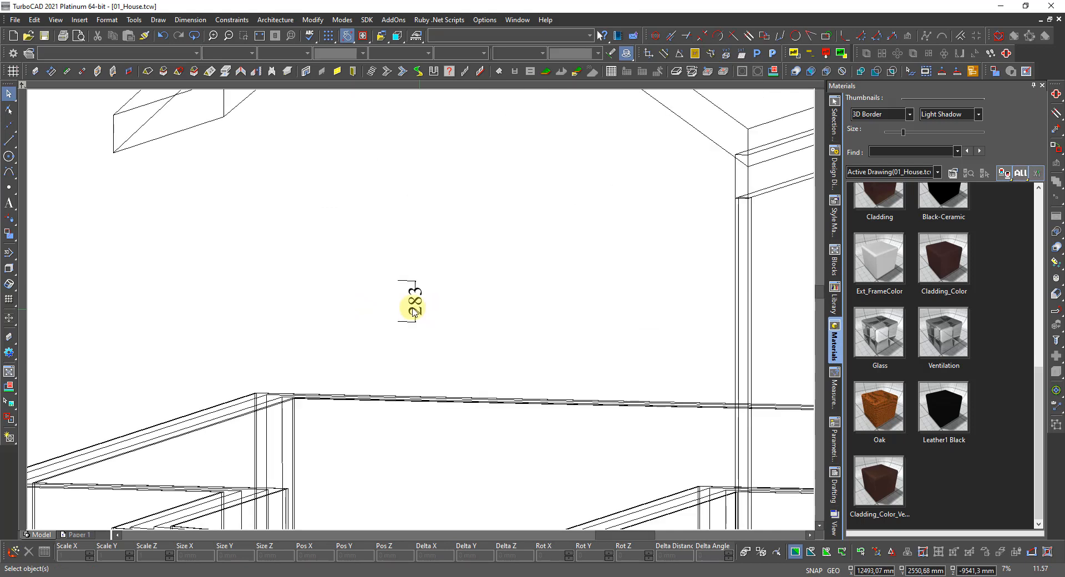
click(410, 299)
key(Delete)
scroll(423, 314, down, 3)
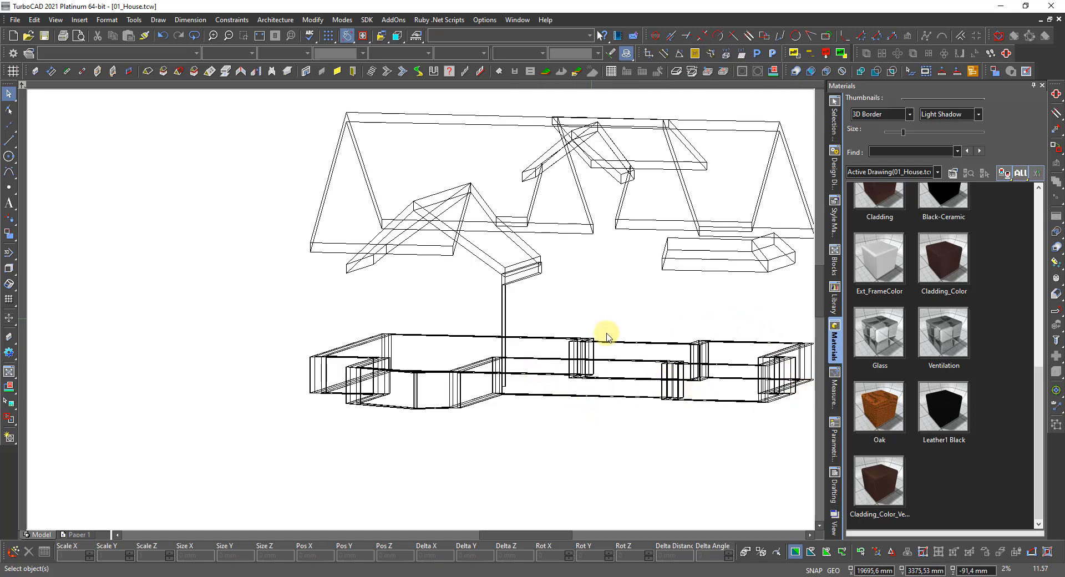
- Select the post and the beam and assign both to the ExstWall_1 layer under 1_Story
scroll(513, 298, up, 2)
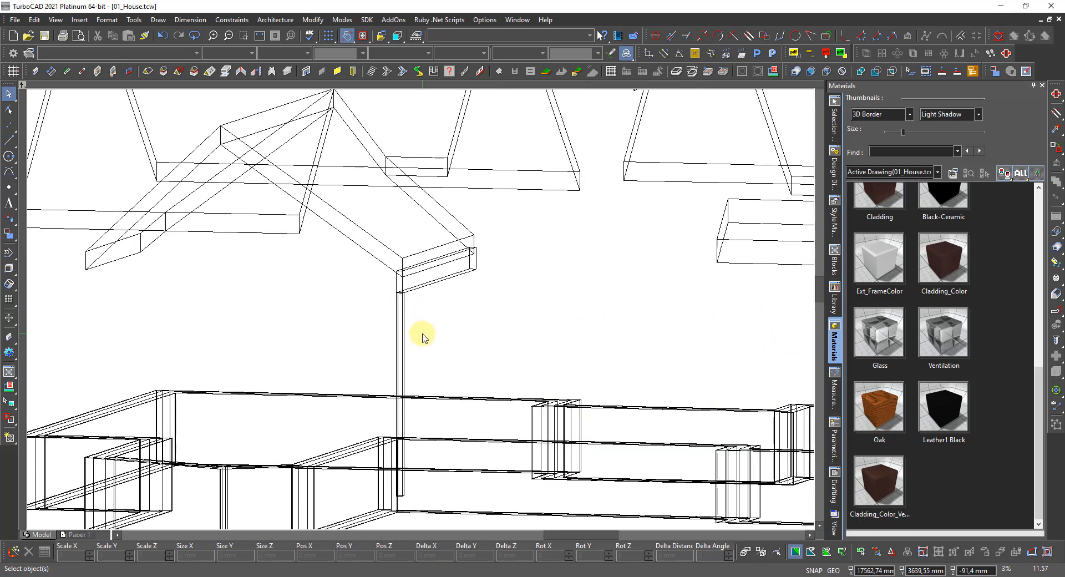
click(422, 333)
click(385, 292)
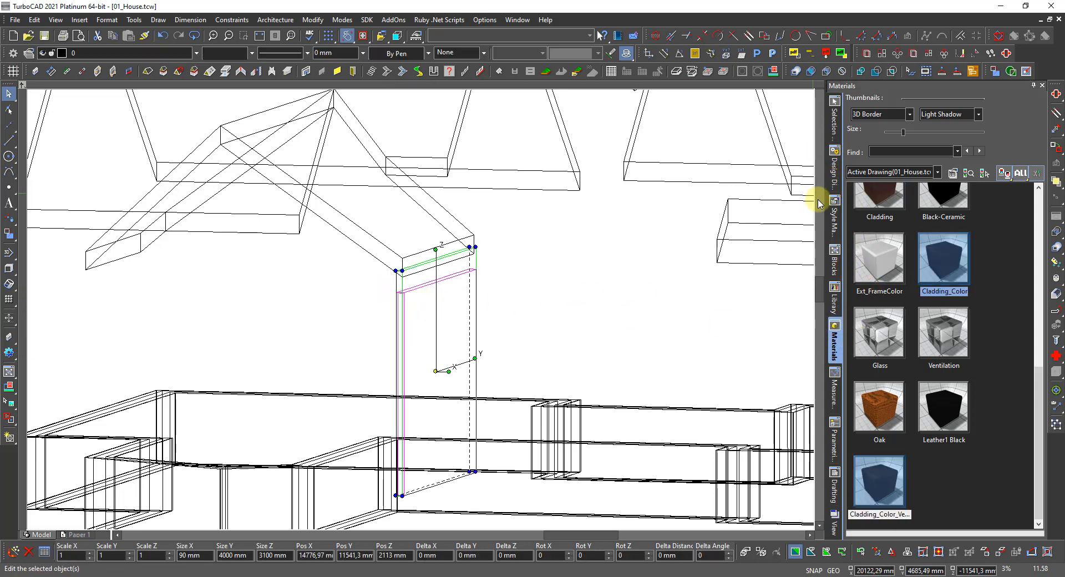
click(834, 170)
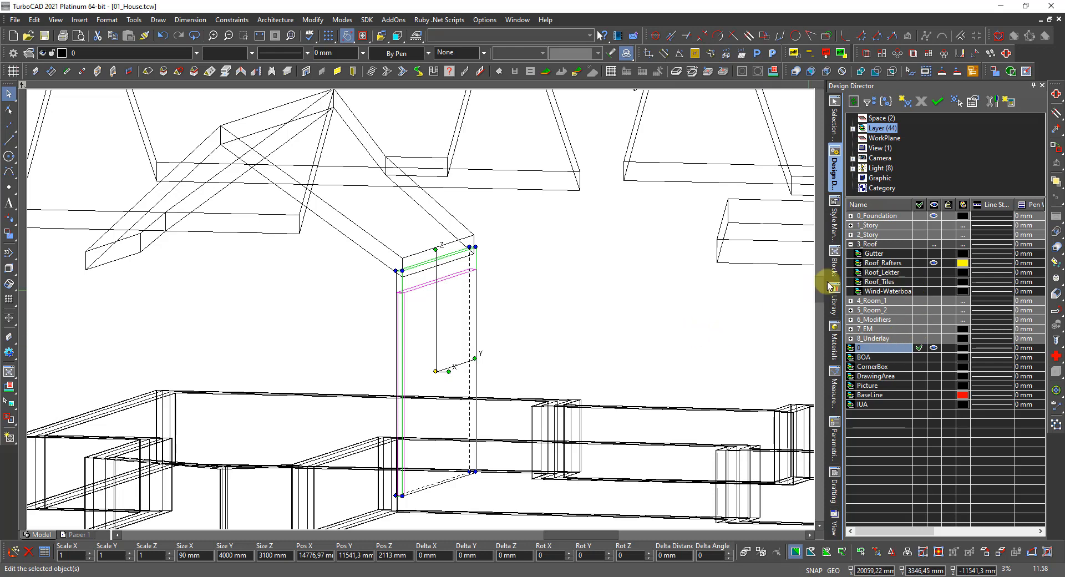
click(852, 225)
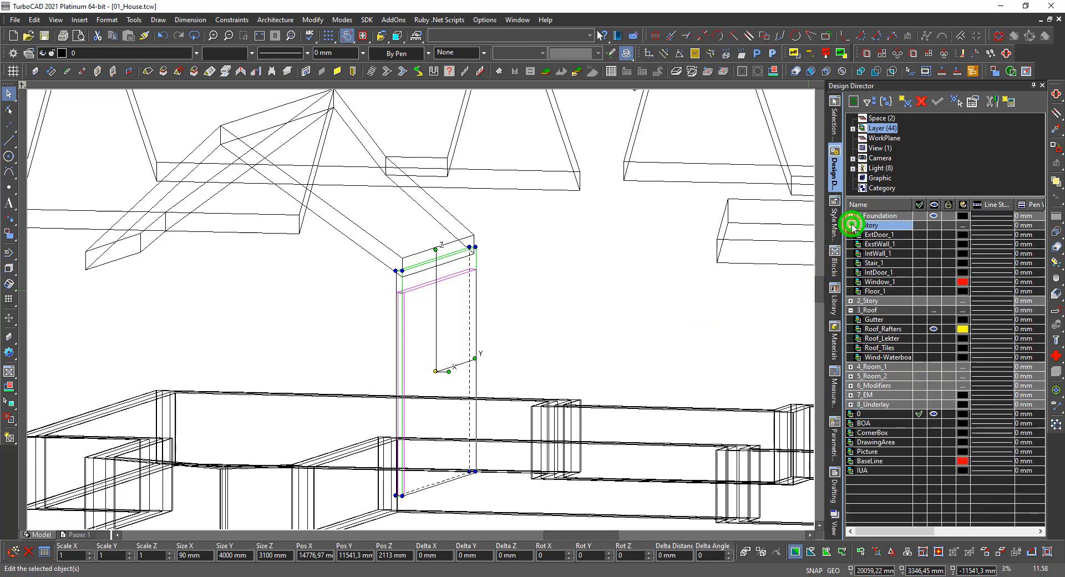
click(918, 244)
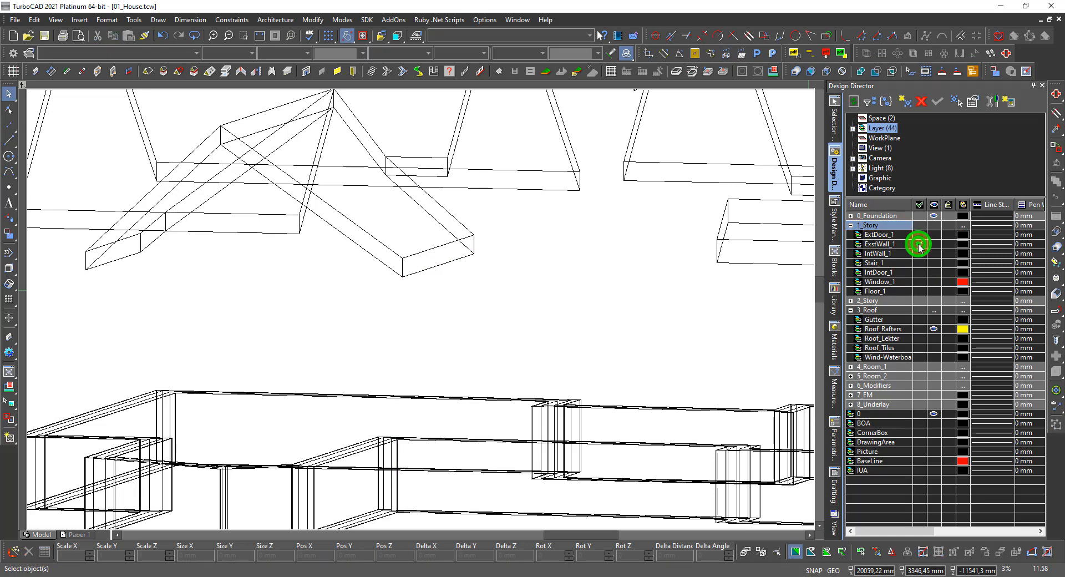
click(620, 290)
- Hide the Roof_Rafters layer and switch the model to the world plan view
scroll(418, 309, down, 4)
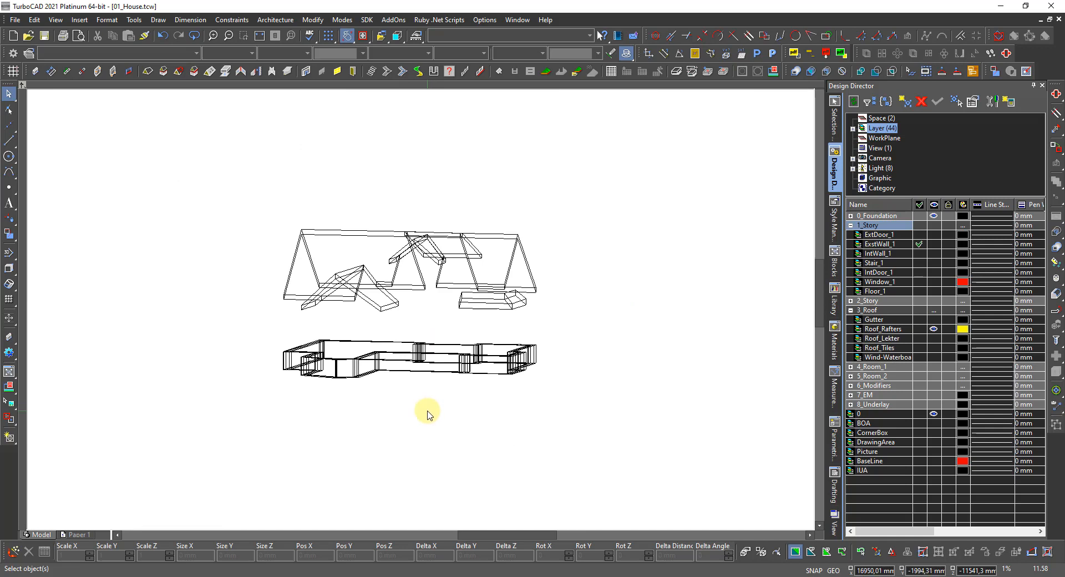
click(933, 329)
right_click(668, 369)
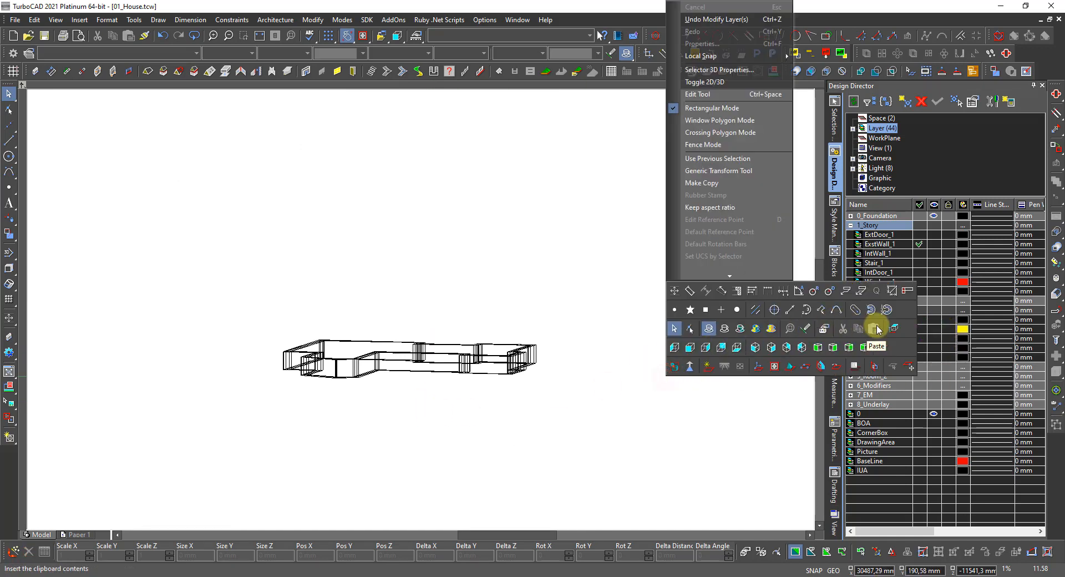
click(893, 328)
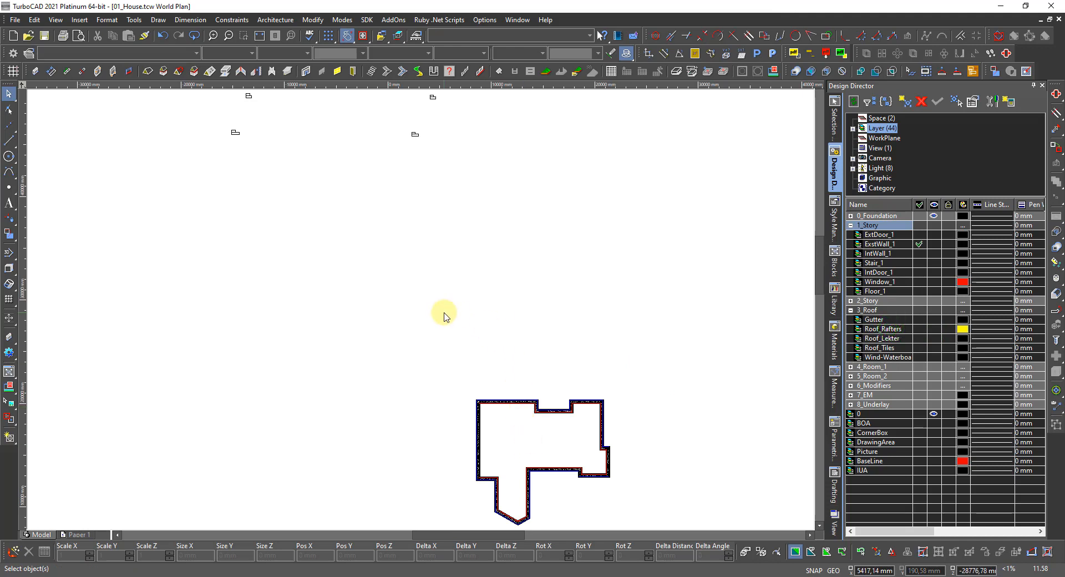
scroll(444, 313, down, 1)
scroll(407, 198, up, 1)
- Select the two small profiles of the left-hand pair above the foundation plan and assign them to the BOA layer
drag(480, 400, 206, 288)
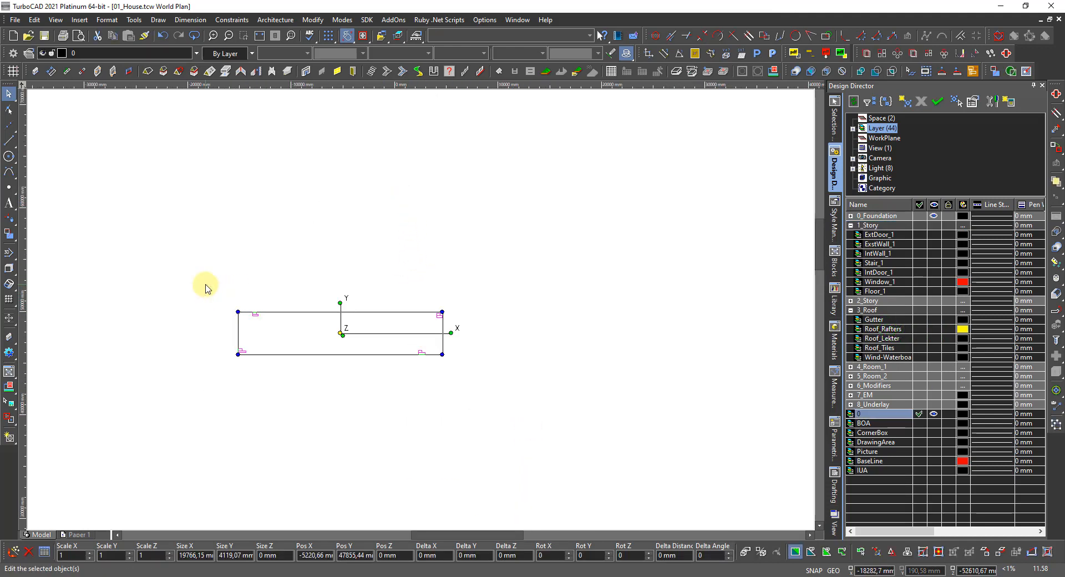
click(211, 390)
drag(280, 404, 226, 278)
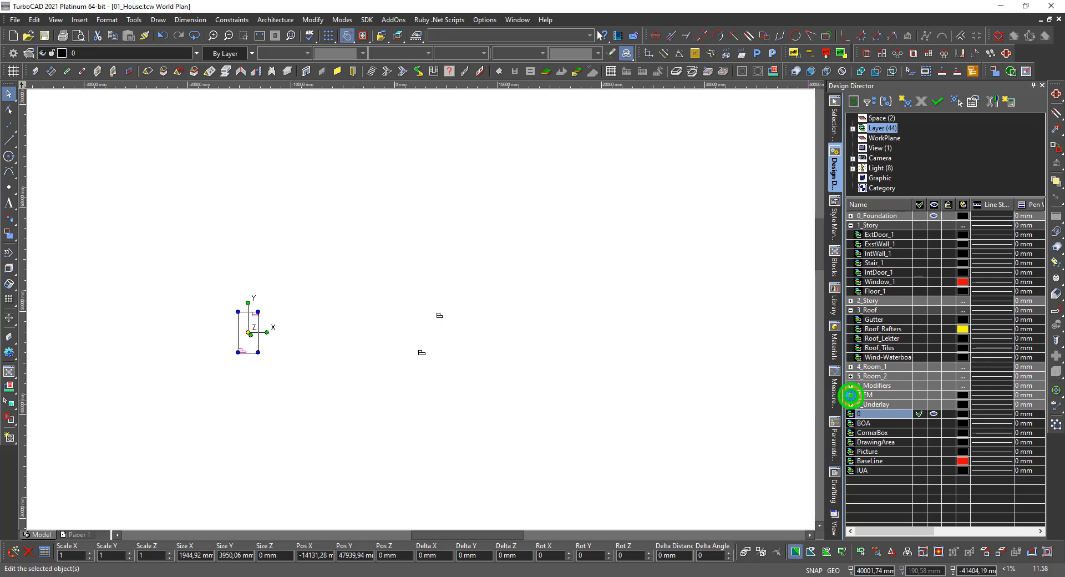
click(851, 395)
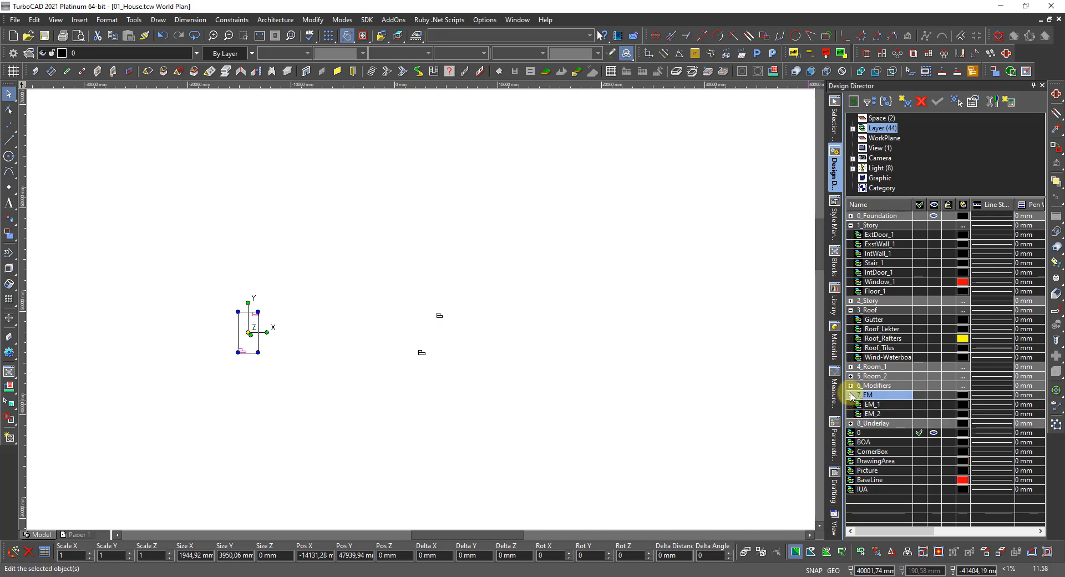
click(851, 395)
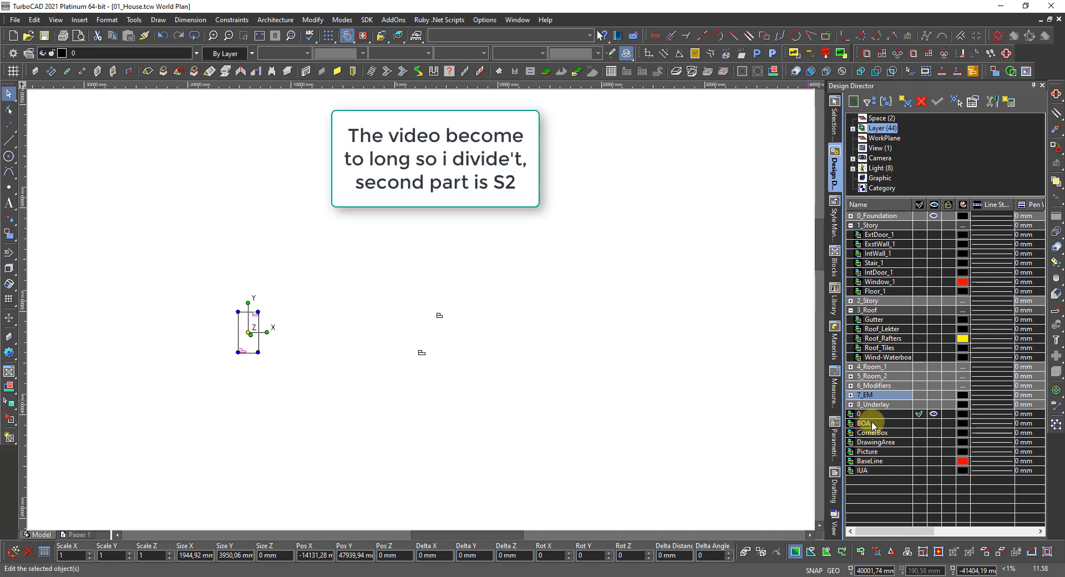
click(918, 423)
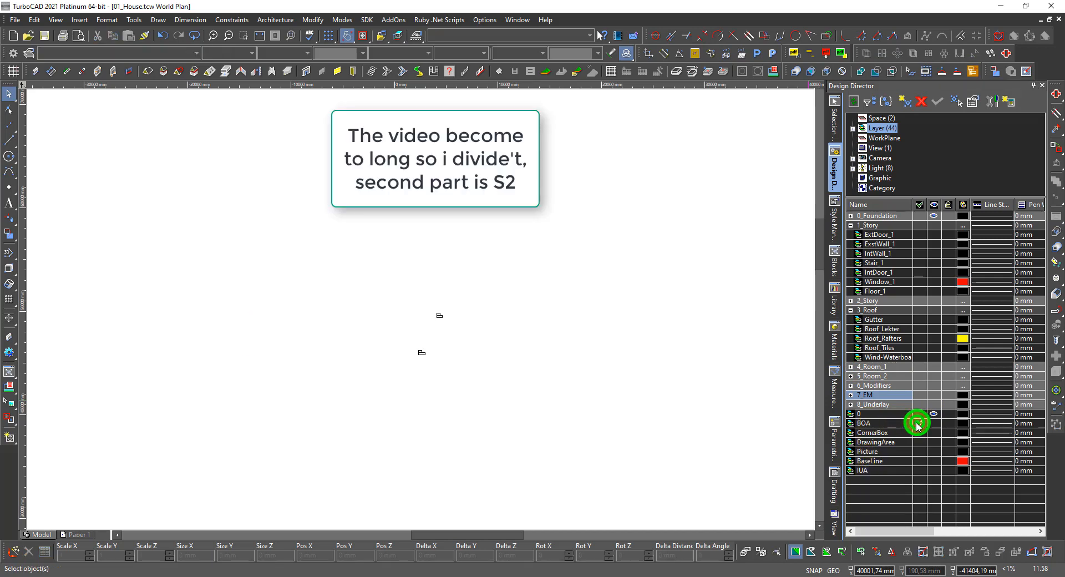
- Select the remaining pair of small profiles and assign them to the IUA layer
click(590, 420)
drag(527, 353, 372, 240)
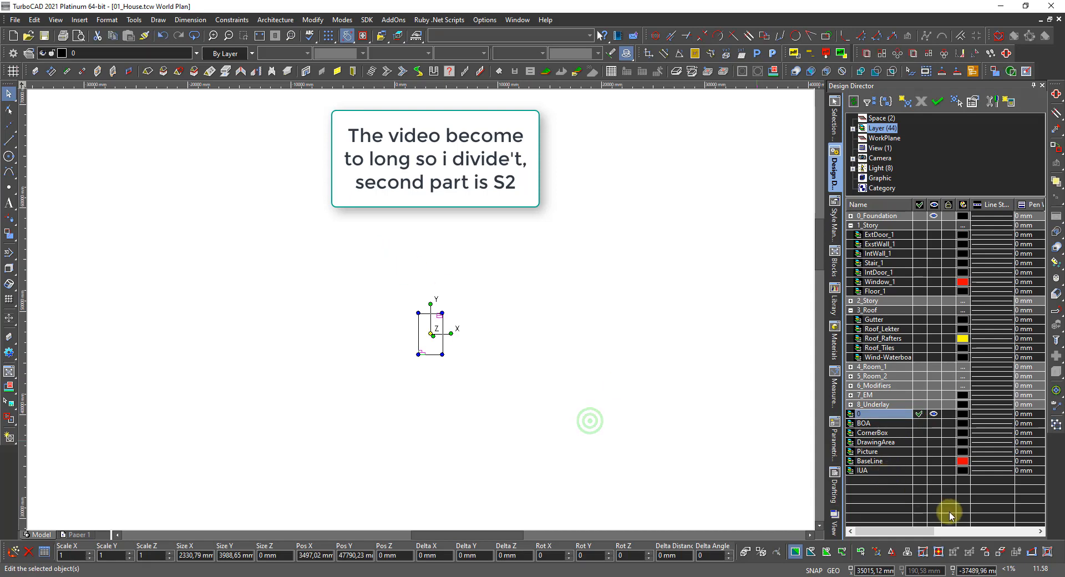
click(919, 471)
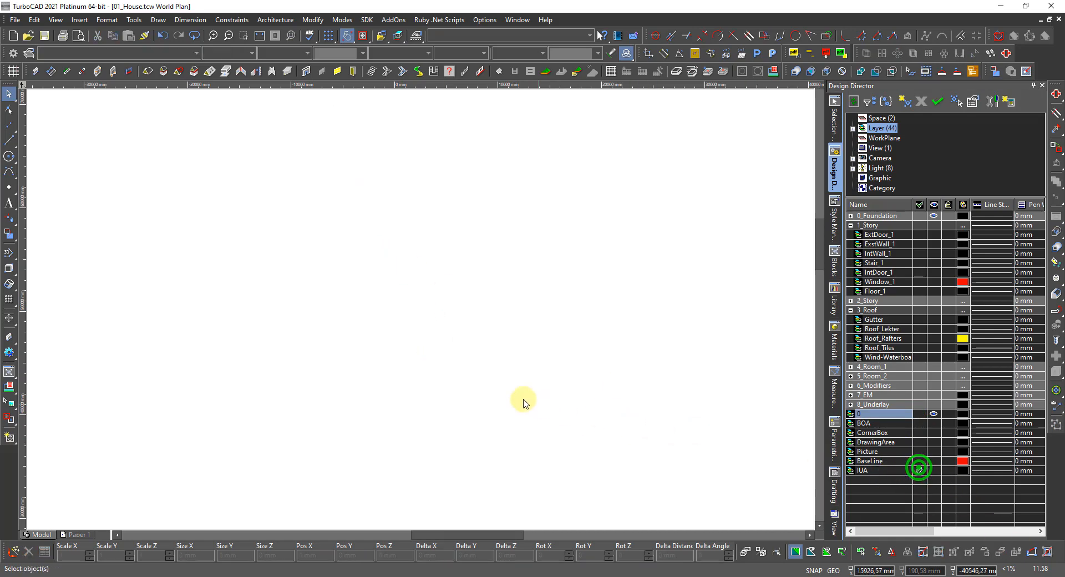